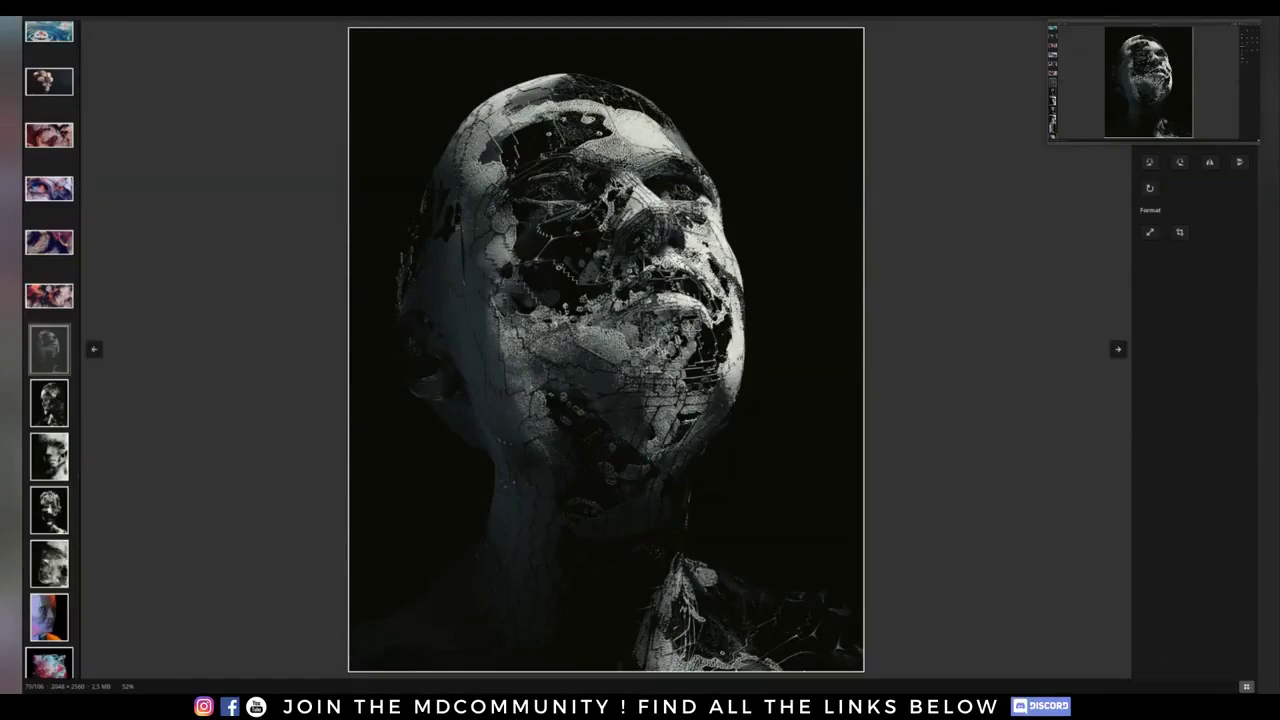
Step: Look through the black-and-white portrait renders in the reference image collection
{"action": "key", "text": "Right"}
{"action": "key", "text": "Right"}
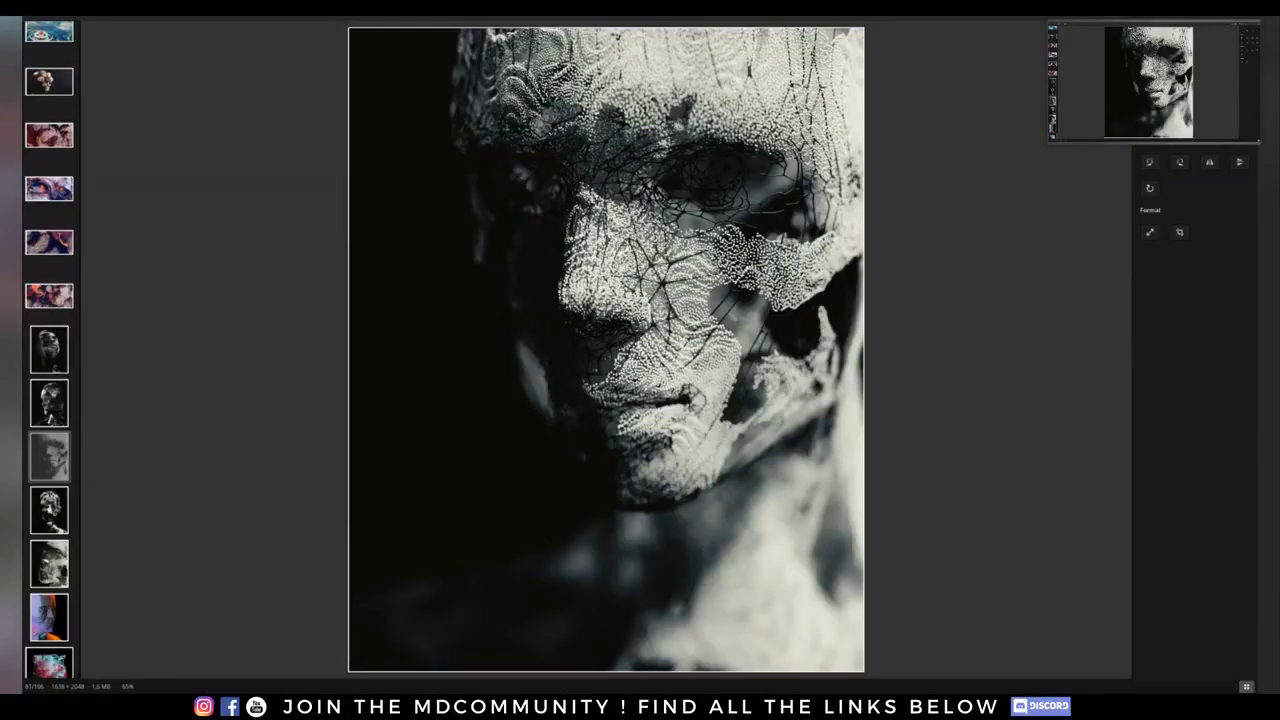
{"action": "key", "text": "Right"}
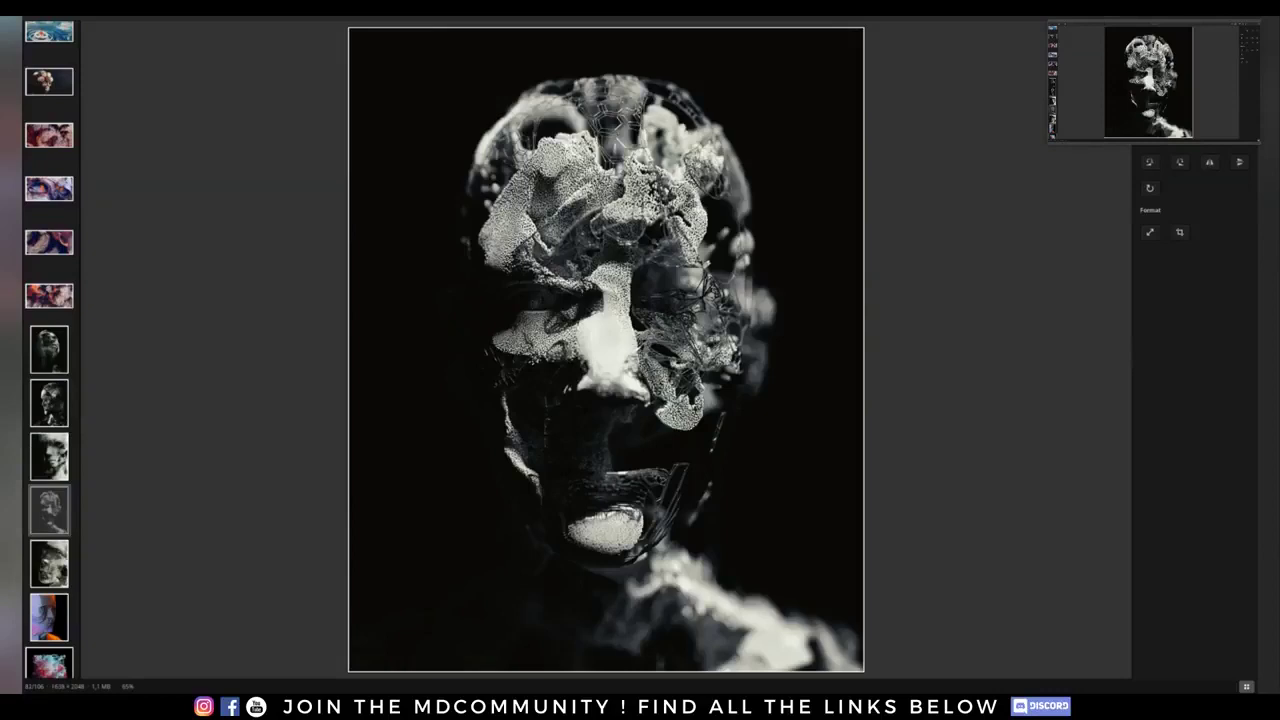
{"action": "key", "text": "Right"}
{"action": "key", "text": "Left"}
{"action": "key", "text": "Left"}
{"action": "key", "text": "Left"}
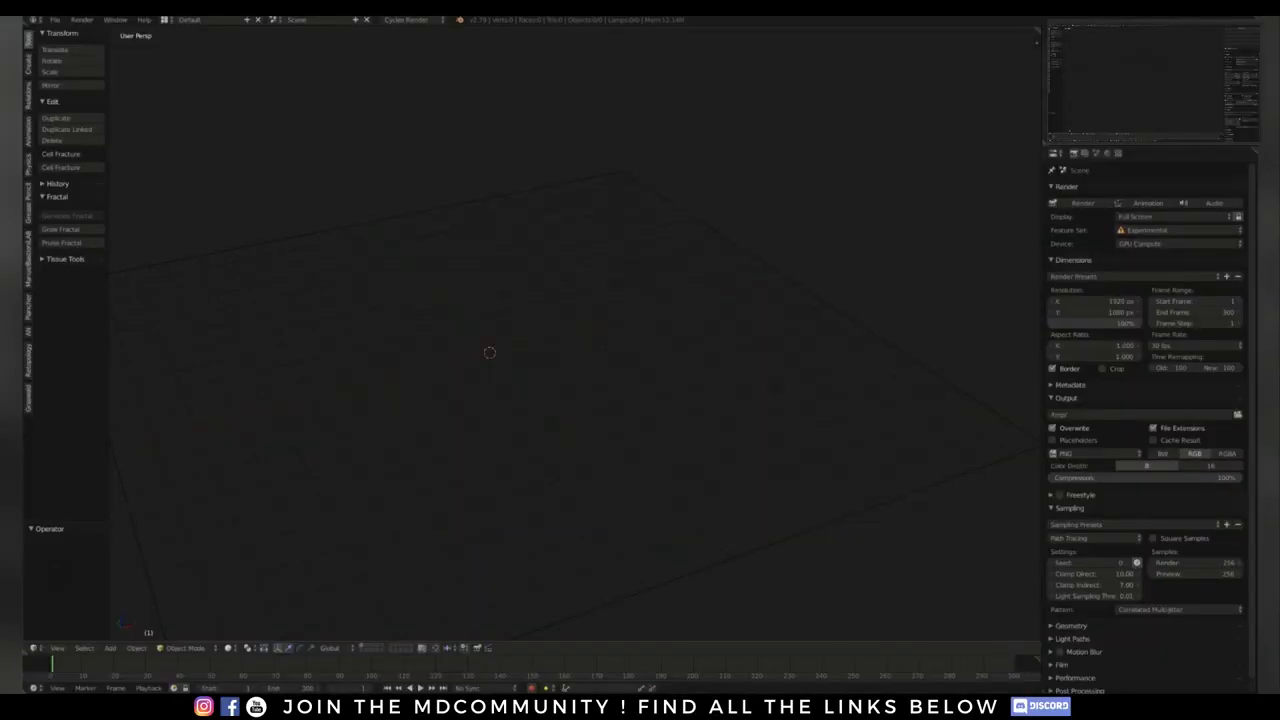
Step: Show the ManuelbastioniLAB add-on's new-character settings with enough width to read them
{"action": "left_click", "coordinate": [28, 259]}
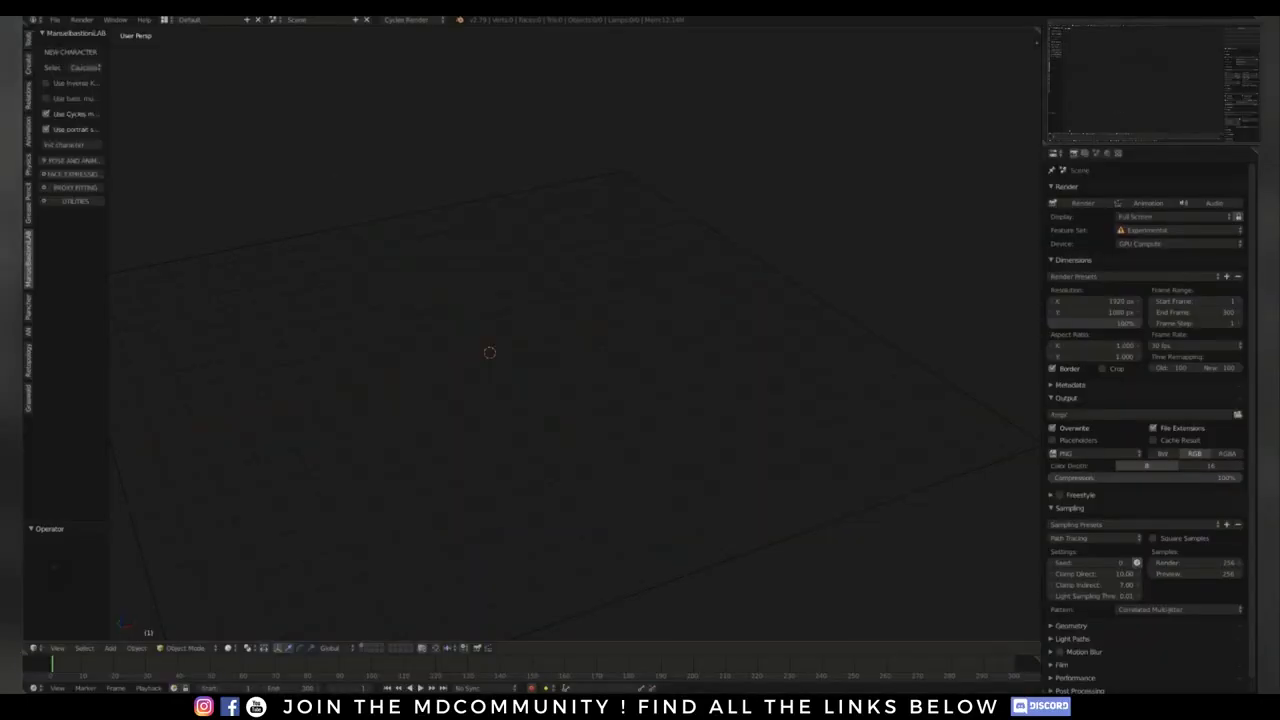
{"action": "left_click_drag", "start_coordinate": [109, 340], "coordinate": [136, 340]}
Step: Switch to the browser, view the ManuelbastioniLAB site's download page from the search results, and close it
{"action": "mouse_move", "coordinate": [150, 690]}
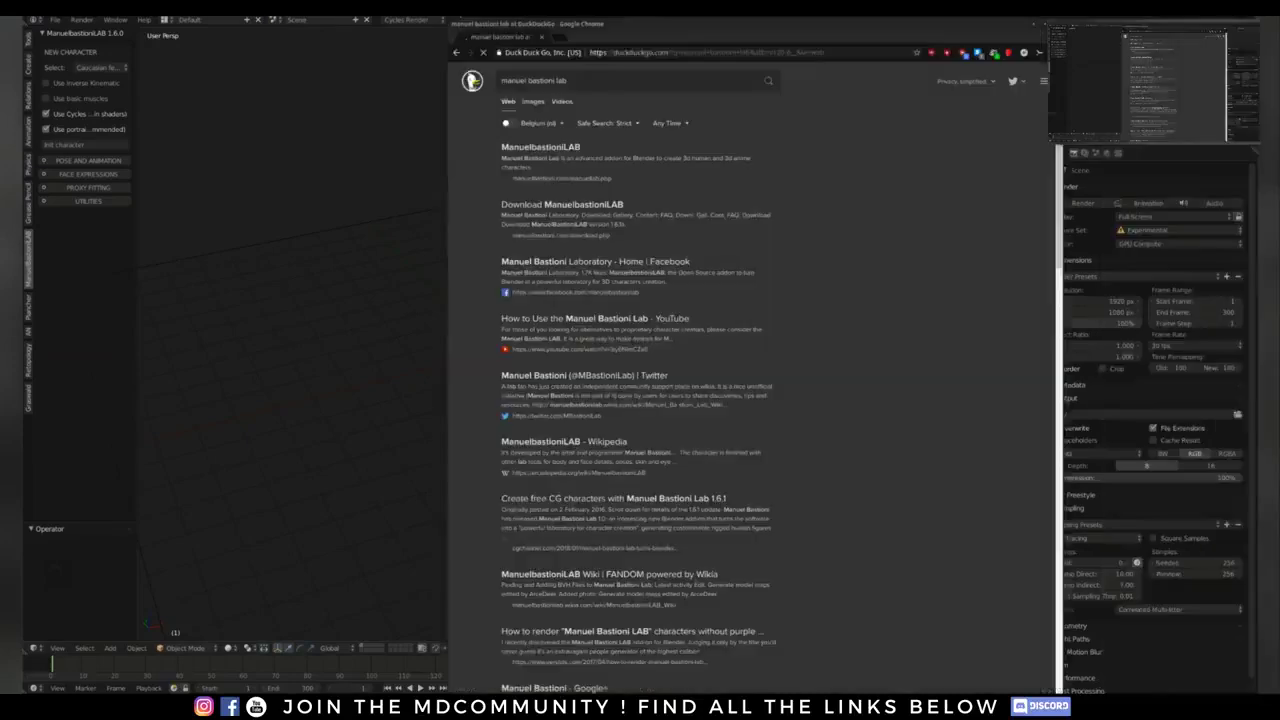
{"action": "left_click_drag", "start_coordinate": [760, 54], "coordinate": [760, 18]}
{"action": "left_click", "coordinate": [115, 130]}
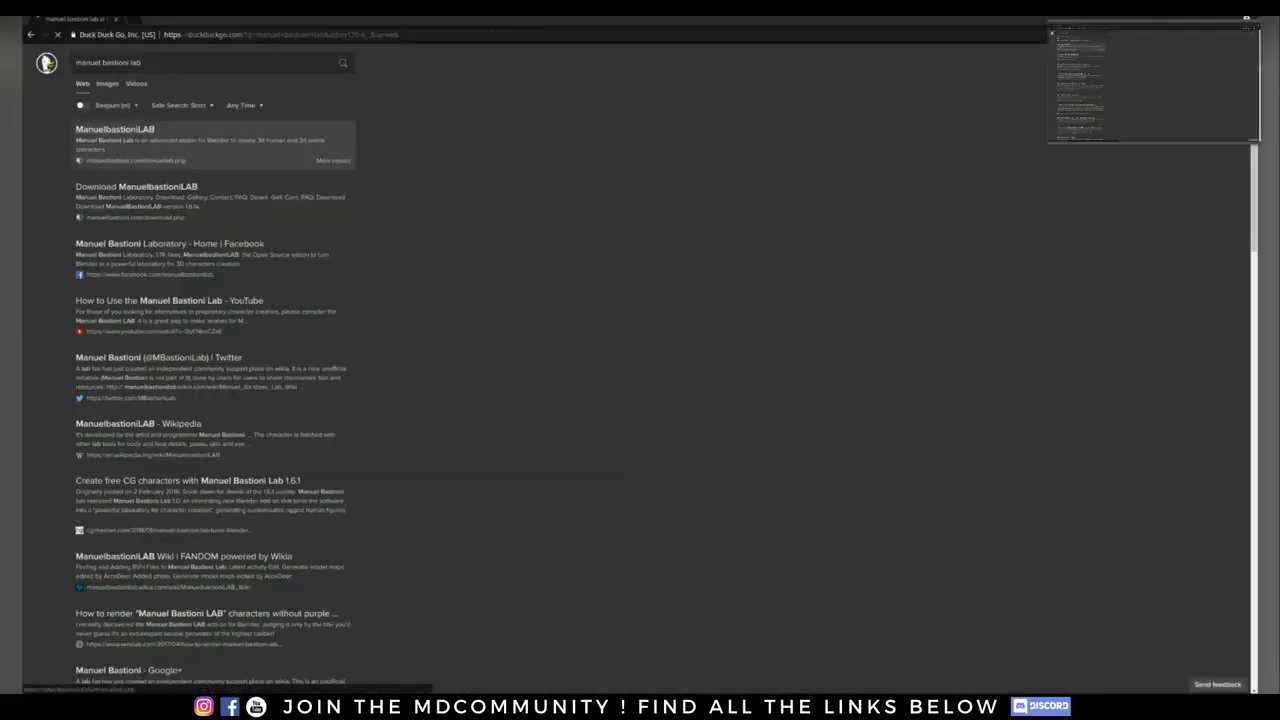
{"action": "key", "text": "Return"}
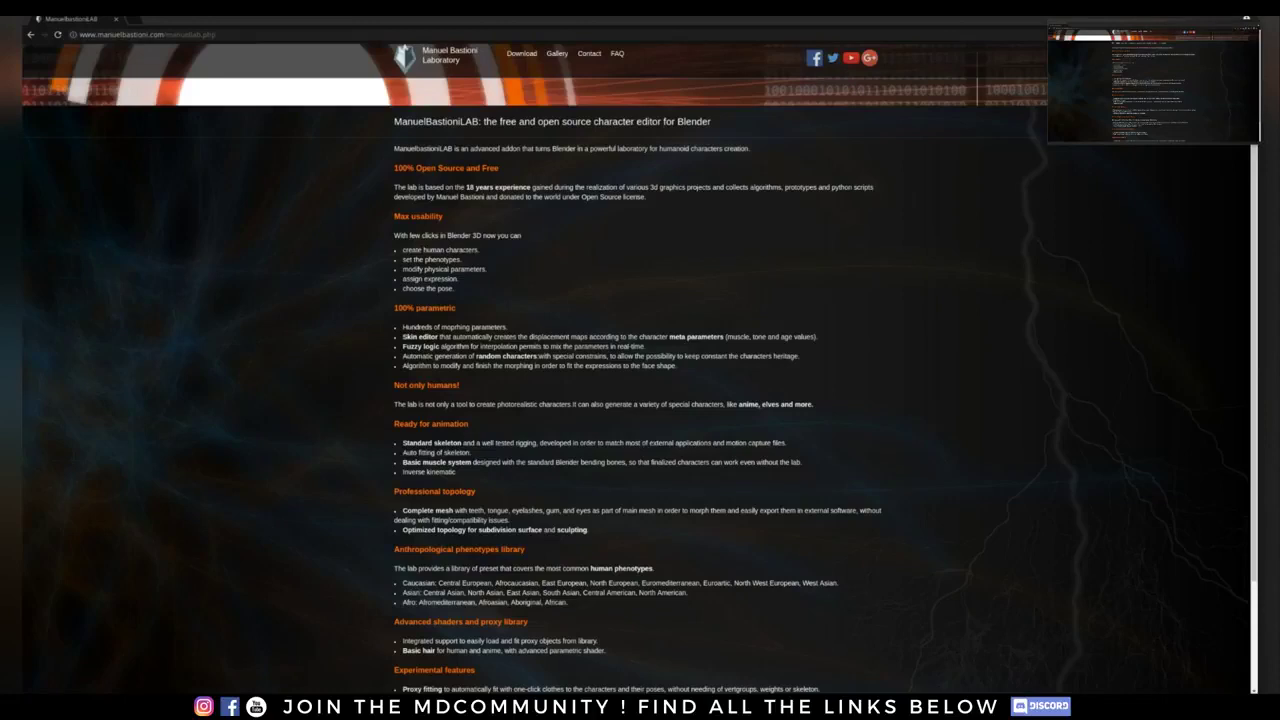
{"action": "left_click", "coordinate": [521, 53]}
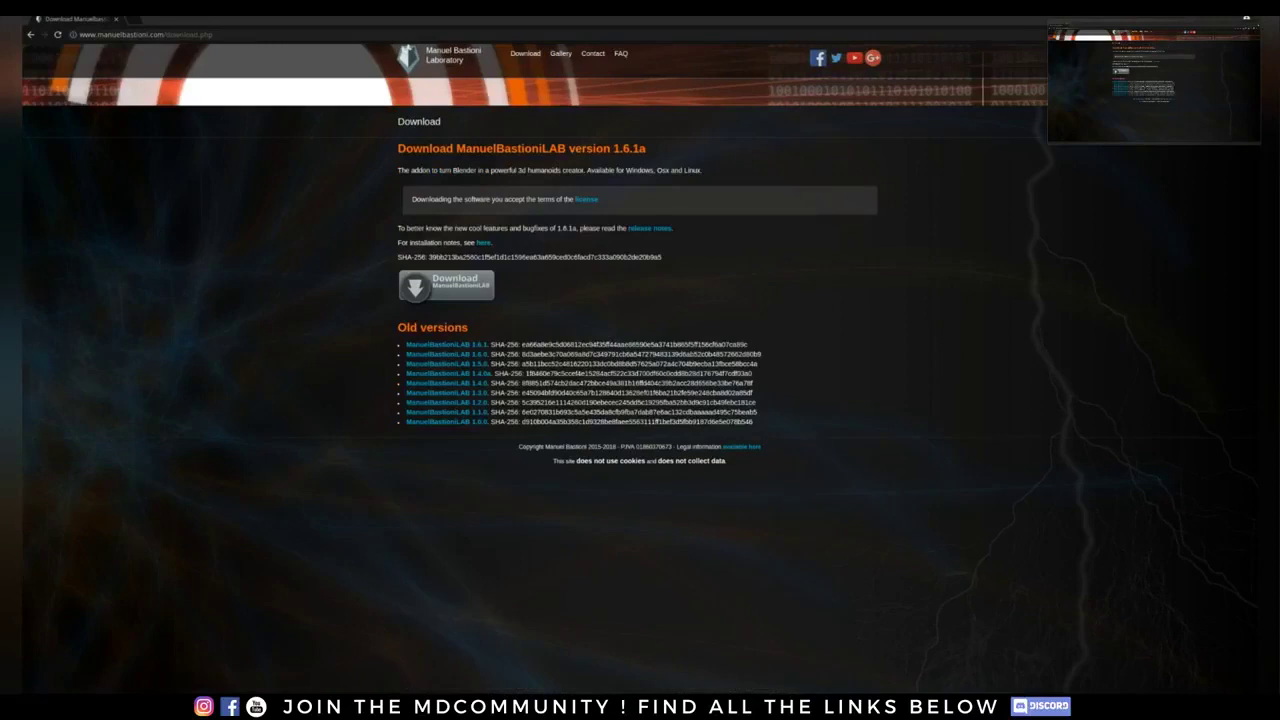
{"action": "left_click", "coordinate": [115, 19]}
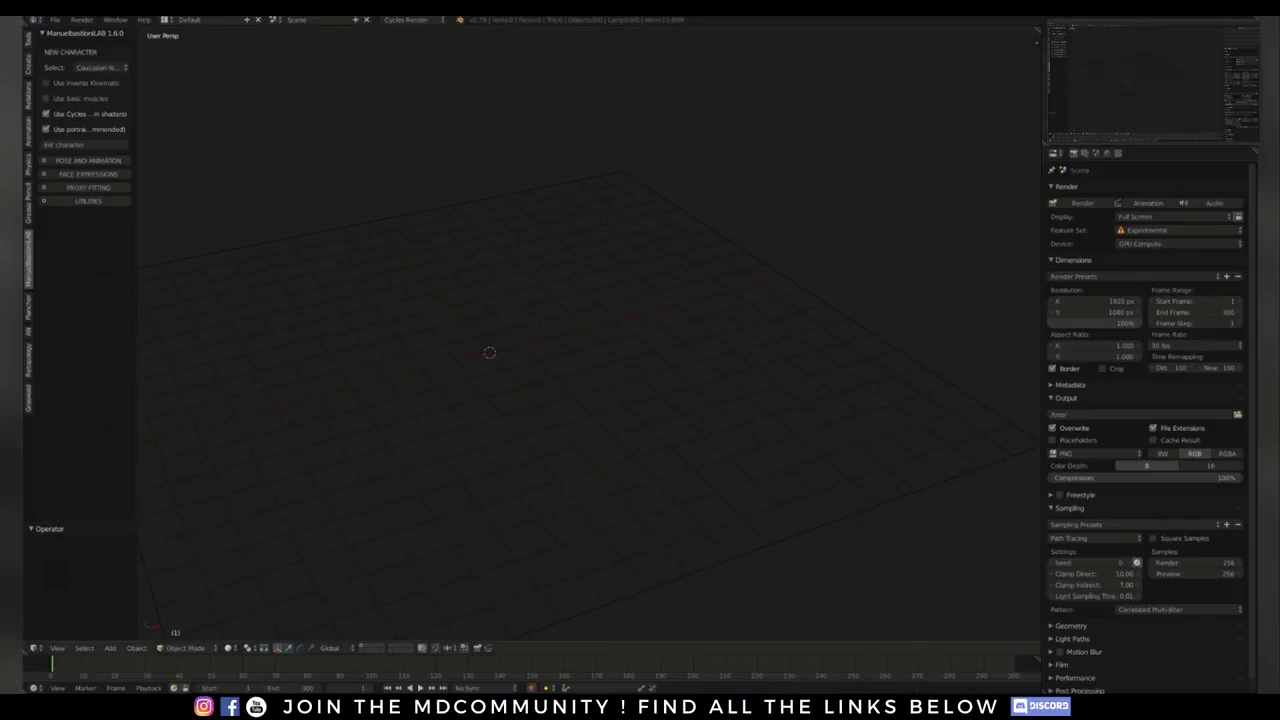
Step: Try initializing a Caucasian female (F_CA01) character with portrait studio lights enabled
{"action": "left_click", "coordinate": [100, 67]}
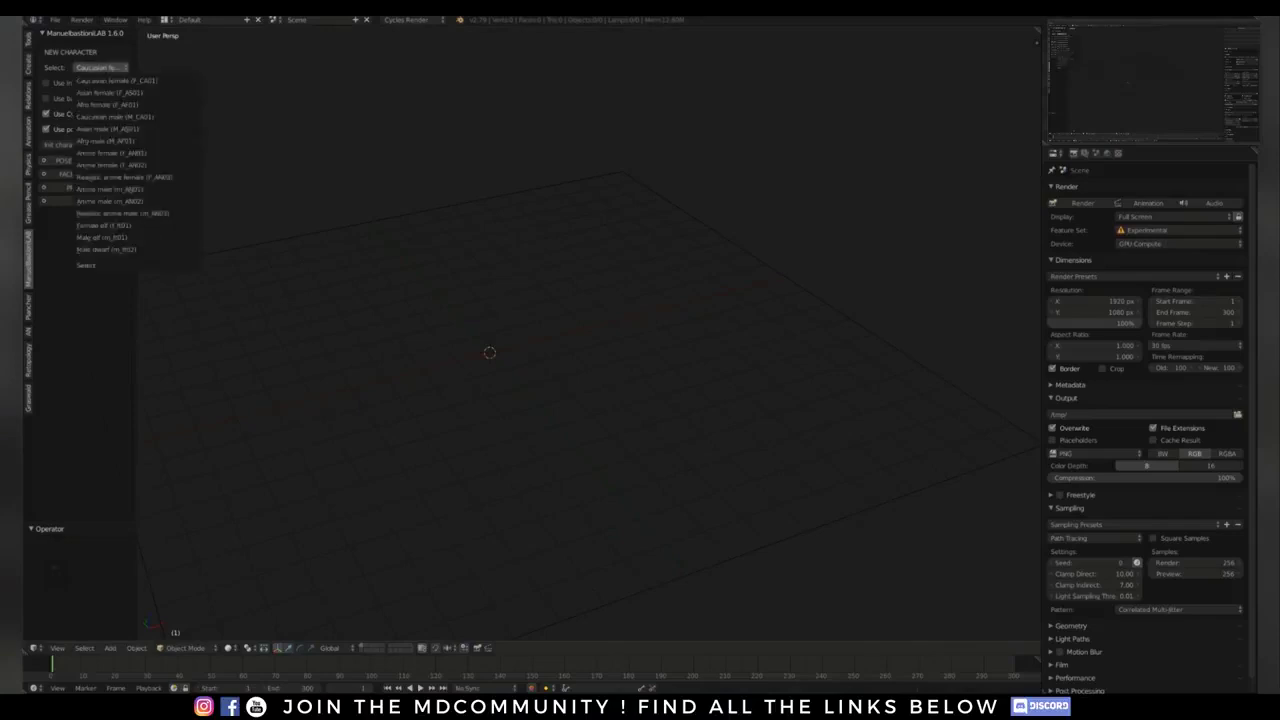
{"action": "left_click", "coordinate": [110, 200]}
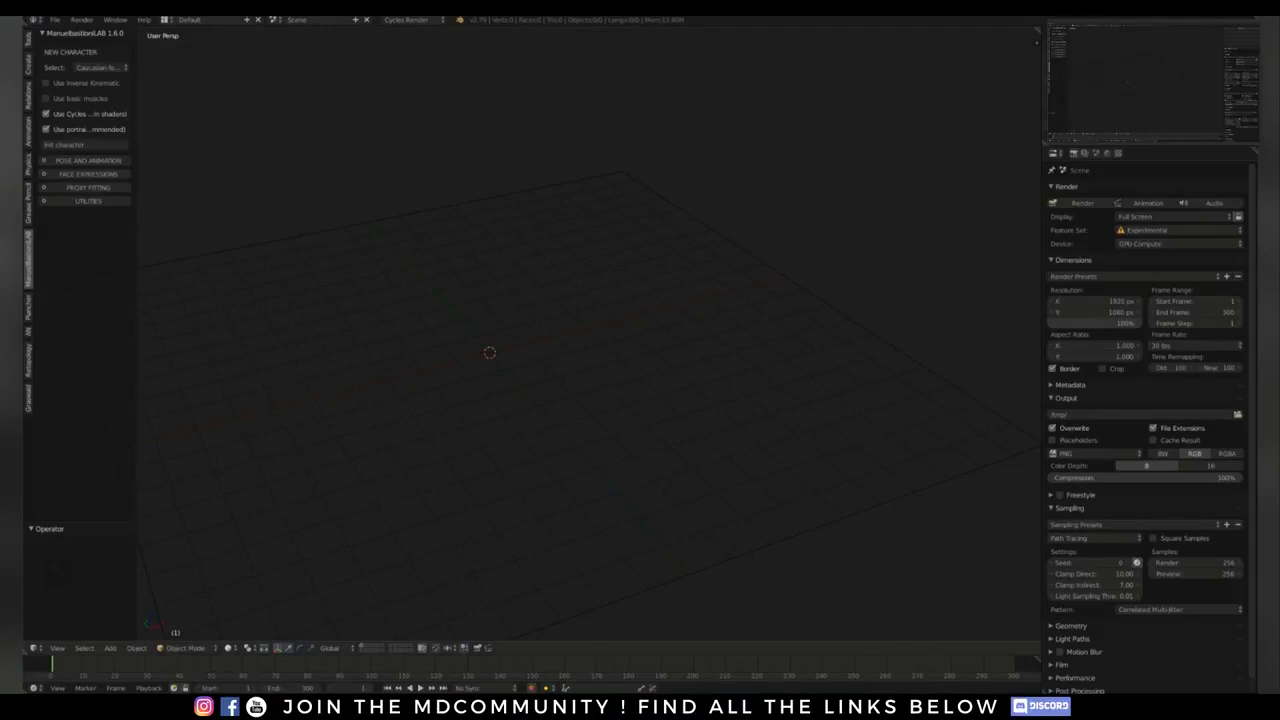
{"action": "left_click_drag", "start_coordinate": [137, 215], "coordinate": [188, 215]}
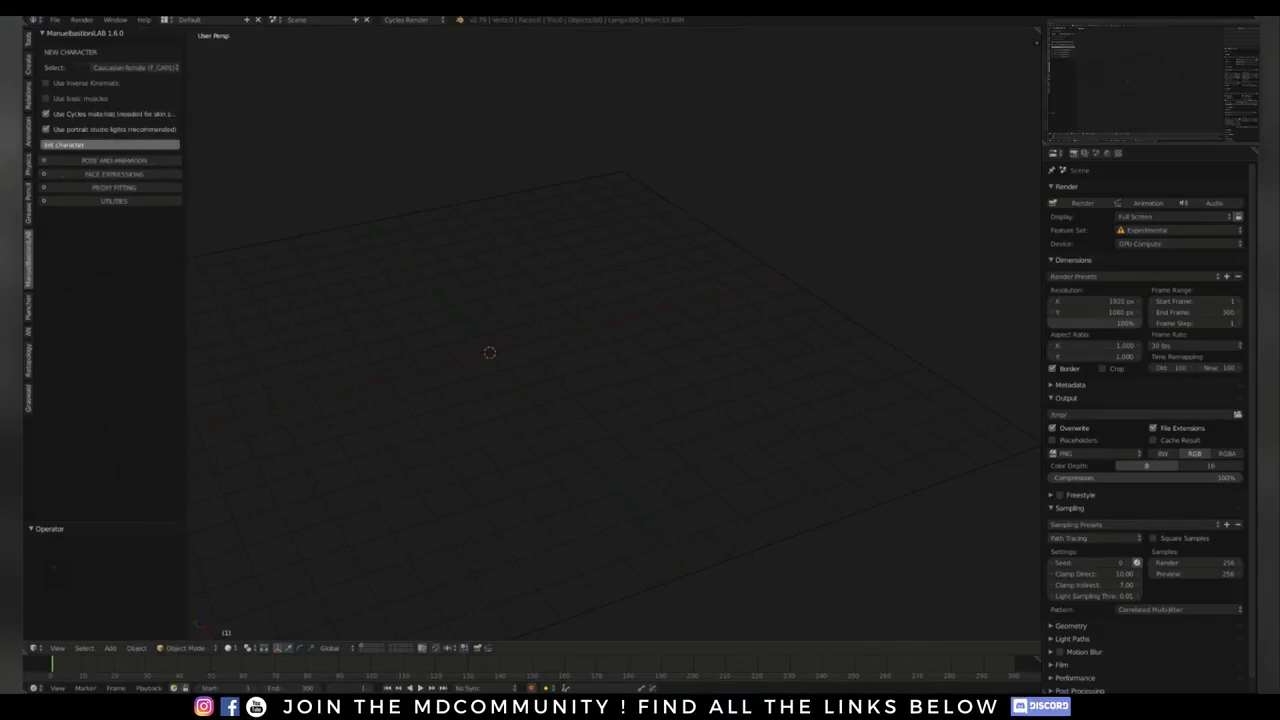
{"action": "left_click", "coordinate": [110, 144]}
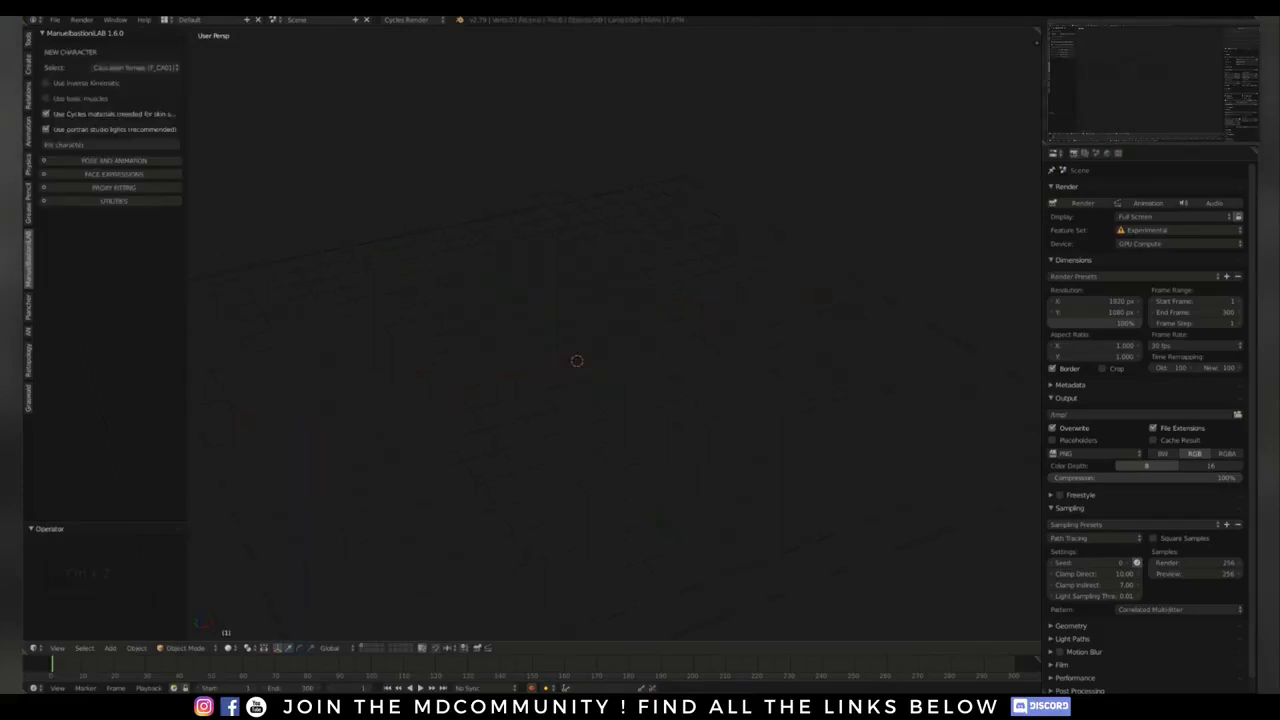
Step: Initialize a Caucasian female (F_CA01) character with Cycles materials enabled and portrait studio lights disabled
{"action": "left_click", "coordinate": [110, 114]}
{"action": "left_click", "coordinate": [110, 114]}
{"action": "left_click", "coordinate": [110, 129]}
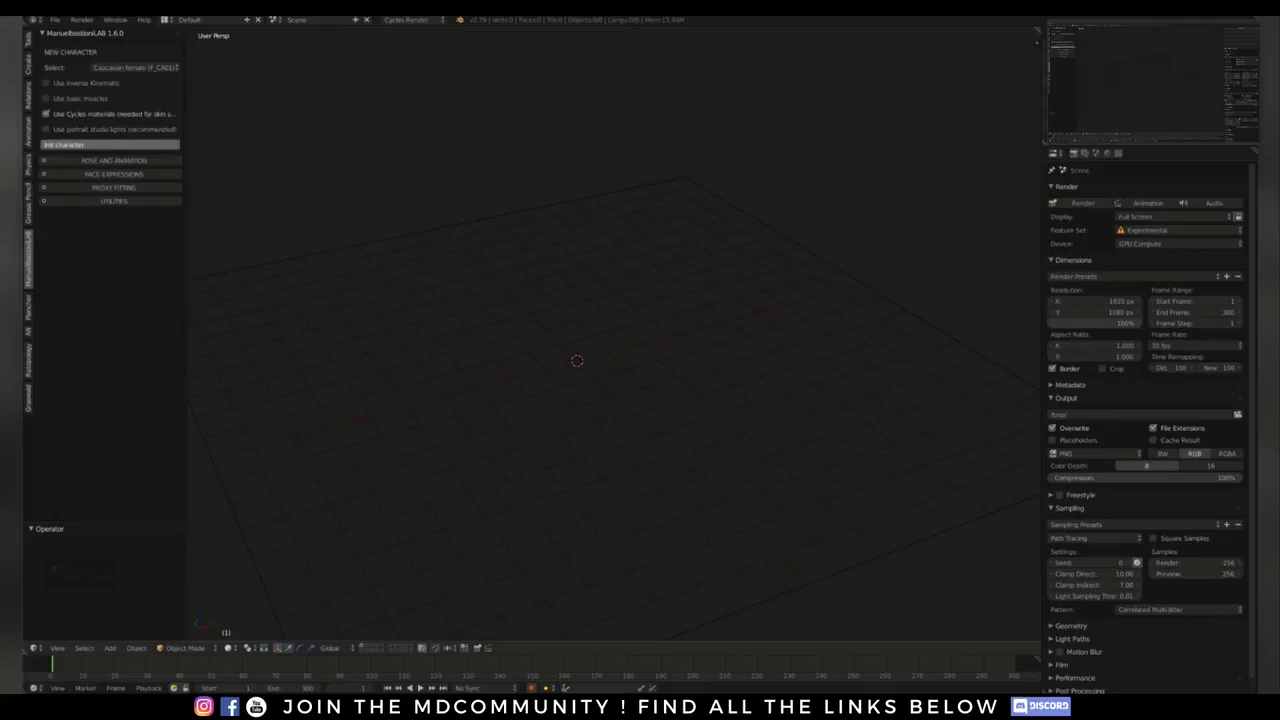
{"action": "left_click", "coordinate": [110, 144]}
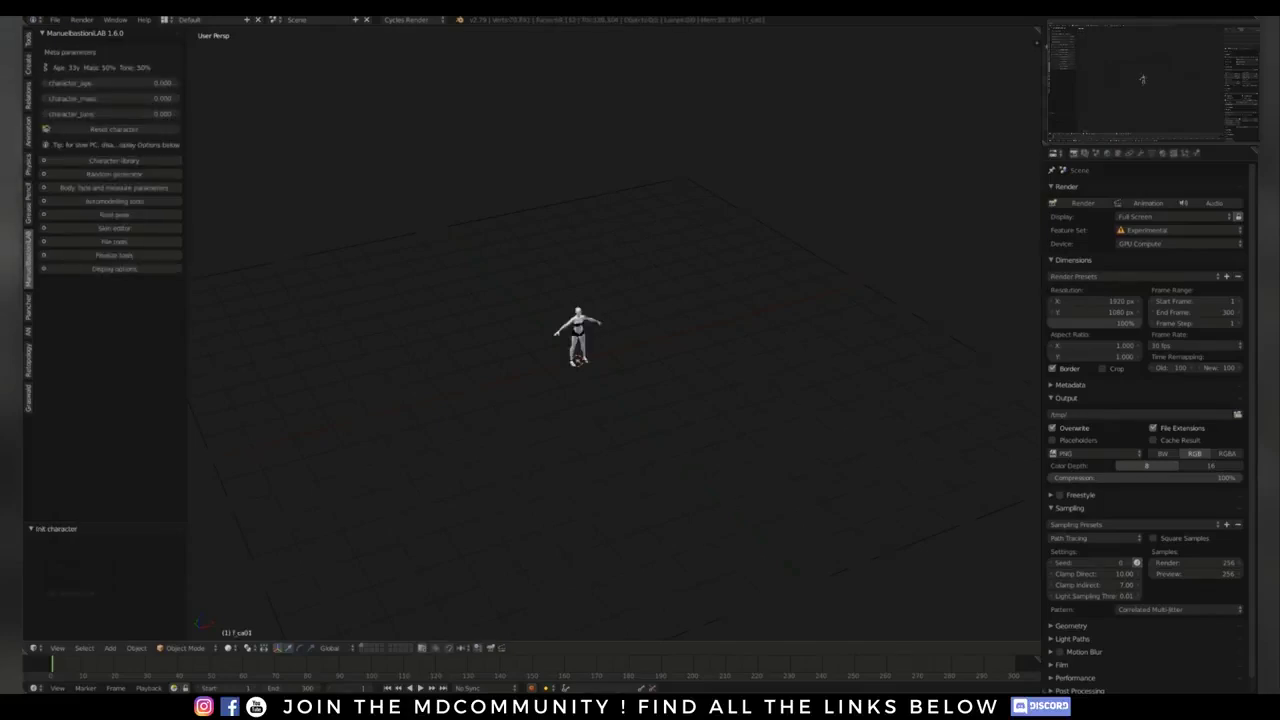
Step: Examine the character's head and upper body up close, along with the character library options
{"action": "scroll", "coordinate": [600, 330], "scroll_direction": "up", "scroll_amount": 11}
{"action": "middle_click_drag", "start_coordinate": [600, 250], "coordinate": [530, 320], "text": "shift"}
{"action": "middle_click_drag", "start_coordinate": [520, 400], "coordinate": [630, 385], "text": "shift"}
{"action": "scroll", "coordinate": [600, 340], "scroll_direction": "up", "scroll_amount": 1}
{"action": "scroll", "coordinate": [610, 370], "scroll_direction": "up", "scroll_amount": 1}
{"action": "scroll", "coordinate": [610, 370], "scroll_direction": "up", "scroll_amount": 1}
{"action": "middle_click_drag", "start_coordinate": [605, 340], "coordinate": [612, 400], "text": "shift"}
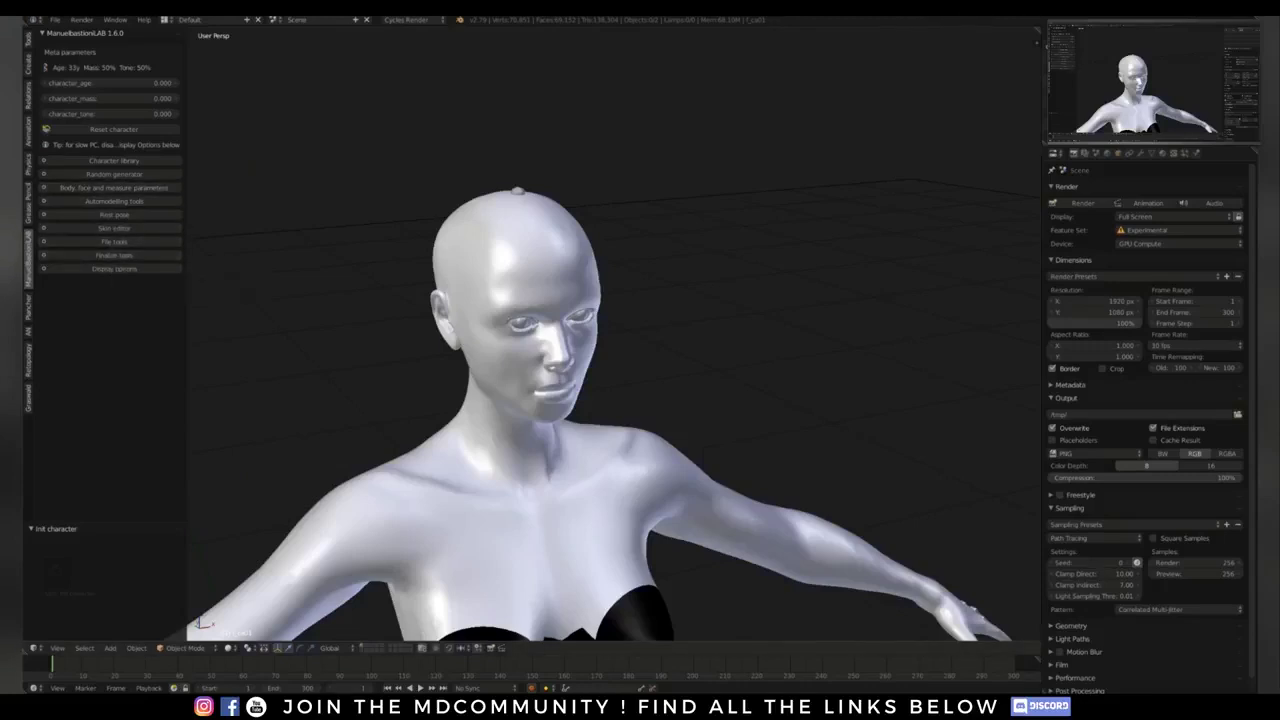
{"action": "left_click", "coordinate": [114, 160]}
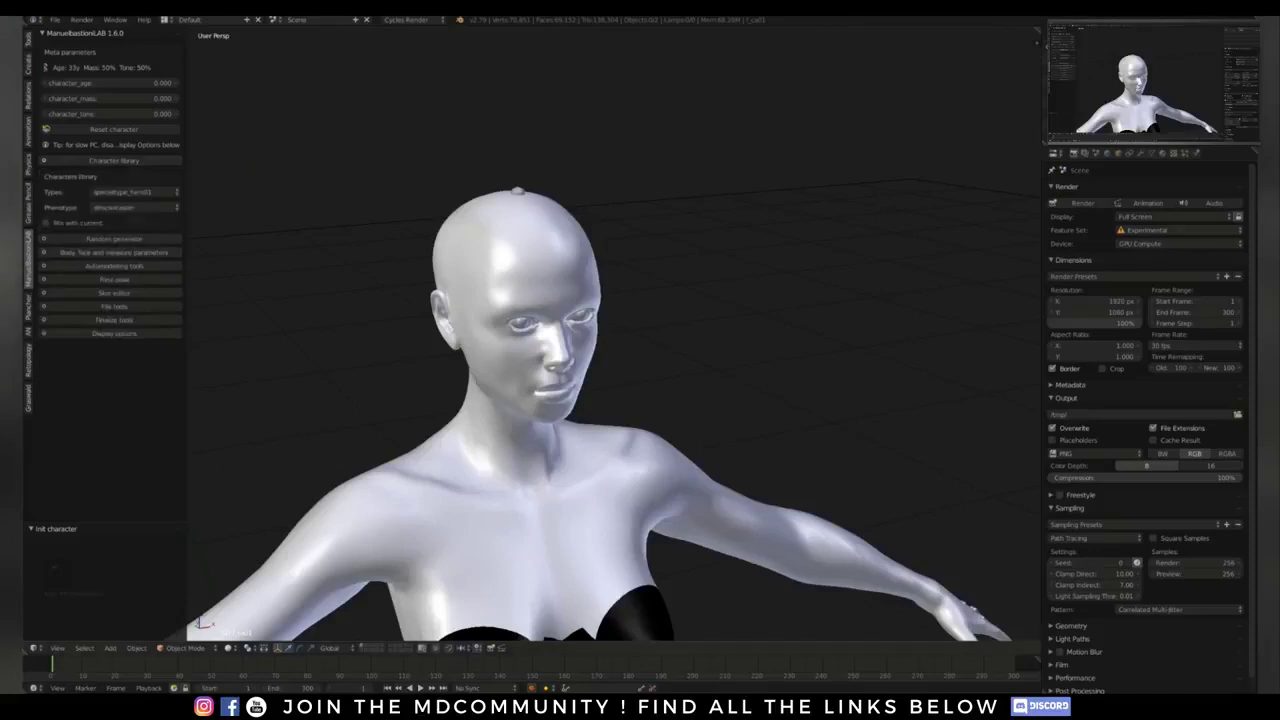
{"action": "middle_click_drag", "start_coordinate": [560, 420], "coordinate": [553, 312], "text": "shift"}
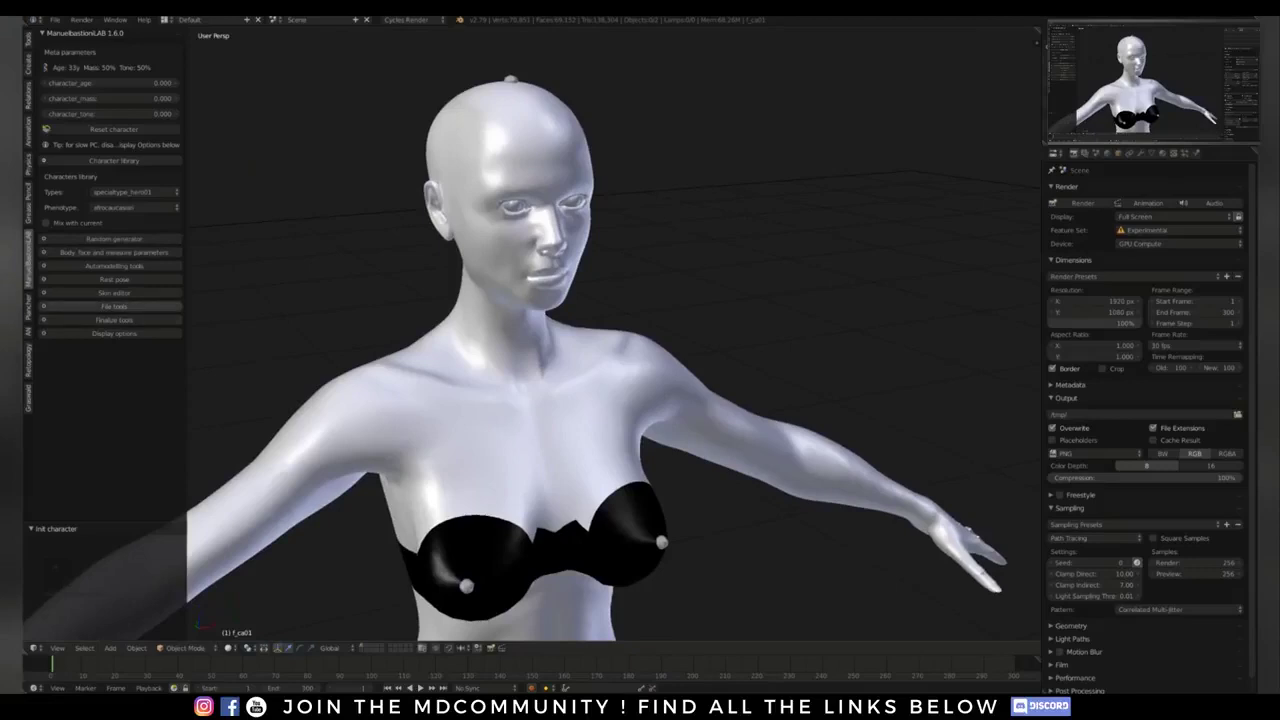
Step: Finalize the character without saving images and a backup character
{"action": "left_click", "coordinate": [114, 319]}
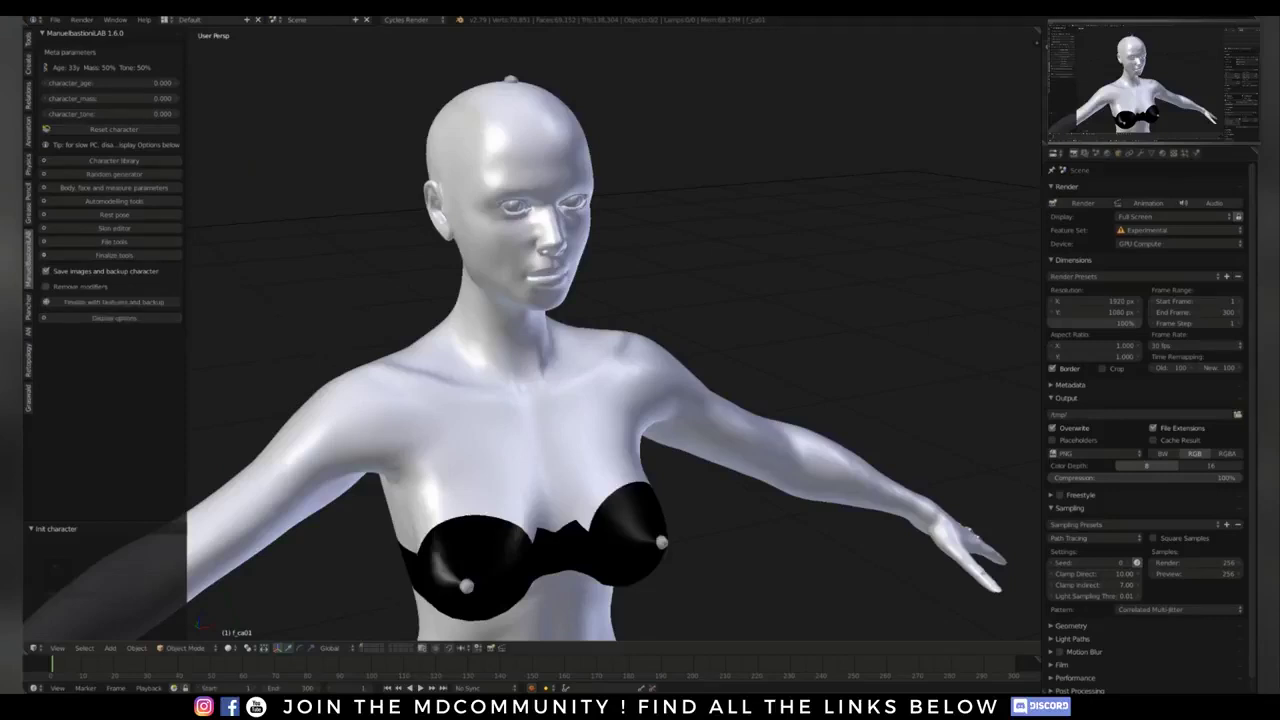
{"action": "left_click", "coordinate": [100, 271]}
{"action": "left_click", "coordinate": [112, 302]}
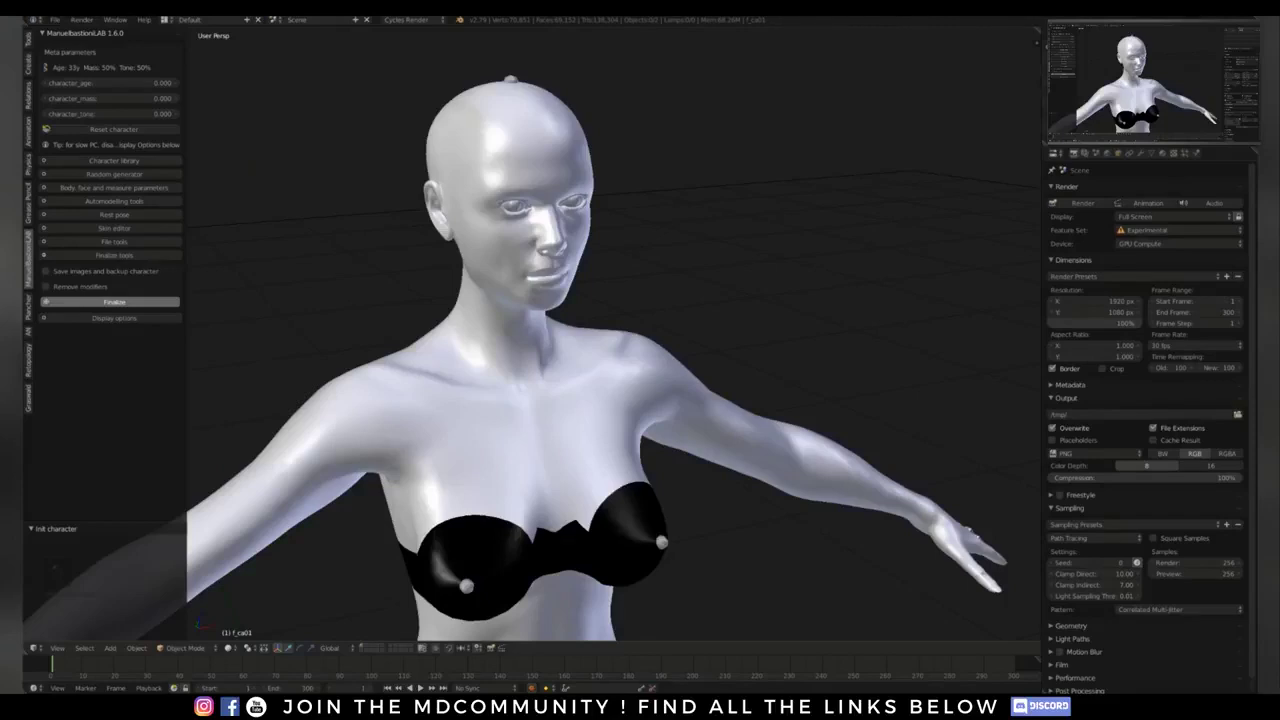
{"action": "left_click", "coordinate": [110, 302]}
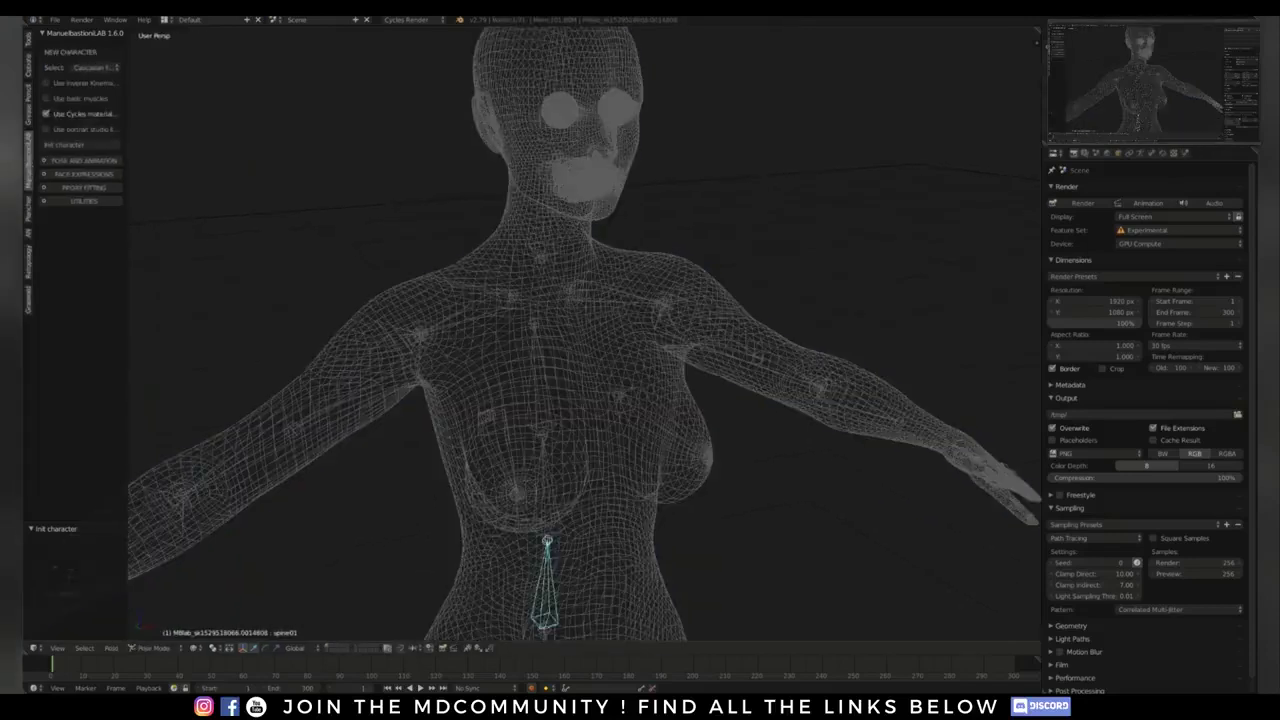
Step: Try to tilt the head back by rotating the neck bone about the global X axis
{"action": "scroll", "coordinate": [530, 340], "scroll_direction": "down", "scroll_amount": 3}
{"action": "middle_click_drag", "start_coordinate": [530, 340], "coordinate": [600, 340]}
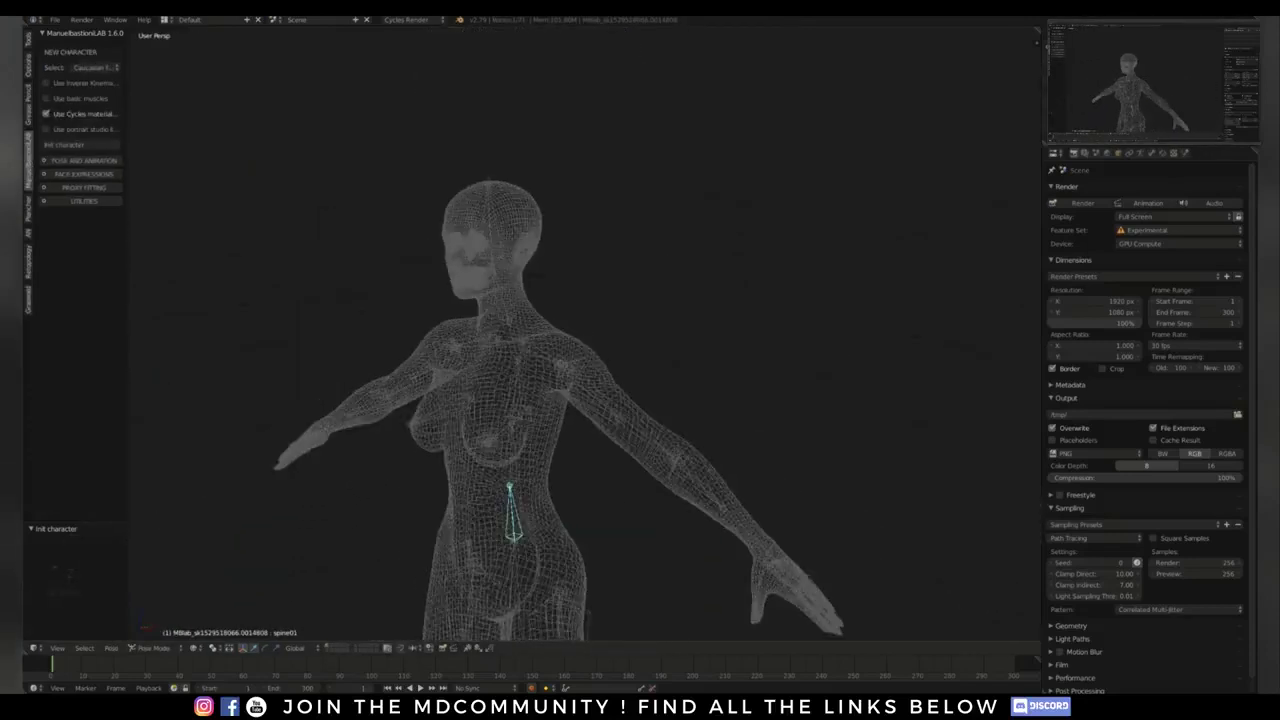
{"action": "scroll", "coordinate": [530, 340], "scroll_direction": "up", "scroll_amount": 1}
{"action": "right_click", "coordinate": [503, 287]}
{"action": "middle_click_drag", "start_coordinate": [503, 287], "coordinate": [423, 319]}
{"action": "key", "text": "r"}
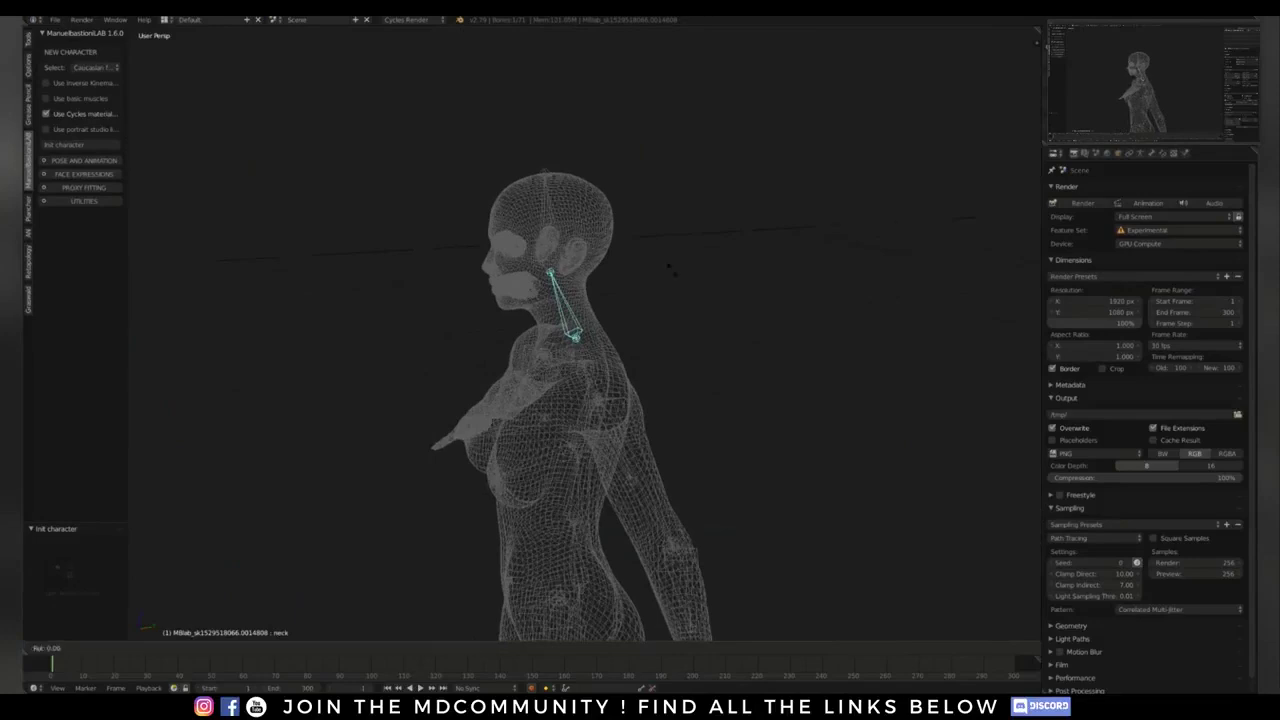
{"action": "key", "text": "x"}
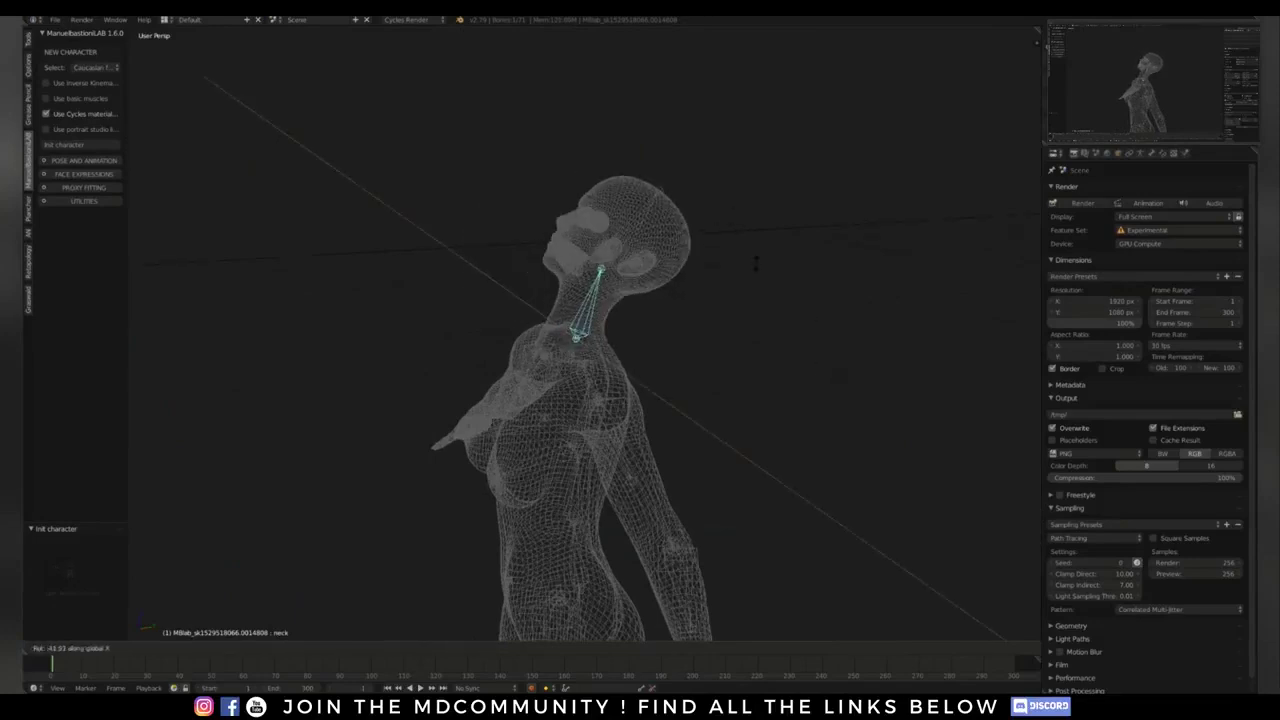
{"action": "key", "text": "Escape"}
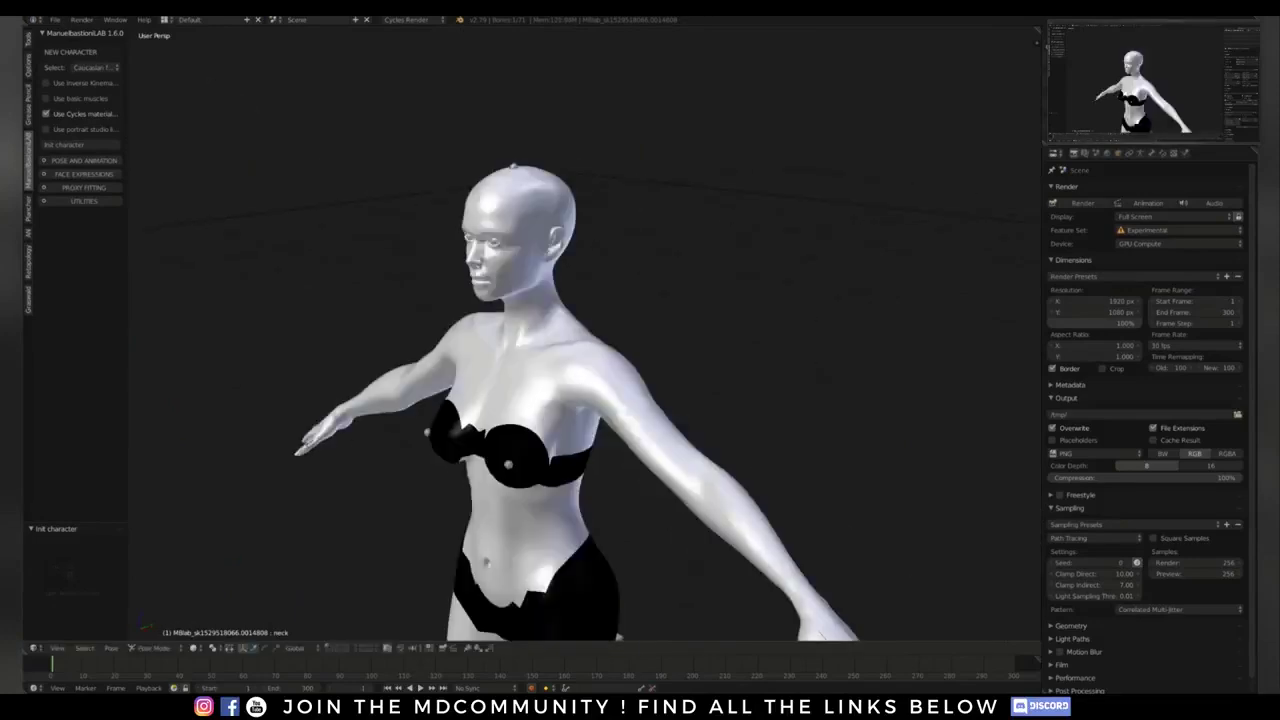
Step: Set the viewport subdivisions of the body mesh's Subdivision Surface modifier to 2
{"action": "scroll", "coordinate": [600, 340], "scroll_direction": "up", "scroll_amount": 3}
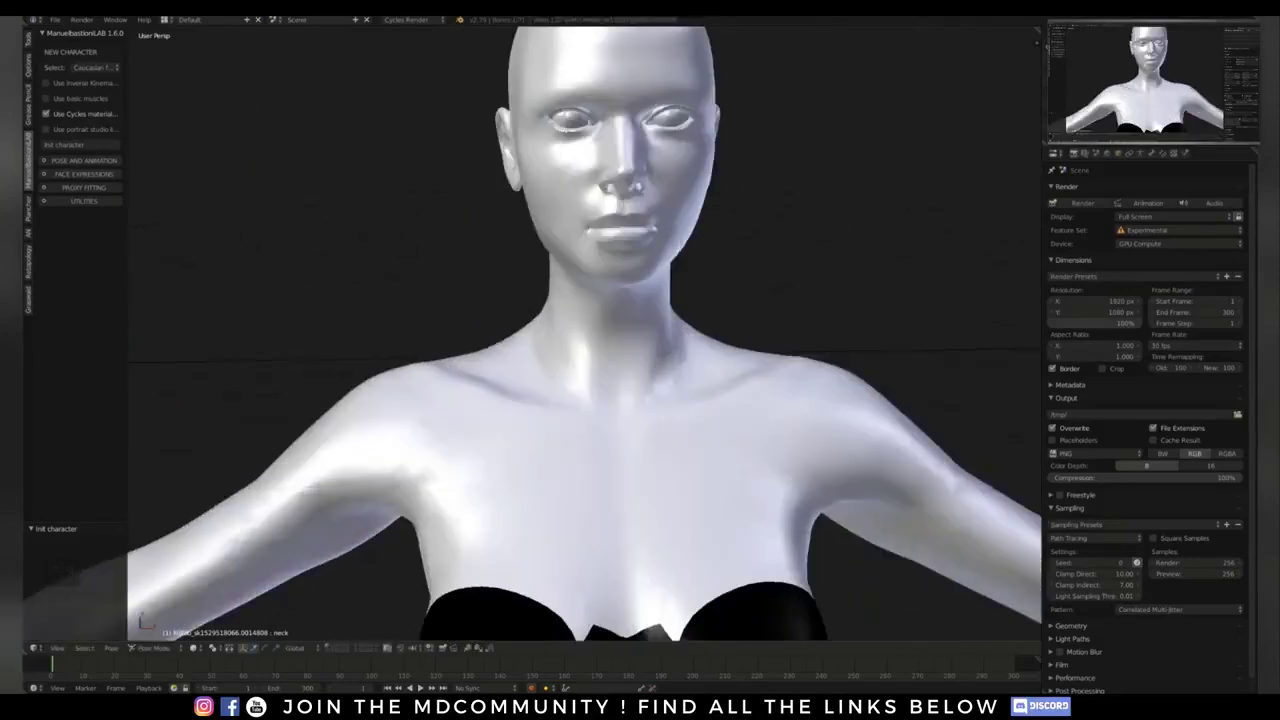
{"action": "middle_click_drag", "start_coordinate": [560, 320], "coordinate": [628, 402]}
{"action": "scroll", "coordinate": [585, 335], "scroll_direction": "down", "scroll_amount": 1}
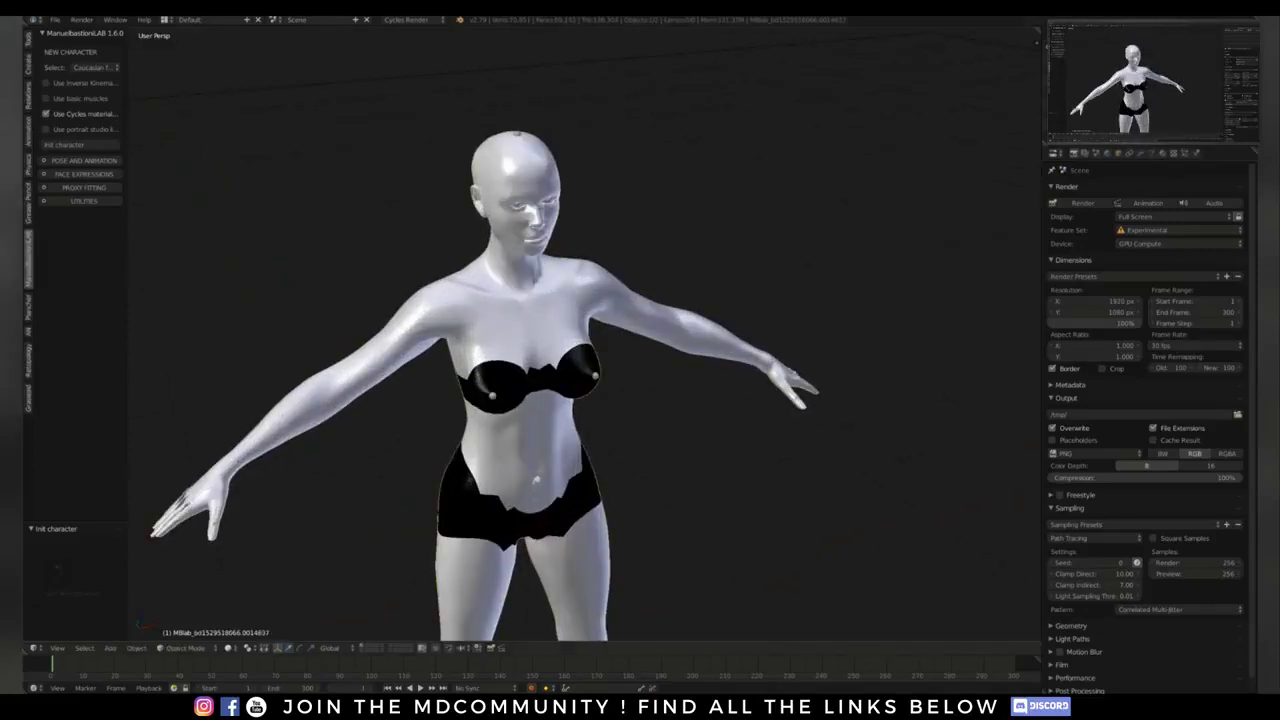
{"action": "left_click", "coordinate": [55, 19]}
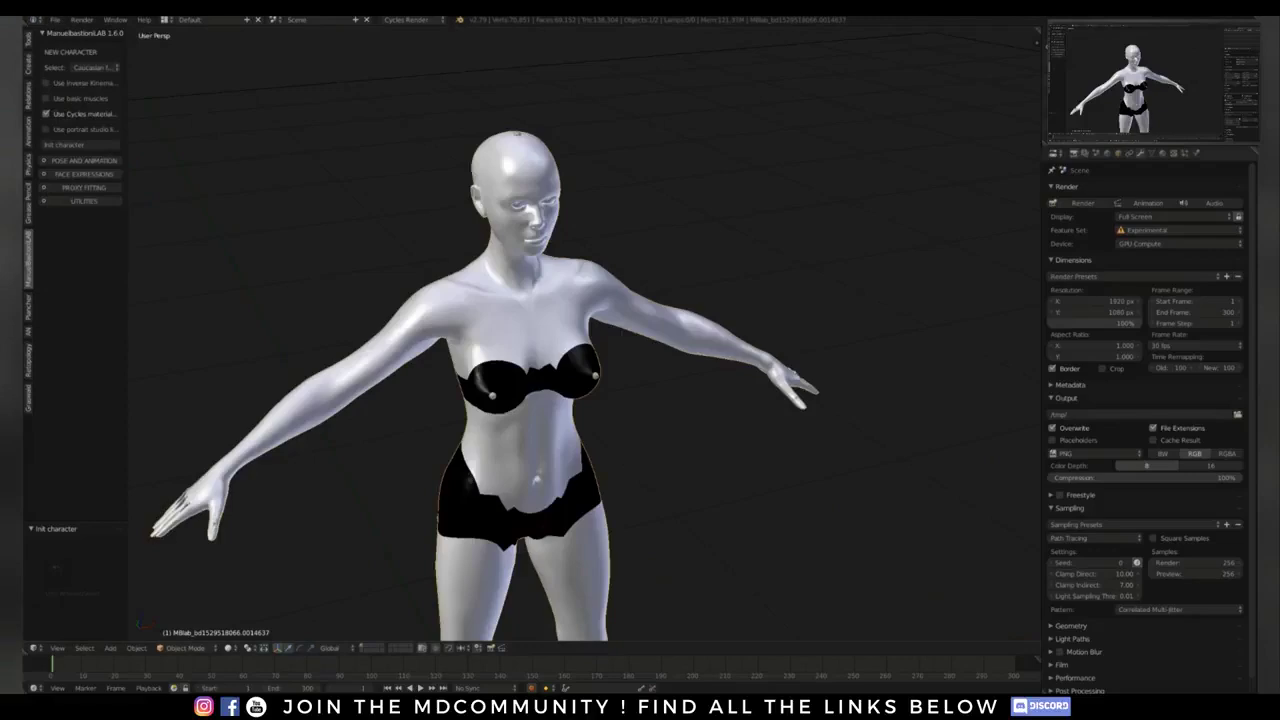
{"action": "left_click", "coordinate": [1141, 153]}
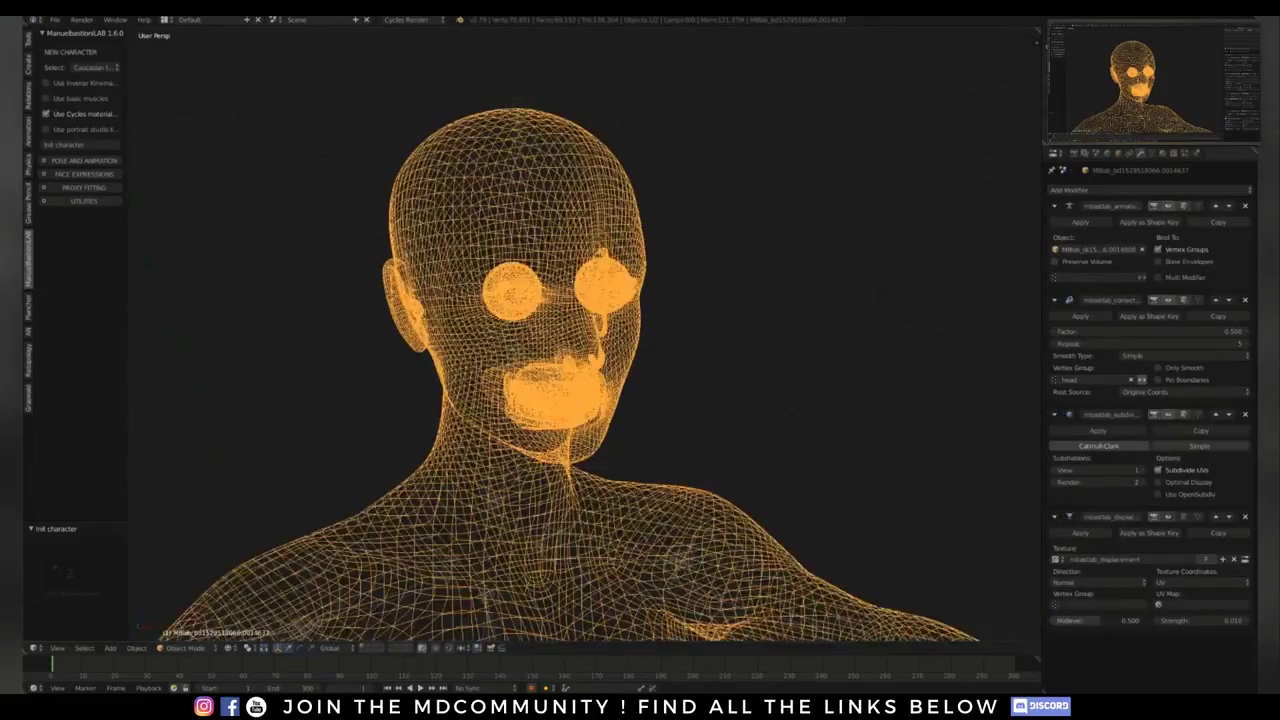
{"action": "left_click", "coordinate": [1142, 470]}
{"action": "middle_click_drag", "start_coordinate": [790, 420], "coordinate": [759, 385], "text": "shift"}
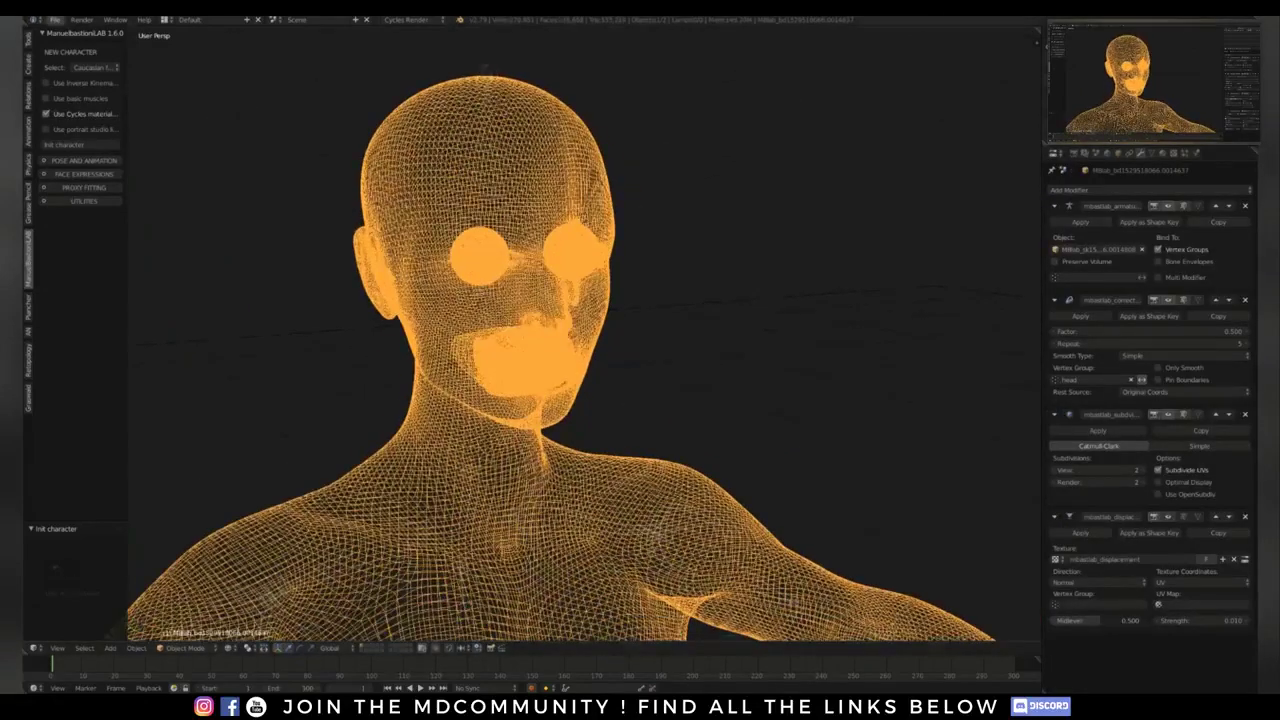
Step: Start an OBJ export of the character and choose the tmp folder as its destination
{"action": "left_click", "coordinate": [55, 19]}
{"action": "mouse_move", "coordinate": [100, 241]}
{"action": "left_click", "coordinate": [205, 307]}
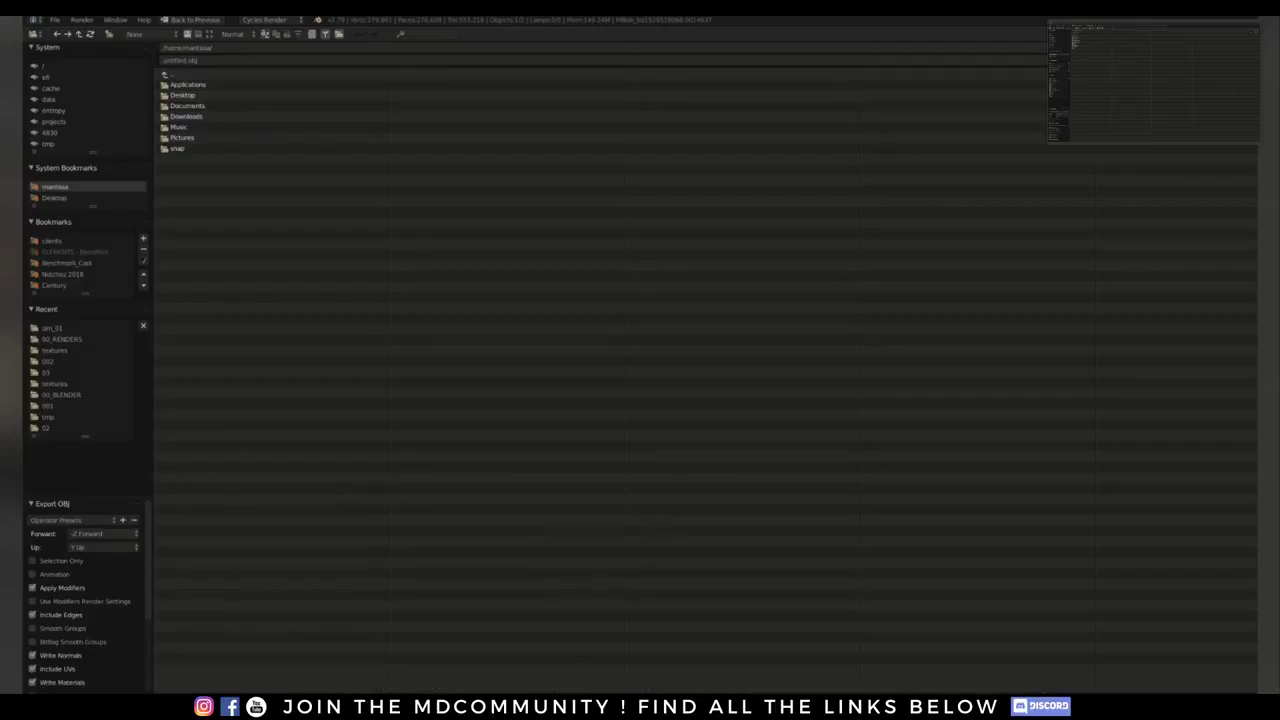
{"action": "left_click", "coordinate": [48, 144]}
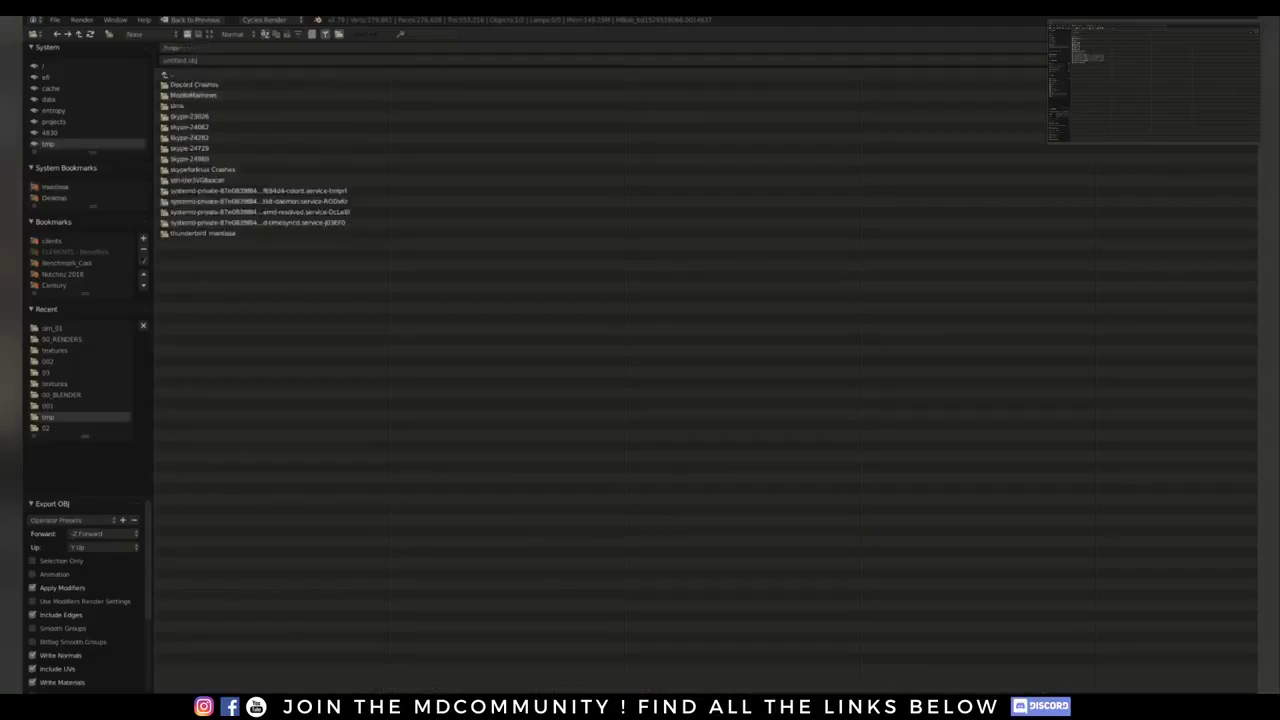
Step: Disable Write Normals, Include UVs, Write Materials and Objects as OBJ Objects in the OBJ export options
{"action": "scroll", "coordinate": [85, 595], "scroll_direction": "down", "scroll_amount": 3}
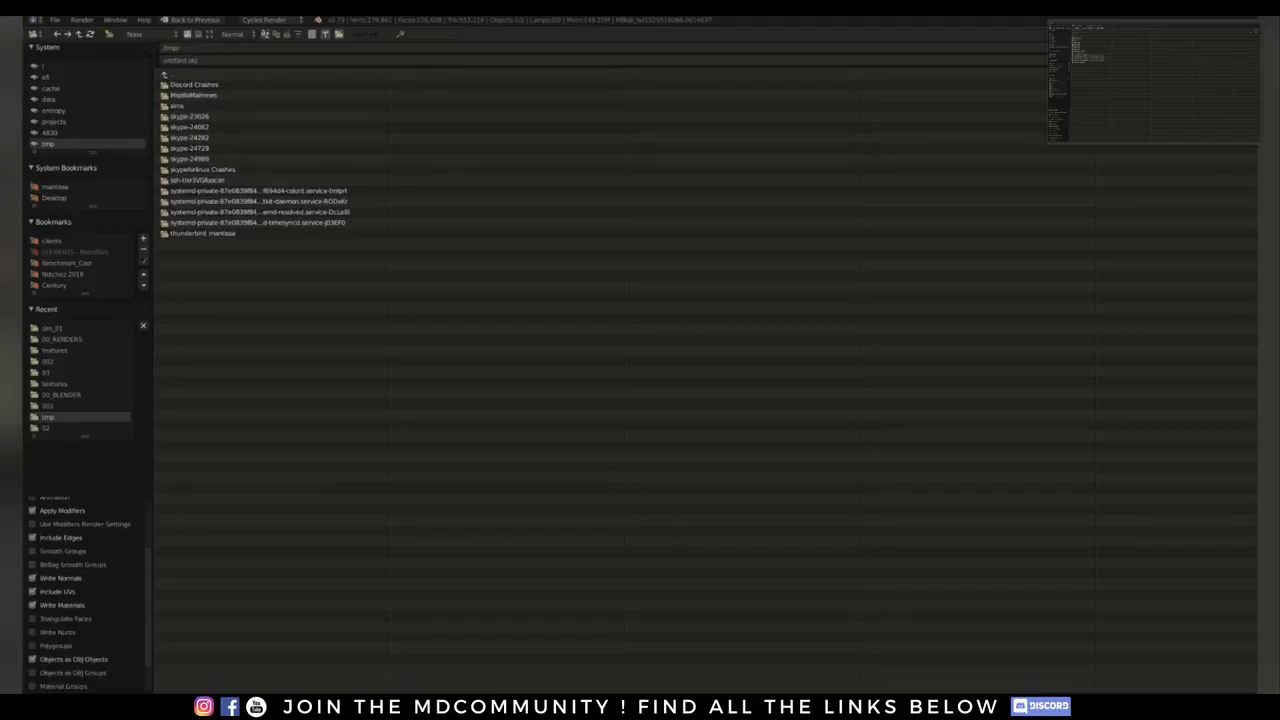
{"action": "left_click", "coordinate": [33, 578]}
{"action": "left_click", "coordinate": [33, 592]}
{"action": "left_click", "coordinate": [33, 605]}
{"action": "left_click", "coordinate": [33, 660]}
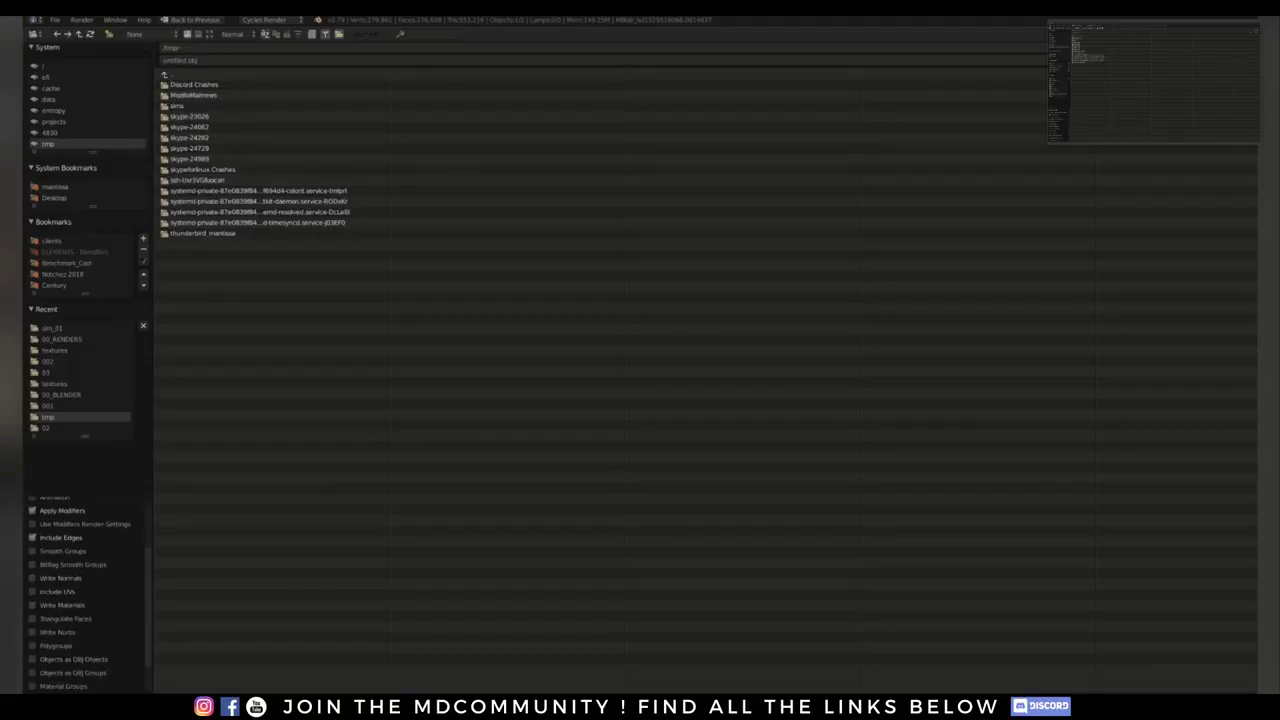
{"action": "scroll", "coordinate": [85, 590], "scroll_direction": "up", "scroll_amount": 3}
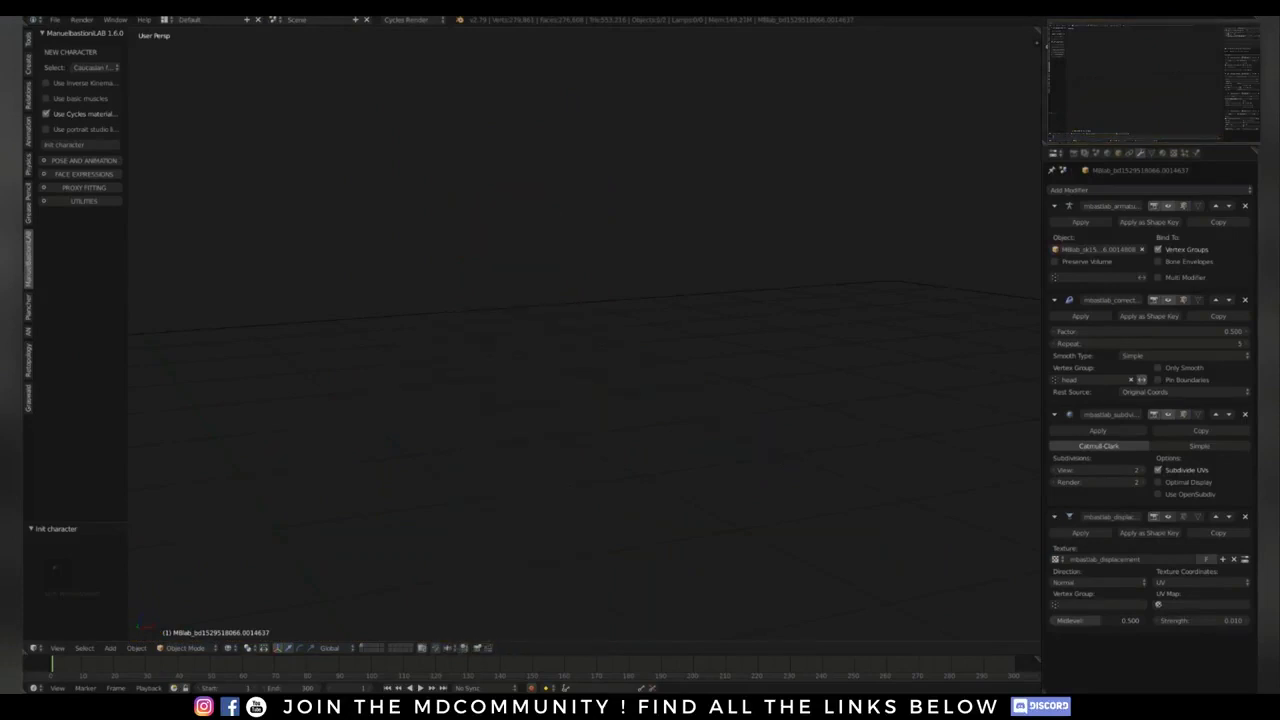
Step: Import untitled.obj from the tmp folder into the scene
{"action": "left_click", "coordinate": [55, 19]}
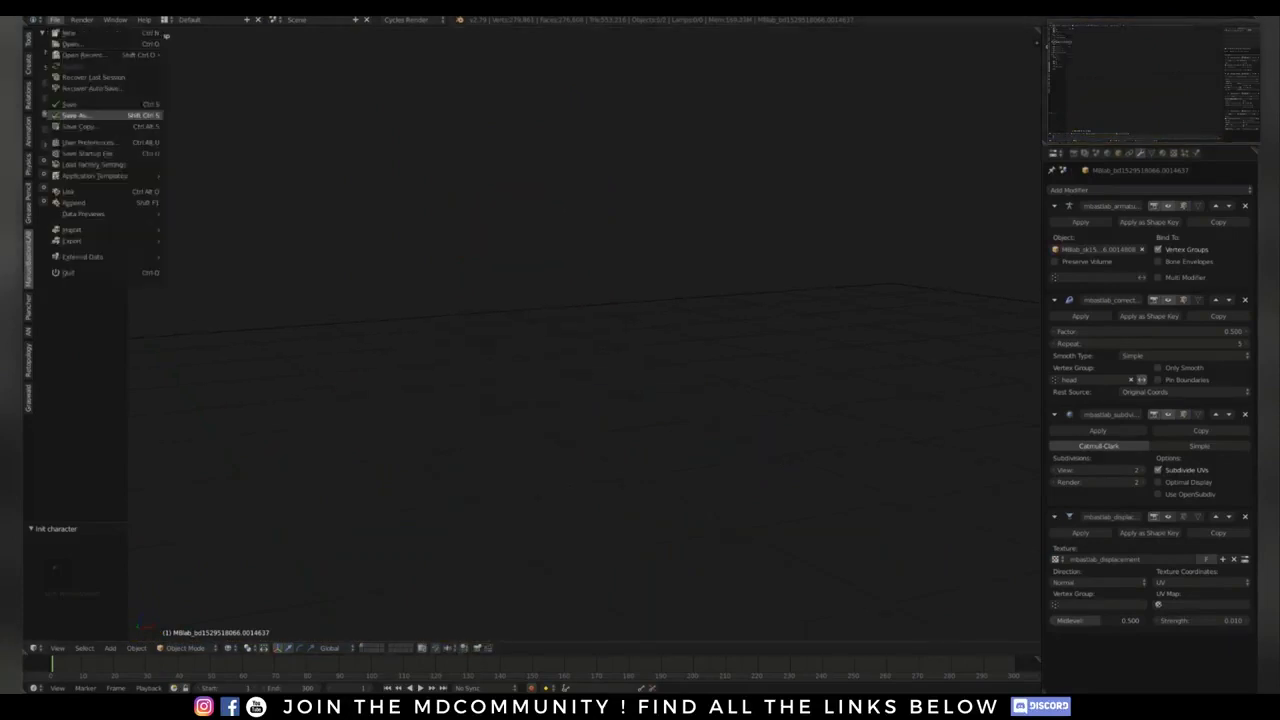
{"action": "mouse_move", "coordinate": [75, 230]}
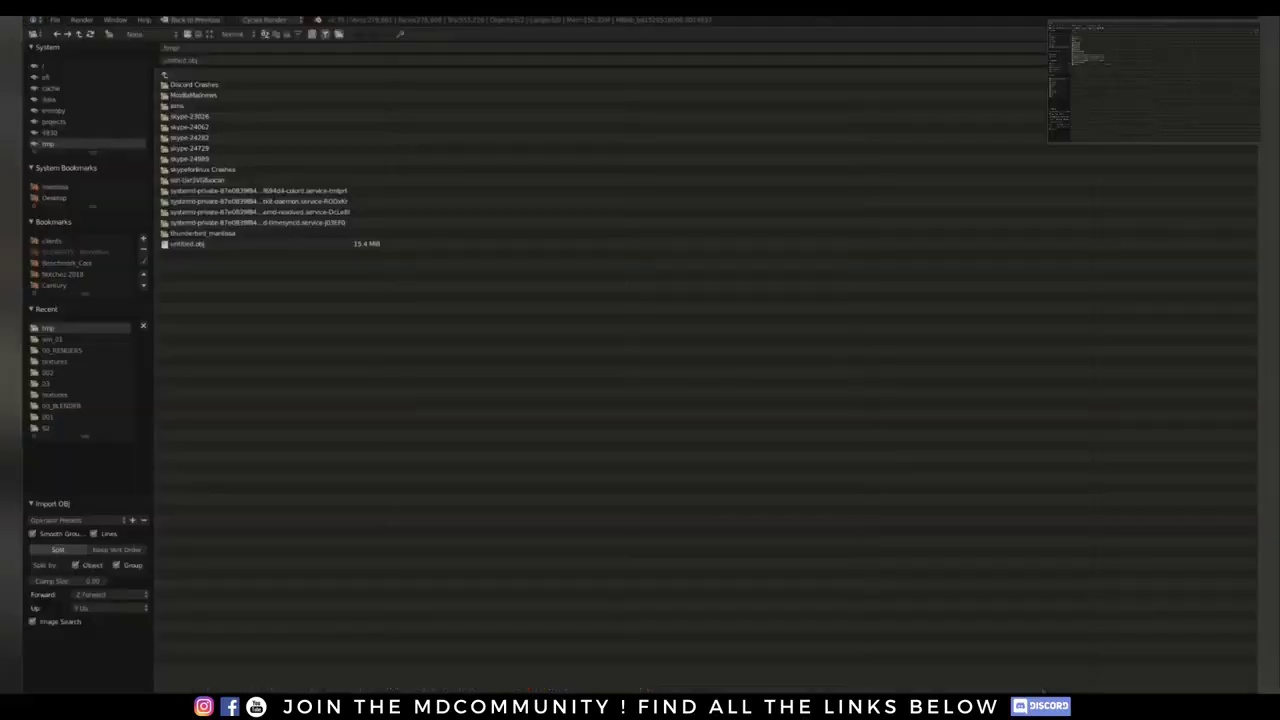
{"action": "left_click", "coordinate": [203, 296]}
{"action": "left_click", "coordinate": [205, 244]}
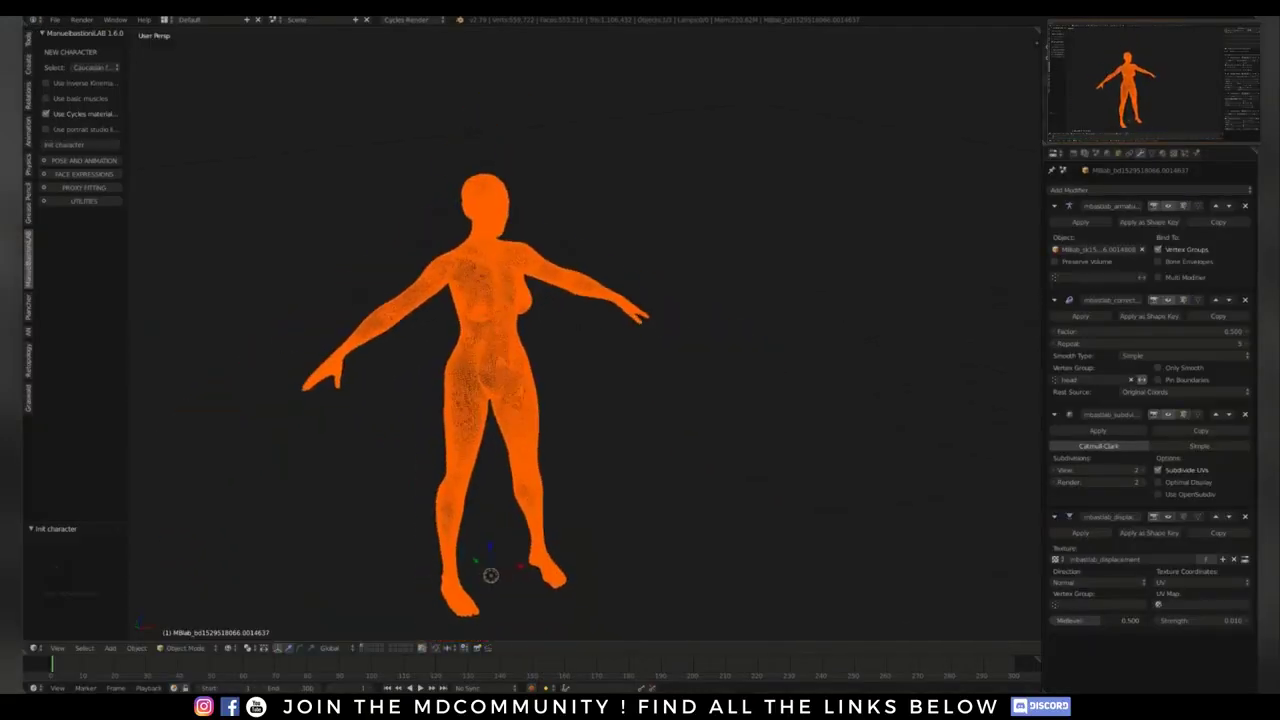
Step: Display the scene in solid shading and scale the imported body mesh by 10 and again by 2
{"action": "mouse_move", "coordinate": [560, 340]}
{"action": "middle_mouse_down", "text": "shift"}
{"action": "mouse_move", "coordinate": [590, 366]}
{"action": "mouse_move", "coordinate": [525, 350]}
{"action": "mouse_move", "coordinate": [575, 385]}
{"action": "mouse_move", "coordinate": [567, 422]}
{"action": "mouse_move", "coordinate": [622, 400]}
{"action": "mouse_move", "coordinate": [600, 382]}
{"action": "mouse_move", "coordinate": [535, 378]}
{"action": "middle_mouse_up", "text": "shift"}
{"action": "key", "text": "z"}
{"action": "scroll", "coordinate": [590, 366], "scroll_direction": "up", "scroll_amount": 2}
{"action": "scroll", "coordinate": [600, 382], "scroll_direction": "down", "scroll_amount": 4}
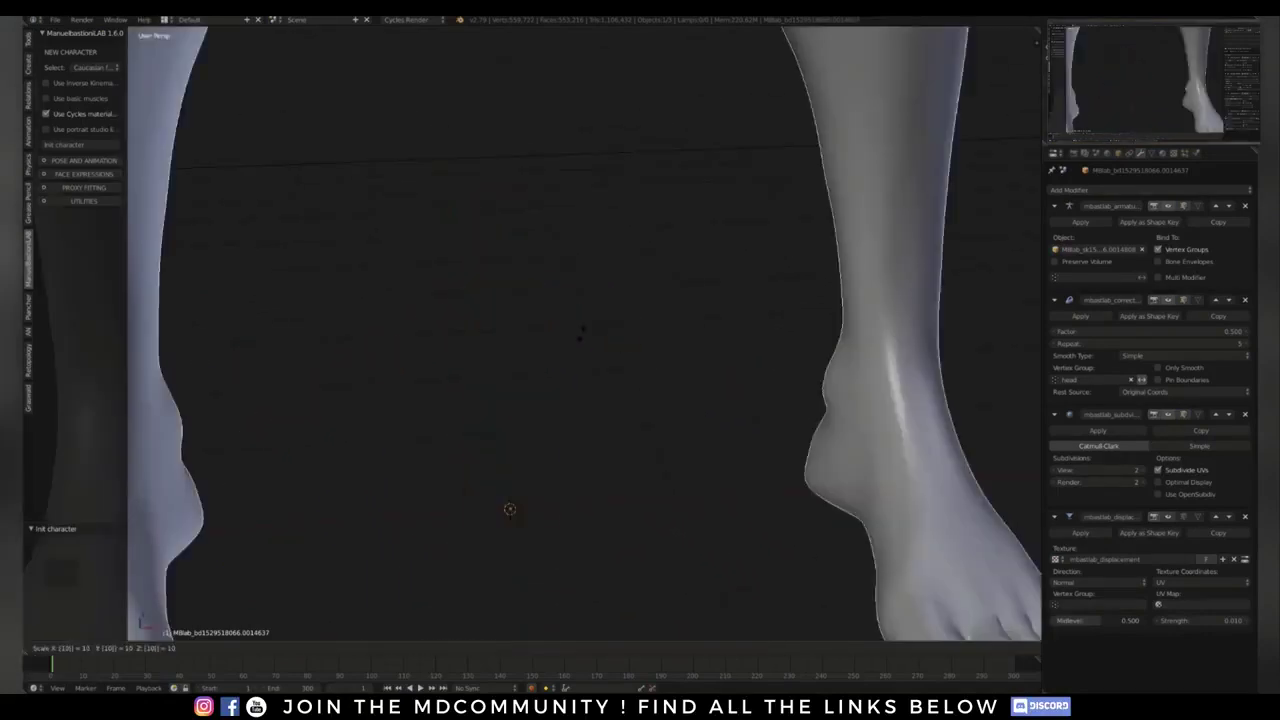
{"action": "middle_click_drag", "start_coordinate": [535, 378], "coordinate": [551, 382]}
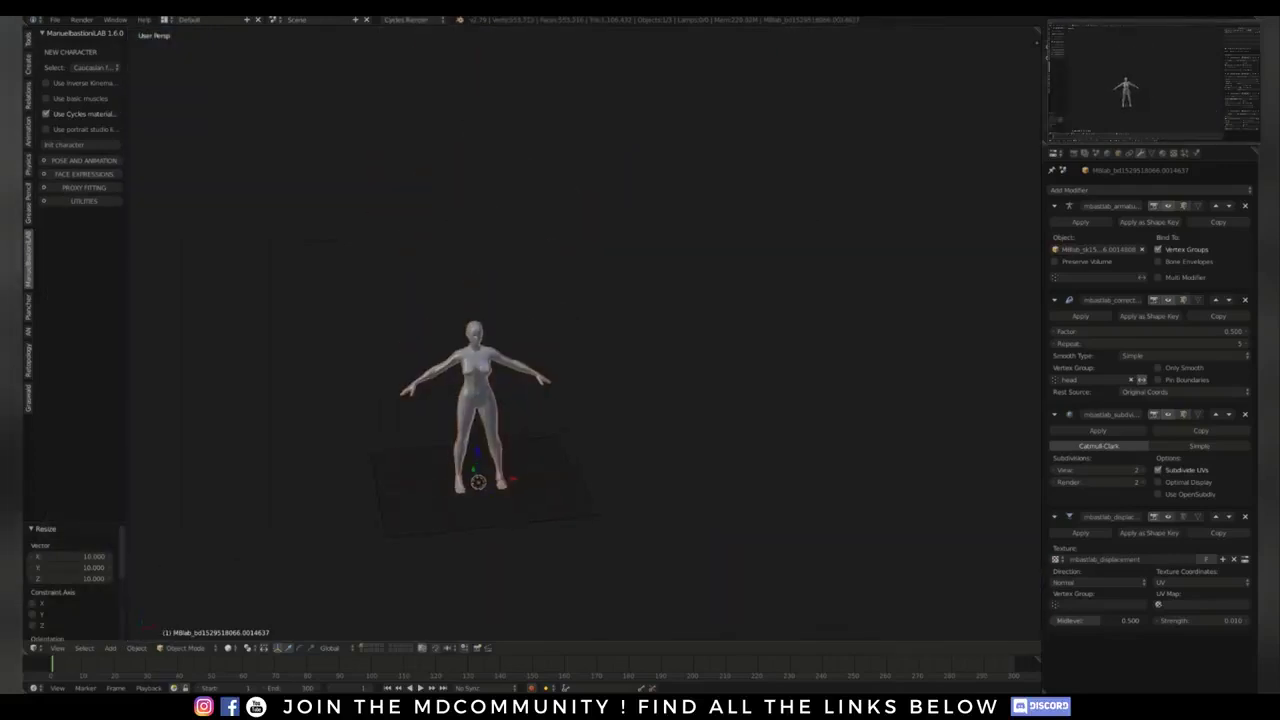
{"action": "type", "text": "s2"}
{"action": "key", "text": "Return"}
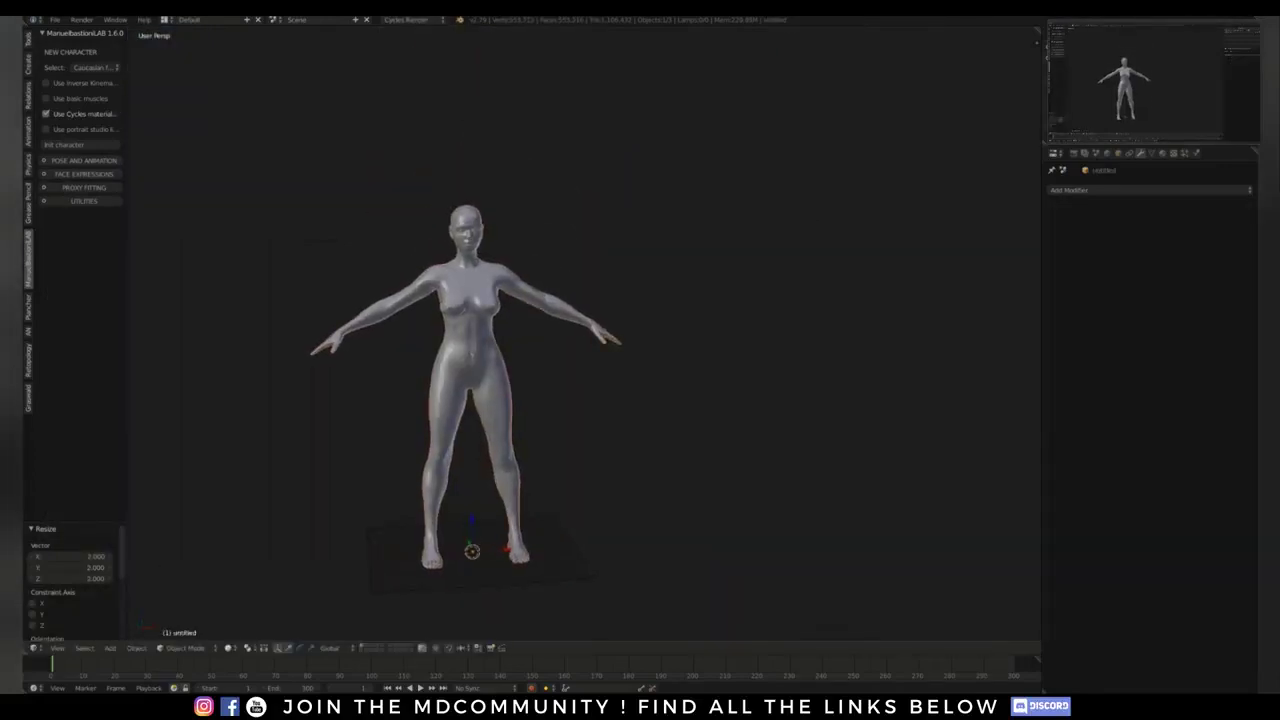
Step: In front view, delete all vertices of the imported body below the shoulders, keeping only the head and upper chest
{"action": "key", "text": "Tab"}
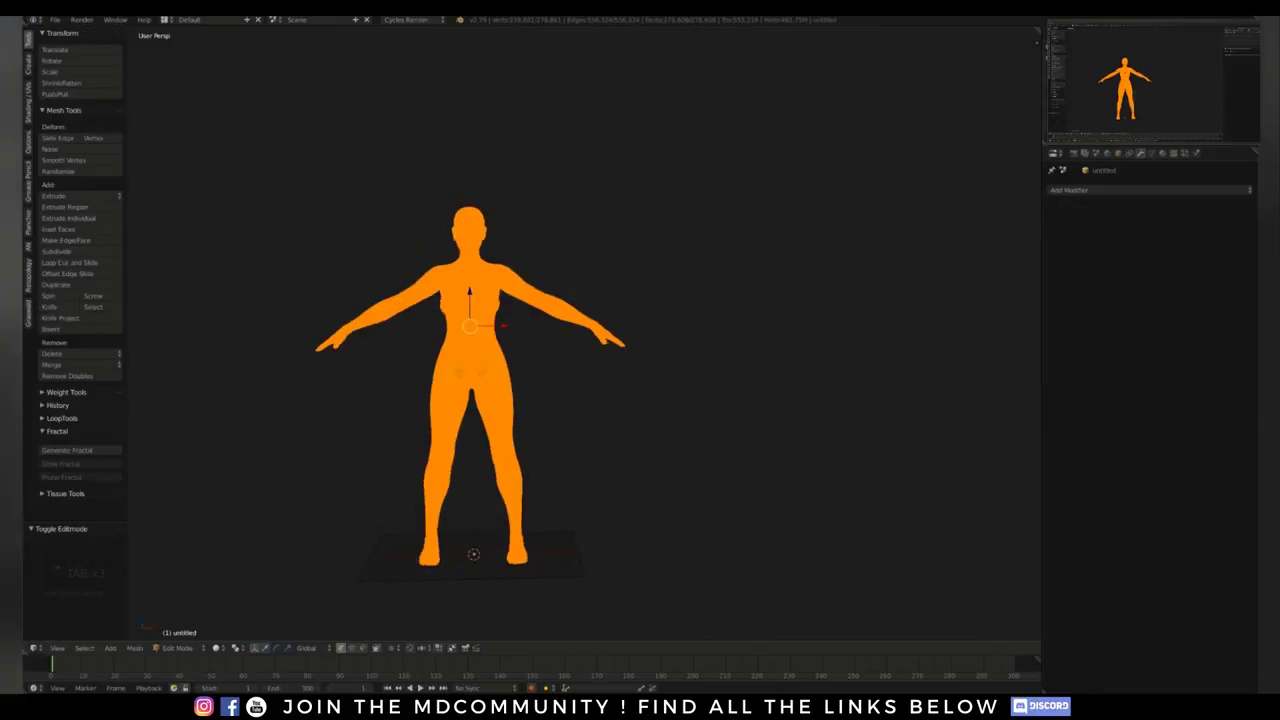
{"action": "key", "text": "KP_1"}
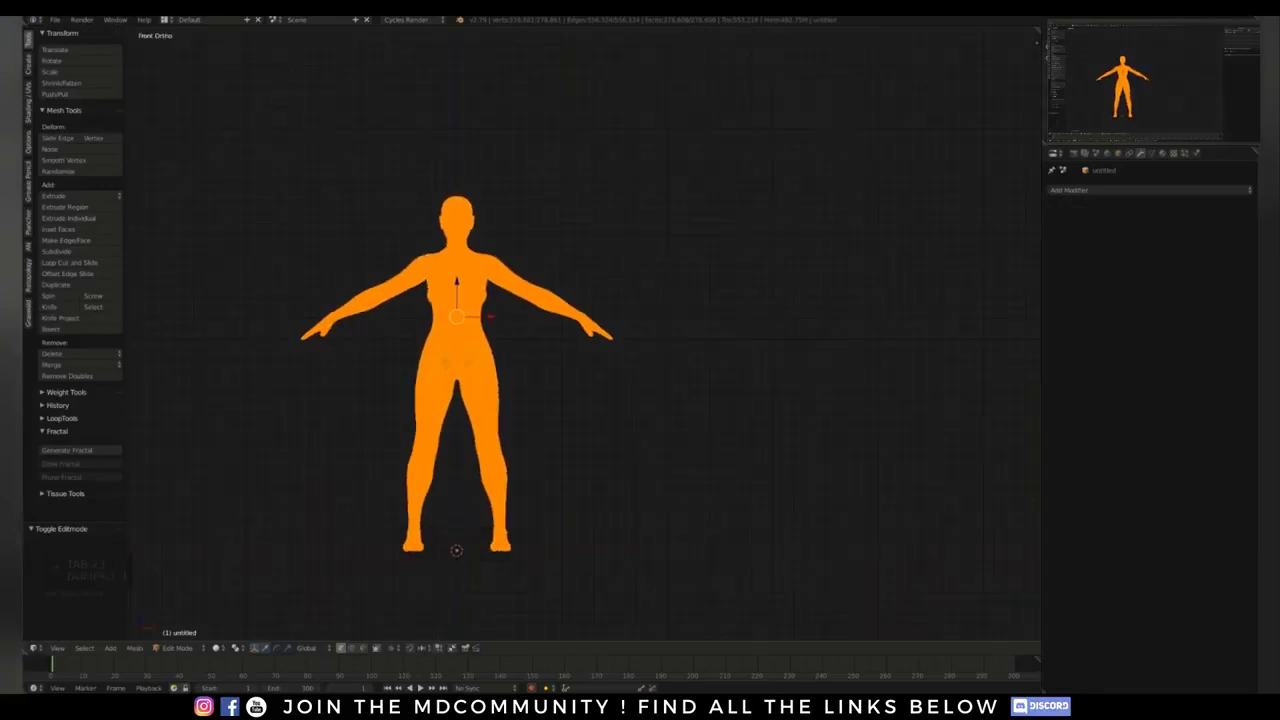
{"action": "key", "text": "a"}
{"action": "key", "text": "b"}
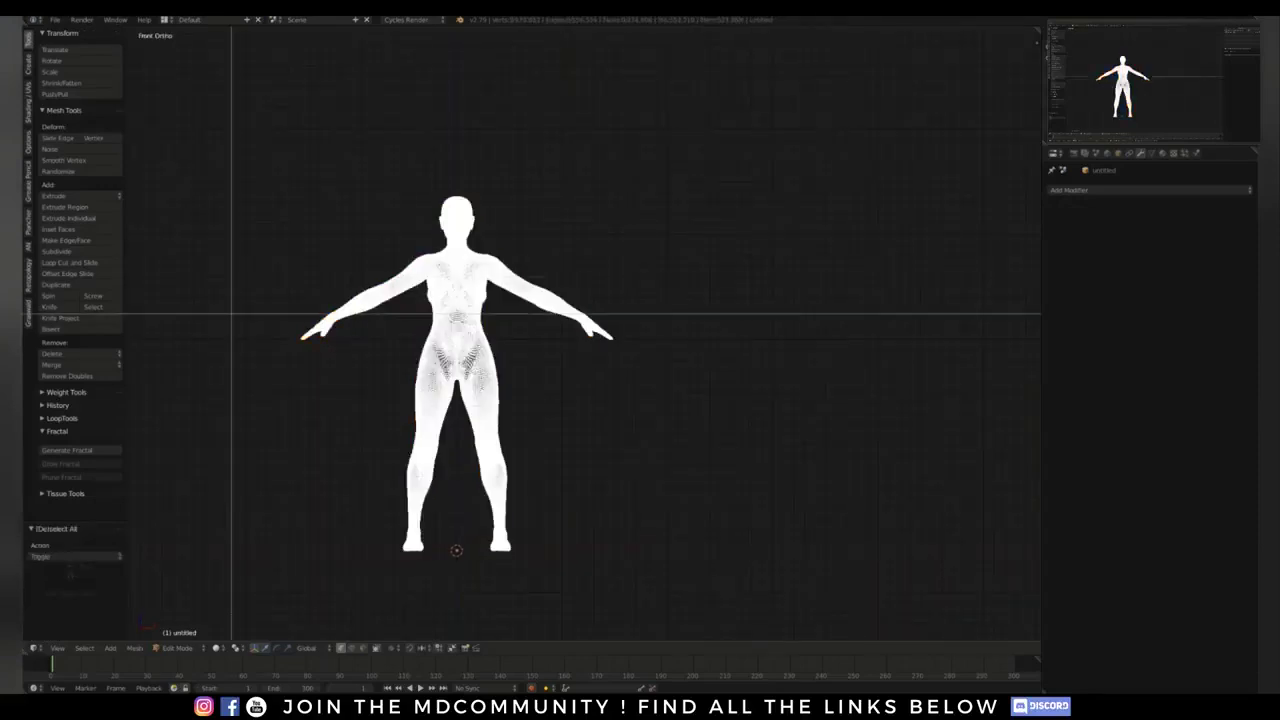
{"action": "left_click_drag", "start_coordinate": [208, 268], "coordinate": [871, 640]}
{"action": "key", "text": "x"}
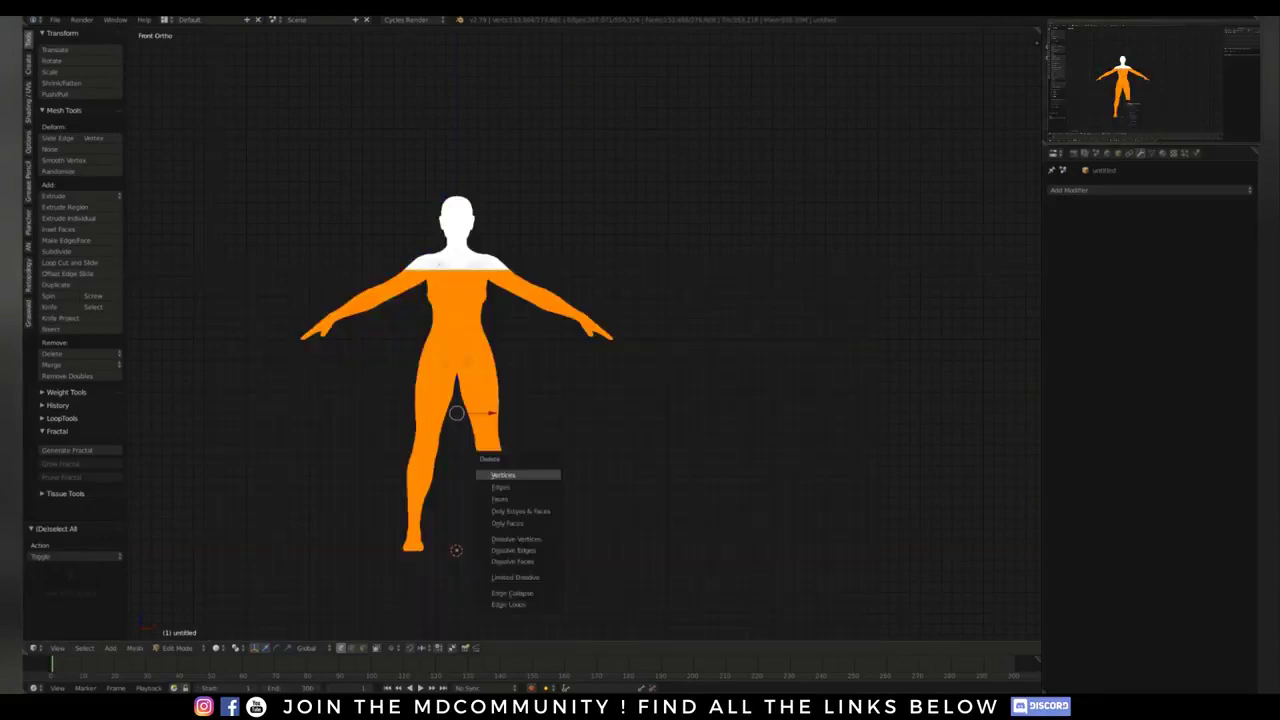
{"action": "left_click", "coordinate": [503, 474]}
Step: Try to select the edge loop along the bust's jagged lower border in edge select mode
{"action": "middle_click_drag", "start_coordinate": [441, 471], "coordinate": [485, 490]}
{"action": "scroll", "coordinate": [498, 545], "scroll_direction": "up", "scroll_amount": 5}
{"action": "key", "text": "ctrl+Tab"}
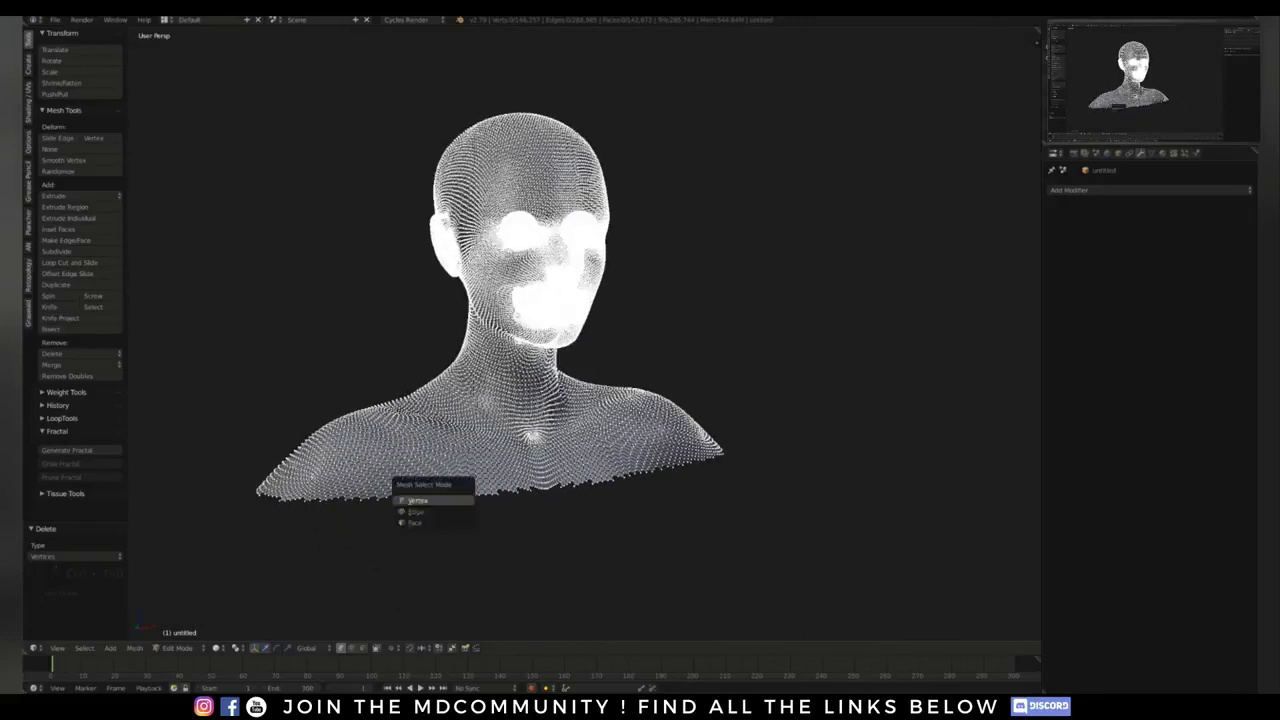
{"action": "left_click", "coordinate": [420, 511]}
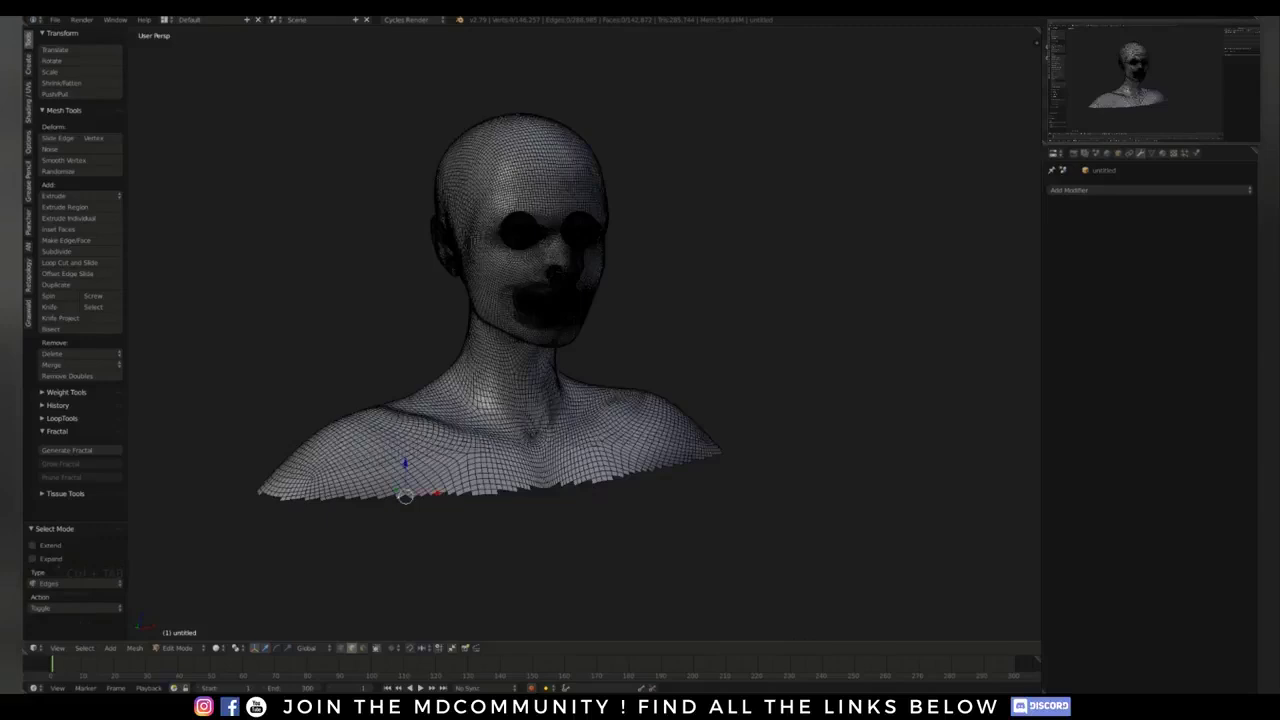
{"action": "right_click", "coordinate": [407, 496], "text": "alt"}
{"action": "middle_click_drag", "start_coordinate": [407, 496], "coordinate": [433, 445]}
{"action": "right_click", "coordinate": [431, 488], "text": "alt"}
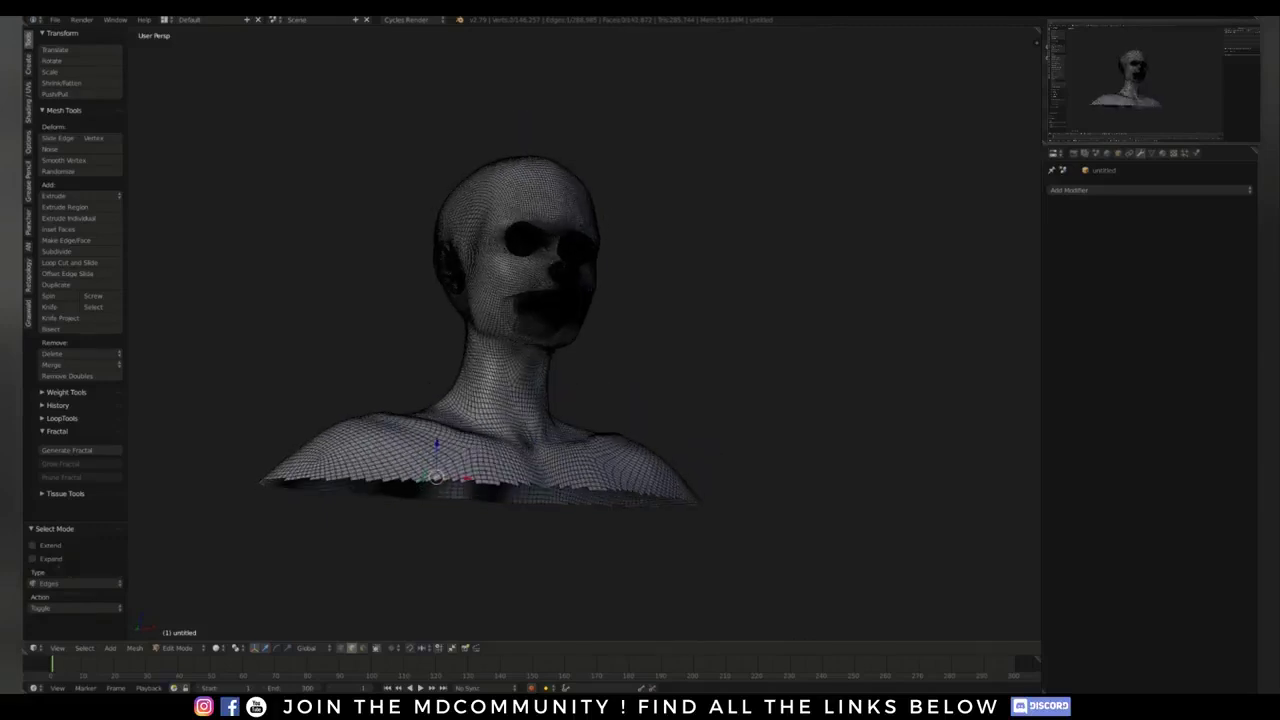
{"action": "right_click", "coordinate": [473, 482], "text": "alt"}
{"action": "middle_click_drag", "start_coordinate": [473, 482], "coordinate": [455, 535]}
{"action": "middle_click_drag", "start_coordinate": [455, 535], "coordinate": [430, 610], "text": "shift"}
Step: Select all non-manifold edges of the bust and show it as wireframe in front view
{"action": "key", "text": "KP_1"}
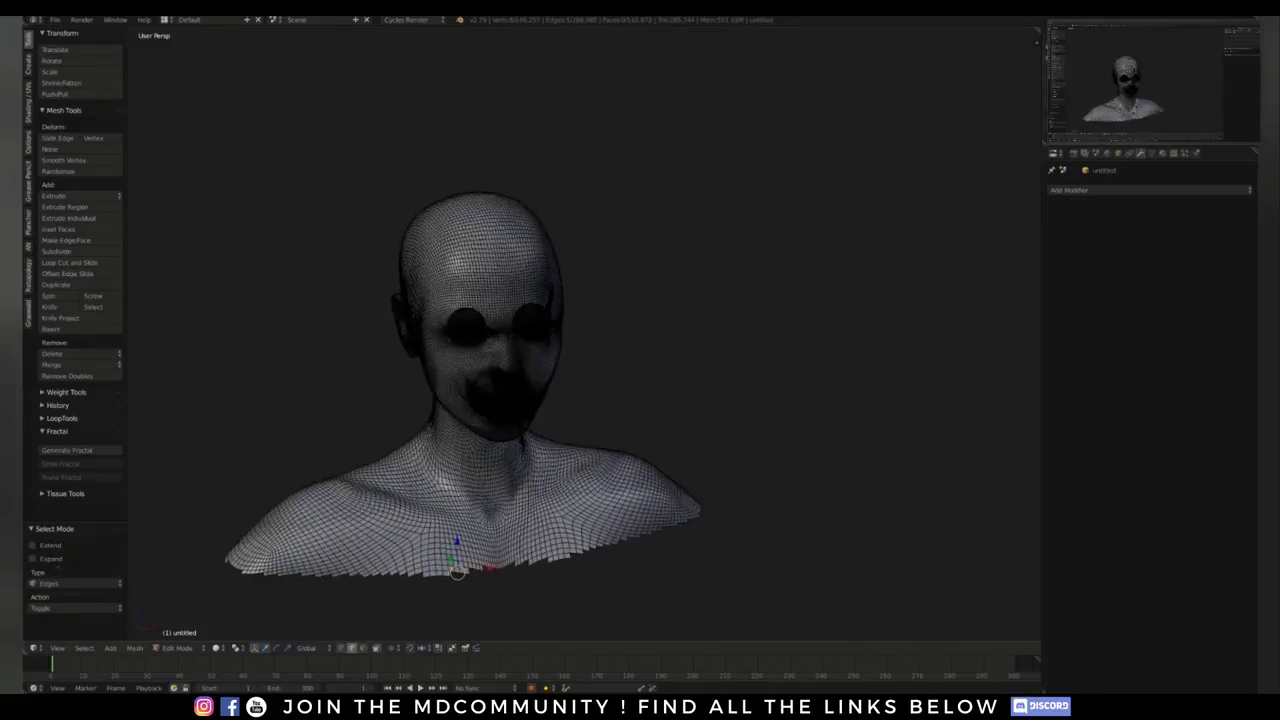
{"action": "middle_click_drag", "start_coordinate": [535, 586], "coordinate": [540, 495], "text": "shift"}
{"action": "key", "text": "ctrl+Tab"}
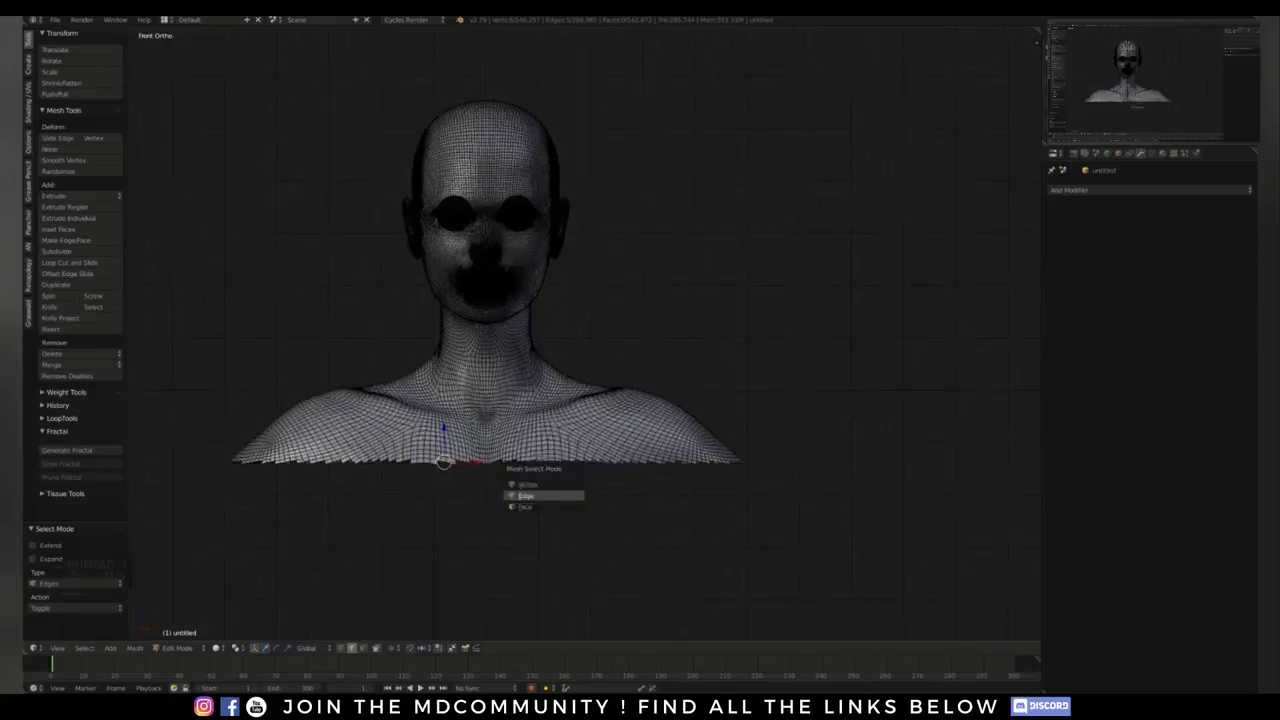
{"action": "left_click", "coordinate": [540, 495]}
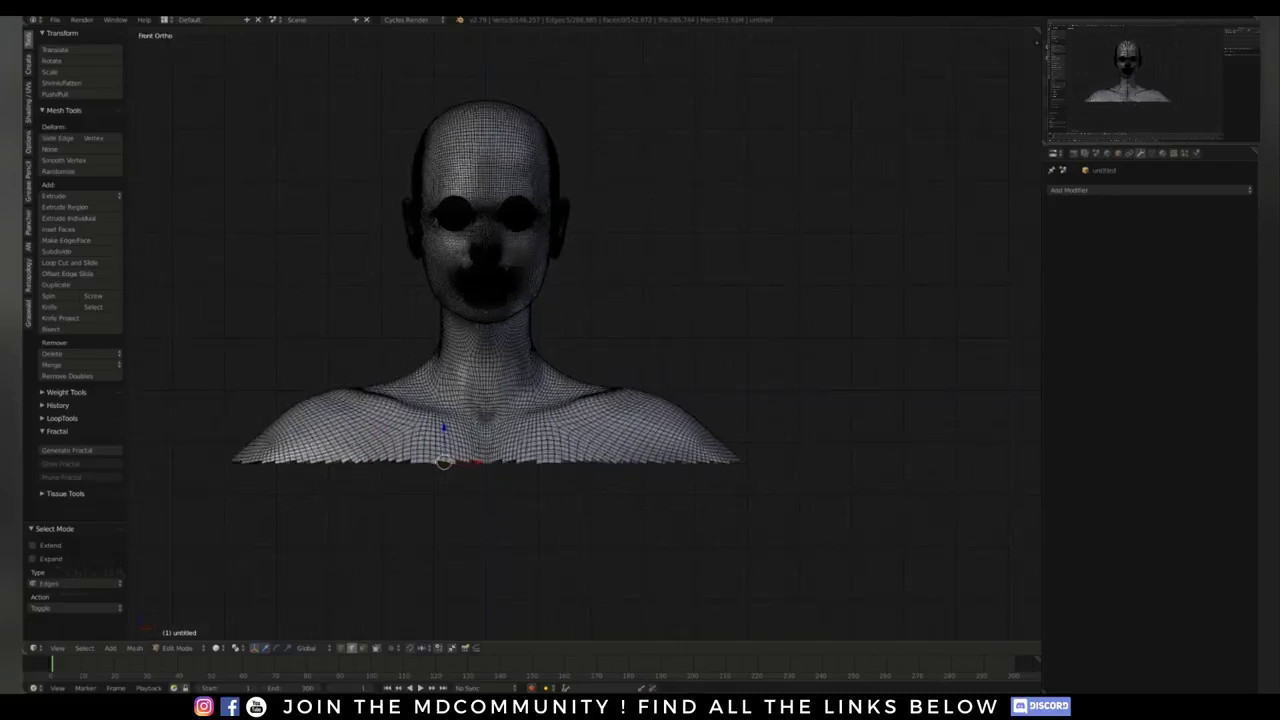
{"action": "left_click", "coordinate": [84, 648]}
{"action": "mouse_move", "coordinate": [120, 495]}
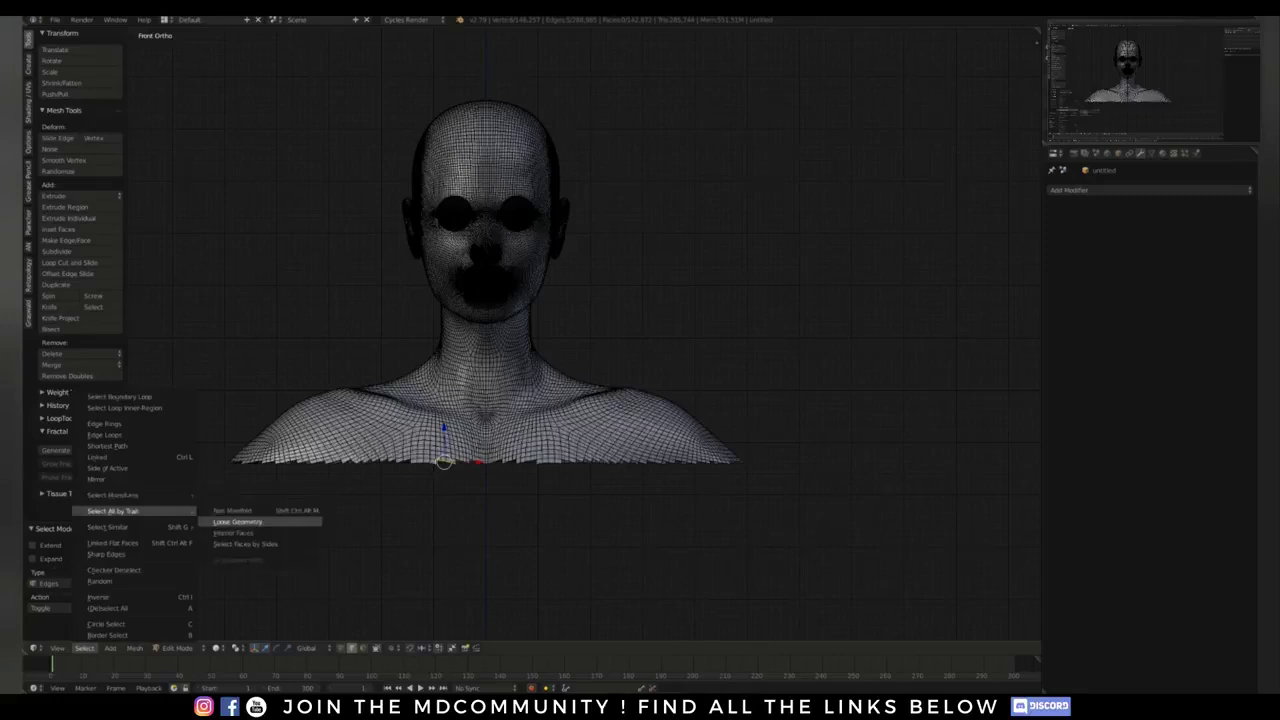
{"action": "left_click", "coordinate": [250, 512]}
{"action": "mouse_move", "coordinate": [480, 480]}
{"action": "middle_mouse_down", "text": "shift"}
{"action": "mouse_move", "coordinate": [494, 520]}
{"action": "mouse_move", "coordinate": [487, 483]}
{"action": "middle_mouse_up", "text": "shift"}
{"action": "key", "text": "z"}
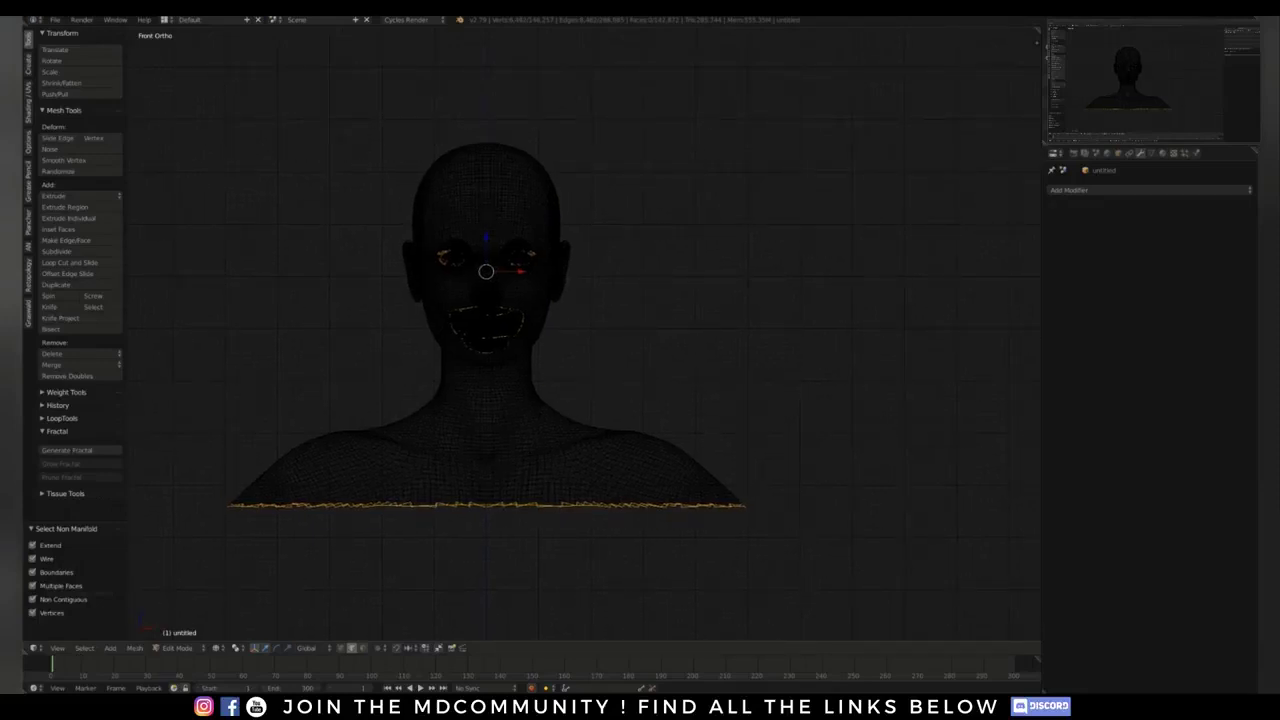
{"action": "middle_click_drag", "start_coordinate": [501, 343], "coordinate": [507, 340], "text": "shift"}
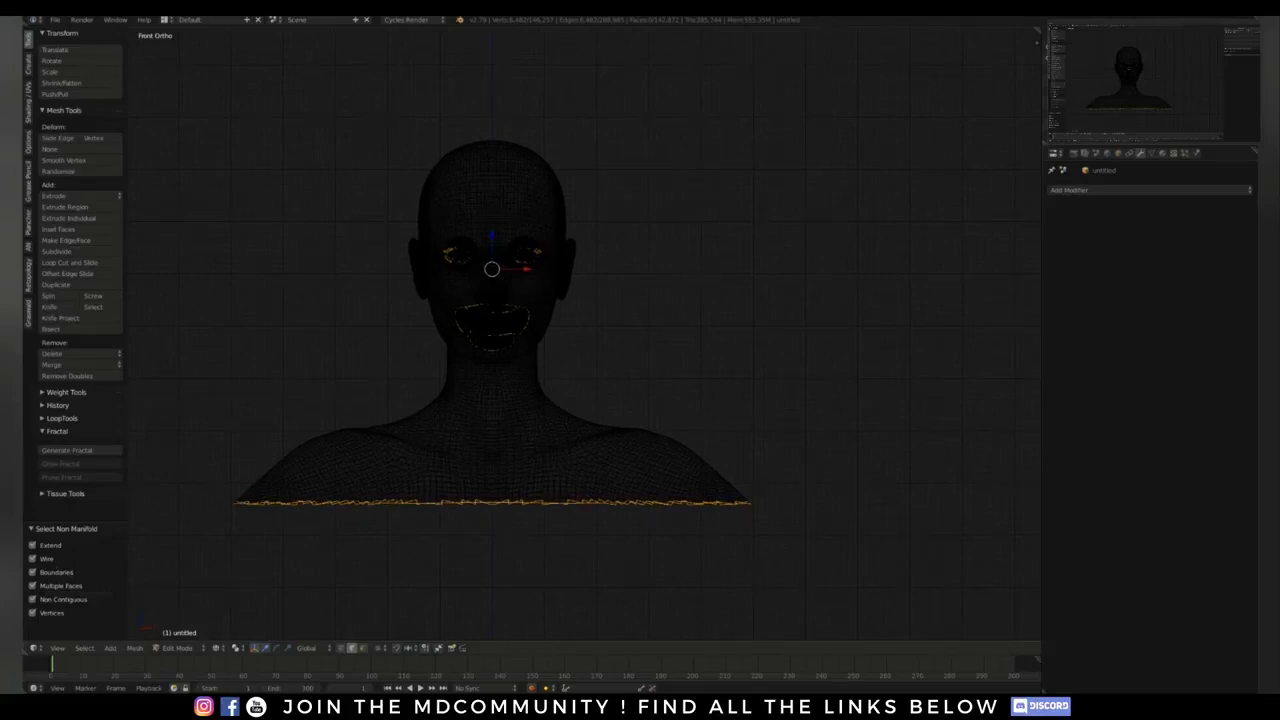
Step: Deselect the non-manifold edges on the face and close the bust's bottom opening with a face
{"action": "key", "text": "b"}
{"action": "mouse_move", "coordinate": [284, 151]}
{"action": "middle_mouse_down"}
{"action": "mouse_move", "coordinate": [722, 405]}
{"action": "mouse_move", "coordinate": [765, 340]}
{"action": "middle_mouse_up"}
{"action": "key", "text": "t"}
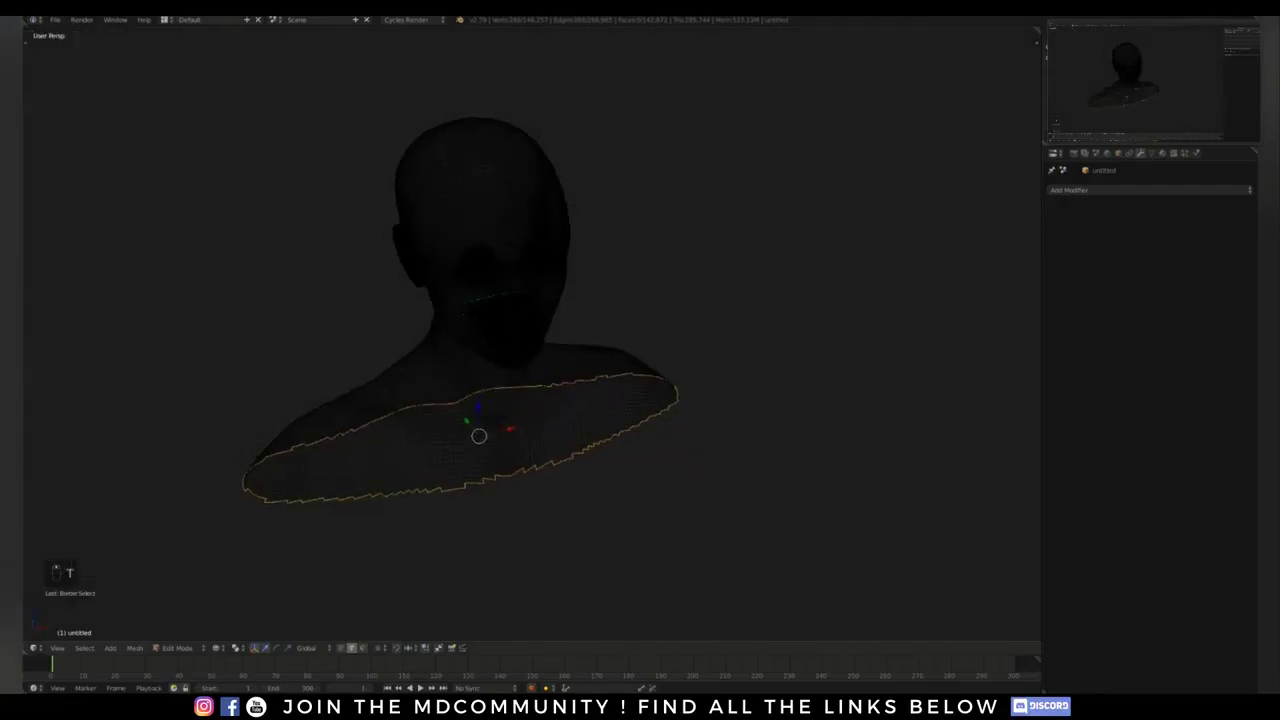
{"action": "key", "text": "f"}
{"action": "key", "text": "Tab"}
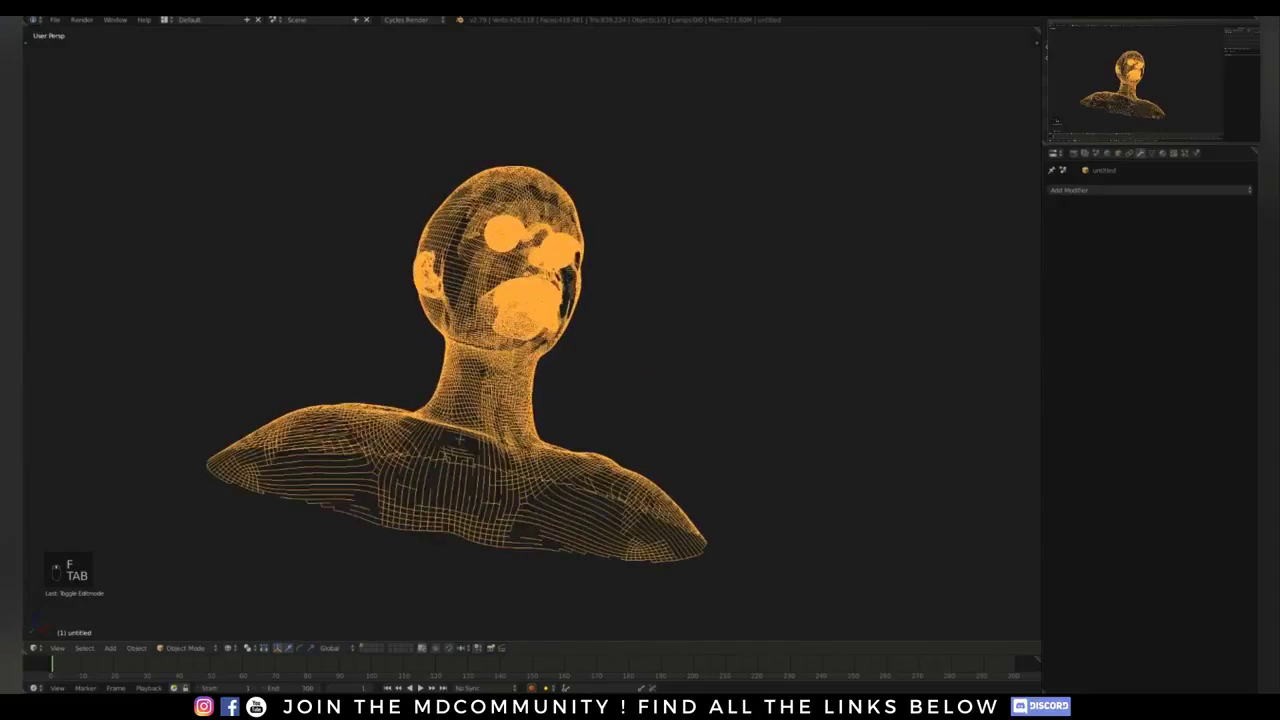
{"action": "key", "text": "z"}
{"action": "mouse_move", "coordinate": [460, 440]}
{"action": "middle_mouse_down"}
{"action": "mouse_move", "coordinate": [475, 505]}
{"action": "mouse_move", "coordinate": [500, 475]}
{"action": "mouse_move", "coordinate": [450, 540]}
{"action": "middle_mouse_up"}
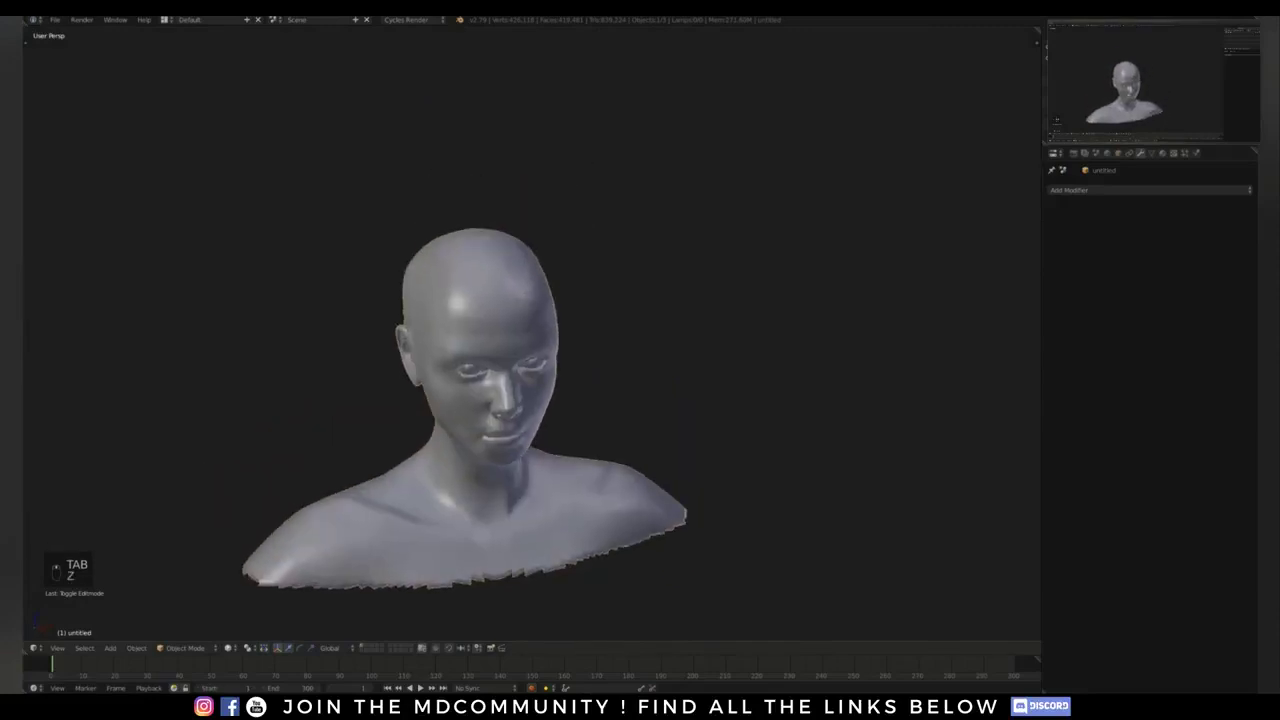
Step: Reopen the bust in Edit Mode and limit selection to visible geometry, working close up on the eyeballs inside the head
{"action": "scroll", "coordinate": [500, 390], "scroll_direction": "up", "scroll_amount": 2}
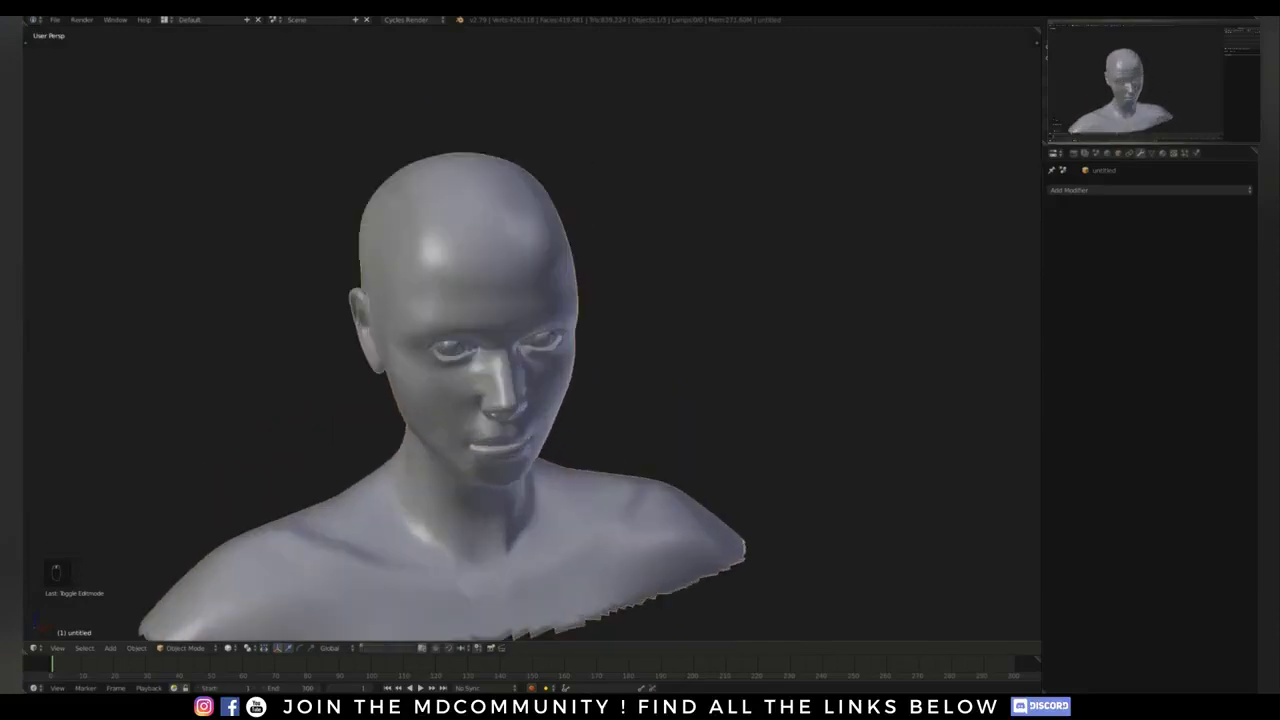
{"action": "scroll", "coordinate": [590, 305], "scroll_direction": "up", "scroll_amount": 3}
{"action": "middle_click_drag", "start_coordinate": [500, 360], "coordinate": [615, 320], "text": "shift"}
{"action": "key", "text": "Tab"}
{"action": "scroll", "coordinate": [530, 340], "scroll_direction": "up", "scroll_amount": 2}
{"action": "middle_click_drag", "start_coordinate": [530, 340], "coordinate": [735, 405]}
{"action": "mouse_move", "coordinate": [400, 360]}
{"action": "middle_mouse_down"}
{"action": "mouse_move", "coordinate": [500, 355]}
{"action": "mouse_move", "coordinate": [620, 320]}
{"action": "middle_mouse_up"}
{"action": "scroll", "coordinate": [530, 330], "scroll_direction": "up", "scroll_amount": 2}
{"action": "scroll", "coordinate": [530, 333], "scroll_direction": "up", "scroll_amount": 2}
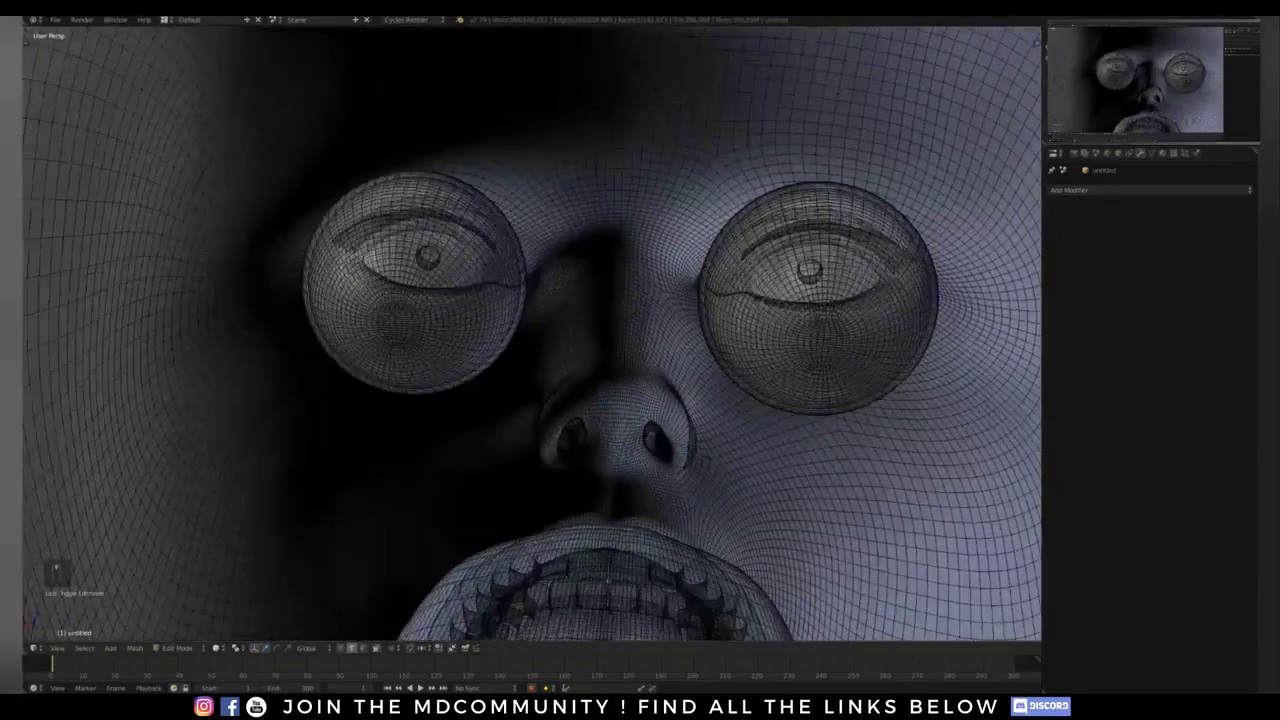
{"action": "scroll", "coordinate": [530, 333], "scroll_direction": "up", "scroll_amount": 2}
{"action": "scroll", "coordinate": [530, 333], "scroll_direction": "up", "scroll_amount": 2}
{"action": "mouse_move", "coordinate": [530, 350]}
{"action": "middle_mouse_down"}
{"action": "mouse_move", "coordinate": [560, 335]}
{"action": "mouse_move", "coordinate": [460, 363]}
{"action": "middle_mouse_up"}
{"action": "scroll", "coordinate": [530, 333], "scroll_direction": "down", "scroll_amount": 1}
{"action": "key", "text": "z"}
{"action": "scroll", "coordinate": [530, 333], "scroll_direction": "down", "scroll_amount": 1}
{"action": "key", "text": "z"}
{"action": "left_click", "coordinate": [376, 648]}
Step: Clear the selection and select both eyeballs as linked geometry
{"action": "key", "text": "a"}
{"action": "key", "text": "a"}
{"action": "key", "text": "a"}
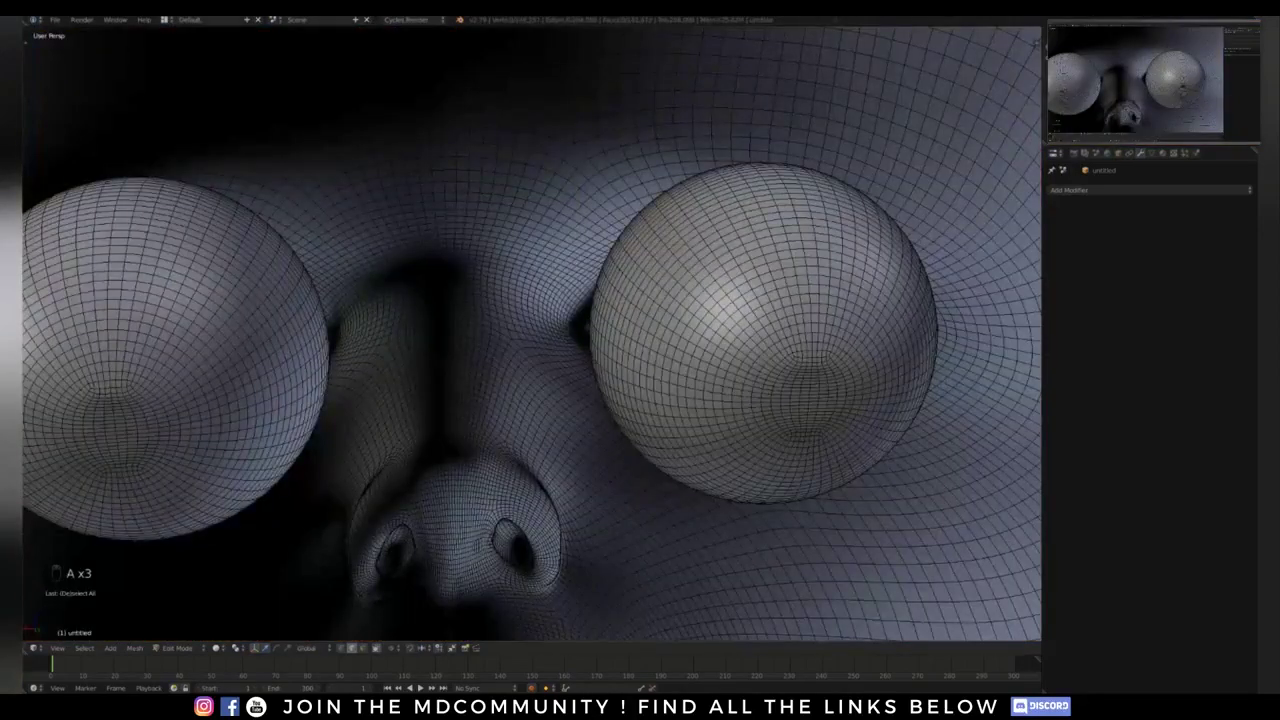
{"action": "key", "text": "l"}
{"action": "key", "text": "l"}
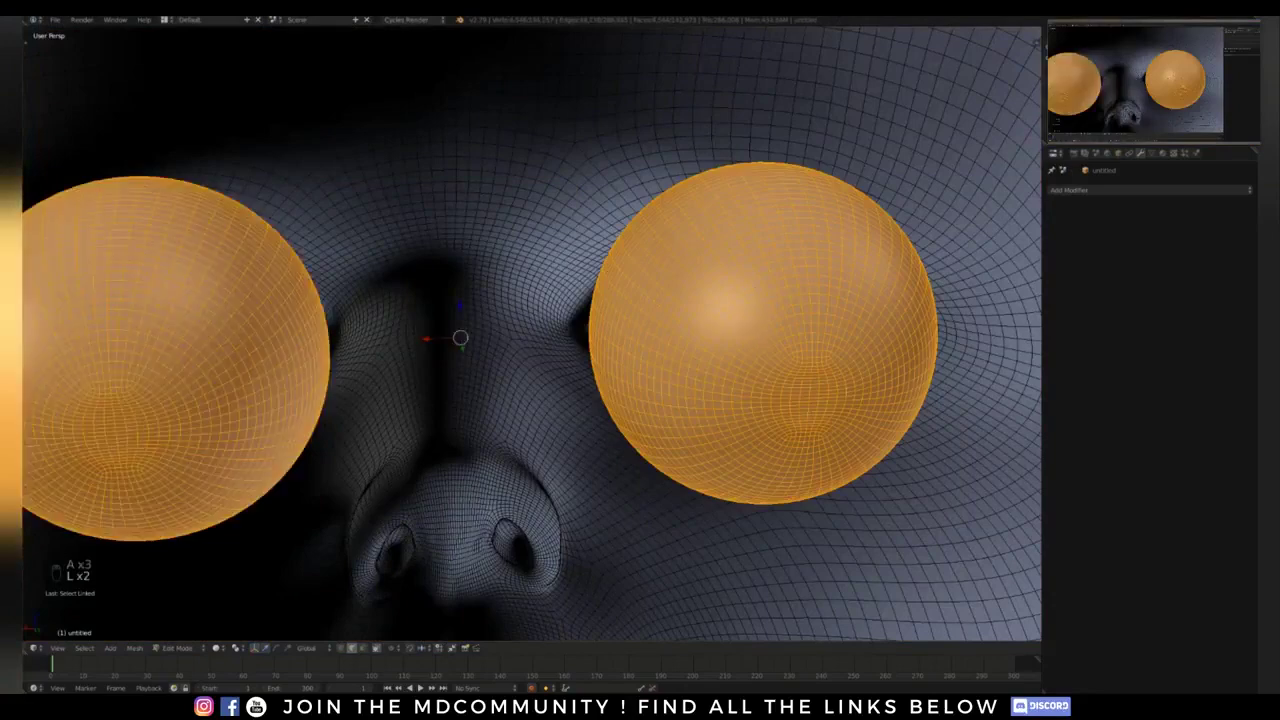
{"action": "middle_click_drag", "start_coordinate": [200, 350], "coordinate": [340, 365]}
{"action": "scroll", "coordinate": [530, 330], "scroll_direction": "down", "scroll_amount": 4}
{"action": "scroll", "coordinate": [530, 330], "scroll_direction": "up", "scroll_amount": 6}
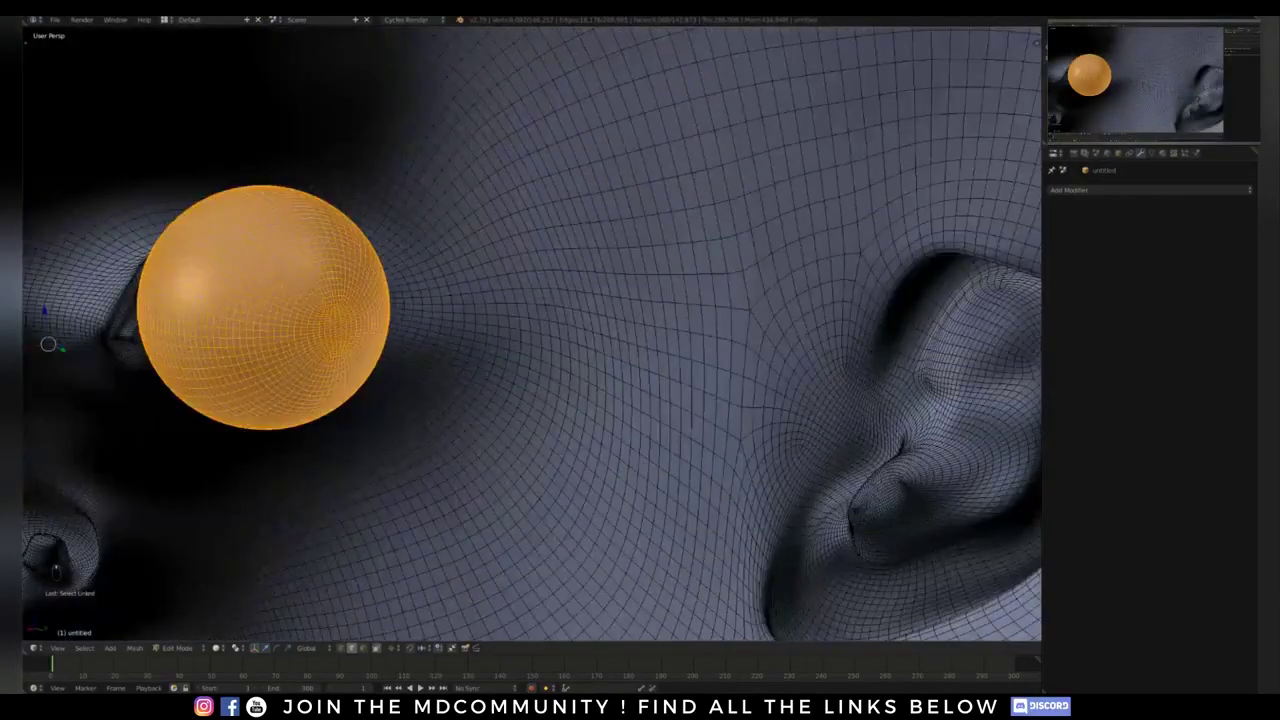
Step: In face select mode, select a small block of faces at the centre of one eyeball's back
{"action": "right_click", "coordinate": [327, 320]}
{"action": "key", "text": "ctrl+Tab"}
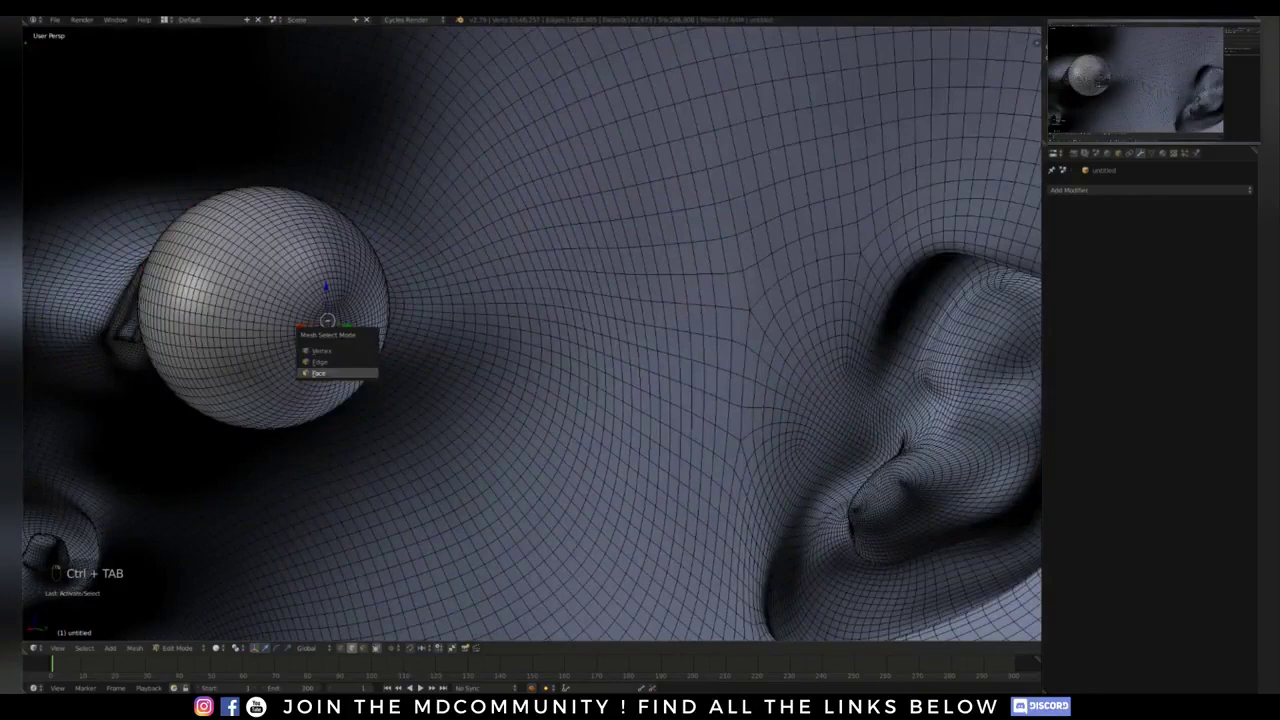
{"action": "left_click", "coordinate": [318, 373]}
{"action": "scroll", "coordinate": [300, 340], "scroll_direction": "up", "scroll_amount": 4}
{"action": "scroll", "coordinate": [260, 300], "scroll_direction": "up", "scroll_amount": 2}
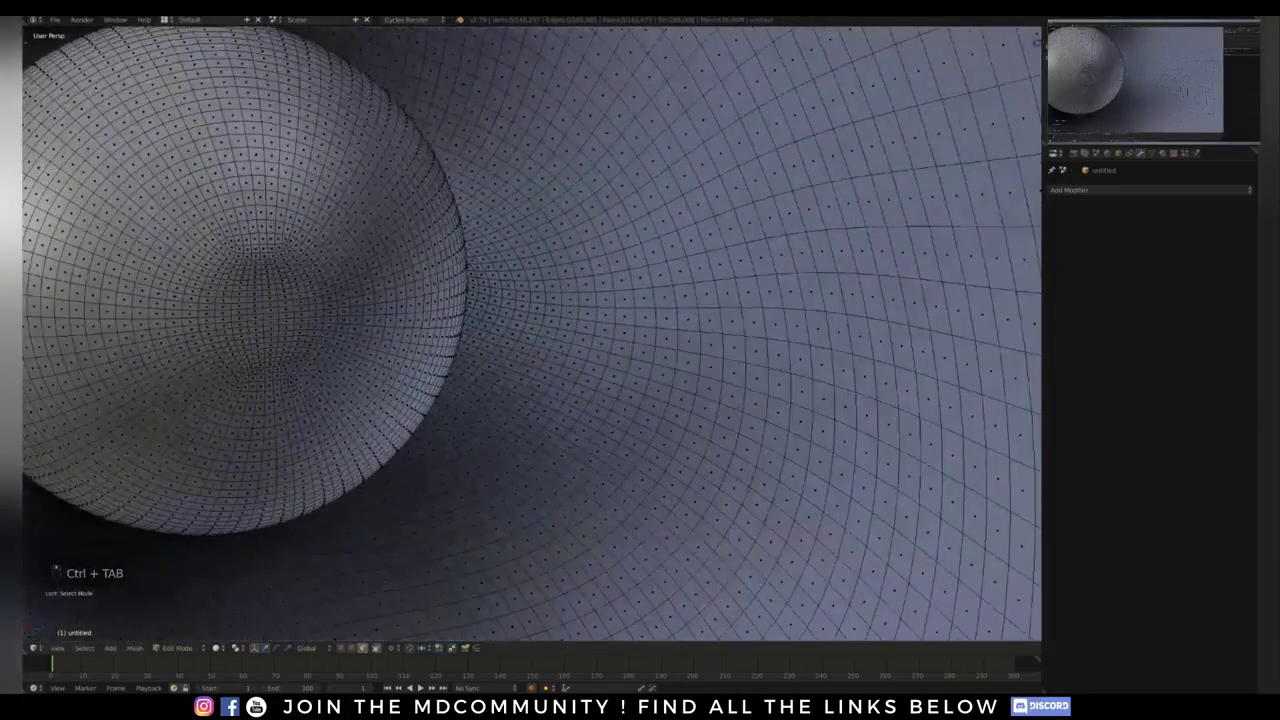
{"action": "right_click", "coordinate": [258, 307]}
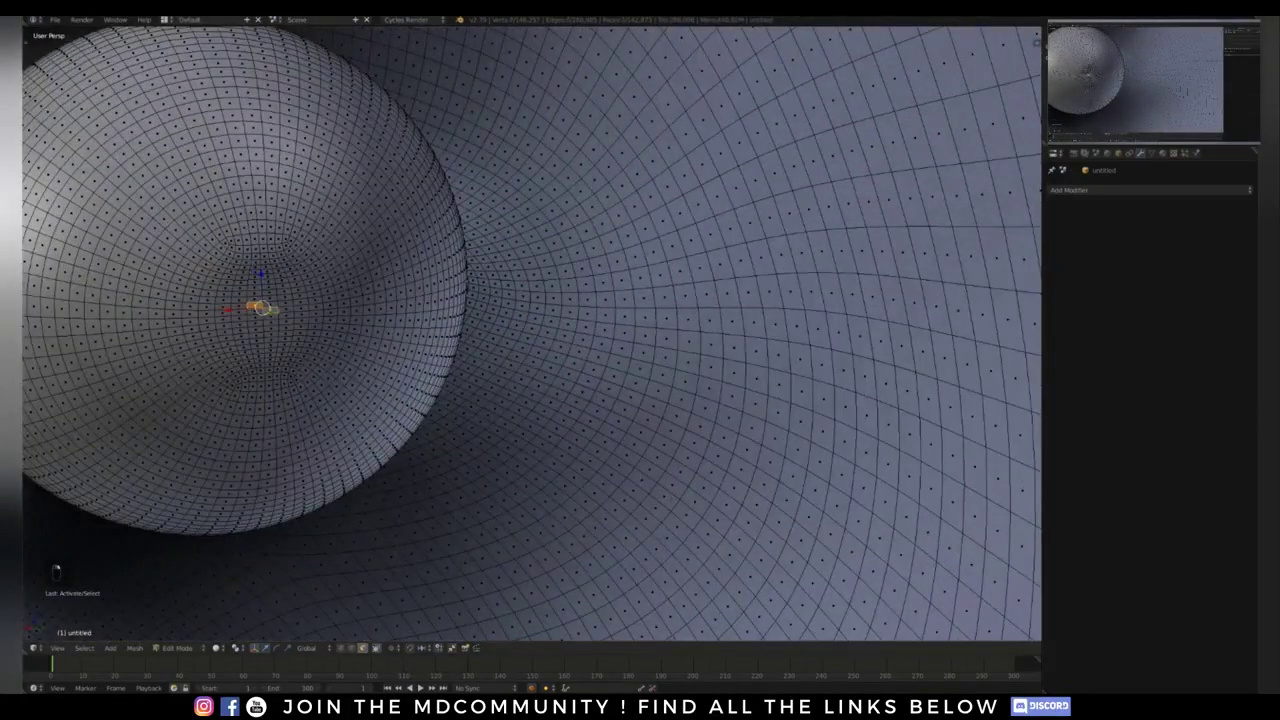
{"action": "right_click", "coordinate": [252, 318], "text": "shift"}
{"action": "right_click", "coordinate": [271, 322], "text": "shift"}
{"action": "right_click", "coordinate": [271, 317], "text": "shift"}
{"action": "right_click", "coordinate": [254, 312], "text": "shift"}
{"action": "right_click", "coordinate": [254, 323], "text": "shift"}
Step: Grow the face selection repeatedly until it covers the back half of the eyeball
{"action": "key", "text": "ctrl+KP_Add"}
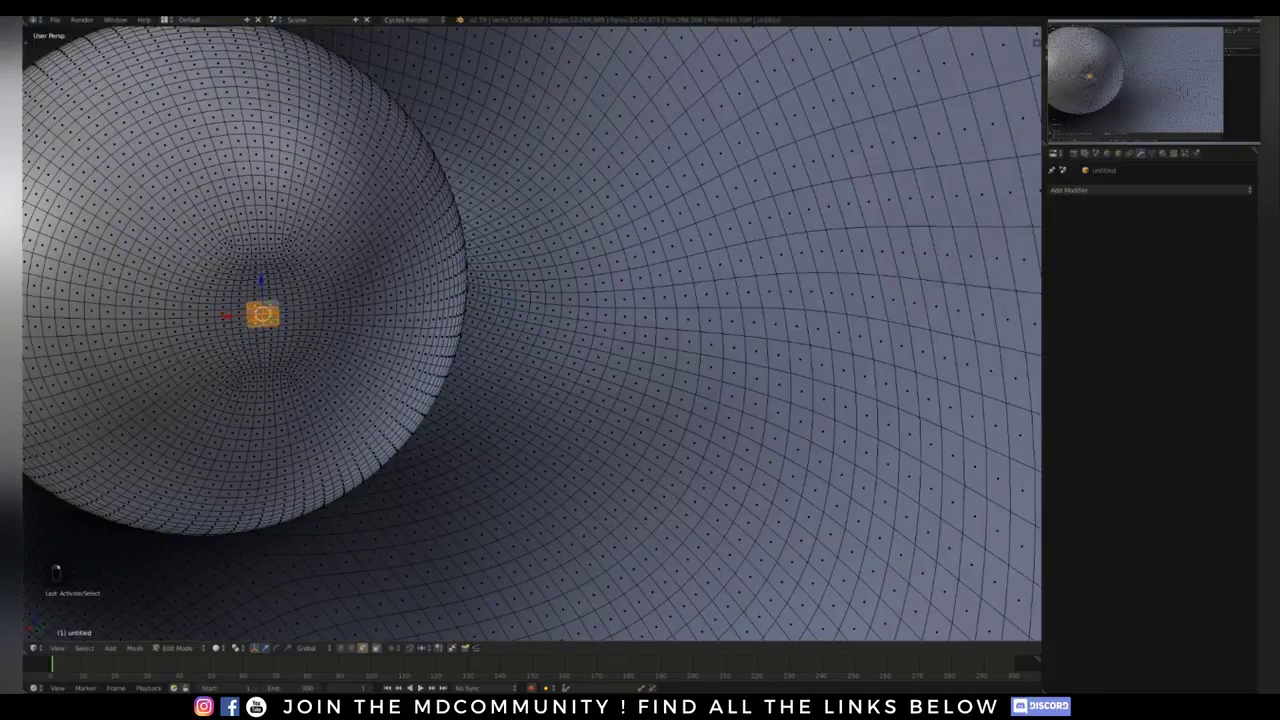
{"action": "key", "text": "ctrl+KP_Add"}
{"action": "key", "text": "ctrl+KP_Add"}
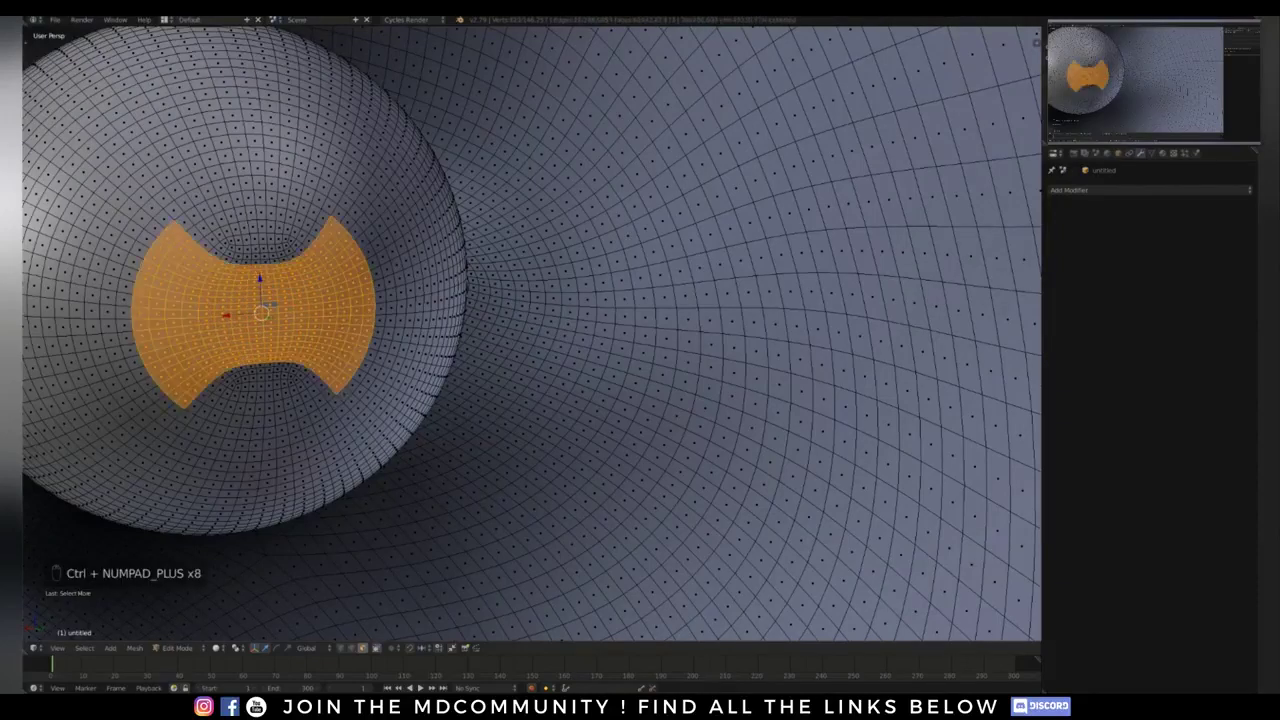
{"action": "key", "text": "ctrl+KP_Add"}
{"action": "key", "text": "ctrl+KP_Add"}
{"action": "key", "text": "ctrl+KP_Add"}
{"action": "key", "text": "ctrl+KP_Add"}
{"action": "key", "text": "ctrl+KP_Add"}
{"action": "key", "text": "ctrl+KP_Add"}
{"action": "key", "text": "ctrl+KP_Add"}
{"action": "key", "text": "ctrl+KP_Add"}
{"action": "key", "text": "ctrl+KP_Add"}
{"action": "key", "text": "ctrl+KP_Add"}
{"action": "key", "text": "ctrl+KP_Add"}
{"action": "key", "text": "ctrl+KP_Add"}
{"action": "key", "text": "ctrl+KP_Add"}
{"action": "key", "text": "ctrl+KP_Add"}
{"action": "key", "text": "ctrl+KP_Add"}
{"action": "key", "text": "ctrl+KP_Add"}
{"action": "key", "text": "ctrl+KP_Add"}
{"action": "key", "text": "ctrl+KP_Add"}
{"action": "key", "text": "ctrl+KP_Add"}
{"action": "key", "text": "ctrl+KP_Add"}
{"action": "key", "text": "ctrl+KP_Add"}
{"action": "key", "text": "ctrl+KP_Add"}
{"action": "key", "text": "ctrl+KP_Add"}
{"action": "key", "text": "ctrl+KP_Add"}
{"action": "key", "text": "ctrl+KP_Add"}
{"action": "key", "text": "ctrl+KP_Add"}
{"action": "key", "text": "ctrl+KP_Add"}
{"action": "key", "text": "ctrl+KP_Add"}
{"action": "key", "text": "ctrl+KP_Add"}
{"action": "key", "text": "ctrl+KP_Add"}
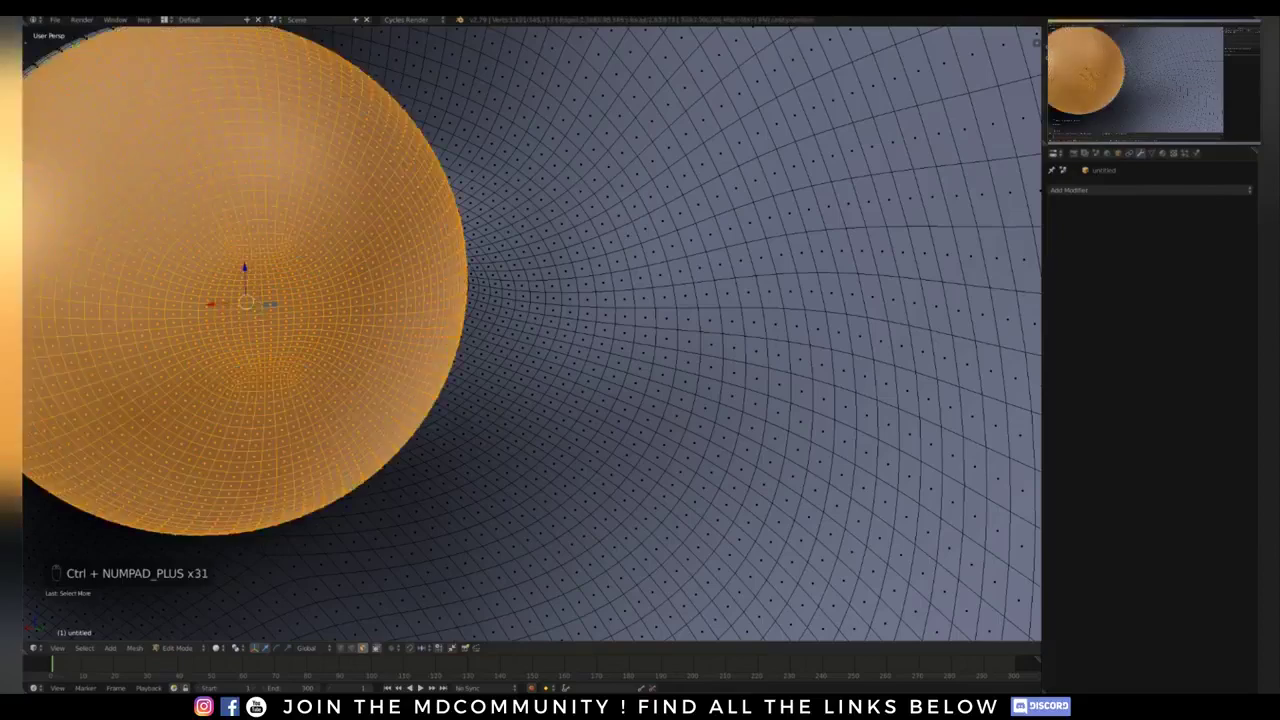
Step: Grow the eyeball selection 26 more steps until it reaches the white visible between the eyelids from the front
{"action": "scroll", "coordinate": [532, 333], "scroll_direction": "down", "scroll_amount": 2}
{"action": "middle_click_drag", "start_coordinate": [450, 345], "coordinate": [635, 350]}
{"action": "middle_click_drag", "start_coordinate": [532, 340], "coordinate": [640, 350]}
{"action": "scroll", "coordinate": [532, 333], "scroll_direction": "down", "scroll_amount": 3}
{"action": "middle_click_drag", "start_coordinate": [532, 340], "coordinate": [635, 329]}
{"action": "scroll", "coordinate": [532, 333], "scroll_direction": "down", "scroll_amount": 2}
{"action": "key", "text": "ctrl+KP_Add"}
{"action": "key", "text": "ctrl+KP_Add"}
{"action": "key", "text": "ctrl+KP_Add"}
{"action": "key", "text": "ctrl+KP_Add"}
{"action": "key", "text": "ctrl+KP_Add"}
{"action": "key", "text": "ctrl+KP_Add"}
{"action": "key", "text": "ctrl+KP_Add"}
{"action": "key", "text": "ctrl+KP_Add"}
{"action": "key", "text": "ctrl+KP_Add"}
{"action": "key", "text": "ctrl+KP_Add"}
{"action": "key", "text": "ctrl+KP_Add"}
{"action": "key", "text": "ctrl+KP_Add"}
{"action": "key", "text": "ctrl+KP_Add"}
{"action": "key", "text": "ctrl+KP_Add"}
{"action": "key", "text": "ctrl+KP_Add"}
{"action": "key", "text": "ctrl+KP_Add"}
{"action": "key", "text": "ctrl+KP_Add"}
{"action": "key", "text": "ctrl+KP_Add"}
{"action": "key", "text": "ctrl+KP_Add"}
{"action": "key", "text": "ctrl+KP_Add"}
{"action": "key", "text": "ctrl+KP_Add"}
{"action": "key", "text": "ctrl+KP_Add"}
{"action": "key", "text": "ctrl+KP_Add"}
{"action": "key", "text": "ctrl+KP_Add"}
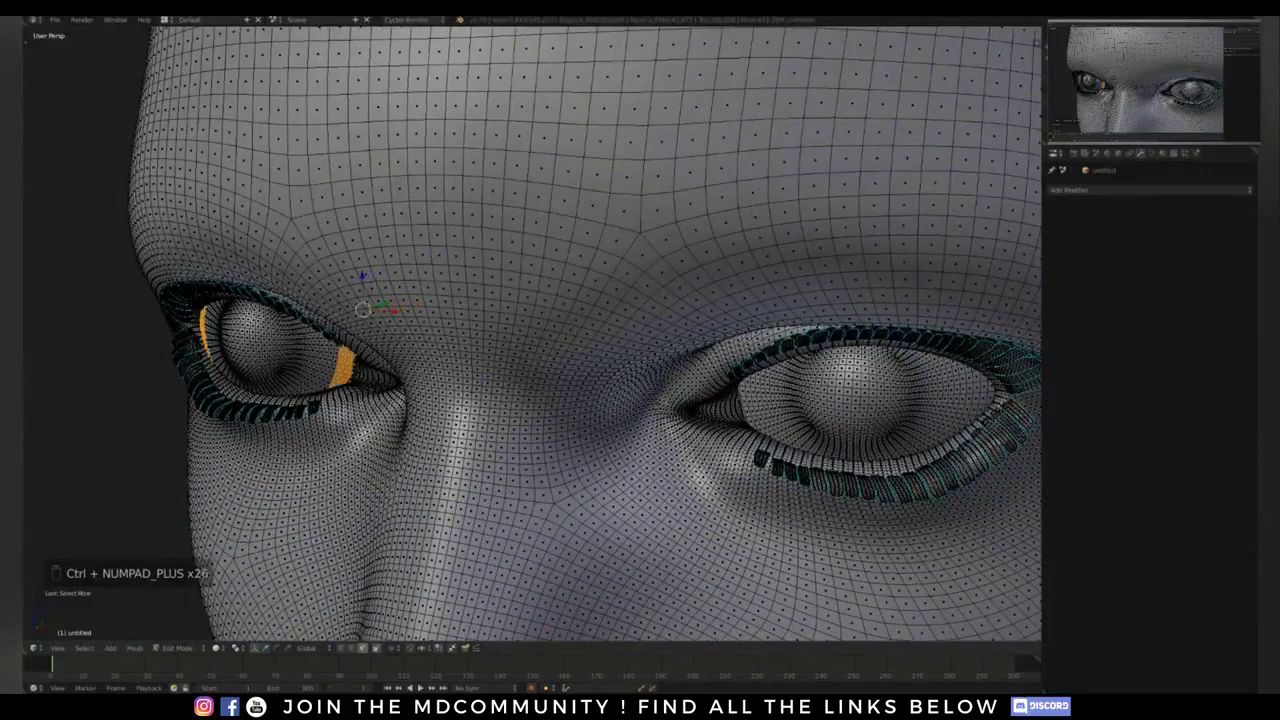
Step: Shrink the eyeball selection by four steps to pull it back behind the eyelids
{"action": "key", "text": "ctrl+KP_Subtract"}
{"action": "key", "text": "ctrl+KP_Subtract"}
{"action": "key", "text": "ctrl+KP_Subtract"}
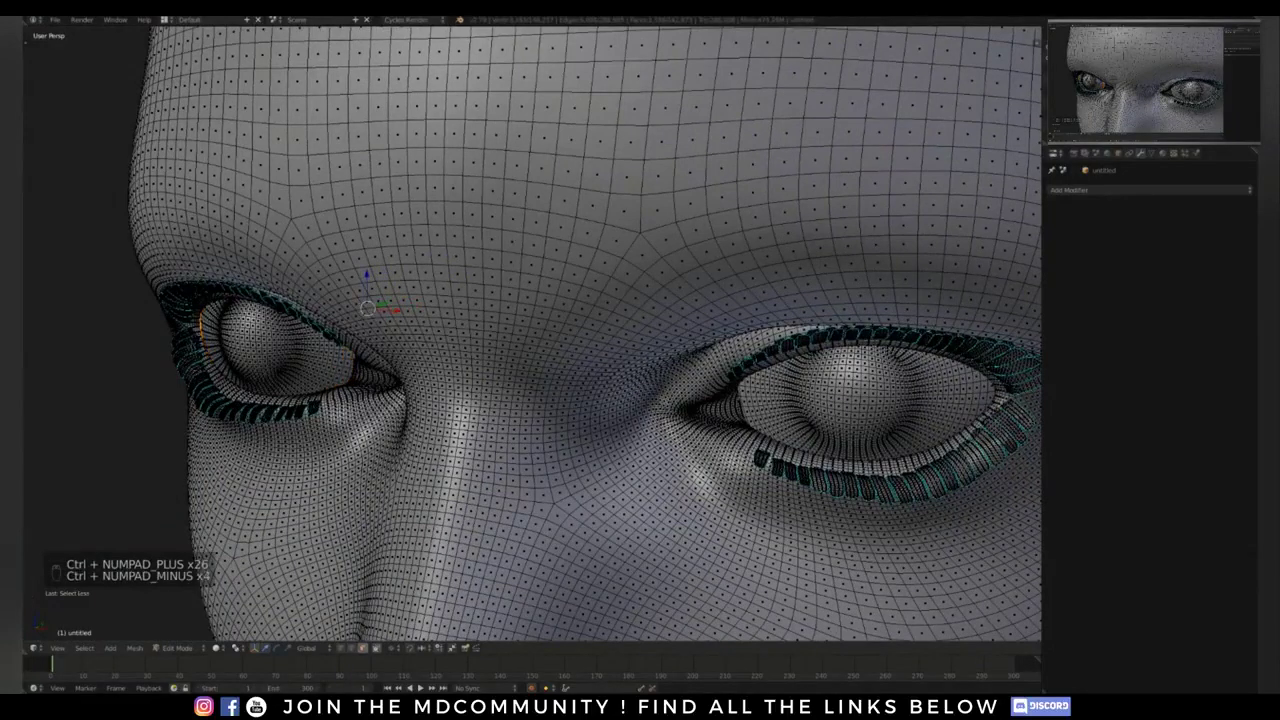
Step: Shrink the eyeball selection by one more step and delete the selected faces behind the eyelids
{"action": "middle_click_drag", "start_coordinate": [530, 330], "coordinate": [810, 325]}
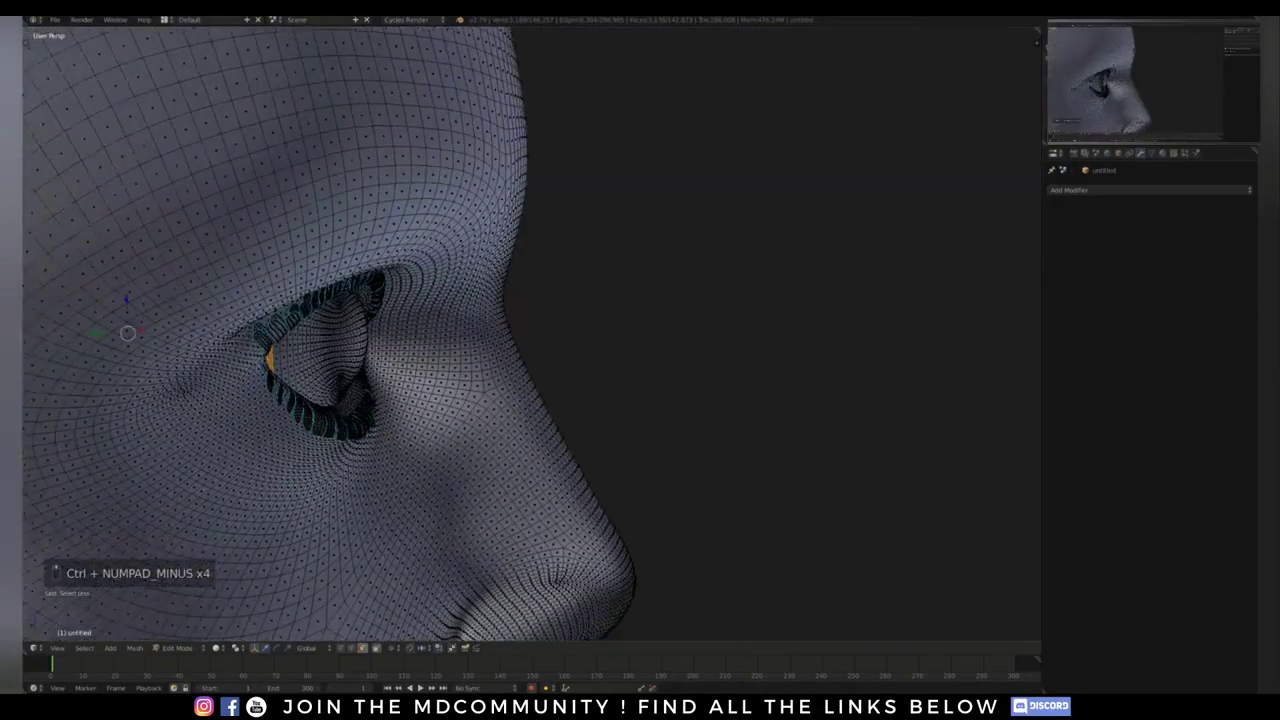
{"action": "key", "text": "ctrl+KP_Subtract"}
{"action": "key", "text": "x"}
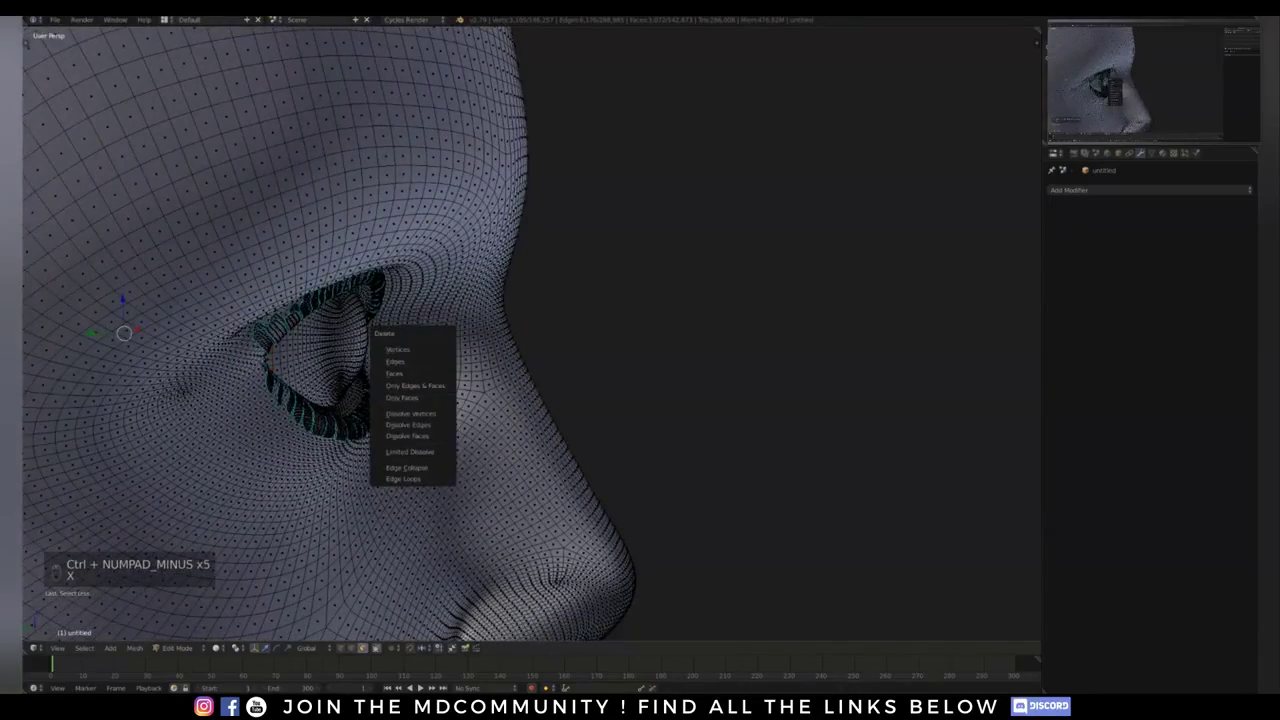
{"action": "left_click", "coordinate": [395, 373]}
Step: From inside the head, select the whole linked sphere of the eyeball and delete its faces
{"action": "middle_click_drag", "start_coordinate": [480, 360], "coordinate": [600, 365]}
{"action": "scroll", "coordinate": [415, 352], "scroll_direction": "up", "scroll_amount": 4}
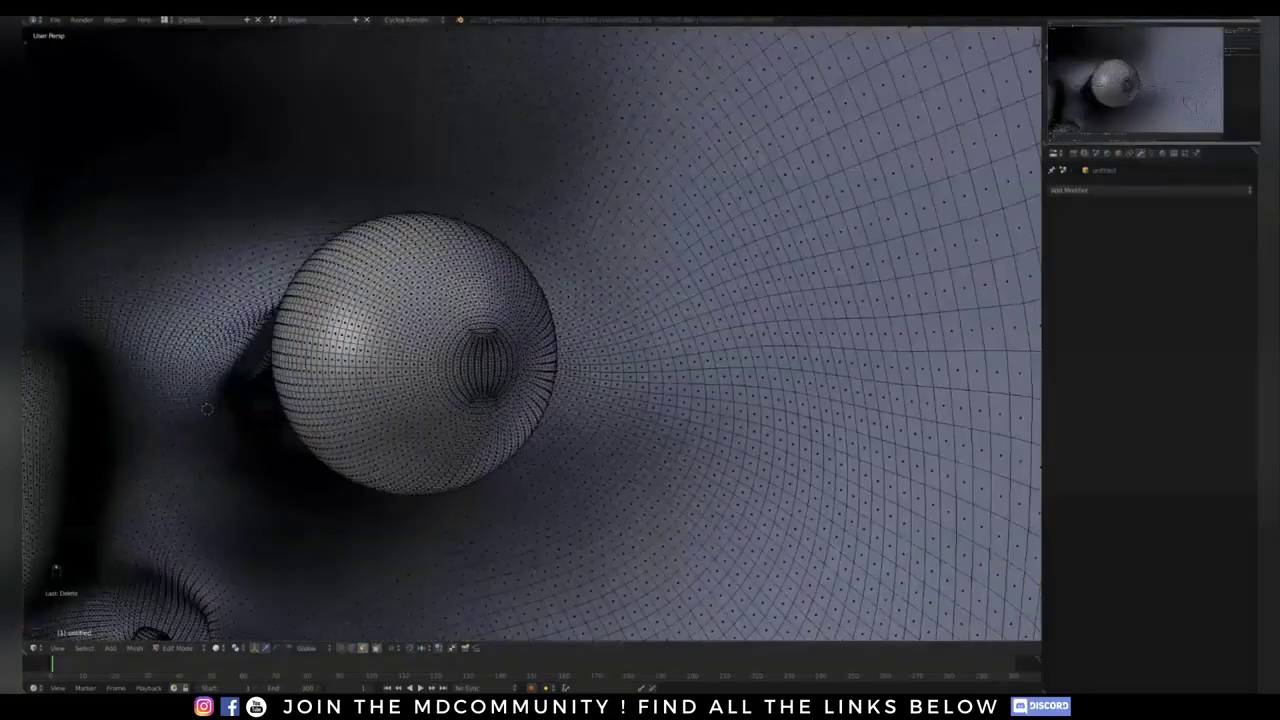
{"action": "middle_click_drag", "start_coordinate": [415, 352], "coordinate": [289, 420], "text": "shift"}
{"action": "key", "text": "l"}
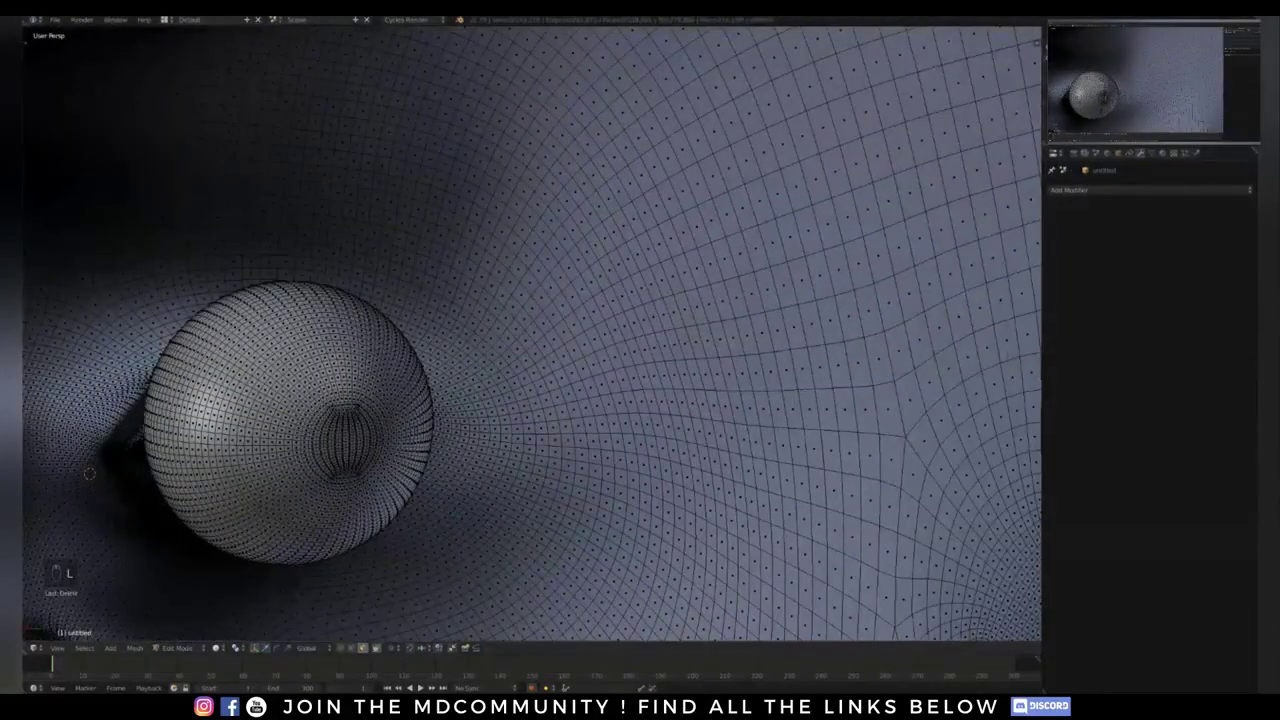
{"action": "key", "text": "a"}
{"action": "key", "text": "a"}
{"action": "key", "text": "l"}
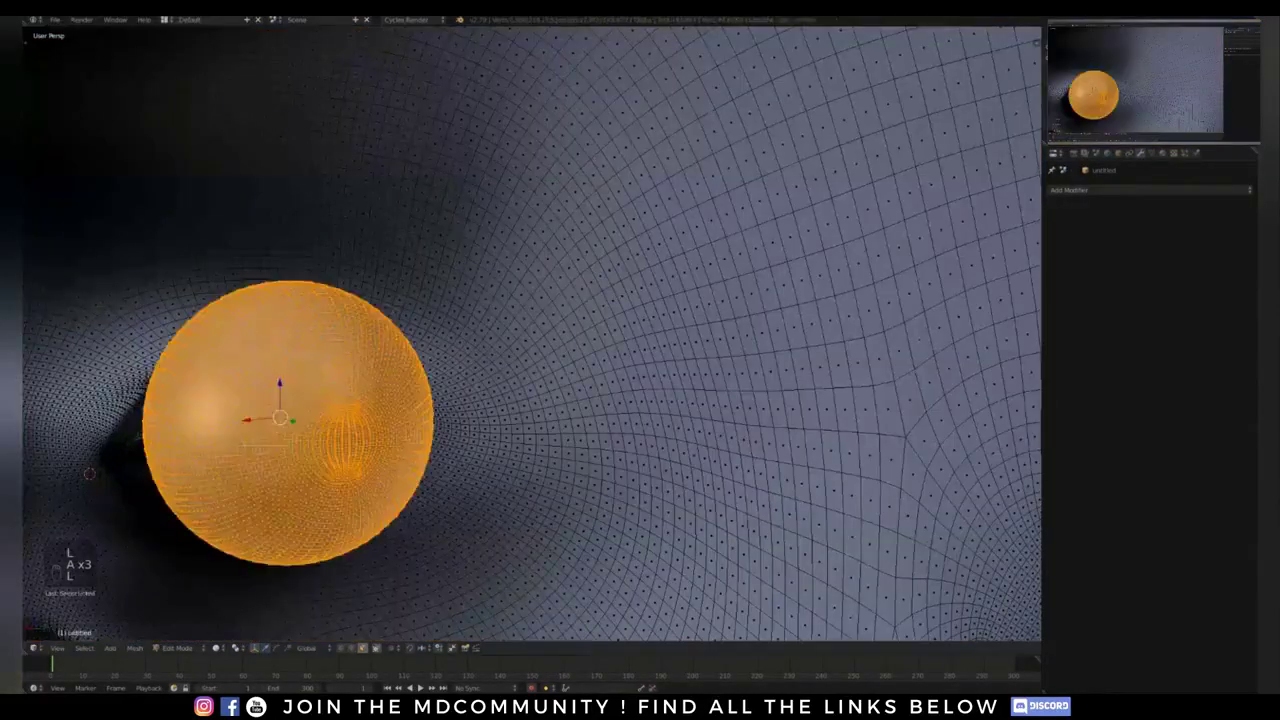
{"action": "key", "text": "x"}
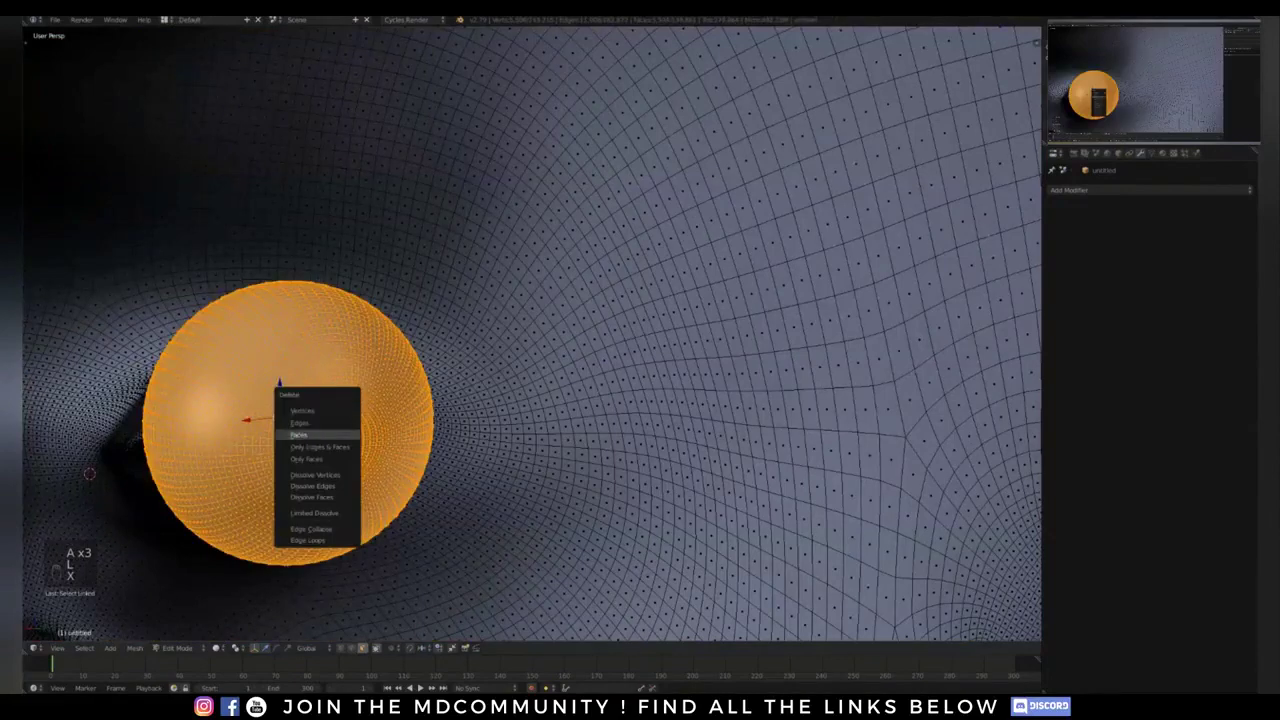
{"action": "left_click", "coordinate": [316, 435]}
Step: Examine the eye opening from inside the head, and the ear, face and shoulders from outside
{"action": "middle_click_drag", "start_coordinate": [316, 435], "coordinate": [510, 445]}
{"action": "middle_click_drag", "start_coordinate": [530, 360], "coordinate": [400, 400]}
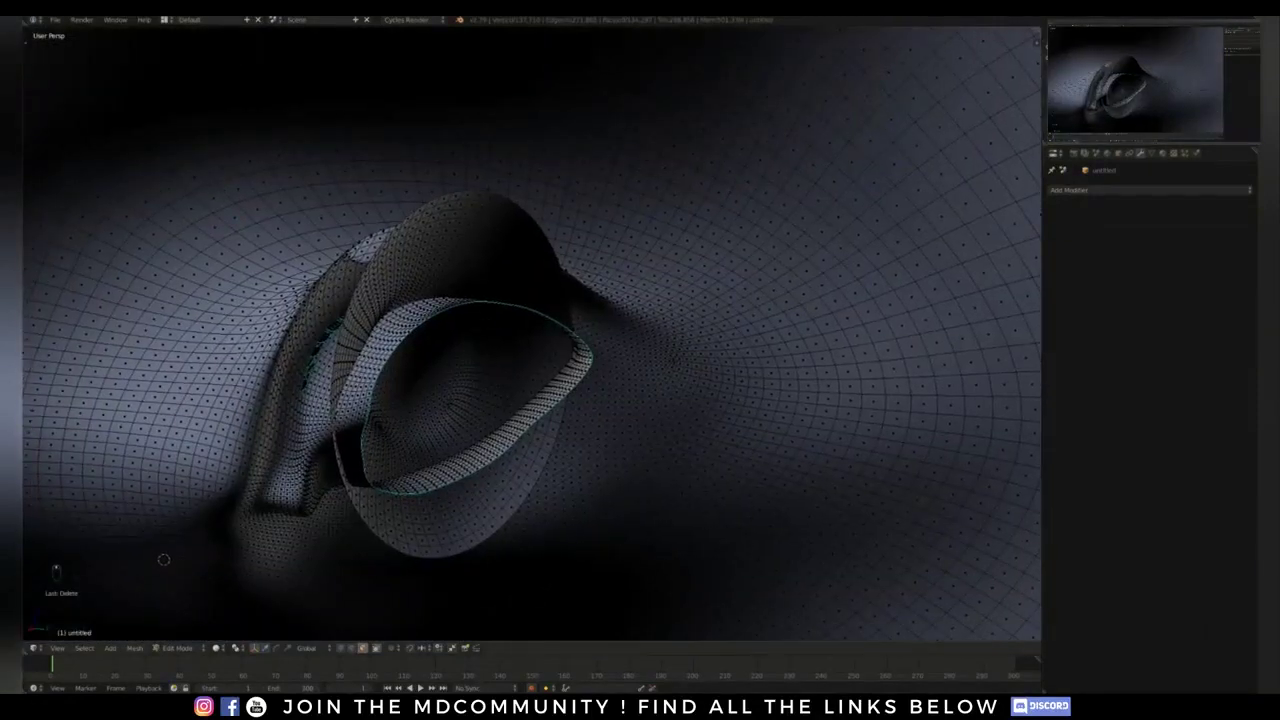
{"action": "middle_click_drag", "start_coordinate": [400, 400], "coordinate": [520, 380]}
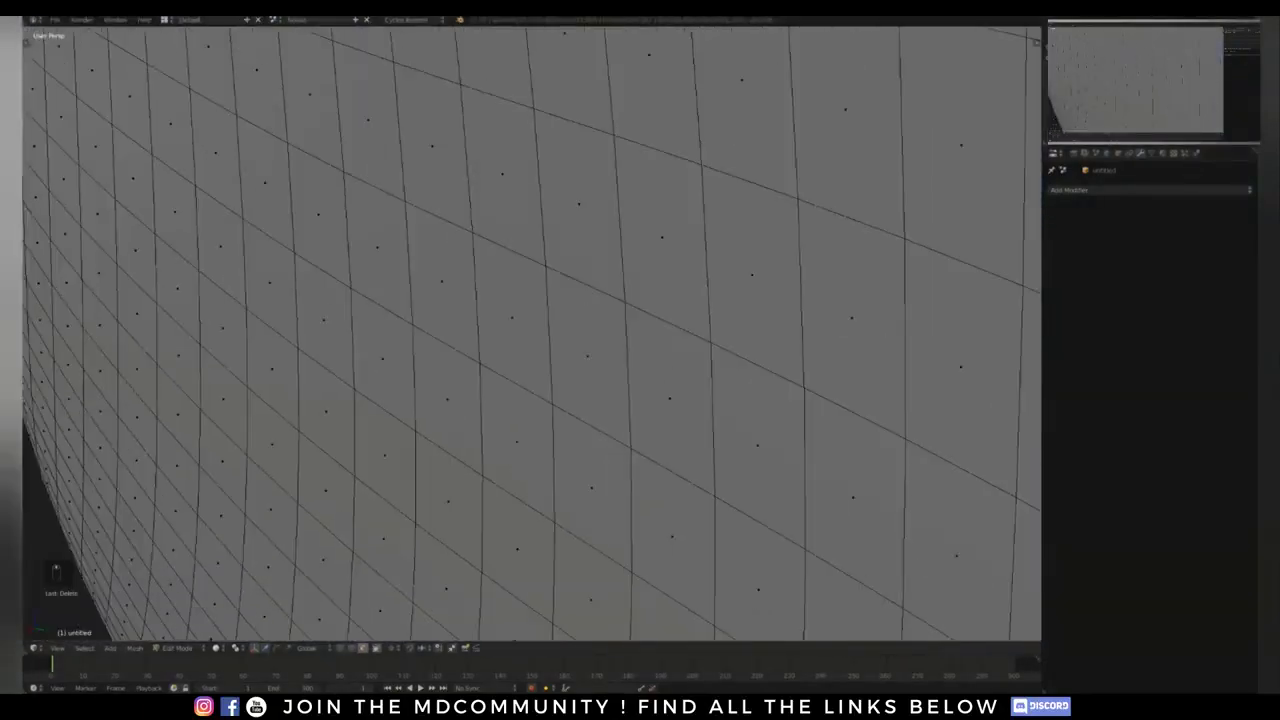
{"action": "scroll", "coordinate": [215, 371], "scroll_direction": "down", "scroll_amount": 10}
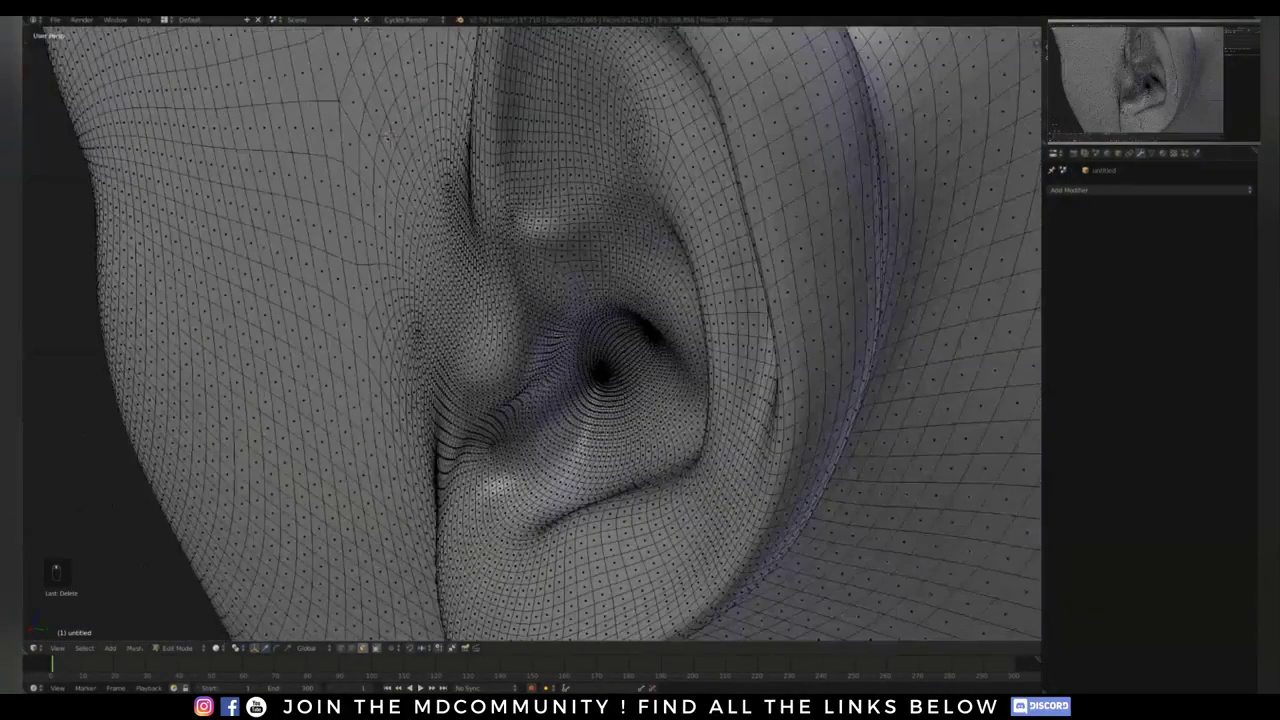
{"action": "middle_click_drag", "start_coordinate": [215, 371], "coordinate": [632, 452]}
{"action": "scroll", "coordinate": [408, 218], "scroll_direction": "down", "scroll_amount": 3}
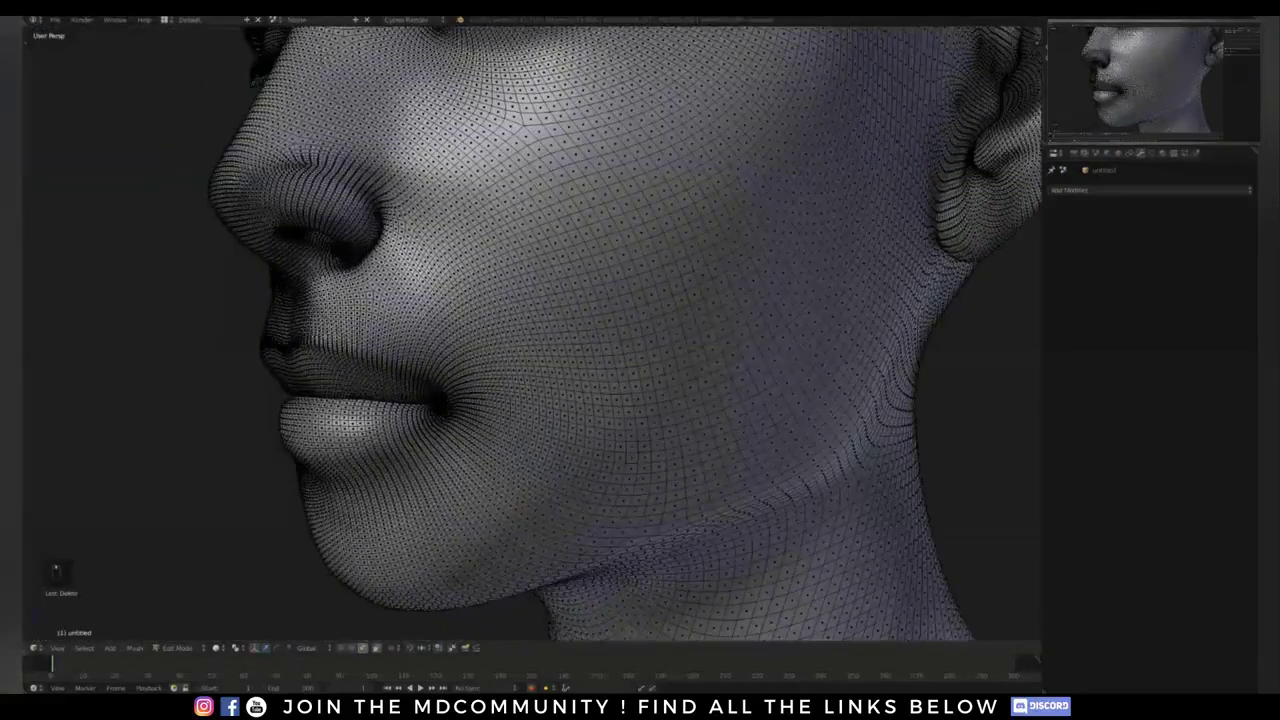
{"action": "scroll", "coordinate": [376, 440], "scroll_direction": "up", "scroll_amount": 2}
{"action": "middle_click_drag", "start_coordinate": [376, 440], "coordinate": [420, 410]}
{"action": "scroll", "coordinate": [520, 420], "scroll_direction": "down", "scroll_amount": 4}
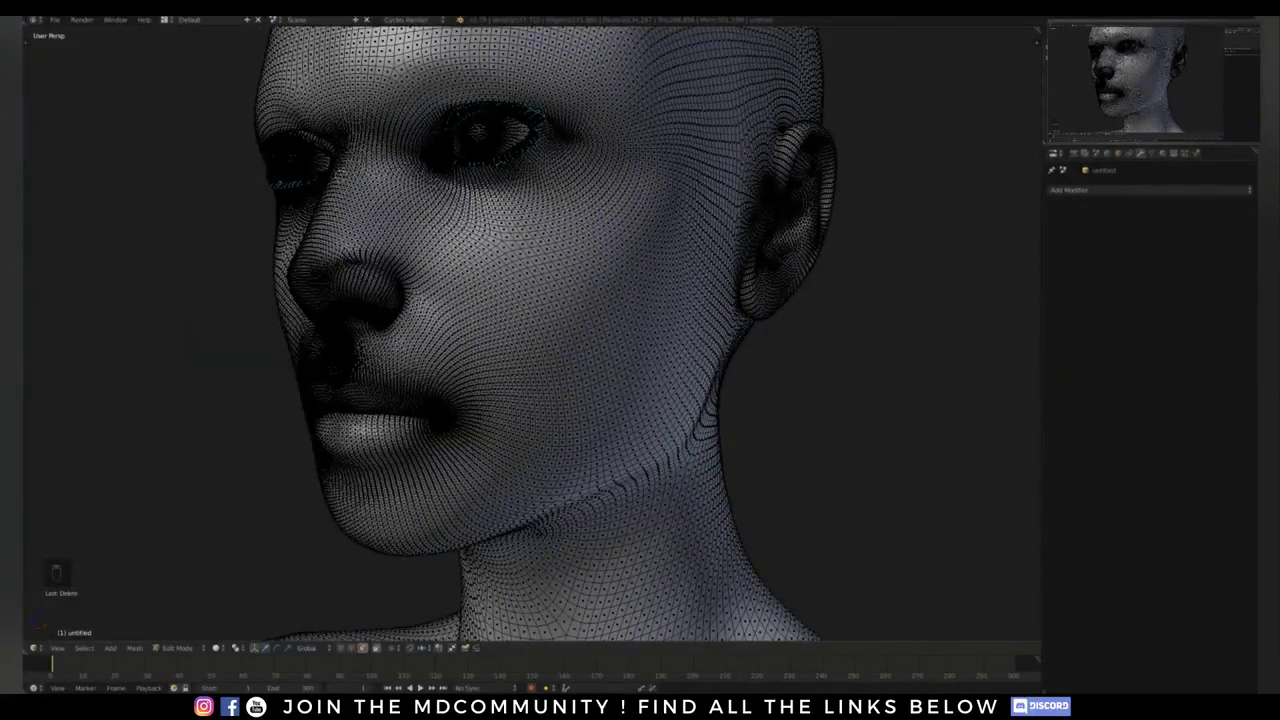
{"action": "scroll", "coordinate": [524, 205], "scroll_direction": "down", "scroll_amount": 1}
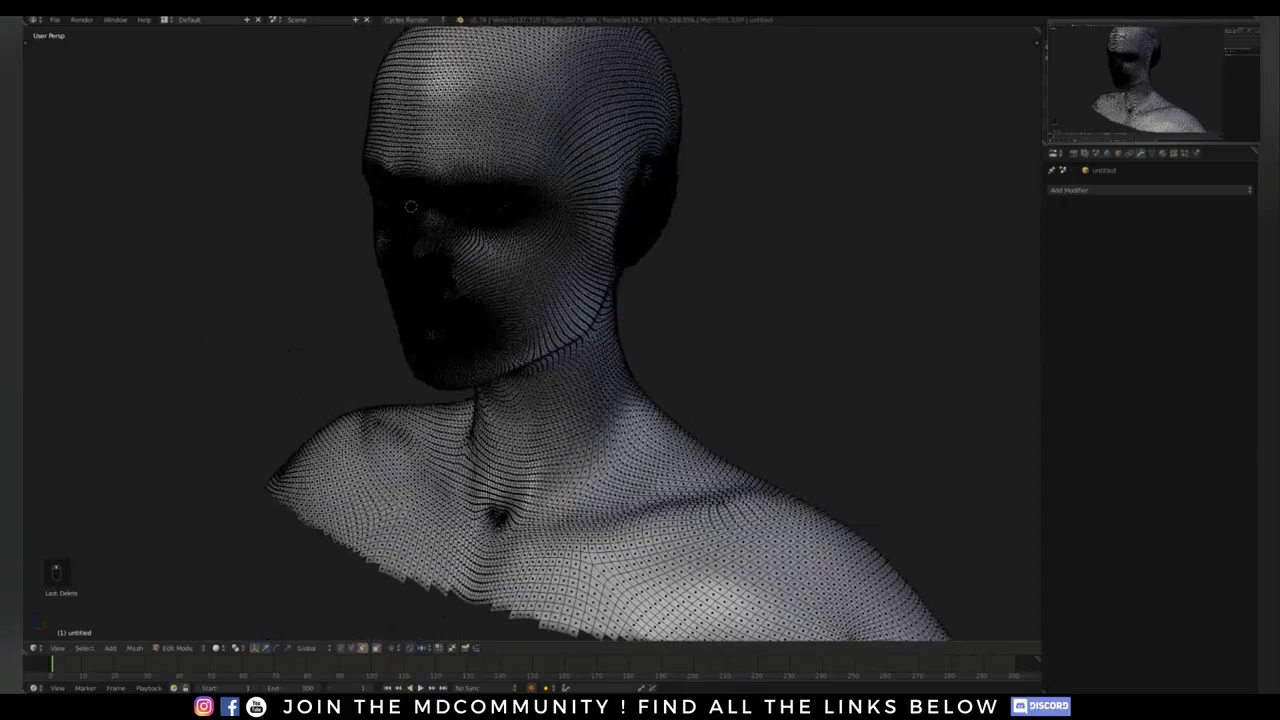
Step: Return to Object Mode, switch to an empty layer and reset the 3D cursor to the world origin
{"action": "key", "text": "Tab"}
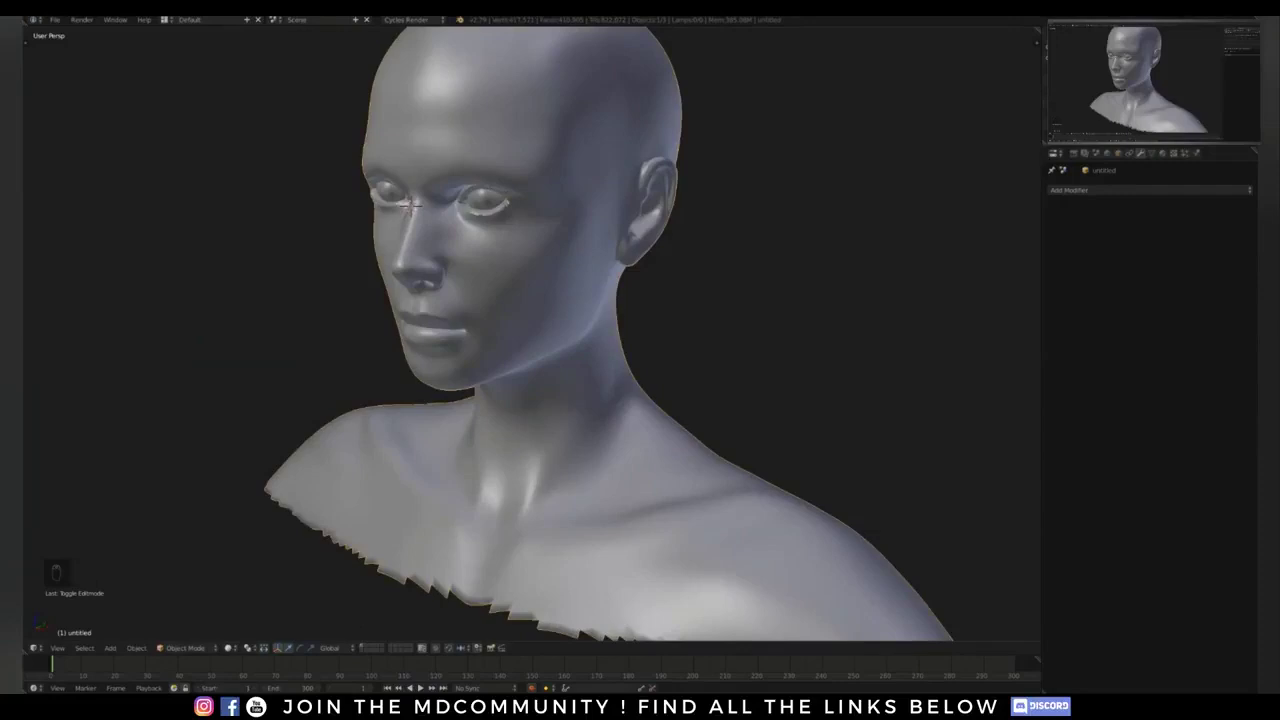
{"action": "left_click", "coordinate": [368, 646]}
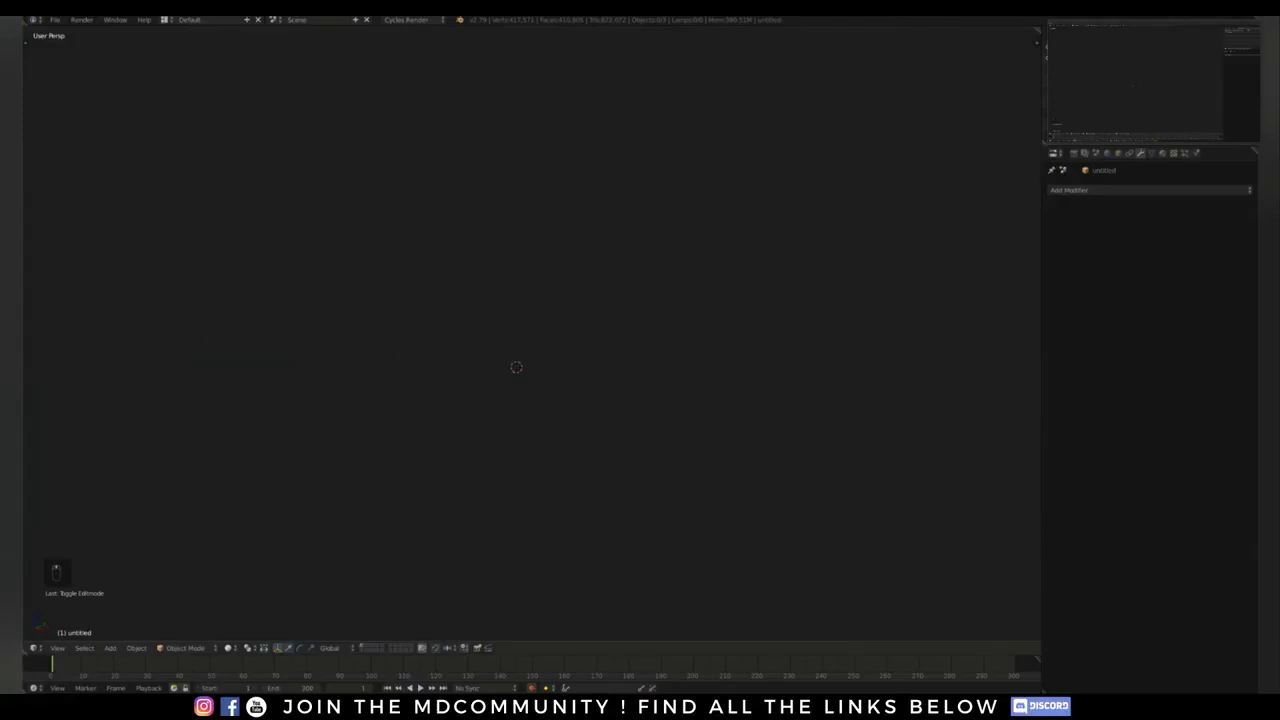
{"action": "key", "text": "shift+c"}
{"action": "key", "text": "n"}
{"action": "key", "text": "n"}
{"action": "key", "text": "1"}
{"action": "key", "text": "2"}
{"action": "key", "text": "1"}
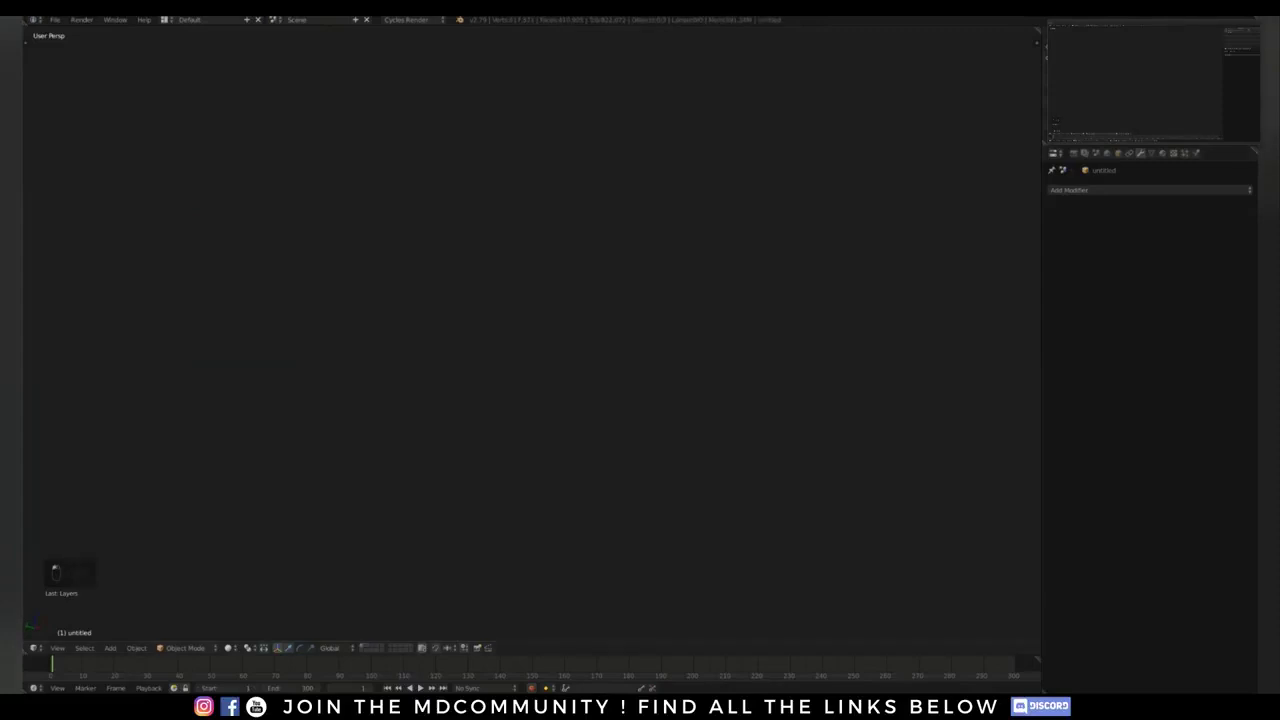
Step: Select the original ManuelbastioniLAB body object, toggle local view and frame the full figure
{"action": "left_click", "coordinate": [1105, 82]}
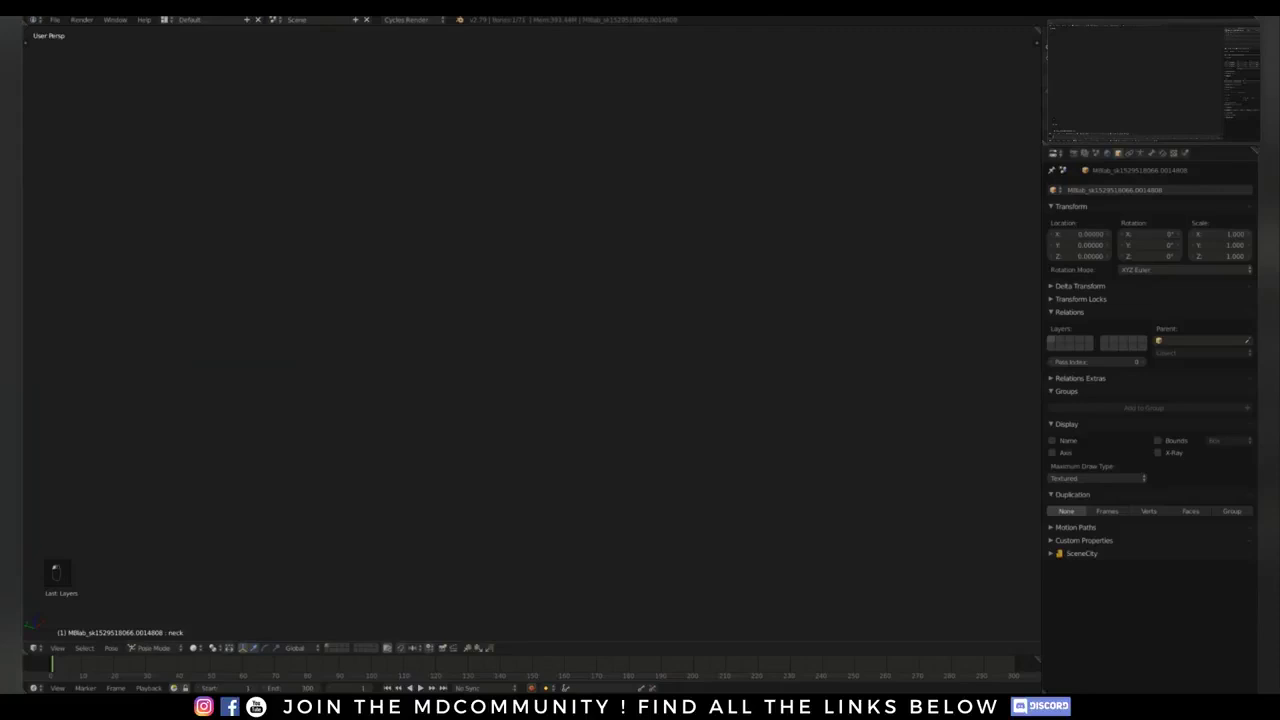
{"action": "left_click", "coordinate": [1105, 85]}
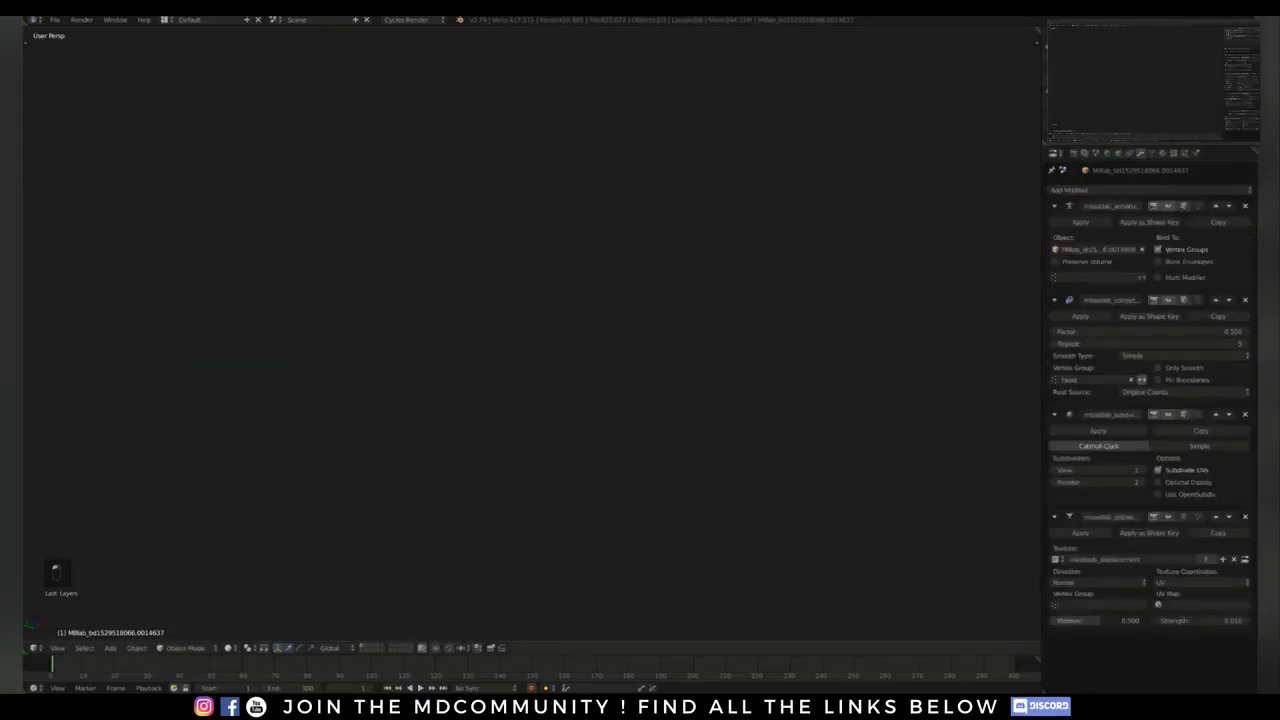
{"action": "key", "text": "KP_Divide"}
{"action": "key", "text": "KP_Divide"}
{"action": "key", "text": "KP_Decimal"}
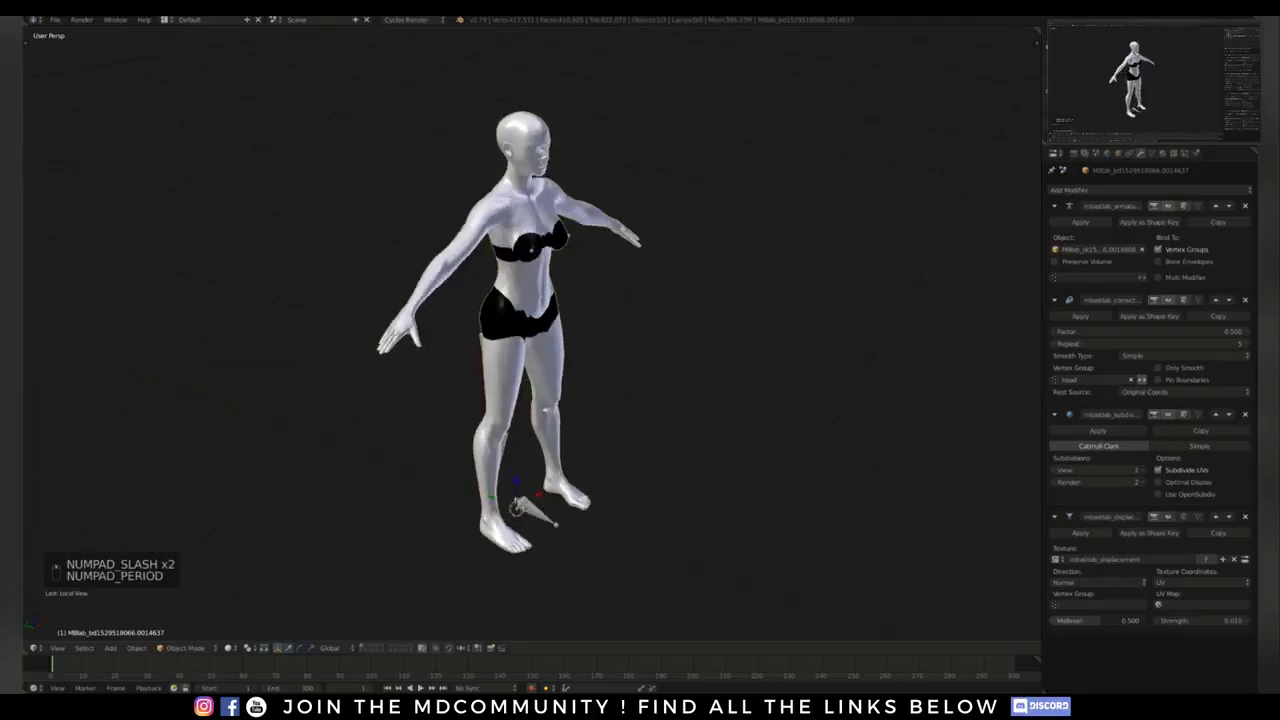
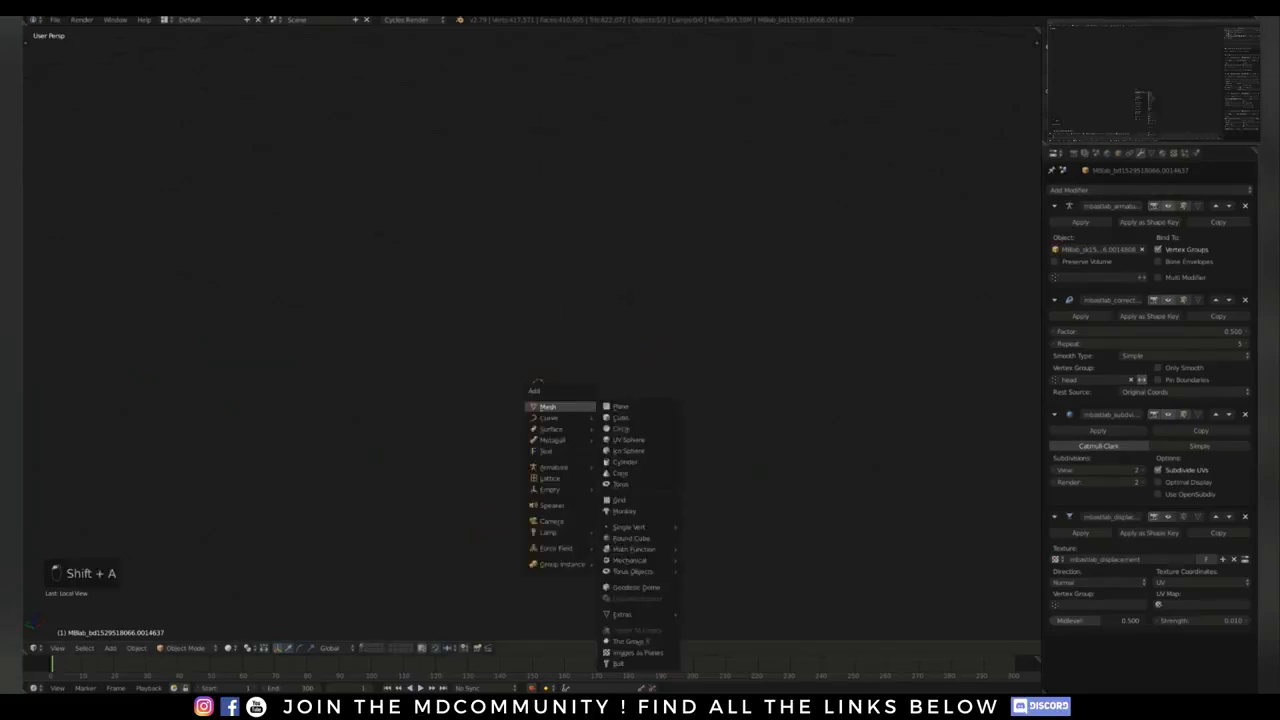
Step: Add a Round Cube mesh at the 3D cursor
{"action": "left_click", "coordinate": [625, 538]}
{"action": "scroll", "coordinate": [500, 360], "scroll_direction": "down", "scroll_amount": 3}
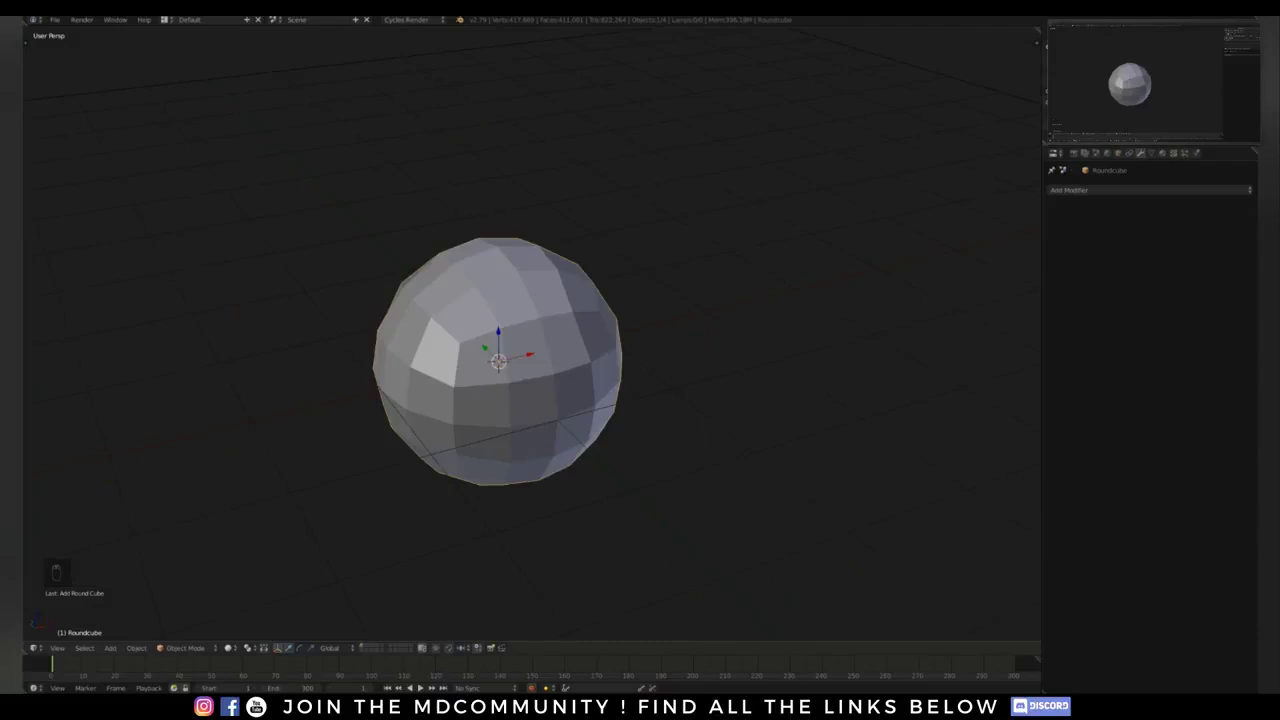
{"action": "scroll", "coordinate": [500, 360], "scroll_direction": "down", "scroll_amount": 4}
{"action": "key", "text": "Tab"}
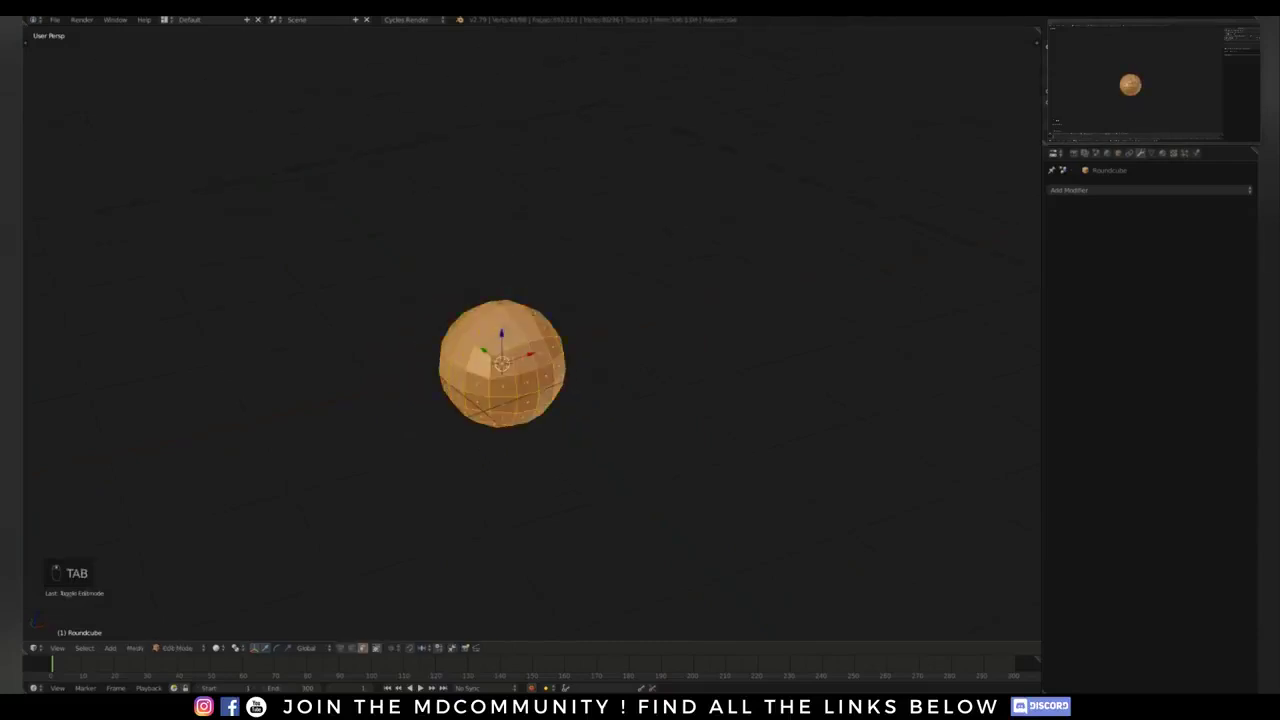
{"action": "key", "text": "Tab"}
Step: Add a new particle system to the round cube and shade the object smooth
{"action": "left_click", "coordinate": [1184, 153]}
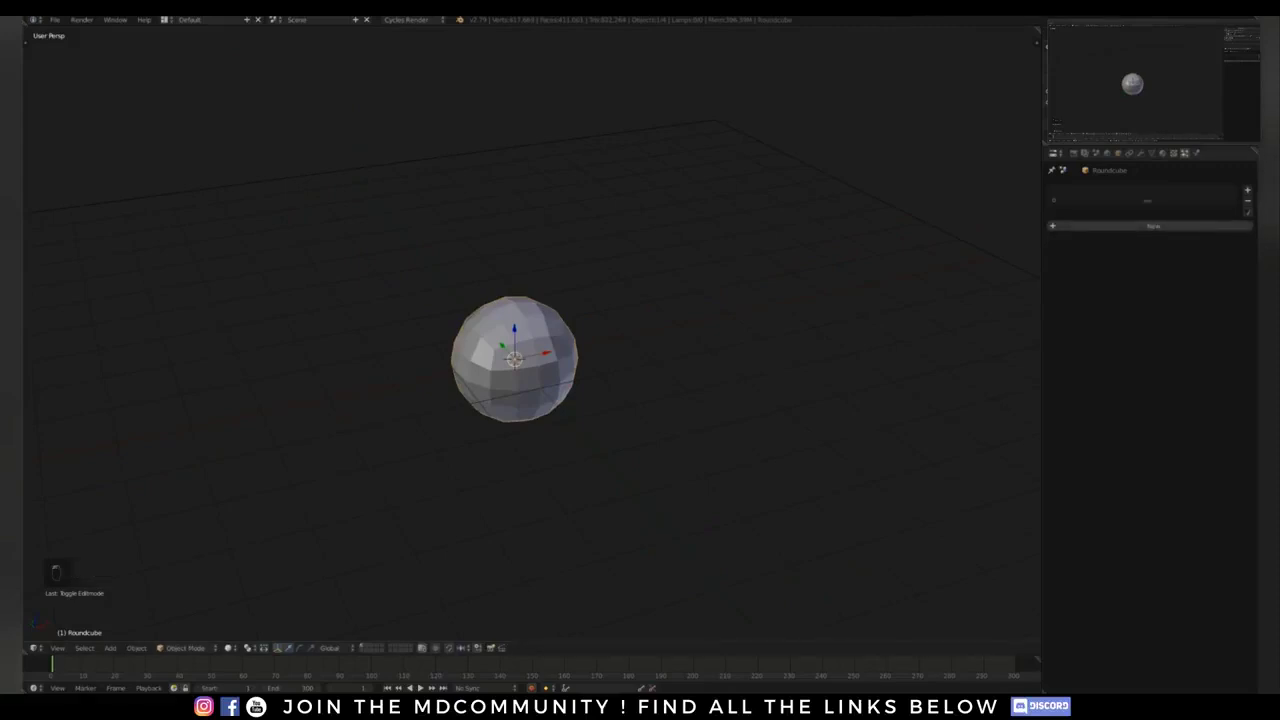
{"action": "left_click", "coordinate": [1247, 190]}
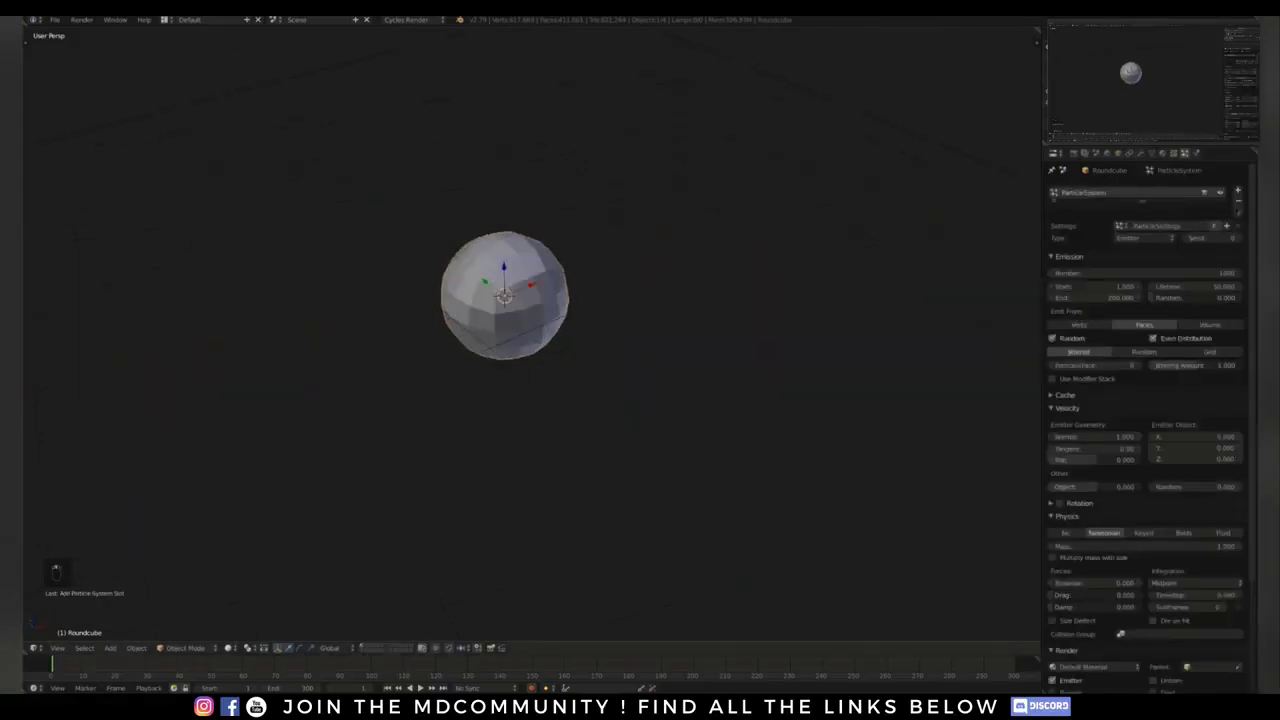
{"action": "key", "text": "t"}
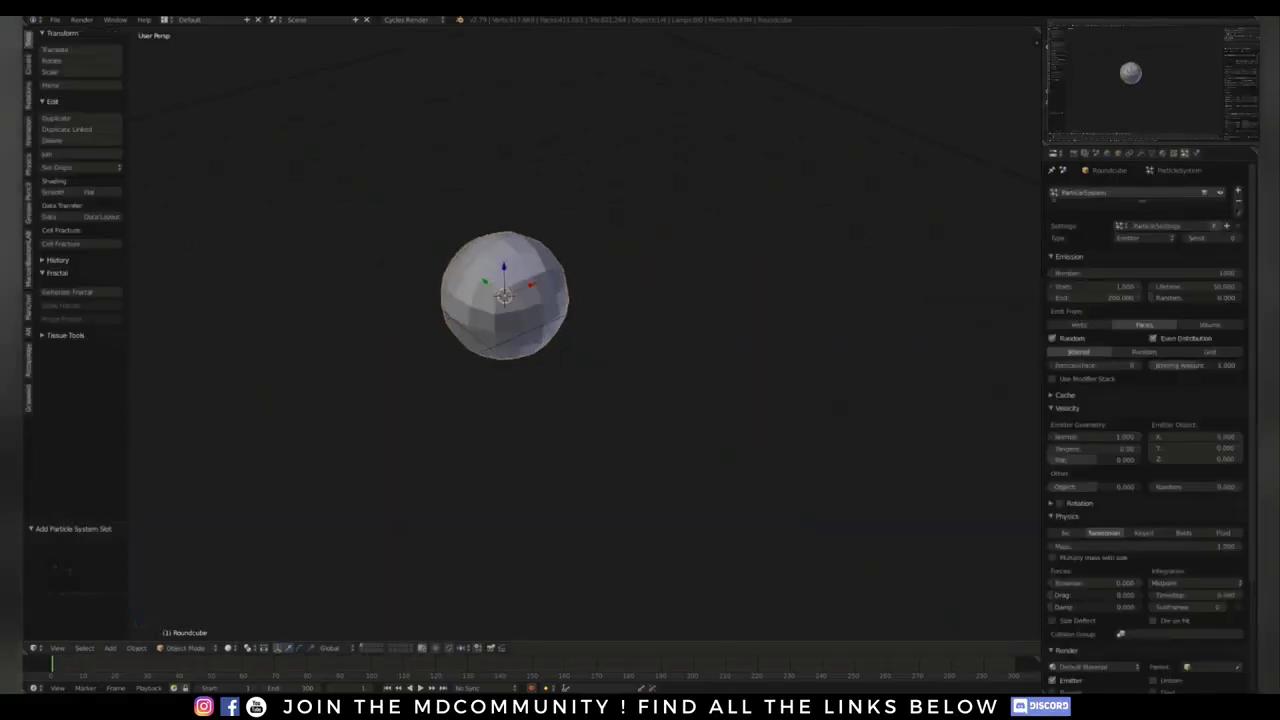
{"action": "left_click", "coordinate": [56, 192]}
{"action": "key", "text": "t"}
{"action": "mouse_move", "coordinate": [480, 380]}
{"action": "middle_mouse_down"}
{"action": "mouse_move", "coordinate": [500, 305]}
{"action": "mouse_move", "coordinate": [450, 305]}
{"action": "mouse_move", "coordinate": [516, 363]}
{"action": "middle_mouse_up"}
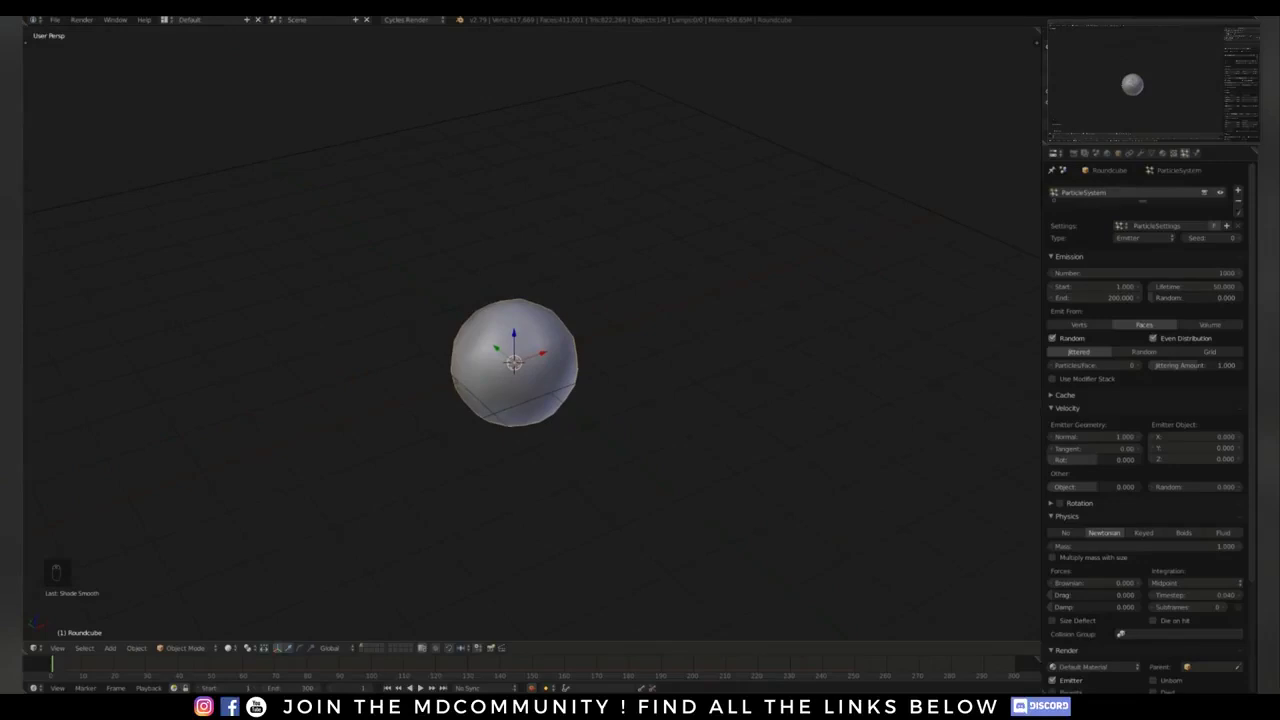
Step: Play the animation from the first frame to watch the particles emit from the round cube
{"action": "key", "text": "alt+a"}
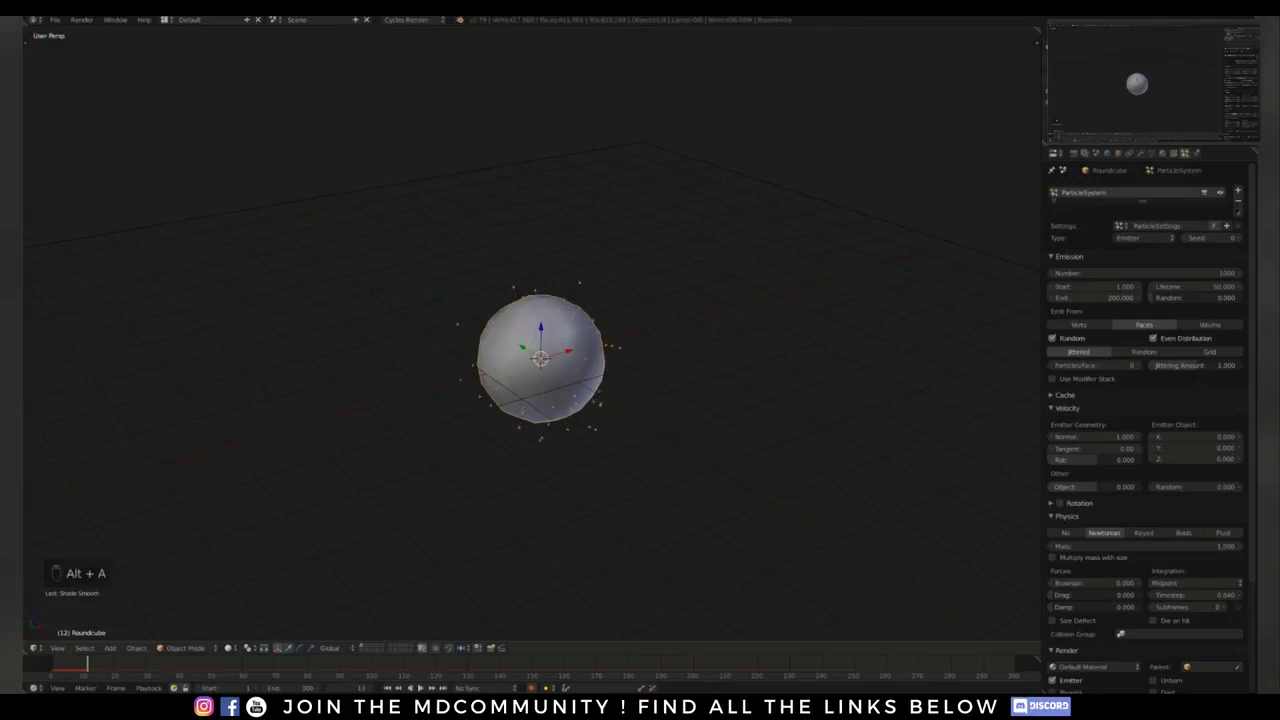
{"action": "key", "text": "shift+Left"}
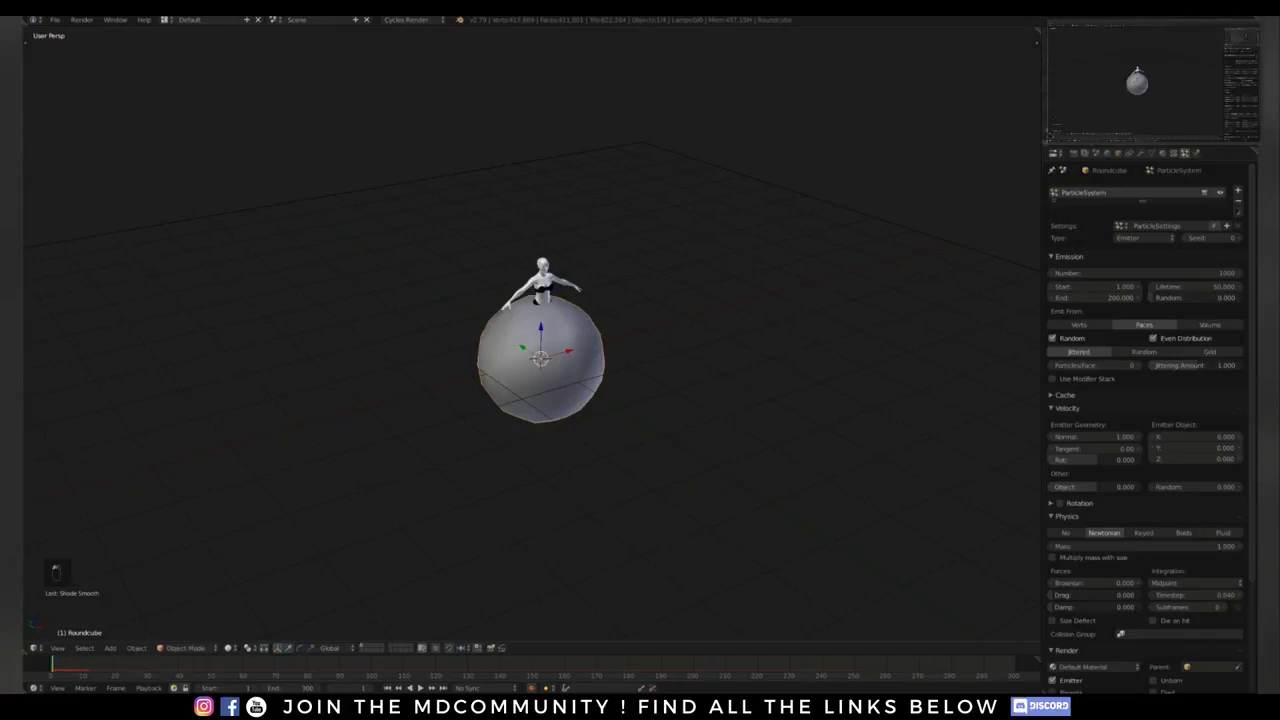
{"action": "key", "text": "alt+a"}
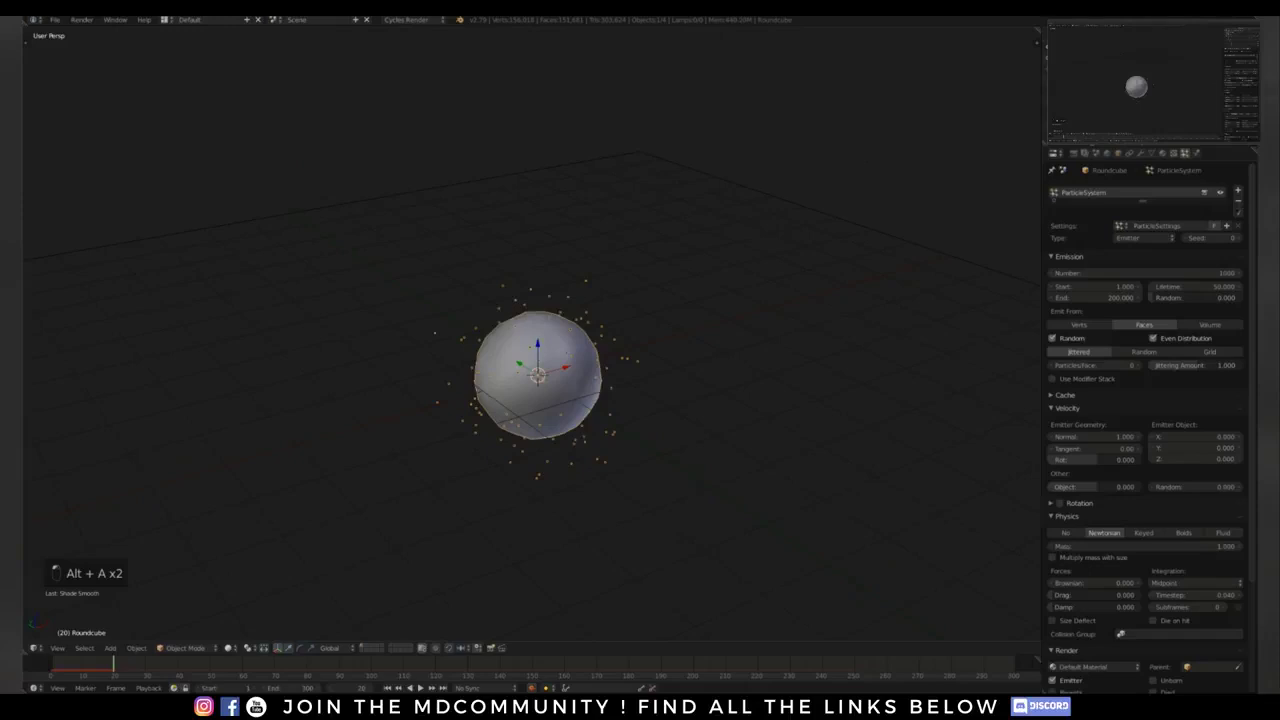
{"action": "middle_click_drag", "start_coordinate": [538, 375], "coordinate": [566, 320], "text": "shift"}
{"action": "scroll", "coordinate": [538, 322], "scroll_direction": "up", "scroll_amount": 3}
{"action": "key", "text": "alt+a"}
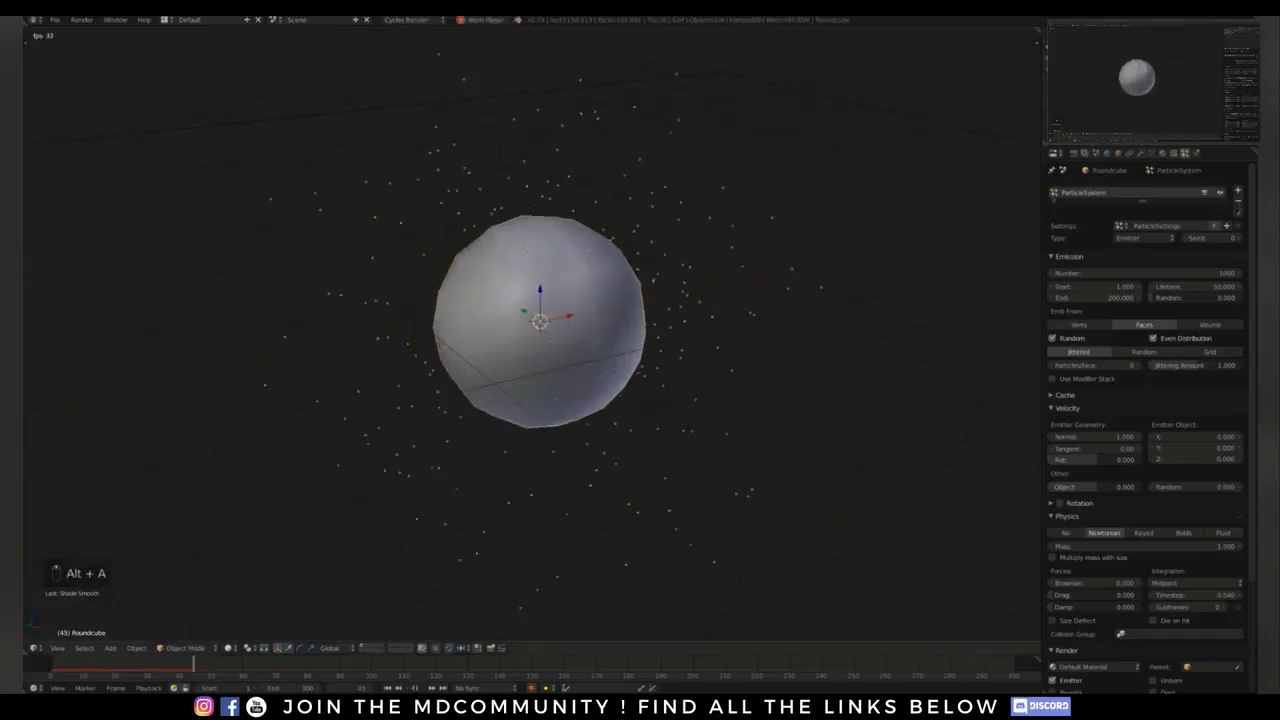
Step: Set the draw color in the particle system's display settings to Velocity
{"action": "scroll", "coordinate": [1145, 420], "scroll_direction": "down", "scroll_amount": 4}
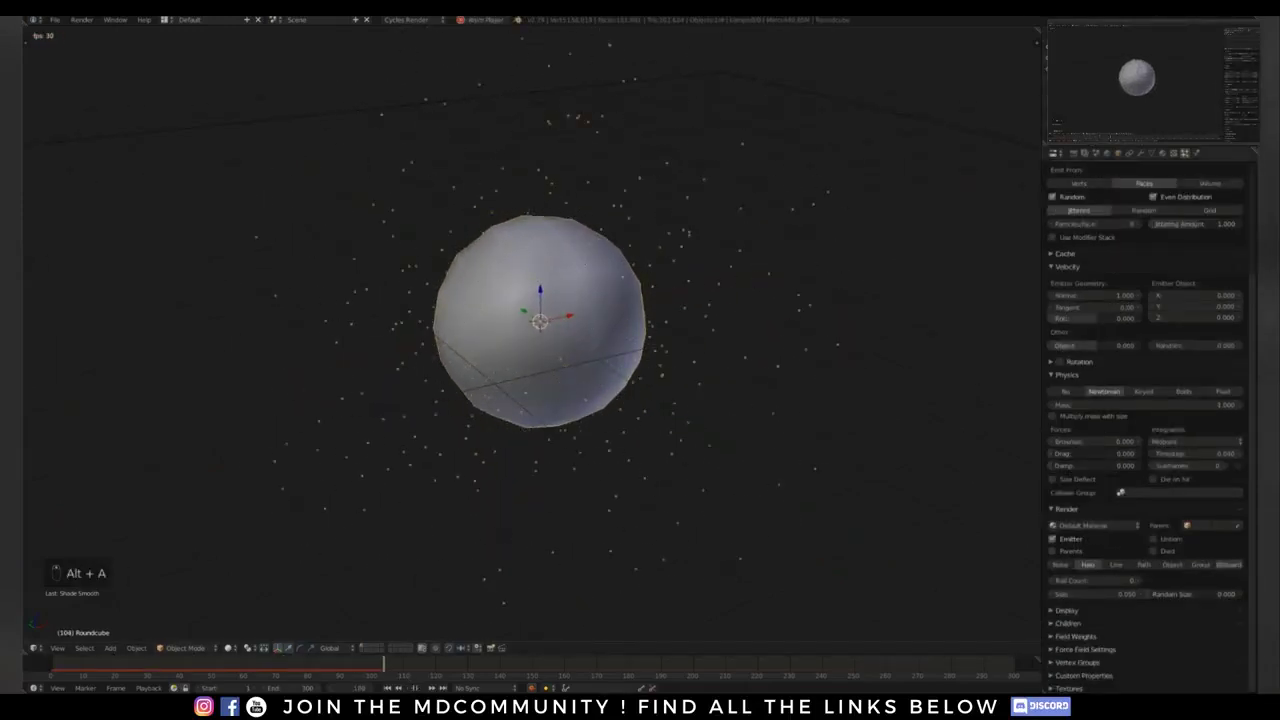
{"action": "left_click", "coordinate": [1067, 611]}
{"action": "left_click", "coordinate": [1194, 665]}
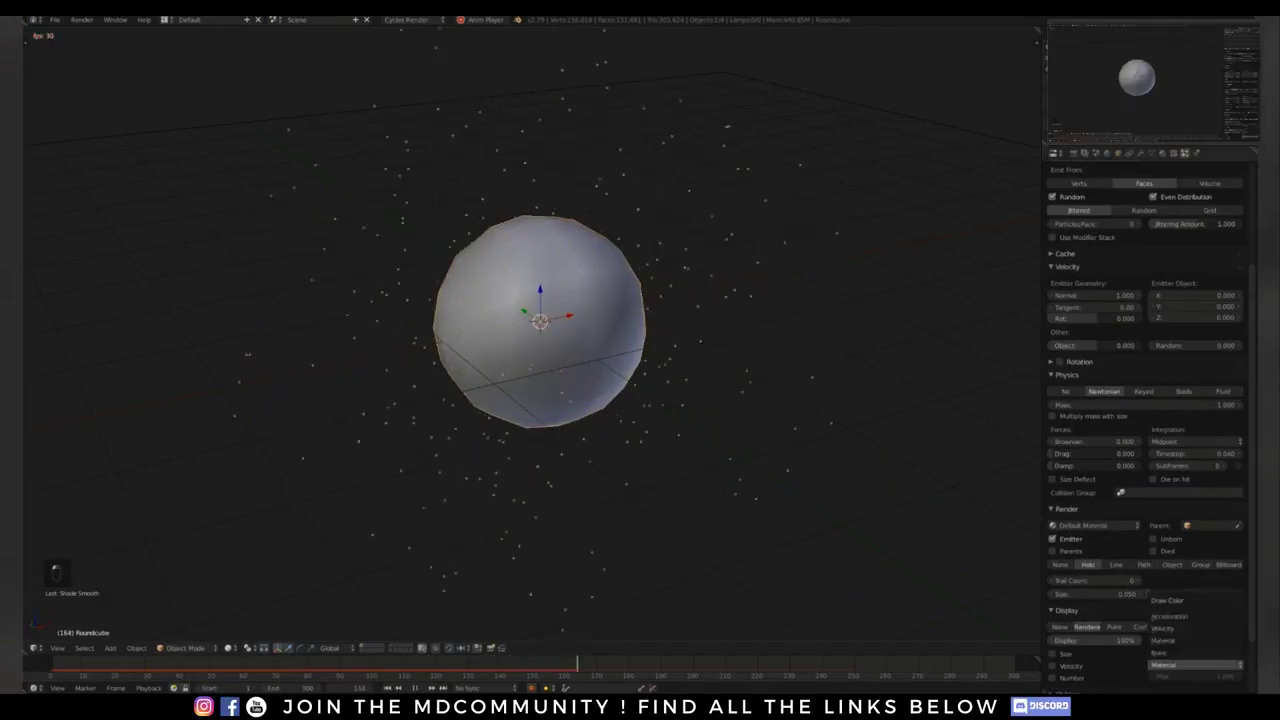
{"action": "left_click", "coordinate": [1163, 628]}
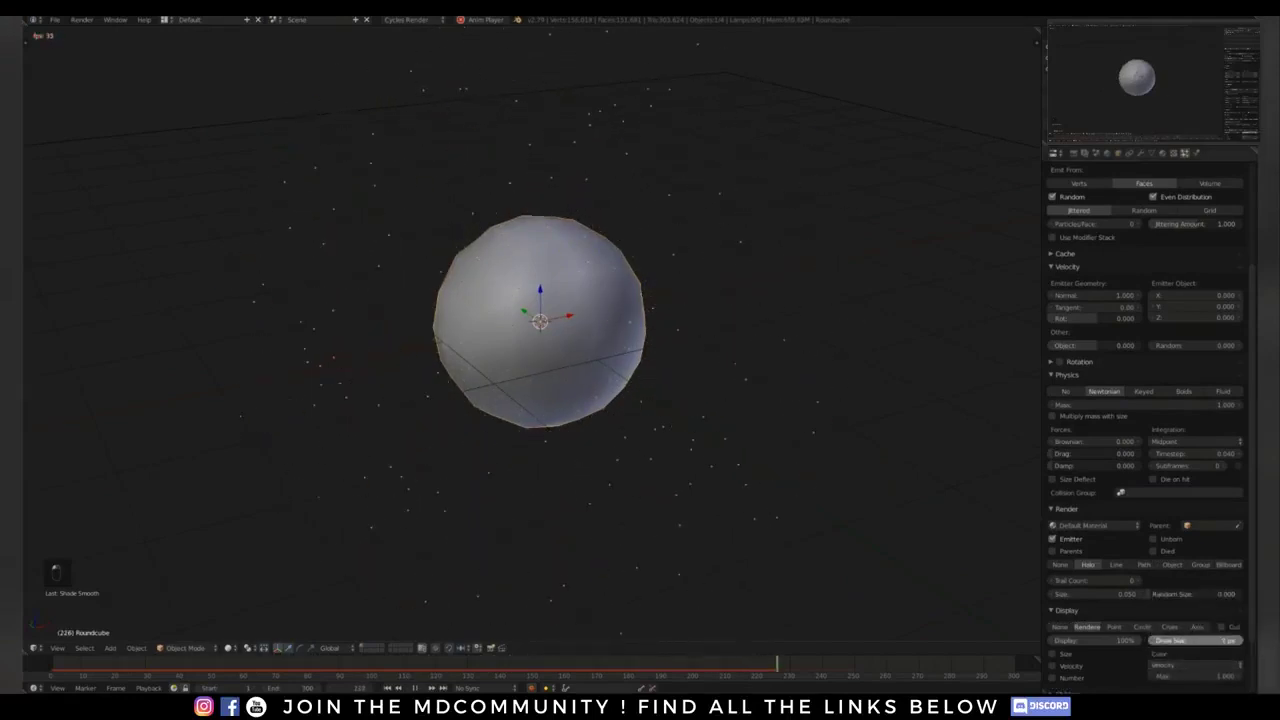
Step: Deselect the round cube, watch the velocity-coloured particles around it, and stop the playback
{"action": "key", "text": "a"}
{"action": "middle_click_drag", "start_coordinate": [594, 418], "coordinate": [558, 437], "text": "shift"}
{"action": "scroll", "coordinate": [637, 474], "scroll_direction": "down", "scroll_amount": 1}
{"action": "middle_click_drag", "start_coordinate": [558, 437], "coordinate": [556, 413]}
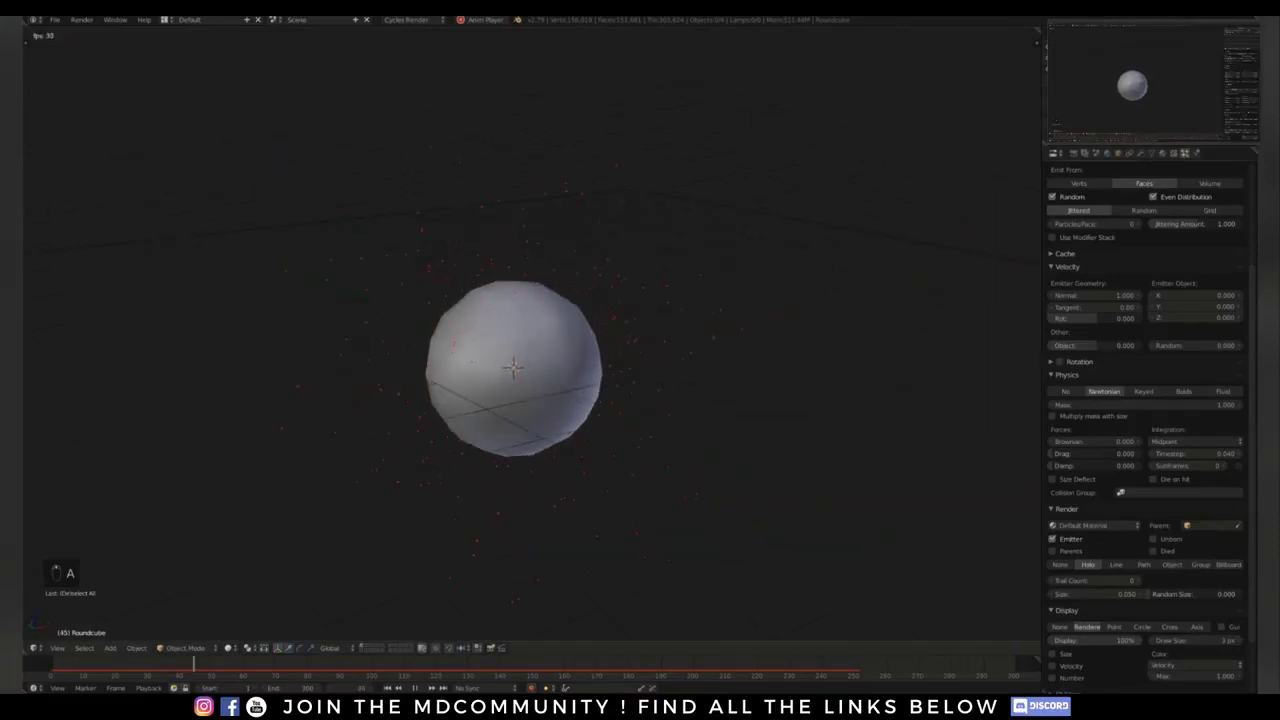
{"action": "middle_click_drag", "start_coordinate": [556, 413], "coordinate": [577, 441]}
{"action": "key", "text": "alt+a"}
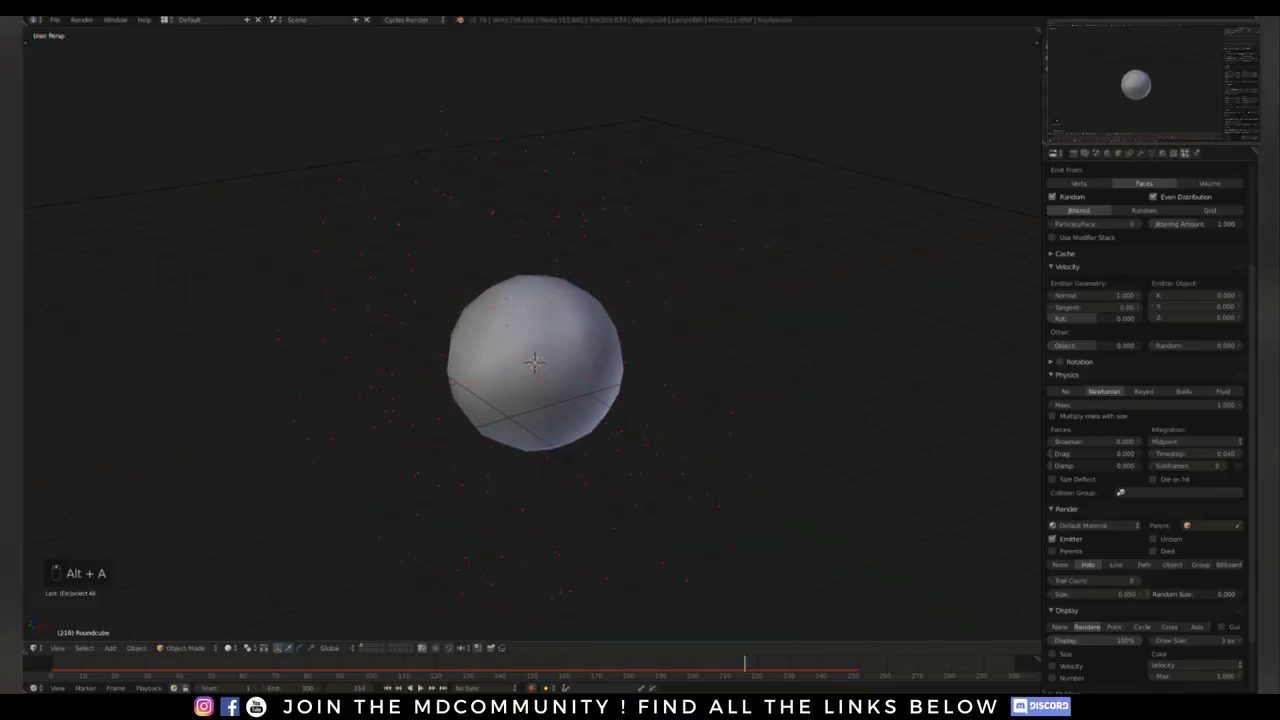
{"action": "scroll", "coordinate": [1150, 400], "scroll_direction": "up", "scroll_amount": 5}
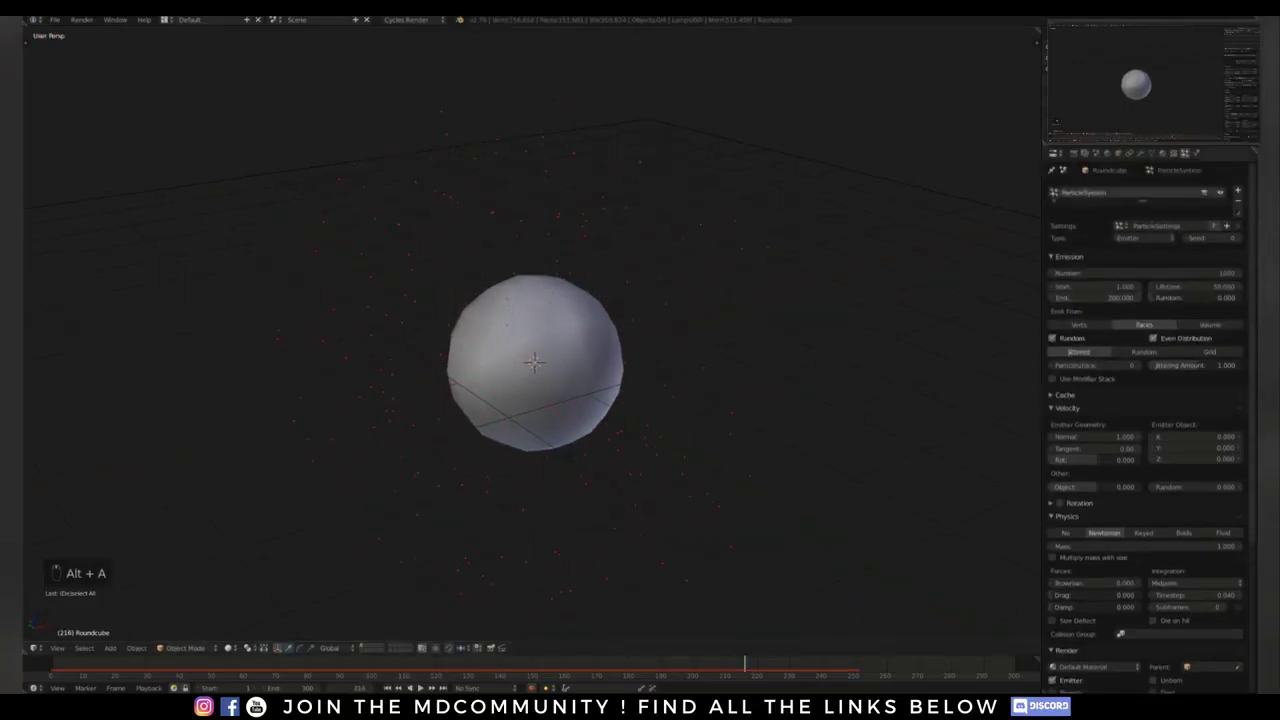
Step: Set the scene's end frame to 500 and its frame rate to 25 fps
{"action": "left_click", "coordinate": [1073, 152]}
{"action": "left_click", "coordinate": [1195, 312]}
{"action": "type", "text": "500"}
{"action": "key", "text": "Return"}
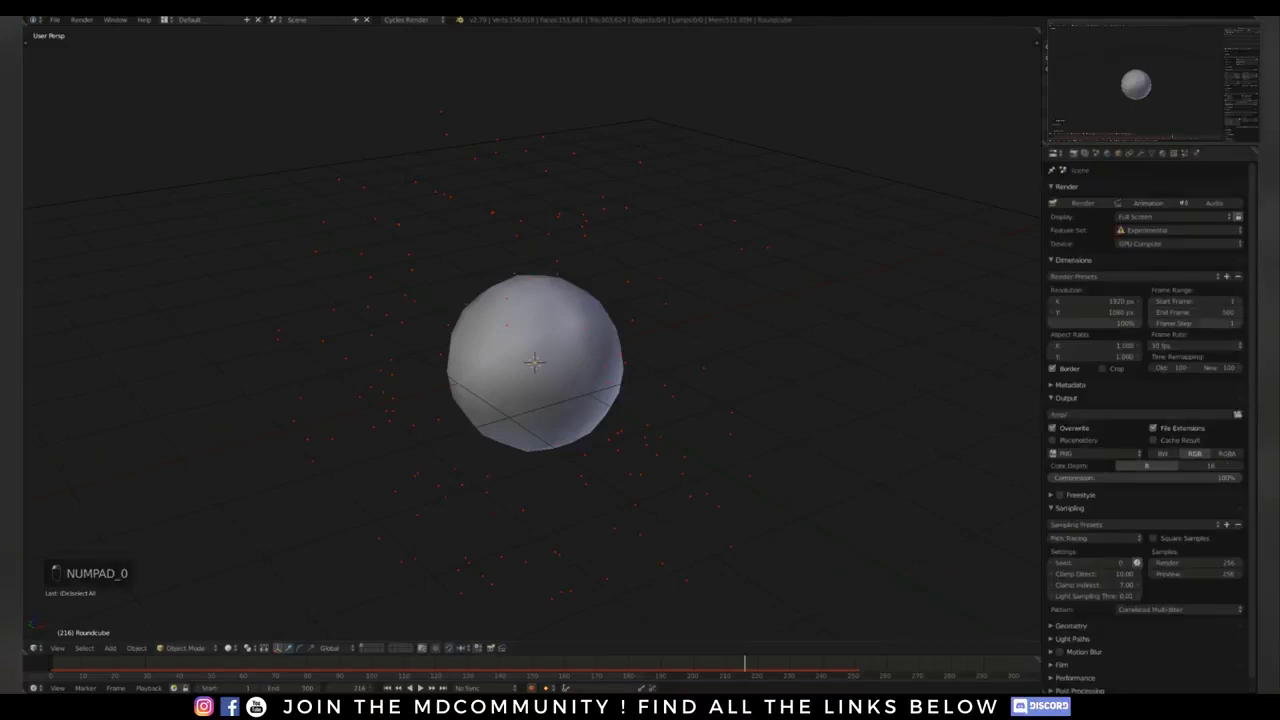
{"action": "left_click", "coordinate": [1195, 345]}
{"action": "left_click", "coordinate": [1195, 368]}
{"action": "left_click", "coordinate": [1184, 153]}
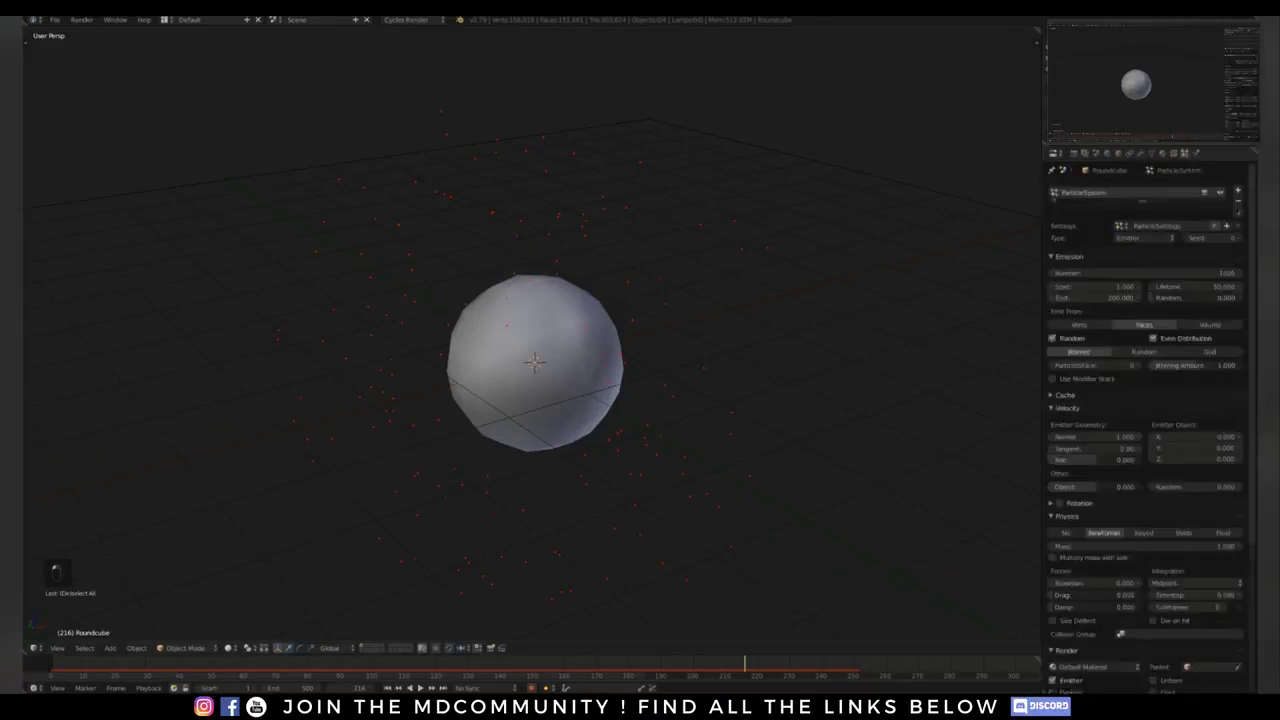
Step: Set the particle emission end to frame 250 and the particle lifetime to 500
{"action": "left_click", "coordinate": [1095, 298]}
{"action": "key", "text": "BackSpace"}
{"action": "key", "text": "BackSpace"}
{"action": "key", "text": "Return"}
{"action": "left_click", "coordinate": [1195, 287]}
{"action": "type", "text": "0"}
{"action": "key", "text": "Return"}
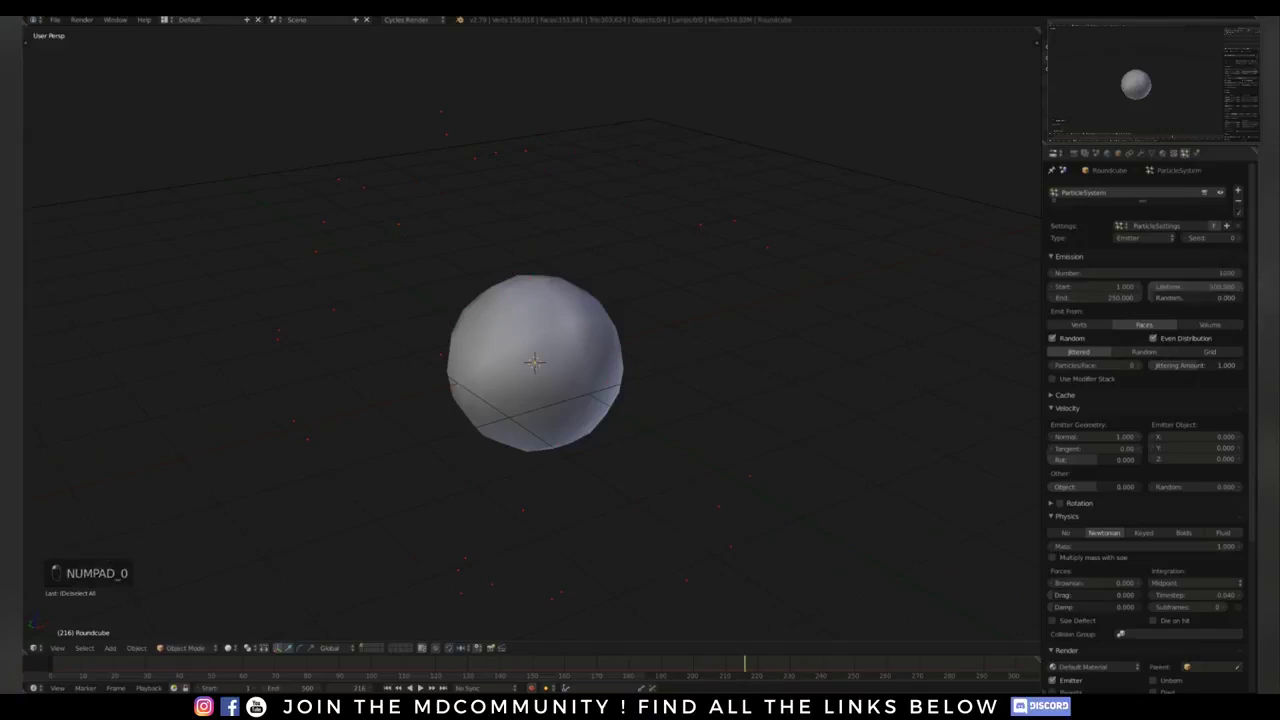
Step: Play the animation from the first frame to check the longer emission, and return to the first frame
{"action": "scroll", "coordinate": [579, 384], "scroll_direction": "down", "scroll_amount": 3}
{"action": "key", "text": "shift+Left"}
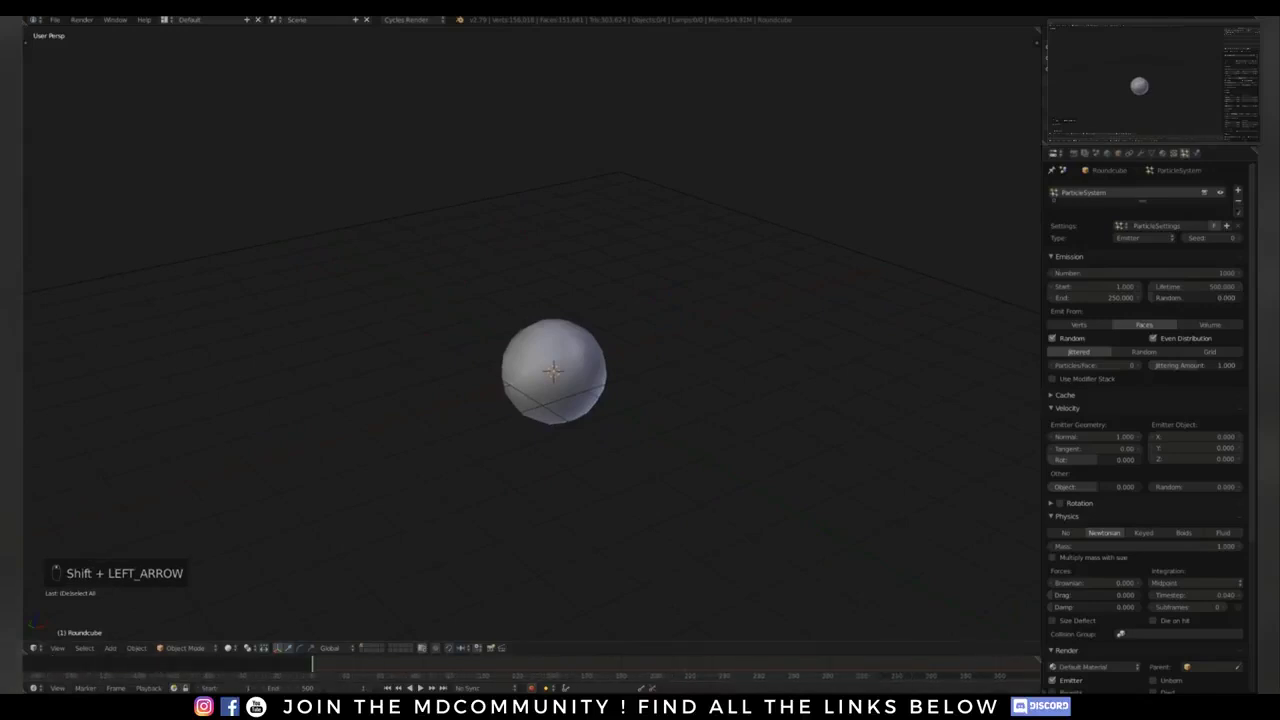
{"action": "middle_click_drag", "start_coordinate": [600, 664], "coordinate": [557, 664]}
{"action": "scroll", "coordinate": [557, 664], "scroll_direction": "up", "scroll_amount": 1}
{"action": "scroll", "coordinate": [573, 394], "scroll_direction": "up", "scroll_amount": 2}
{"action": "scroll", "coordinate": [549, 285], "scroll_direction": "up", "scroll_amount": 2}
{"action": "middle_click_drag", "start_coordinate": [549, 285], "coordinate": [513, 227]}
{"action": "key", "text": "alt+a"}
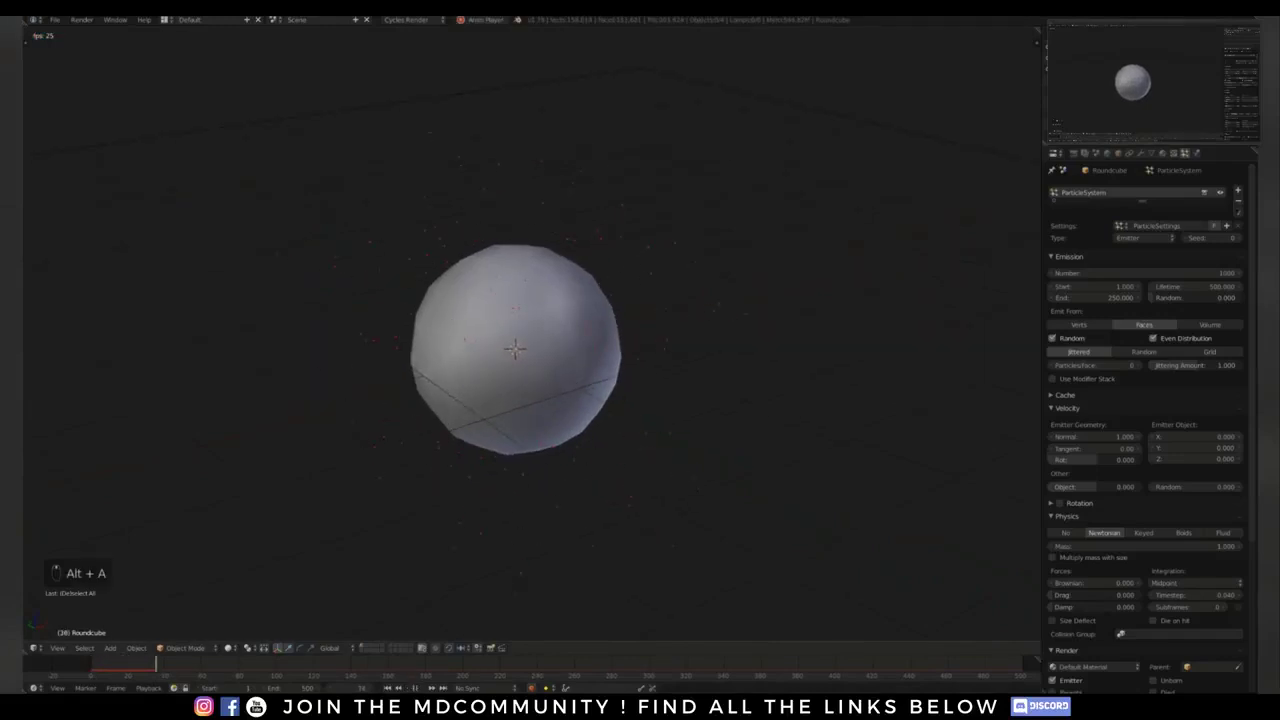
{"action": "key", "text": "alt+a"}
{"action": "key", "text": "shift+Left"}
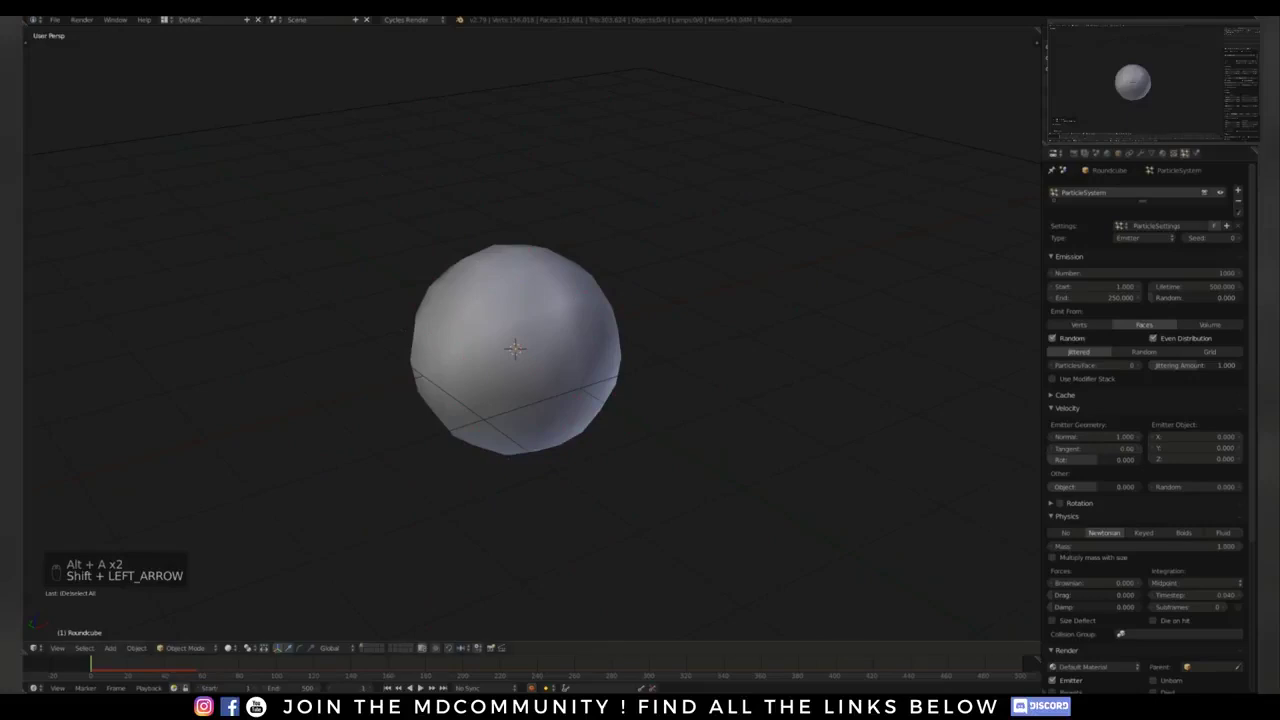
Step: Set the particles' Normal emitter velocity to 0 and play the animation around the round cube
{"action": "scroll", "coordinate": [1145, 420], "scroll_direction": "down", "scroll_amount": 5}
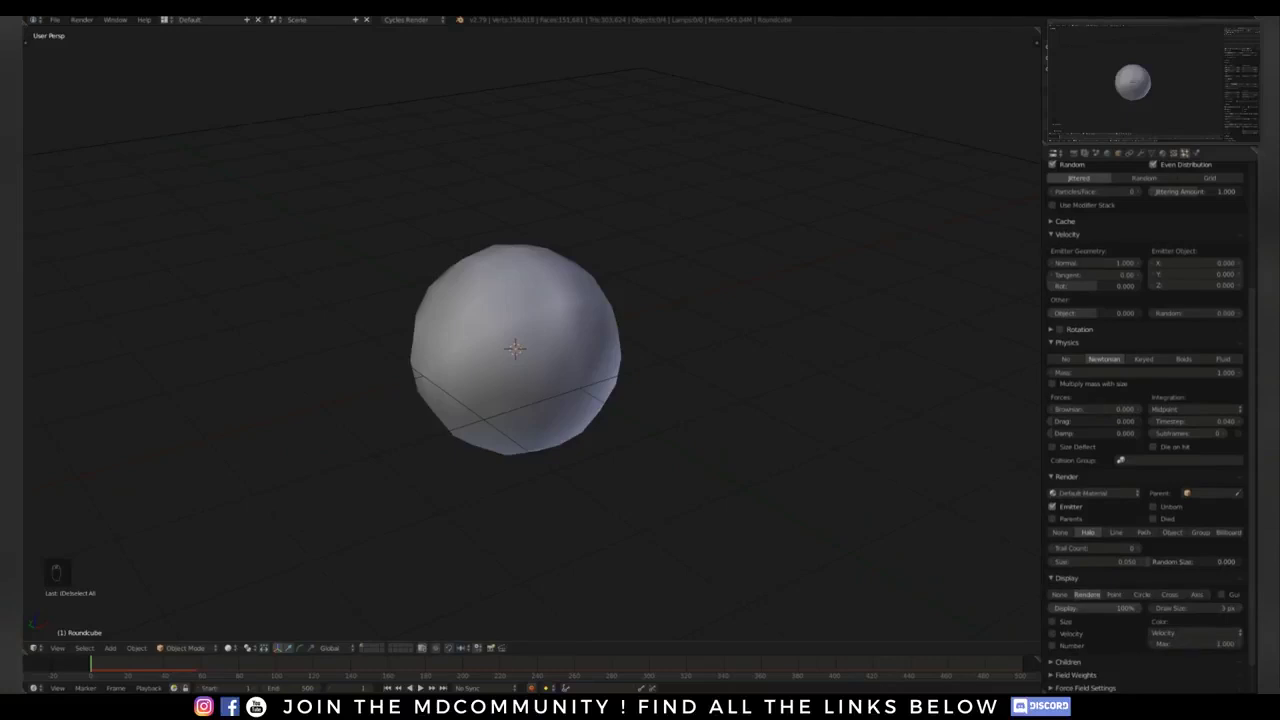
{"action": "left_click", "coordinate": [1095, 263]}
{"action": "type", "text": "0"}
{"action": "key", "text": "Return"}
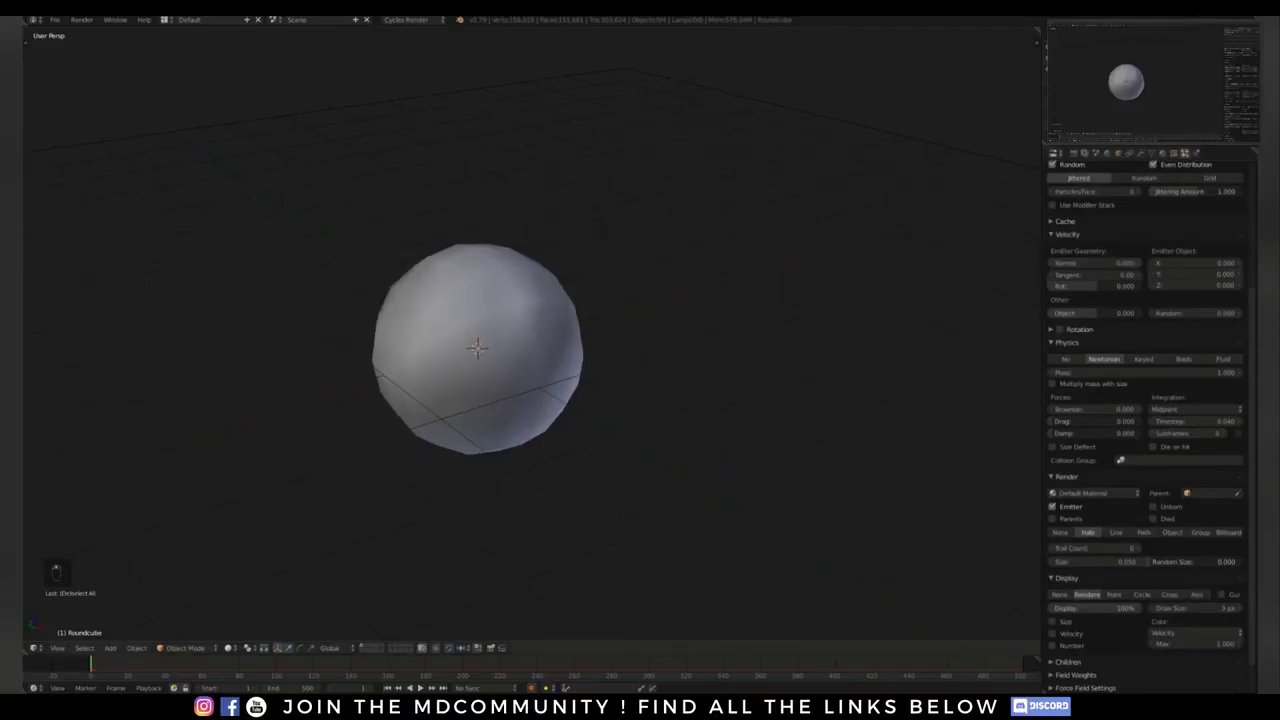
{"action": "middle_click_drag", "start_coordinate": [477, 348], "coordinate": [487, 337], "text": "shift"}
{"action": "key", "text": "alt+a"}
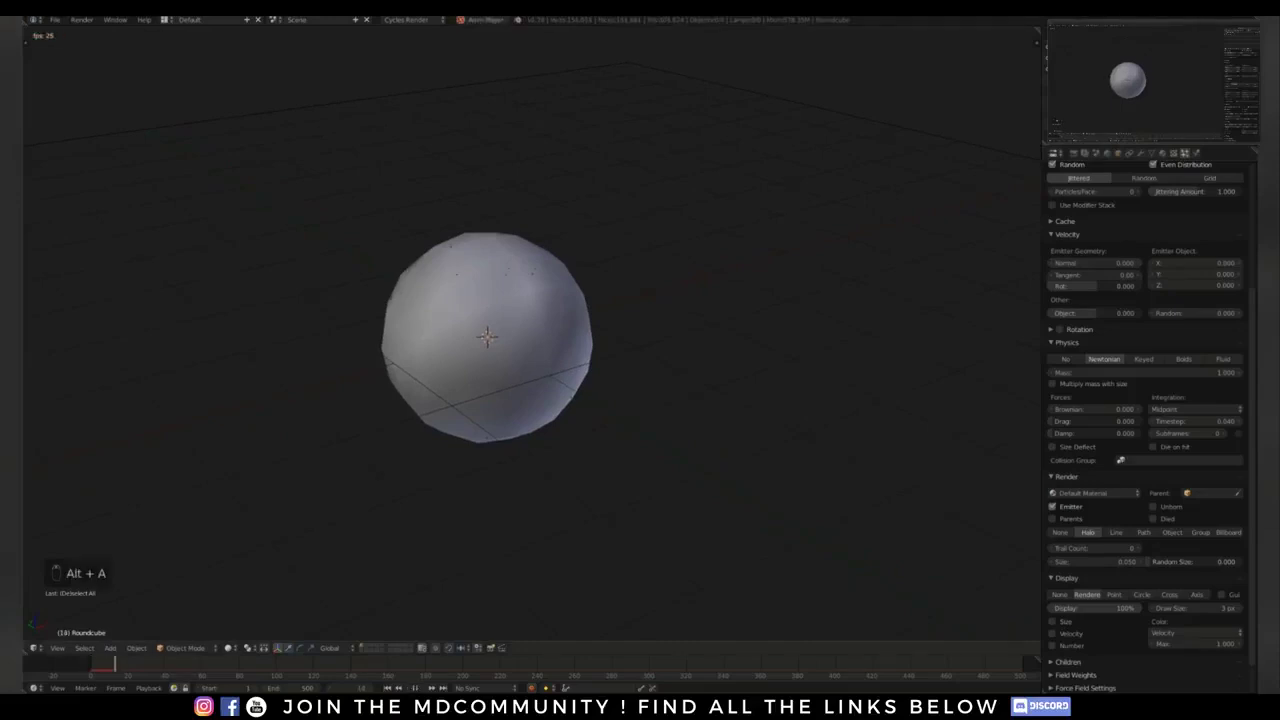
{"action": "key", "text": "alt+a"}
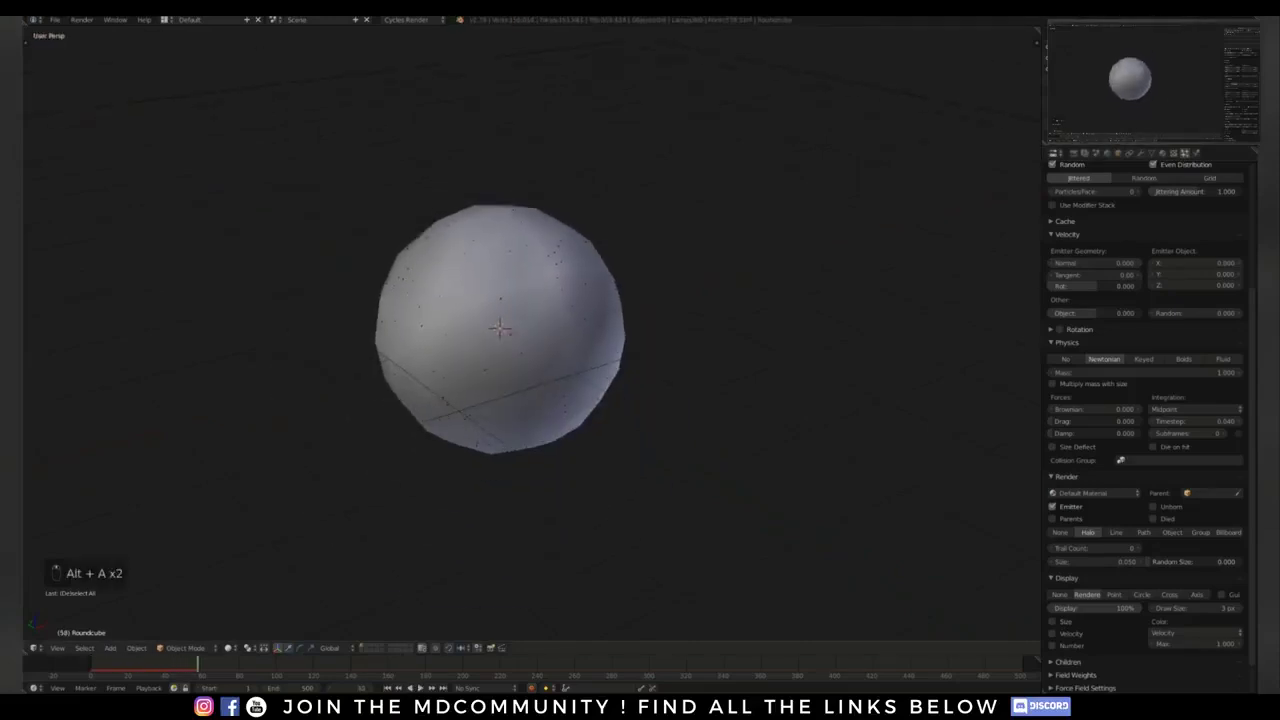
Step: Add a Turbulence force field and move it along the X axis to X -2
{"action": "key", "text": "shift+a"}
{"action": "mouse_move", "coordinate": [550, 436]}
{"action": "left_click", "coordinate": [618, 556]}
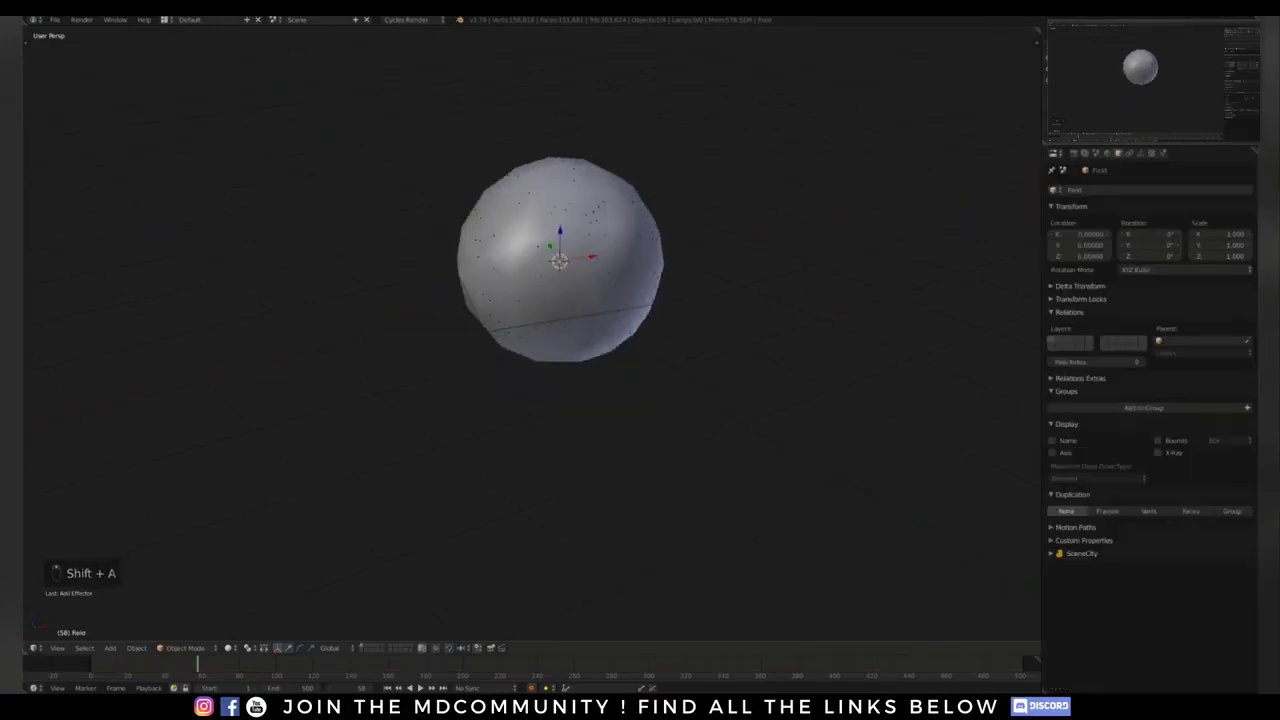
{"action": "type", "text": "gx-3"}
{"action": "key", "text": "Return"}
Step: Continue the playback to watch how the turbulence field moves the particles
{"action": "middle_click_drag", "start_coordinate": [560, 400], "coordinate": [595, 370]}
{"action": "key", "text": "alt+a"}
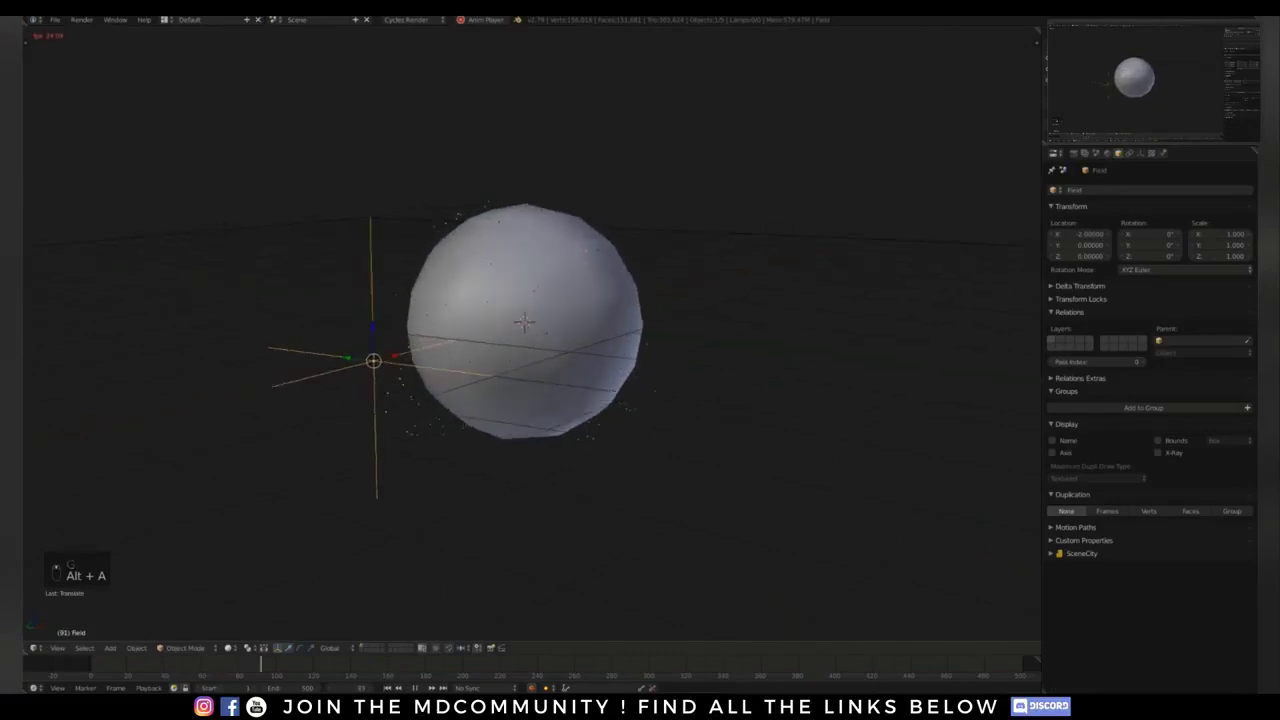
{"action": "key", "text": "alt+a"}
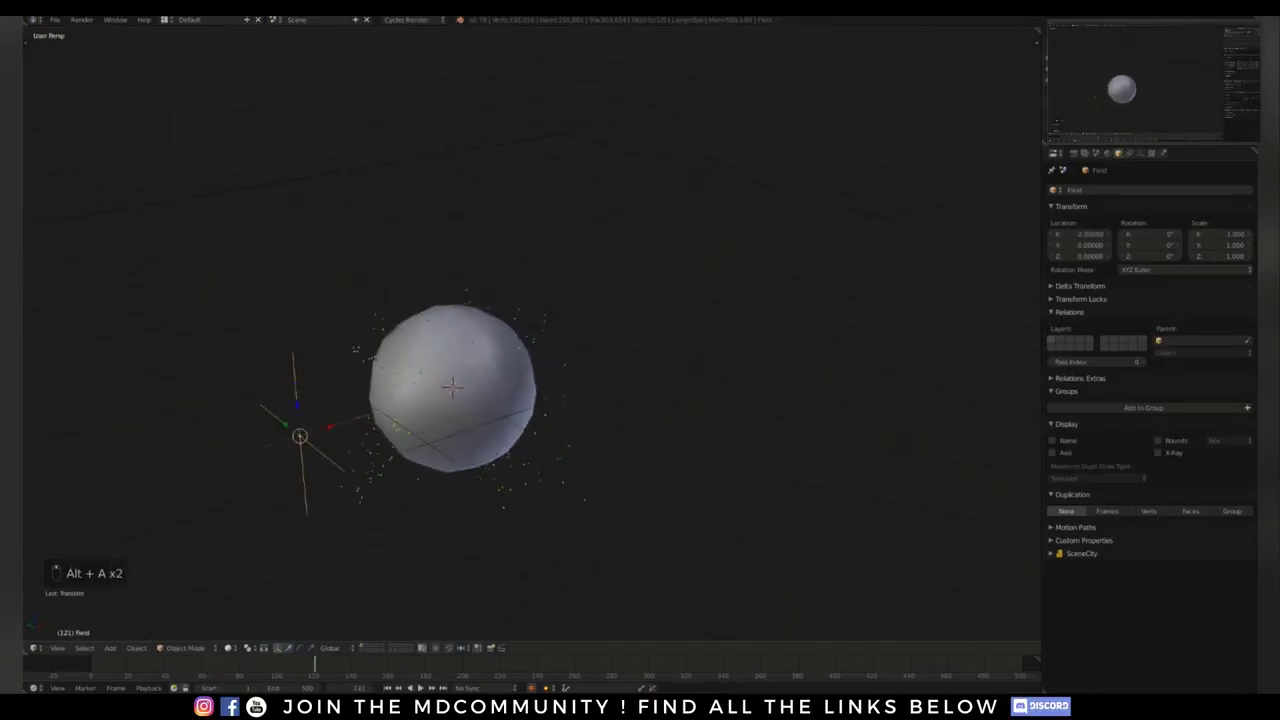
Step: Duplicate the turbulence field to X 2 on the opposite side of the round cube and open its force field settings
{"action": "key", "text": "shift+d"}
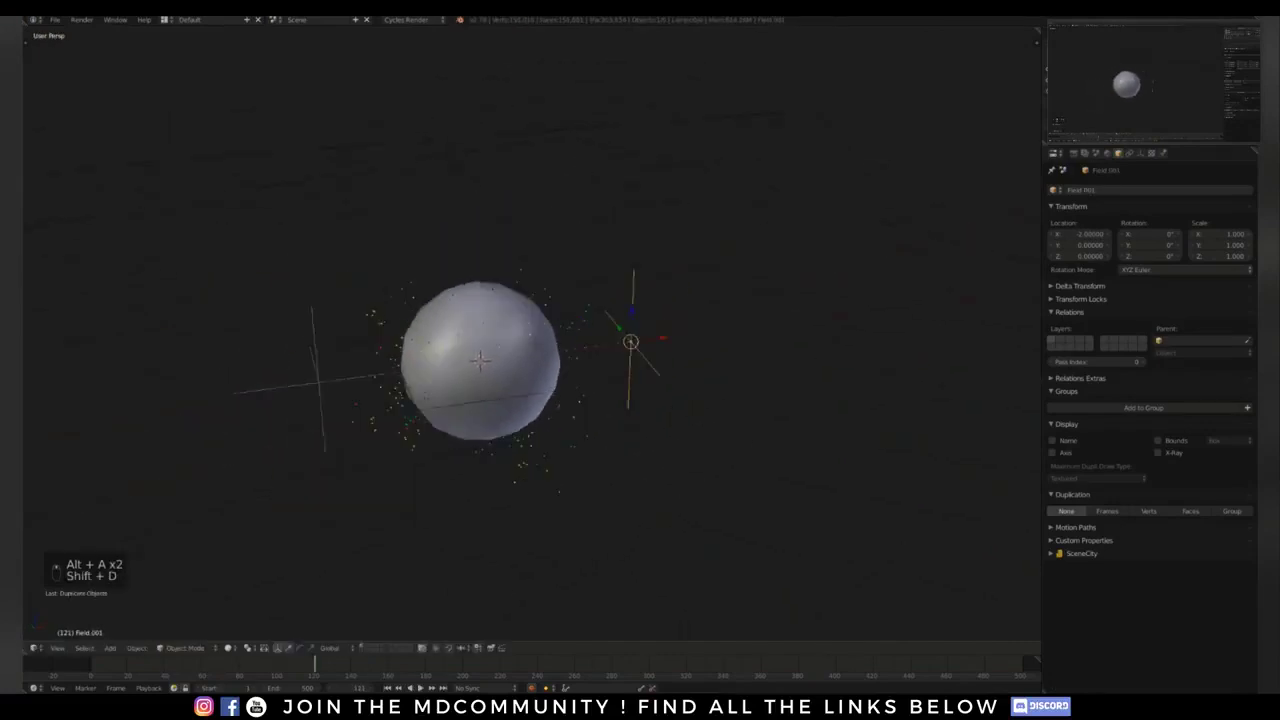
{"action": "middle_click_drag", "start_coordinate": [520, 400], "coordinate": [610, 360]}
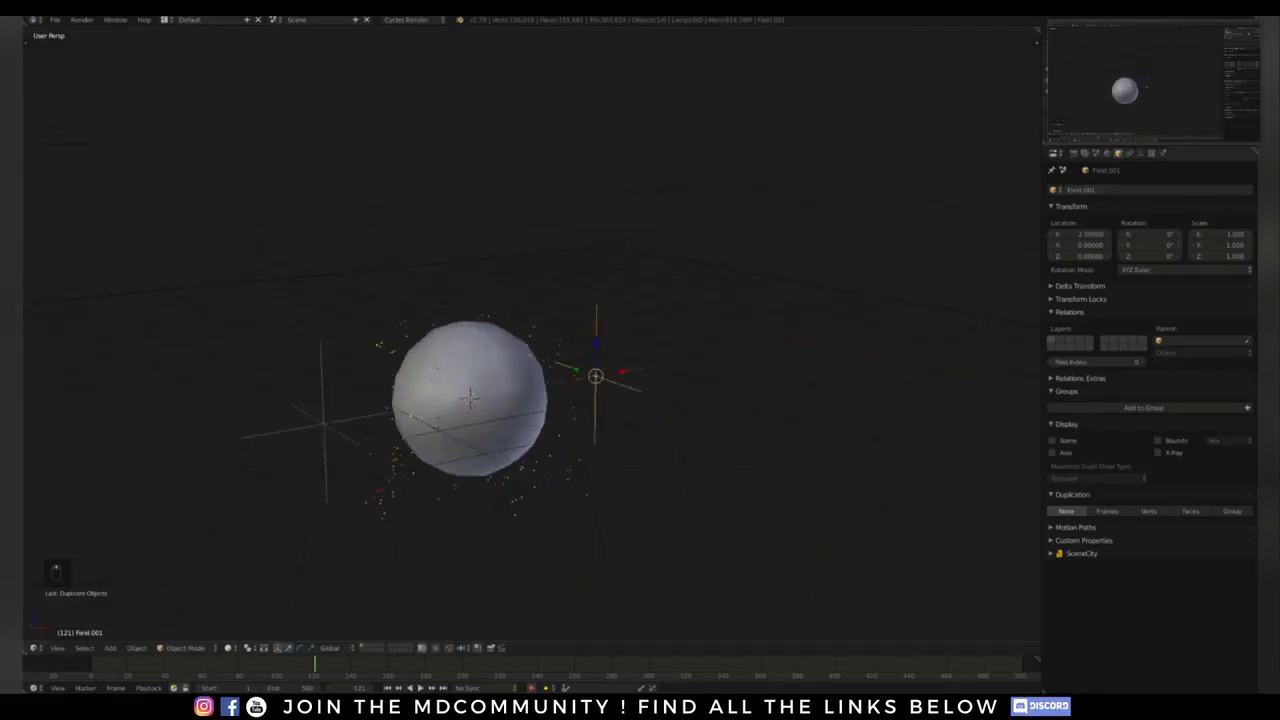
{"action": "left_click", "coordinate": [1162, 153]}
{"action": "middle_click_drag", "start_coordinate": [470, 398], "coordinate": [547, 312], "text": "shift"}
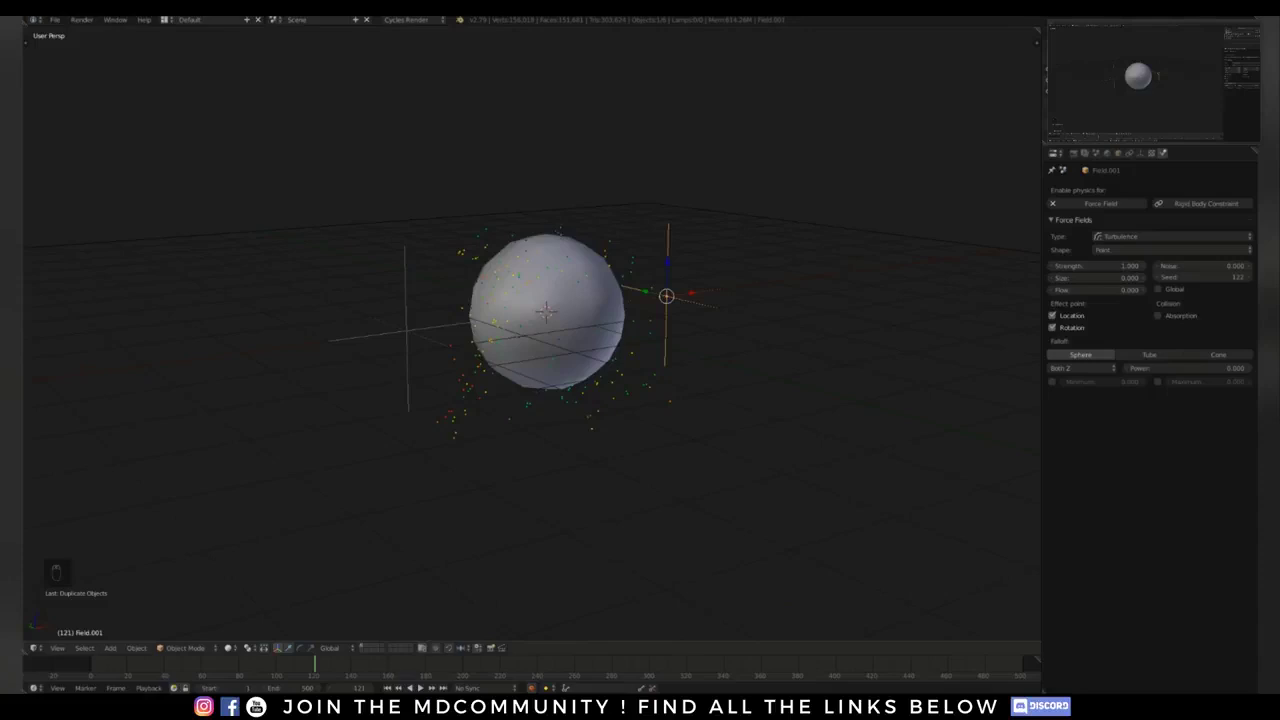
{"action": "middle_click_drag", "start_coordinate": [546, 311], "coordinate": [539, 336]}
{"action": "middle_click_drag", "start_coordinate": [682, 268], "coordinate": [706, 248], "text": "shift"}
{"action": "scroll", "coordinate": [706, 248], "scroll_direction": "up", "scroll_amount": 1}
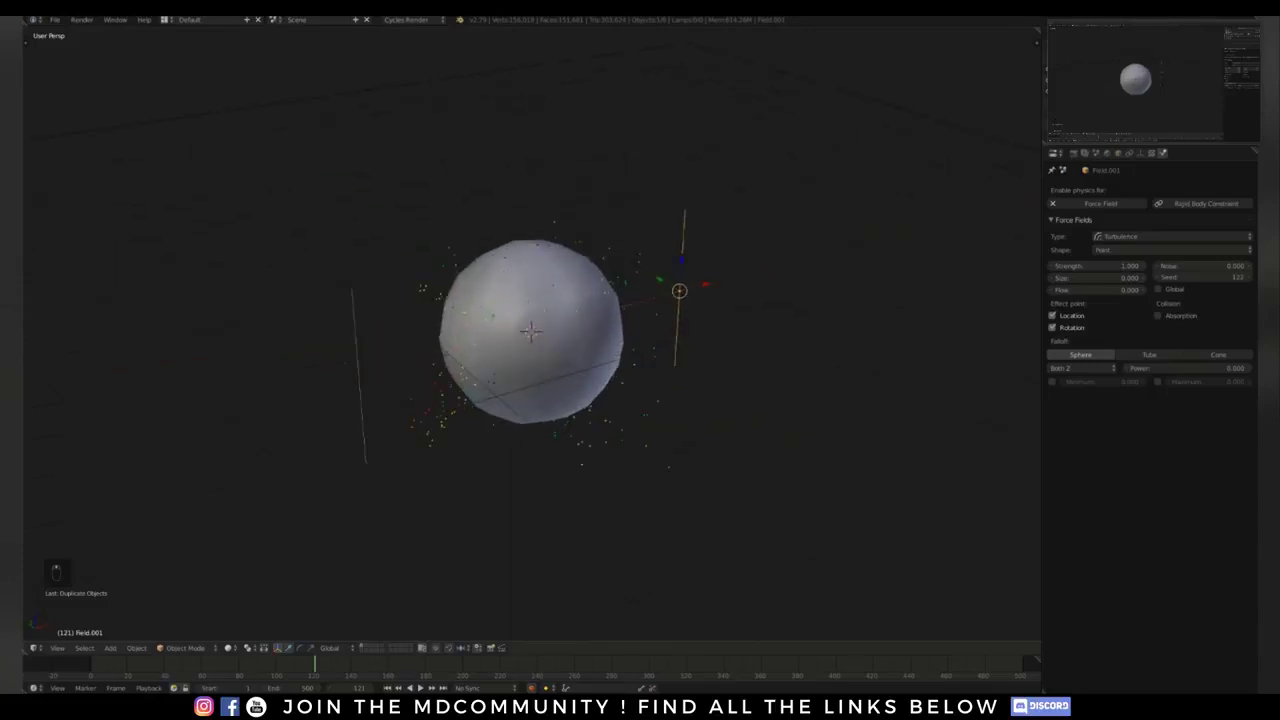
Step: Play the animation from the first frame with both turbulence fields acting on the particles
{"action": "key", "text": "shift+Left"}
{"action": "key", "text": "alt+a"}
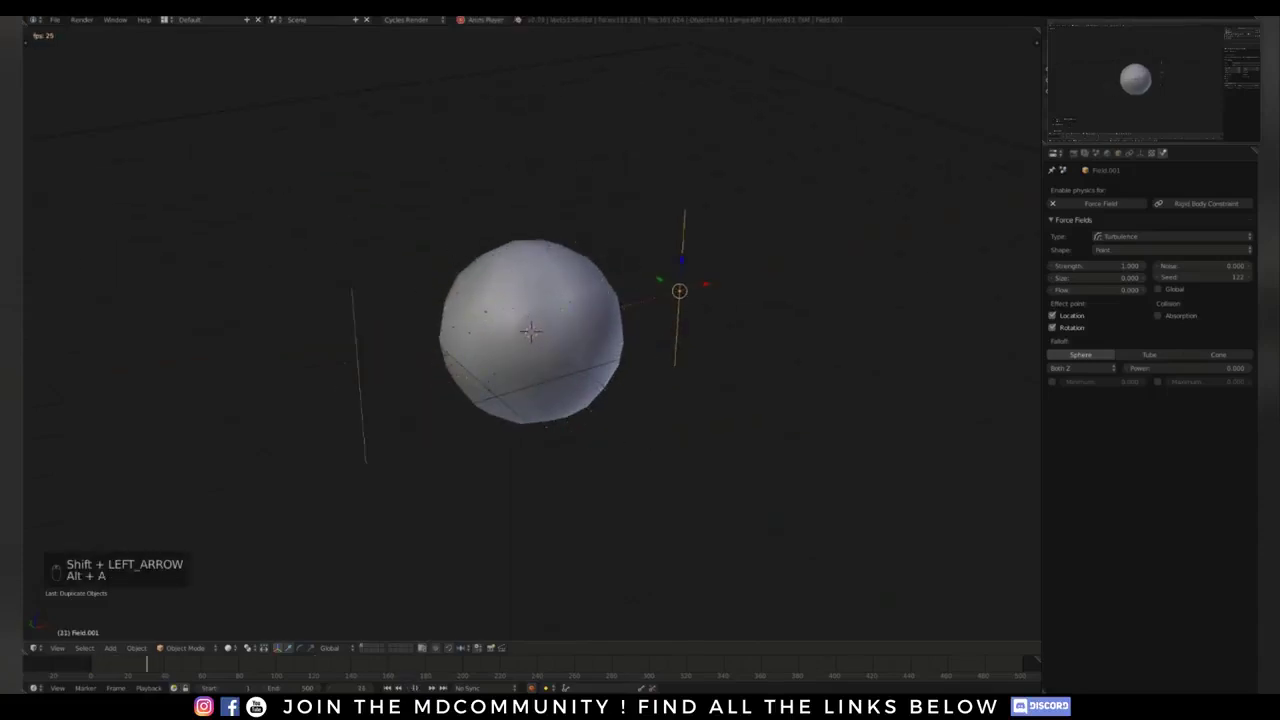
{"action": "key", "text": "alt+a"}
Step: Select the round cube and raise its particle emission number to 250000
{"action": "middle_click_drag", "start_coordinate": [530, 330], "coordinate": [475, 370]}
{"action": "right_click", "coordinate": [475, 370]}
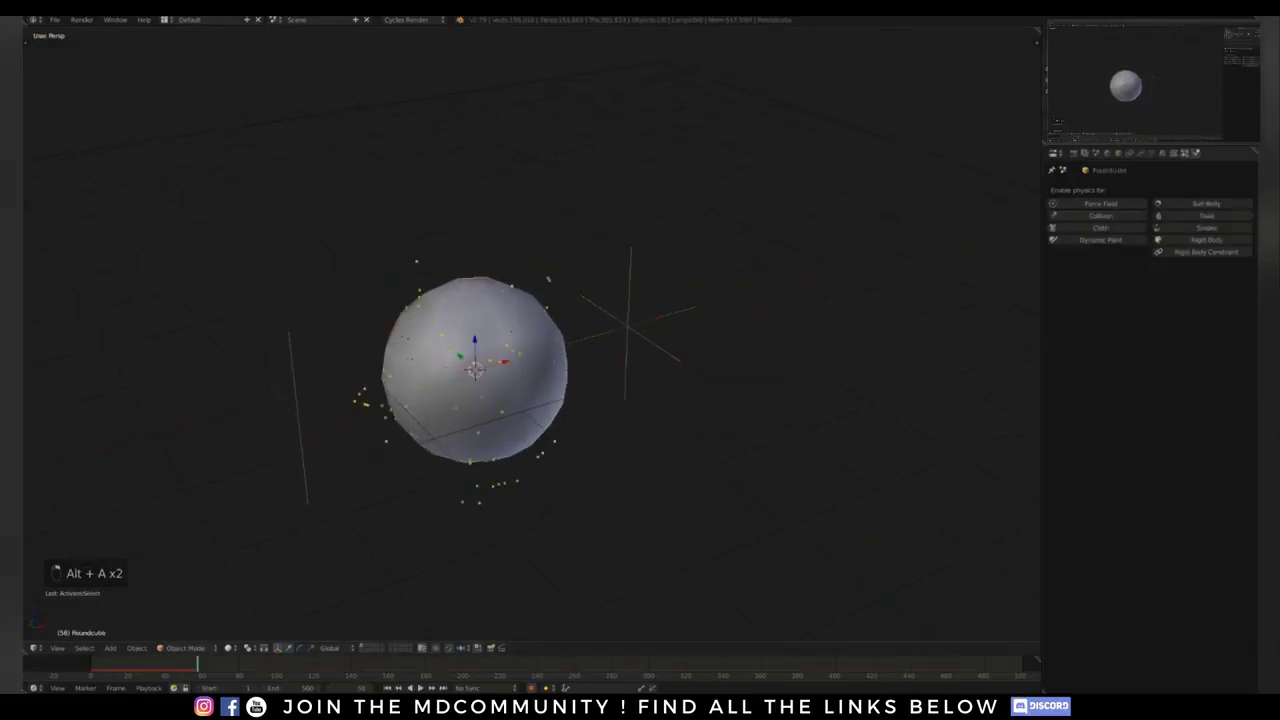
{"action": "left_click", "coordinate": [1185, 153]}
{"action": "scroll", "coordinate": [1195, 285], "scroll_direction": "up", "scroll_amount": 7}
{"action": "left_click", "coordinate": [1145, 273]}
{"action": "type", "text": "00"}
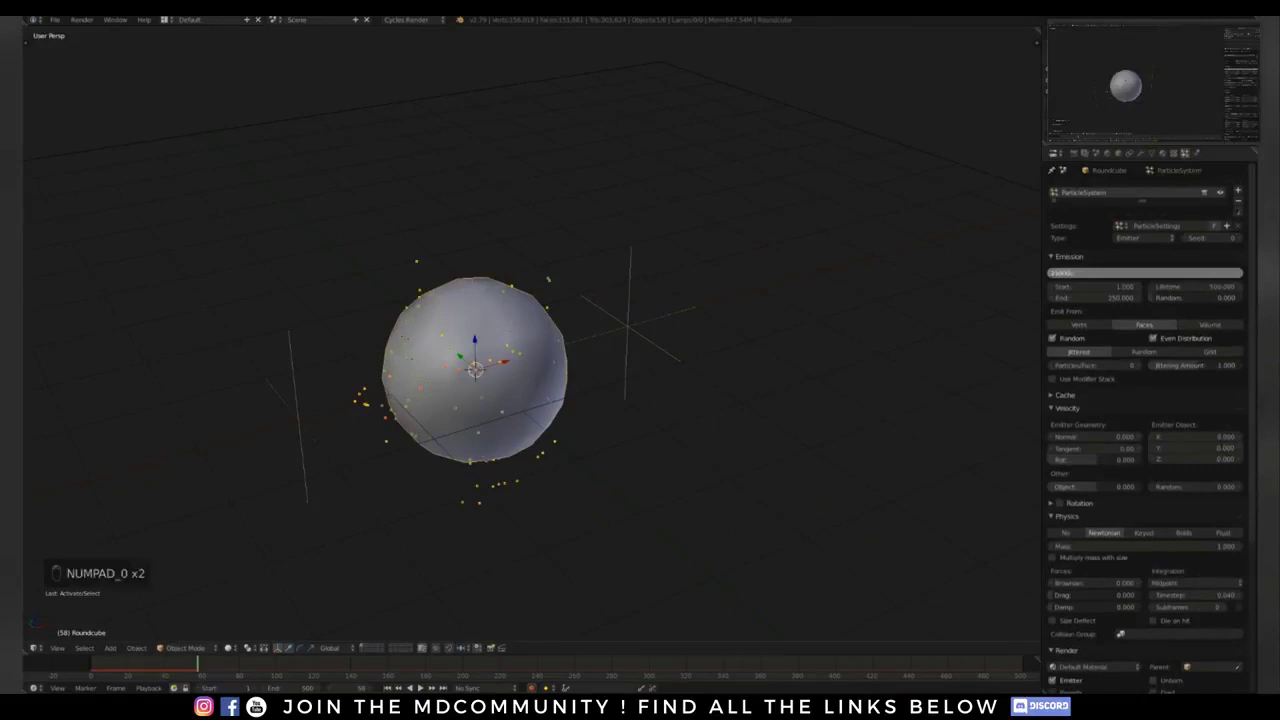
{"action": "key", "text": "Return"}
Step: Deselect everything, play the dense particle simulation from the first frame, and return to the start
{"action": "key", "text": "a"}
{"action": "key", "text": "a"}
{"action": "key", "text": "a"}
{"action": "key", "text": "shift+Left"}
{"action": "key", "text": "alt+a"}
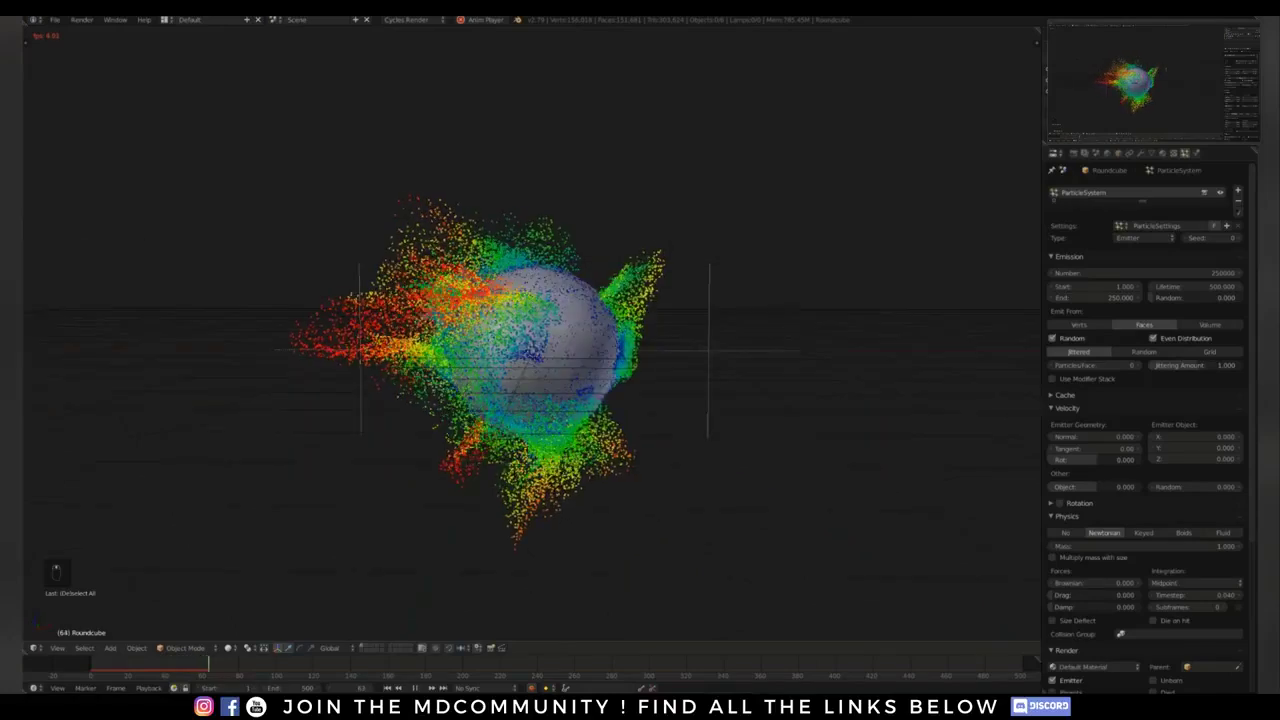
{"action": "key", "text": "alt+a"}
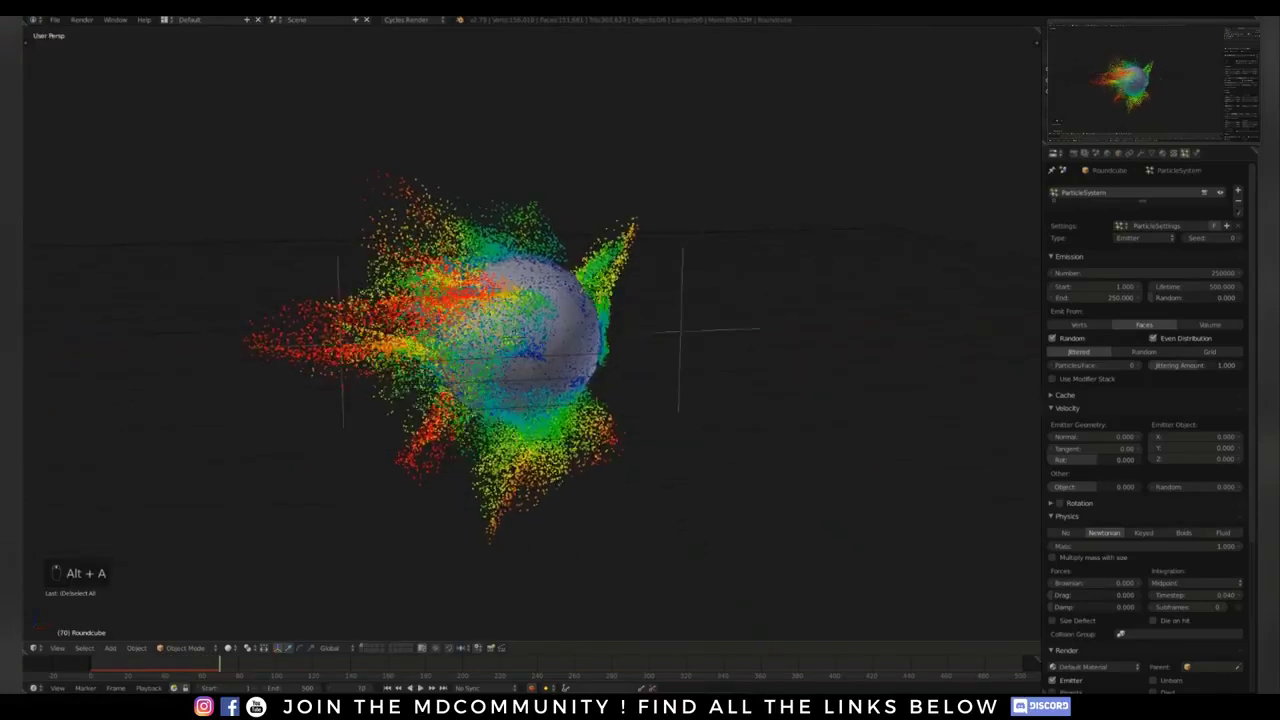
{"action": "key", "text": "shift+Left"}
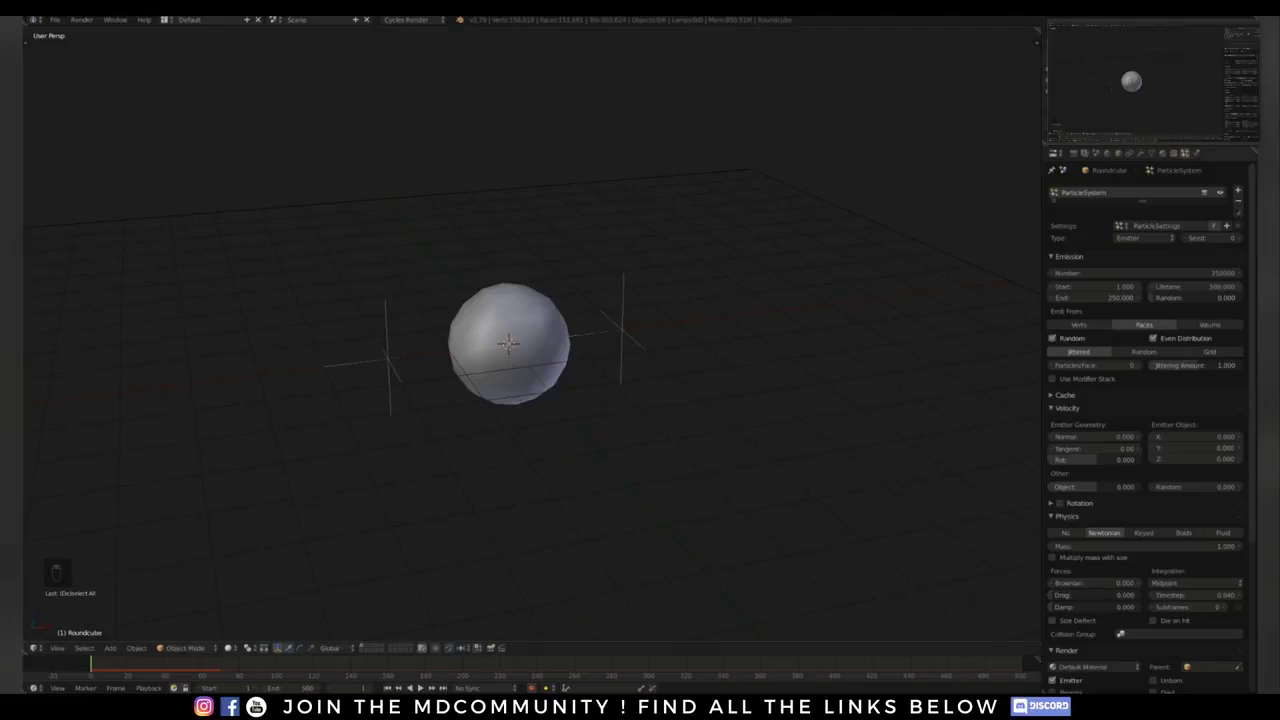
Step: Set both the Drag and Damp forces in the particle physics to 0.015
{"action": "left_click", "coordinate": [1095, 595]}
{"action": "key", "text": "Tab"}
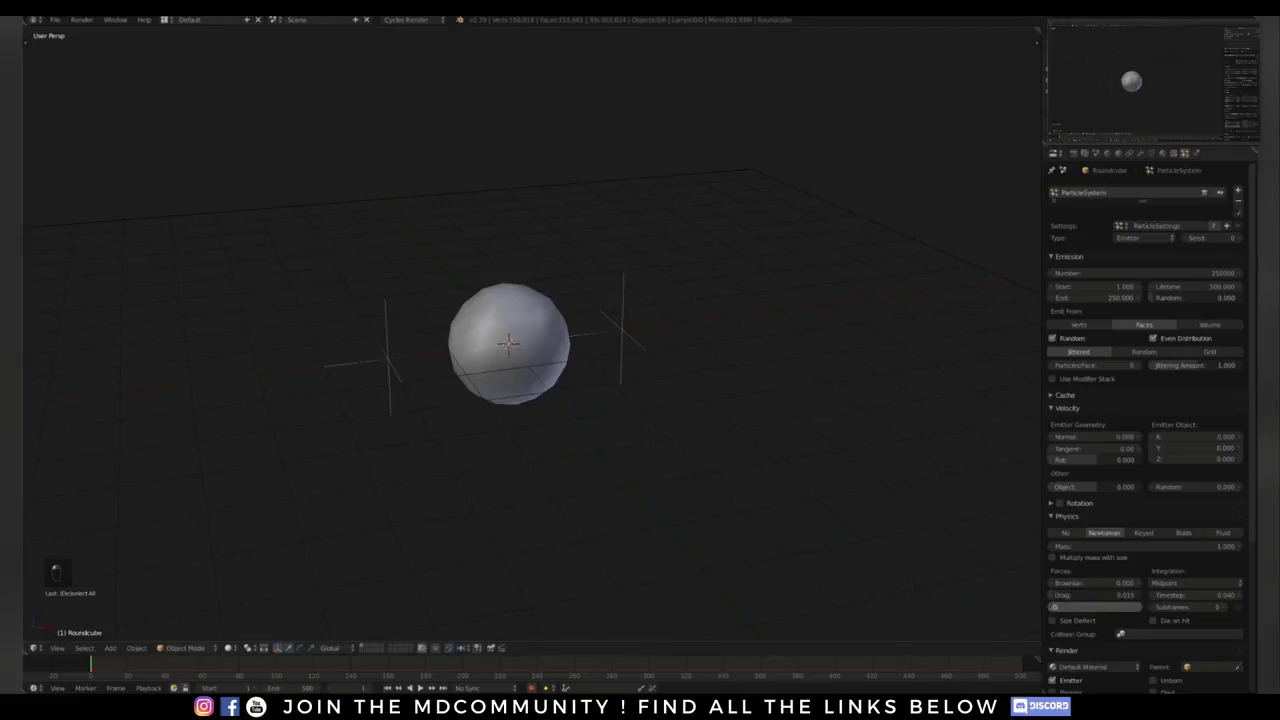
{"action": "type", "text": "0.015"}
{"action": "key", "text": "Return"}
Step: Play the damped particle simulation, examine the cloud from another angle, and return to the first frame
{"action": "key", "text": "alt+a"}
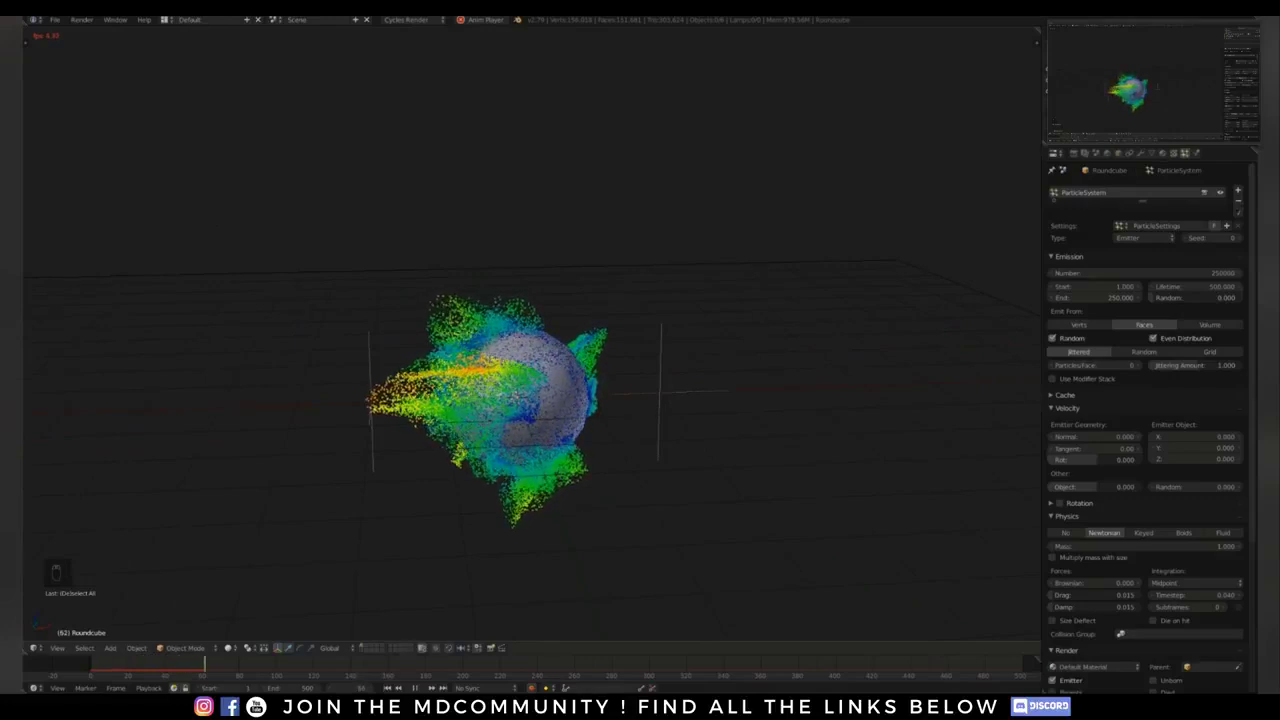
{"action": "key", "text": "alt+a"}
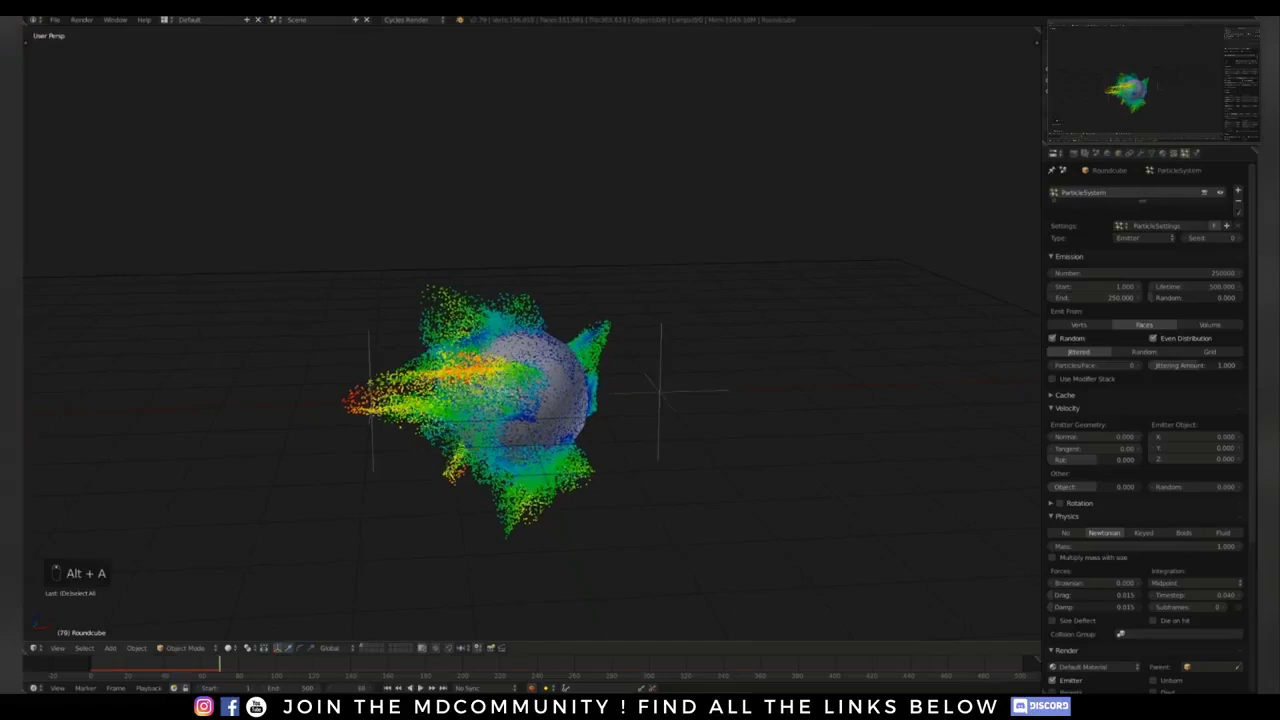
{"action": "middle_click_drag", "start_coordinate": [560, 420], "coordinate": [530, 410]}
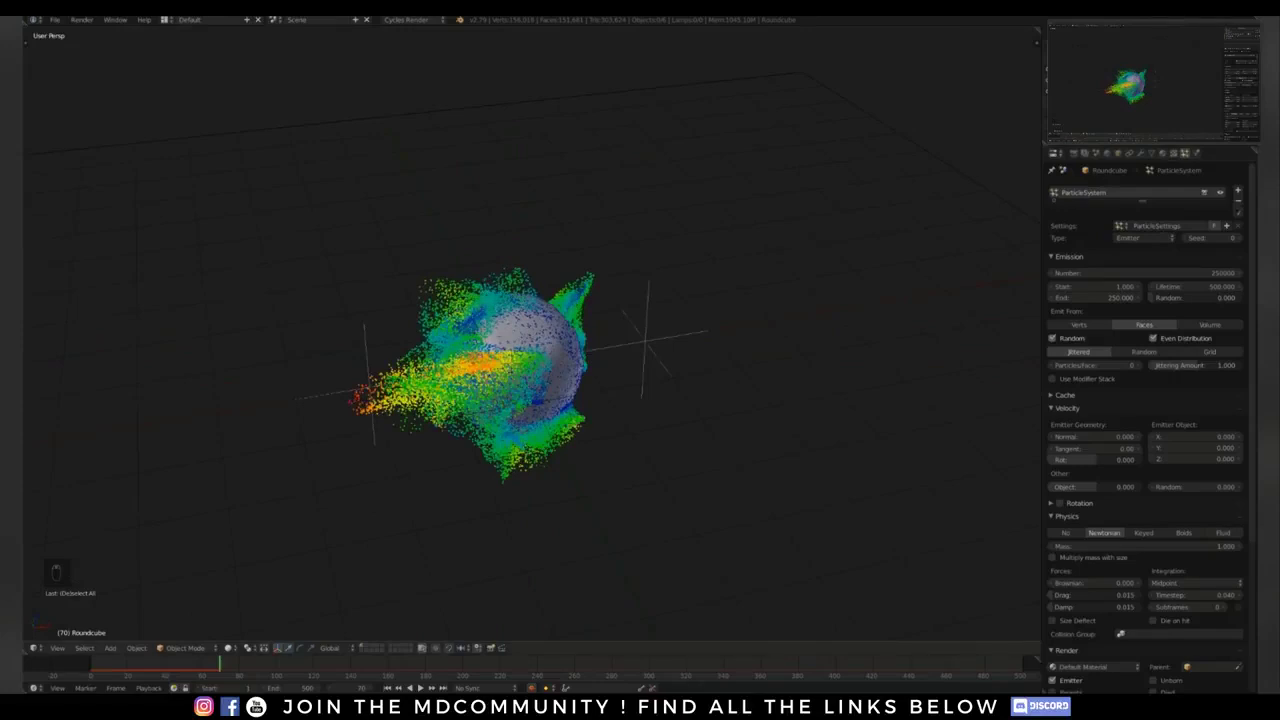
{"action": "key", "text": "shift+Down"}
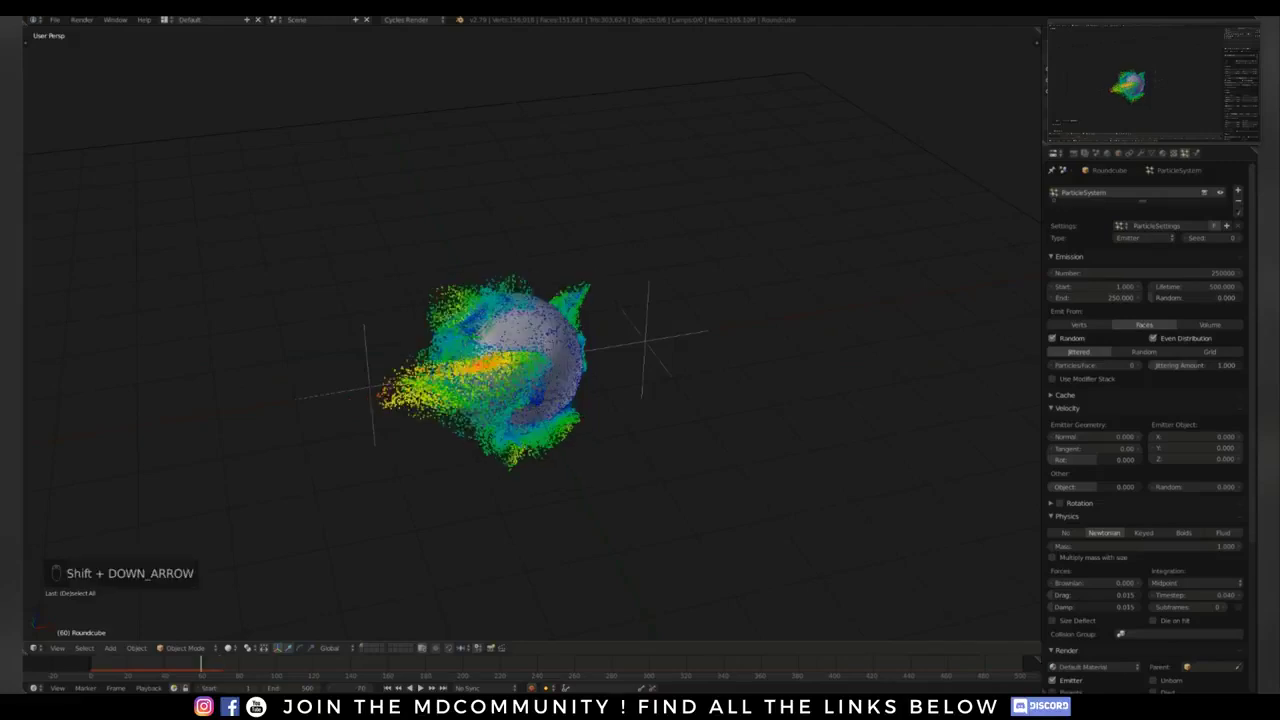
{"action": "key", "text": "shift+Left"}
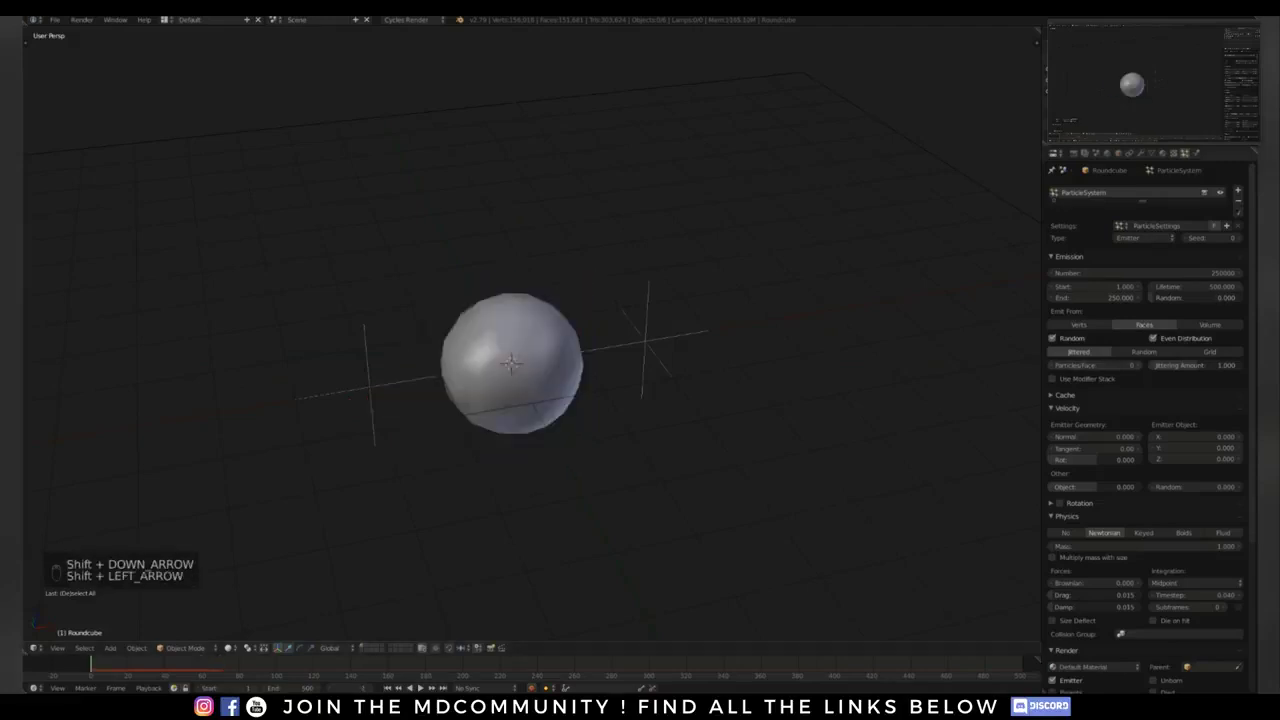
Step: Switch the particle physics type to Fluid and briefly test the simulation before returning to the first frame
{"action": "key", "text": "alt+a"}
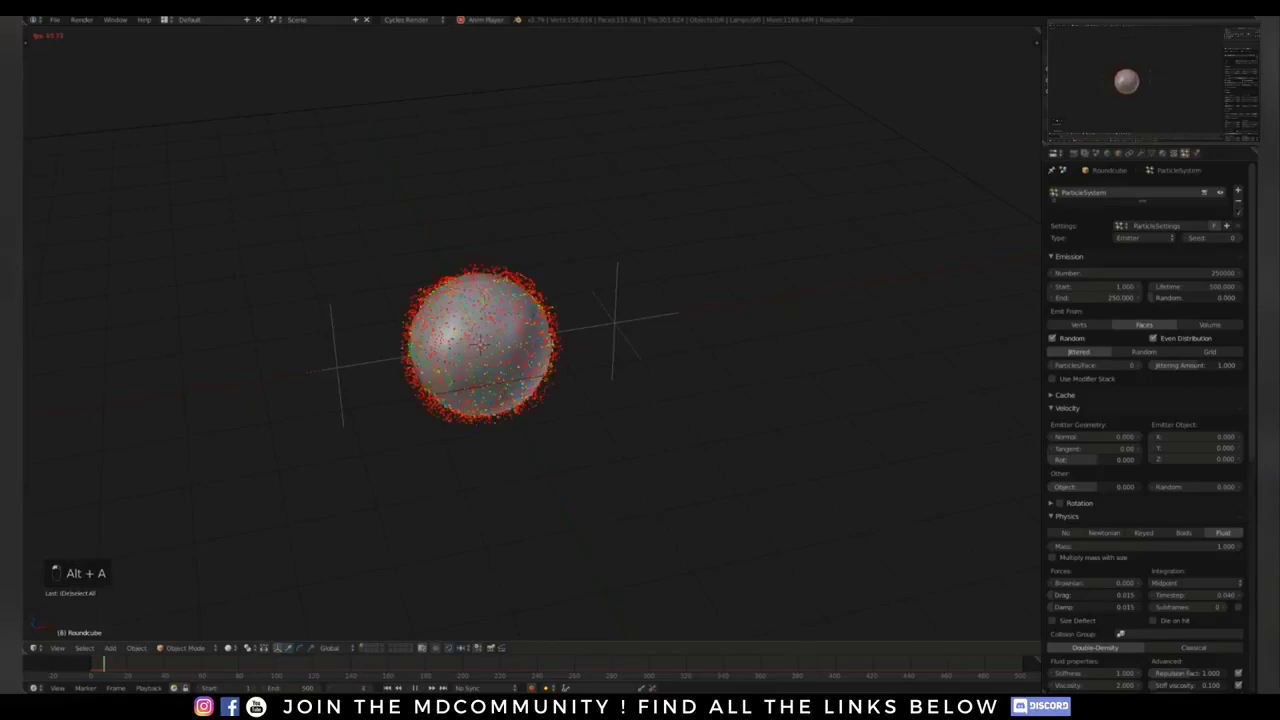
{"action": "key", "text": "alt+a"}
{"action": "key", "text": "shift+Left"}
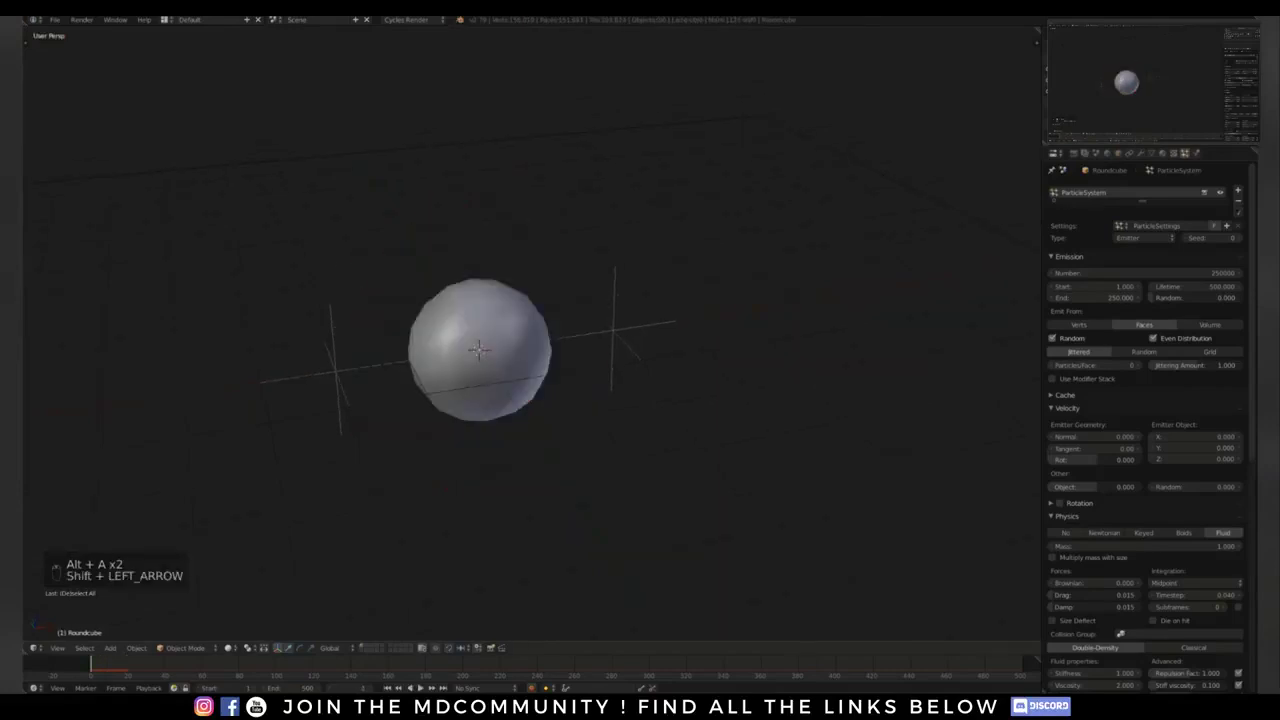
Step: Review the fluid physics properties, play the fluid particles from the first frame, and rewind the animation
{"action": "scroll", "coordinate": [1145, 420], "scroll_direction": "down", "scroll_amount": 6}
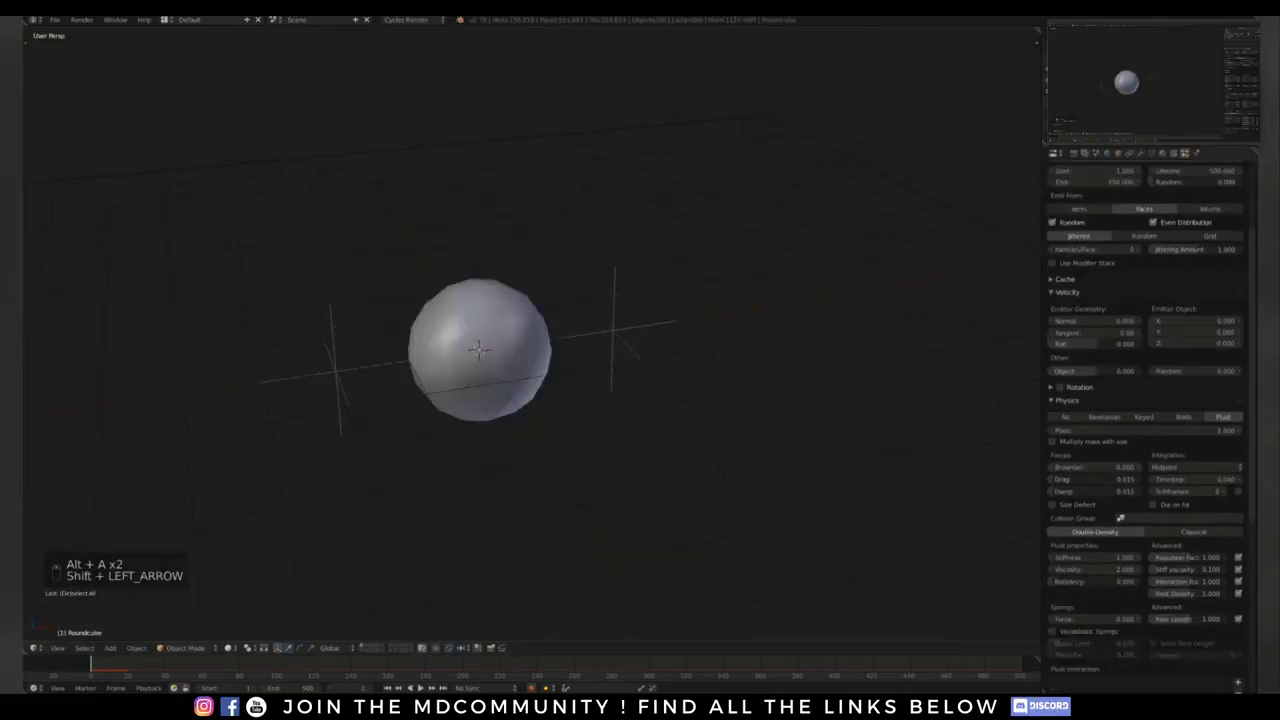
{"action": "scroll", "coordinate": [1145, 420], "scroll_direction": "down", "scroll_amount": 2}
{"action": "middle_click_drag", "start_coordinate": [530, 350], "coordinate": [600, 345]}
{"action": "scroll", "coordinate": [600, 345], "scroll_direction": "up", "scroll_amount": 2}
{"action": "key", "text": "alt+a"}
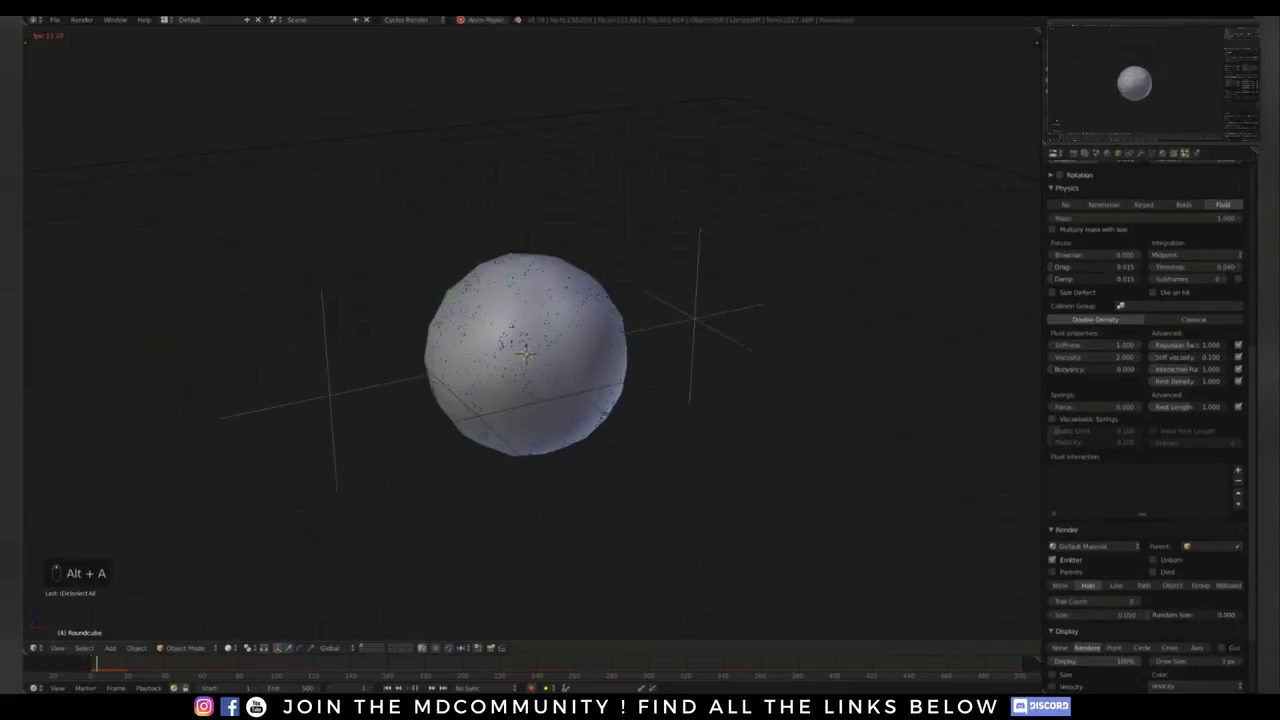
{"action": "key", "text": "alt+a"}
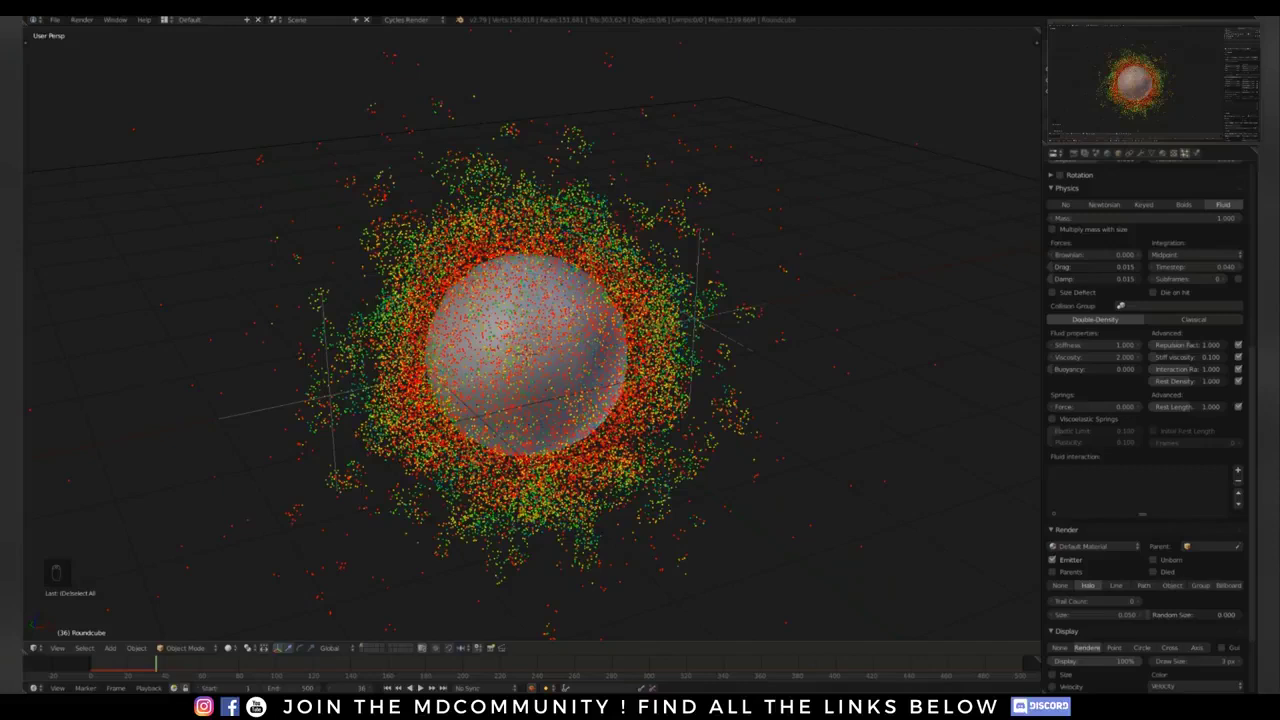
{"action": "key", "text": "shift+Left"}
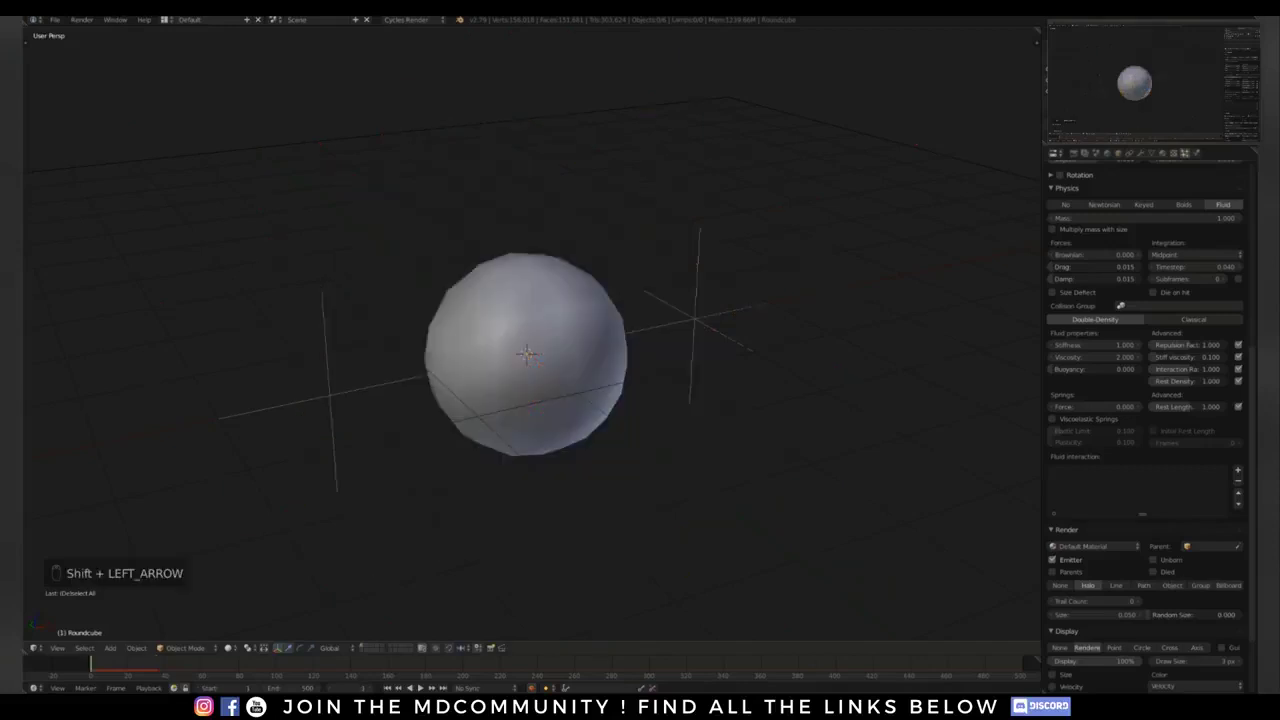
Step: Set the render size of the round cube's particles to 0.015
{"action": "left_click", "coordinate": [1095, 615]}
{"action": "type", "text": "0.015"}
{"action": "key", "text": "Return"}
{"action": "scroll", "coordinate": [500, 376], "scroll_direction": "down", "scroll_amount": 2}
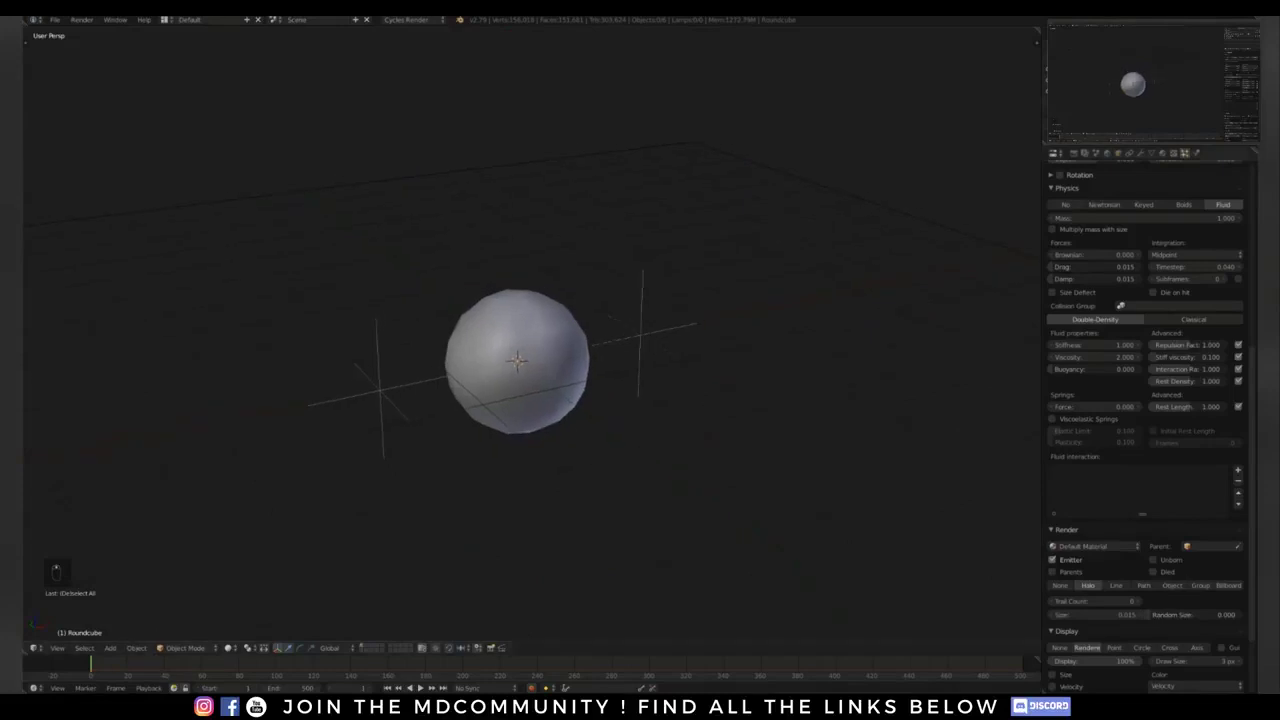
Step: Play the fluid simulation with the smaller particles, stop it partway, and examine the clumps from several angles
{"action": "key", "text": "alt+a"}
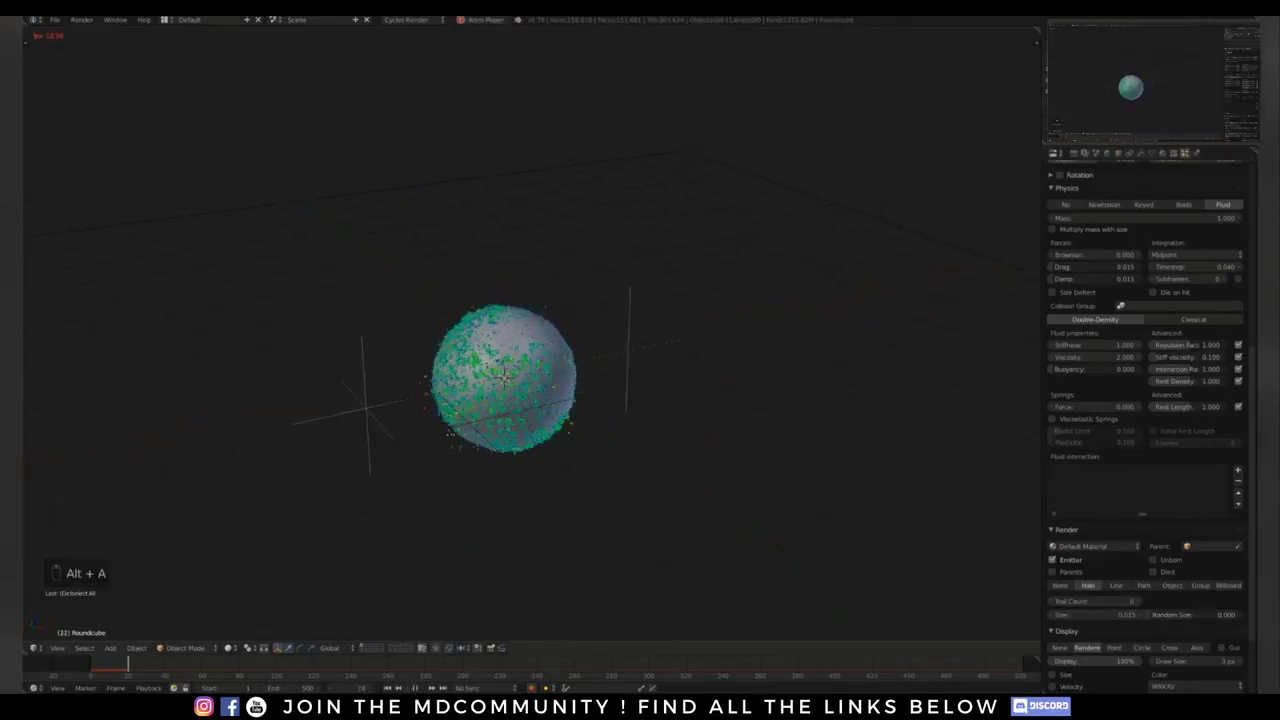
{"action": "middle_click_drag", "start_coordinate": [560, 400], "coordinate": [500, 345]}
{"action": "scroll", "coordinate": [525, 365], "scroll_direction": "up", "scroll_amount": 2}
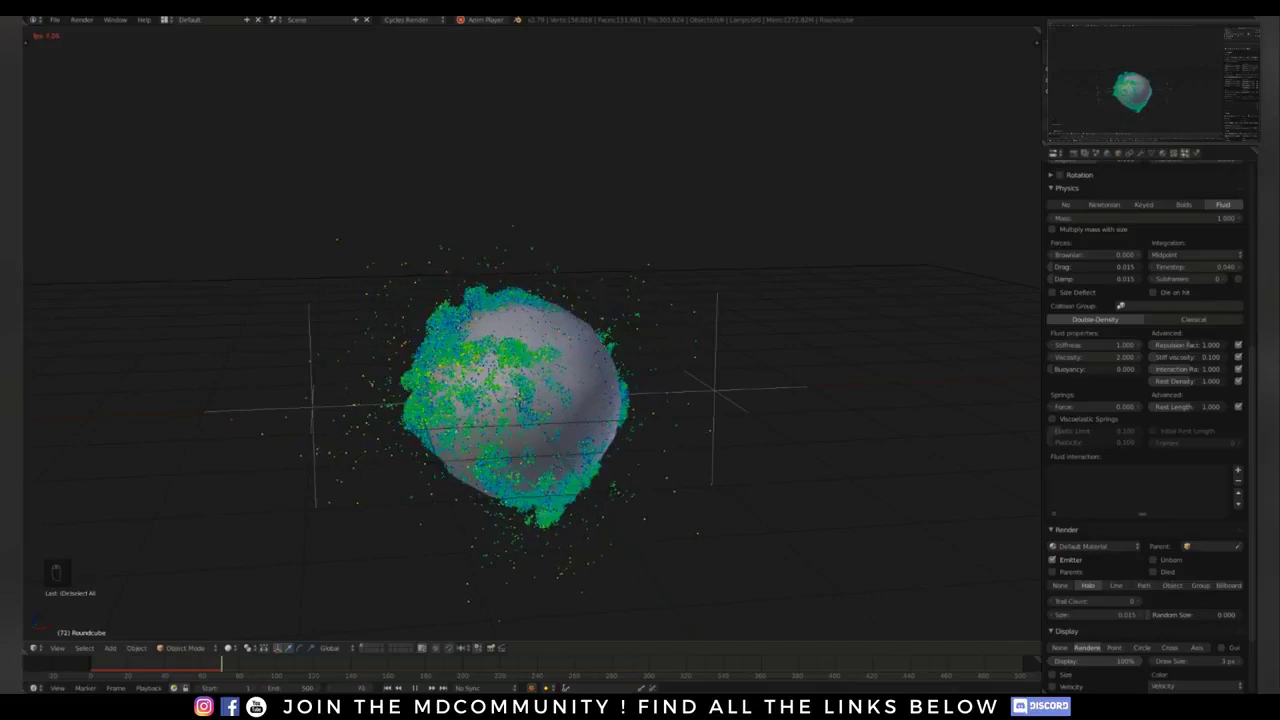
{"action": "key", "text": "alt+a"}
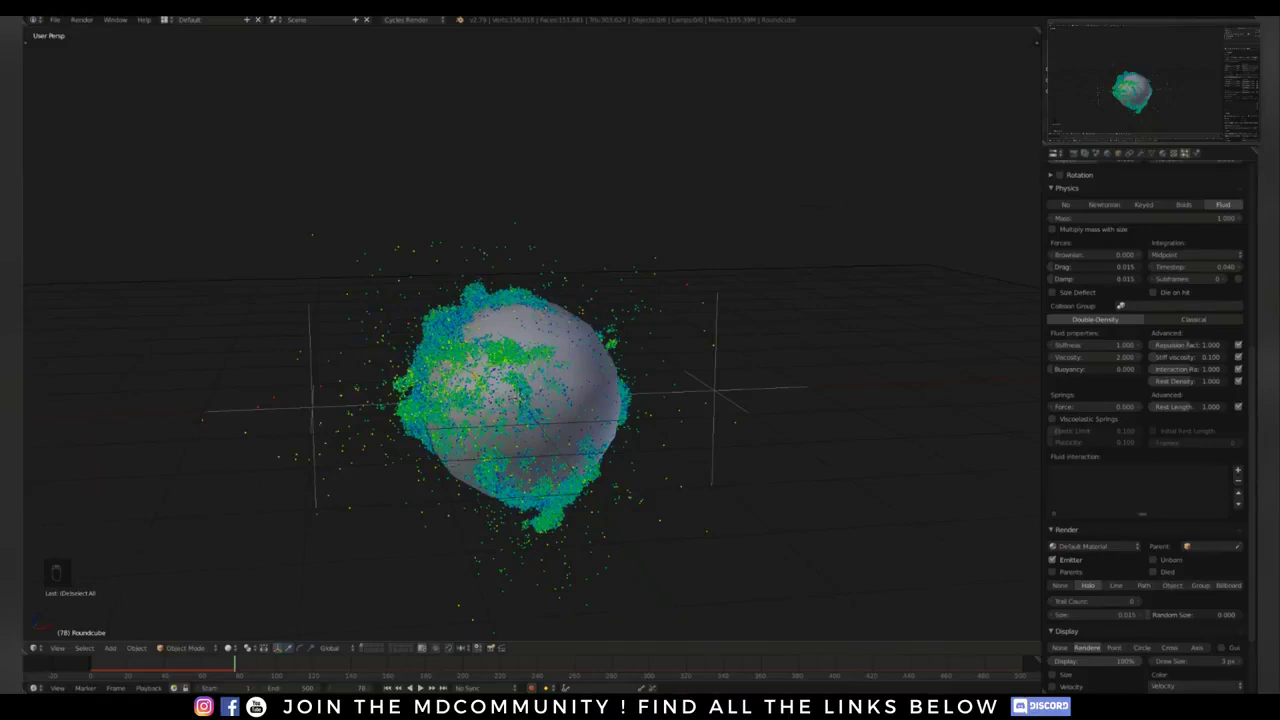
{"action": "middle_click_drag", "start_coordinate": [520, 380], "coordinate": [530, 435]}
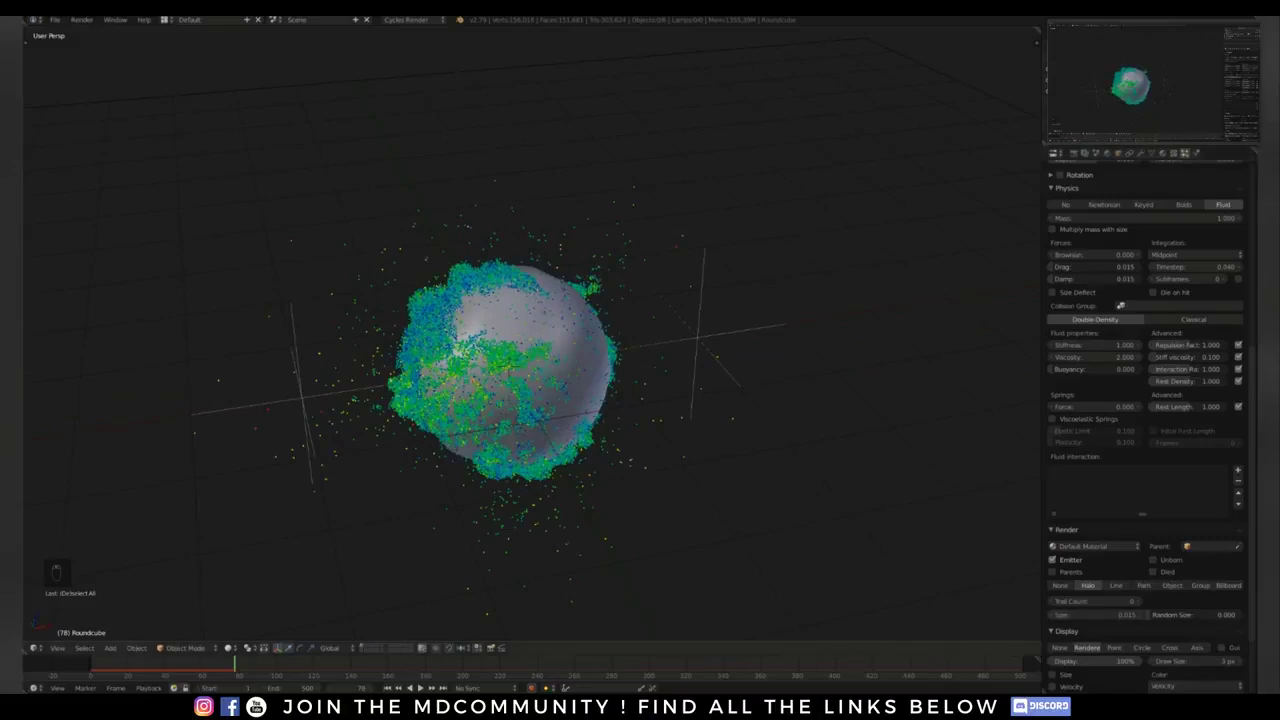
Step: Set the number of emitted particles to 200000
{"action": "scroll", "coordinate": [1145, 420], "scroll_direction": "up", "scroll_amount": 8}
{"action": "left_click", "coordinate": [1145, 273]}
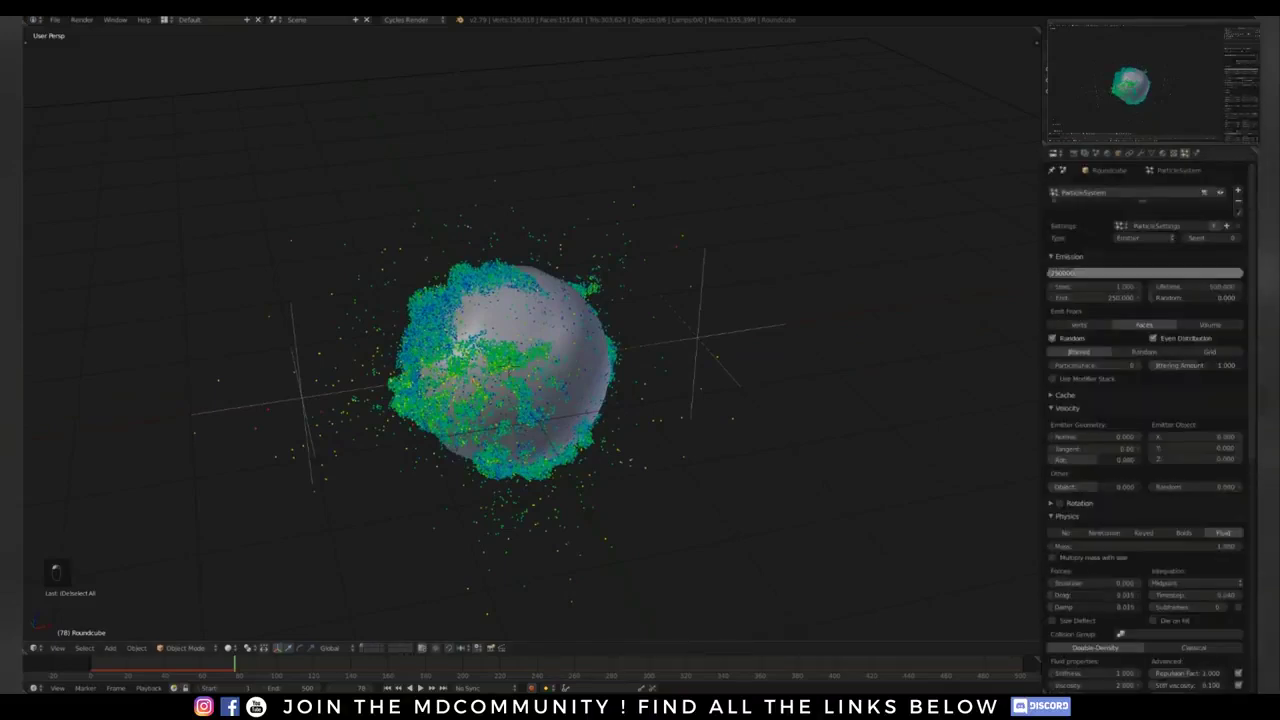
{"action": "type", "text": "200"}
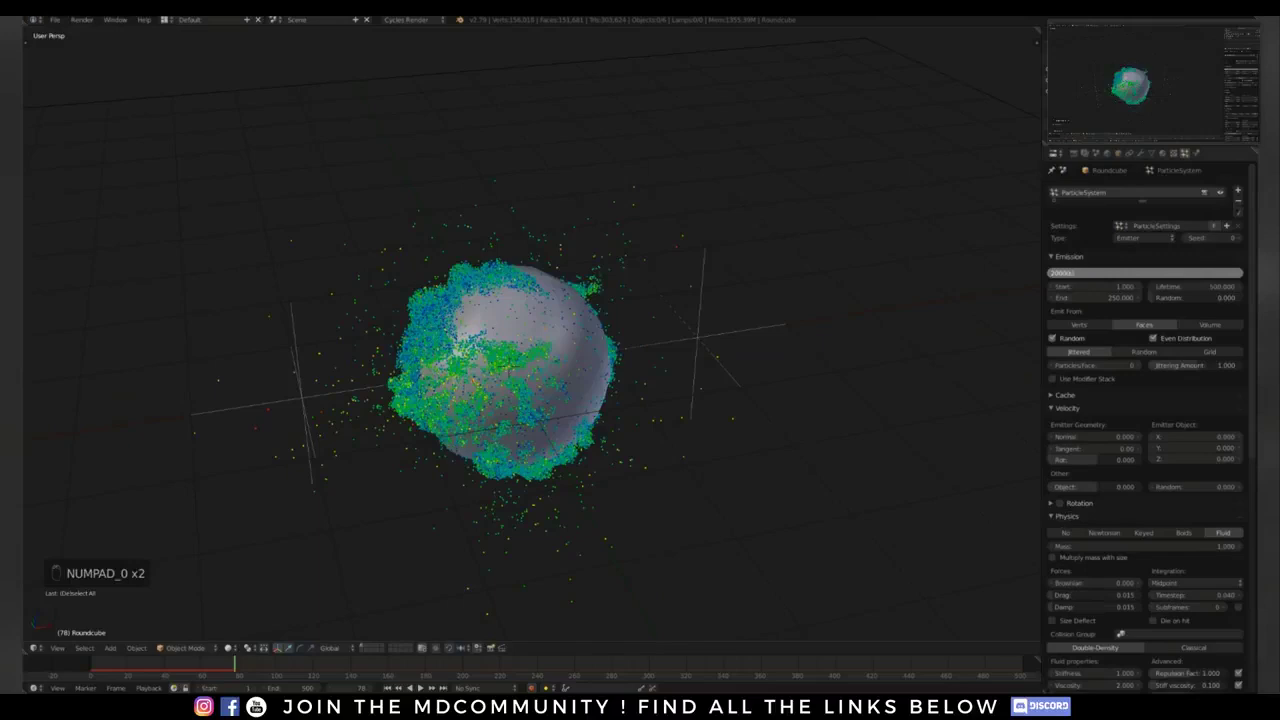
{"action": "key", "text": "Return"}
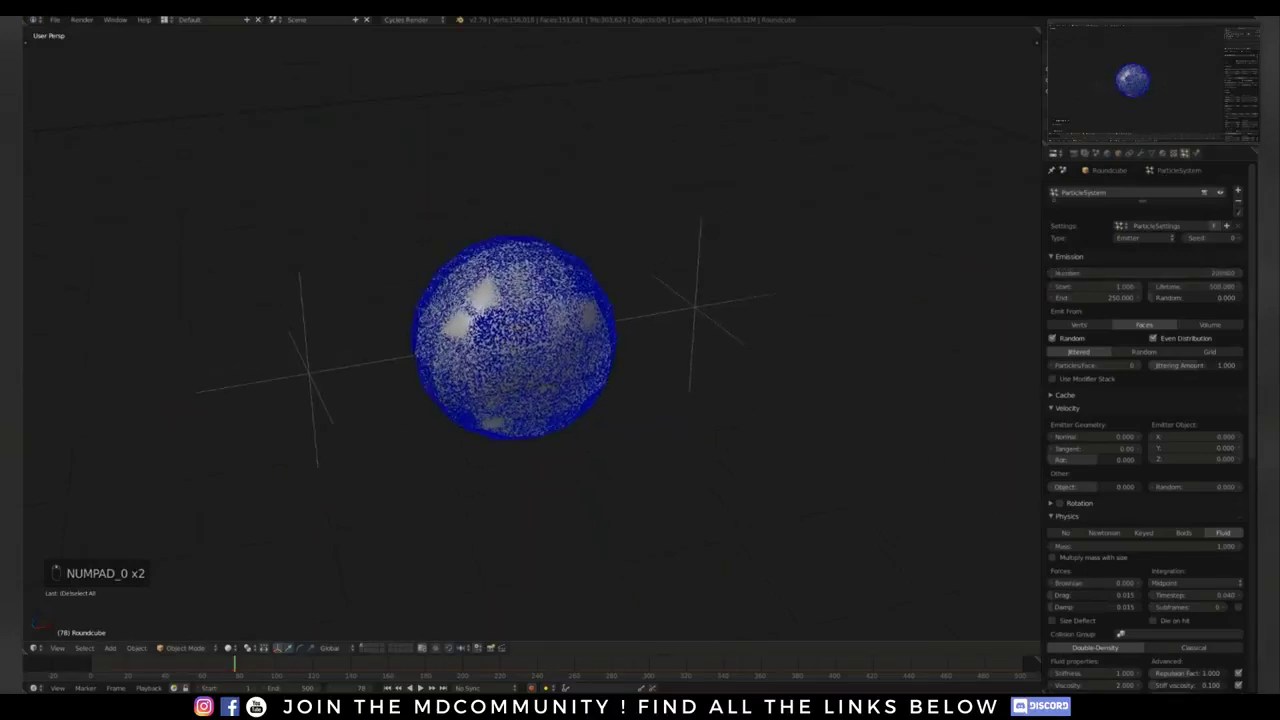
Step: Play the simulation from the first frame, examine the fluid clumps around the sphere, and rewind it
{"action": "key", "text": "shift+Left"}
{"action": "key", "text": "alt+a"}
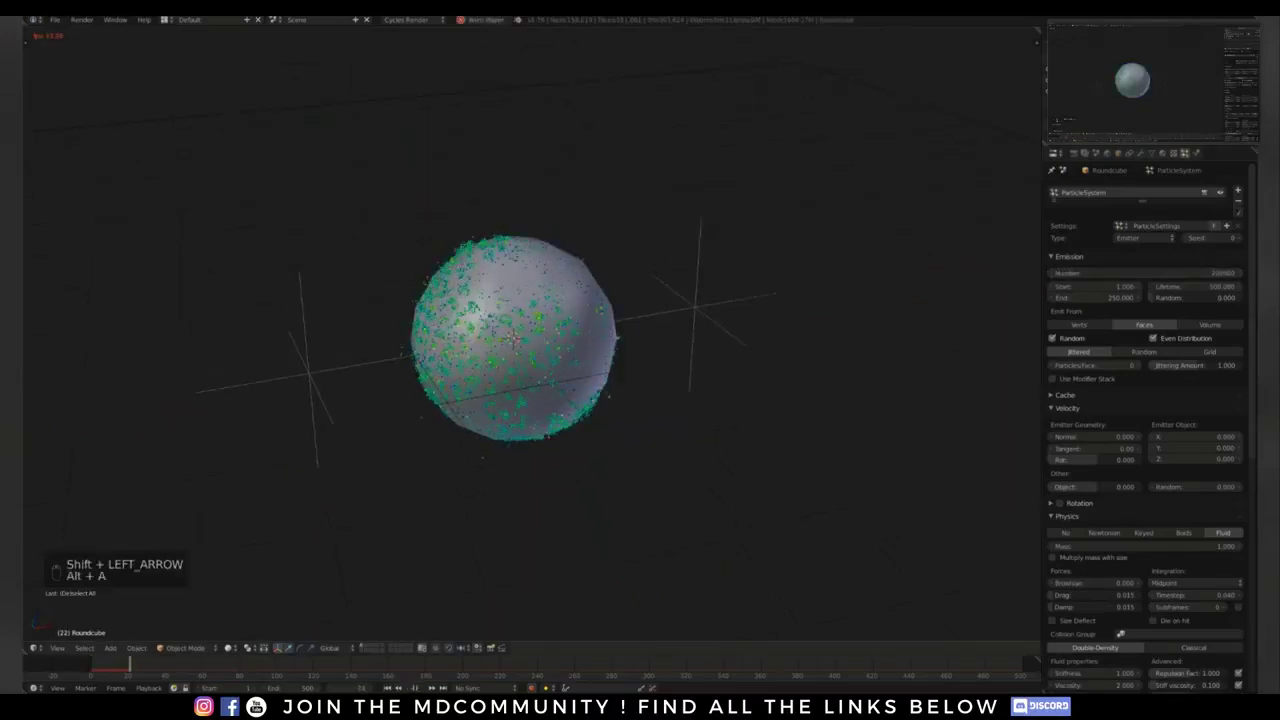
{"action": "mouse_move", "coordinate": [600, 355]}
{"action": "middle_mouse_down"}
{"action": "mouse_move", "coordinate": [598, 330]}
{"action": "mouse_move", "coordinate": [600, 356]}
{"action": "middle_mouse_up"}
{"action": "scroll", "coordinate": [598, 330], "scroll_direction": "up", "scroll_amount": 1}
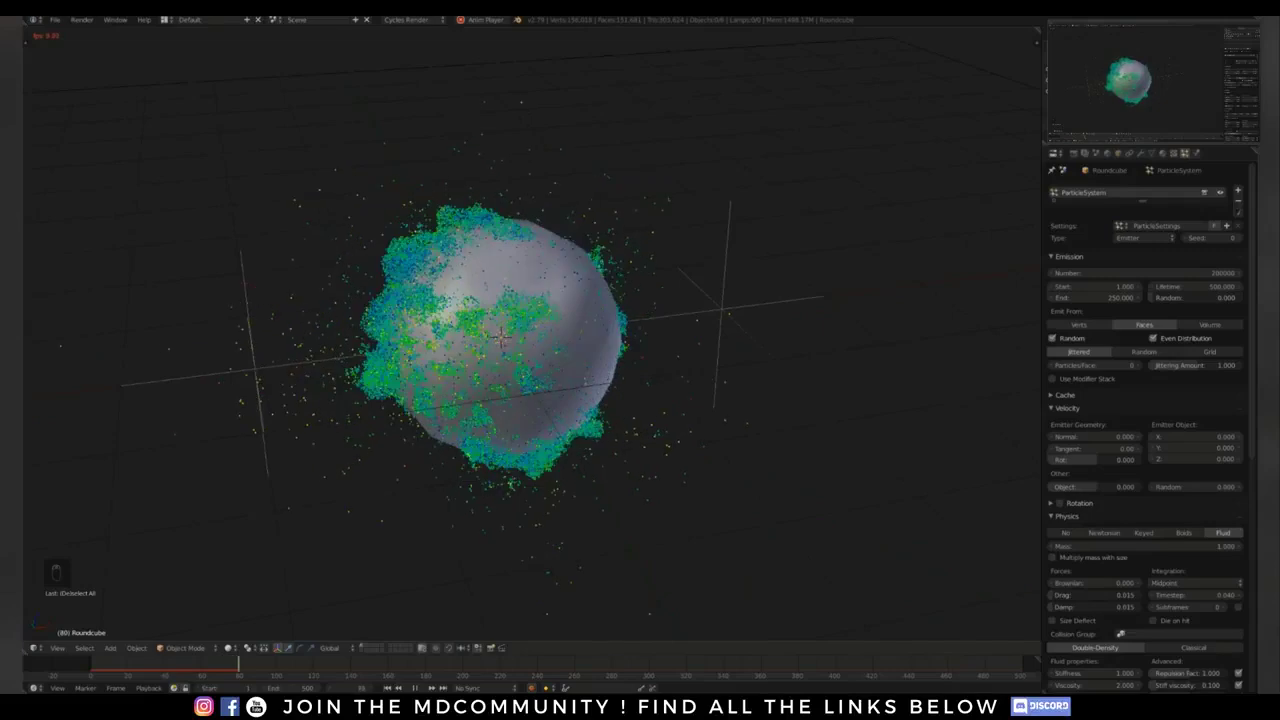
{"action": "scroll", "coordinate": [600, 356], "scroll_direction": "down", "scroll_amount": 1}
{"action": "mouse_move", "coordinate": [600, 356]}
{"action": "middle_mouse_down"}
{"action": "mouse_move", "coordinate": [588, 370]}
{"action": "mouse_move", "coordinate": [587, 352]}
{"action": "middle_mouse_up"}
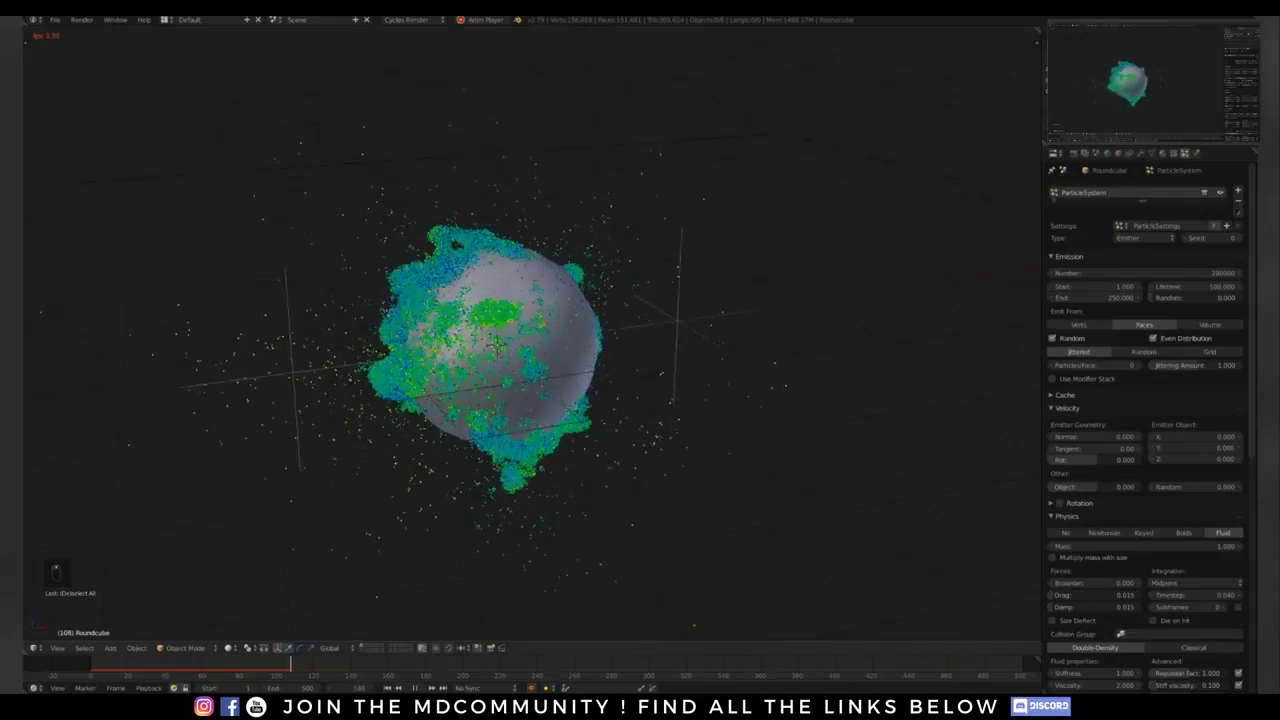
{"action": "key", "text": "alt+a"}
{"action": "key", "text": "shift+Left"}
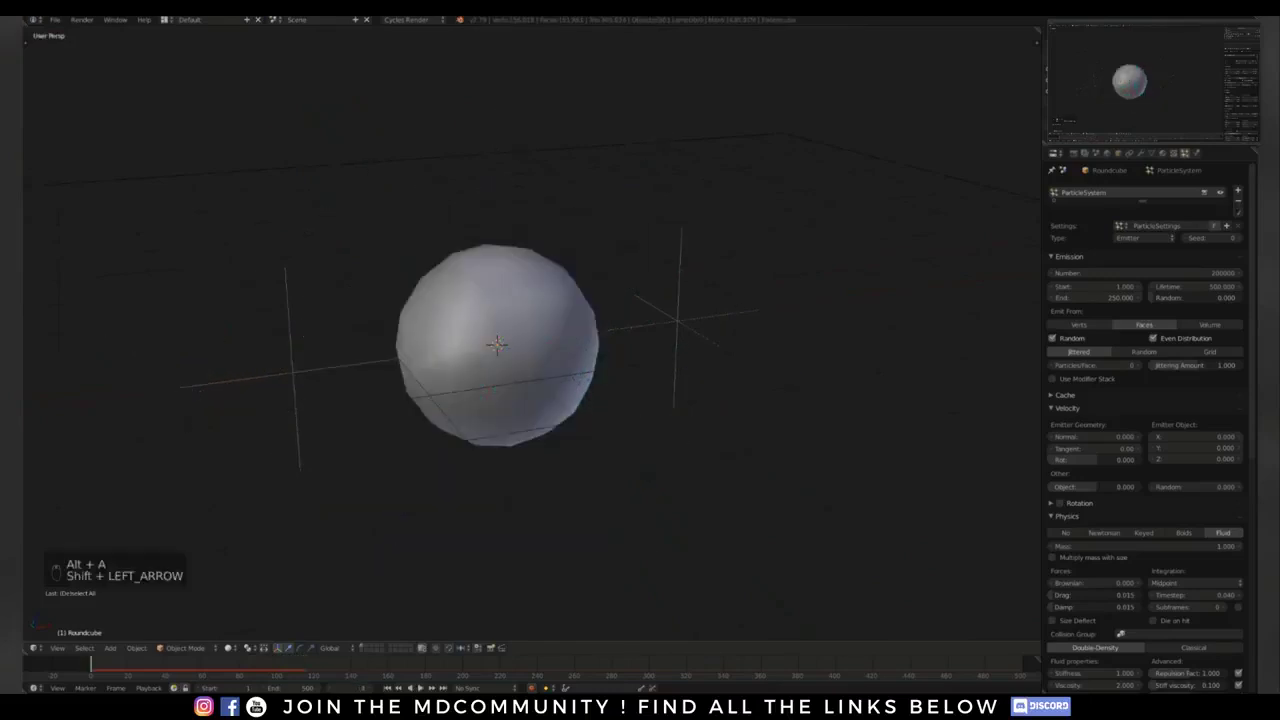
Step: Set the turbulence field on the negative X side of the sphere to strength 2.5 and size 2.25
{"action": "right_click", "coordinate": [293, 372]}
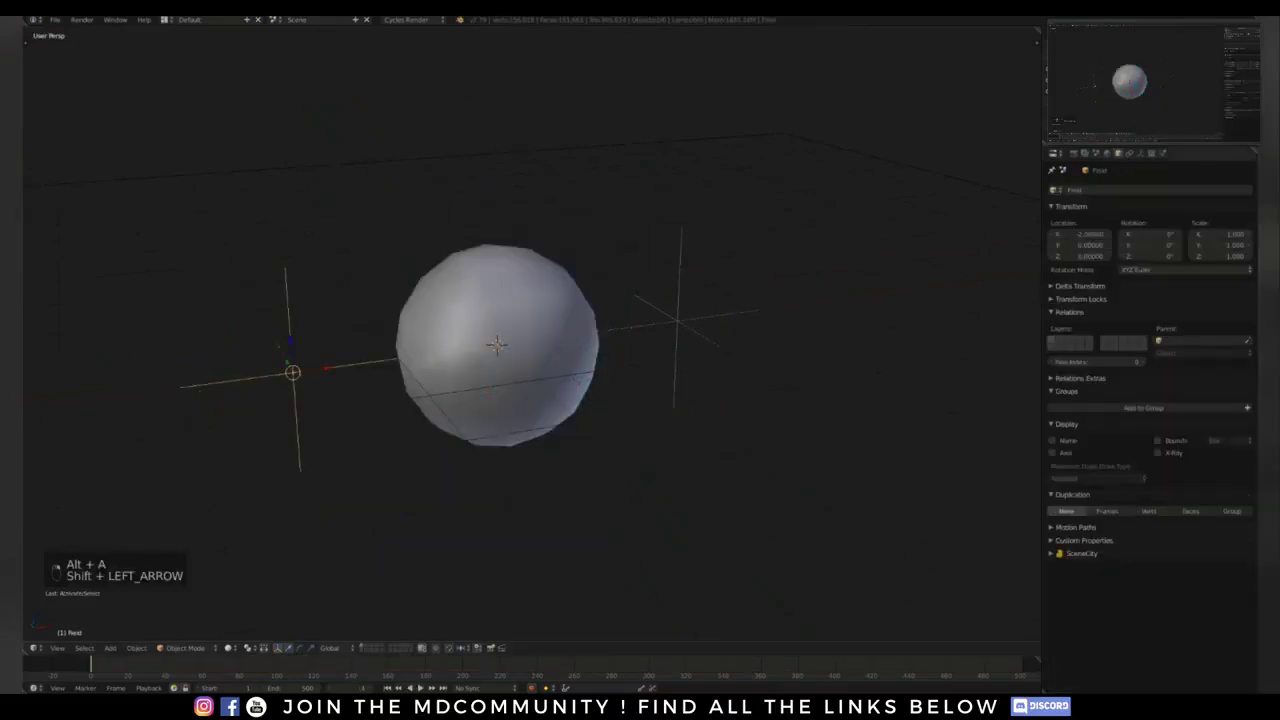
{"action": "left_click", "coordinate": [1162, 153]}
{"action": "middle_click_drag", "start_coordinate": [497, 345], "coordinate": [508, 335]}
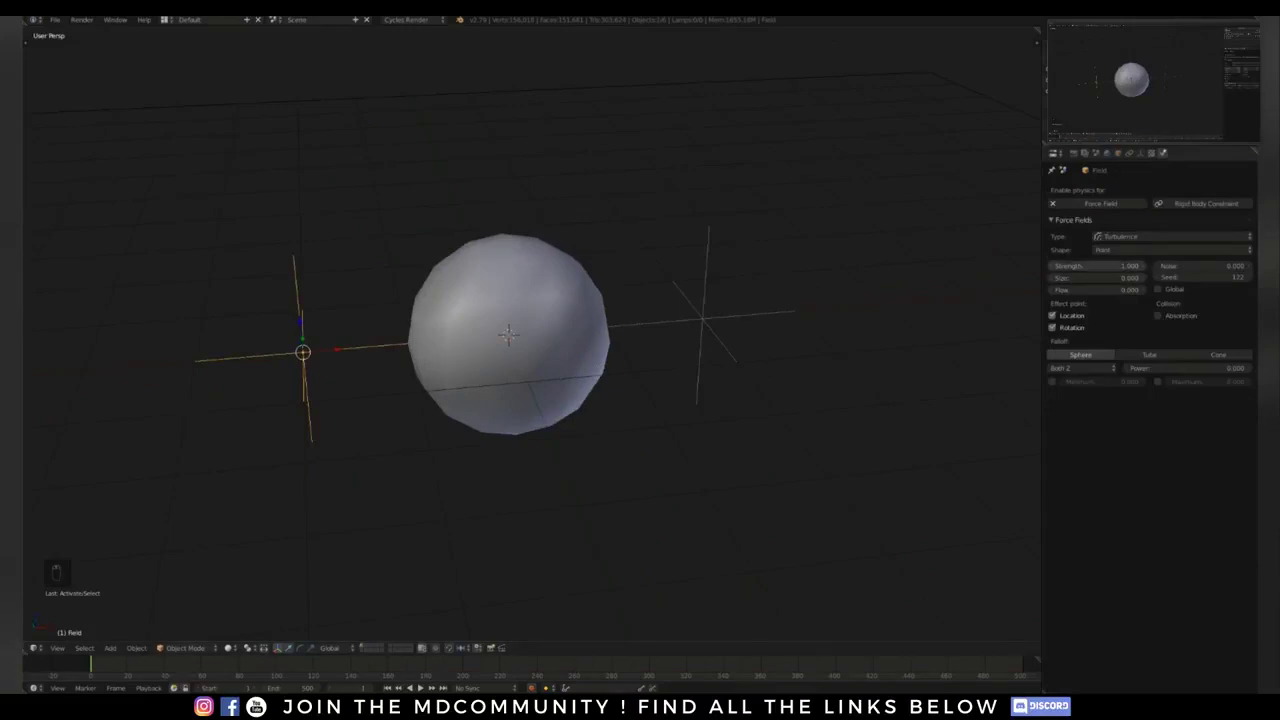
{"action": "left_click", "coordinate": [1100, 266]}
{"action": "type", "text": "2.5"}
{"action": "key", "text": "Tab"}
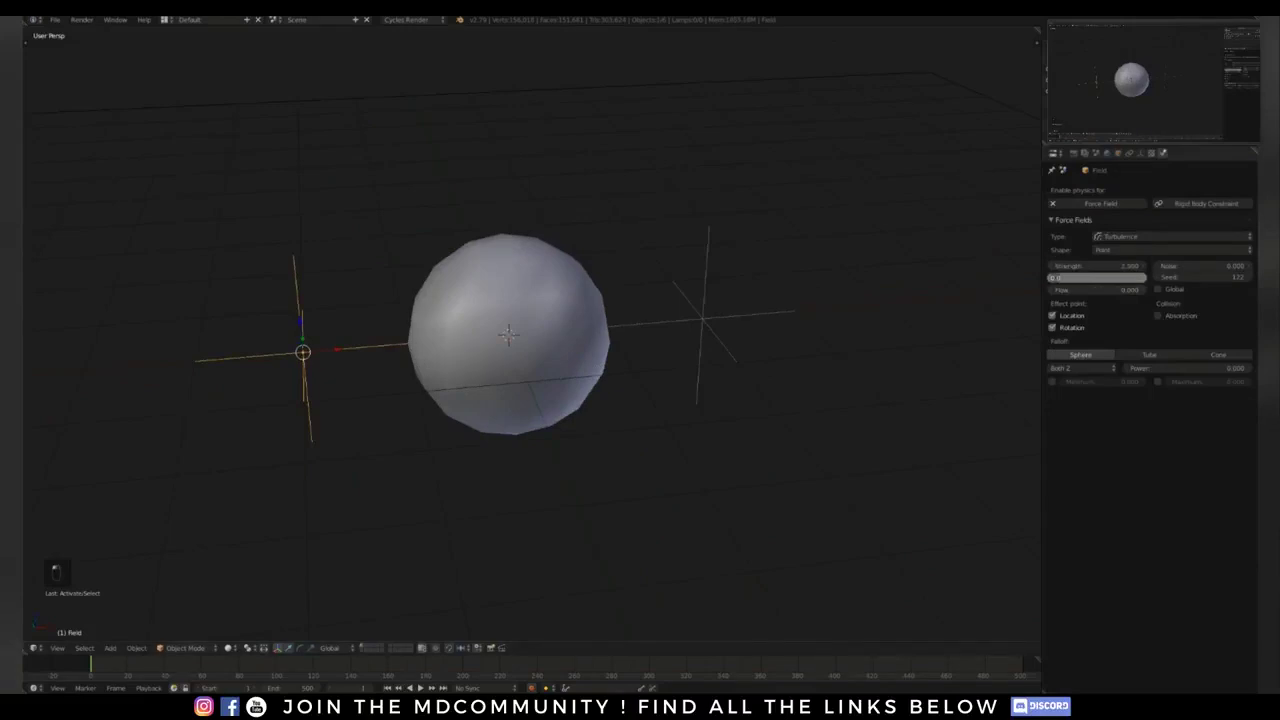
{"action": "type", "text": "25"}
{"action": "key", "text": "Return"}
Step: Examine the placement of both turbulence fields around the sphere in top and perspective views
{"action": "scroll", "coordinate": [650, 300], "scroll_direction": "down", "scroll_amount": 2}
{"action": "middle_click_drag", "start_coordinate": [650, 300], "coordinate": [625, 420]}
{"action": "scroll", "coordinate": [625, 420], "scroll_direction": "down", "scroll_amount": 1}
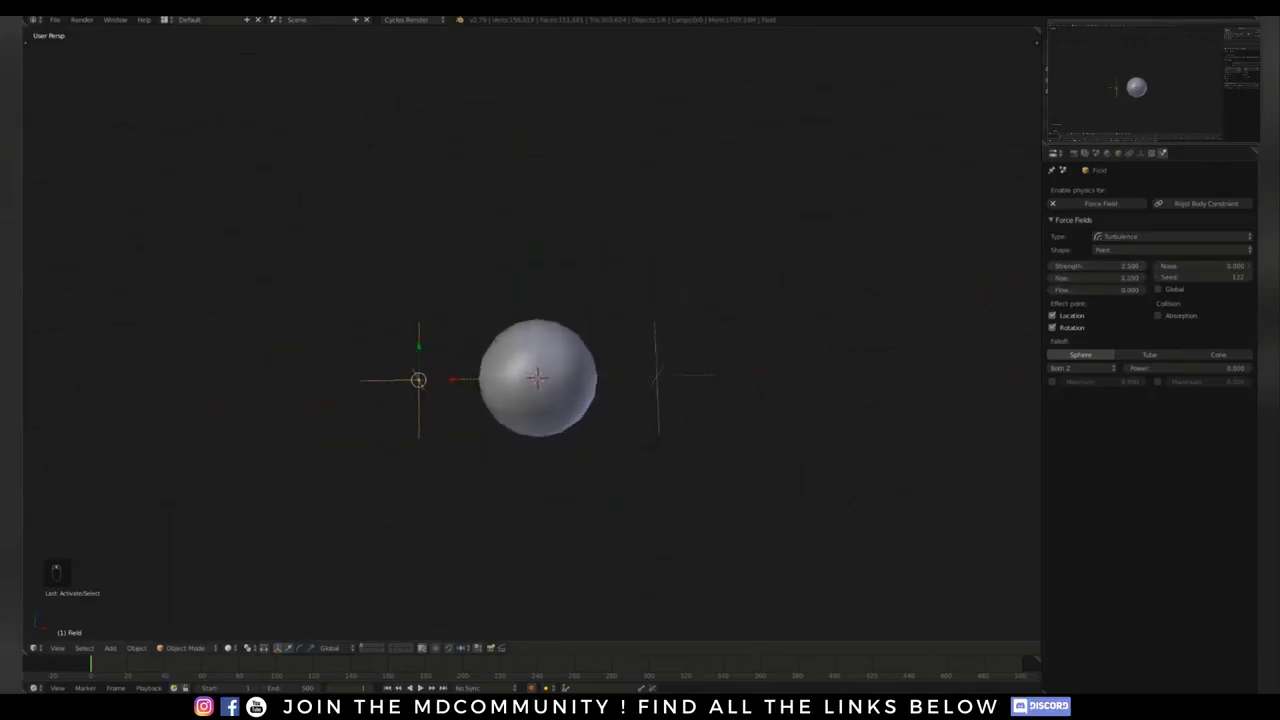
{"action": "key", "text": "KP_7"}
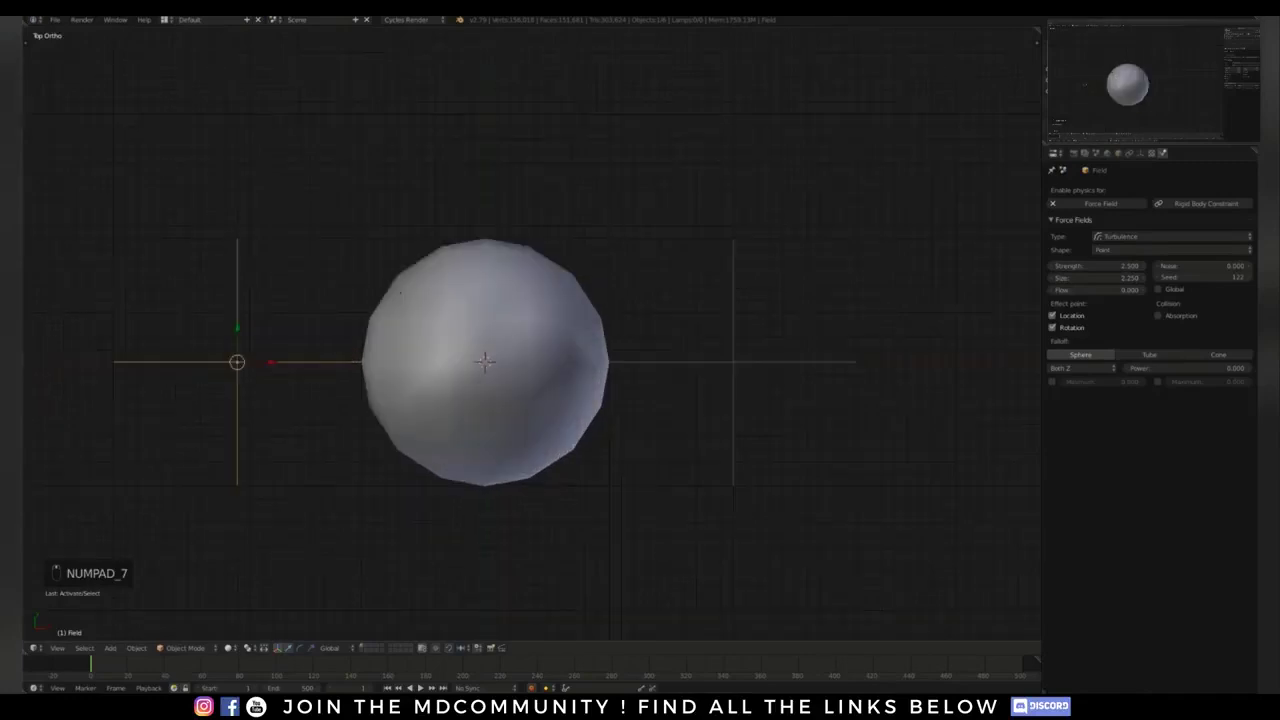
{"action": "scroll", "coordinate": [560, 361], "scroll_direction": "down", "scroll_amount": 6}
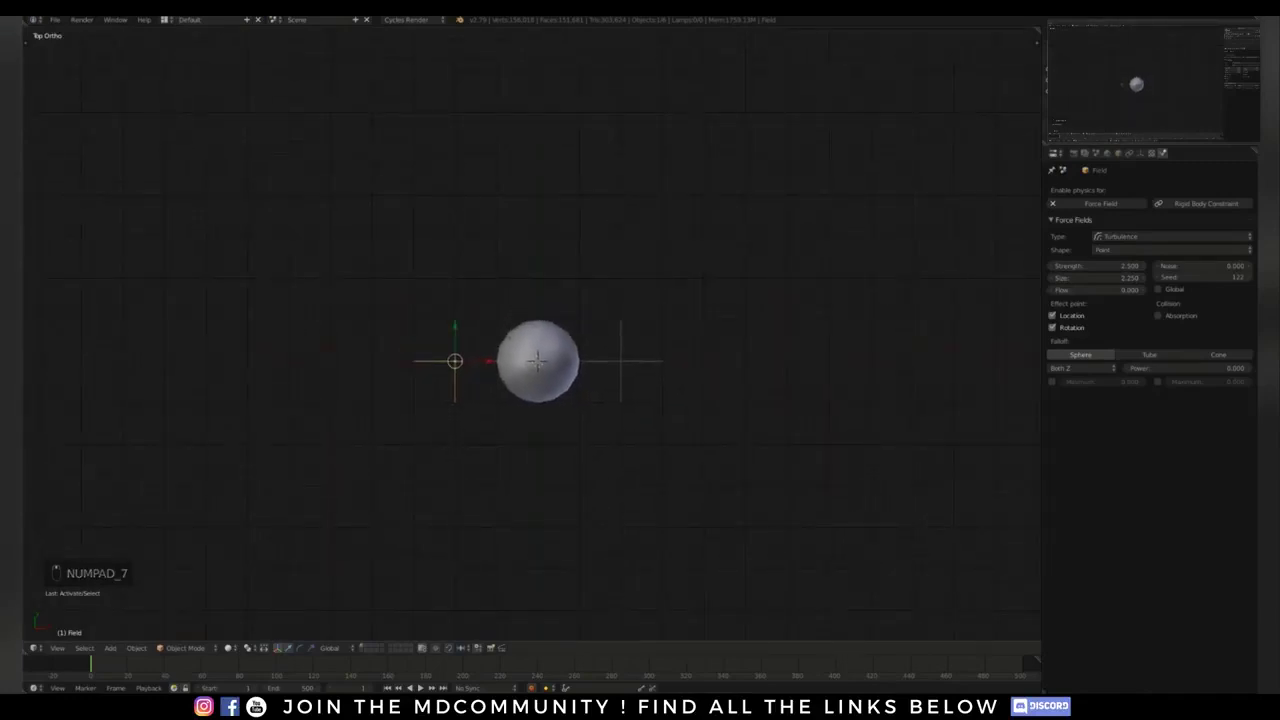
{"action": "mouse_move", "coordinate": [537, 361]}
{"action": "middle_mouse_down"}
{"action": "mouse_move", "coordinate": [560, 355]}
{"action": "mouse_move", "coordinate": [546, 344]}
{"action": "mouse_move", "coordinate": [530, 372]}
{"action": "middle_mouse_up"}
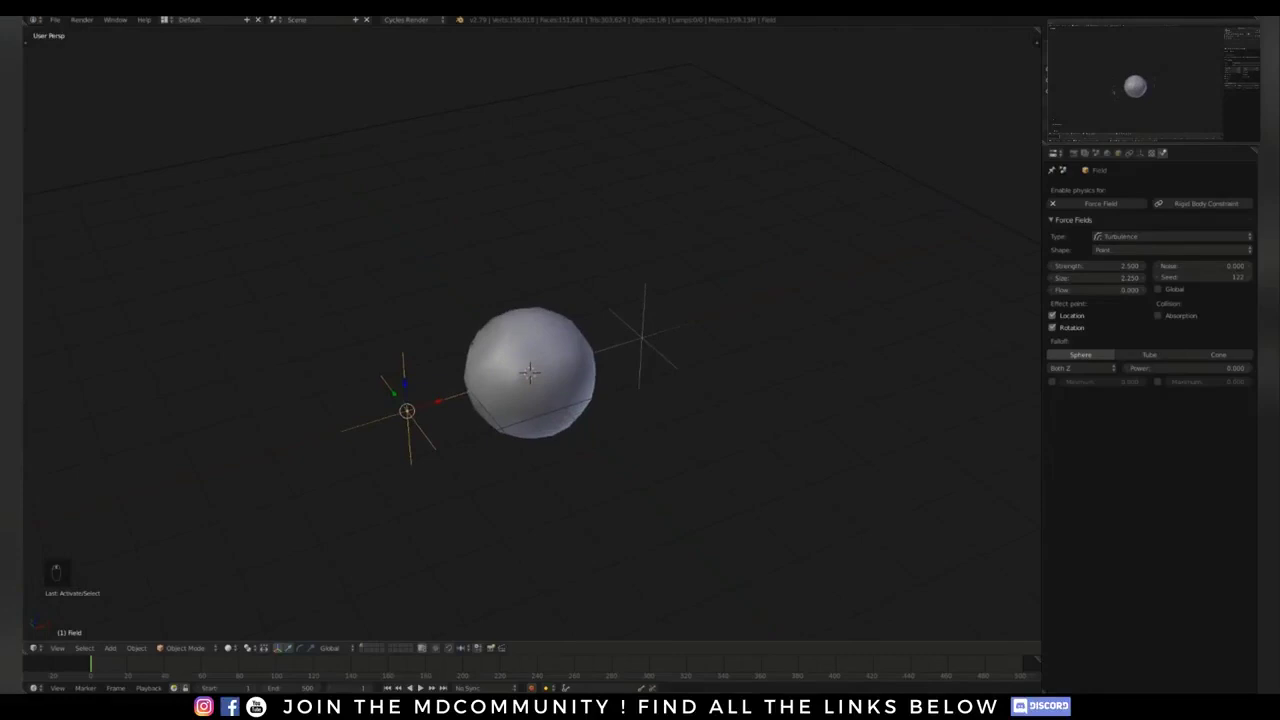
Step: Apply the Flatty Light theme preset in the user preferences and close them
{"action": "key", "text": "ctrl+alt+u"}
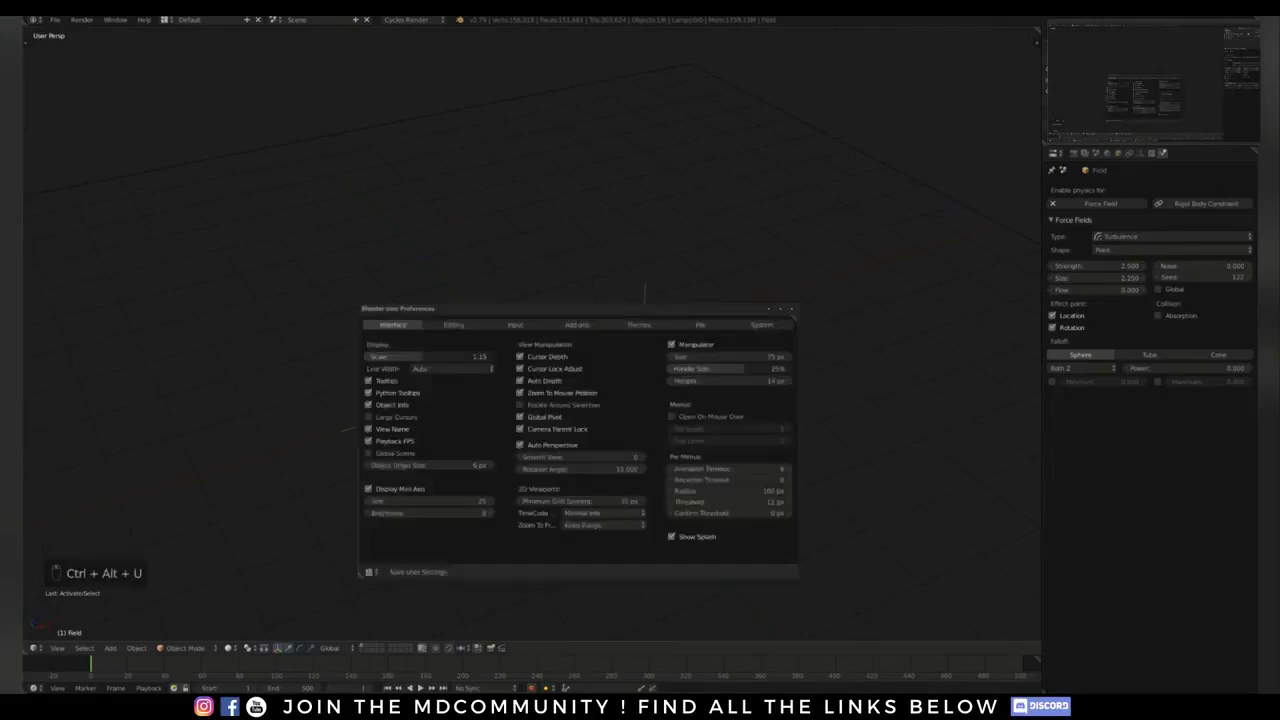
{"action": "left_click", "coordinate": [632, 325]}
{"action": "left_click", "coordinate": [393, 356]}
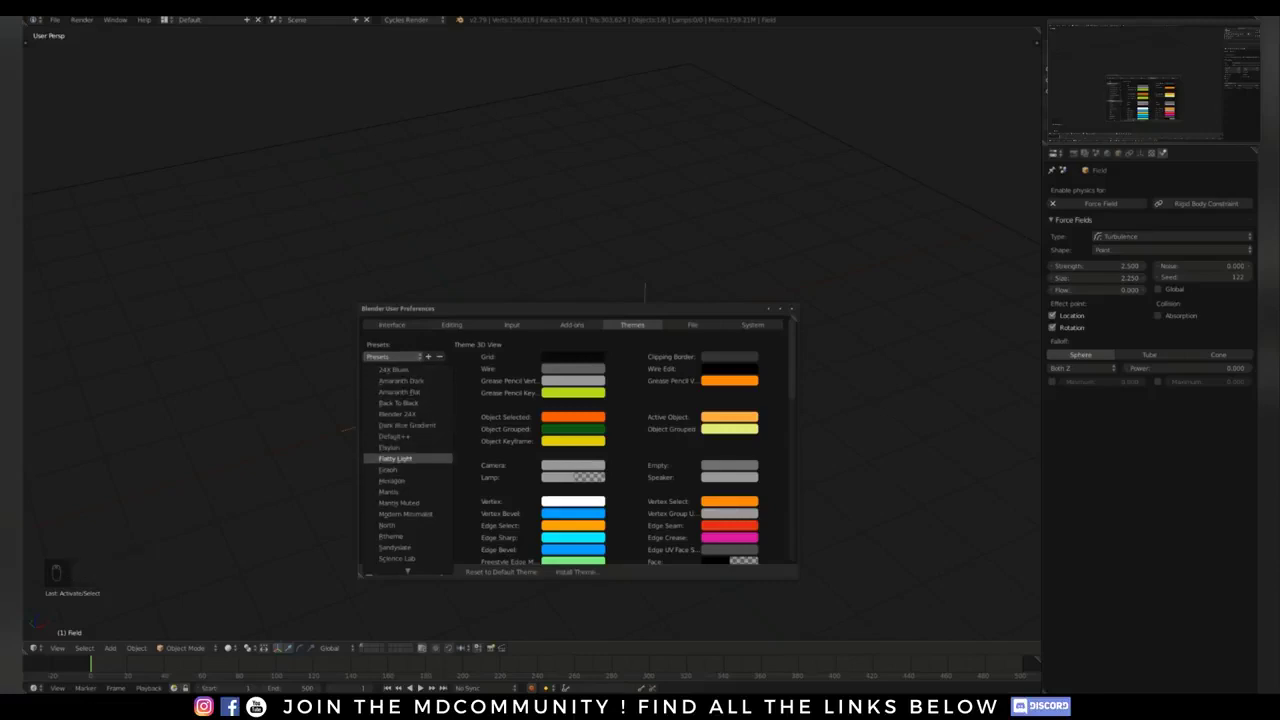
{"action": "left_click", "coordinate": [395, 458]}
{"action": "left_click", "coordinate": [791, 309]}
{"action": "middle_click_drag", "start_coordinate": [600, 400], "coordinate": [626, 309], "text": "shift"}
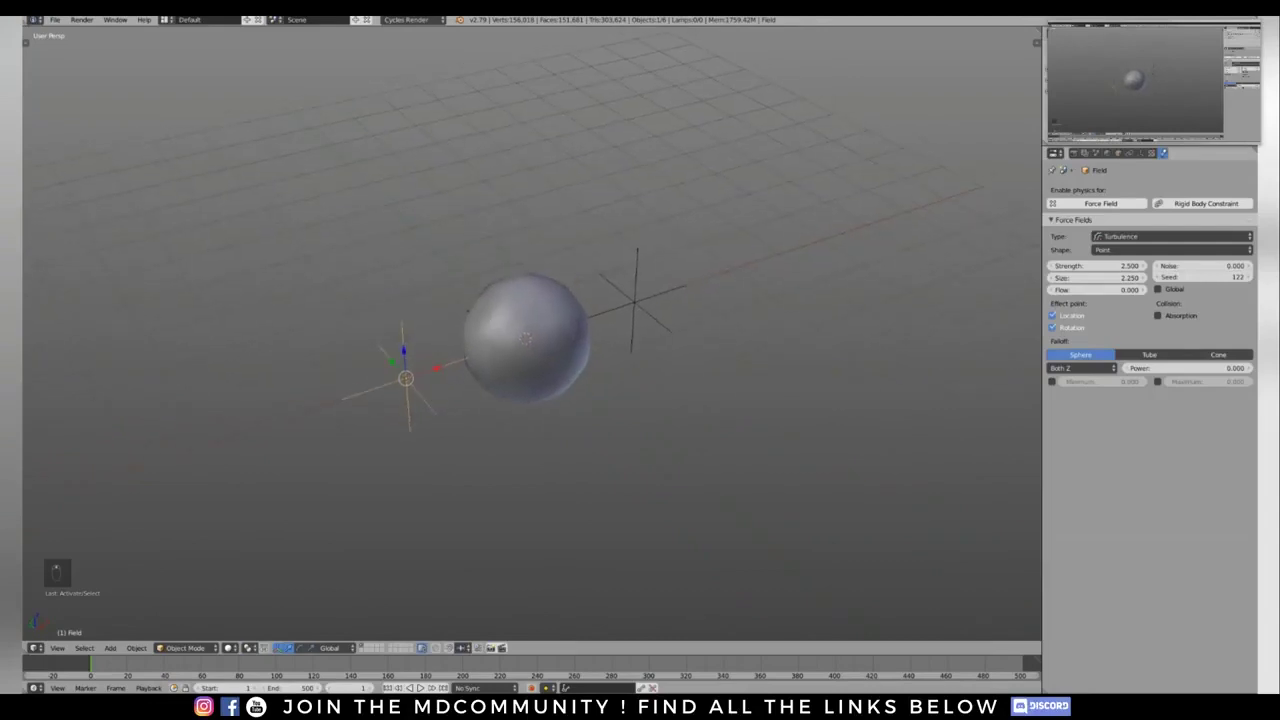
Step: Reset the interface to the default theme in the user preferences and close them
{"action": "key", "text": "ctrl+alt+u"}
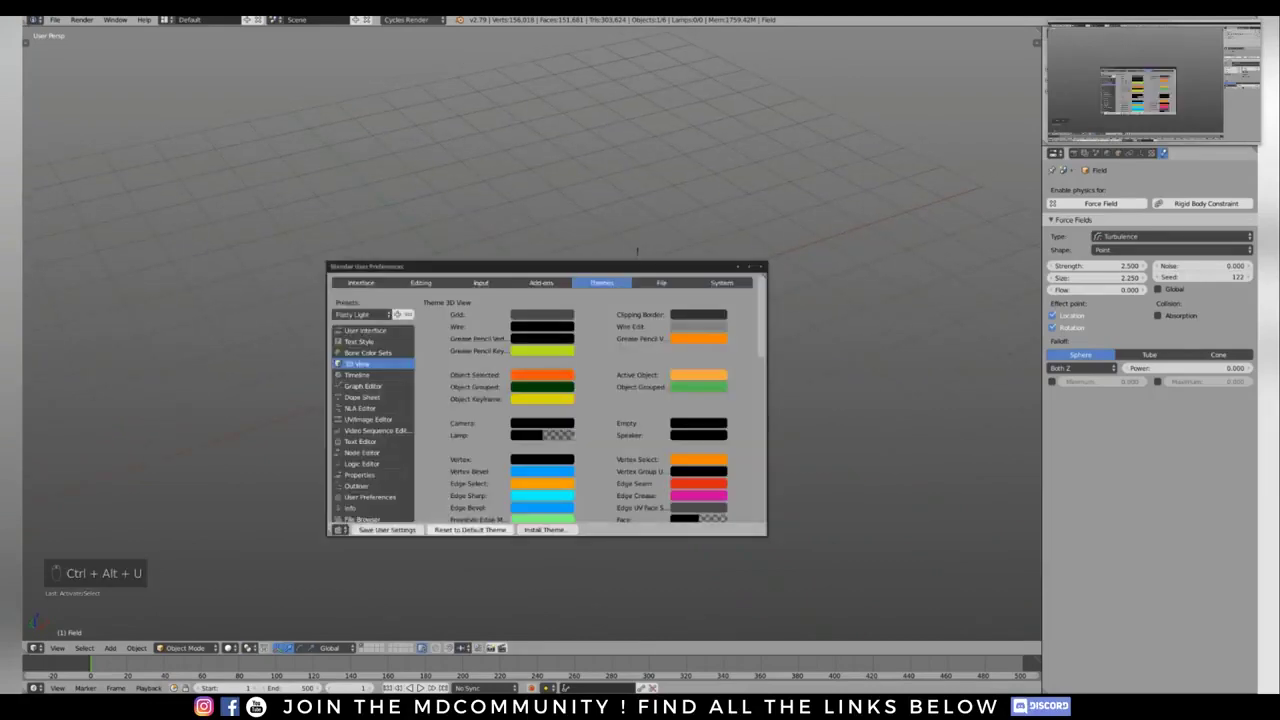
{"action": "left_click", "coordinate": [470, 530]}
{"action": "left_click", "coordinate": [760, 267]}
{"action": "middle_click_drag", "start_coordinate": [600, 400], "coordinate": [580, 446], "text": "shift"}
{"action": "scroll", "coordinate": [600, 300], "scroll_direction": "up", "scroll_amount": 1}
{"action": "mouse_move", "coordinate": [556, 380]}
{"action": "middle_mouse_down"}
{"action": "mouse_move", "coordinate": [477, 388]}
{"action": "mouse_move", "coordinate": [503, 344]}
{"action": "mouse_move", "coordinate": [490, 392]}
{"action": "middle_mouse_up"}
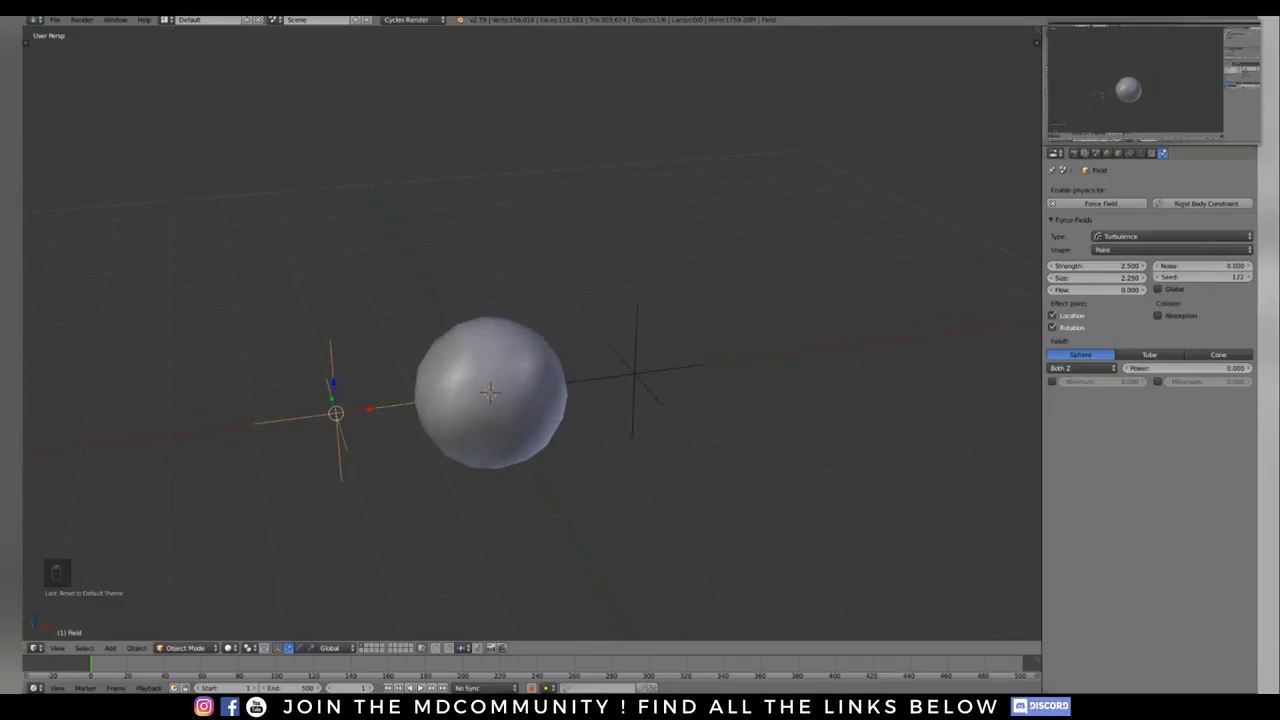
Step: Select the turbulence field on the positive X side of the sphere and change its strength
{"action": "middle_click_drag", "start_coordinate": [490, 392], "coordinate": [493, 378]}
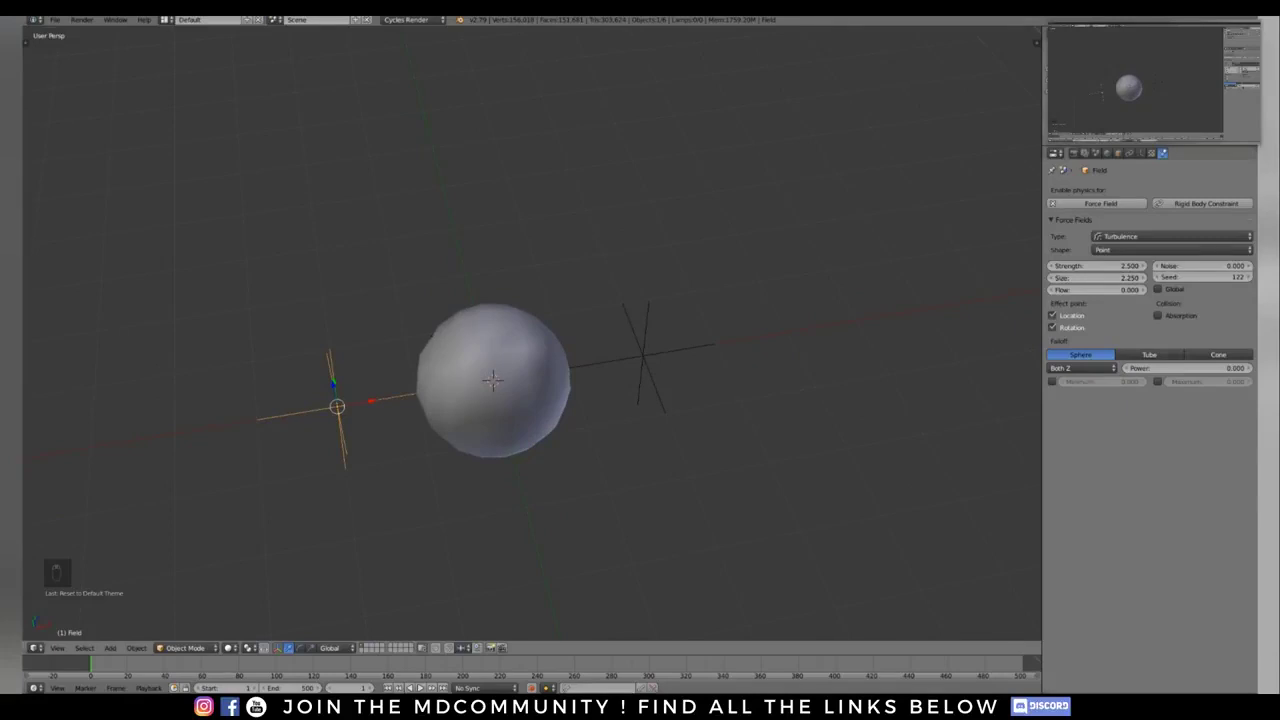
{"action": "middle_click_drag", "start_coordinate": [492, 378], "coordinate": [482, 367]}
{"action": "right_click", "coordinate": [627, 340]}
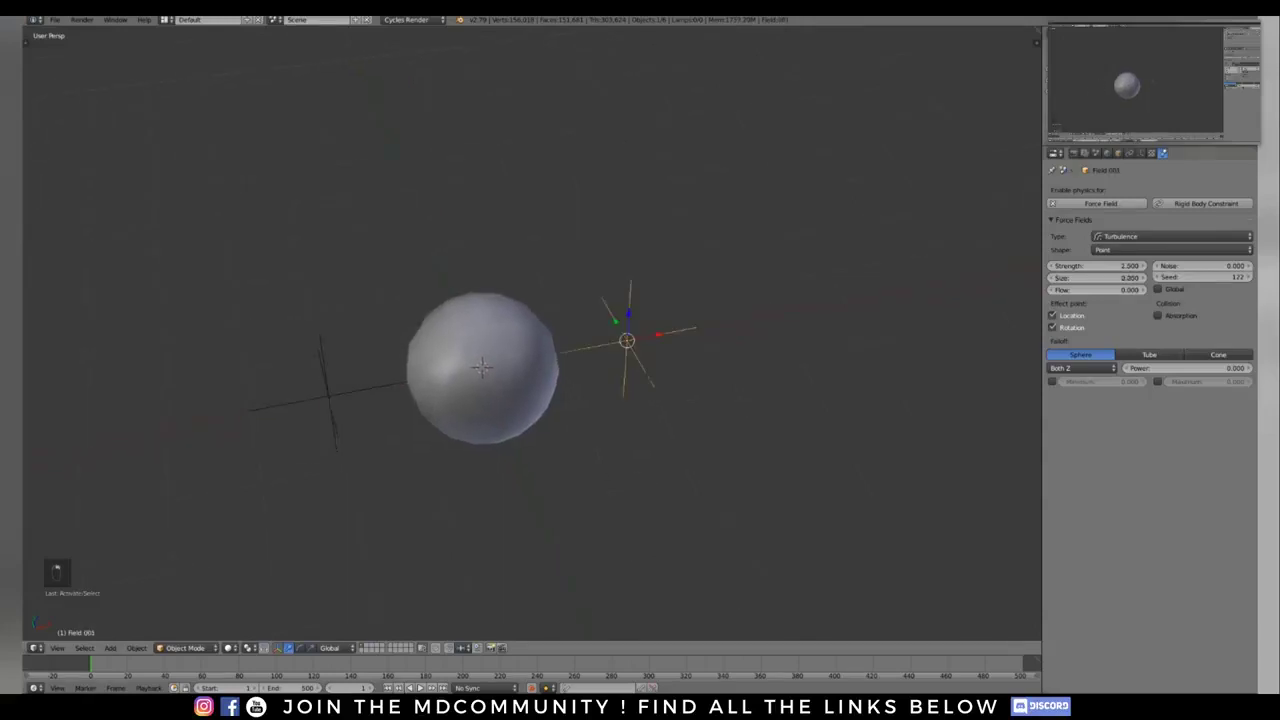
{"action": "left_click", "coordinate": [1100, 266]}
Step: Play the simulation with both adjusted turbulence fields, stop it, and return to the first frame
{"action": "middle_click_drag", "start_coordinate": [482, 367], "coordinate": [543, 306], "text": "shift"}
{"action": "key", "text": "alt+a"}
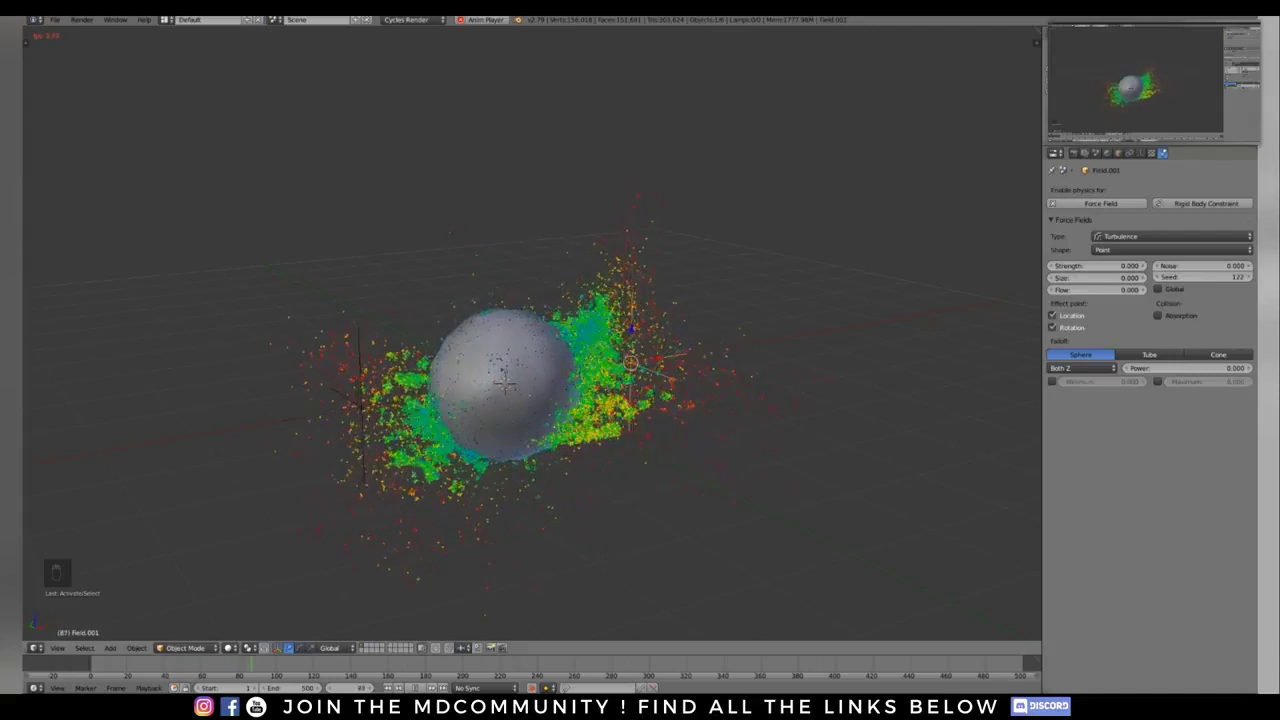
{"action": "key", "text": "alt+a"}
{"action": "key", "text": "shift+Left"}
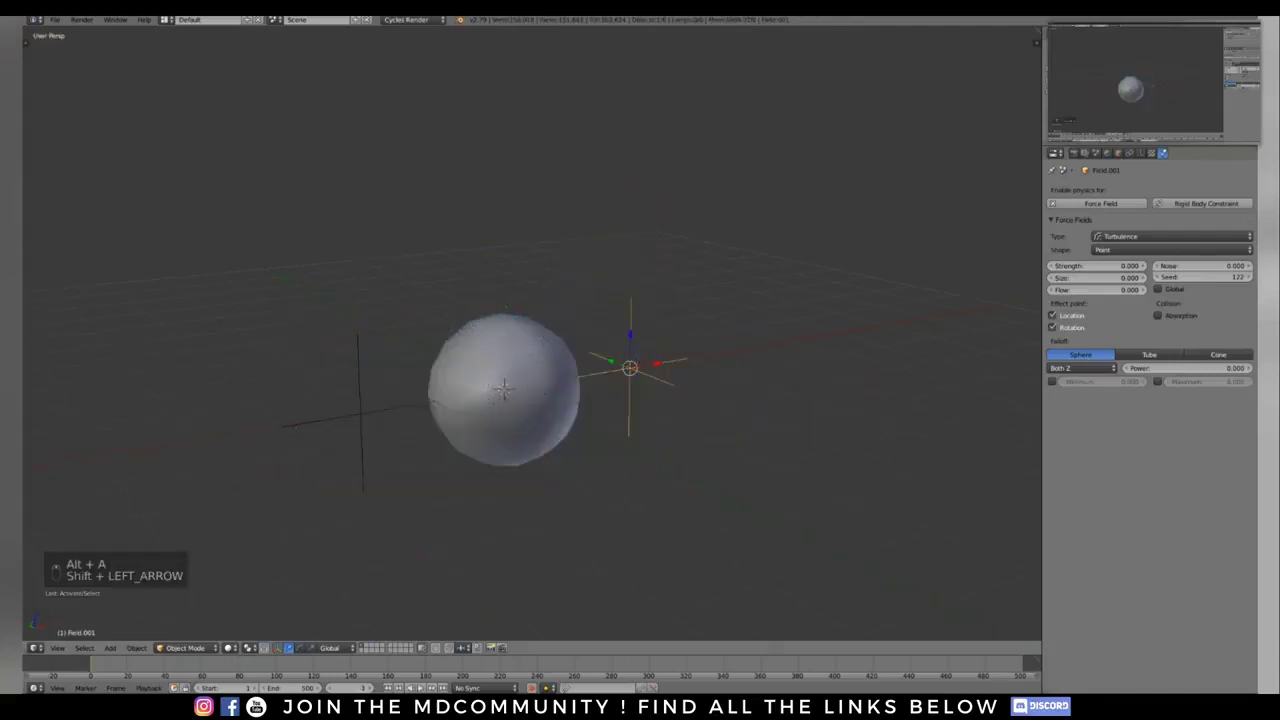
Step: Set the mass in the round cube's fluid particle physics to 2.5
{"action": "middle_click_drag", "start_coordinate": [530, 350], "coordinate": [535, 390]}
{"action": "right_click", "coordinate": [520, 380]}
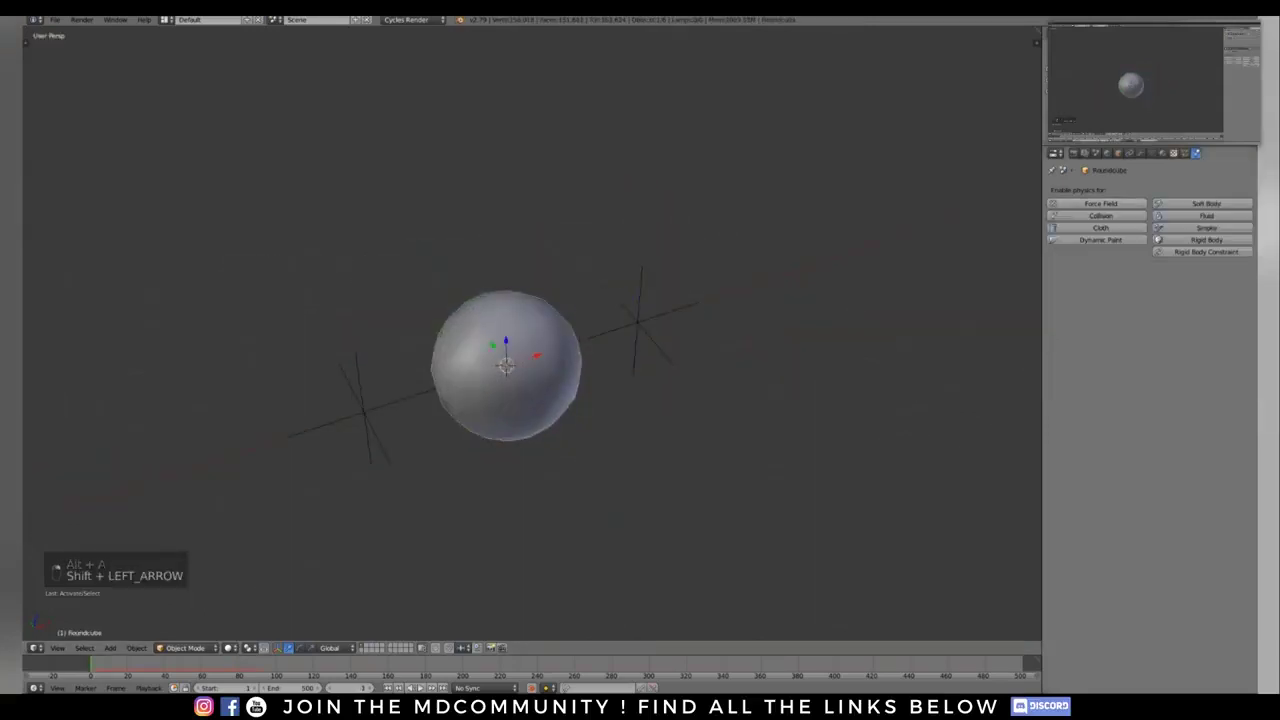
{"action": "left_click", "coordinate": [1184, 153]}
{"action": "scroll", "coordinate": [1145, 420], "scroll_direction": "down", "scroll_amount": 9}
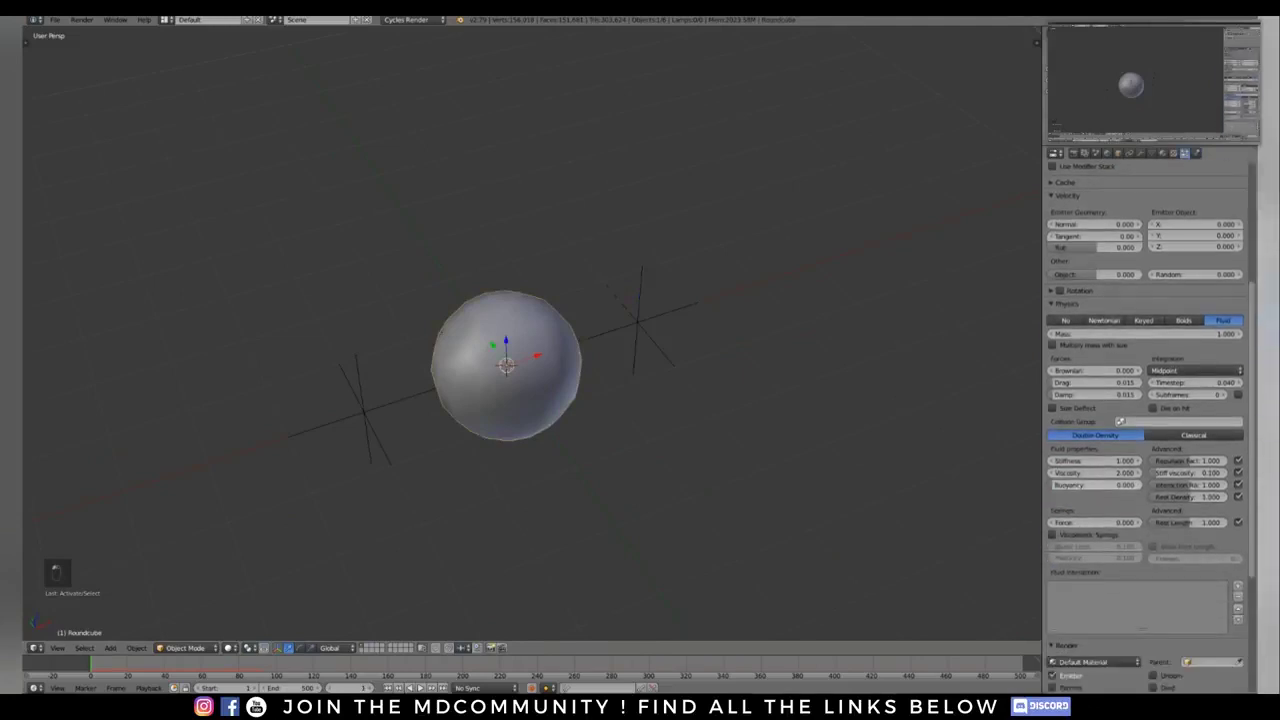
{"action": "scroll", "coordinate": [1145, 400], "scroll_direction": "down", "scroll_amount": 2}
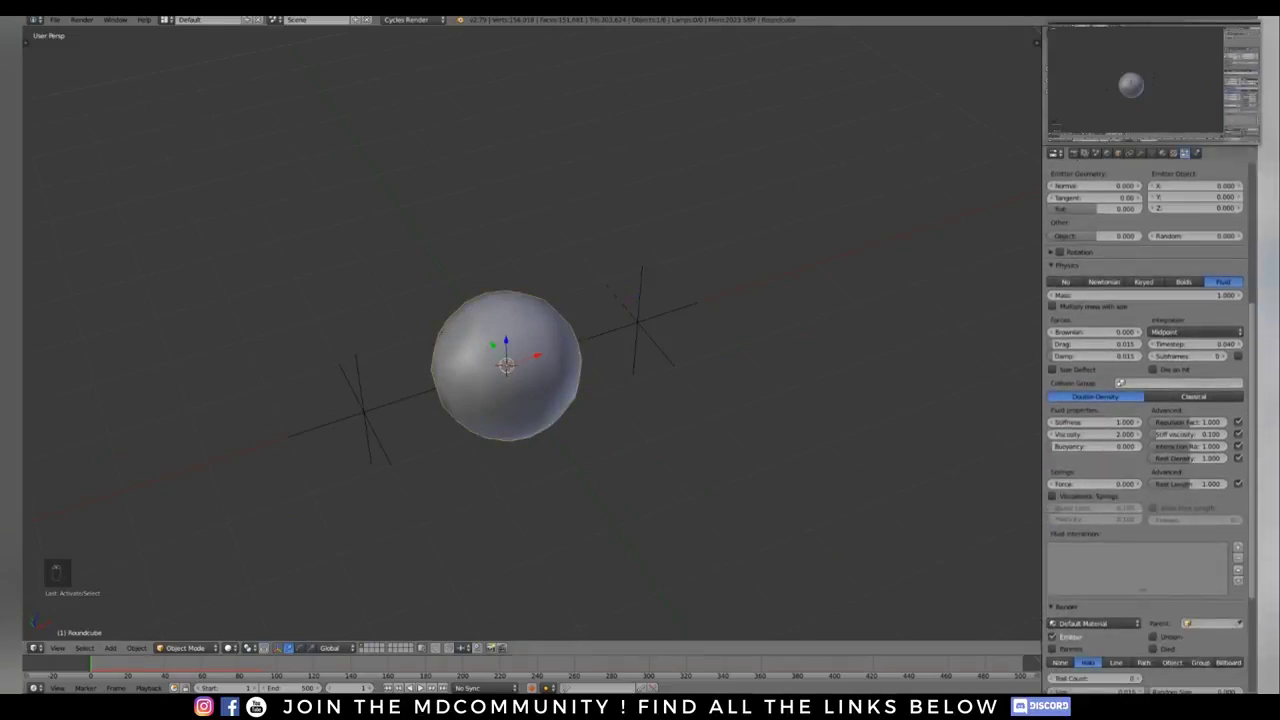
{"action": "middle_click_drag", "start_coordinate": [520, 420], "coordinate": [512, 385]}
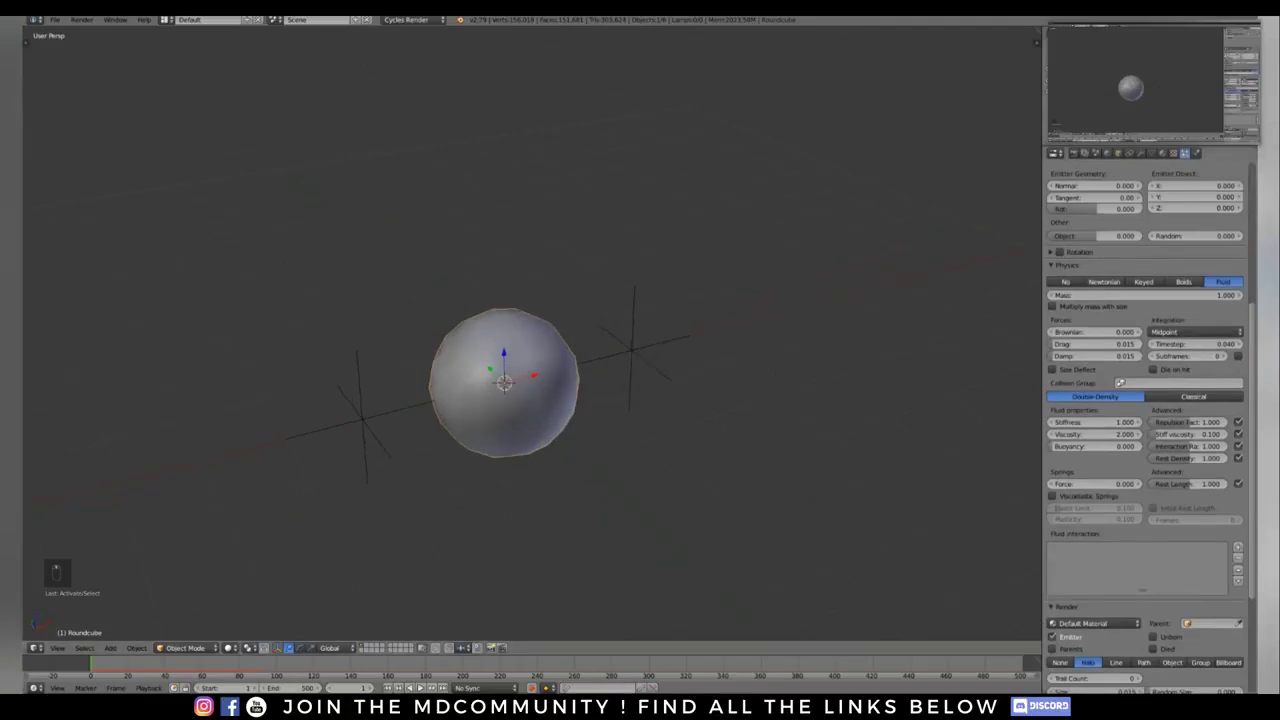
{"action": "left_click", "coordinate": [1145, 295]}
{"action": "type", "text": "2.5"}
{"action": "key", "text": "Return"}
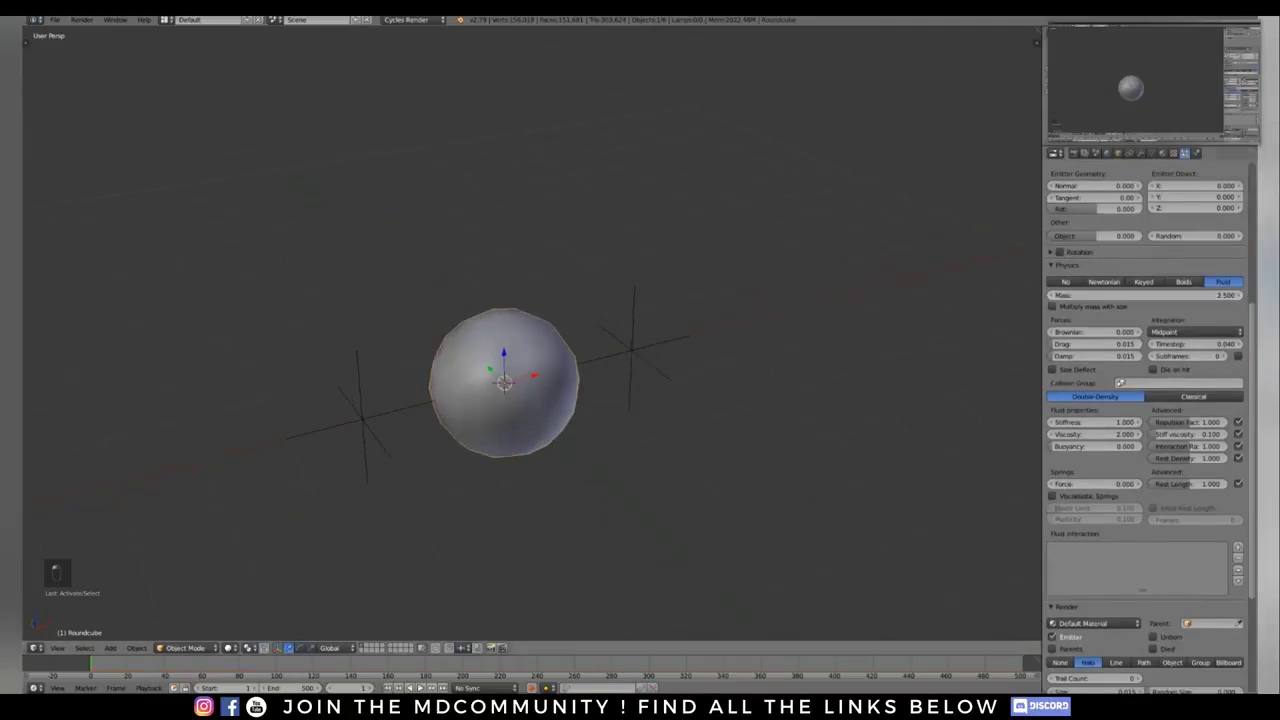
Step: Play the simulation with the new particle mass, deselect all objects, stop playback, and return to the first frame
{"action": "key", "text": "alt+a"}
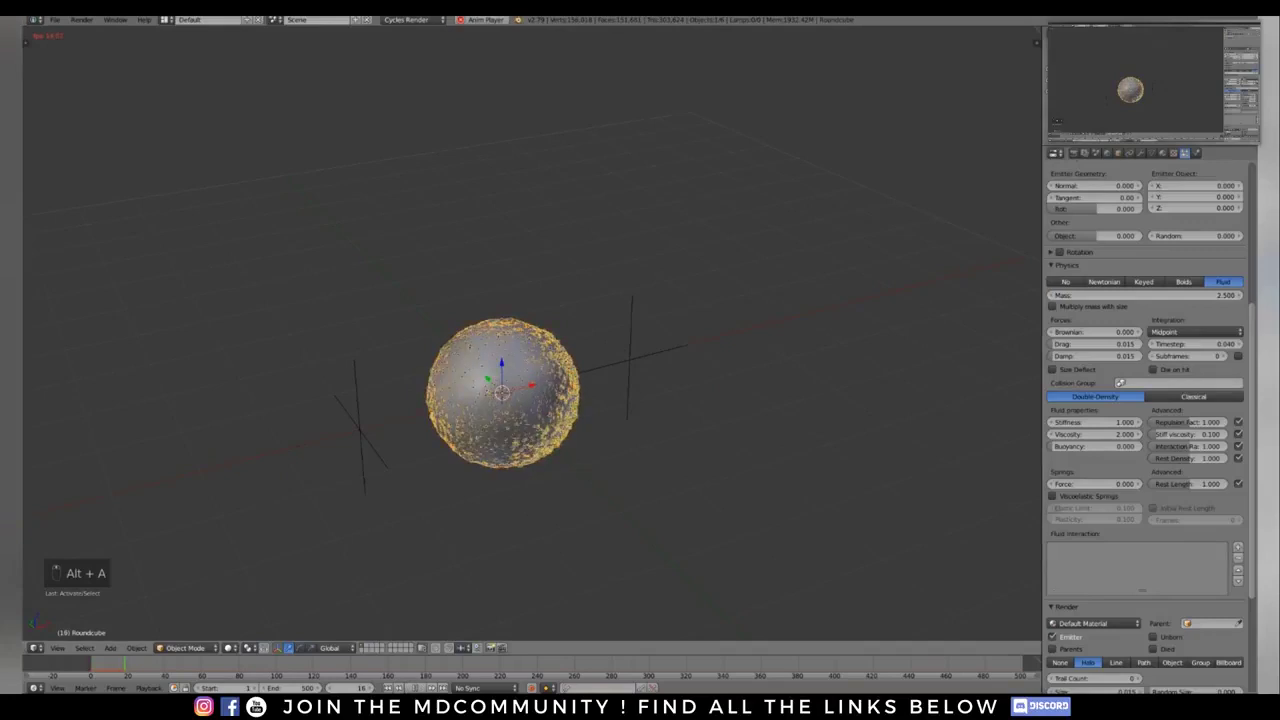
{"action": "key", "text": "a"}
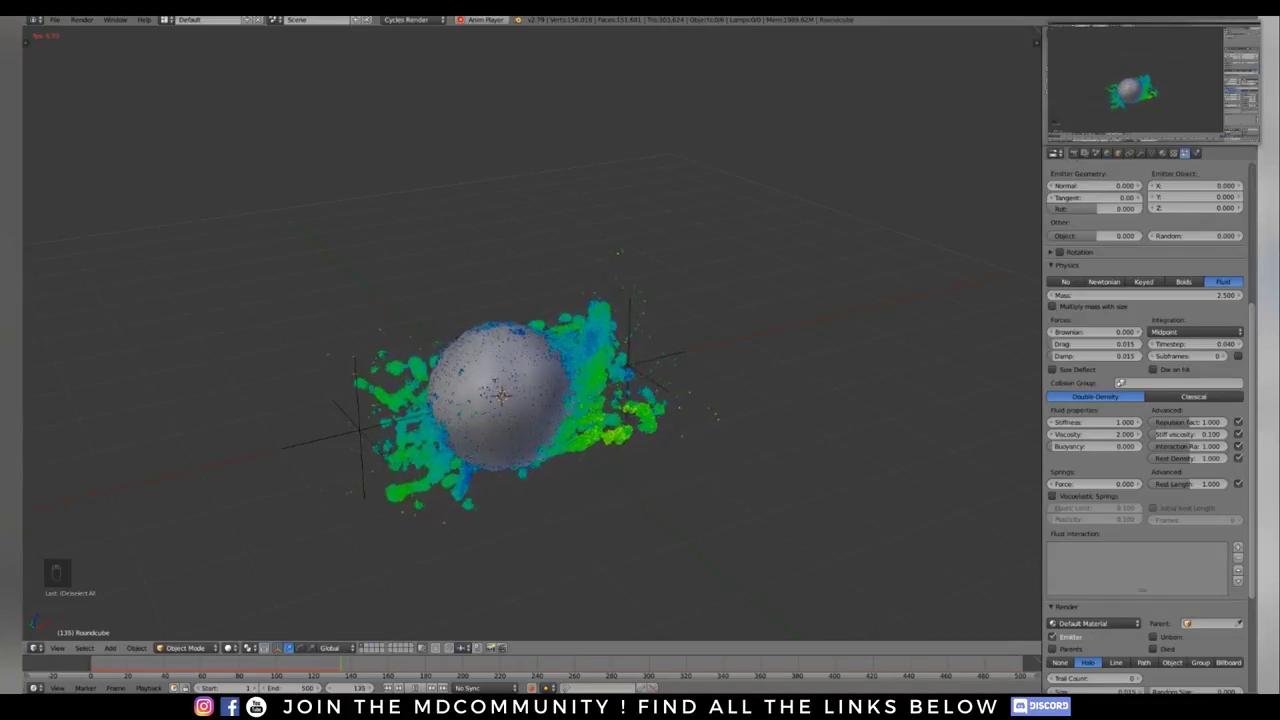
{"action": "key", "text": "alt+a"}
{"action": "key", "text": "shift+Left"}
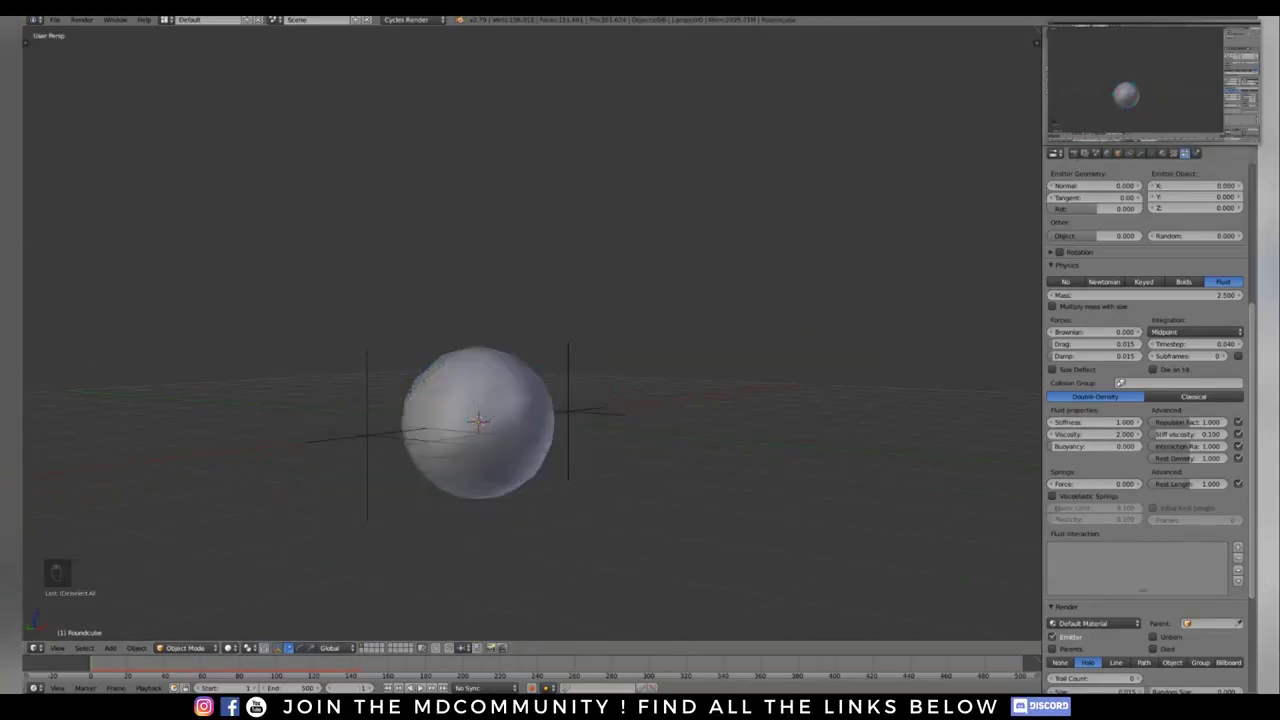
Step: Set the fluid properties of the round cube's particles to a stiffness of 0.5 and a viscosity of 2.5
{"action": "left_click", "coordinate": [1095, 422]}
{"action": "type", "text": "0.5"}
{"action": "key", "text": "Return"}
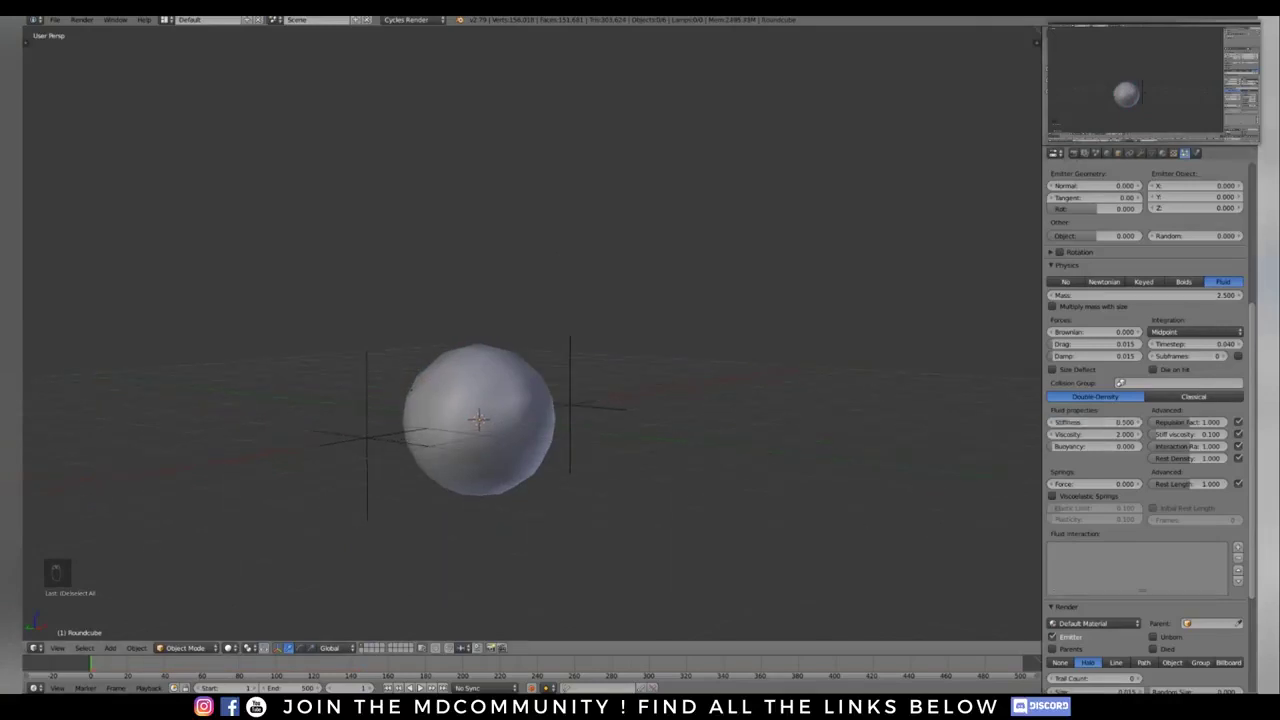
{"action": "left_click", "coordinate": [1095, 434]}
{"action": "key", "text": "BackSpace"}
{"action": "type", "text": "2.5"}
{"action": "key", "text": "Return"}
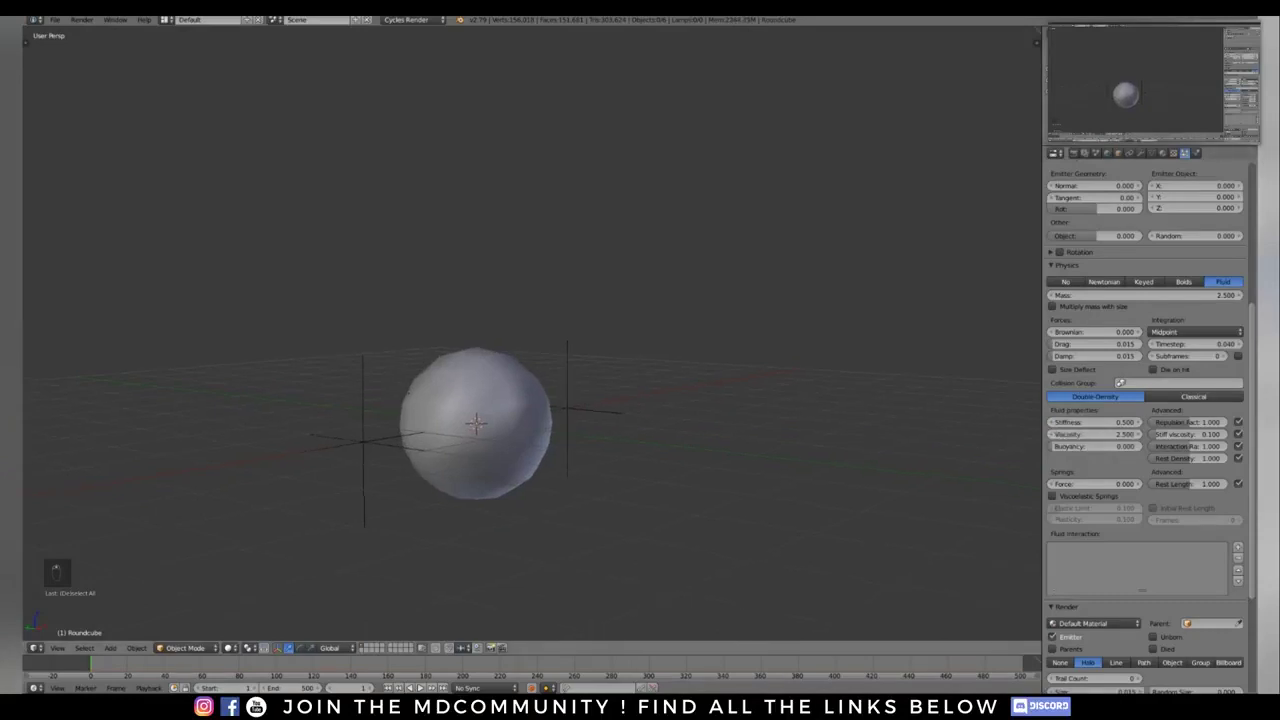
Step: Play the simulation with the new stiffness and viscosity, view the flow around the sphere, stop it, and return to the first frame
{"action": "middle_click_drag", "start_coordinate": [560, 350], "coordinate": [548, 410]}
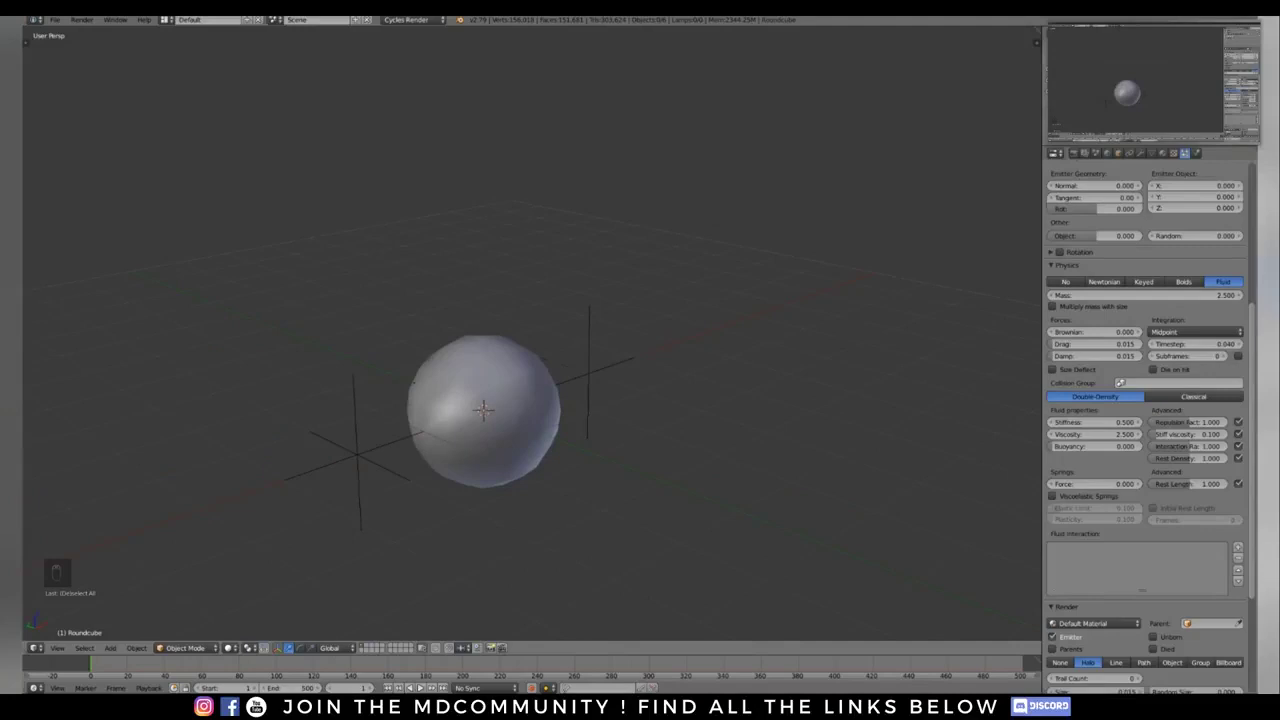
{"action": "scroll", "coordinate": [532, 370], "scroll_direction": "down", "scroll_amount": 1}
{"action": "mouse_move", "coordinate": [532, 370]}
{"action": "middle_mouse_down"}
{"action": "mouse_move", "coordinate": [535, 405]}
{"action": "mouse_move", "coordinate": [527, 393]}
{"action": "middle_mouse_up"}
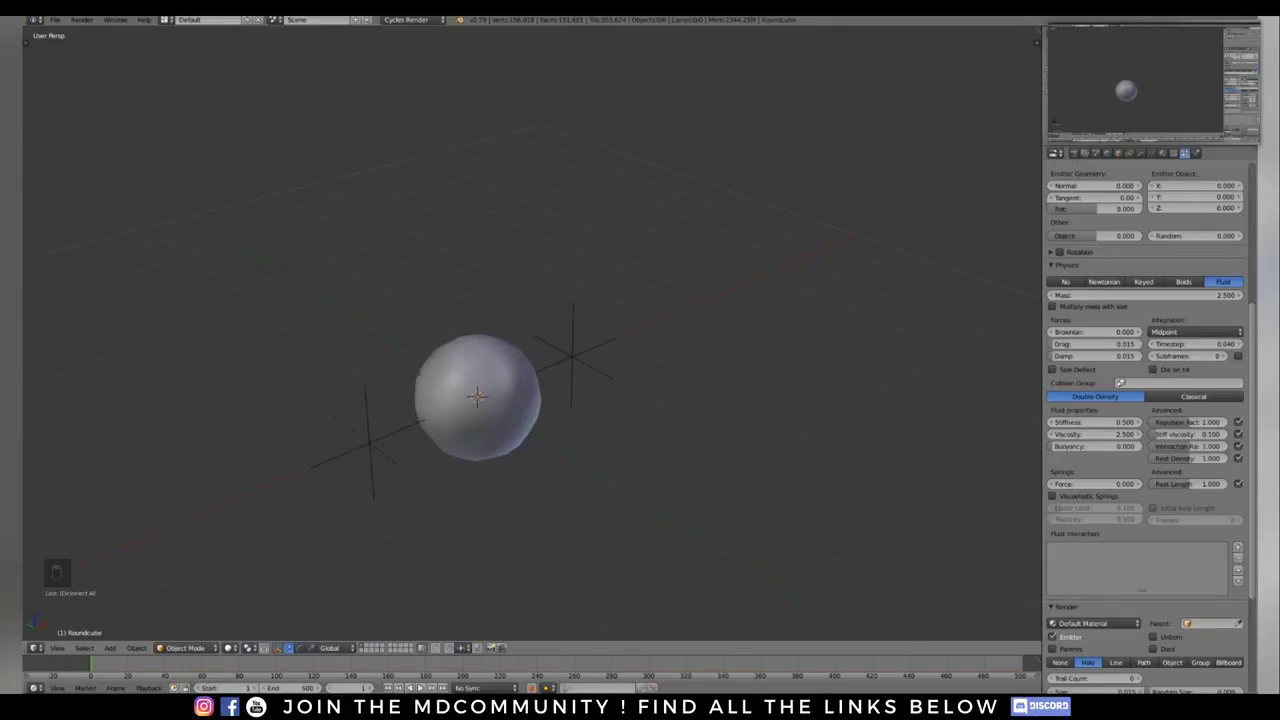
{"action": "key", "text": "alt+a"}
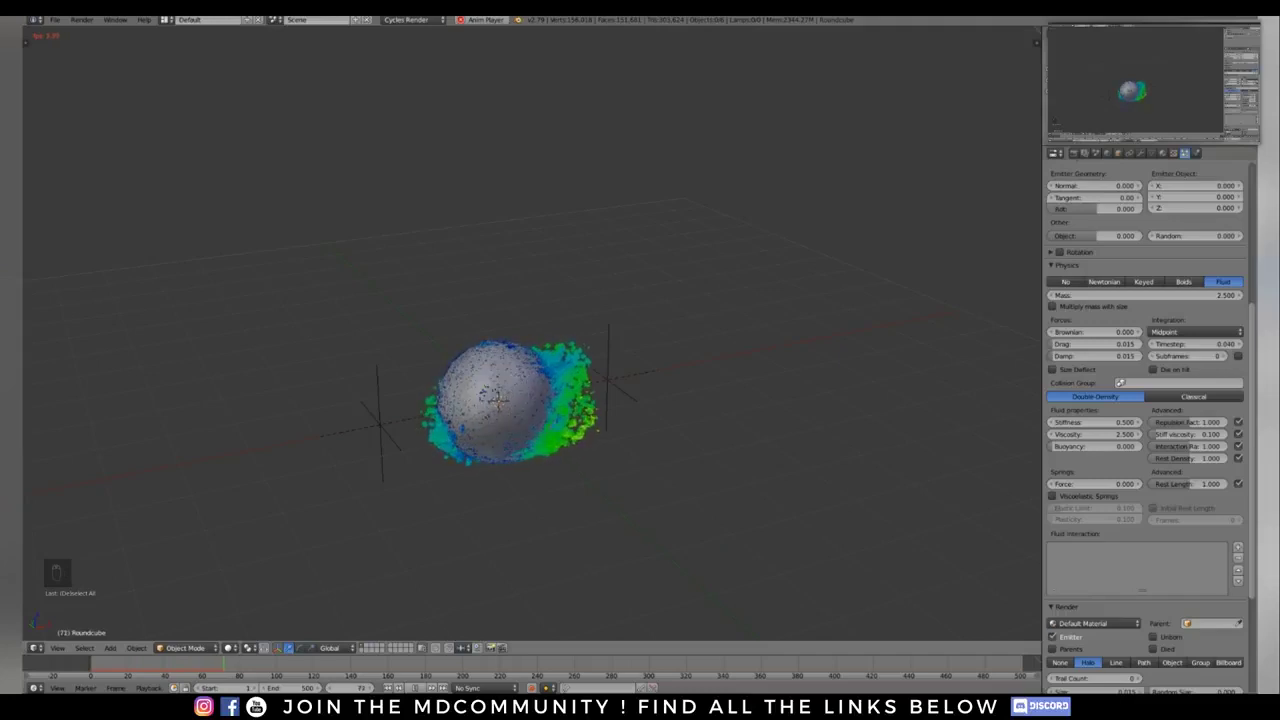
{"action": "middle_click_drag", "start_coordinate": [491, 420], "coordinate": [660, 365]}
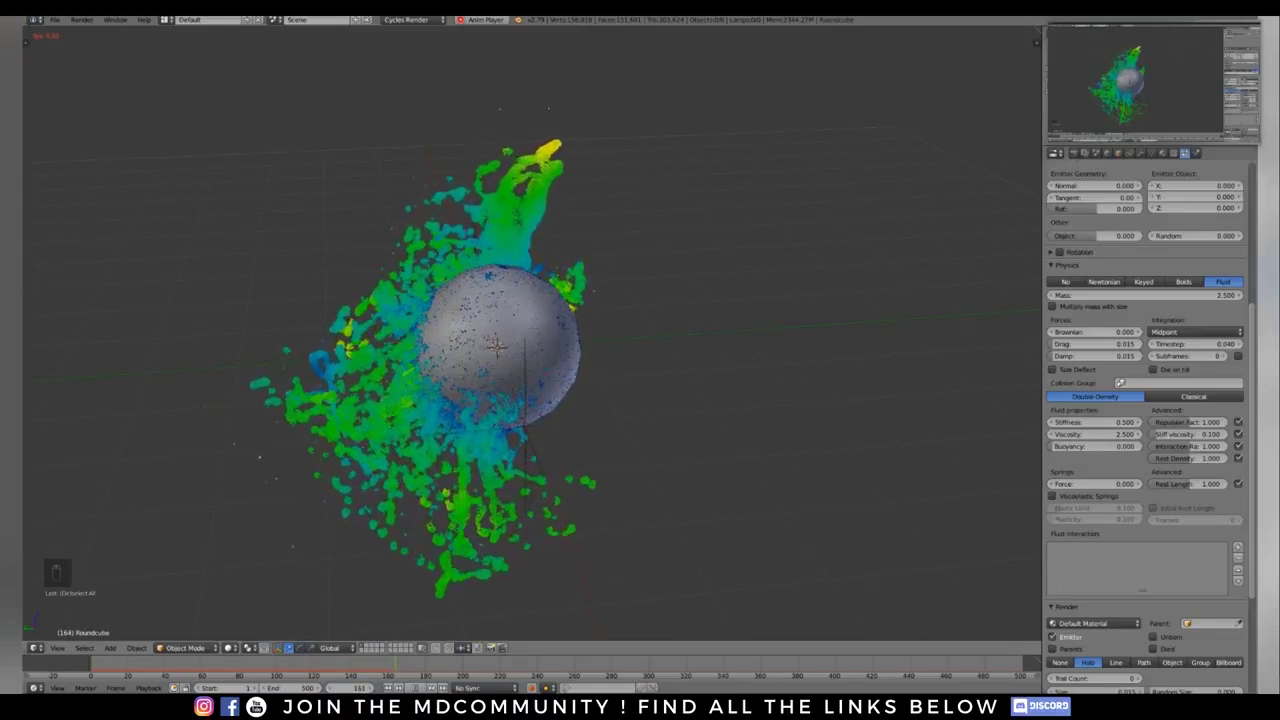
{"action": "middle_click_drag", "start_coordinate": [600, 380], "coordinate": [500, 380]}
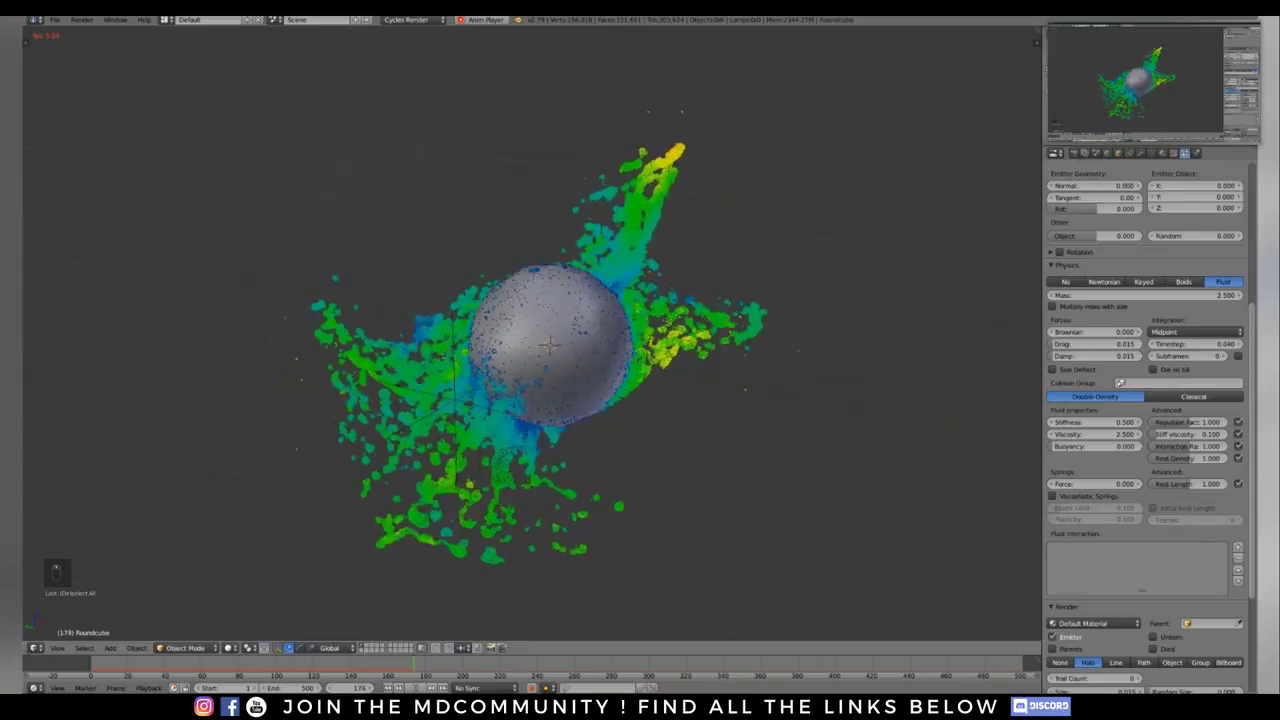
{"action": "key", "text": "alt+a"}
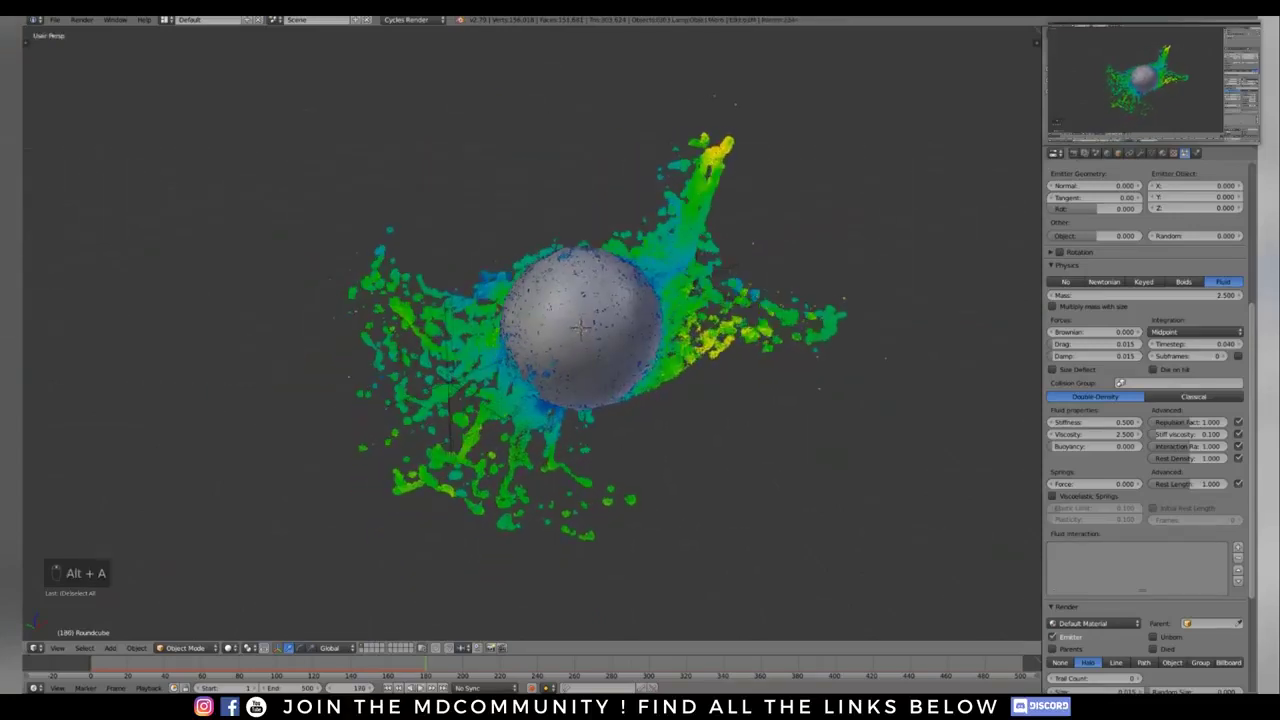
{"action": "key", "text": "shift+Left"}
Step: Add a cube mesh centred on the sphere and enlarge its geometry in Edit Mode
{"action": "scroll", "coordinate": [583, 354], "scroll_direction": "down", "scroll_amount": 3}
{"action": "mouse_move", "coordinate": [583, 354]}
{"action": "middle_mouse_down"}
{"action": "mouse_move", "coordinate": [600, 370]}
{"action": "mouse_move", "coordinate": [610, 362]}
{"action": "mouse_move", "coordinate": [600, 368]}
{"action": "middle_mouse_up"}
{"action": "right_click", "coordinate": [590, 365]}
{"action": "key", "text": "shift+a"}
{"action": "key", "text": "shift+a"}
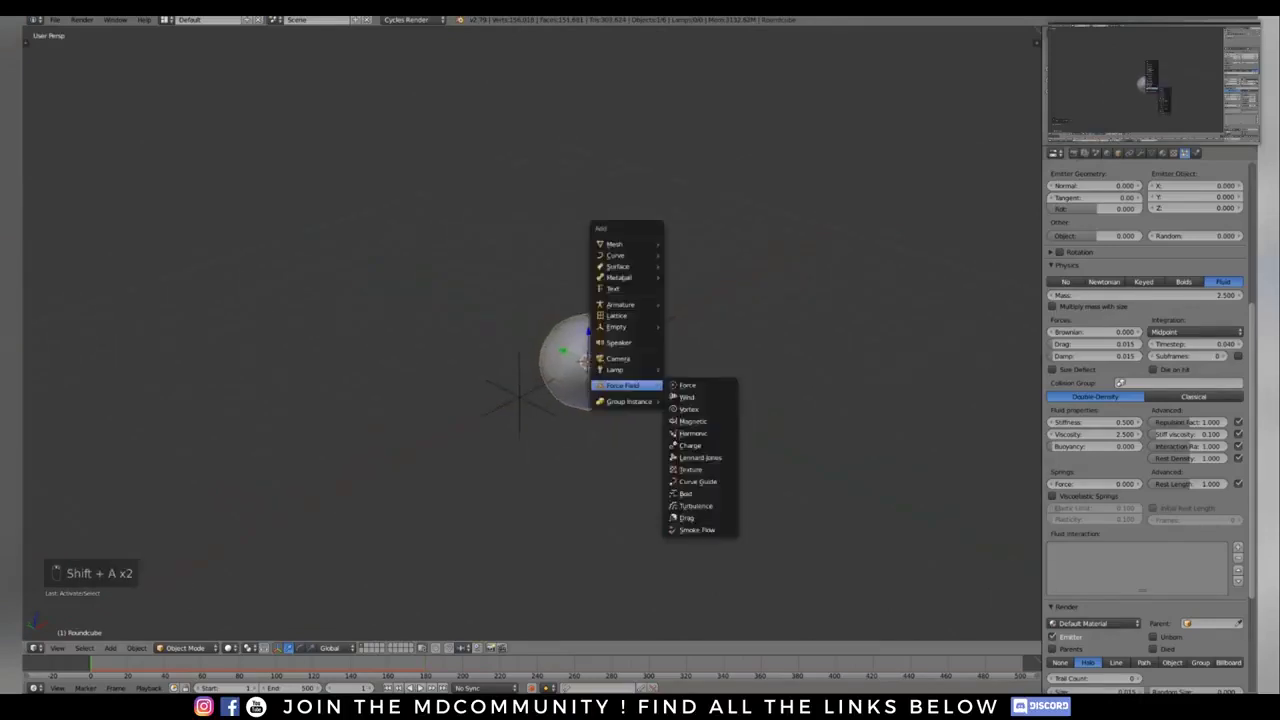
{"action": "mouse_move", "coordinate": [625, 244]}
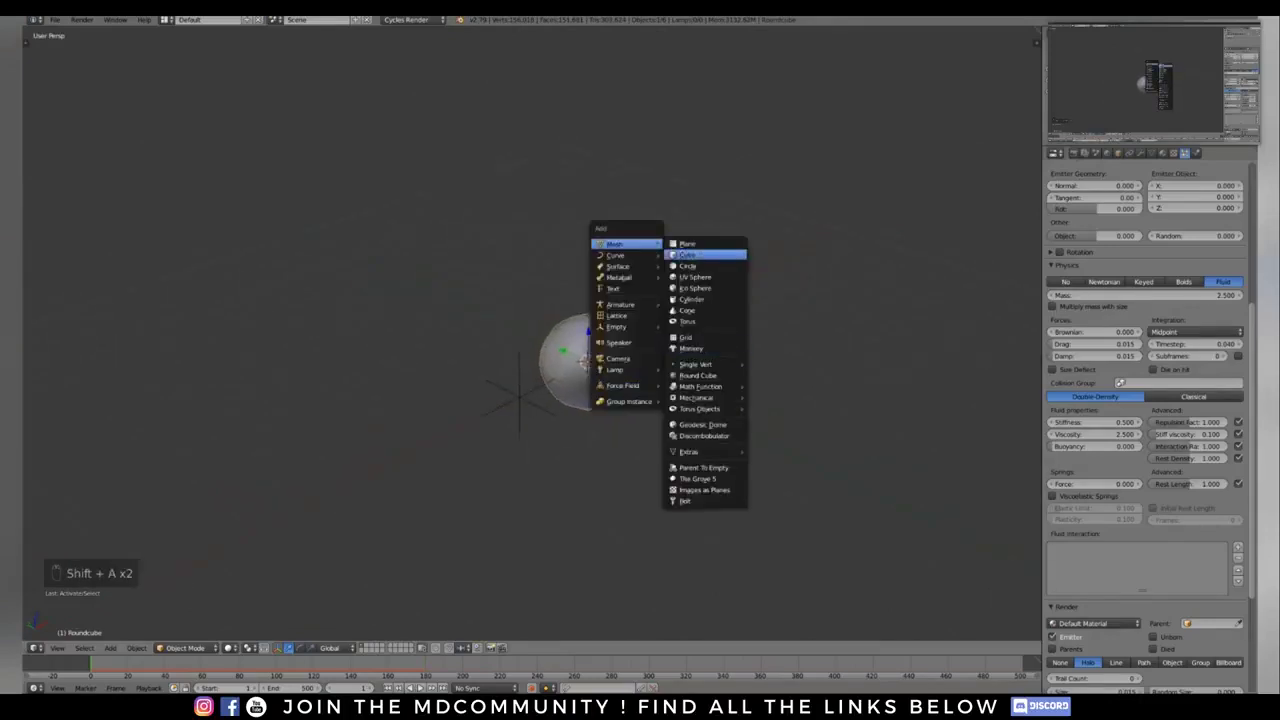
{"action": "left_click", "coordinate": [690, 254]}
{"action": "key", "text": "Tab"}
{"action": "key", "text": "s"}
{"action": "key", "text": "Tab"}
{"action": "key", "text": "Tab"}
{"action": "type", "text": "s.5"}
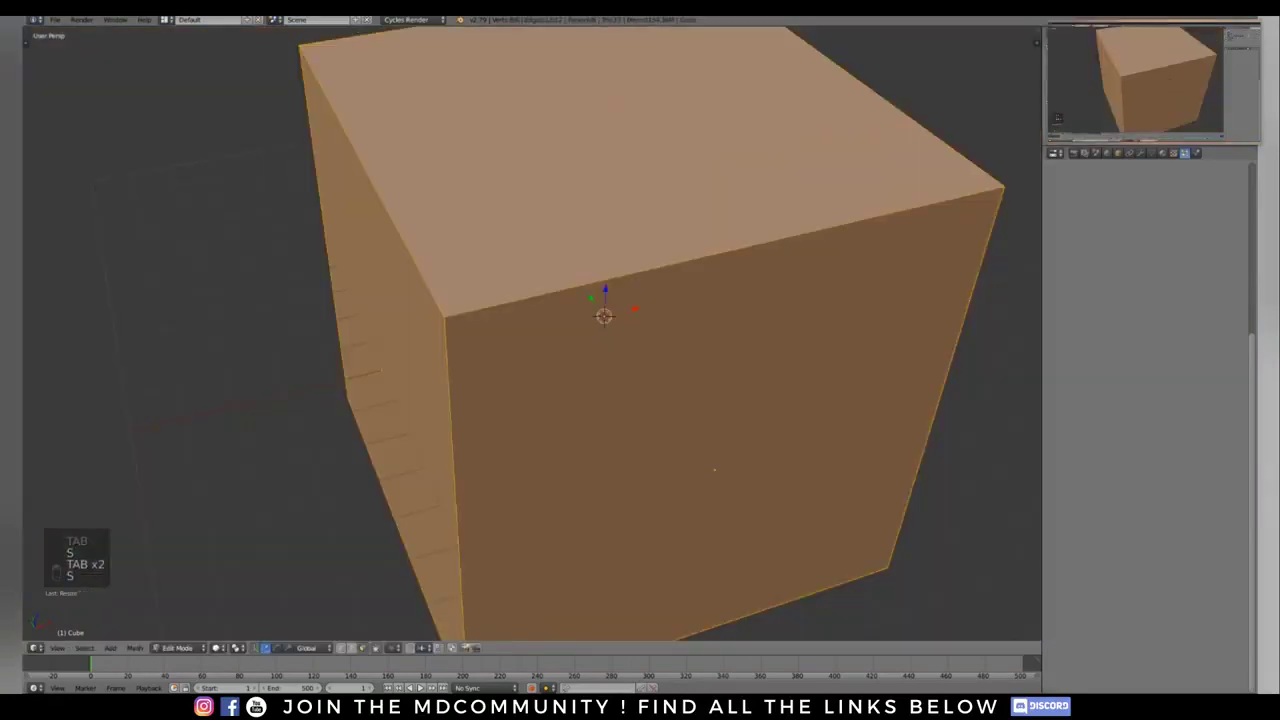
{"action": "key", "text": "Return"}
{"action": "key", "text": "Tab"}
Step: Rescale the cube's geometry in Edit Mode so it encloses the sphere and both turbulence fields
{"action": "scroll", "coordinate": [735, 334], "scroll_direction": "down", "scroll_amount": 2}
{"action": "middle_click_drag", "start_coordinate": [735, 334], "coordinate": [775, 309]}
{"action": "key", "text": "Tab"}
{"action": "key", "text": "s"}
{"action": "key", "text": "Return"}
{"action": "key", "text": "Tab"}
{"action": "middle_click_drag", "start_coordinate": [753, 355], "coordinate": [762, 335]}
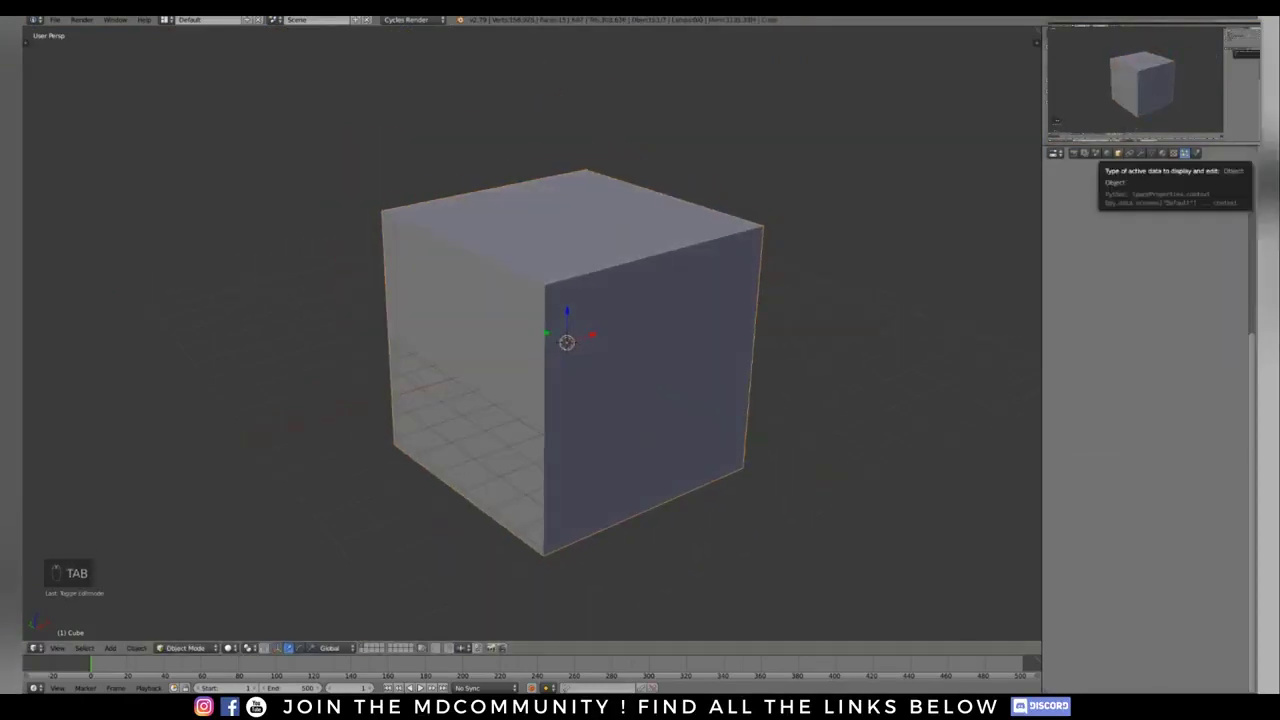
Step: Enable Collision physics on the enclosing cube
{"action": "left_click", "coordinate": [1196, 152]}
{"action": "left_click", "coordinate": [1100, 216]}
{"action": "middle_click_drag", "start_coordinate": [850, 310], "coordinate": [846, 346]}
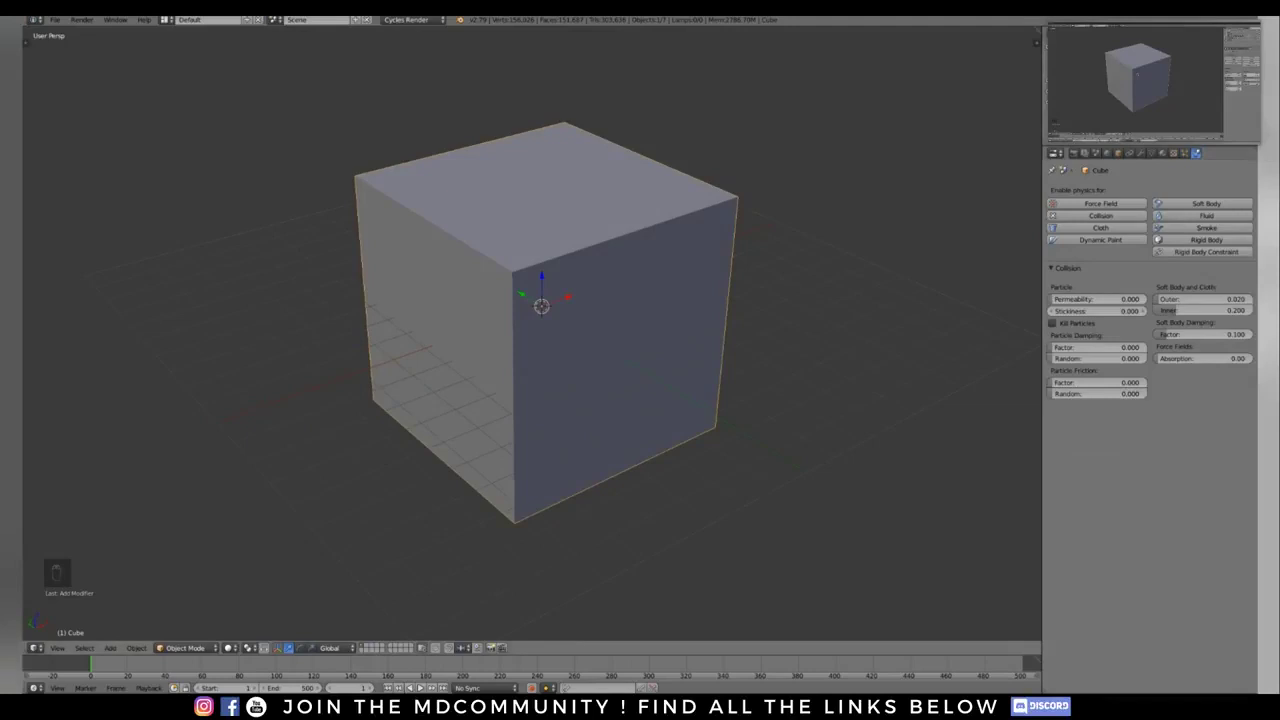
{"action": "mouse_move", "coordinate": [846, 346]}
{"action": "middle_mouse_down"}
{"action": "mouse_move", "coordinate": [845, 331]}
{"action": "mouse_move", "coordinate": [827, 335]}
{"action": "middle_mouse_up"}
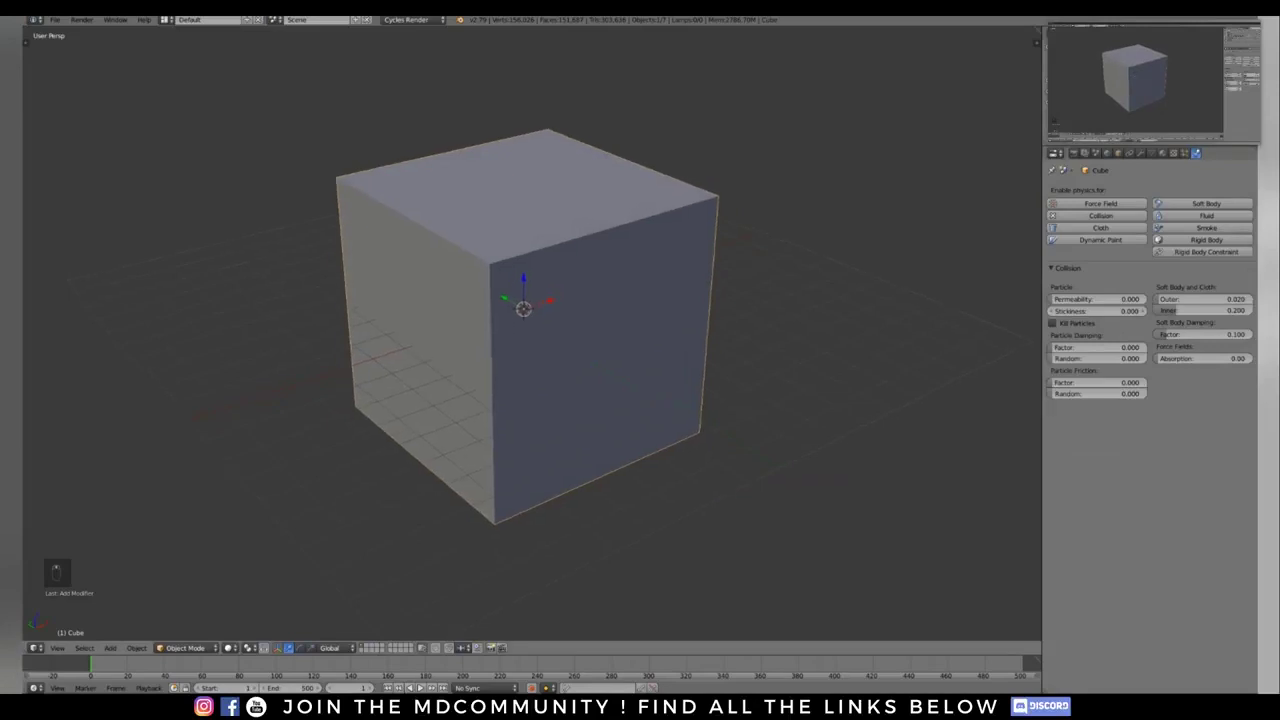
{"action": "middle_click_drag", "start_coordinate": [650, 295], "coordinate": [643, 287]}
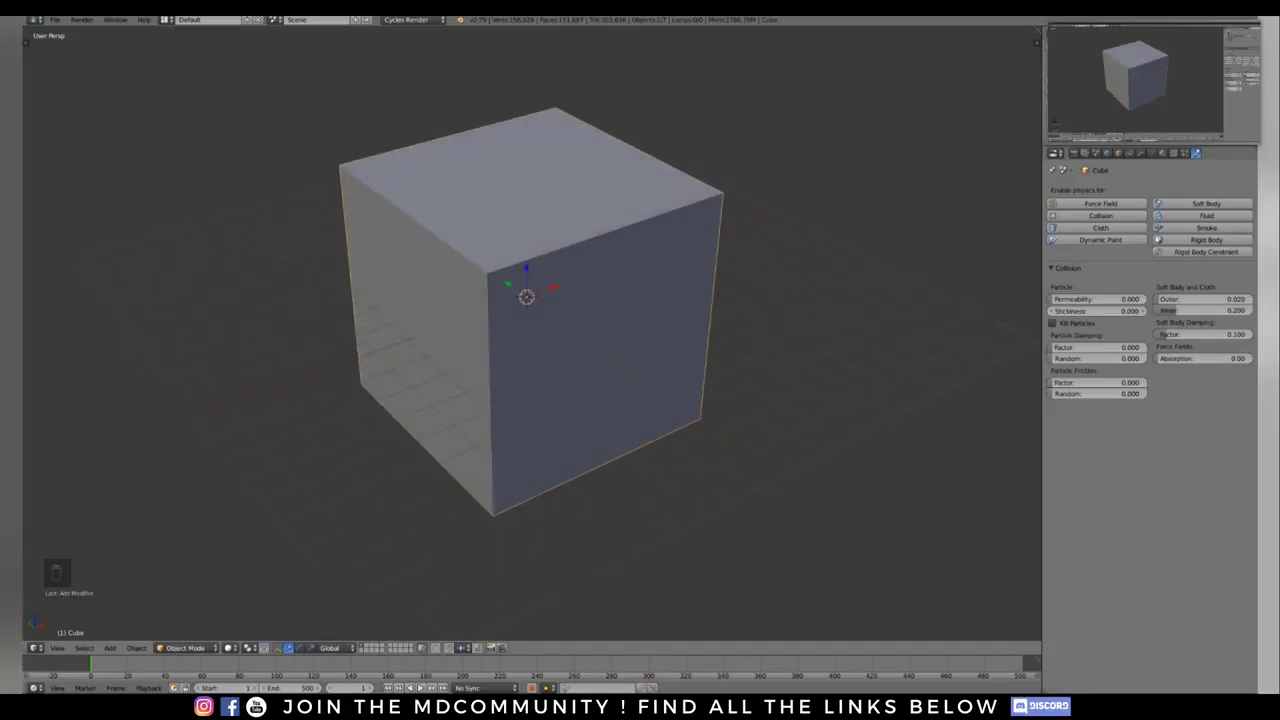
Step: Set the enclosing cube's maximum draw type to Bounds
{"action": "left_click", "coordinate": [1118, 153]}
{"action": "left_click", "coordinate": [1097, 503]}
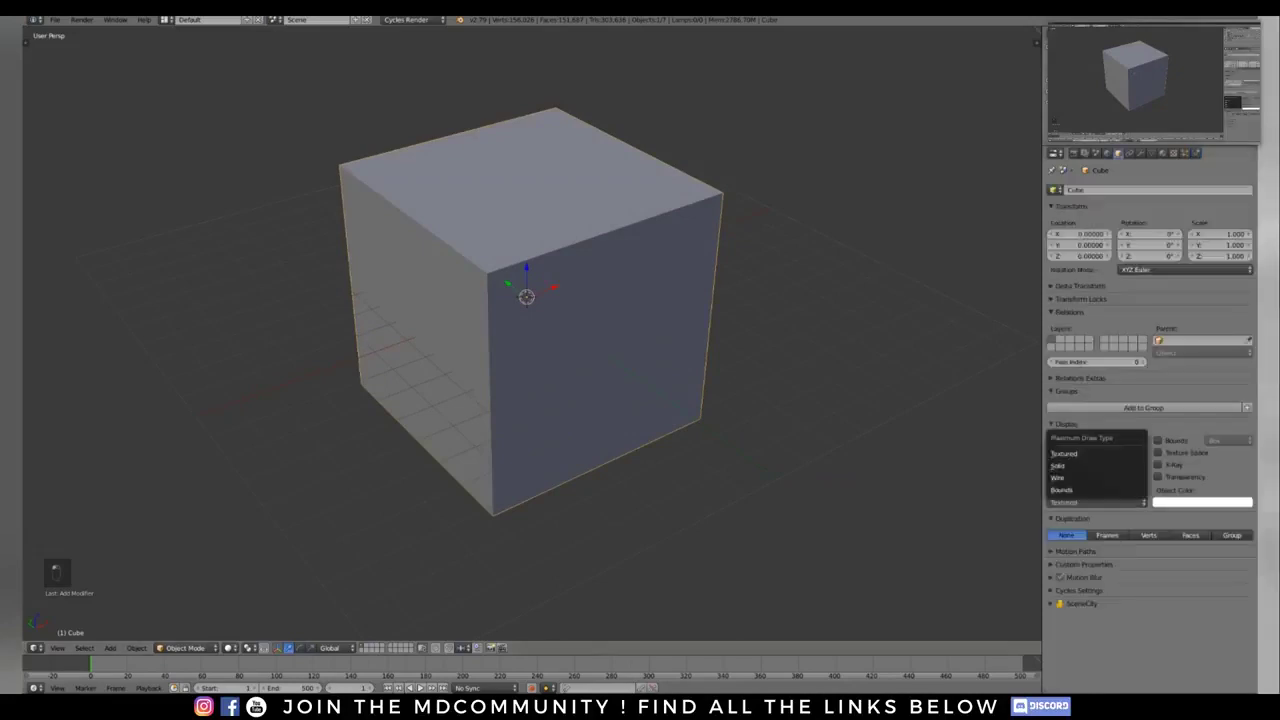
{"action": "left_click", "coordinate": [1097, 503]}
{"action": "left_click", "coordinate": [1068, 490]}
{"action": "mouse_move", "coordinate": [640, 320]}
{"action": "middle_mouse_down"}
{"action": "mouse_move", "coordinate": [640, 270]}
{"action": "mouse_move", "coordinate": [652, 265]}
{"action": "middle_mouse_up"}
{"action": "scroll", "coordinate": [640, 320], "scroll_direction": "up", "scroll_amount": 1}
{"action": "mouse_move", "coordinate": [640, 320]}
{"action": "middle_mouse_down"}
{"action": "mouse_move", "coordinate": [653, 305]}
{"action": "mouse_move", "coordinate": [649, 316]}
{"action": "middle_mouse_up"}
Step: Play the simulation inside the collision cube, stop it, and inspect the particle flow around the sphere
{"action": "key", "text": "alt+a"}
{"action": "middle_click_drag", "start_coordinate": [624, 258], "coordinate": [610, 256]}
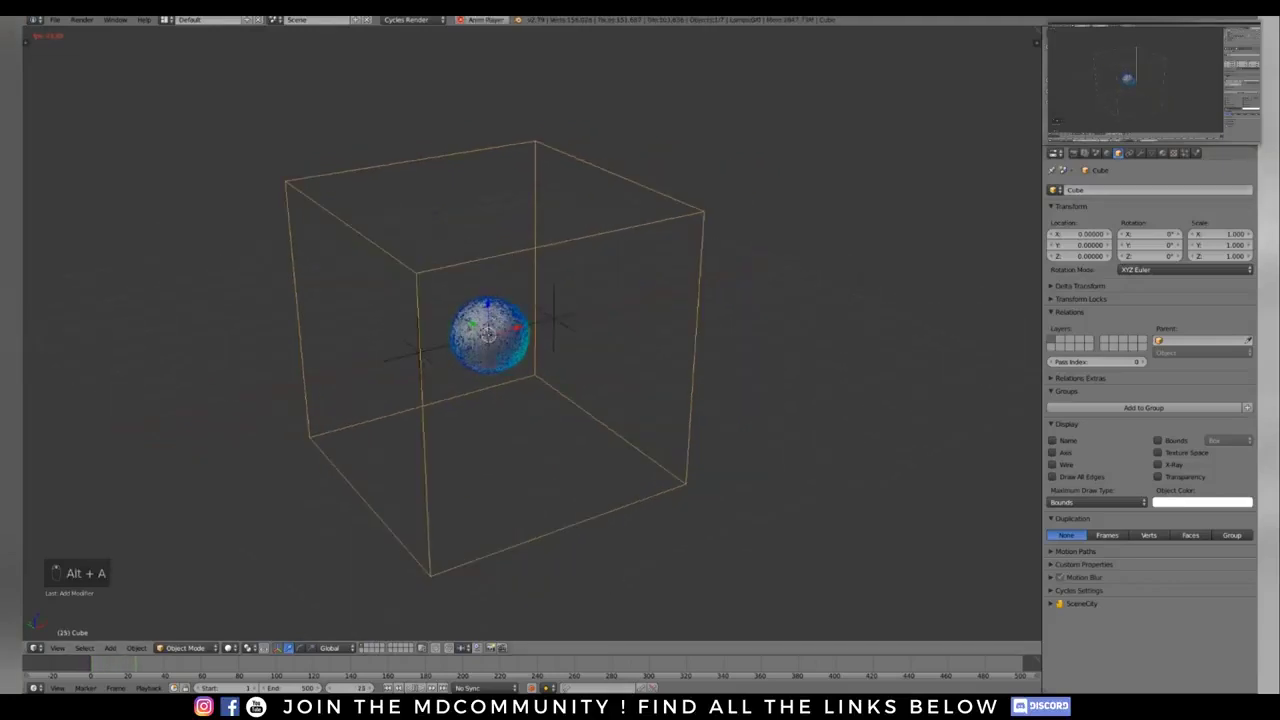
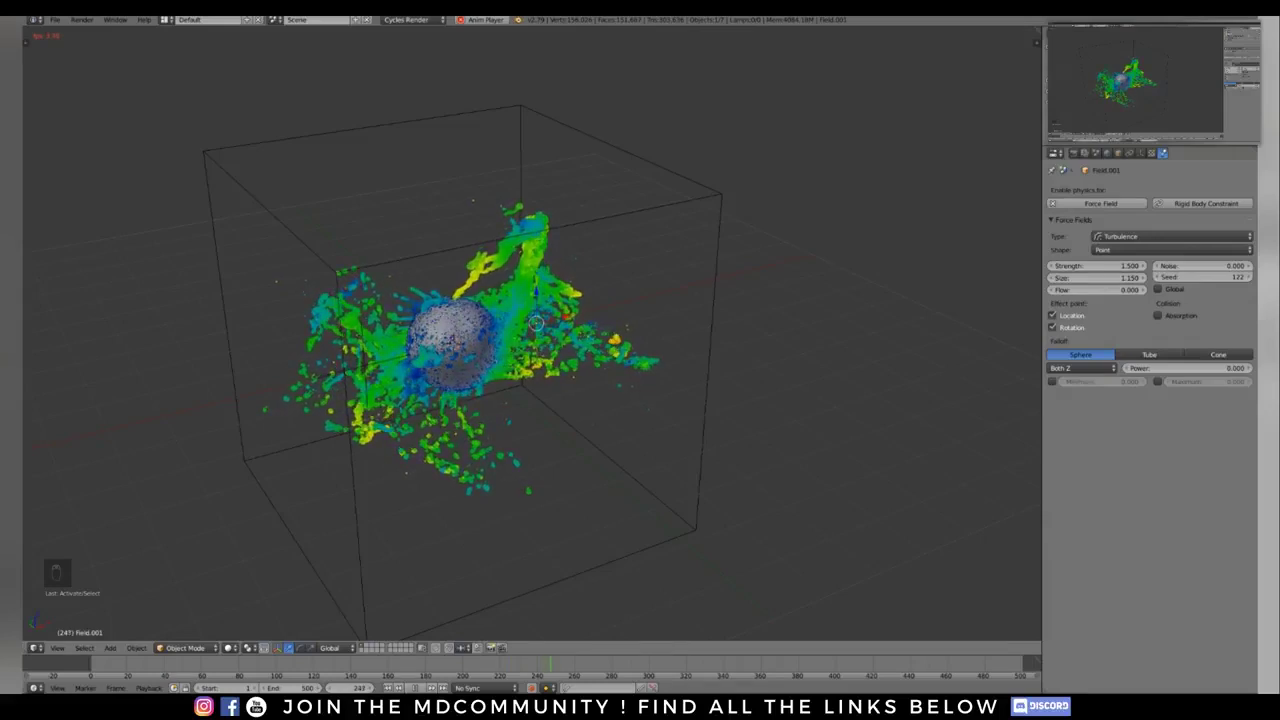
{"action": "middle_click_drag", "start_coordinate": [500, 360], "coordinate": [530, 305]}
{"action": "scroll", "coordinate": [530, 305], "scroll_direction": "up", "scroll_amount": 1}
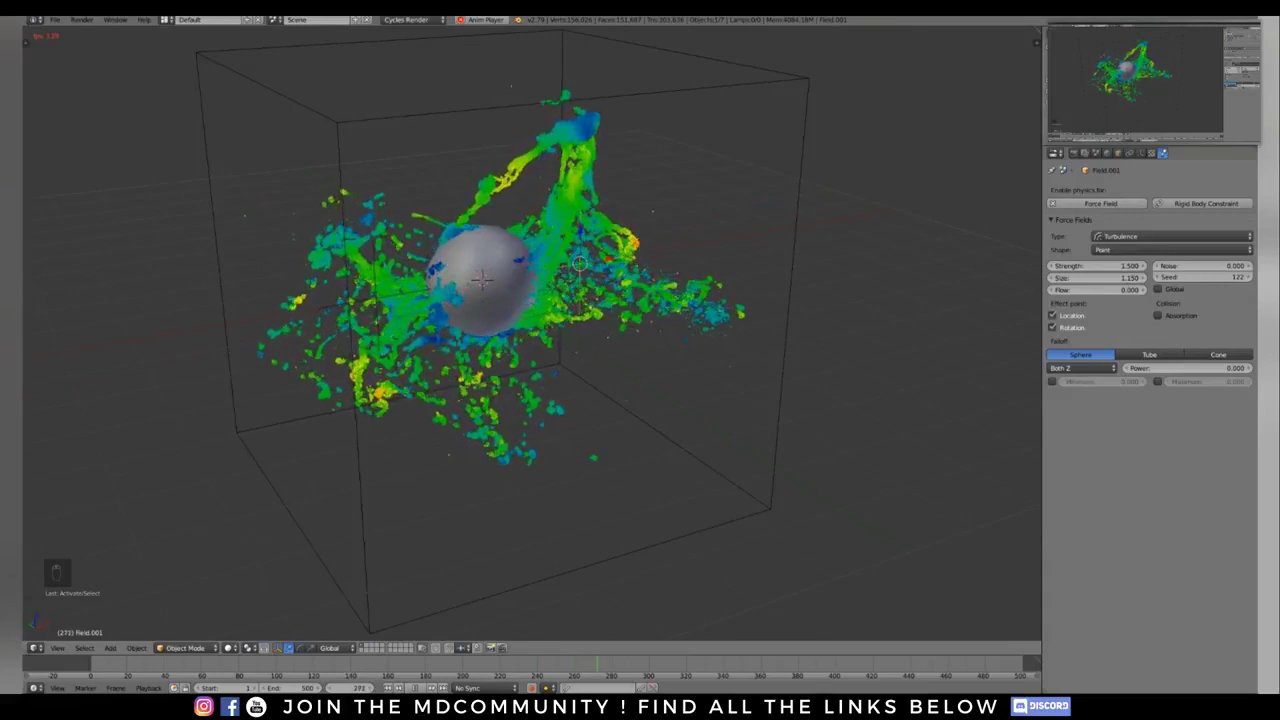
{"action": "key", "text": "alt+a"}
{"action": "middle_click_drag", "start_coordinate": [560, 330], "coordinate": [585, 338]}
{"action": "scroll", "coordinate": [502, 355], "scroll_direction": "up", "scroll_amount": 1}
{"action": "scroll", "coordinate": [585, 338], "scroll_direction": "up", "scroll_amount": 2}
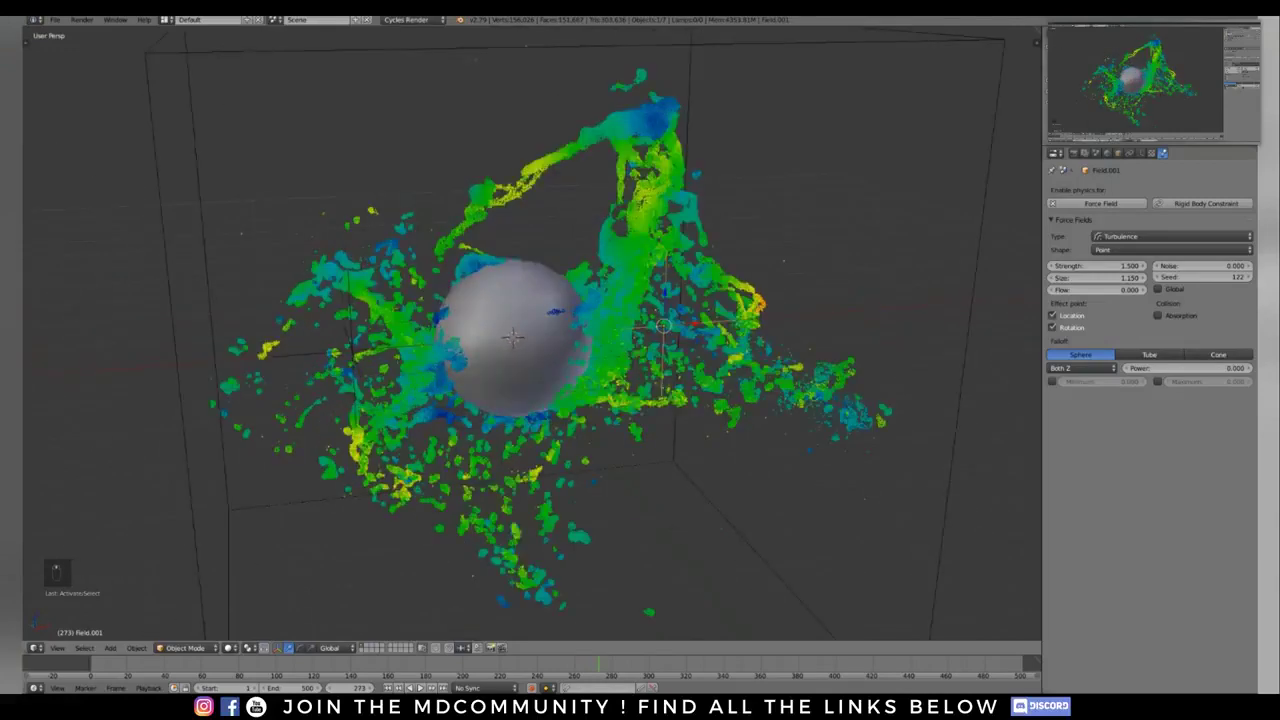
Step: Select the turbulence field on the negative X side and drive its Z location with the expression #frame/100
{"action": "right_click", "coordinate": [350, 352]}
{"action": "middle_click_drag", "start_coordinate": [350, 352], "coordinate": [408, 366]}
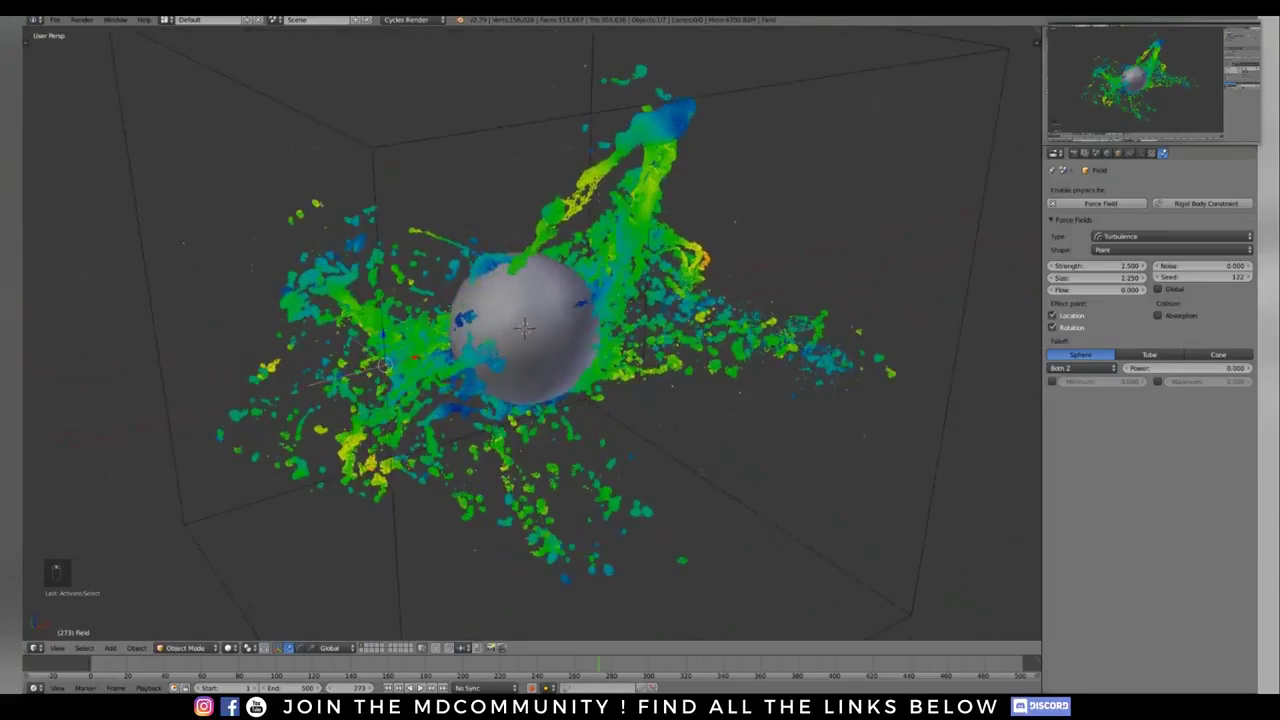
{"action": "middle_click_drag", "start_coordinate": [565, 342], "coordinate": [635, 353]}
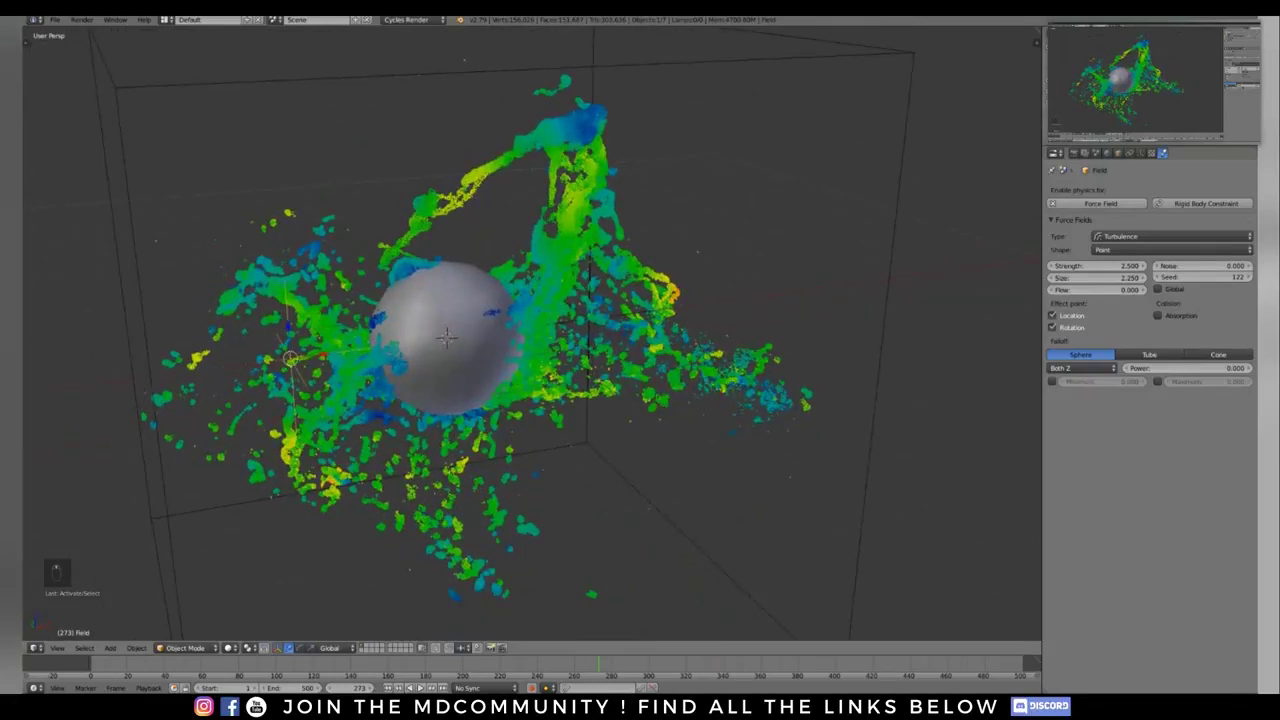
{"action": "scroll", "coordinate": [520, 300], "scroll_direction": "down", "scroll_amount": 2}
{"action": "mouse_move", "coordinate": [520, 300]}
{"action": "middle_mouse_down"}
{"action": "mouse_move", "coordinate": [430, 320]}
{"action": "mouse_move", "coordinate": [515, 315]}
{"action": "middle_mouse_up"}
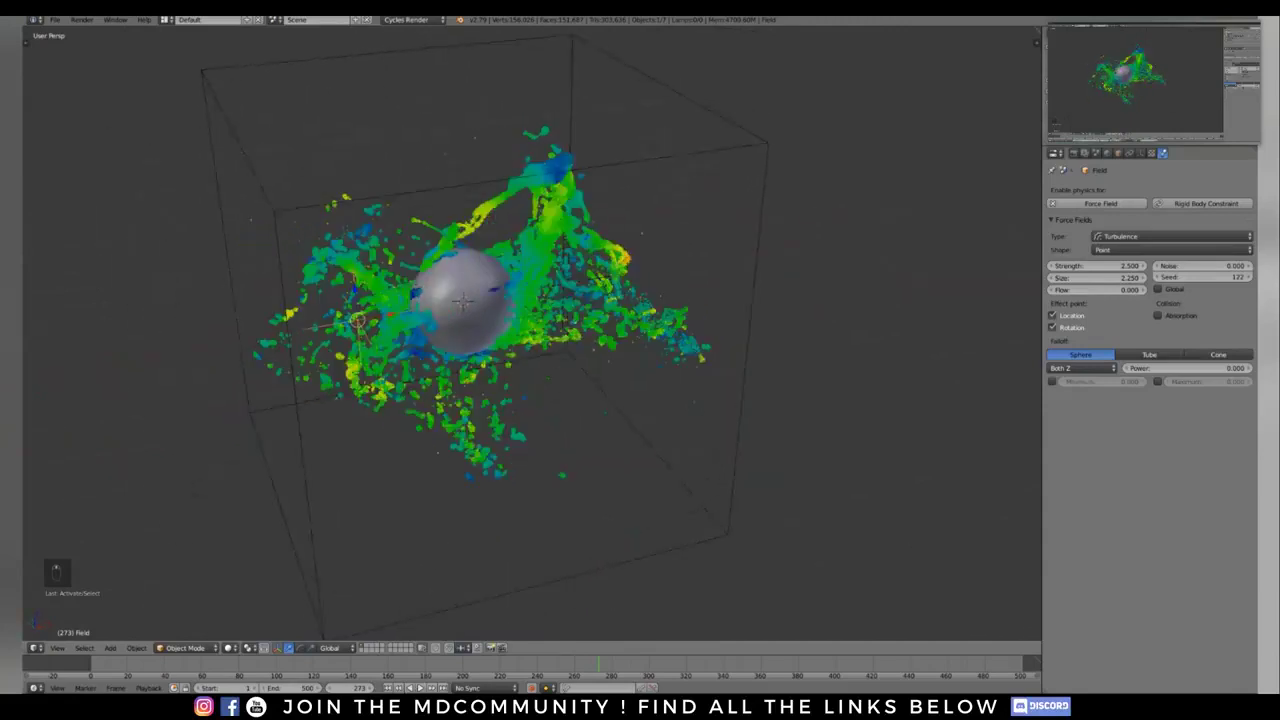
{"action": "middle_click_drag", "start_coordinate": [680, 359], "coordinate": [695, 361]}
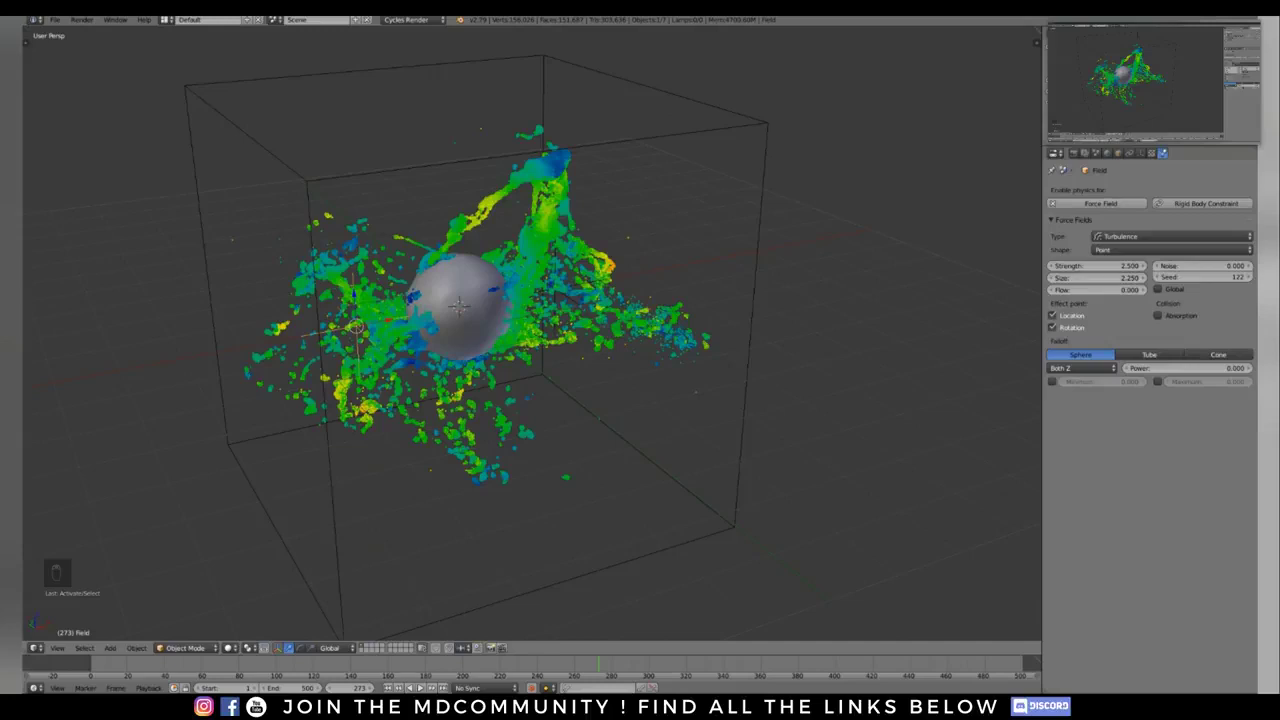
{"action": "middle_click_drag", "start_coordinate": [540, 330], "coordinate": [470, 360]}
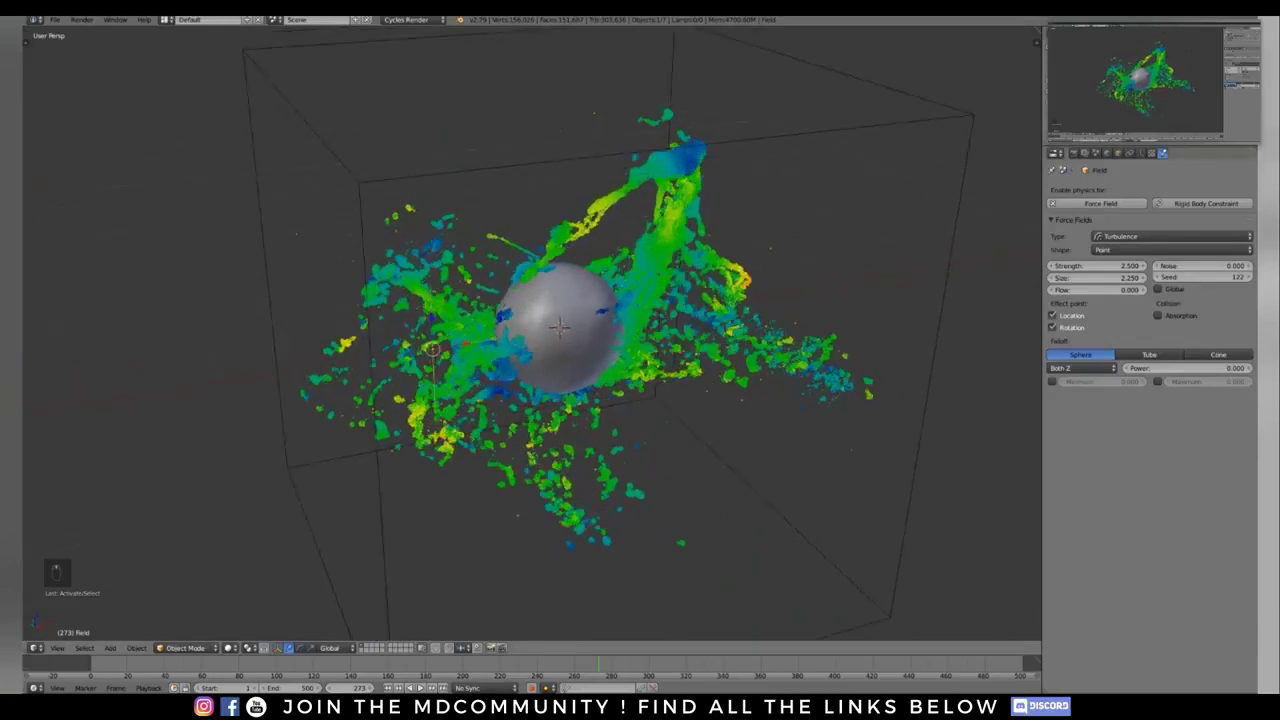
{"action": "left_click", "coordinate": [1118, 153]}
{"action": "scroll", "coordinate": [626, 391], "scroll_direction": "up", "scroll_amount": 2}
{"action": "middle_click_drag", "start_coordinate": [540, 305], "coordinate": [518, 336]}
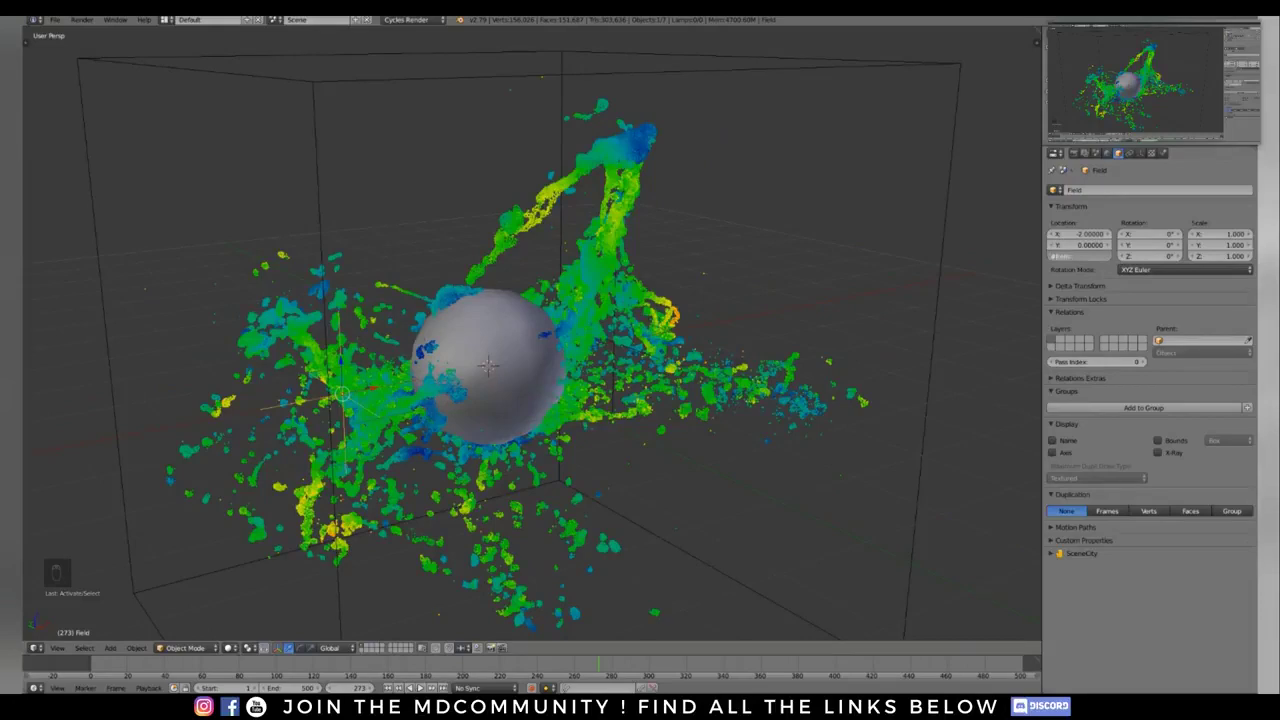
{"action": "key", "text": "BackSpace"}
{"action": "key", "text": "BackSpace"}
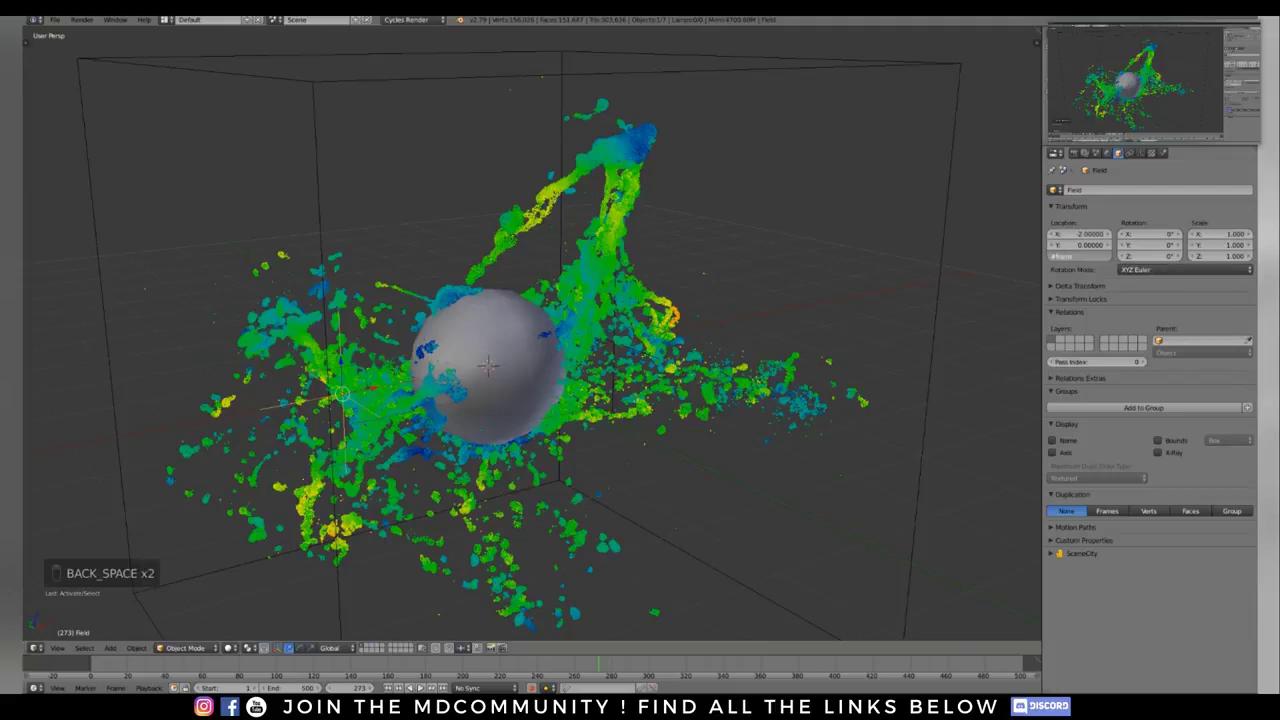
{"action": "type", "text": "100"}
{"action": "key", "text": "Return"}
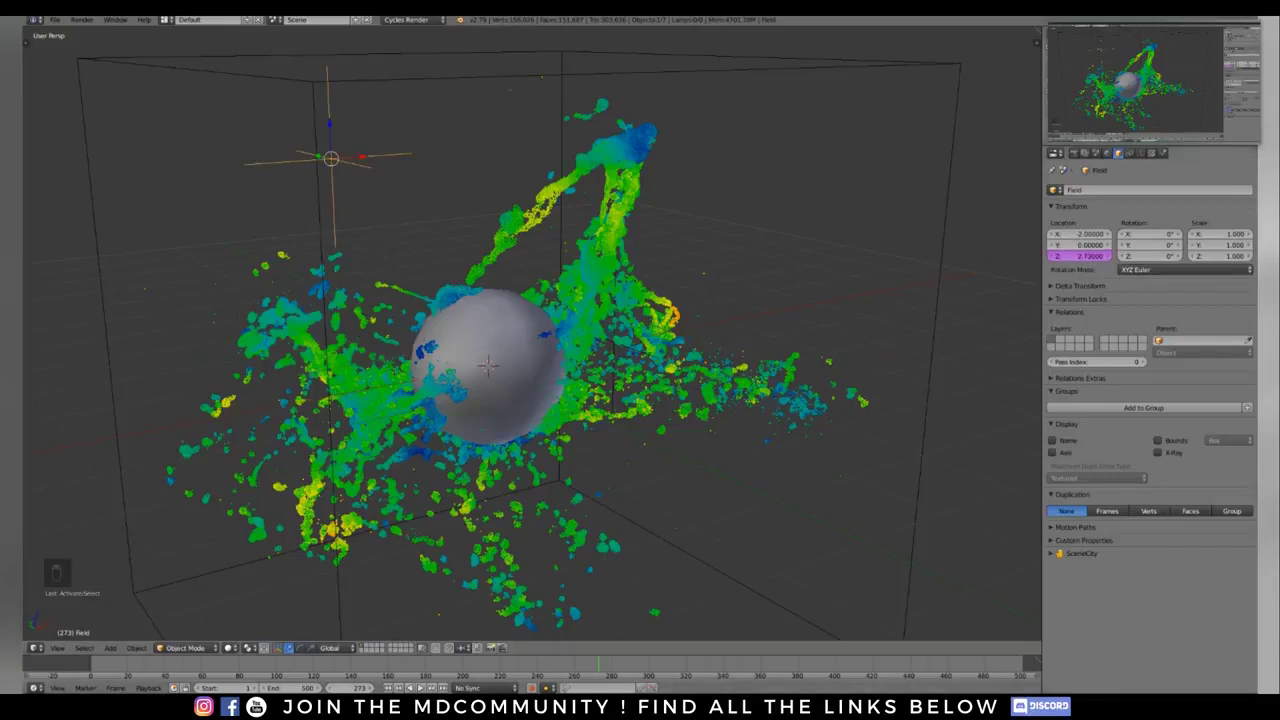
Step: Play the simulation from the first frame with the moving turbulence field, stop it, and return to the first frame
{"action": "key", "text": "shift+Left"}
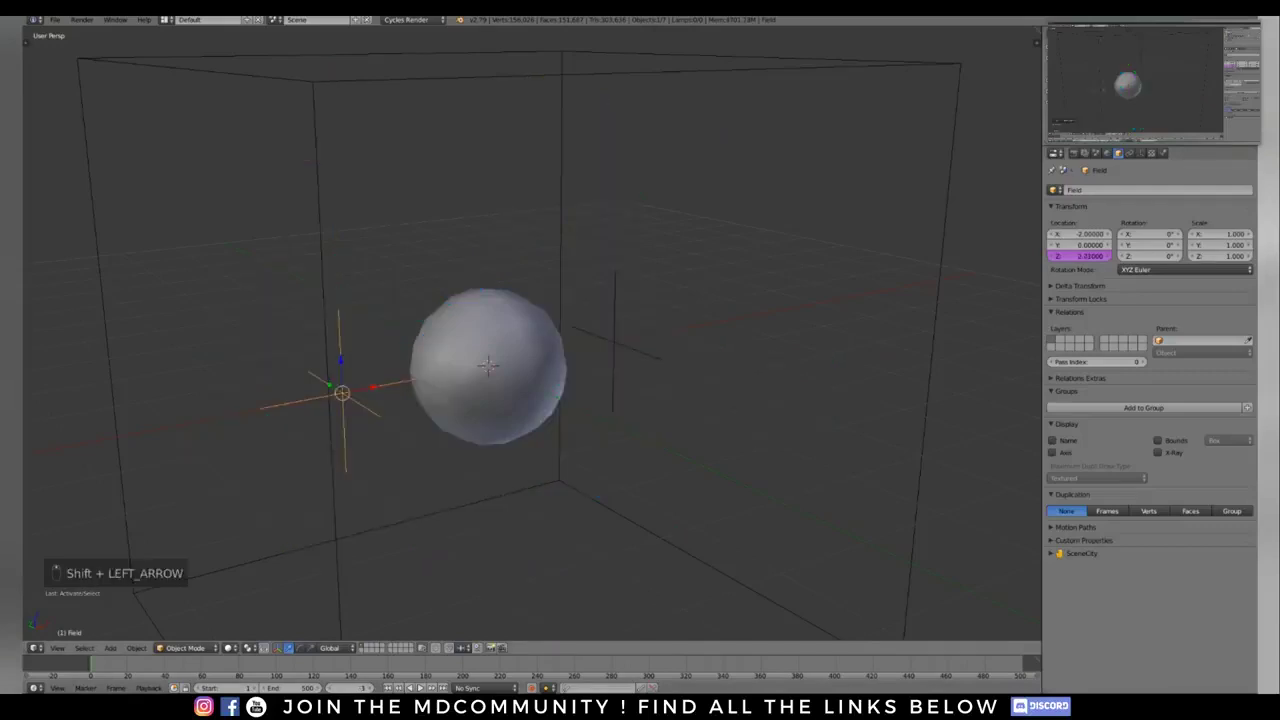
{"action": "middle_click_drag", "start_coordinate": [488, 366], "coordinate": [466, 406]}
{"action": "key", "text": "alt+a"}
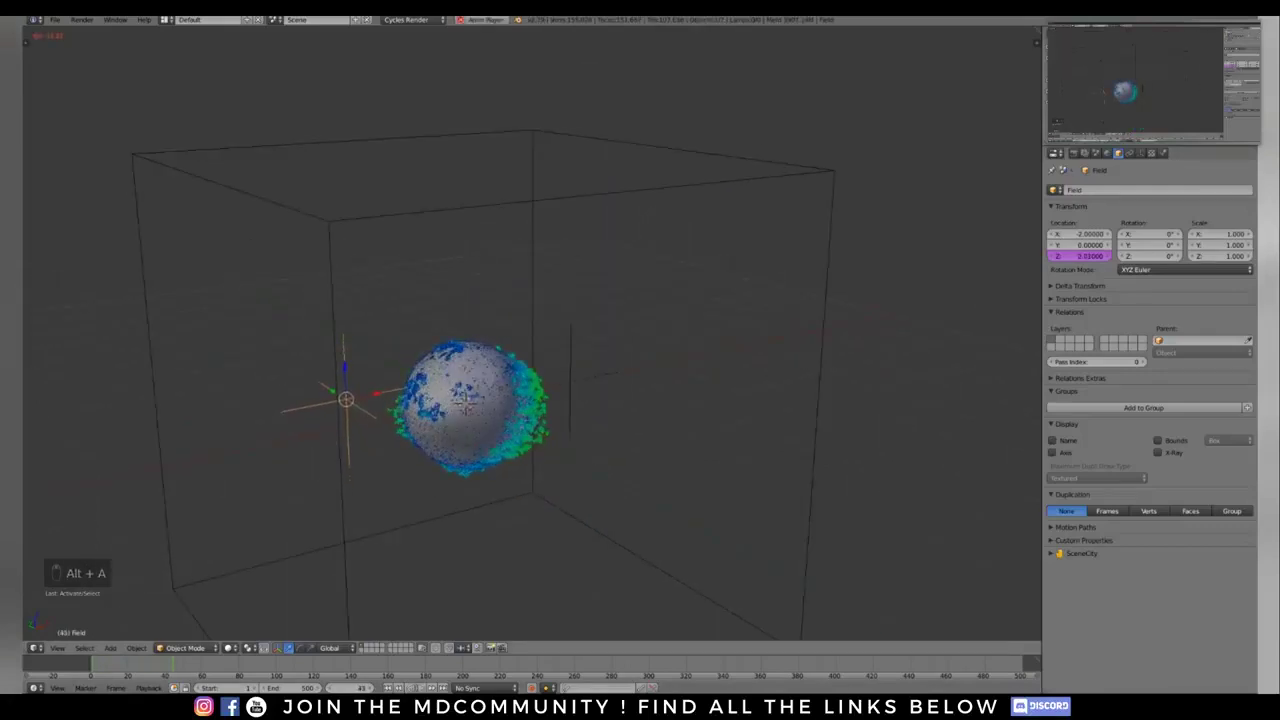
{"action": "key", "text": "alt+a"}
{"action": "key", "text": "shift+Left"}
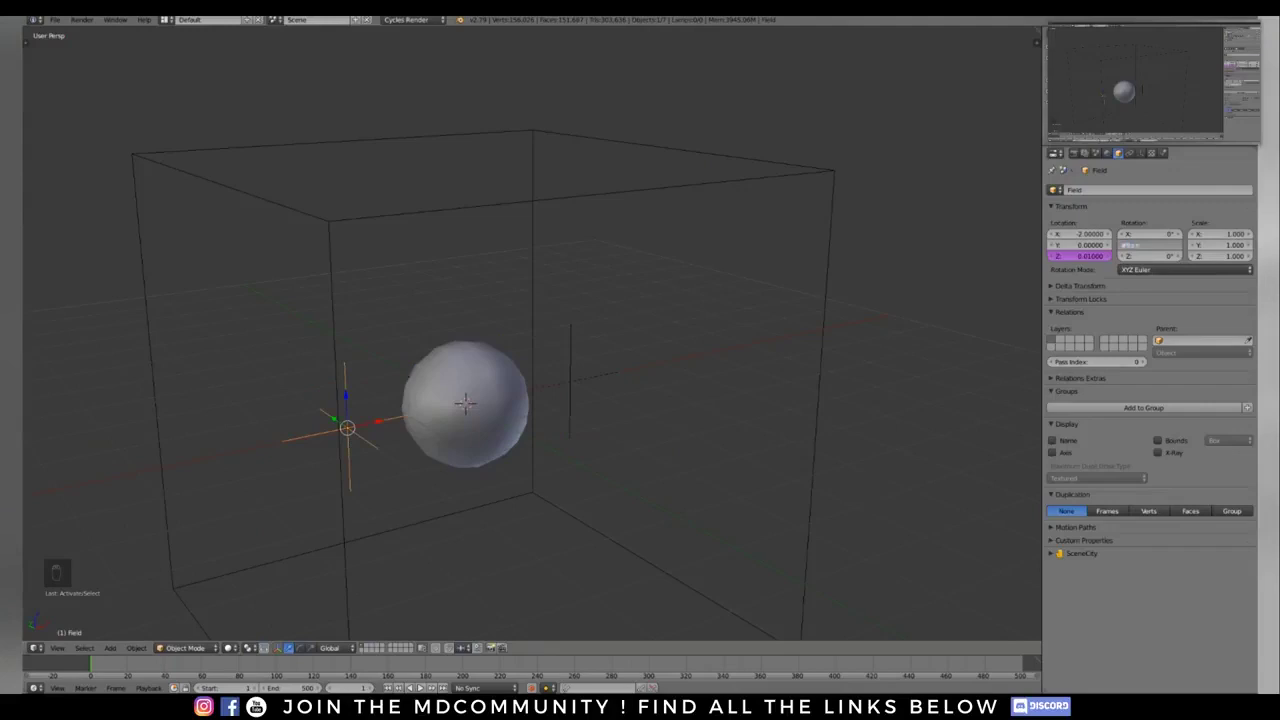
Step: Drive the selected turbulence field's Y rotation with the expression #frame/150 and start playing the simulation
{"action": "type", "text": "#frame/150"}
{"action": "key", "text": "Return"}
{"action": "scroll", "coordinate": [628, 190], "scroll_direction": "down", "scroll_amount": 1}
{"action": "key", "text": "alt+a"}
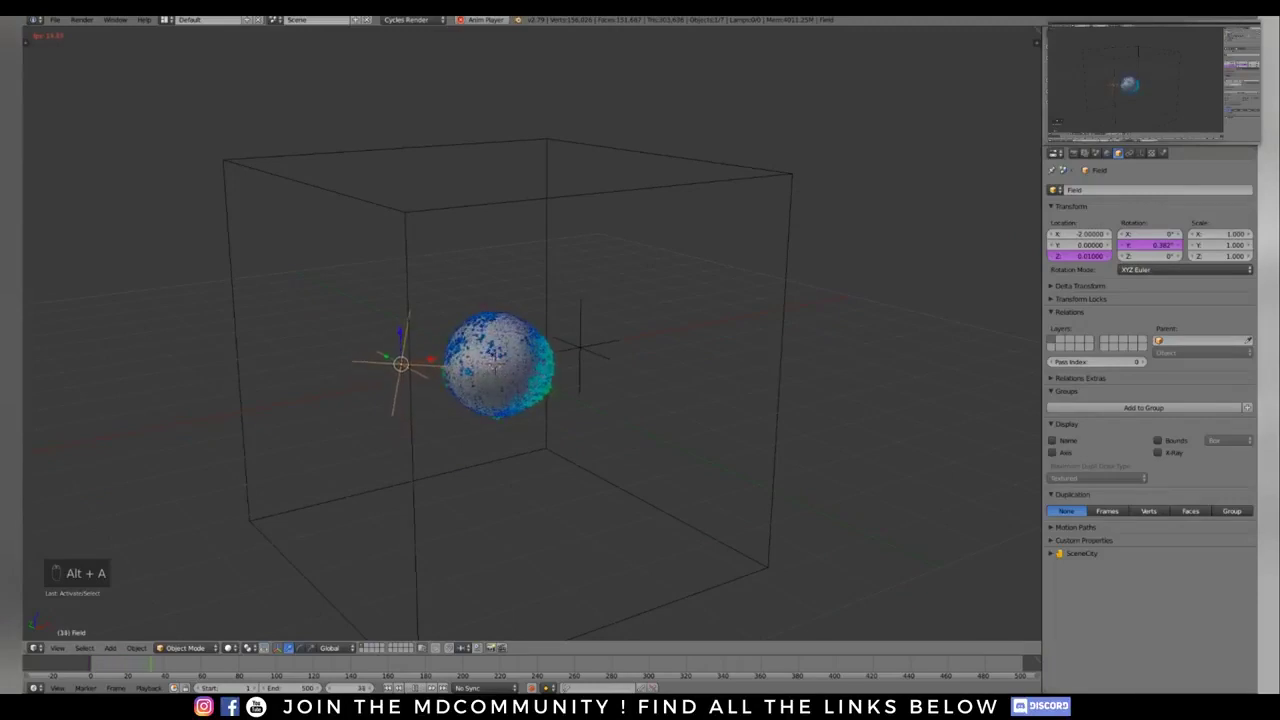
Step: Inspect the playing simulation with the rotating turbulence field, stop it, and return to the first frame
{"action": "middle_click_drag", "start_coordinate": [590, 370], "coordinate": [630, 355]}
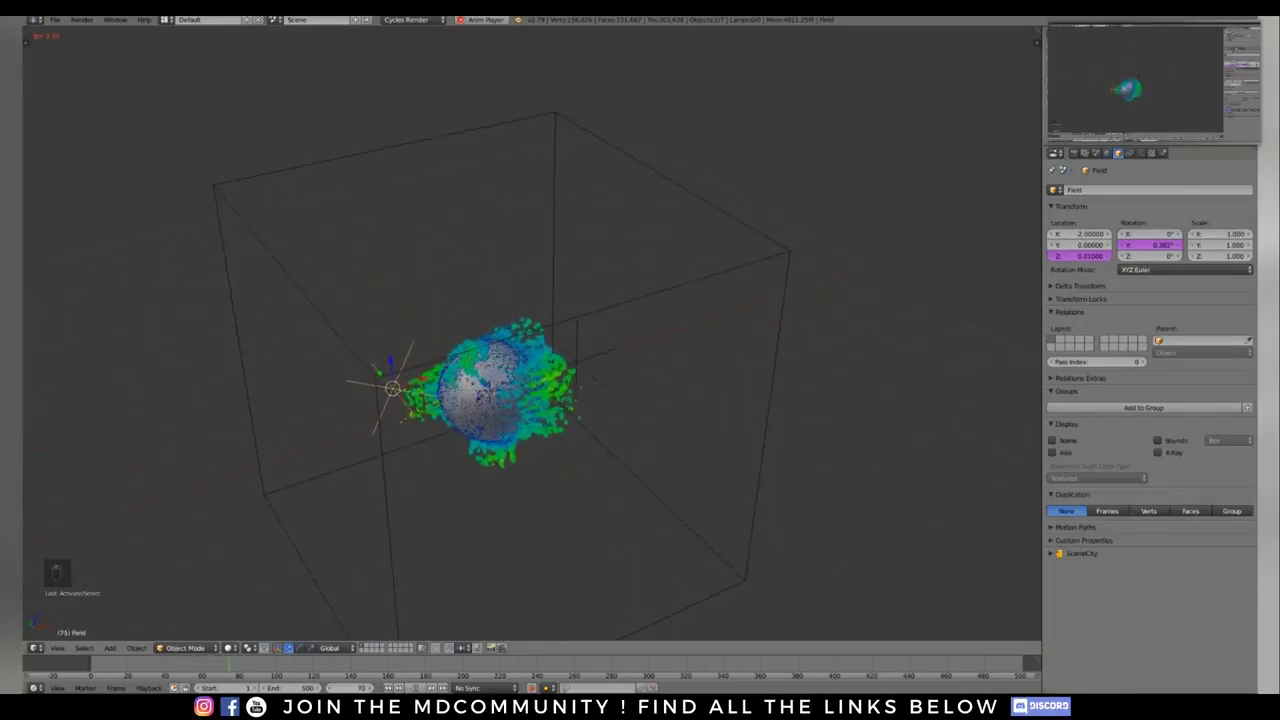
{"action": "middle_click_drag", "start_coordinate": [600, 370], "coordinate": [622, 322]}
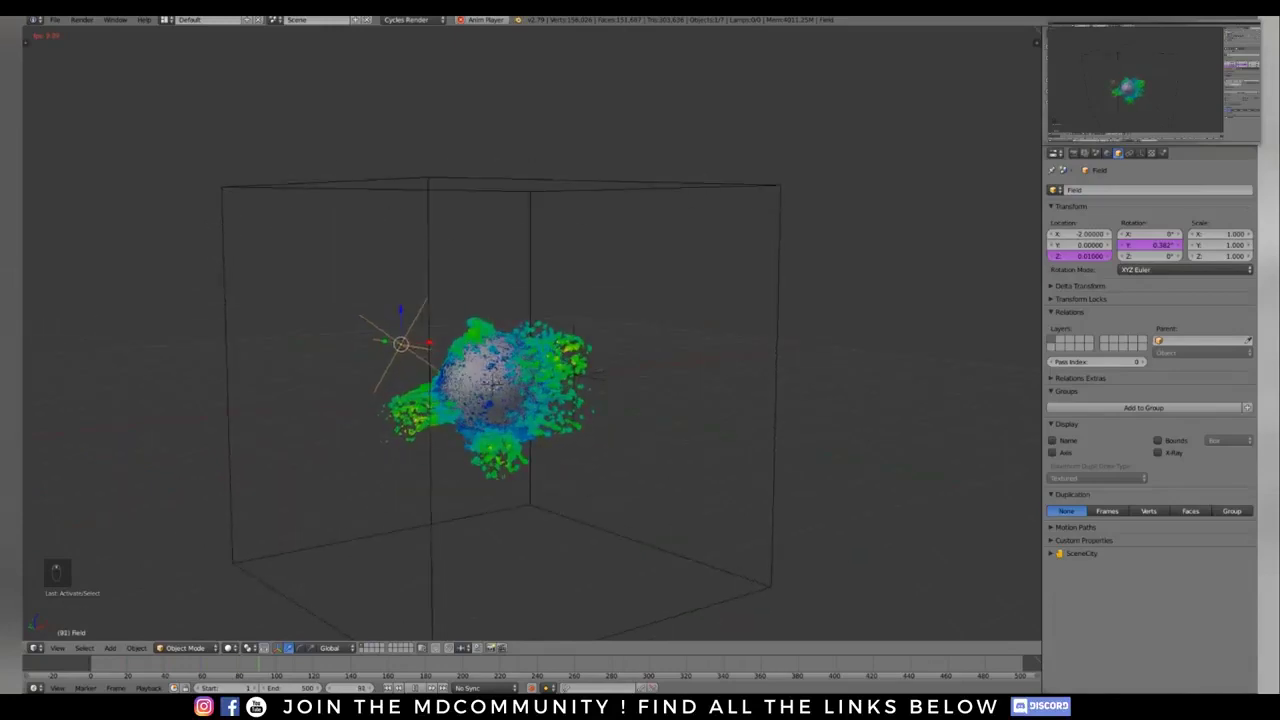
{"action": "key", "text": "alt+a"}
{"action": "key", "text": "shift+Left"}
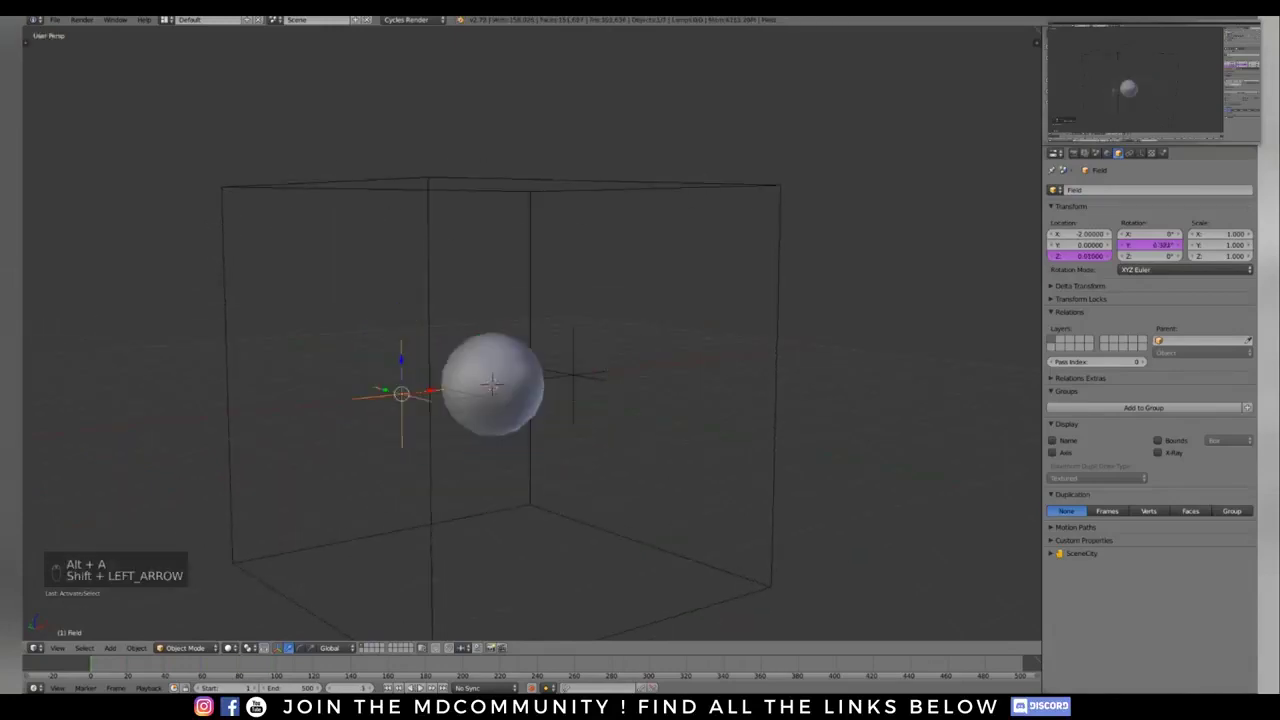
Step: Scale down the collision cube's mesh around the sphere in Edit Mode and start playing the simulation
{"action": "key", "text": "Tab"}
{"action": "key", "text": "s"}
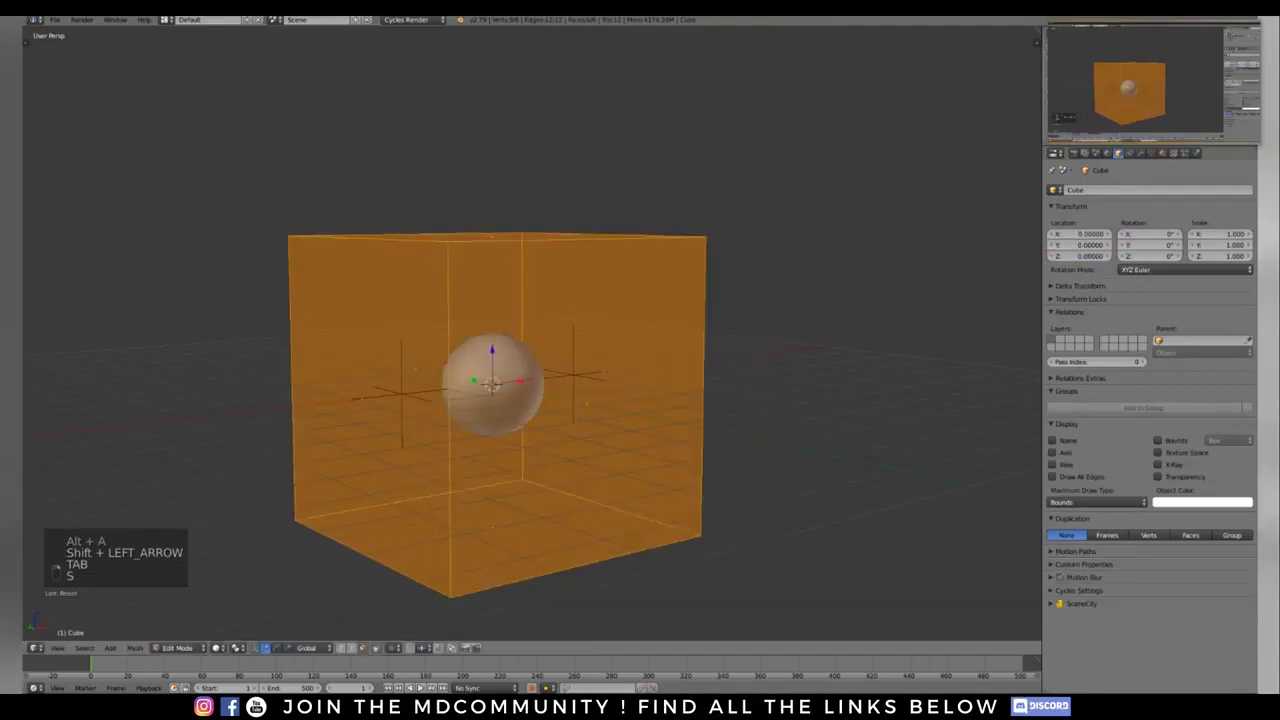
{"action": "key", "text": "Tab"}
{"action": "key", "text": "alt+a"}
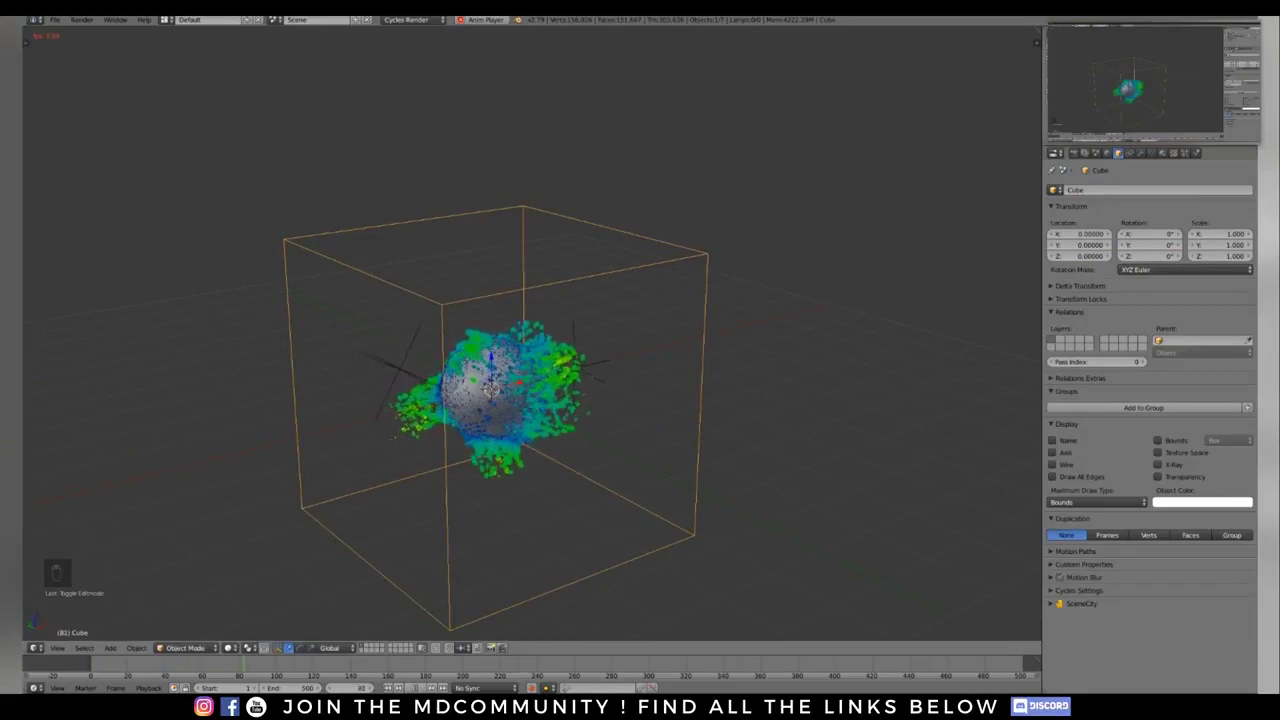
Step: Examine the particle flow inside the smaller collision cube from several angles, stop the playback, and return to the first frame
{"action": "middle_click_drag", "start_coordinate": [500, 400], "coordinate": [525, 318]}
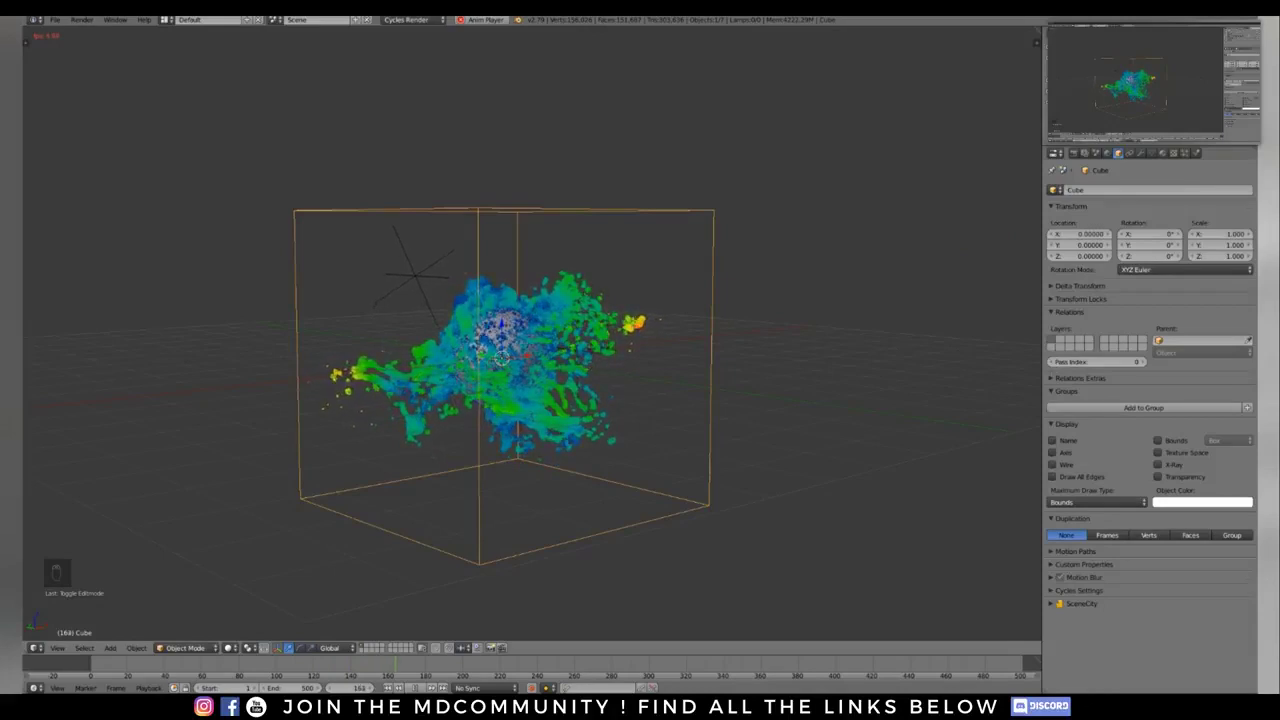
{"action": "middle_click_drag", "start_coordinate": [560, 300], "coordinate": [500, 308]}
{"action": "scroll", "coordinate": [318, 292], "scroll_direction": "up", "scroll_amount": 6}
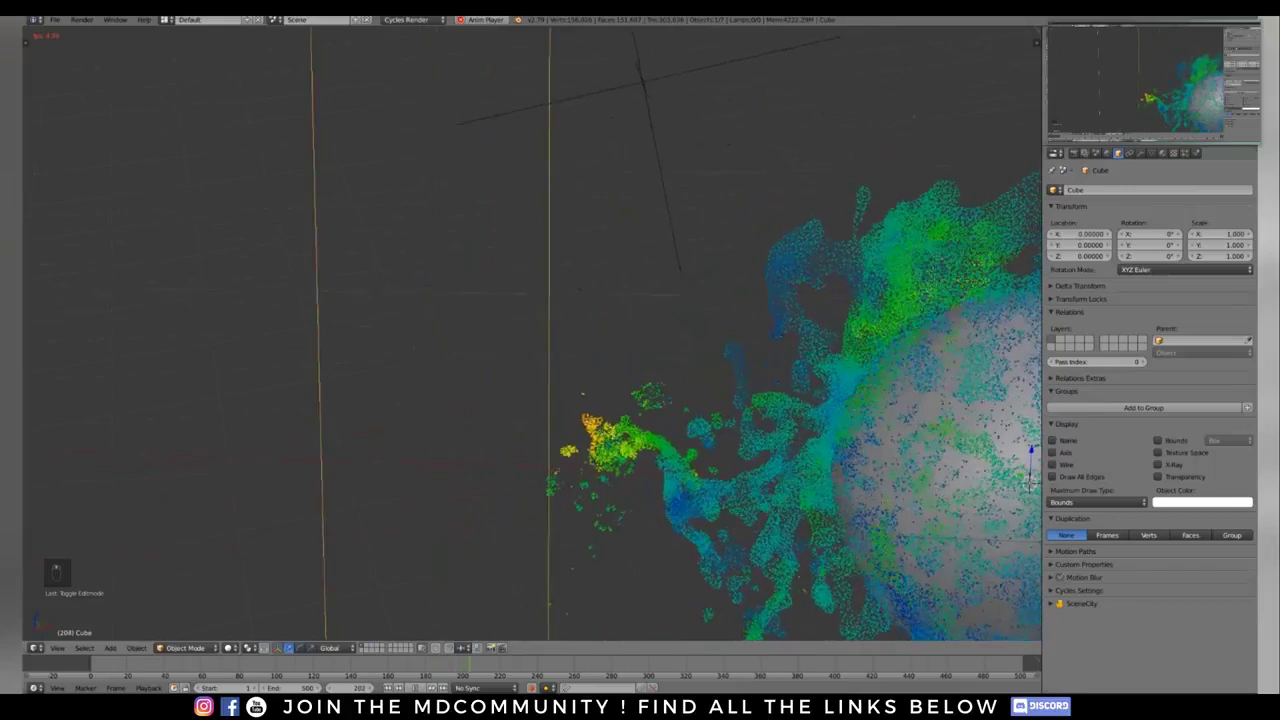
{"action": "scroll", "coordinate": [583, 480], "scroll_direction": "down", "scroll_amount": 3}
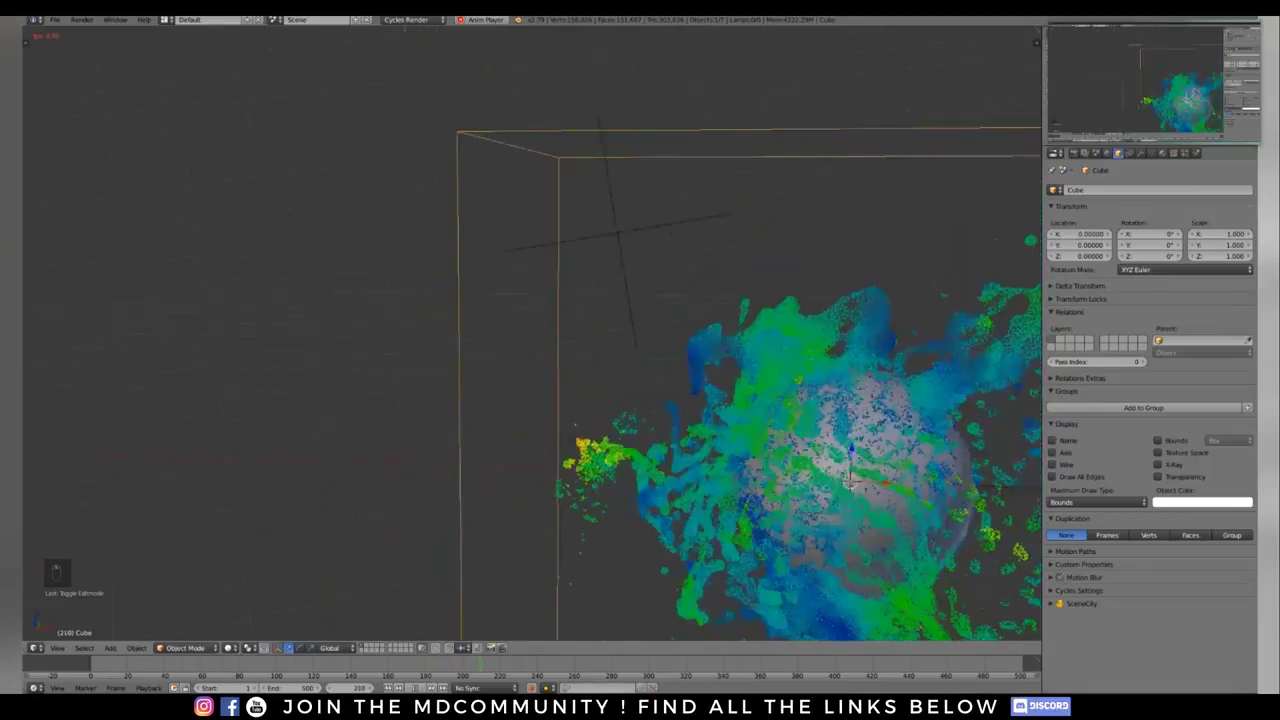
{"action": "middle_click_drag", "start_coordinate": [583, 480], "coordinate": [428, 420], "text": "shift"}
{"action": "scroll", "coordinate": [390, 402], "scroll_direction": "down", "scroll_amount": 2}
{"action": "middle_click_drag", "start_coordinate": [390, 362], "coordinate": [481, 384]}
{"action": "scroll", "coordinate": [437, 372], "scroll_direction": "down", "scroll_amount": 1}
{"action": "middle_click_drag", "start_coordinate": [520, 530], "coordinate": [460, 510]}
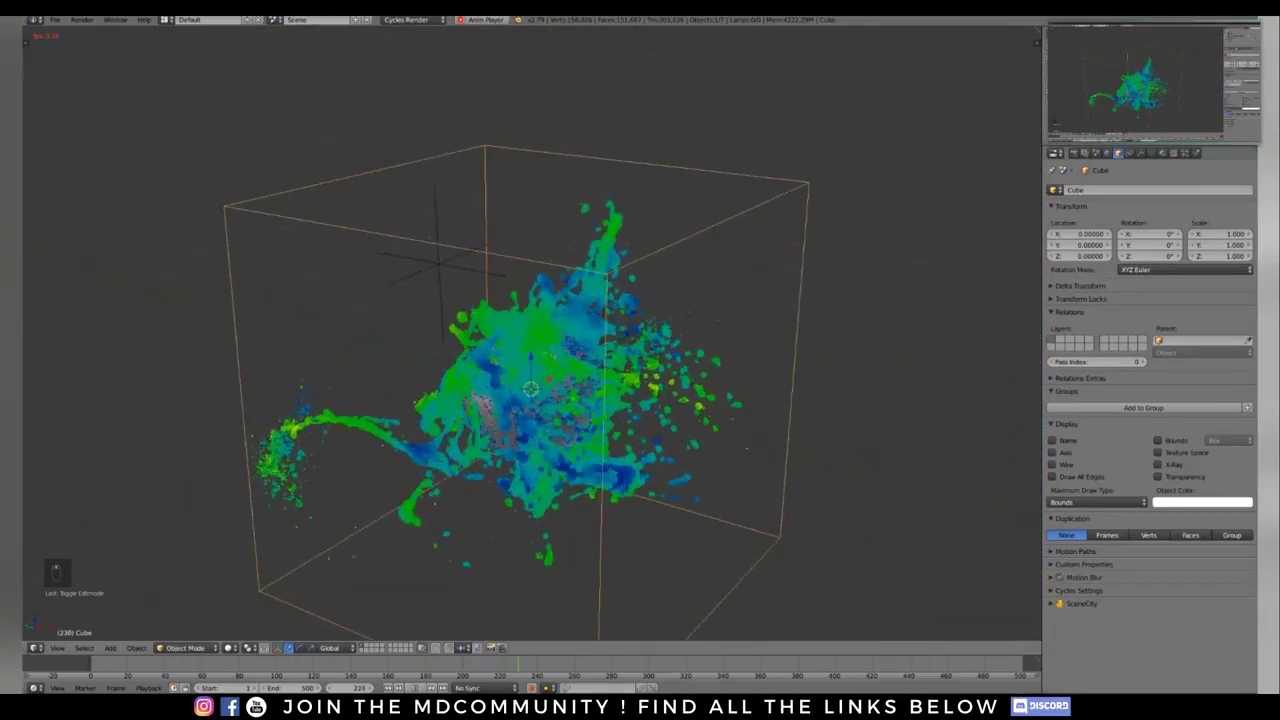
{"action": "middle_click_drag", "start_coordinate": [530, 370], "coordinate": [582, 374]}
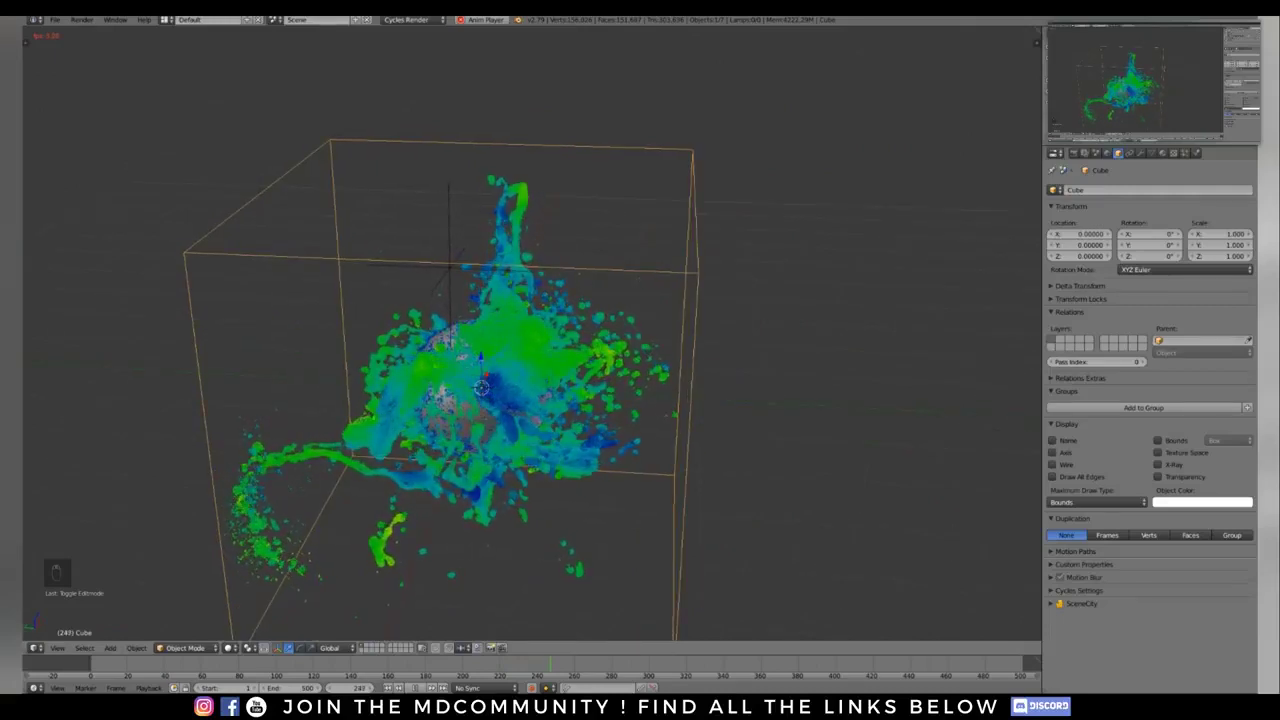
{"action": "middle_click_drag", "start_coordinate": [530, 380], "coordinate": [600, 386]}
{"action": "middle_click_drag", "start_coordinate": [400, 490], "coordinate": [370, 490]}
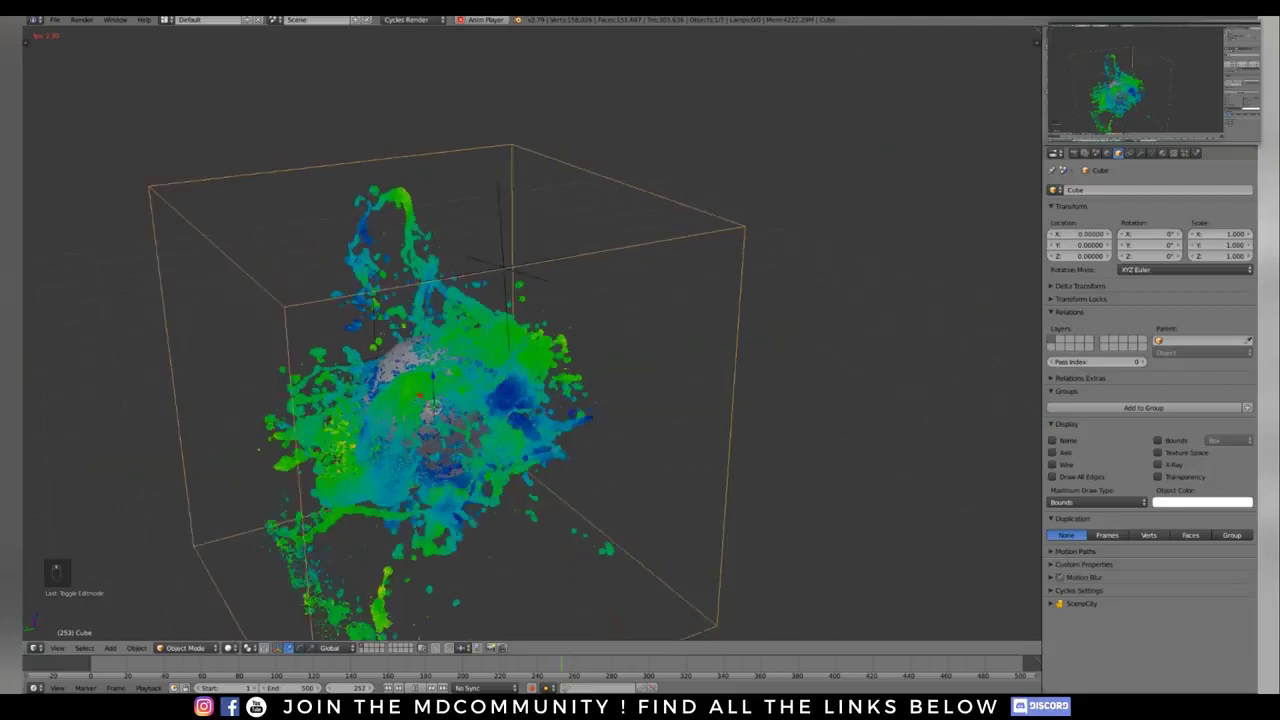
{"action": "key", "text": "alt+a"}
{"action": "middle_click_drag", "start_coordinate": [520, 400], "coordinate": [420, 392]}
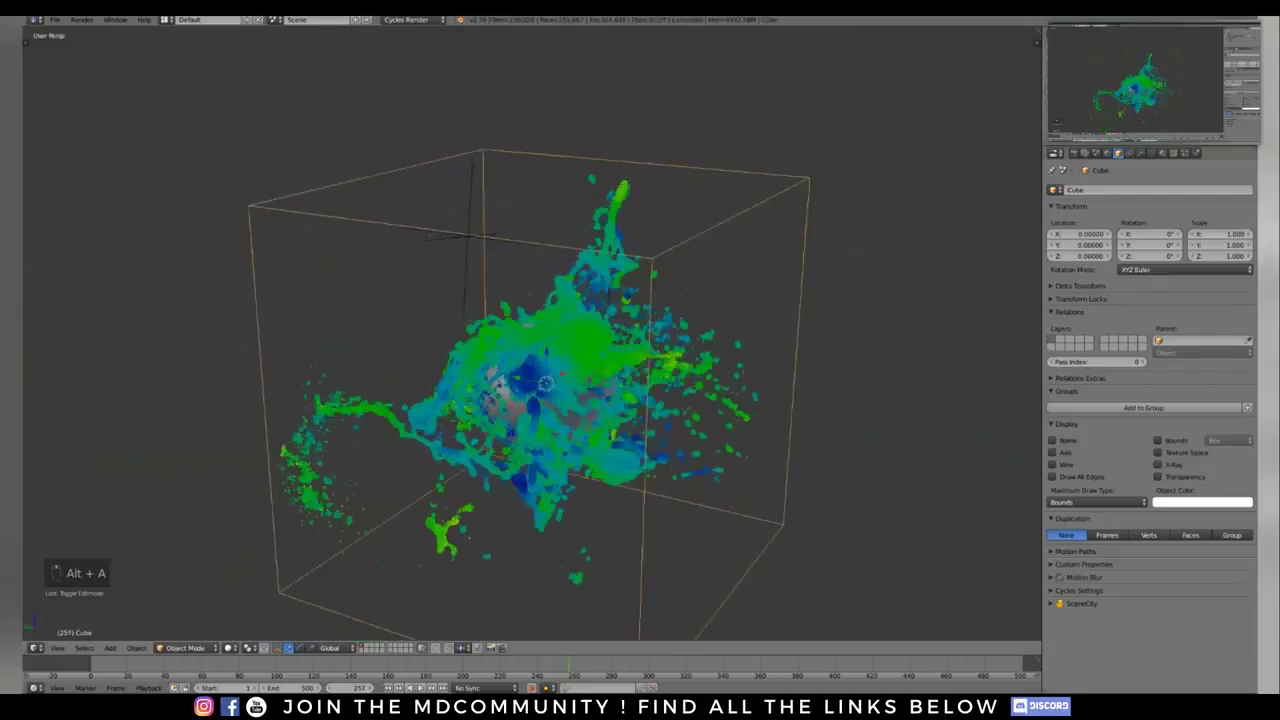
{"action": "key", "text": "shift+Left"}
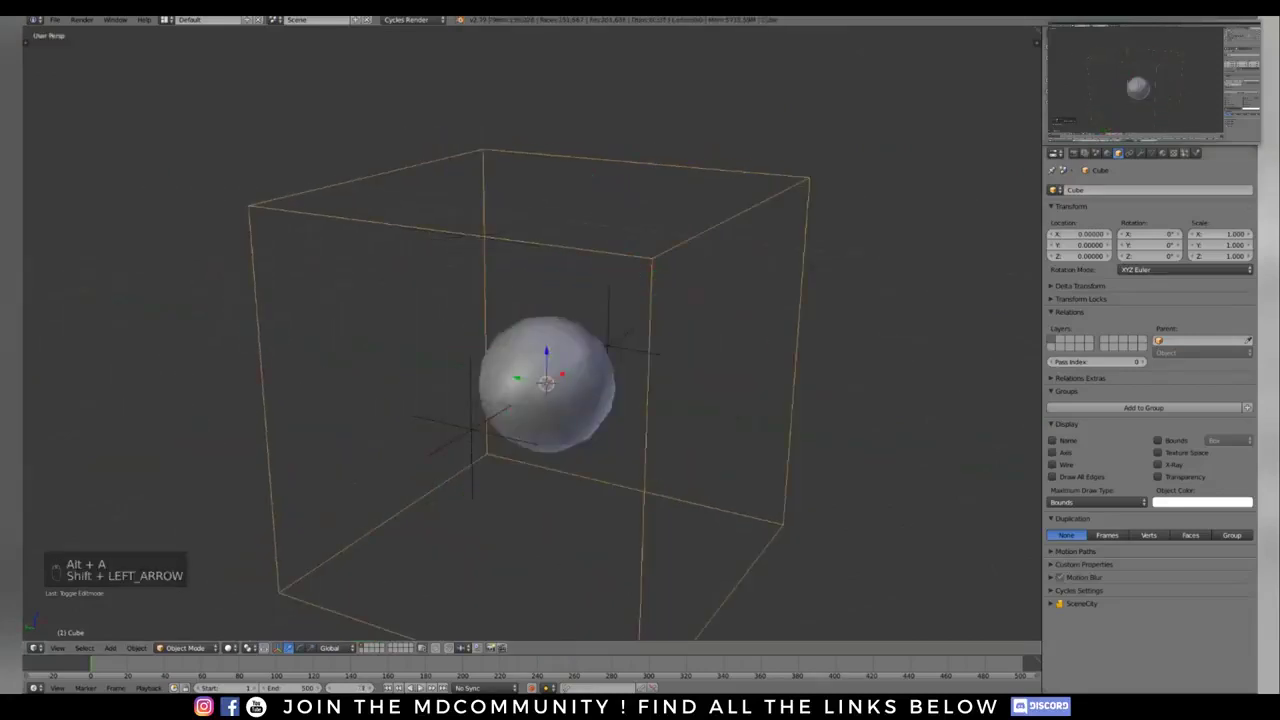
Step: Select the round cube and set its particle emission's normal velocity to 0.250
{"action": "left_click", "coordinate": [1185, 152]}
{"action": "middle_click_drag", "start_coordinate": [560, 400], "coordinate": [494, 380]}
{"action": "right_click", "coordinate": [494, 380]}
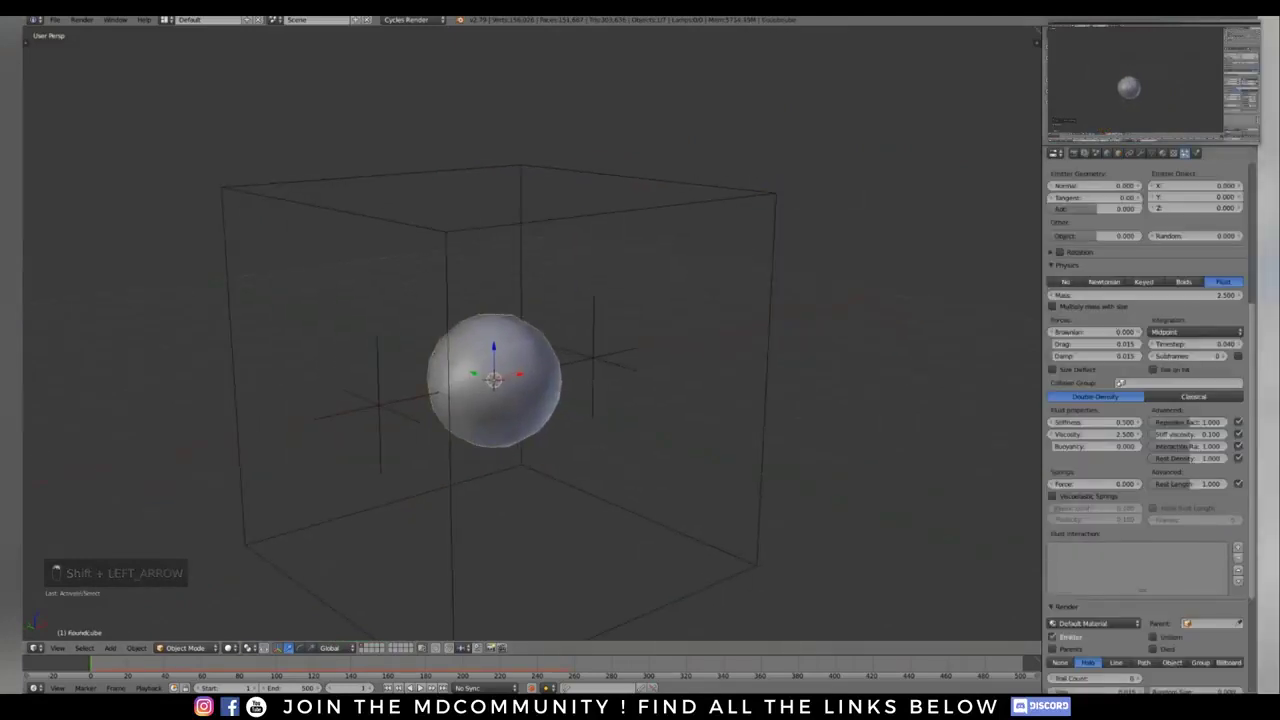
{"action": "scroll", "coordinate": [1150, 400], "scroll_direction": "up", "scroll_amount": 3}
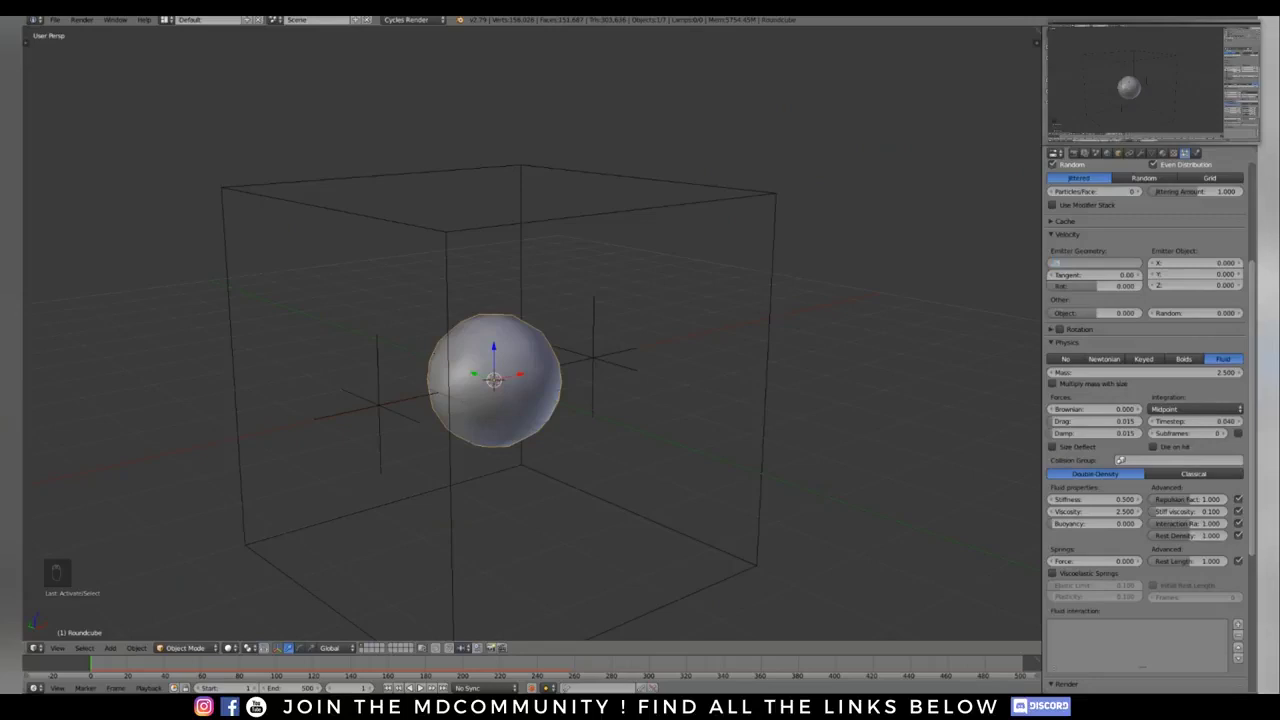
Step: Play the simulation from the first frame with the new normal velocity, watch the splash from several angles, and stop it
{"action": "key", "text": "alt+a"}
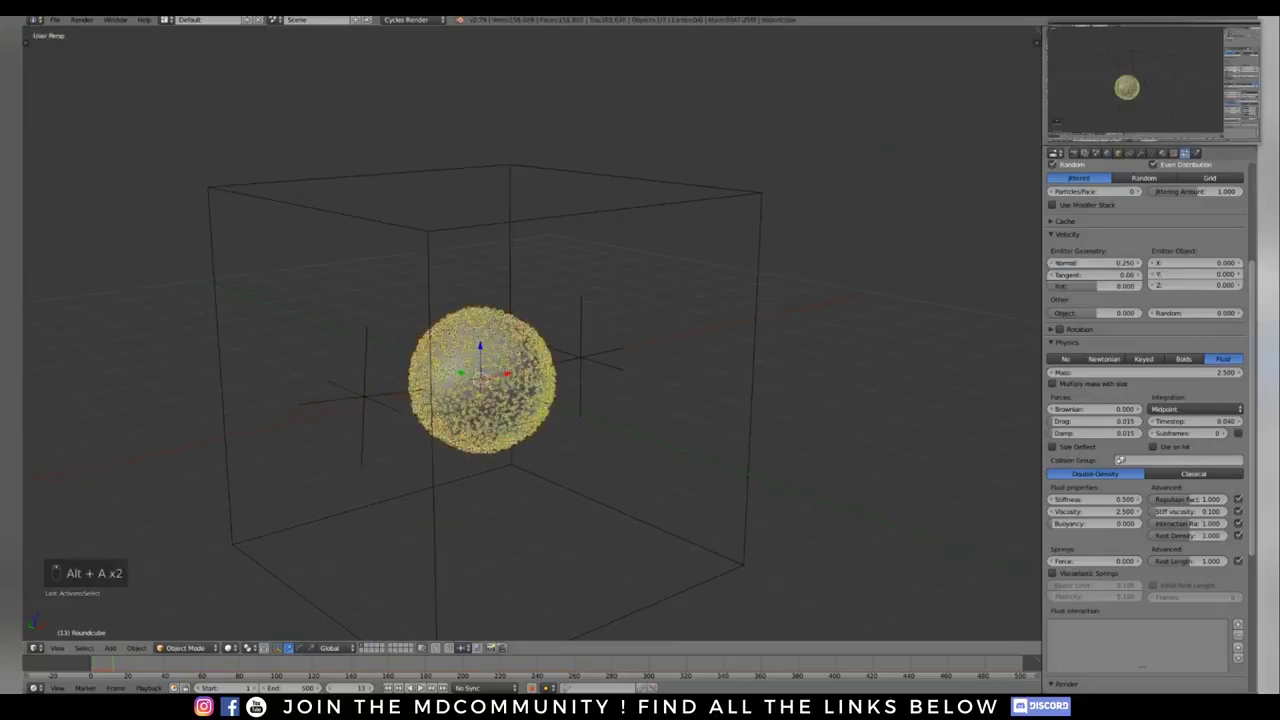
{"action": "key", "text": "shift+Left"}
{"action": "key", "text": "alt+a"}
{"action": "key", "text": "a"}
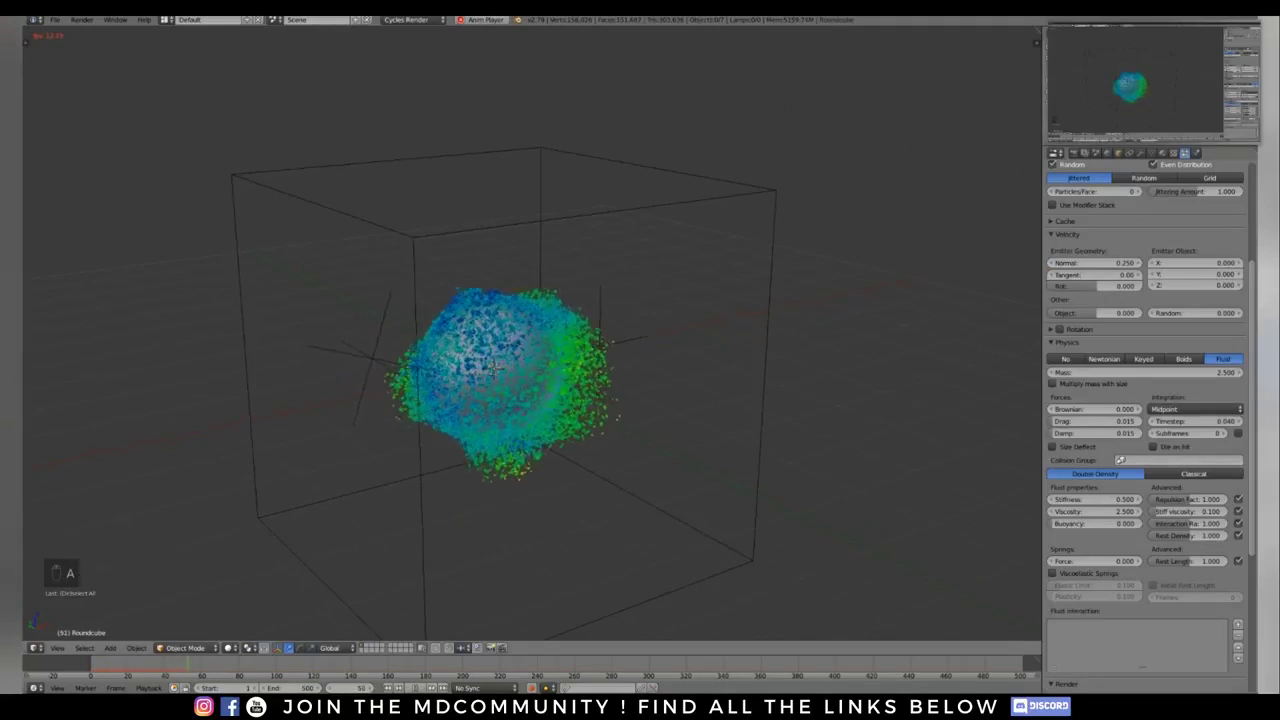
{"action": "middle_click_drag", "start_coordinate": [605, 368], "coordinate": [576, 392]}
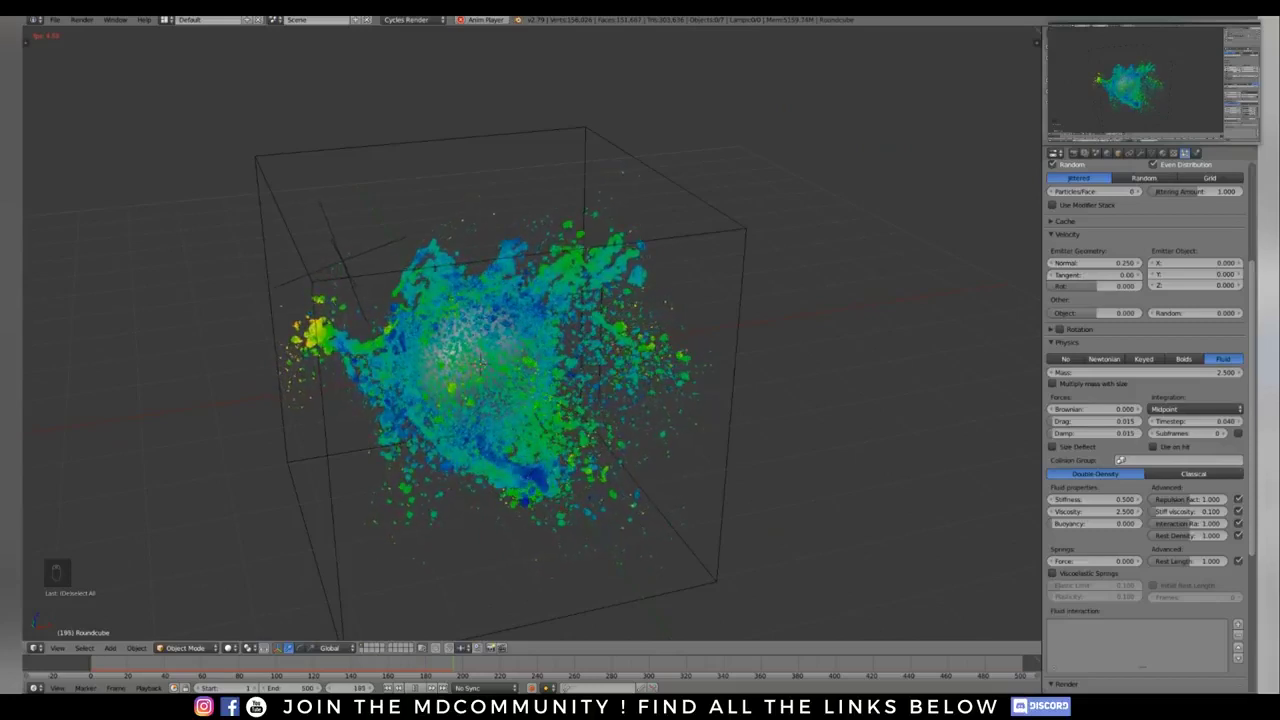
{"action": "middle_click_drag", "start_coordinate": [540, 360], "coordinate": [516, 330]}
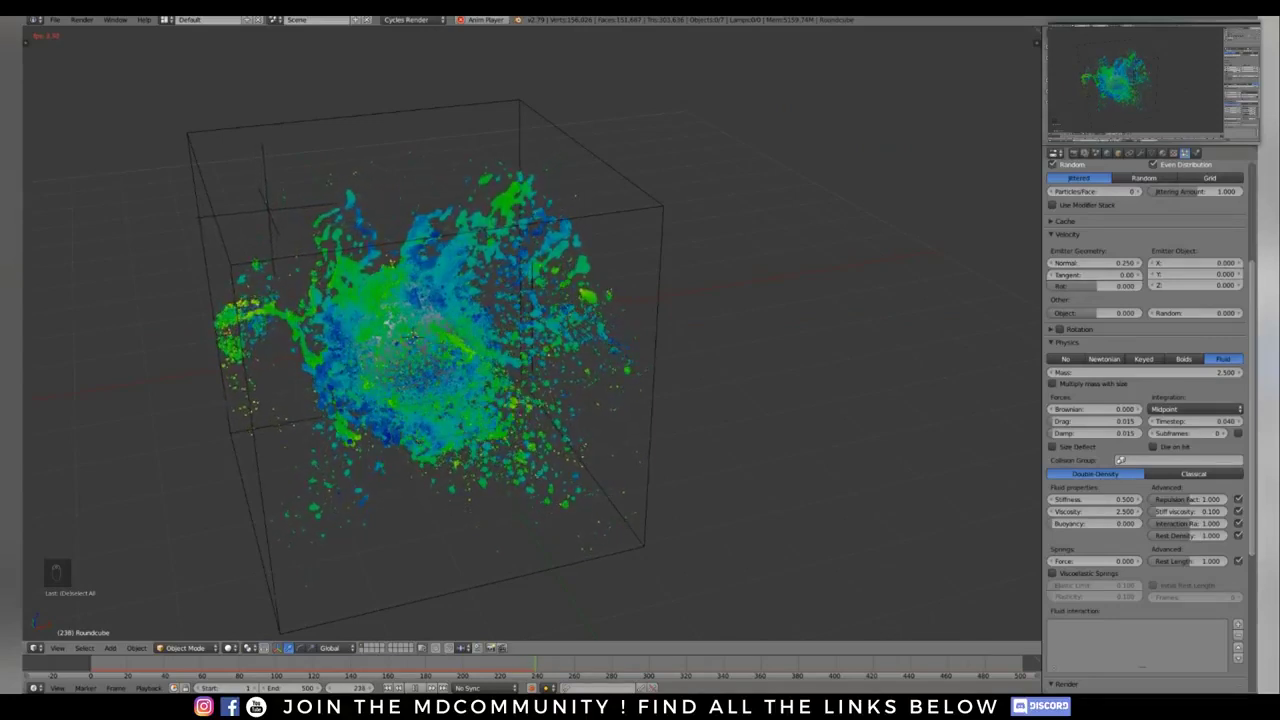
{"action": "middle_click_drag", "start_coordinate": [500, 340], "coordinate": [668, 282]}
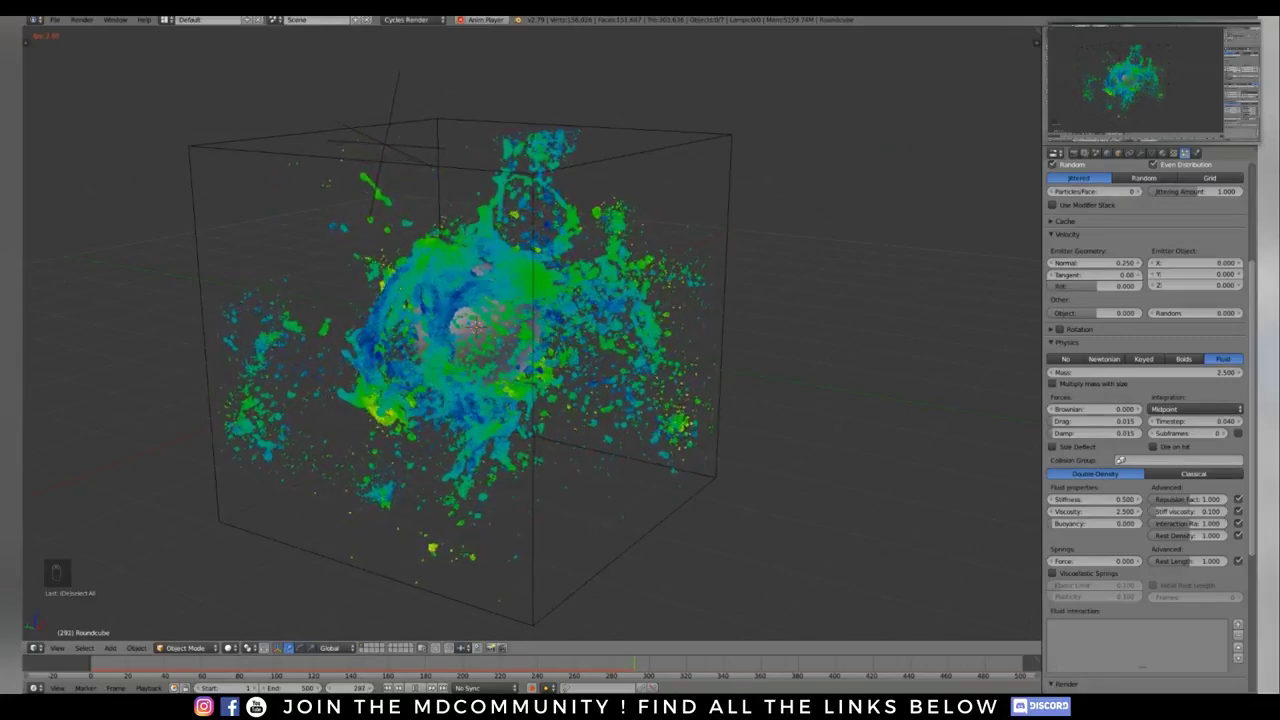
{"action": "middle_click_drag", "start_coordinate": [640, 304], "coordinate": [570, 304]}
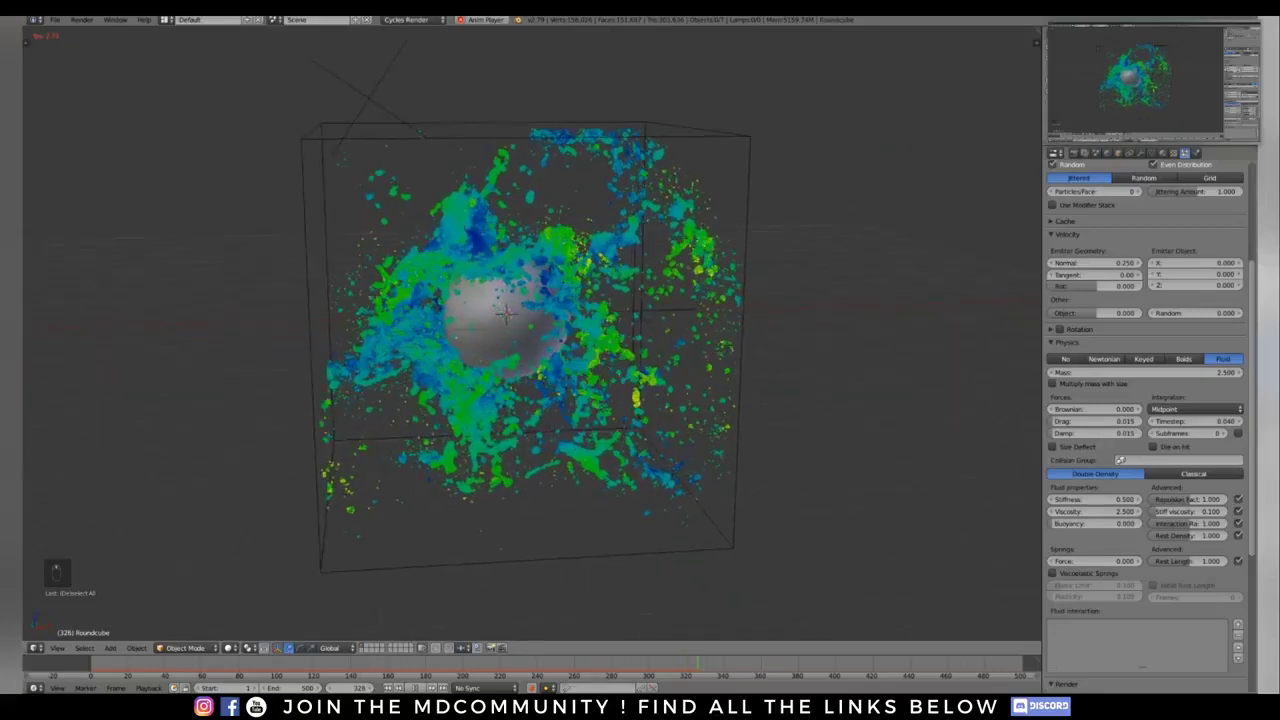
{"action": "key", "text": "alt+a"}
Step: Examine the stopped particle splash around the sphere from several viewing angles
{"action": "middle_click_drag", "start_coordinate": [450, 330], "coordinate": [950, 335]}
{"action": "middle_click_drag", "start_coordinate": [640, 335], "coordinate": [475, 325]}
{"action": "middle_click_drag", "start_coordinate": [780, 336], "coordinate": [845, 404]}
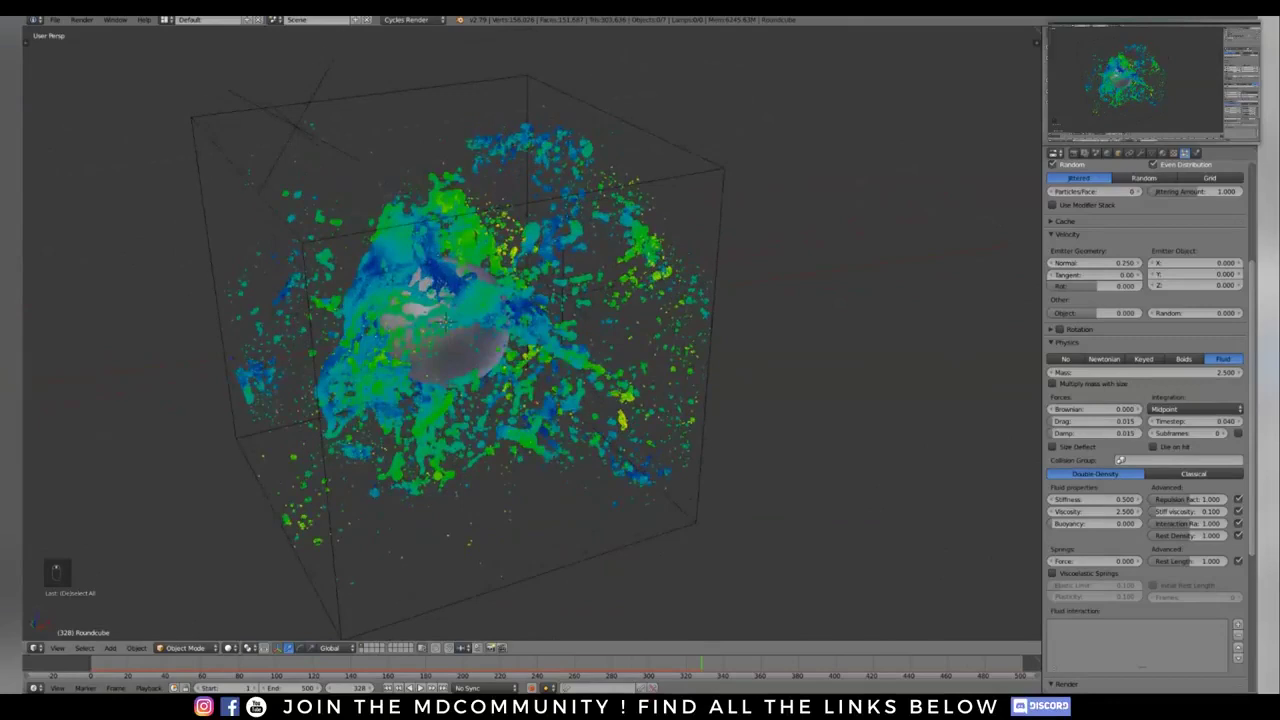
{"action": "middle_click_drag", "start_coordinate": [532, 345], "coordinate": [529, 332], "text": "shift"}
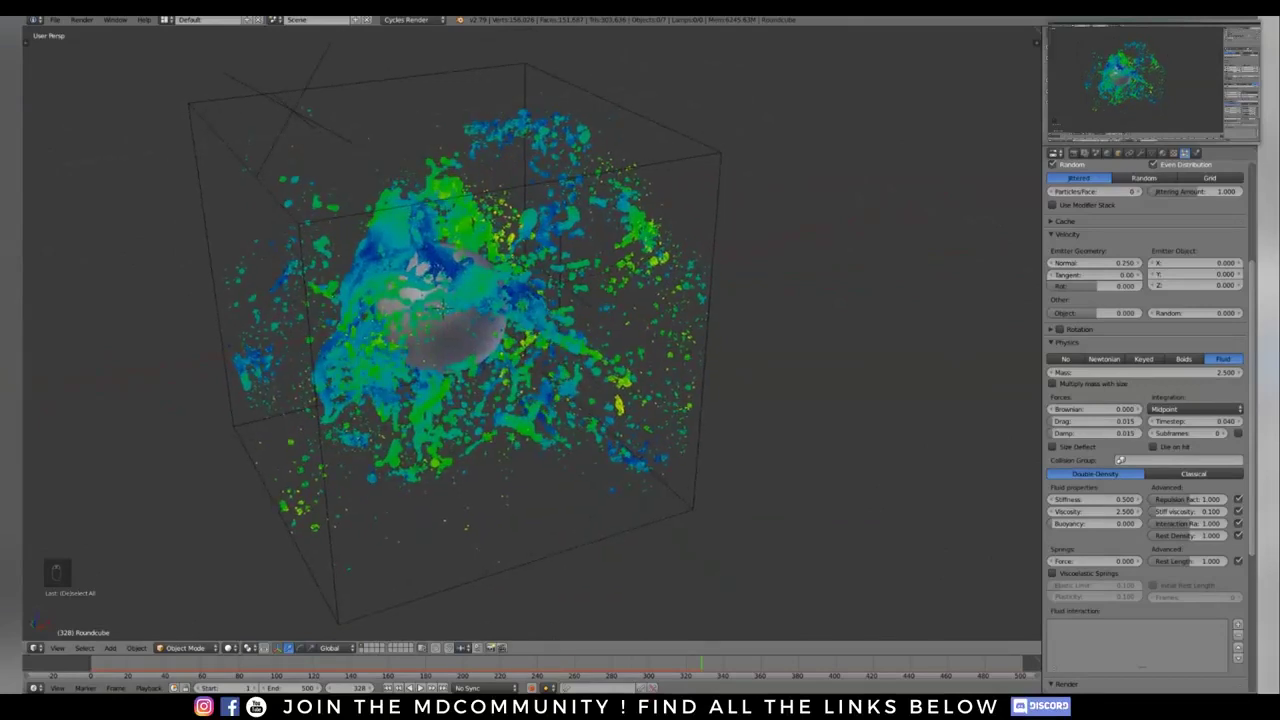
{"action": "middle_click_drag", "start_coordinate": [845, 390], "coordinate": [830, 372]}
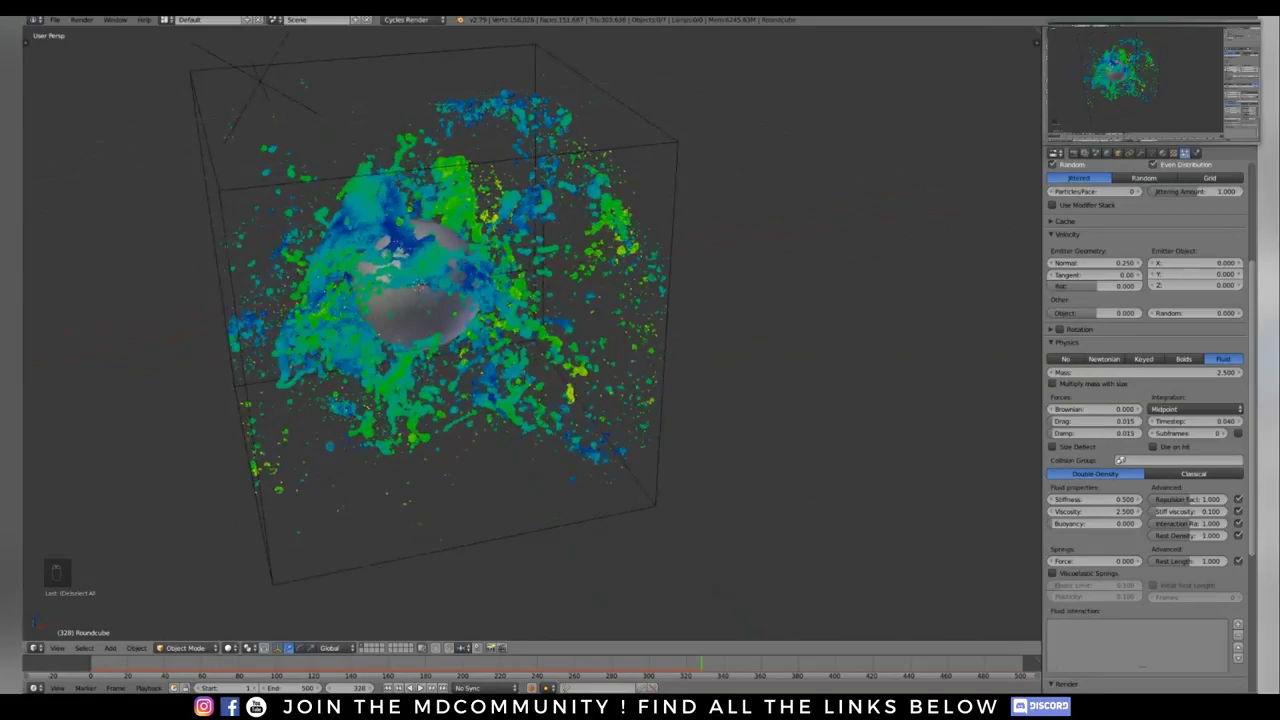
{"action": "middle_click_drag", "start_coordinate": [532, 333], "coordinate": [568, 346], "text": "shift"}
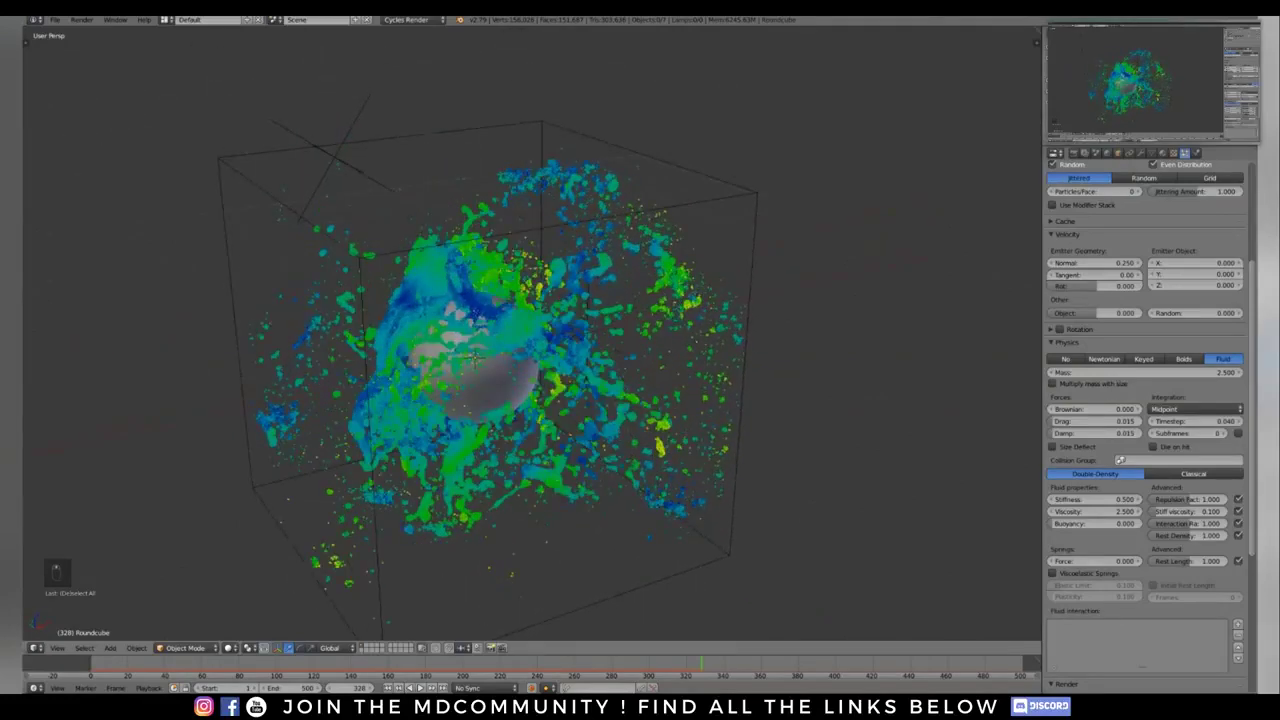
{"action": "middle_click_drag", "start_coordinate": [878, 396], "coordinate": [908, 410]}
{"action": "middle_click_drag", "start_coordinate": [640, 345], "coordinate": [360, 312], "text": "shift"}
Step: Switch to the empty second layer and add a mesh plane at the origin
{"action": "key", "text": "2"}
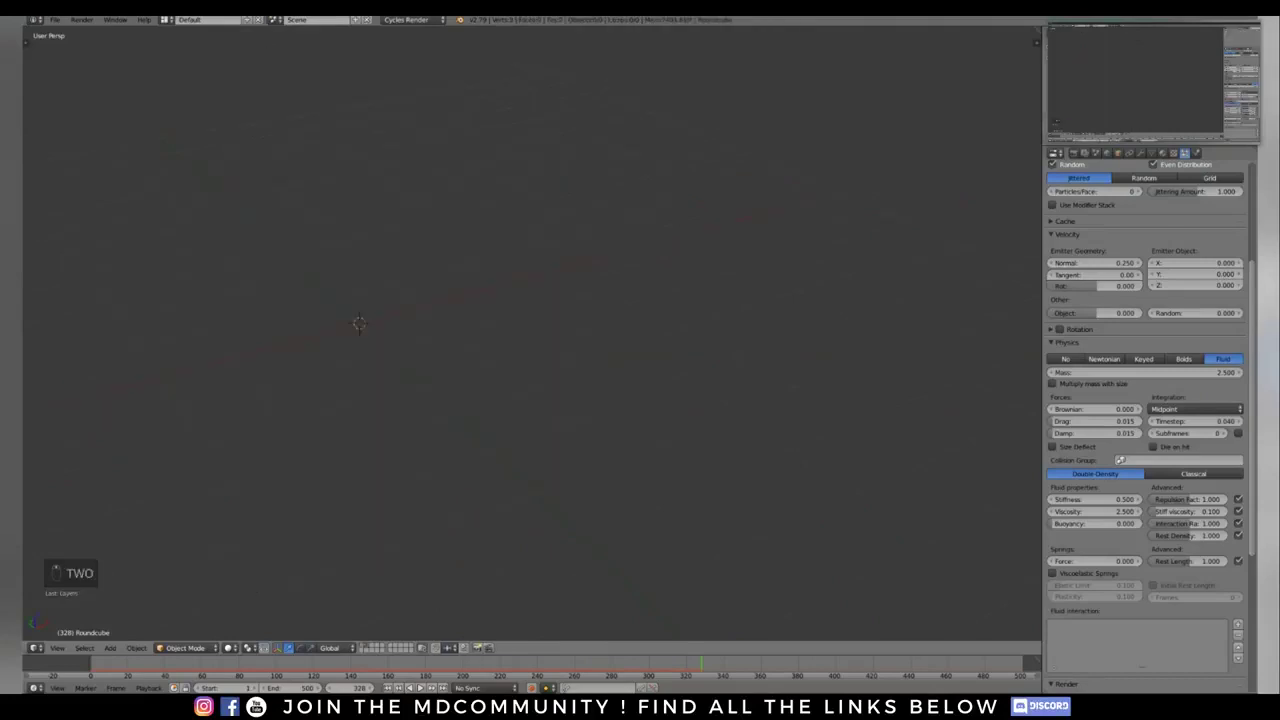
{"action": "key", "text": "shift+a"}
{"action": "mouse_move", "coordinate": [485, 315]}
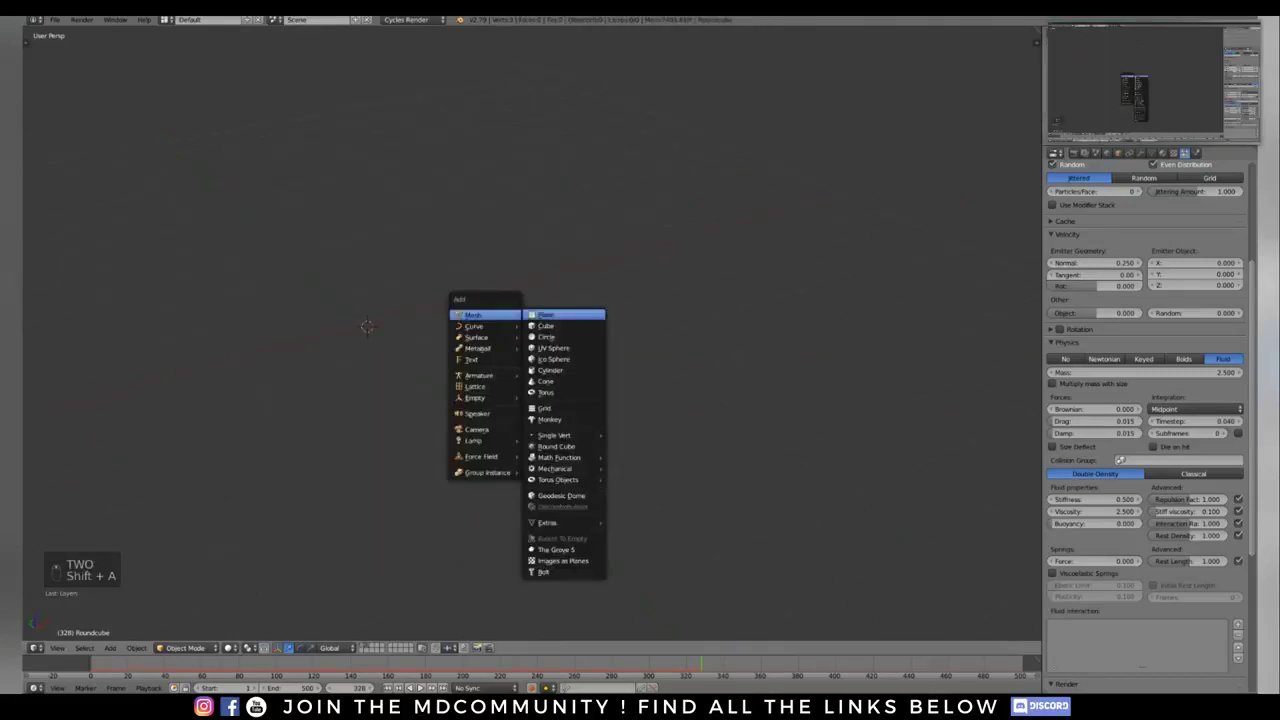
{"action": "left_click", "coordinate": [546, 314]}
Step: Merge all of the plane's vertices into a single vertex at its center and return to Object Mode
{"action": "key", "text": "Tab"}
{"action": "scroll", "coordinate": [370, 420], "scroll_direction": "up", "scroll_amount": 4}
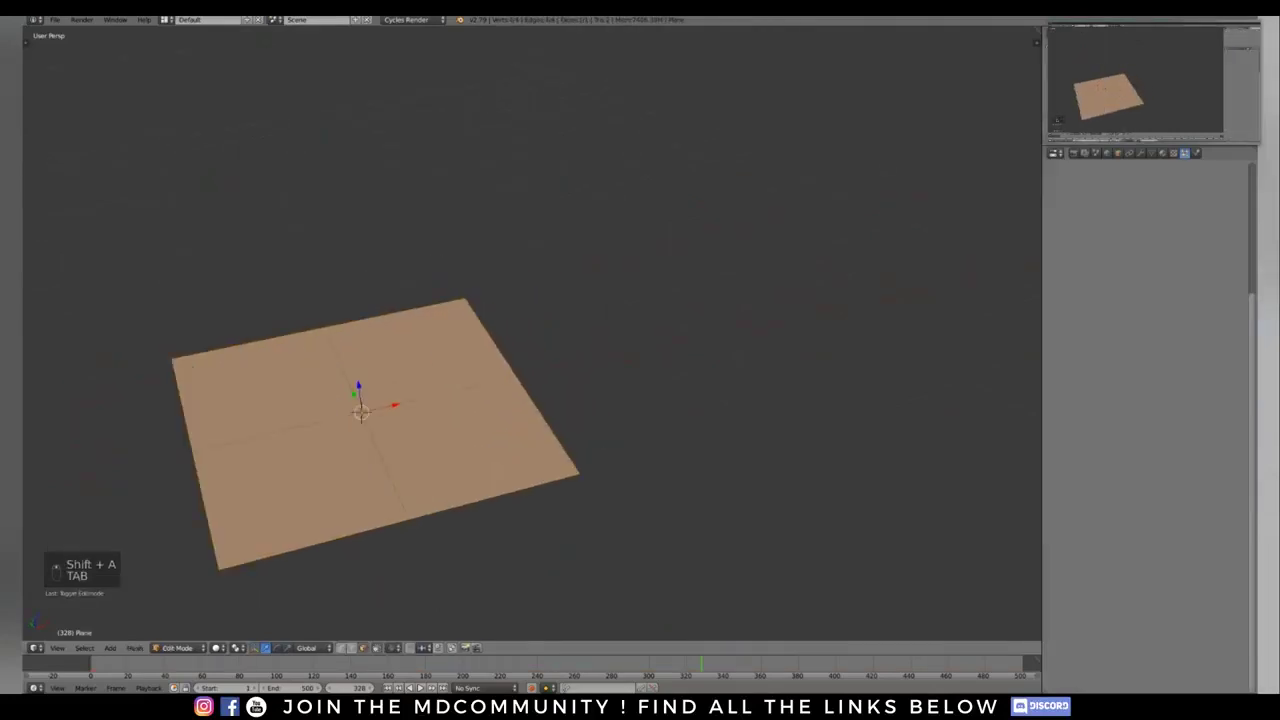
{"action": "key", "text": "ctrl+Tab"}
{"action": "left_click", "coordinate": [620, 354]}
{"action": "middle_click_drag", "start_coordinate": [620, 354], "coordinate": [662, 335], "text": "shift"}
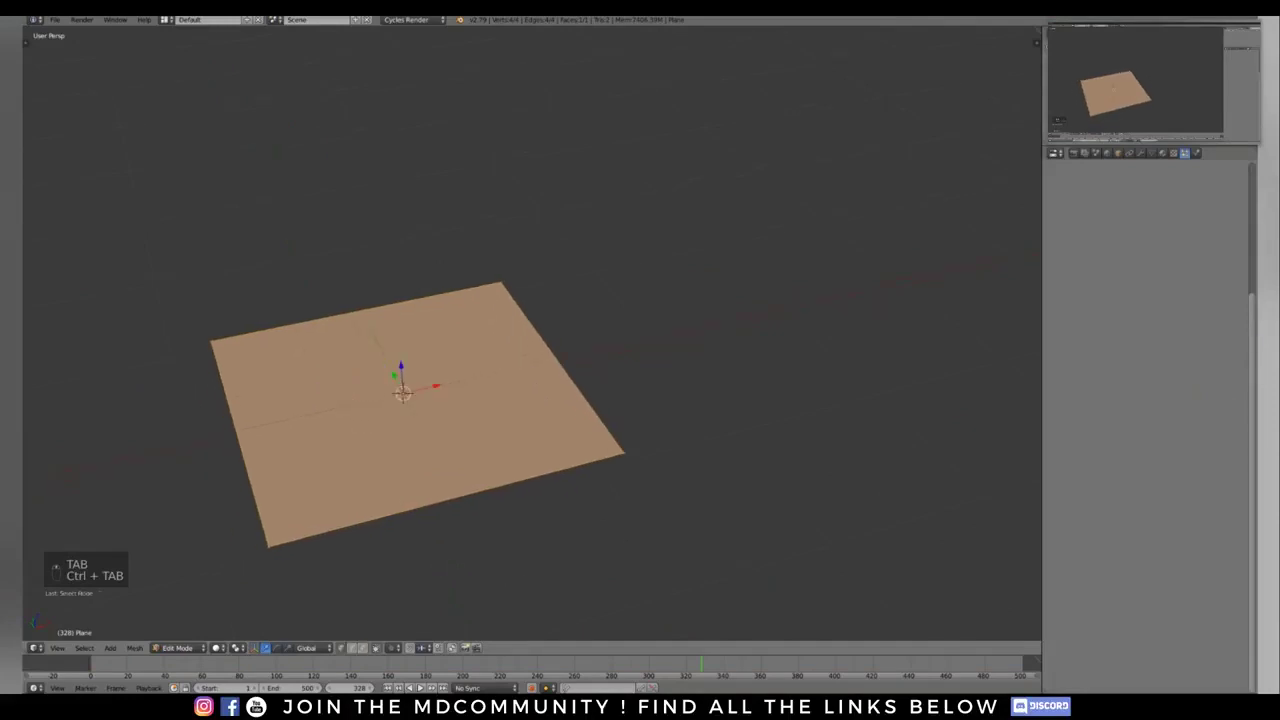
{"action": "key", "text": "alt+m"}
{"action": "left_click", "coordinate": [566, 439]}
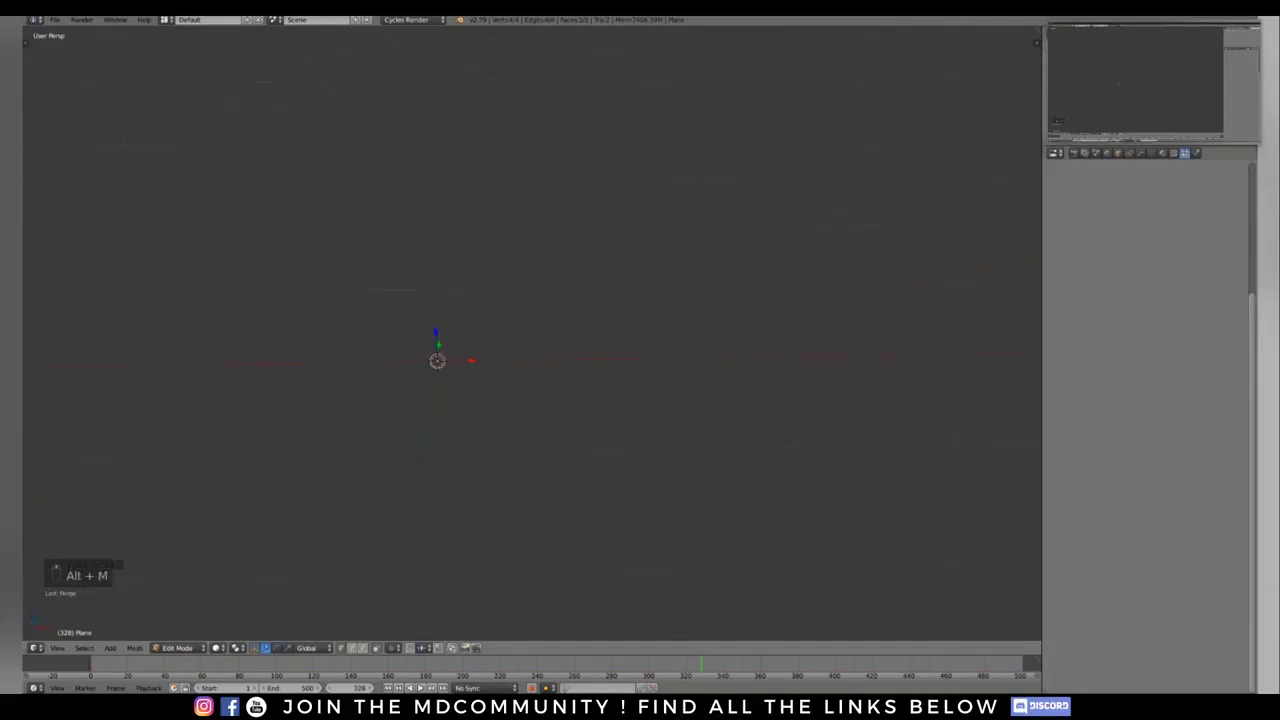
{"action": "key", "text": "Tab"}
Step: Add a Particle Instance modifier to the single-vertex plane
{"action": "middle_click_drag", "start_coordinate": [566, 439], "coordinate": [560, 400]}
{"action": "scroll", "coordinate": [1150, 300], "scroll_direction": "up", "scroll_amount": 5}
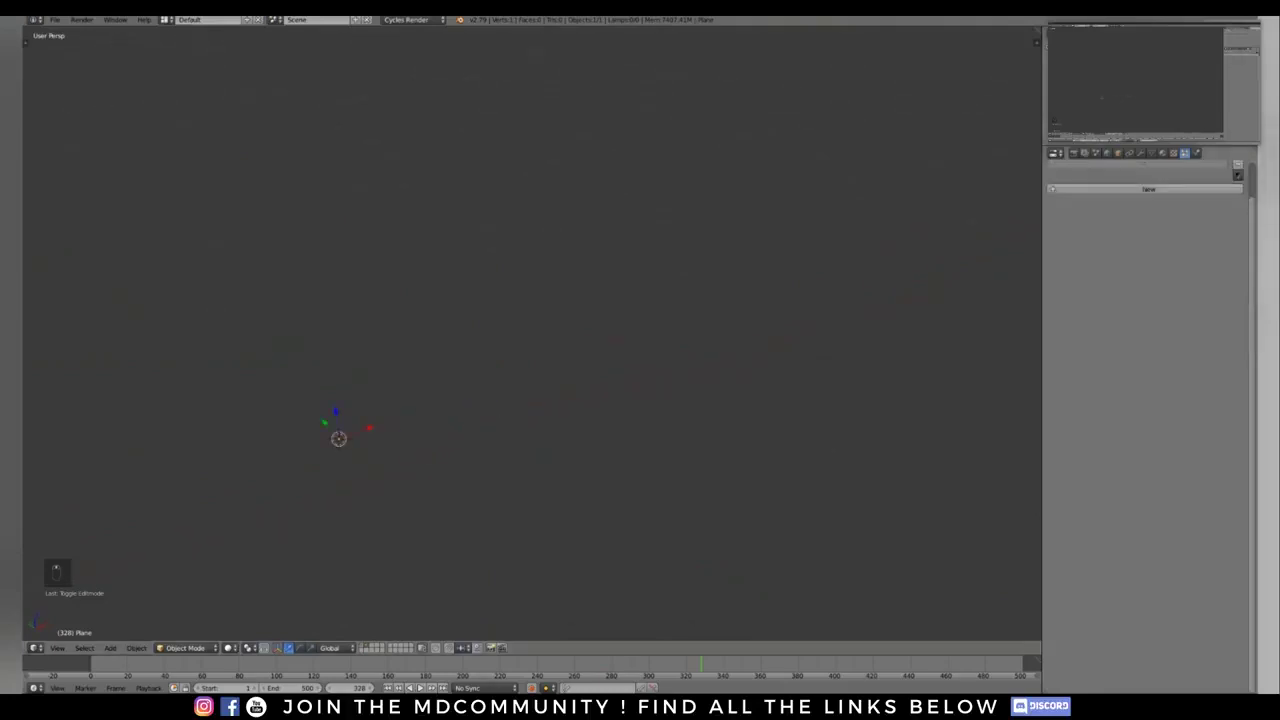
{"action": "left_click", "coordinate": [1140, 153]}
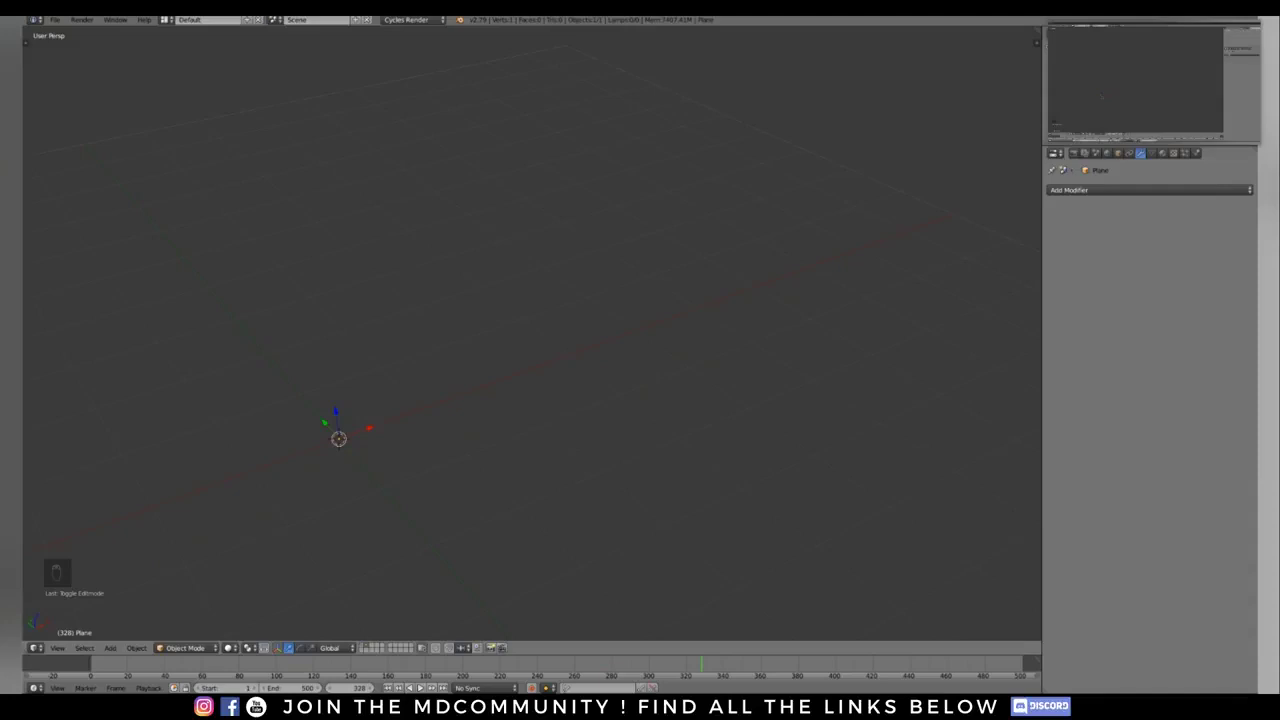
{"action": "middle_click_drag", "start_coordinate": [480, 385], "coordinate": [586, 333], "text": "shift"}
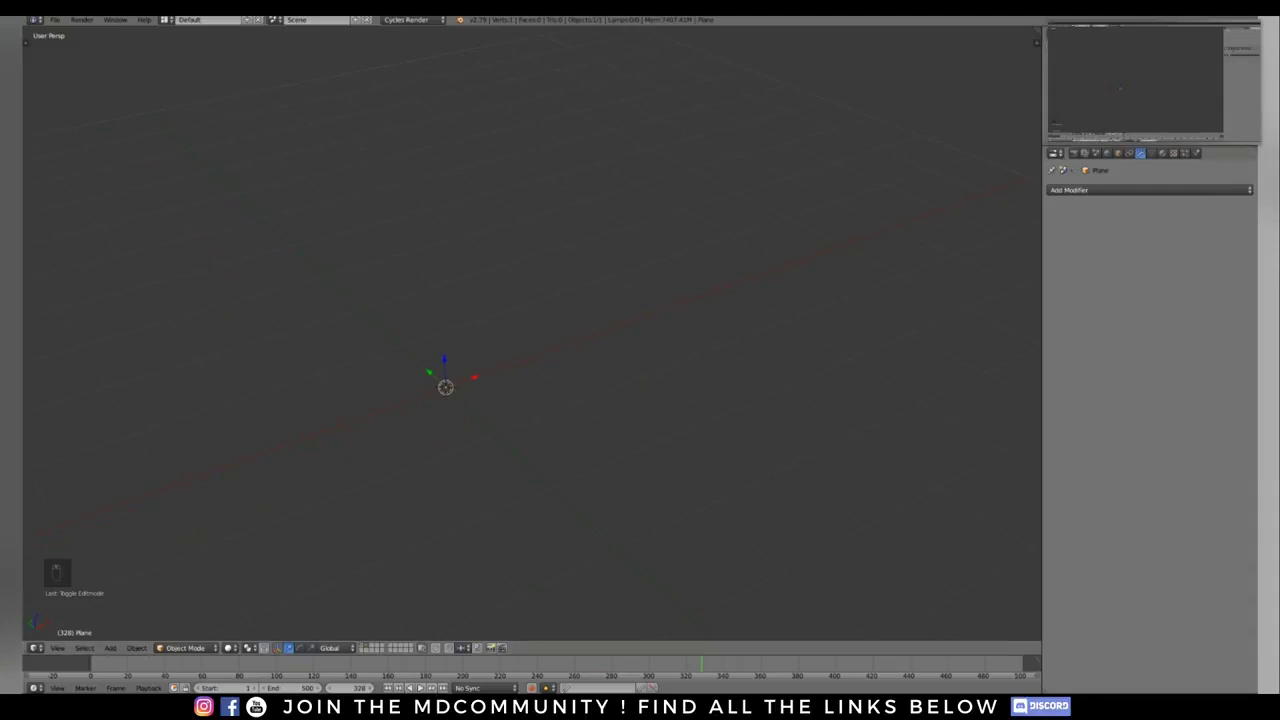
{"action": "left_click", "coordinate": [1150, 190]}
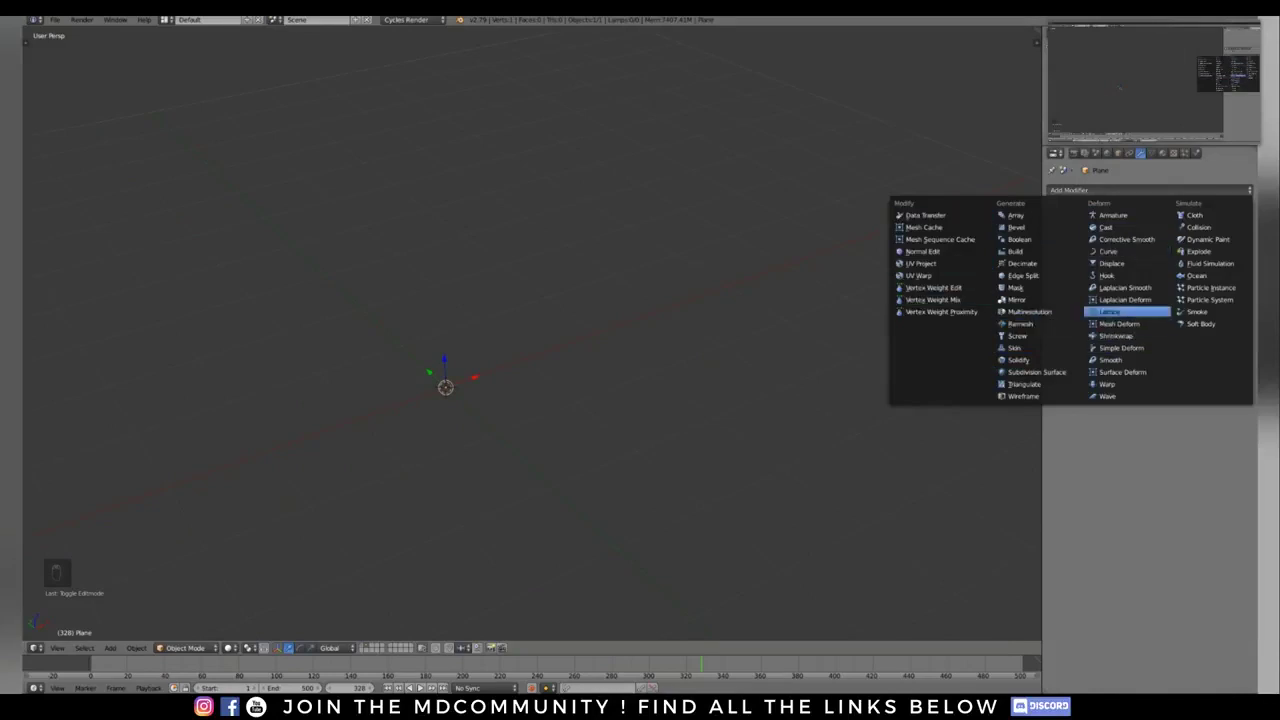
{"action": "left_click", "coordinate": [1190, 190]}
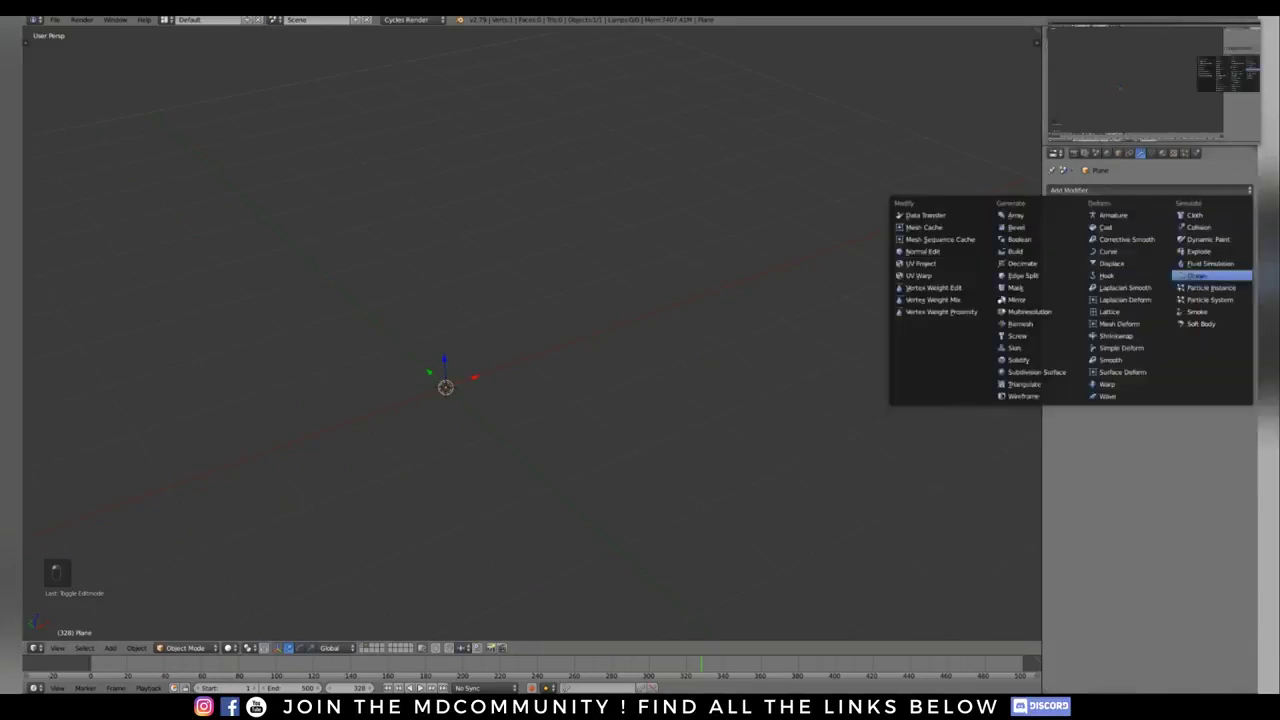
{"action": "left_click", "coordinate": [1211, 287]}
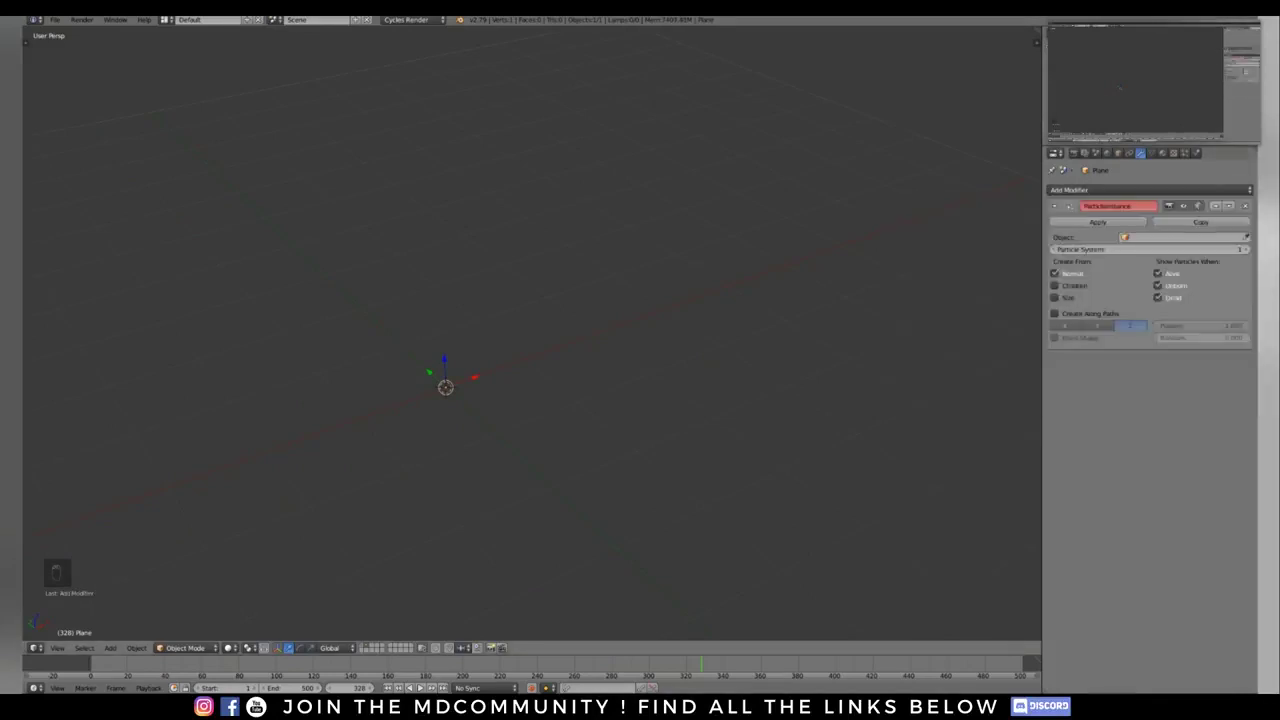
Step: Set the Particle Instance modifier's object to Roundcube
{"action": "middle_click_drag", "start_coordinate": [560, 400], "coordinate": [618, 339]}
{"action": "middle_click_drag", "start_coordinate": [600, 340], "coordinate": [598, 358]}
{"action": "mouse_move", "coordinate": [598, 358]}
{"action": "middle_mouse_down"}
{"action": "mouse_move", "coordinate": [600, 369]}
{"action": "mouse_move", "coordinate": [600, 350]}
{"action": "middle_mouse_up"}
{"action": "left_click", "coordinate": [1182, 238]}
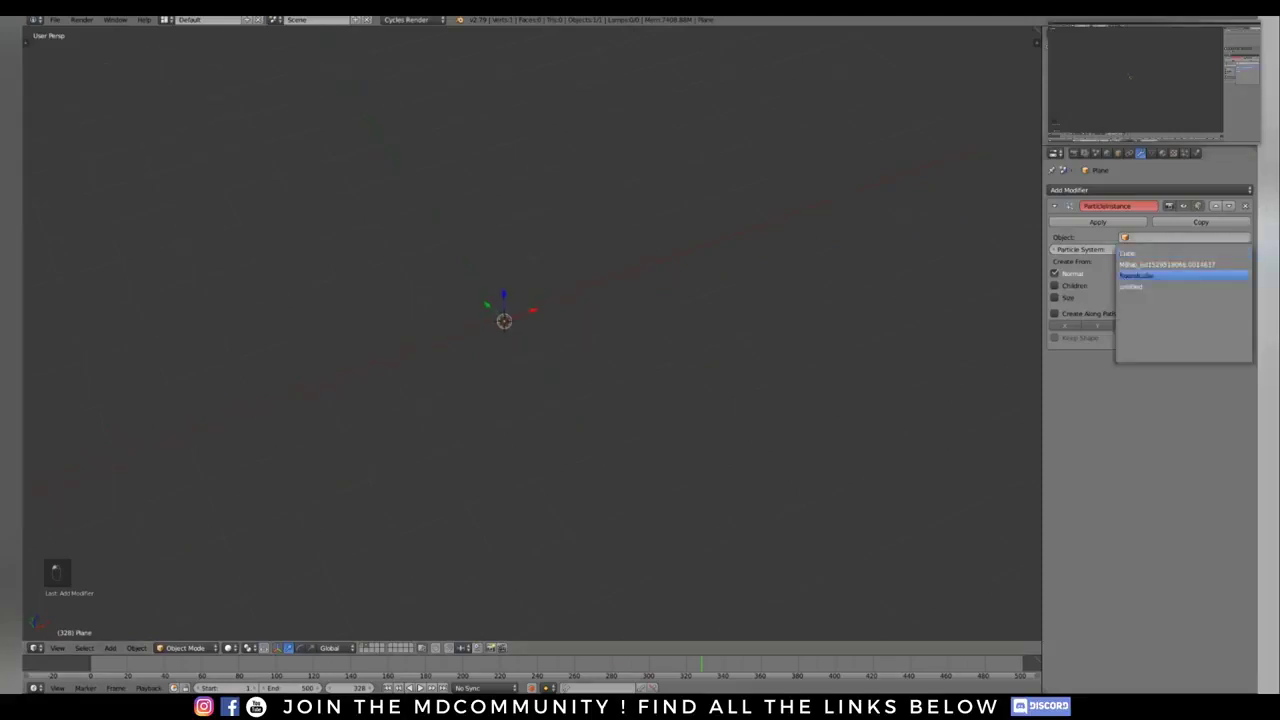
{"action": "left_click", "coordinate": [1150, 275]}
{"action": "scroll", "coordinate": [532, 335], "scroll_direction": "up", "scroll_amount": 8}
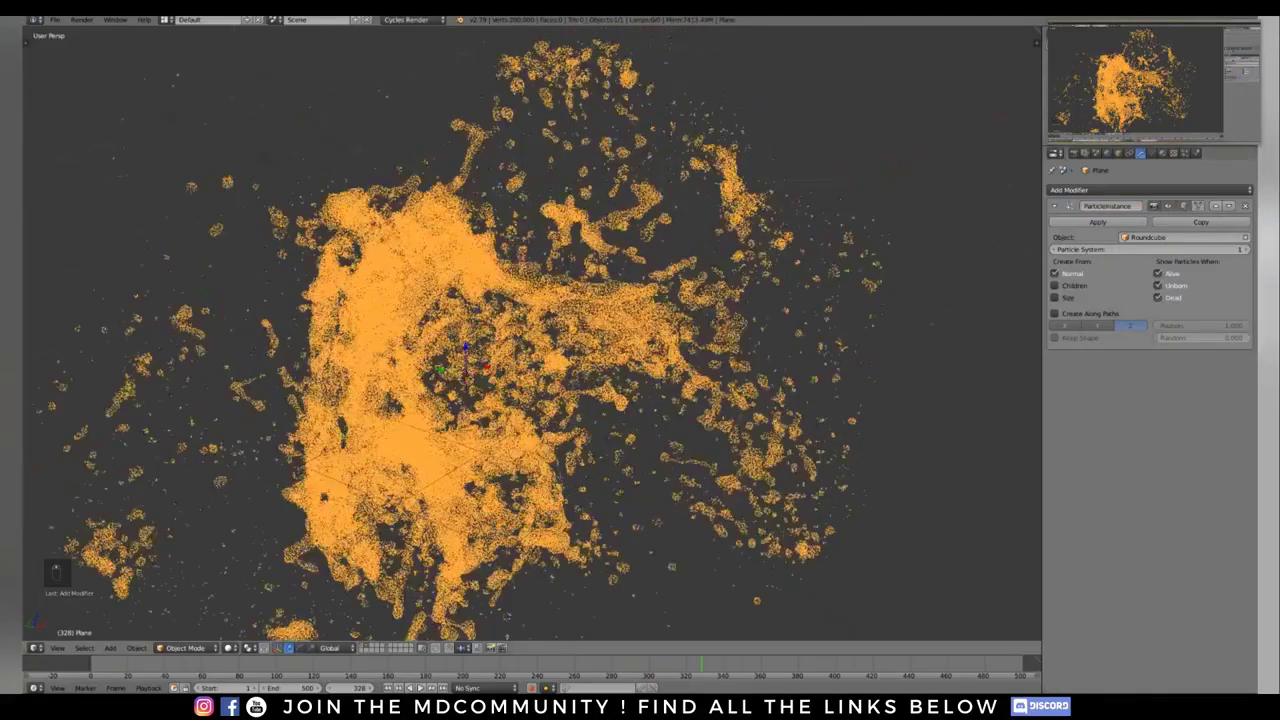
{"action": "scroll", "coordinate": [532, 335], "scroll_direction": "down", "scroll_amount": 10}
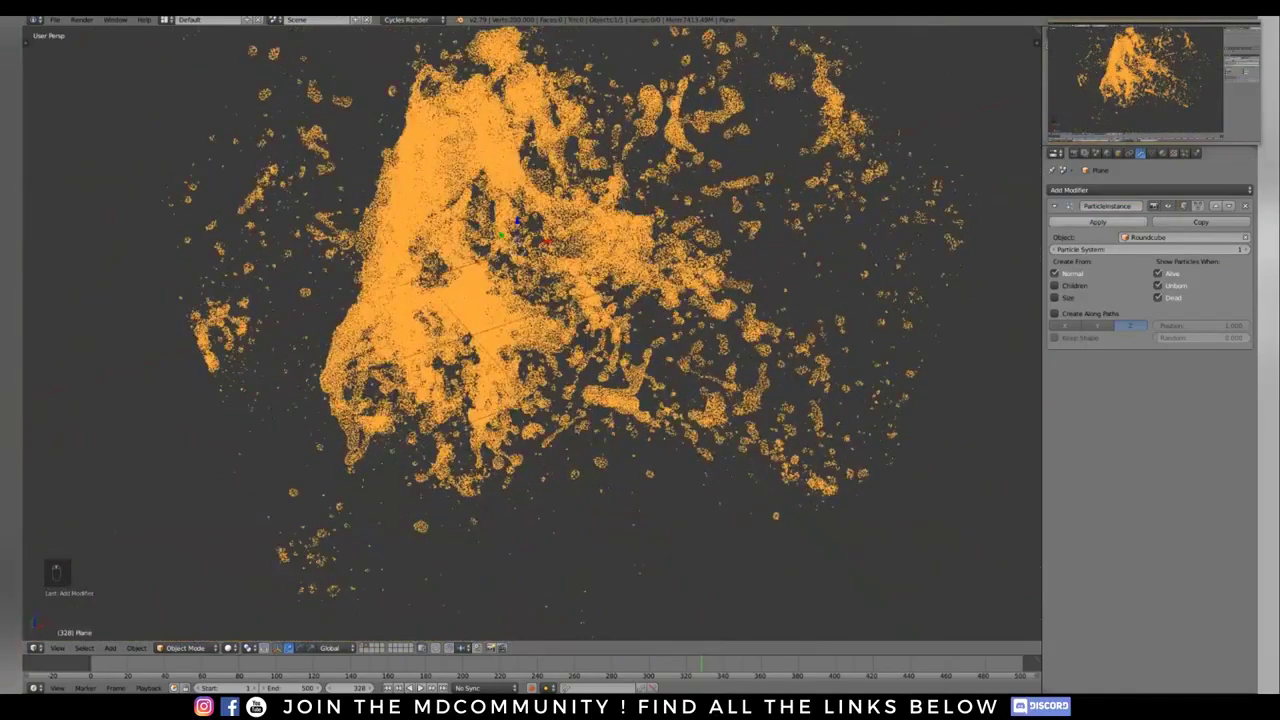
Step: Apply the Particle Instance modifier and check the resulting vertices in Edit Mode before returning to Object Mode
{"action": "left_click", "coordinate": [1097, 221]}
{"action": "scroll", "coordinate": [580, 270], "scroll_direction": "down", "scroll_amount": 3}
{"action": "middle_click_drag", "start_coordinate": [580, 270], "coordinate": [480, 325]}
{"action": "key", "text": "Tab"}
{"action": "key", "text": "a"}
{"action": "key", "text": "a"}
{"action": "key", "text": "a"}
{"action": "key", "text": "a"}
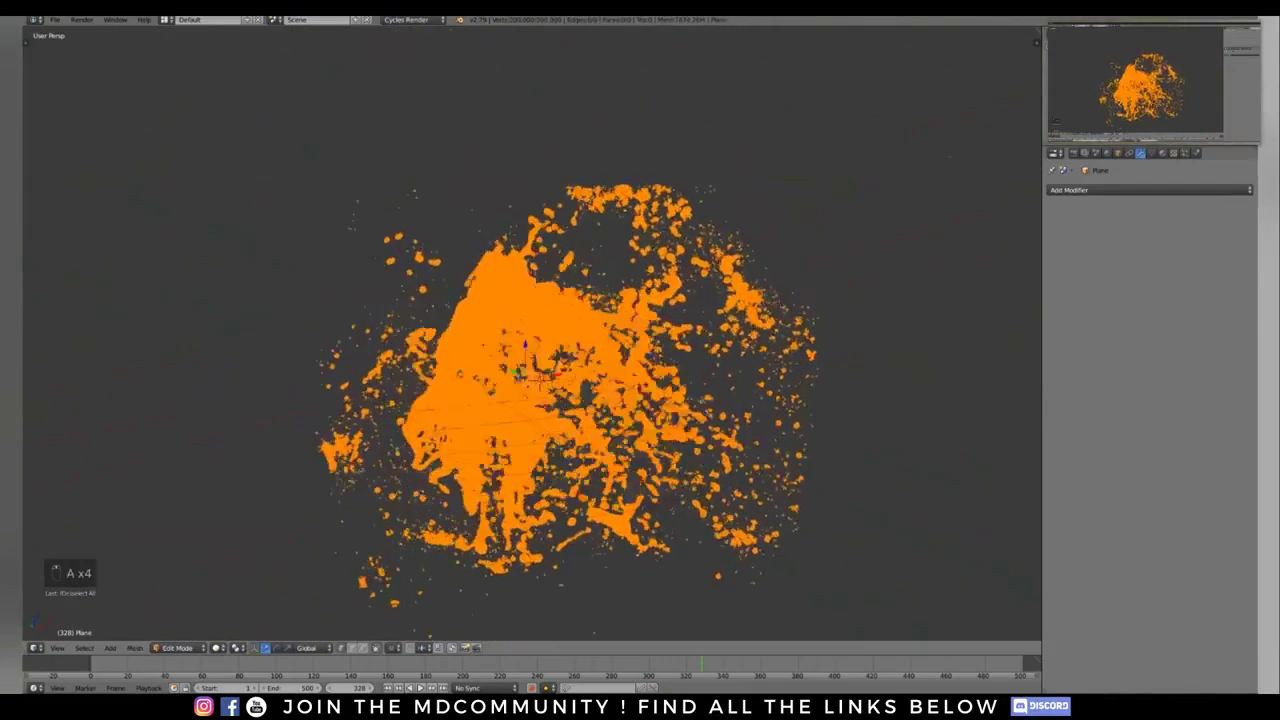
{"action": "key", "text": "Tab"}
{"action": "middle_click_drag", "start_coordinate": [580, 330], "coordinate": [485, 355]}
{"action": "middle_click_drag", "start_coordinate": [700, 327], "coordinate": [790, 335]}
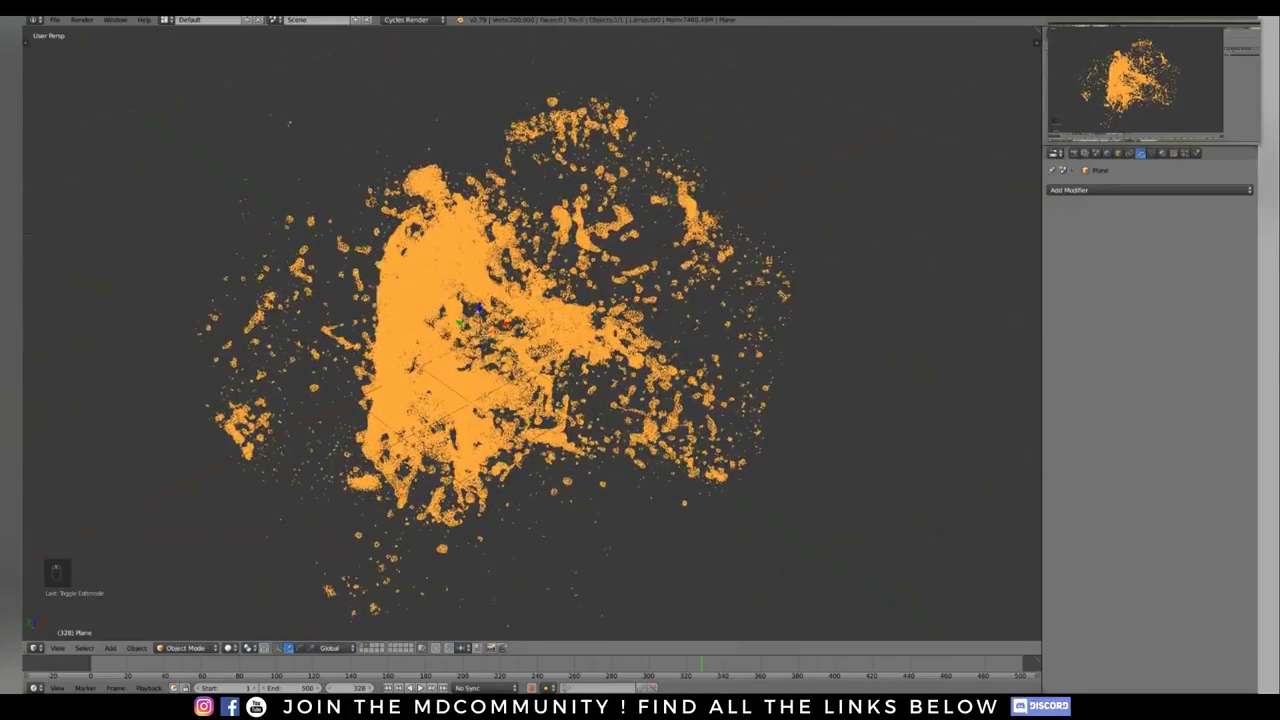
Step: Add a mesh cube at the origin, inside the particle vertex cloud
{"action": "scroll", "coordinate": [580, 330], "scroll_direction": "down", "scroll_amount": 2}
{"action": "mouse_move", "coordinate": [580, 330]}
{"action": "middle_mouse_down"}
{"action": "mouse_move", "coordinate": [650, 315]}
{"action": "mouse_move", "coordinate": [610, 275]}
{"action": "mouse_move", "coordinate": [580, 330]}
{"action": "middle_mouse_up"}
{"action": "middle_click_drag", "start_coordinate": [450, 325], "coordinate": [545, 327]}
{"action": "scroll", "coordinate": [455, 330], "scroll_direction": "up", "scroll_amount": 2}
{"action": "key", "text": "shift+a"}
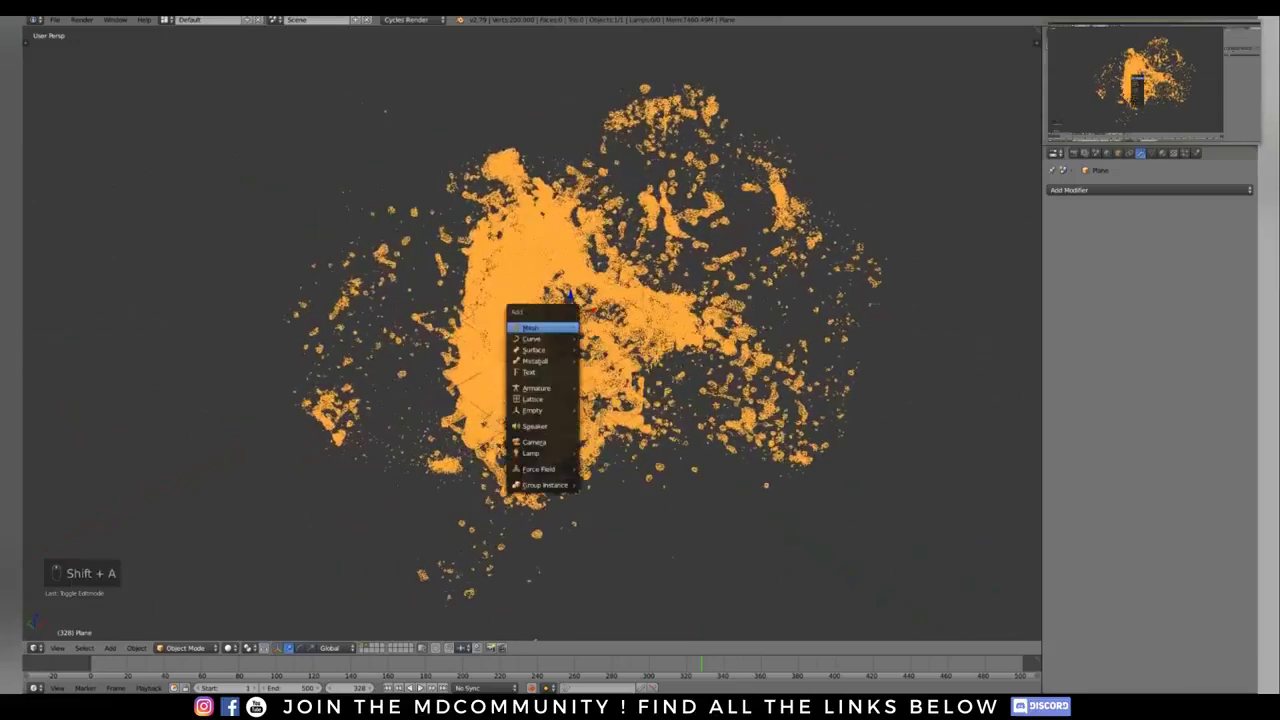
{"action": "mouse_move", "coordinate": [545, 327]}
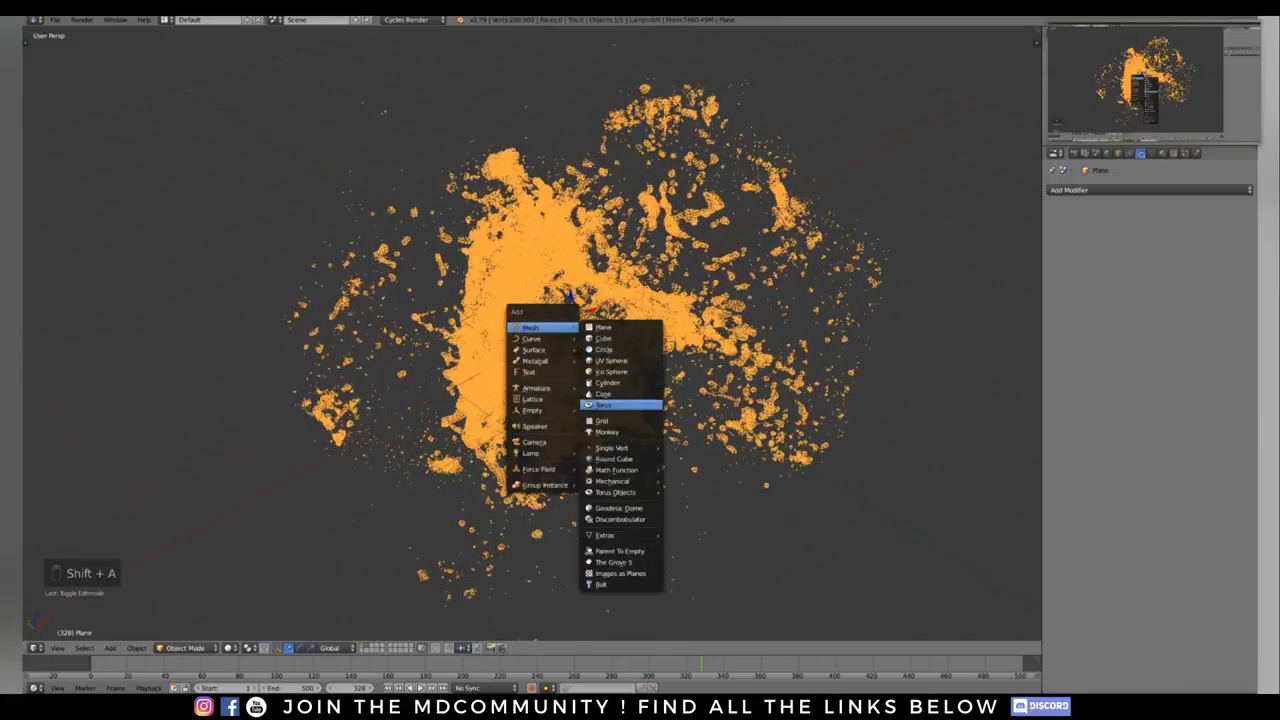
{"action": "left_click", "coordinate": [604, 339]}
{"action": "middle_click_drag", "start_coordinate": [604, 339], "coordinate": [602, 375]}
{"action": "scroll", "coordinate": [645, 325], "scroll_direction": "up", "scroll_amount": 2}
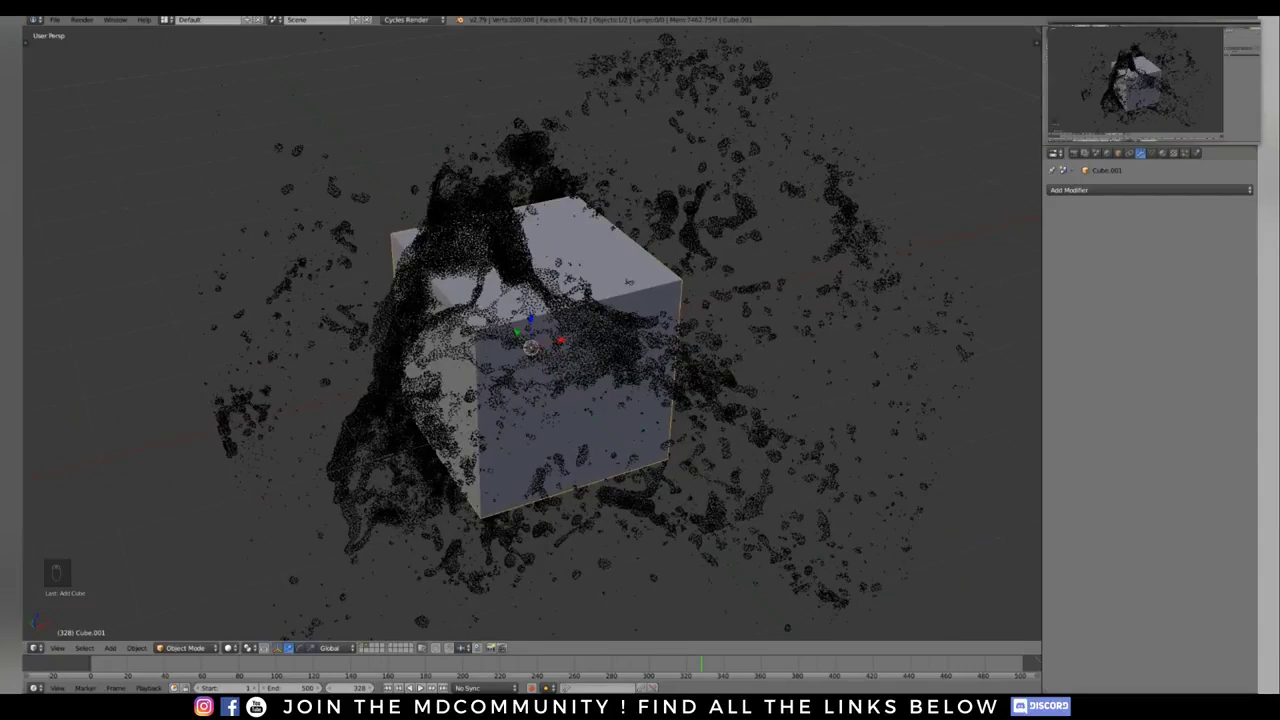
Step: Scale the cube's mesh down to a small fraction of its size in Edit Mode
{"action": "middle_click_drag", "start_coordinate": [615, 355], "coordinate": [625, 350]}
{"action": "key", "text": "Tab"}
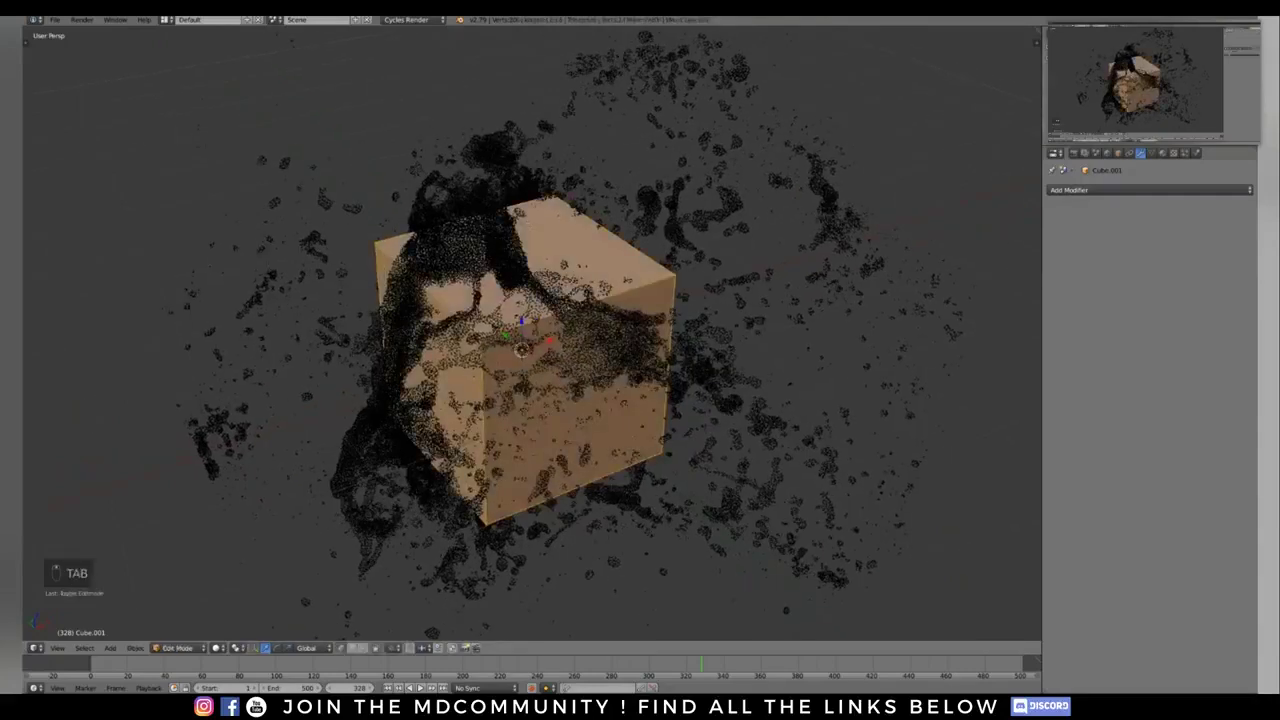
{"action": "key", "text": "s"}
{"action": "key", "text": "Tab"}
{"action": "scroll", "coordinate": [555, 335], "scroll_direction": "up", "scroll_amount": 4}
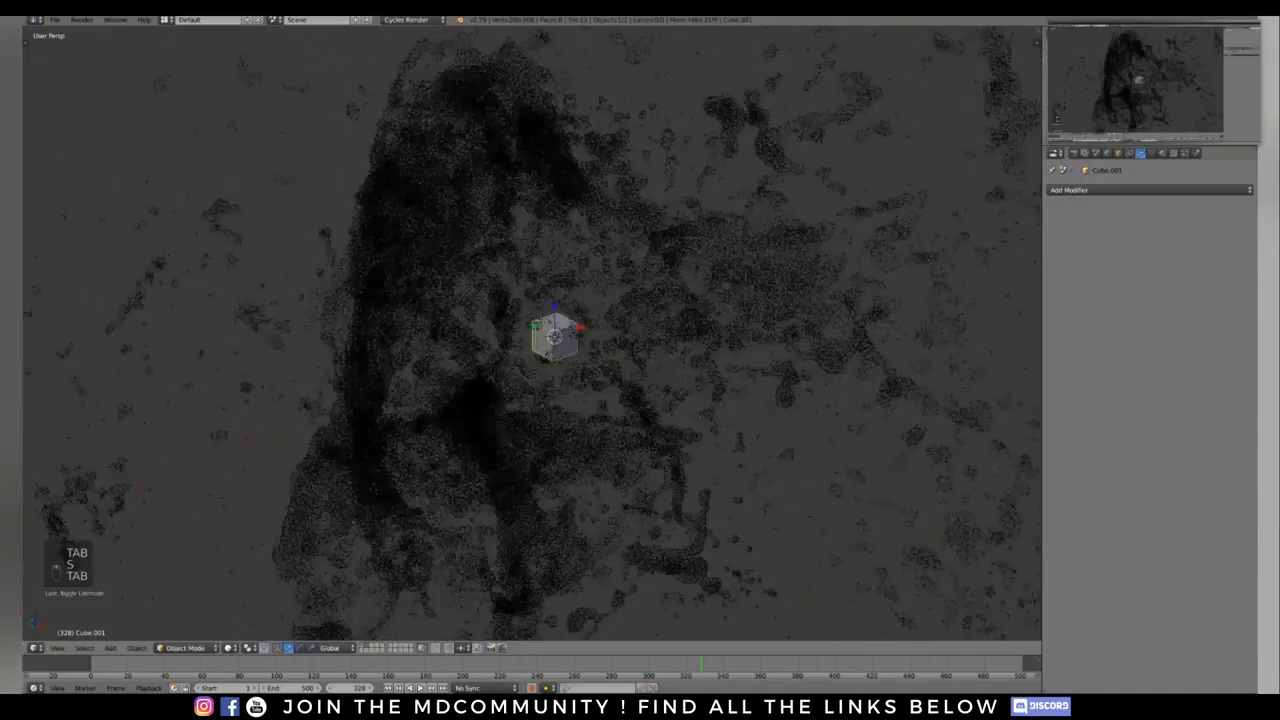
Step: Parent the small cube to the vertex-cloud plane as the active object
{"action": "right_click", "coordinate": [555, 336]}
{"action": "middle_click_drag", "start_coordinate": [555, 336], "coordinate": [408, 368], "text": "shift"}
{"action": "right_click", "coordinate": [380, 330]}
{"action": "scroll", "coordinate": [380, 330], "scroll_direction": "down", "scroll_amount": 3}
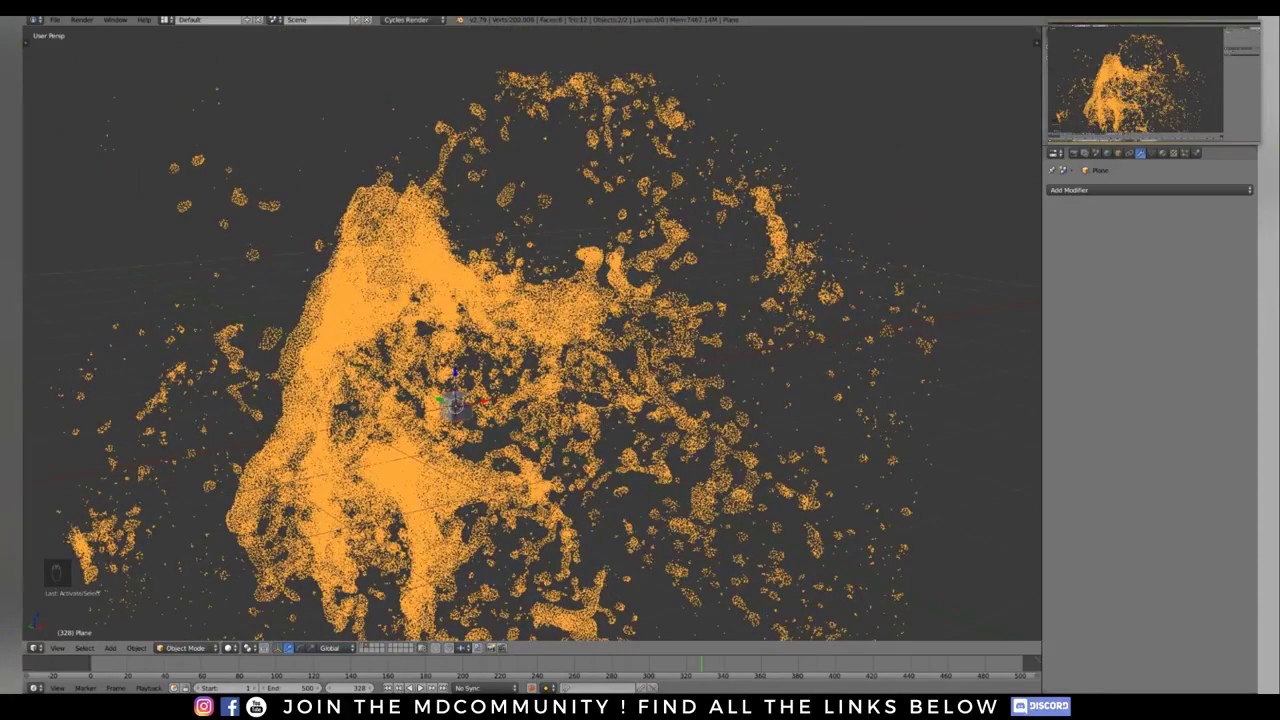
{"action": "key", "text": "ctrl+p"}
{"action": "left_click", "coordinate": [542, 287]}
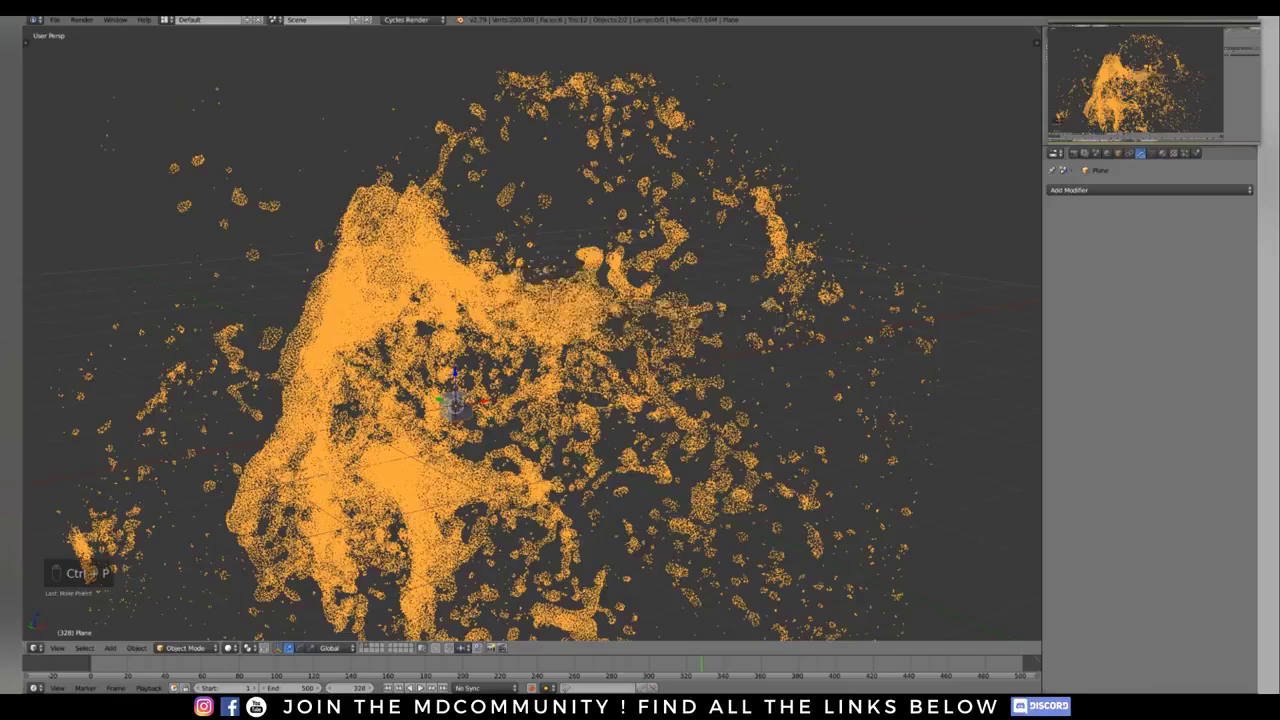
{"action": "mouse_move", "coordinate": [542, 287]}
{"action": "middle_mouse_down"}
{"action": "mouse_move", "coordinate": [600, 280]}
{"action": "mouse_move", "coordinate": [548, 270]}
{"action": "middle_mouse_up"}
Step: Set the vertex-cloud plane's duplication to Verts so the cube is instanced on every vertex
{"action": "left_click", "coordinate": [1119, 153]}
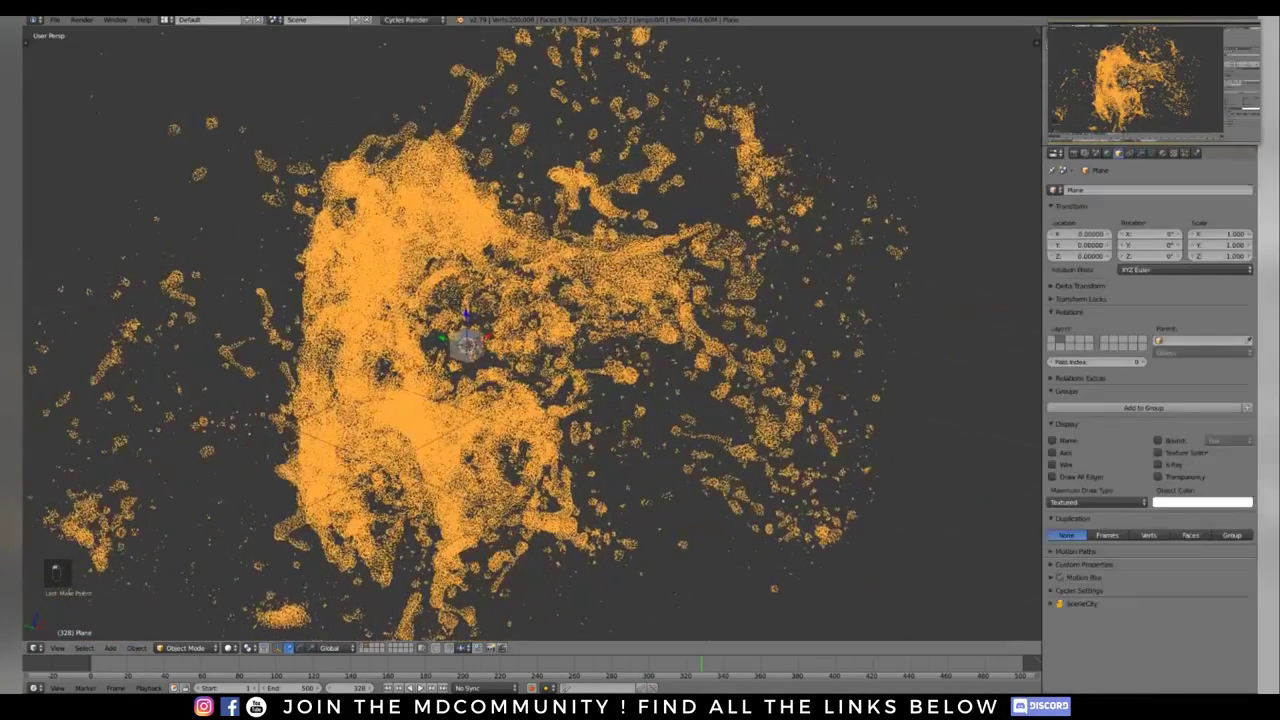
{"action": "scroll", "coordinate": [1119, 153], "scroll_direction": "down", "scroll_amount": 1}
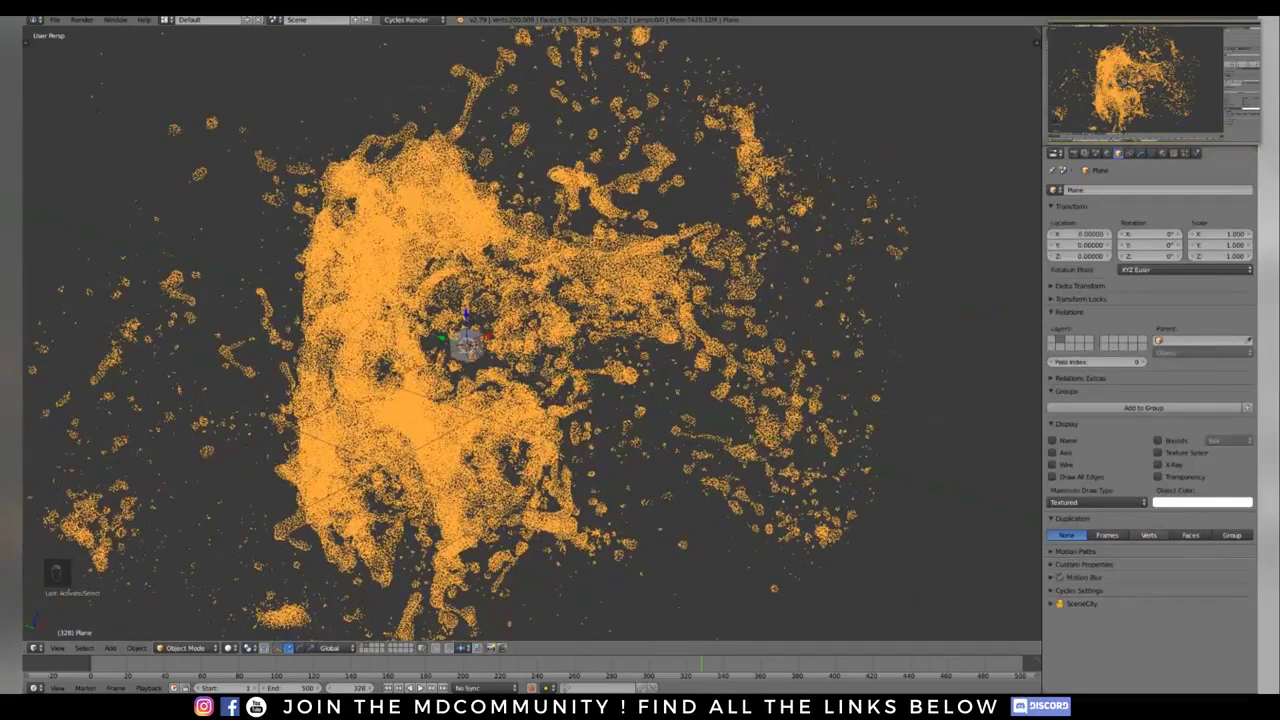
{"action": "middle_click_drag", "start_coordinate": [580, 340], "coordinate": [602, 302]}
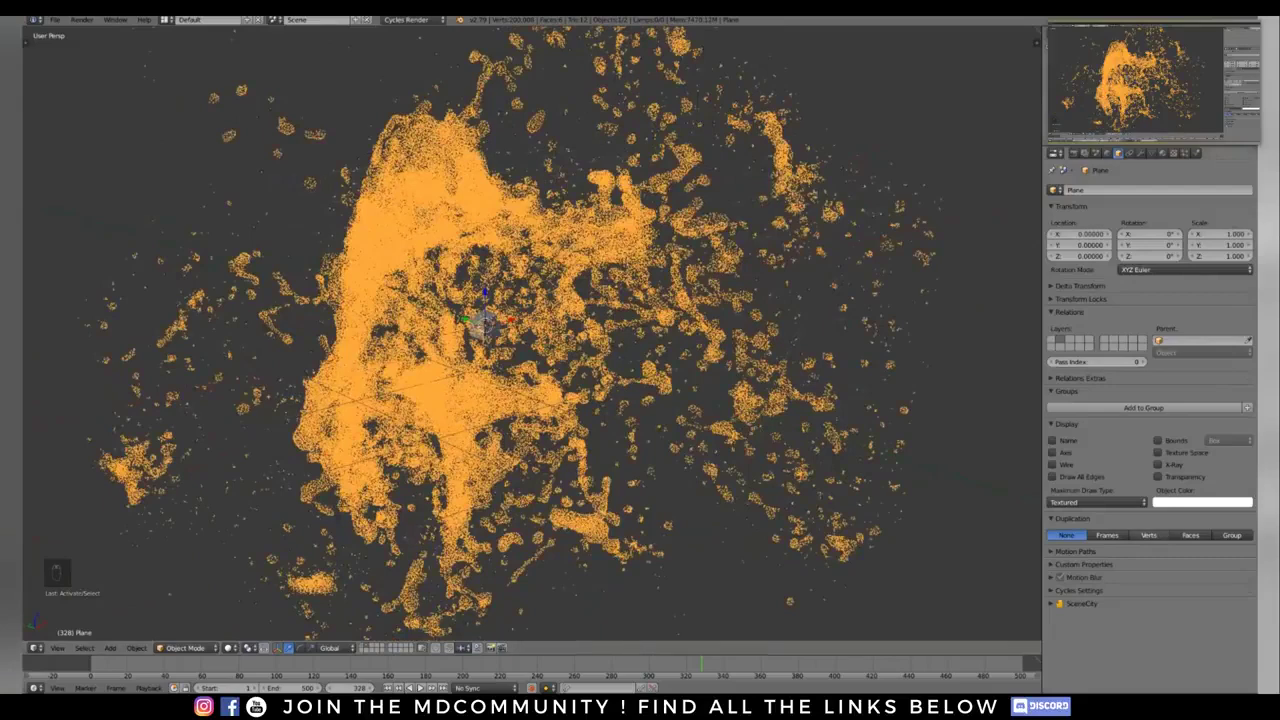
{"action": "left_click", "coordinate": [1149, 535]}
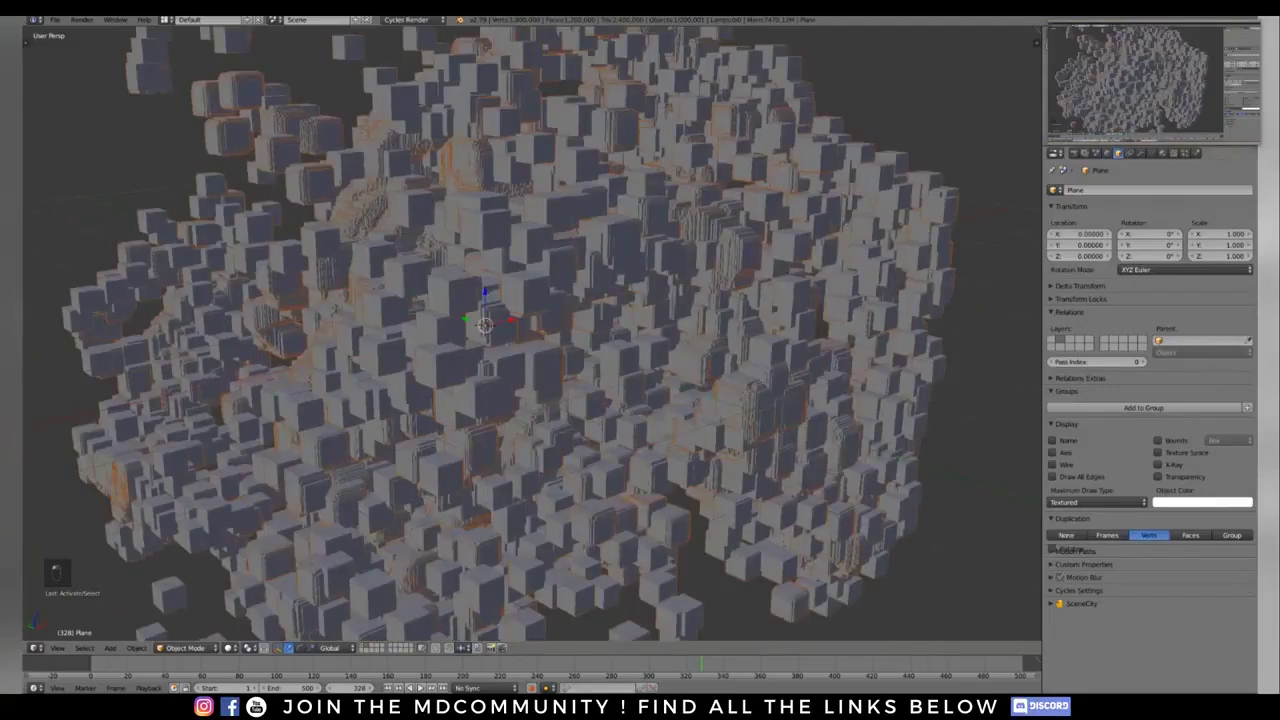
{"action": "middle_click_drag", "start_coordinate": [640, 360], "coordinate": [674, 370], "text": "shift"}
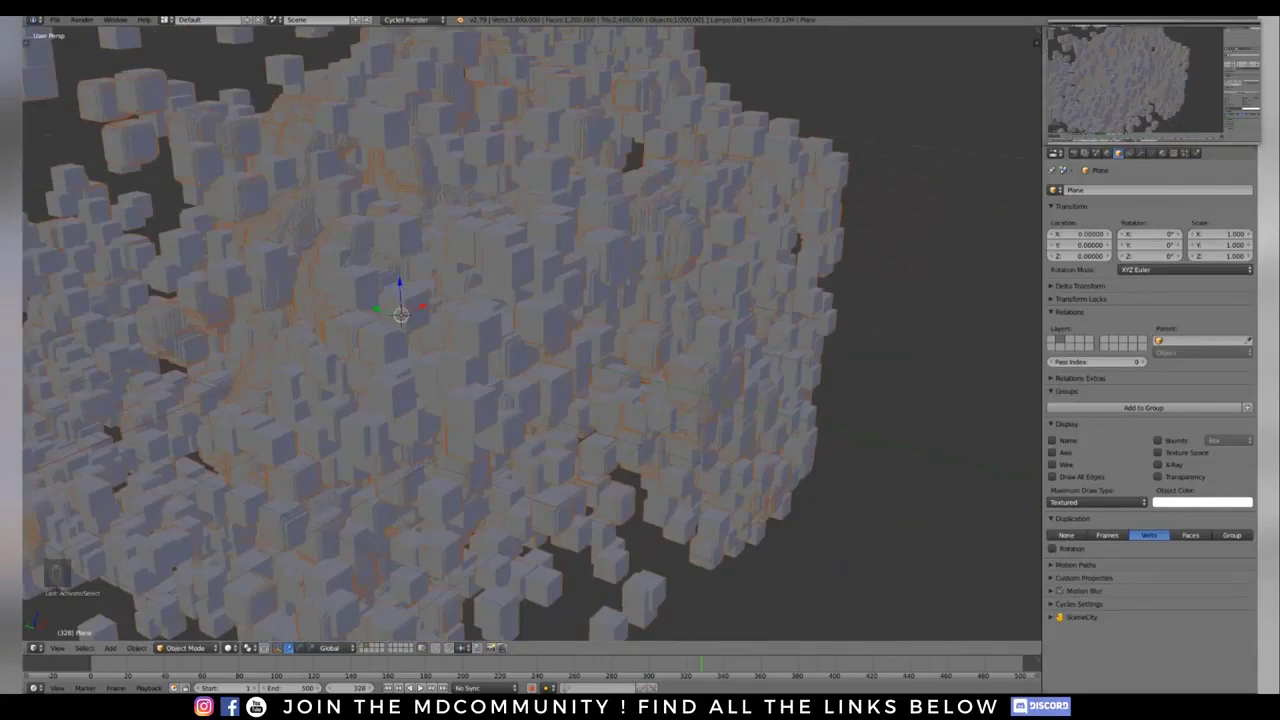
{"action": "key", "text": "Tab"}
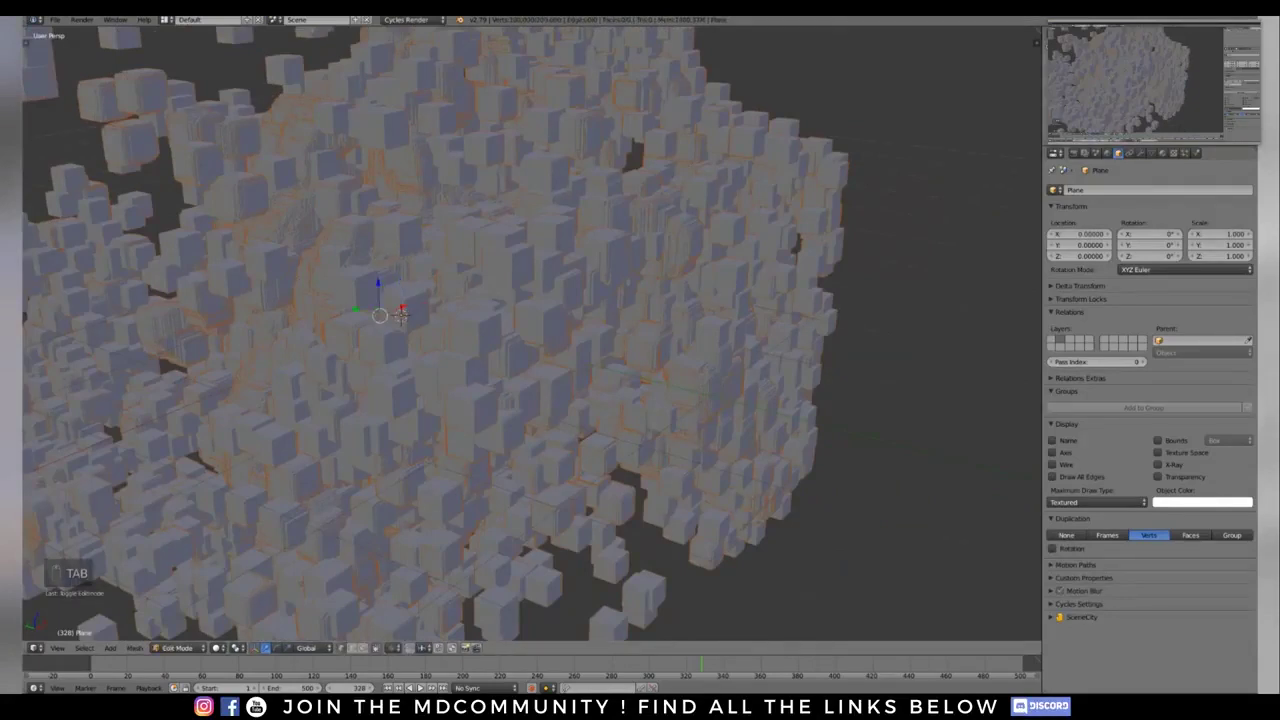
{"action": "key", "text": "a"}
{"action": "key", "text": "a"}
{"action": "key", "text": "a"}
{"action": "key", "text": "s"}
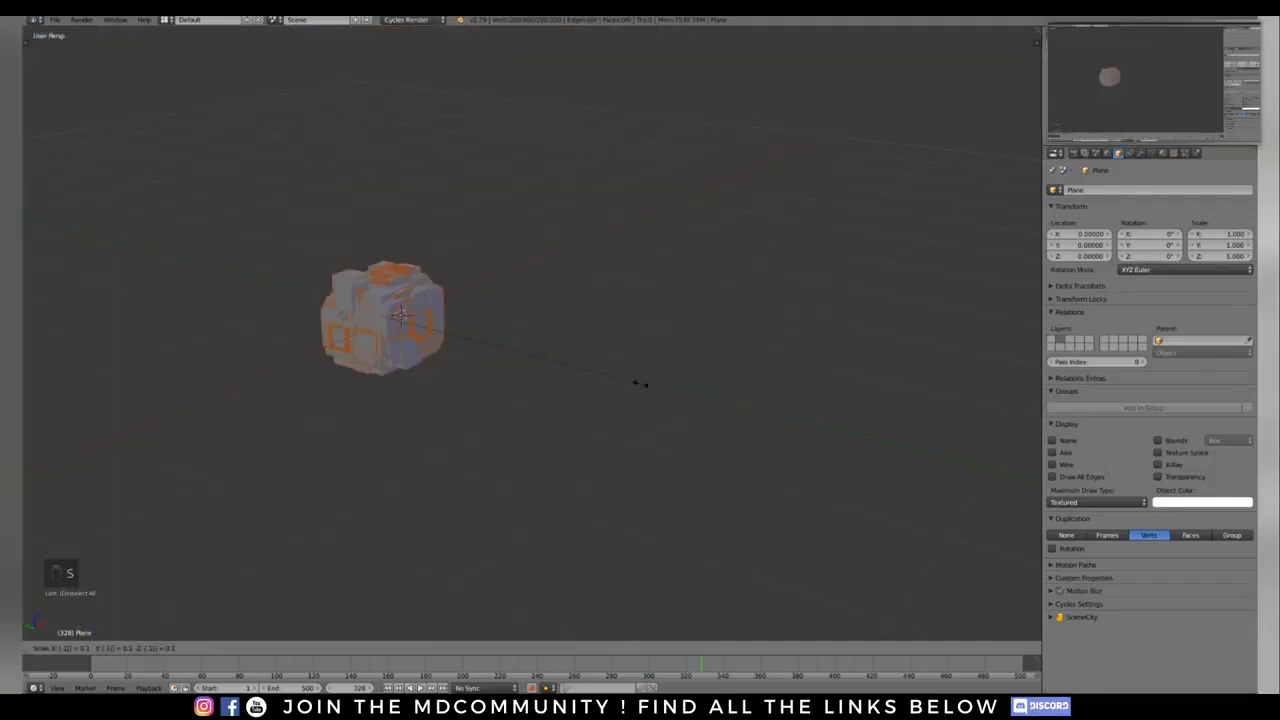
{"action": "key", "text": "Escape"}
{"action": "key", "text": "Tab"}
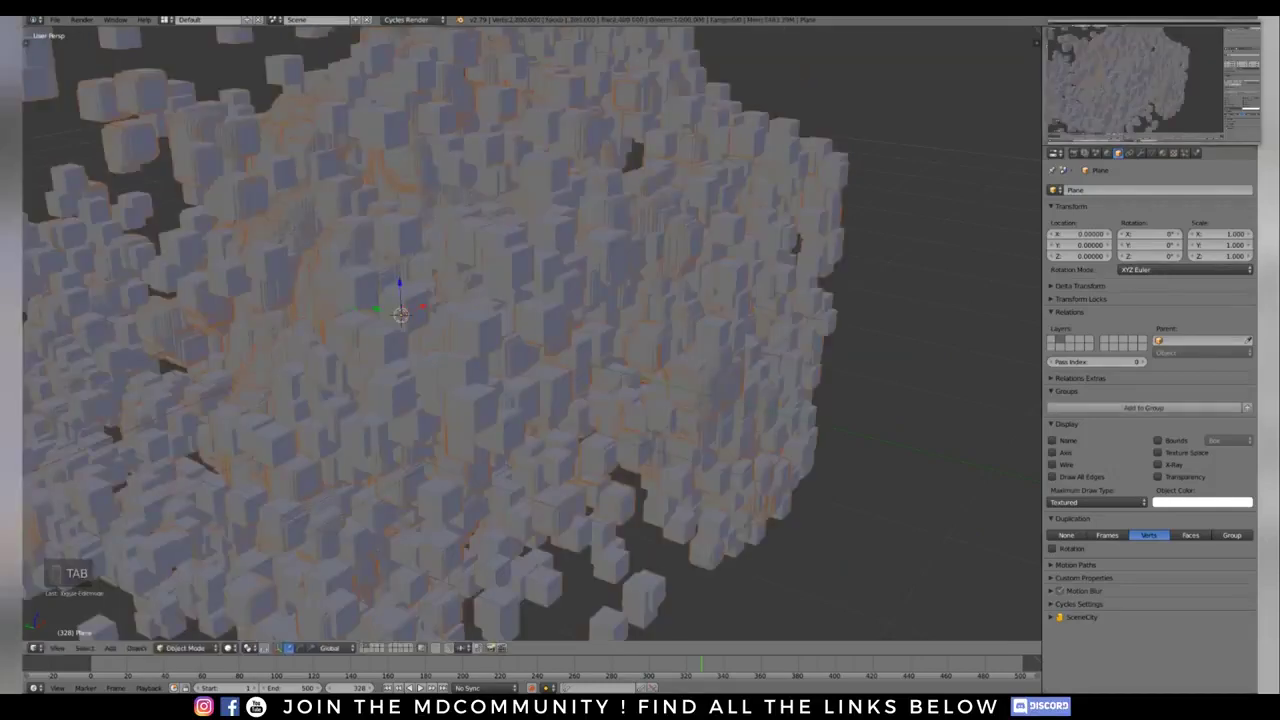
Step: Set the plane's duplication back to None and scale the small cube's mesh down much further in Edit Mode
{"action": "left_click", "coordinate": [1066, 535]}
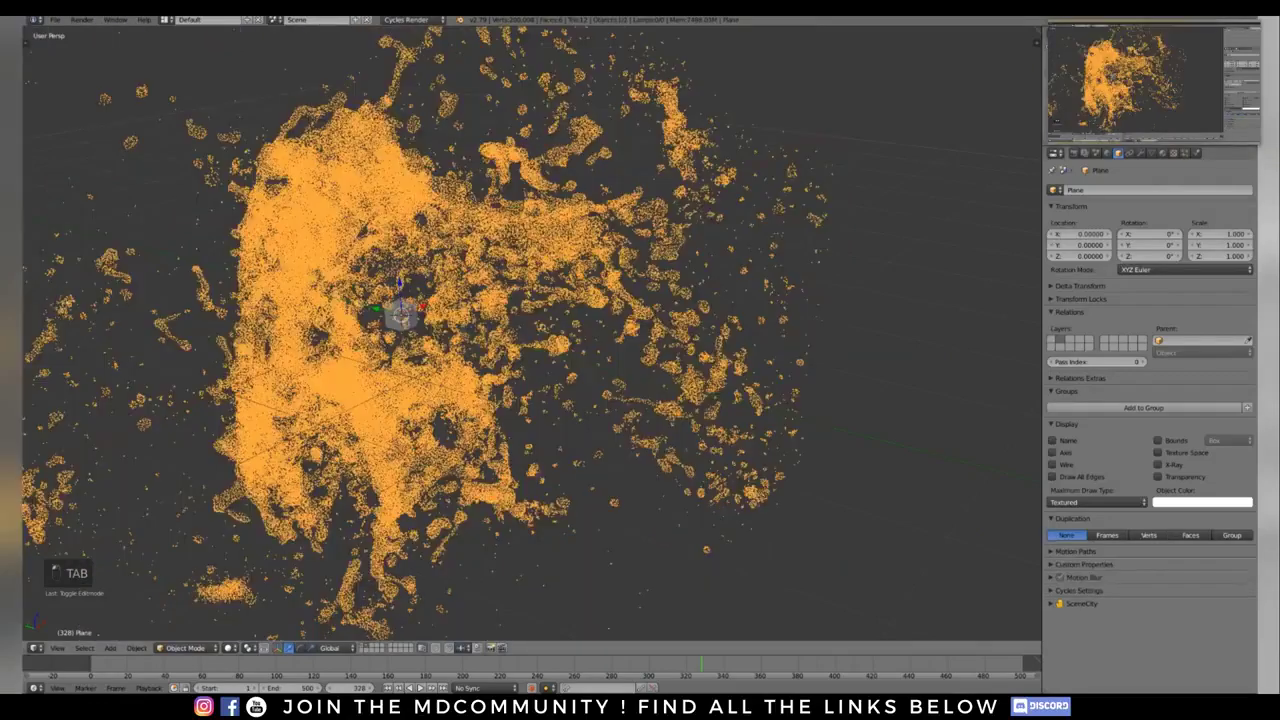
{"action": "middle_click_drag", "start_coordinate": [470, 335], "coordinate": [495, 305]}
{"action": "right_click", "coordinate": [413, 292]}
{"action": "middle_click_drag", "start_coordinate": [413, 292], "coordinate": [452, 268]}
{"action": "key", "text": "Tab"}
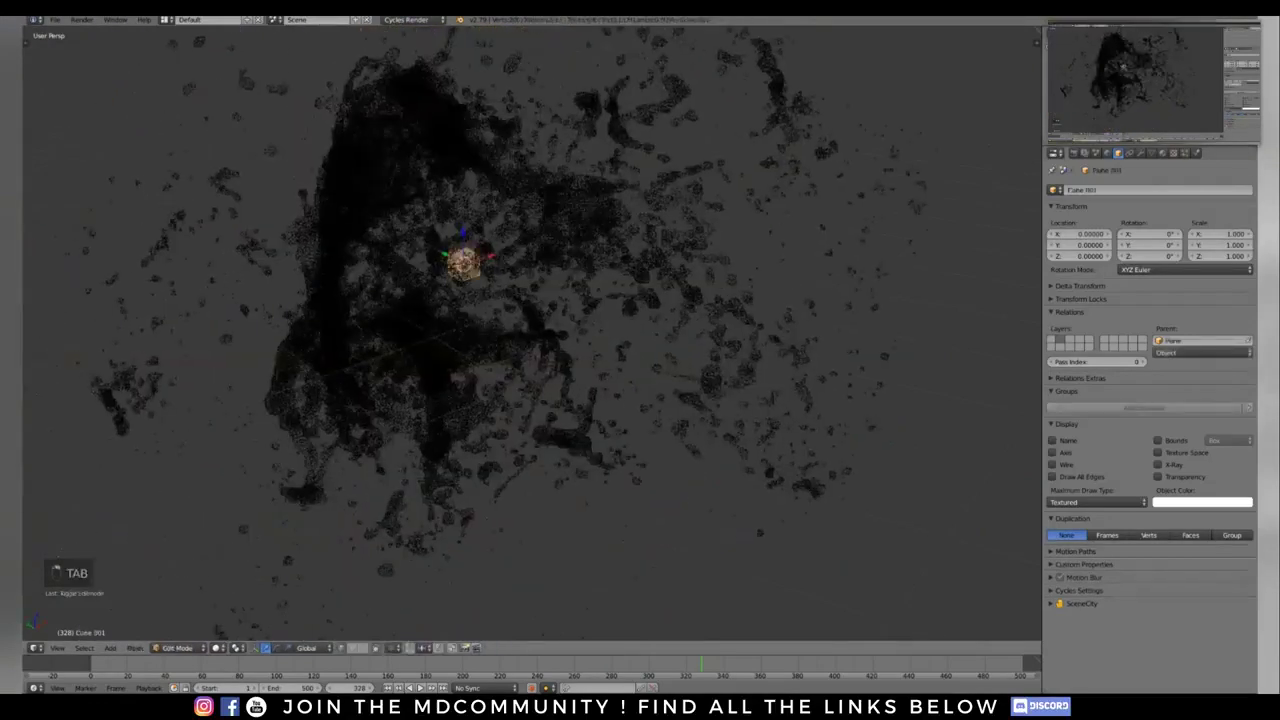
{"action": "key", "text": "s"}
{"action": "left_click", "coordinate": [466, 266]}
{"action": "key", "text": "Tab"}
{"action": "scroll", "coordinate": [530, 330], "scroll_direction": "up", "scroll_amount": 4}
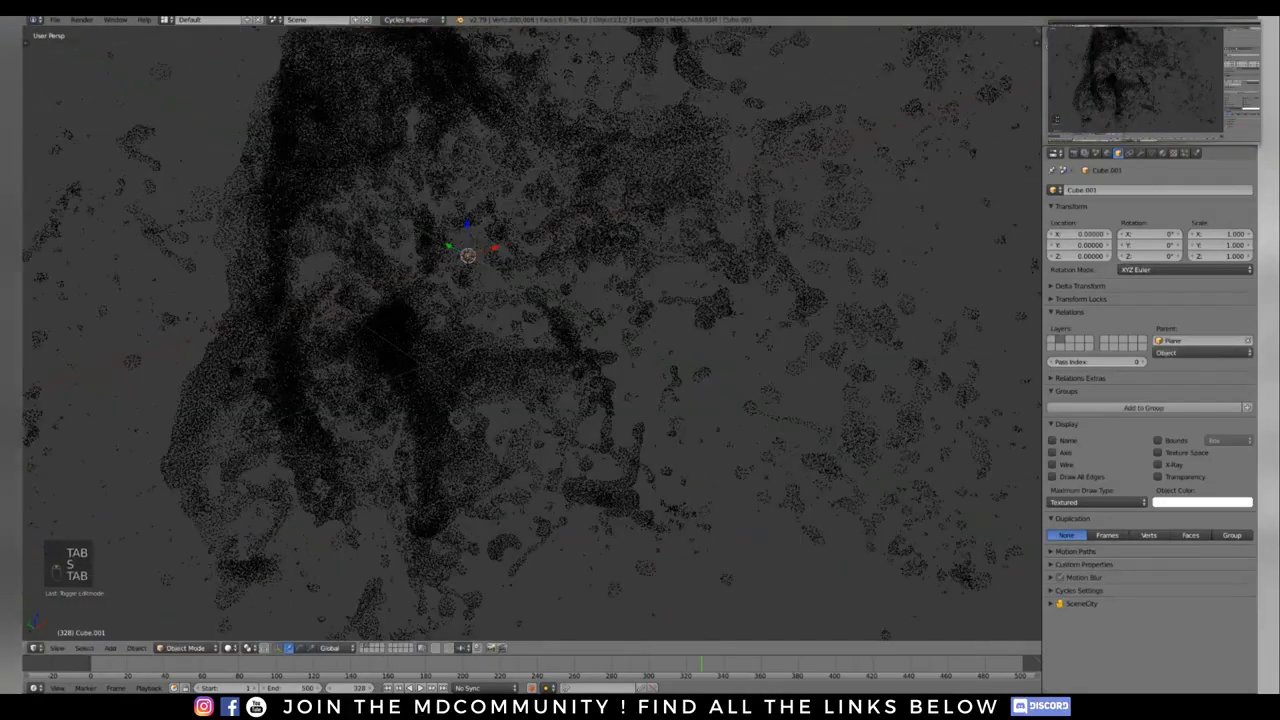
Step: Examine the shrunken cube and the surrounding vertex cloud up close and from farther away
{"action": "scroll", "coordinate": [520, 340], "scroll_direction": "up", "scroll_amount": 6}
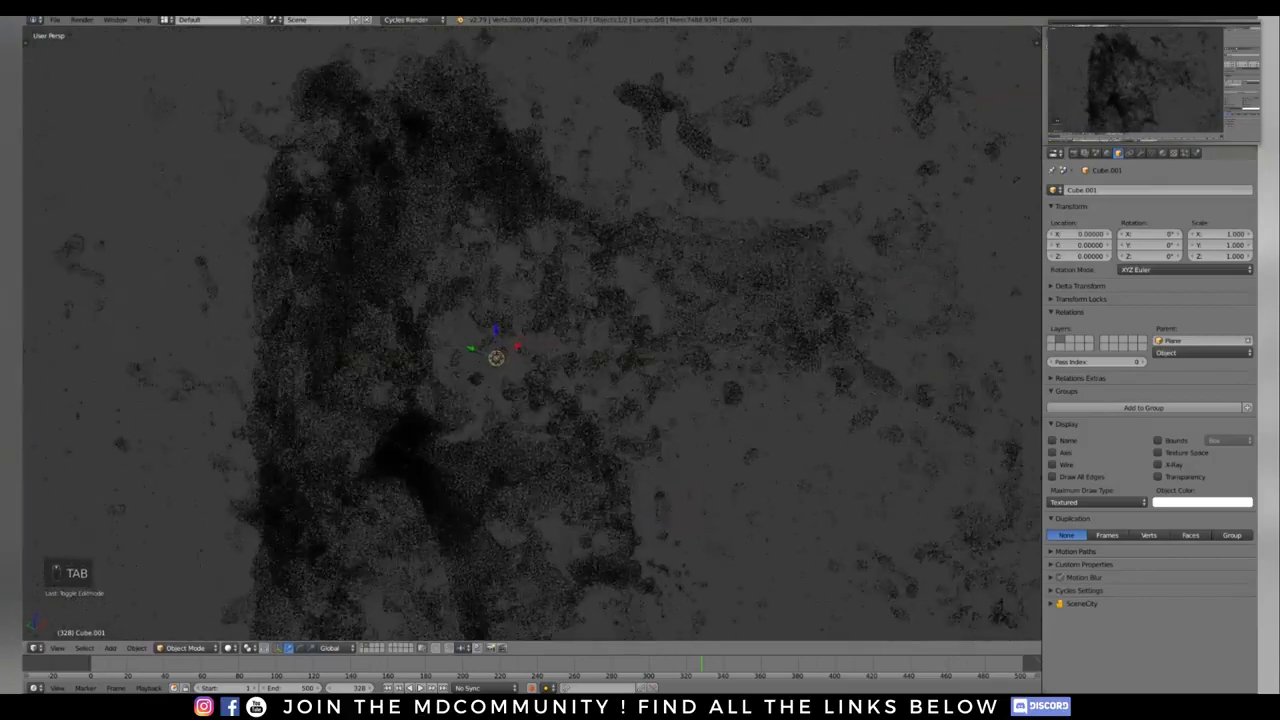
{"action": "middle_click_drag", "start_coordinate": [520, 340], "coordinate": [500, 322]}
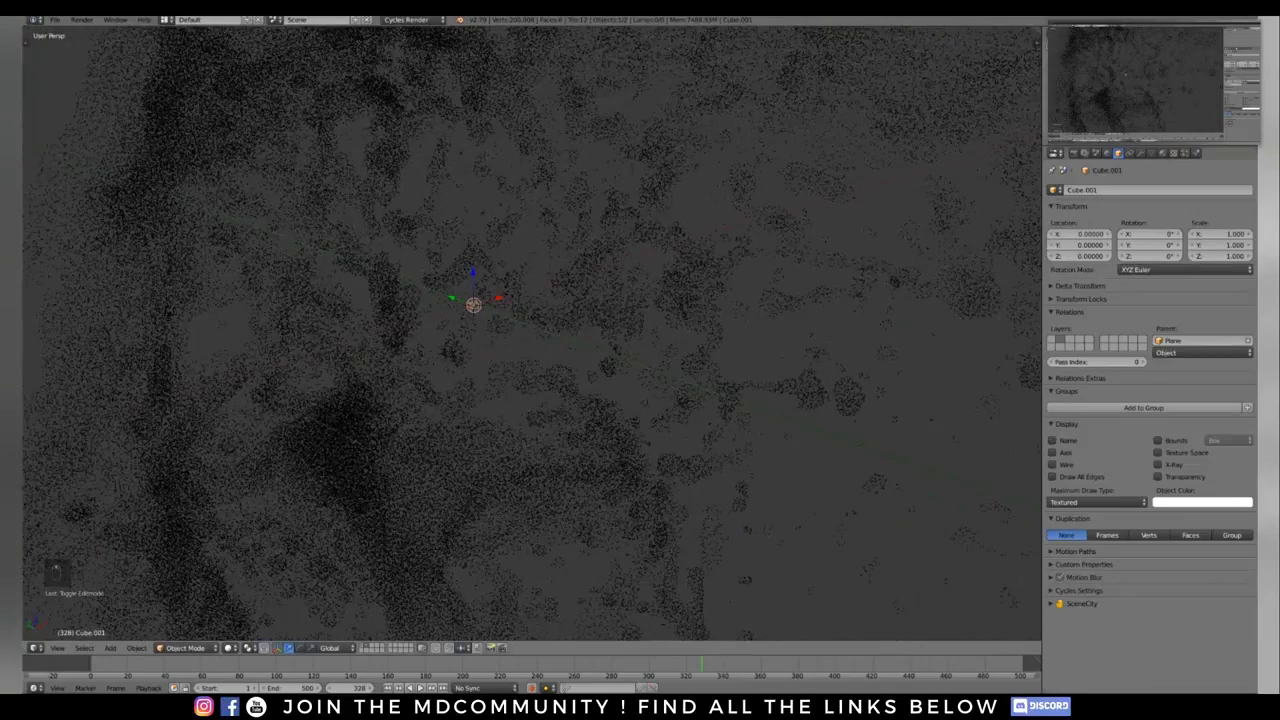
{"action": "scroll", "coordinate": [530, 330], "scroll_direction": "down", "scroll_amount": 6}
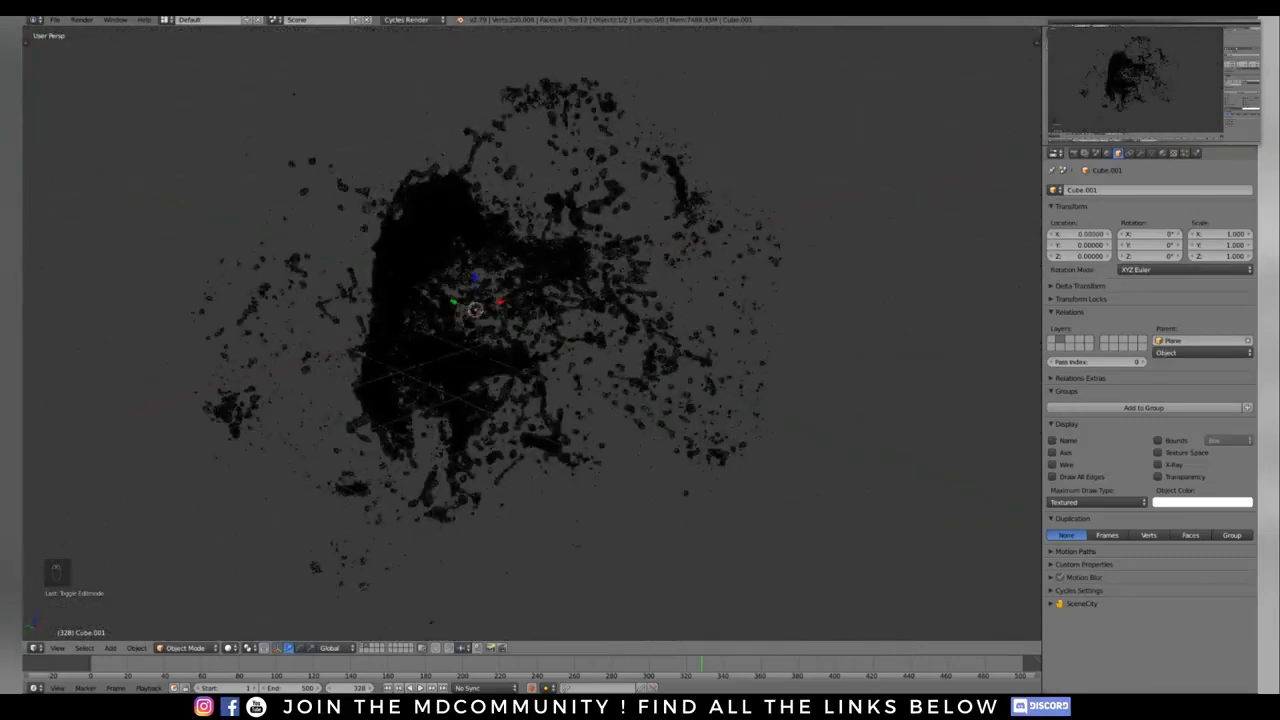
{"action": "middle_click_drag", "start_coordinate": [520, 330], "coordinate": [505, 368], "text": "shift"}
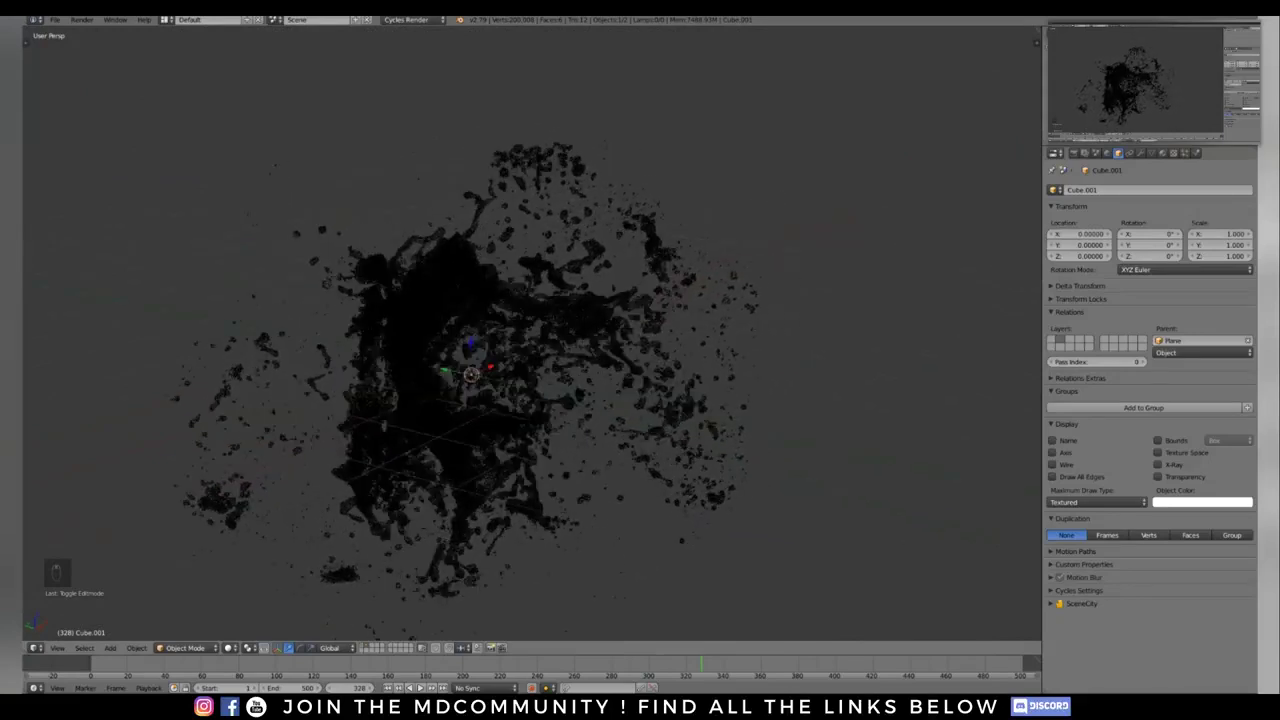
{"action": "mouse_move", "coordinate": [520, 340]}
{"action": "middle_mouse_down"}
{"action": "mouse_move", "coordinate": [535, 318]}
{"action": "mouse_move", "coordinate": [482, 324]}
{"action": "mouse_move", "coordinate": [501, 339]}
{"action": "mouse_move", "coordinate": [522, 331]}
{"action": "middle_mouse_up"}
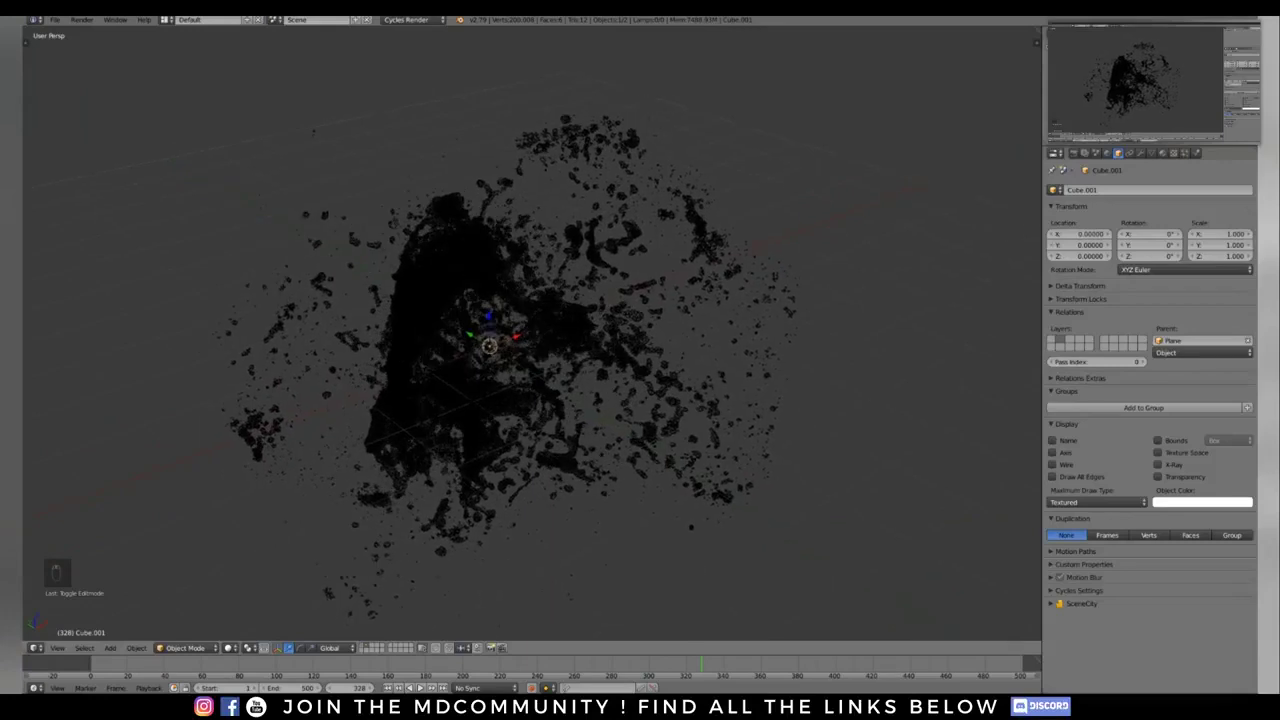
{"action": "mouse_move", "coordinate": [520, 331]}
{"action": "middle_mouse_down"}
{"action": "mouse_move", "coordinate": [542, 322]}
{"action": "mouse_move", "coordinate": [527, 332]}
{"action": "middle_mouse_up"}
{"action": "scroll", "coordinate": [532, 333], "scroll_direction": "up", "scroll_amount": 2}
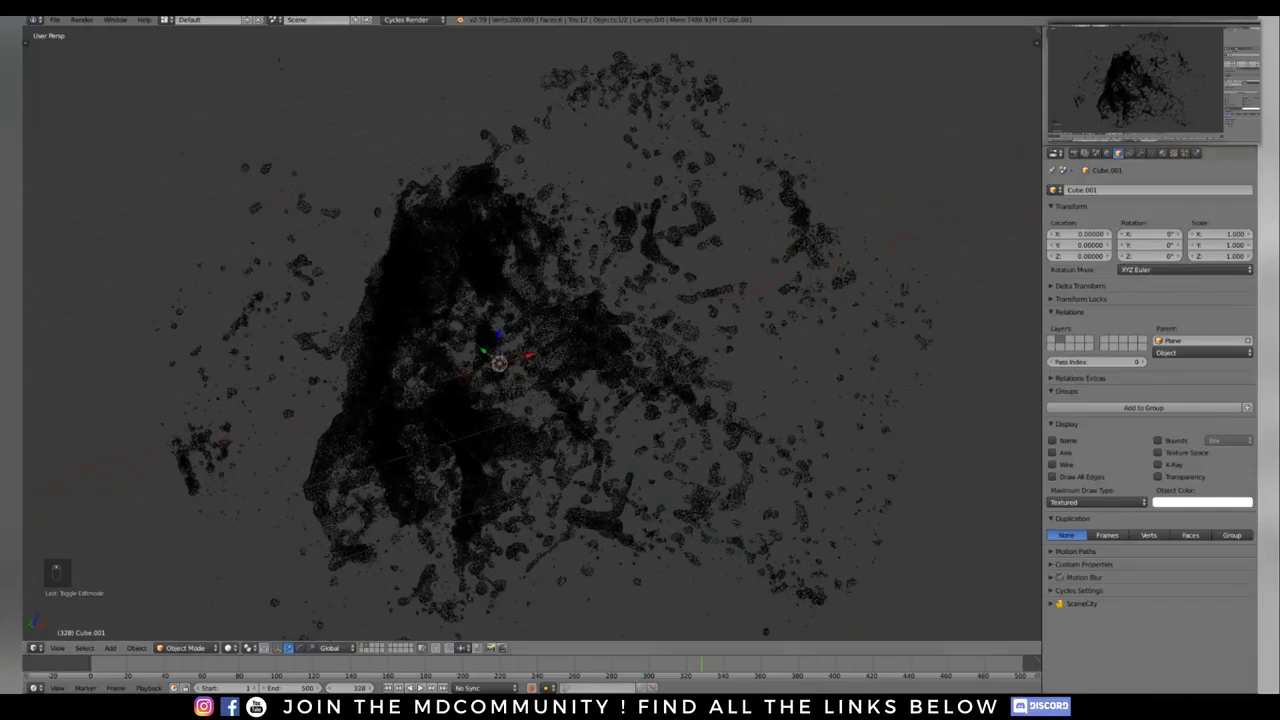
Step: Set the vertex-cloud plane's duplication to Verts and inspect the instanced cubes up close
{"action": "right_click", "coordinate": [500, 340]}
{"action": "left_click", "coordinate": [1148, 535]}
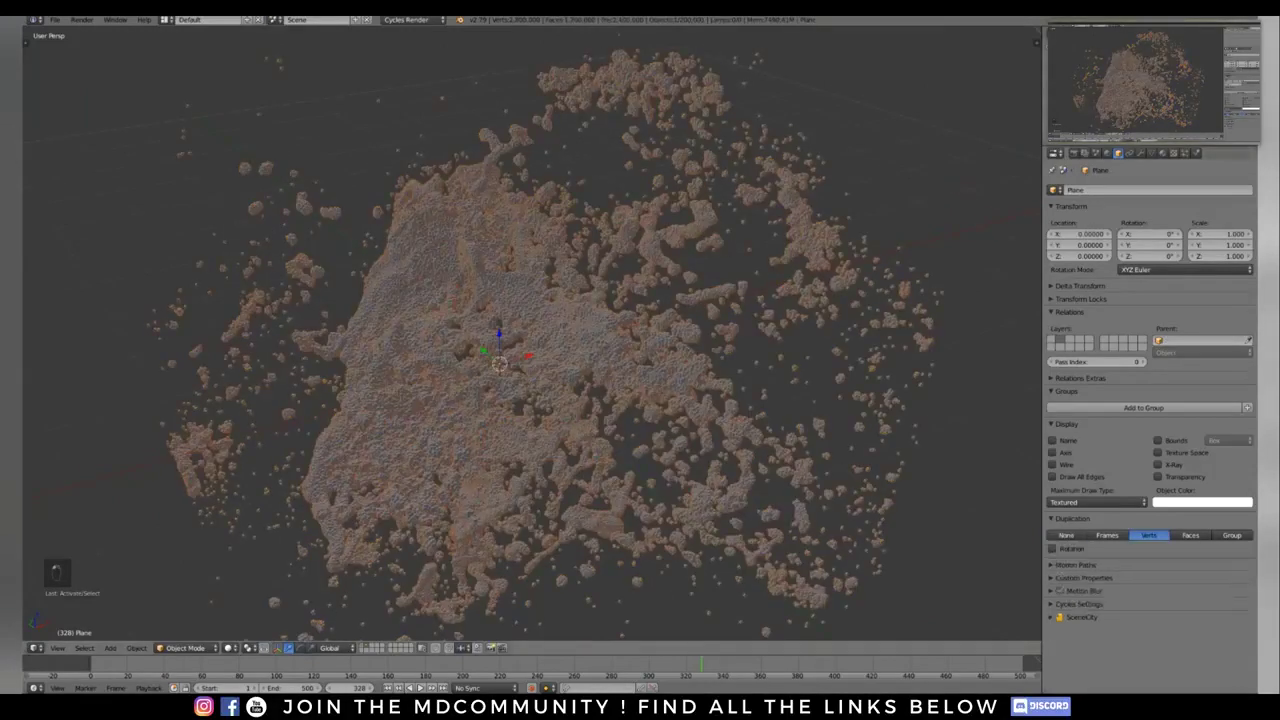
{"action": "middle_click_drag", "start_coordinate": [499, 363], "coordinate": [463, 374], "text": "shift"}
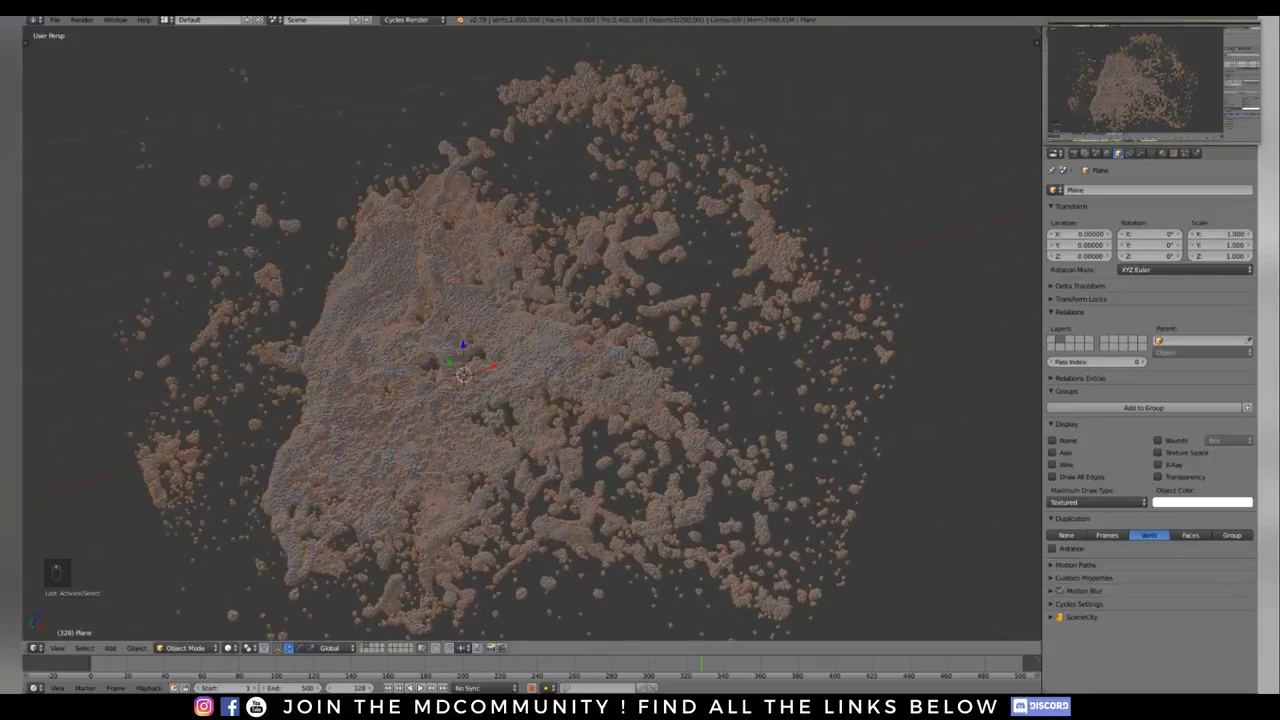
{"action": "scroll", "coordinate": [484, 352], "scroll_direction": "up", "scroll_amount": 3}
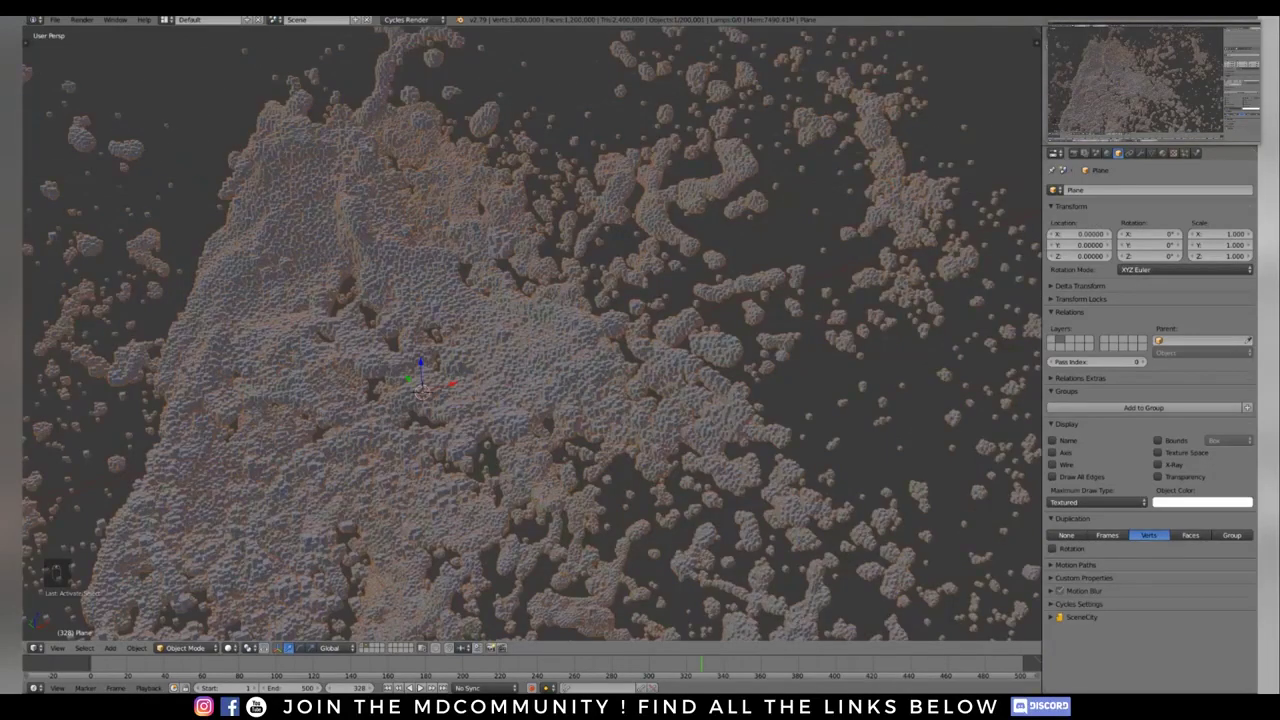
{"action": "scroll", "coordinate": [520, 340], "scroll_direction": "up", "scroll_amount": 2}
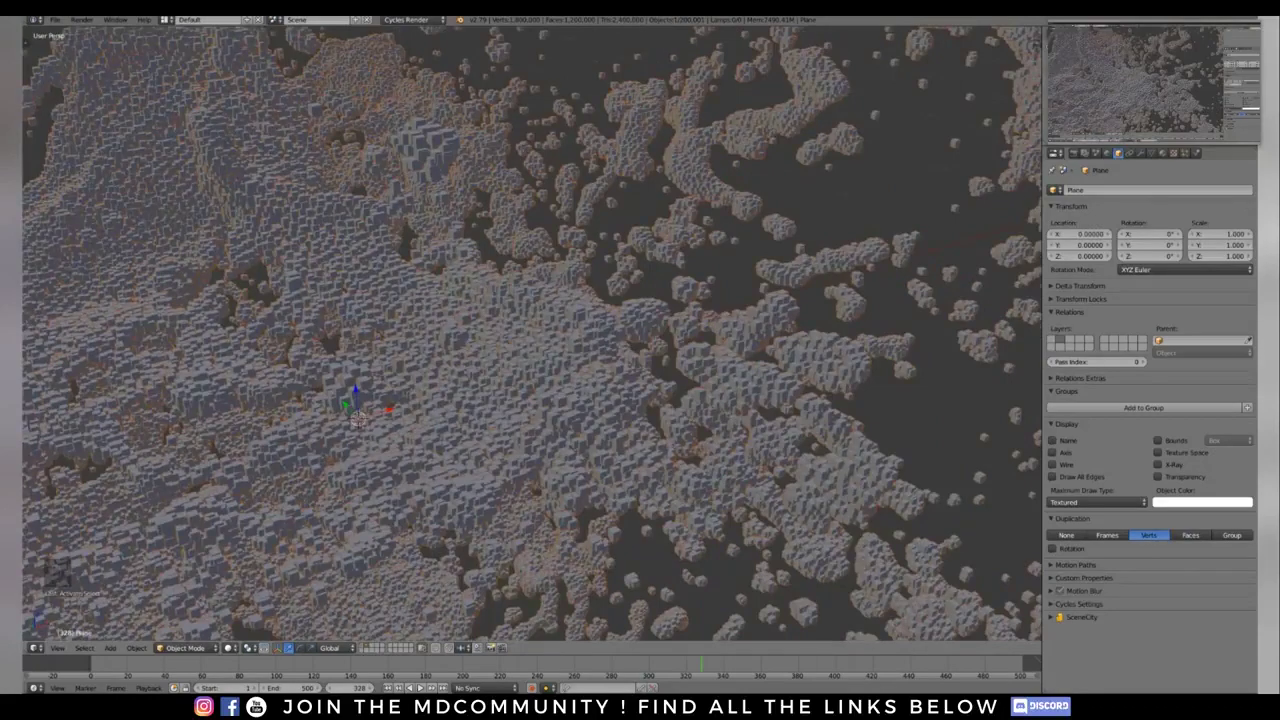
{"action": "key", "text": "s"}
{"action": "key", "text": "Escape"}
Step: Switch the plane's duplication back to None and look over the whole vertex cloud
{"action": "middle_click_drag", "start_coordinate": [520, 340], "coordinate": [535, 360]}
{"action": "left_click", "coordinate": [1066, 535]}
{"action": "scroll", "coordinate": [520, 340], "scroll_direction": "down", "scroll_amount": 5}
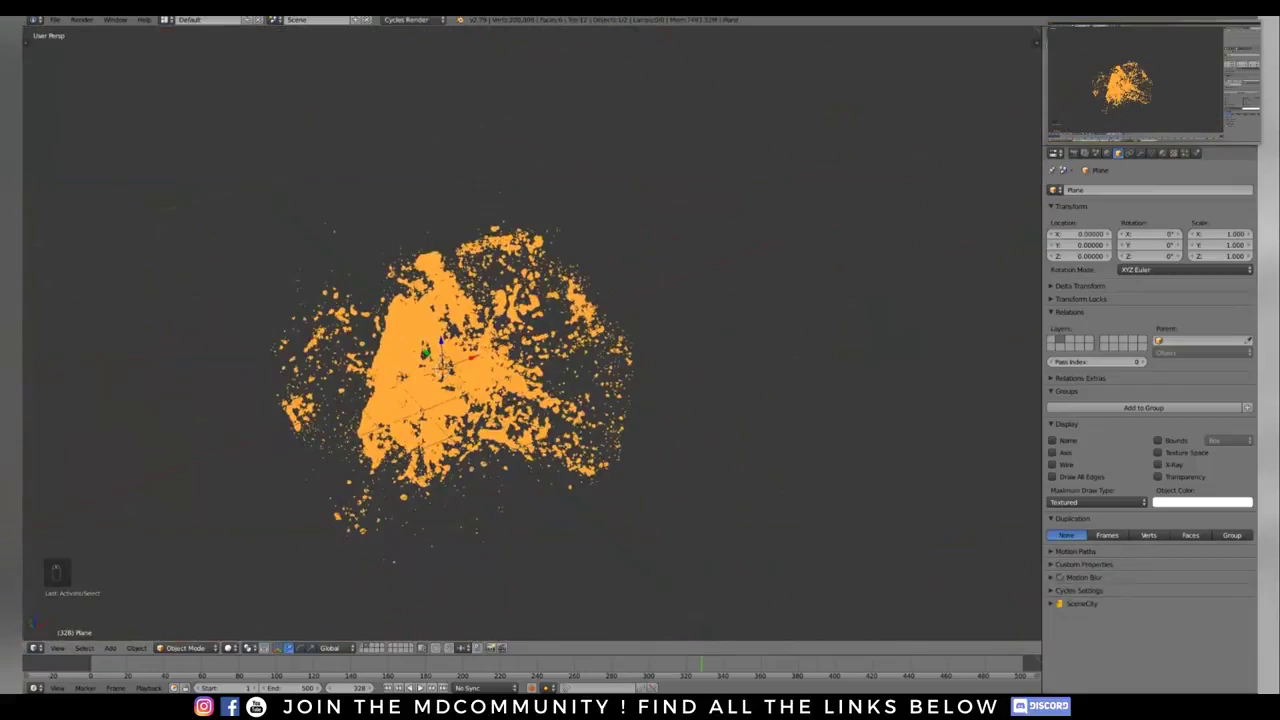
{"action": "mouse_move", "coordinate": [530, 345]}
{"action": "middle_mouse_down"}
{"action": "mouse_move", "coordinate": [550, 350]}
{"action": "mouse_move", "coordinate": [535, 375]}
{"action": "mouse_move", "coordinate": [520, 345]}
{"action": "mouse_move", "coordinate": [530, 335]}
{"action": "middle_mouse_up"}
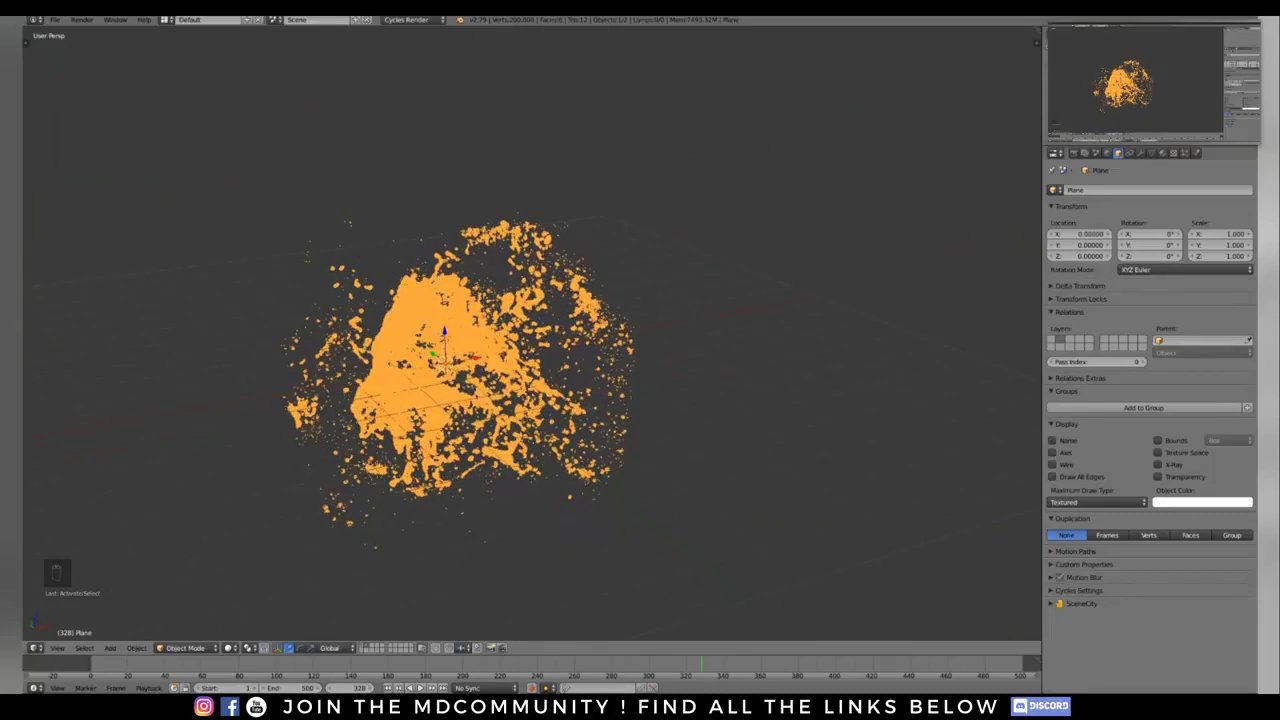
{"action": "mouse_move", "coordinate": [530, 335]}
{"action": "middle_mouse_down"}
{"action": "mouse_move", "coordinate": [500, 375]}
{"action": "mouse_move", "coordinate": [485, 358]}
{"action": "mouse_move", "coordinate": [528, 348]}
{"action": "middle_mouse_up"}
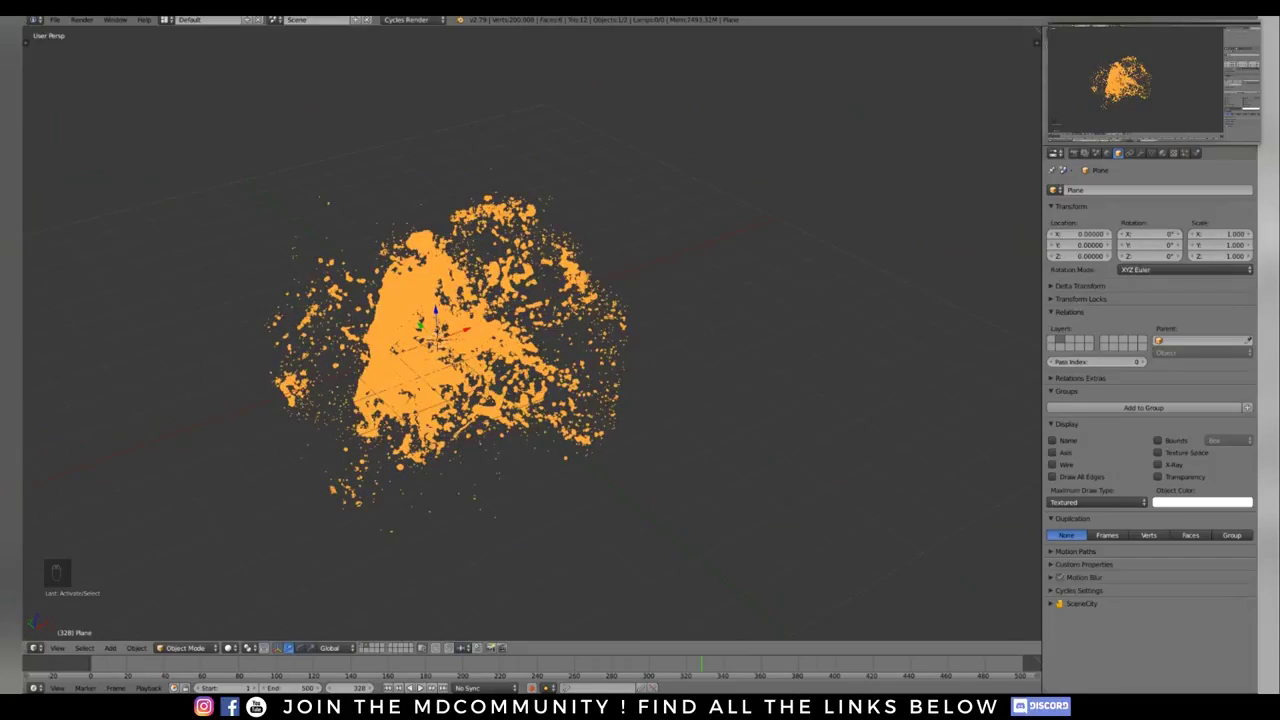
{"action": "middle_click_drag", "start_coordinate": [528, 348], "coordinate": [595, 345]}
{"action": "middle_click_drag", "start_coordinate": [455, 295], "coordinate": [475, 305]}
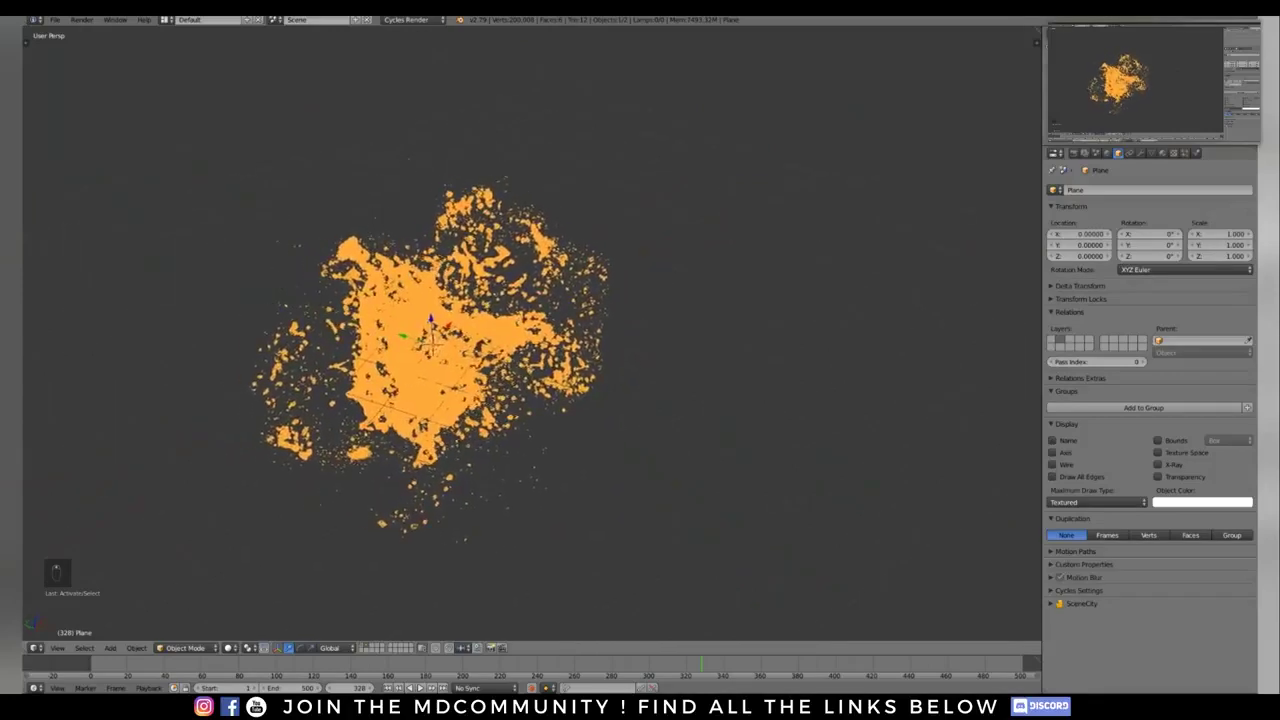
Step: Add a new cube and scale up its mesh in Edit Mode until it encloses the vertex cloud
{"action": "key", "text": "shift+a"}
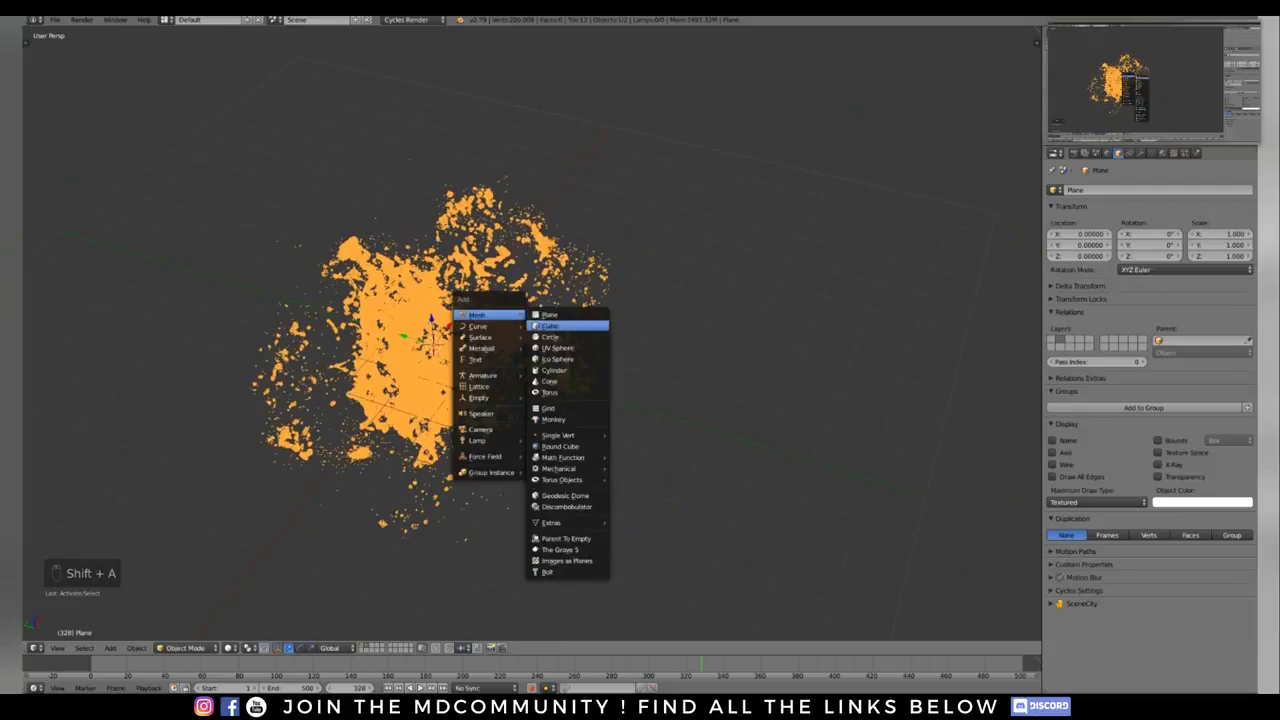
{"action": "left_click", "coordinate": [550, 326]}
{"action": "middle_click_drag", "start_coordinate": [550, 326], "coordinate": [565, 315]}
{"action": "key", "text": "Tab"}
{"action": "key", "text": "s"}
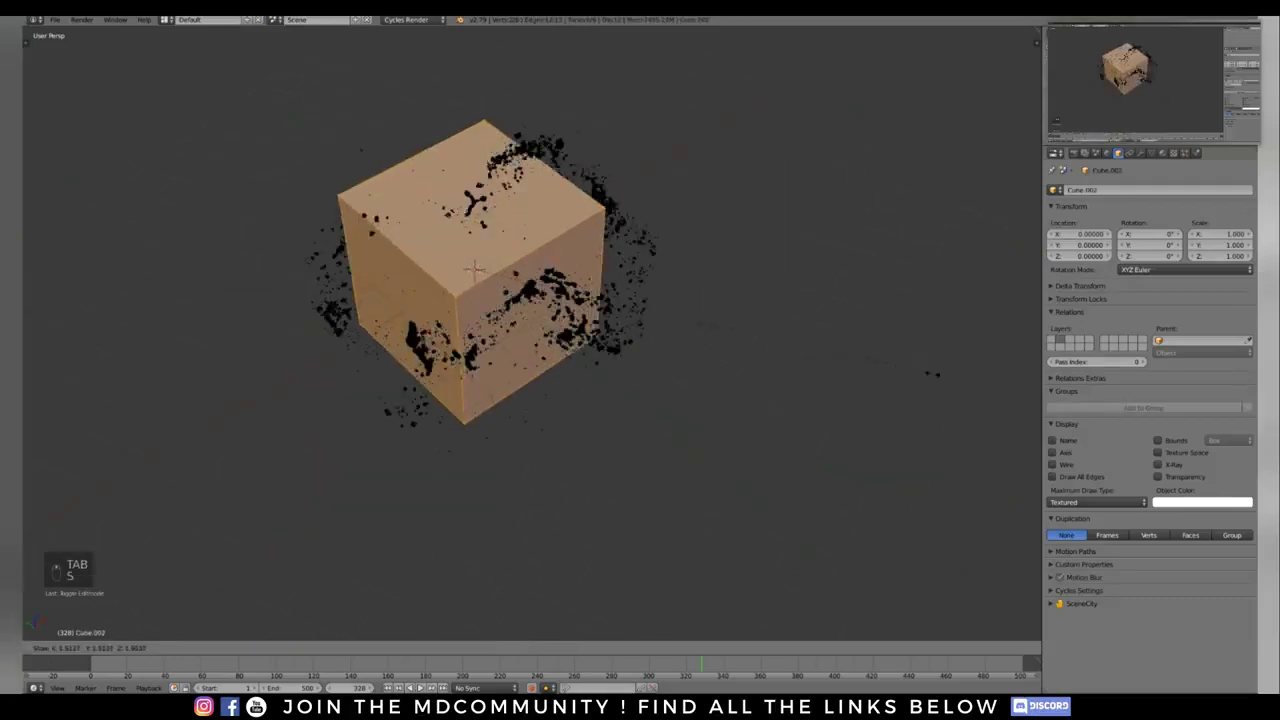
{"action": "left_click", "coordinate": [129, 398]}
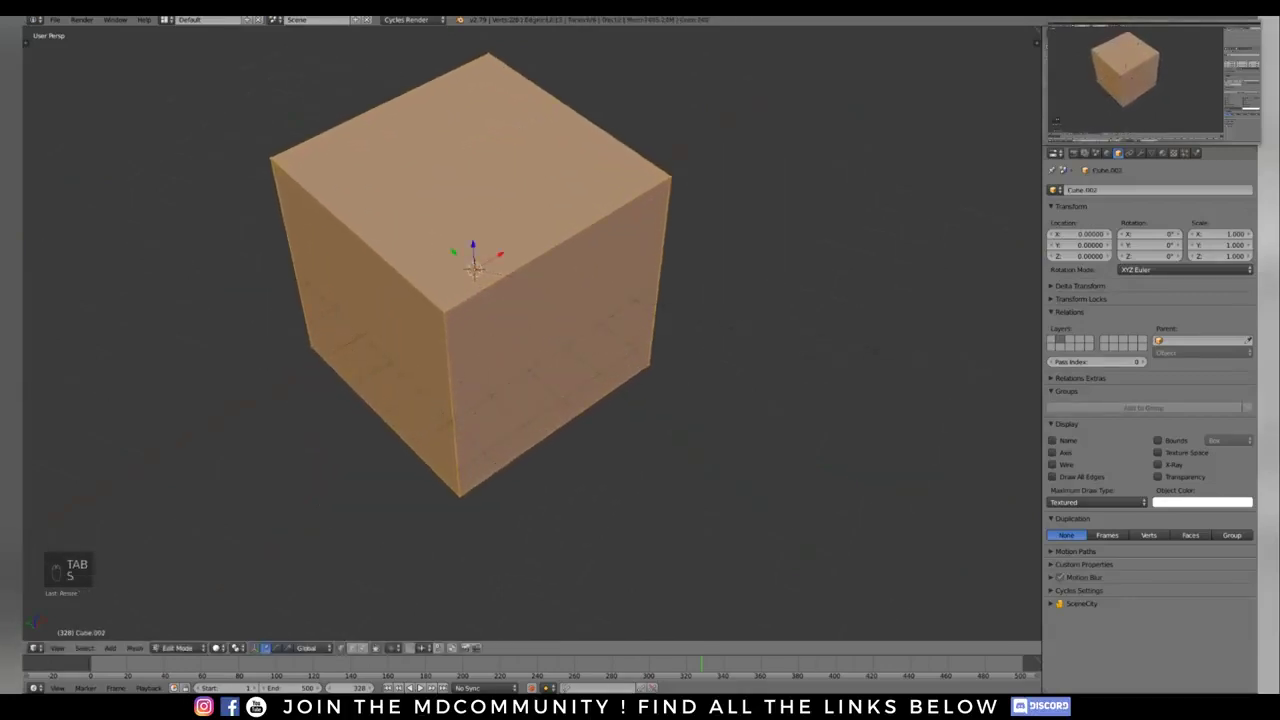
{"action": "middle_click_drag", "start_coordinate": [690, 280], "coordinate": [645, 284]}
{"action": "scroll", "coordinate": [703, 238], "scroll_direction": "down", "scroll_amount": 1}
{"action": "scroll", "coordinate": [680, 274], "scroll_direction": "up", "scroll_amount": 1}
{"action": "scroll", "coordinate": [622, 280], "scroll_direction": "up", "scroll_amount": 2}
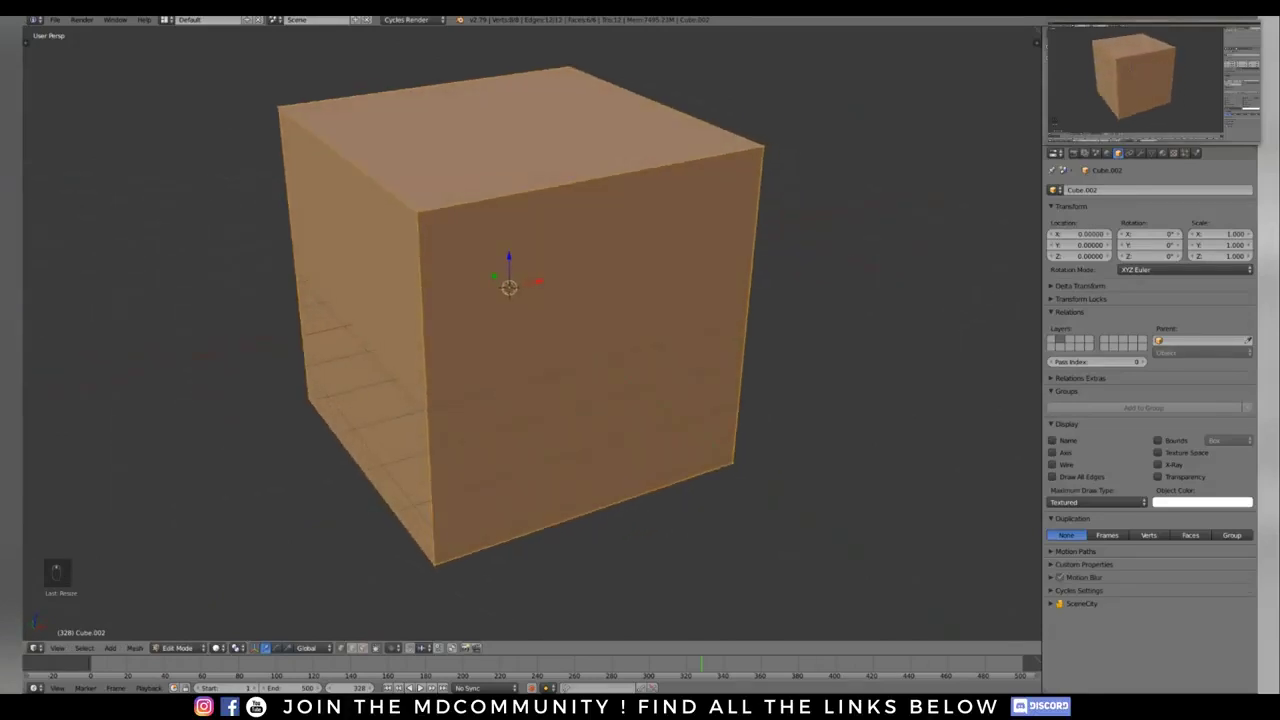
{"action": "scroll", "coordinate": [416, 272], "scroll_direction": "down", "scroll_amount": 1}
{"action": "middle_click_drag", "start_coordinate": [416, 272], "coordinate": [427, 272]}
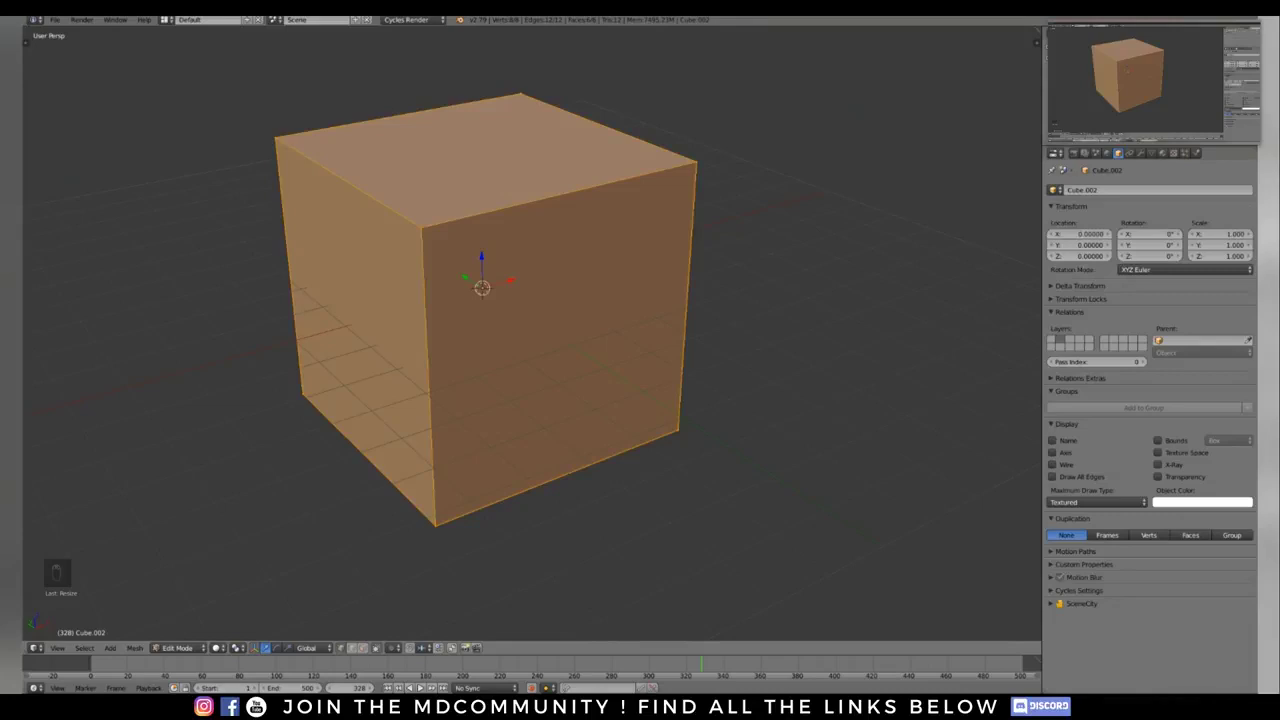
Step: Subdivide the enlarged cube's mesh with 31 cuts
{"action": "middle_click_drag", "start_coordinate": [540, 250], "coordinate": [548, 262]}
{"action": "key", "text": "w"}
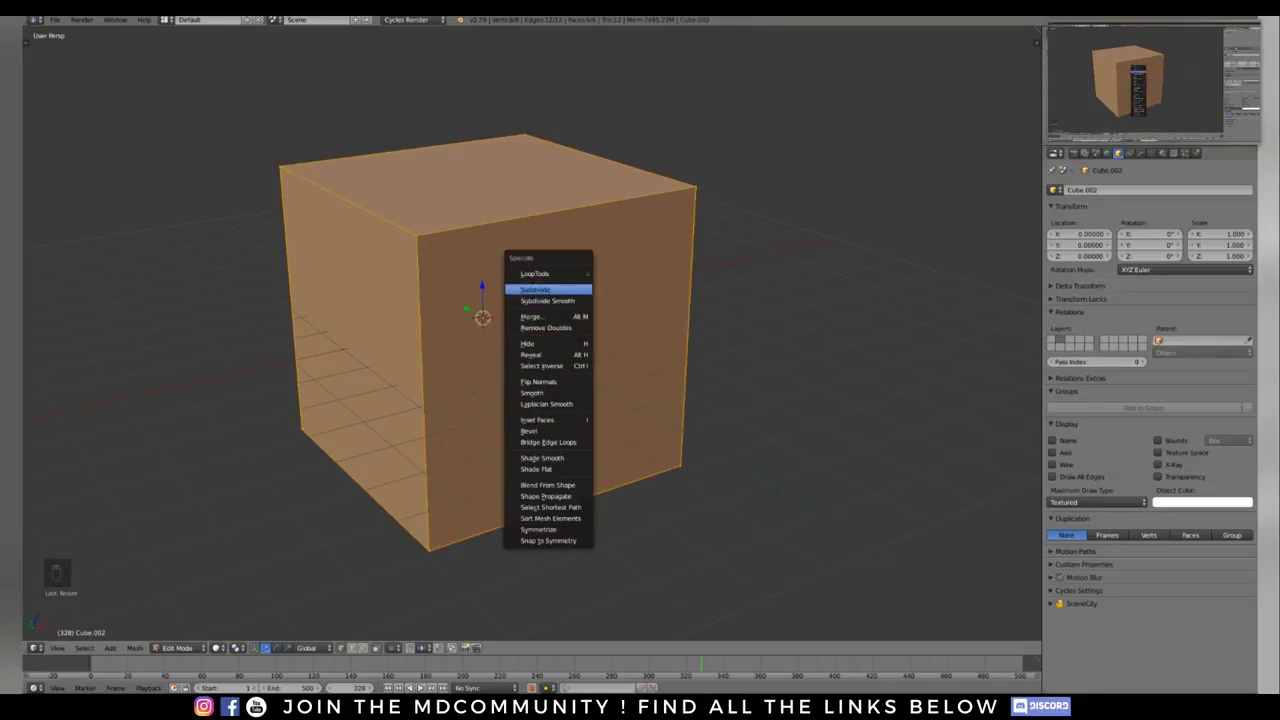
{"action": "left_click", "coordinate": [540, 289]}
{"action": "key", "text": "F6"}
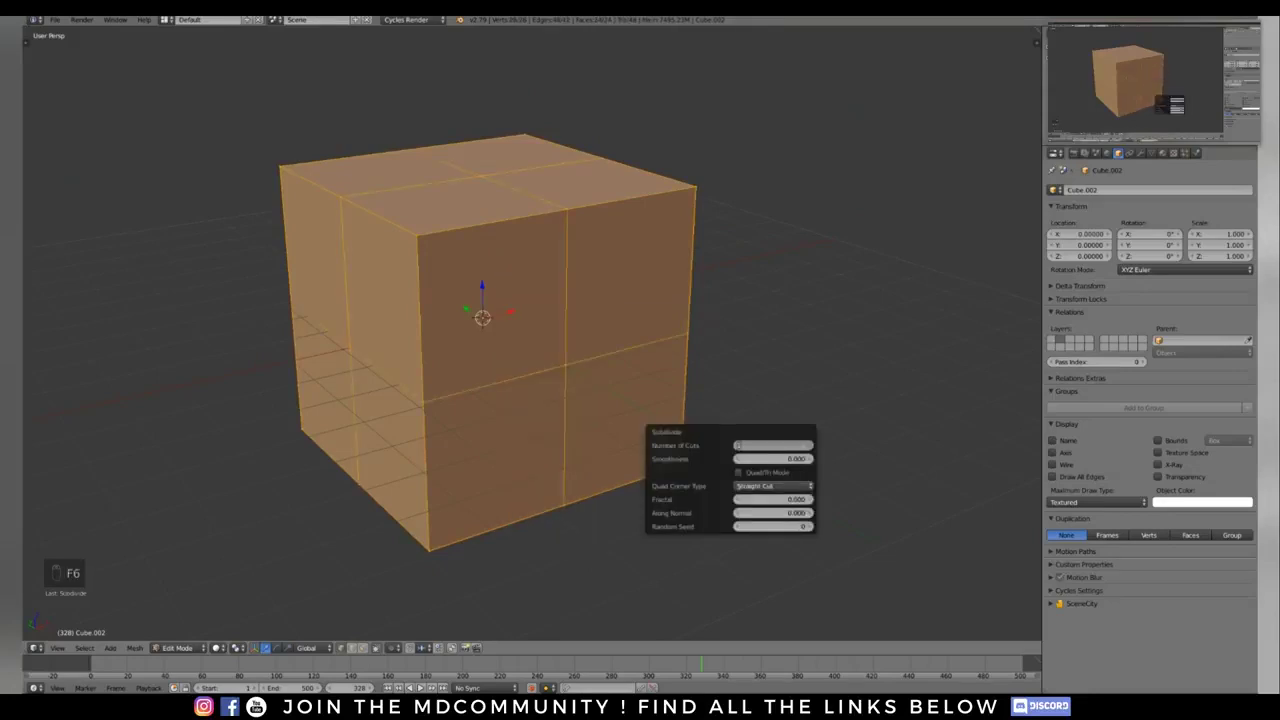
{"action": "type", "text": "31"}
{"action": "key", "text": "Return"}
{"action": "middle_click_drag", "start_coordinate": [600, 400], "coordinate": [565, 425]}
{"action": "middle_click_drag", "start_coordinate": [822, 418], "coordinate": [600, 430]}
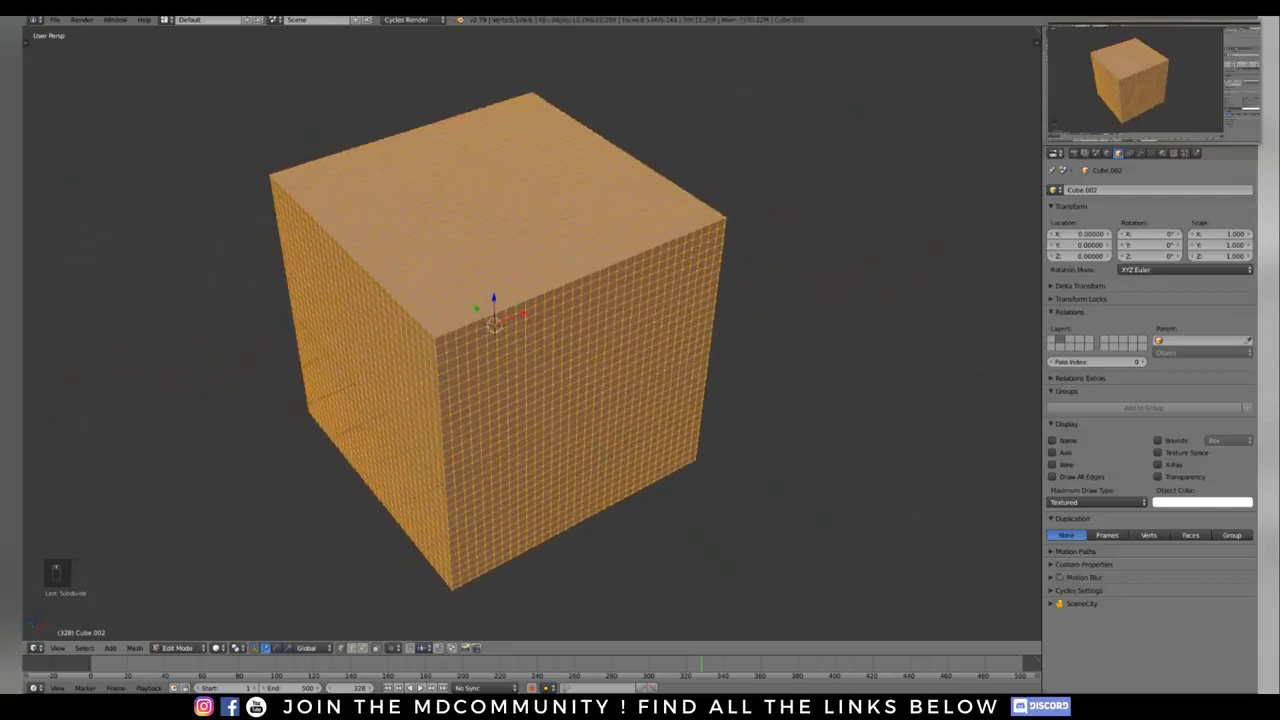
Step: Try selecting the cube's border edge loops, and undo back to the mesh before its subdivision
{"action": "key", "text": "ctrl+Tab"}
{"action": "left_click", "coordinate": [520, 427]}
{"action": "right_click", "coordinate": [545, 292], "text": "alt"}
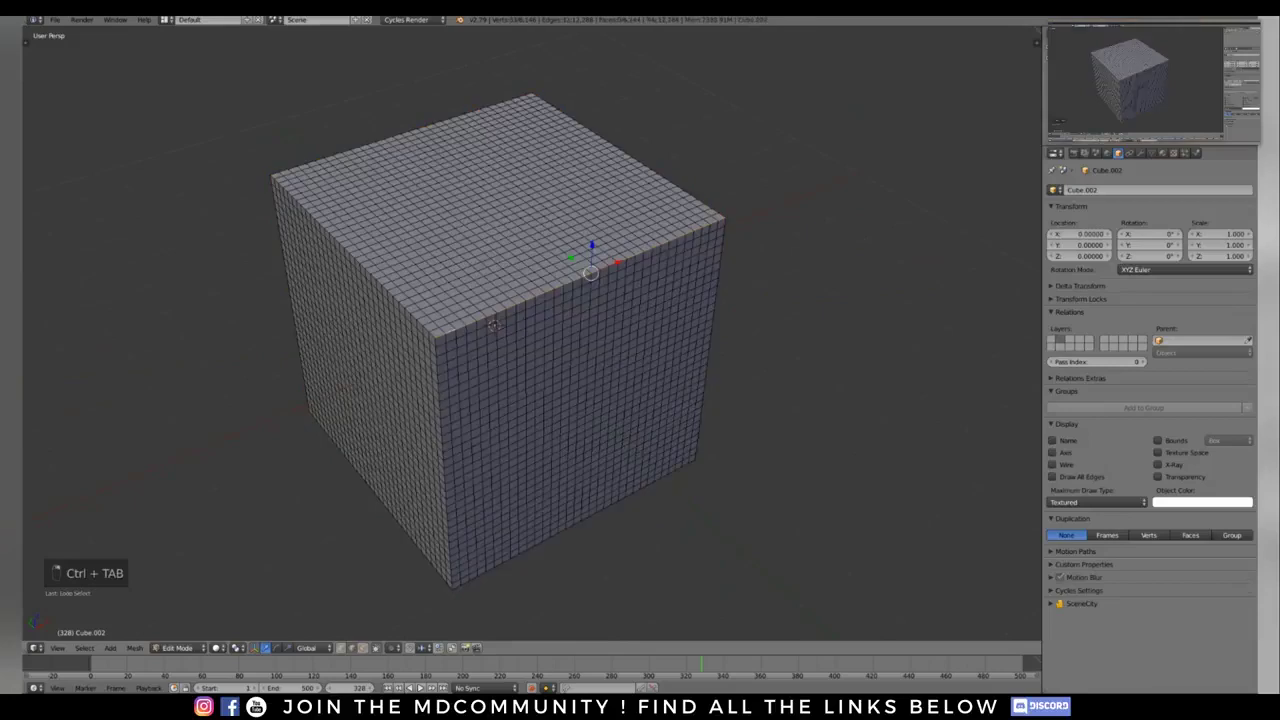
{"action": "right_click", "coordinate": [425, 410], "text": "alt+shift"}
{"action": "key", "text": "ctrl+z"}
{"action": "key", "text": "ctrl+z"}
{"action": "key", "text": "ctrl+z"}
{"action": "key", "text": "ctrl+z"}
{"action": "key", "text": "ctrl+z"}
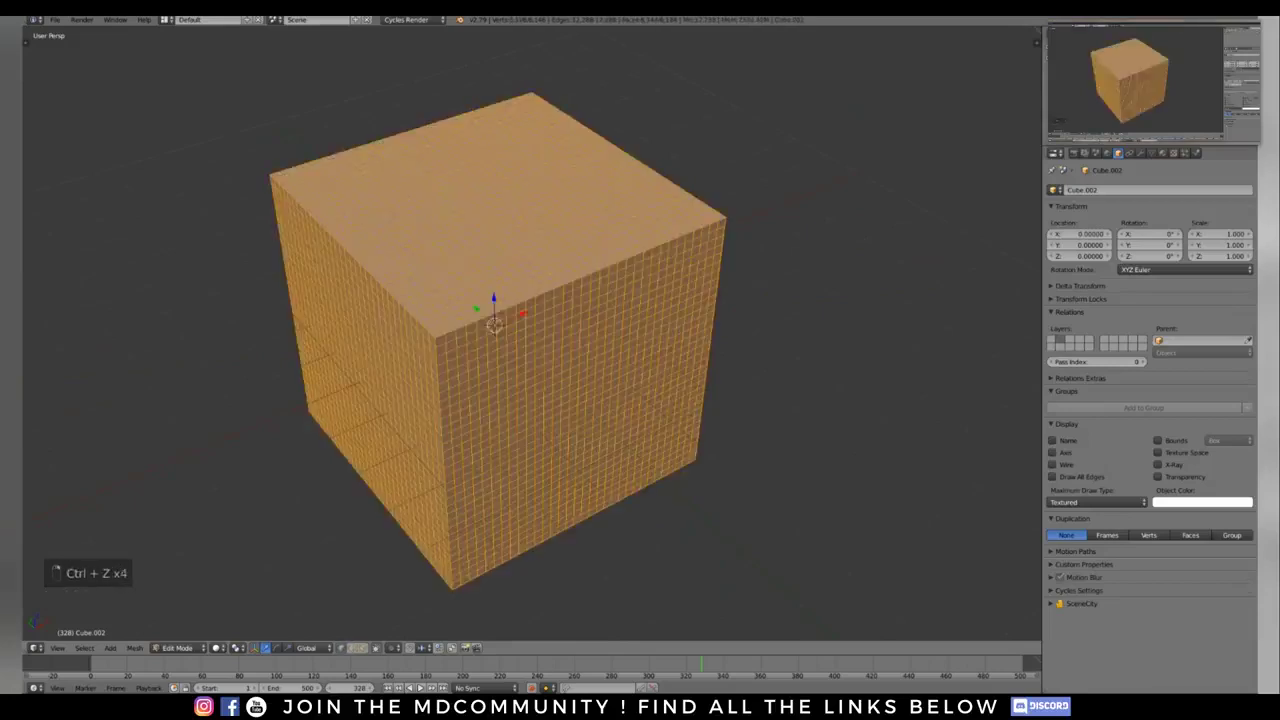
Step: Apply Edge Split to the whole cube so its faces are detached from each other
{"action": "key", "text": "ctrl+e"}
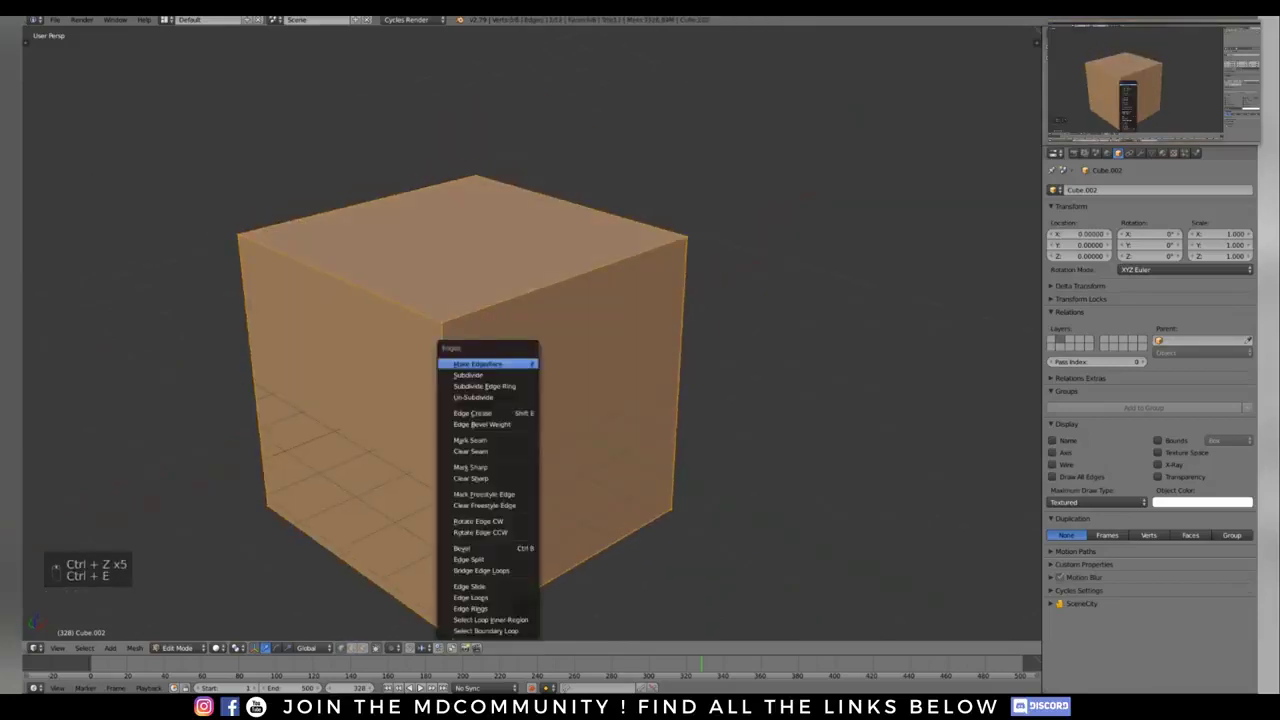
{"action": "left_click", "coordinate": [486, 559]}
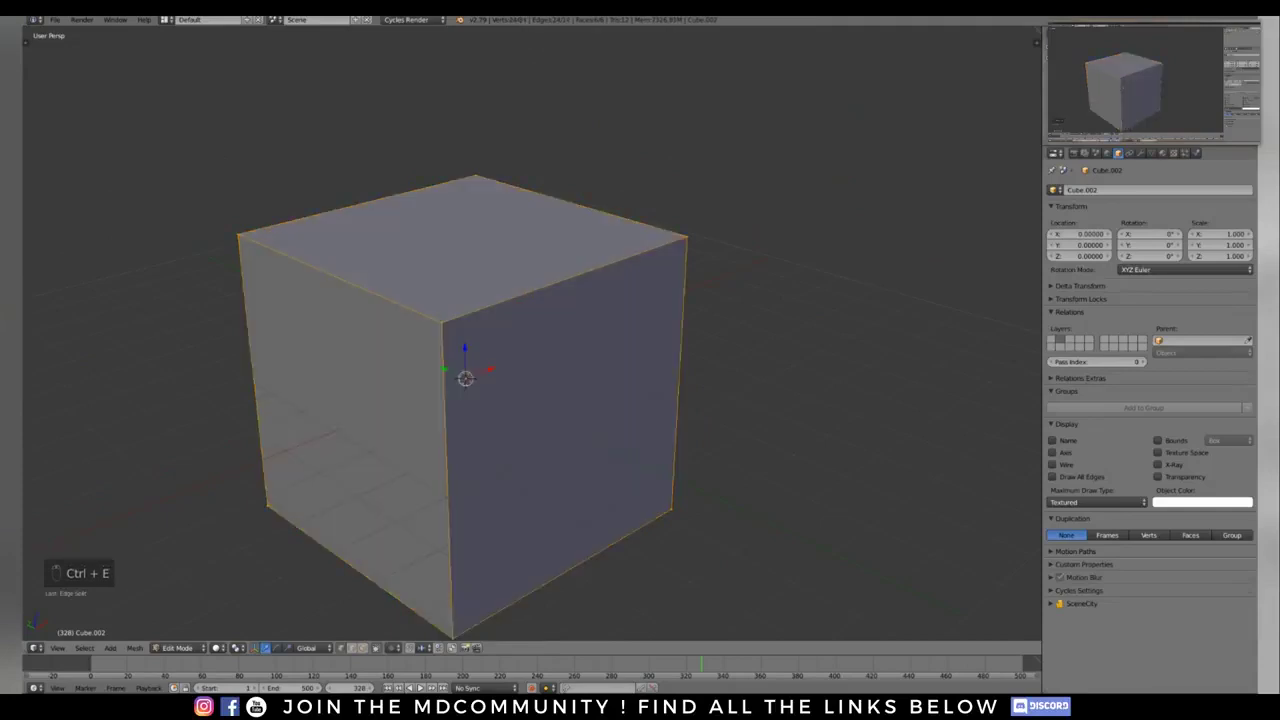
{"action": "mouse_move", "coordinate": [486, 559]}
{"action": "middle_mouse_down"}
{"action": "mouse_move", "coordinate": [526, 559]}
{"action": "mouse_move", "coordinate": [505, 575]}
{"action": "middle_mouse_up"}
Step: Test the split by moving one side face of the cube in face select mode, and undo the move
{"action": "key", "text": "Tab"}
{"action": "key", "text": "ctrl+Tab"}
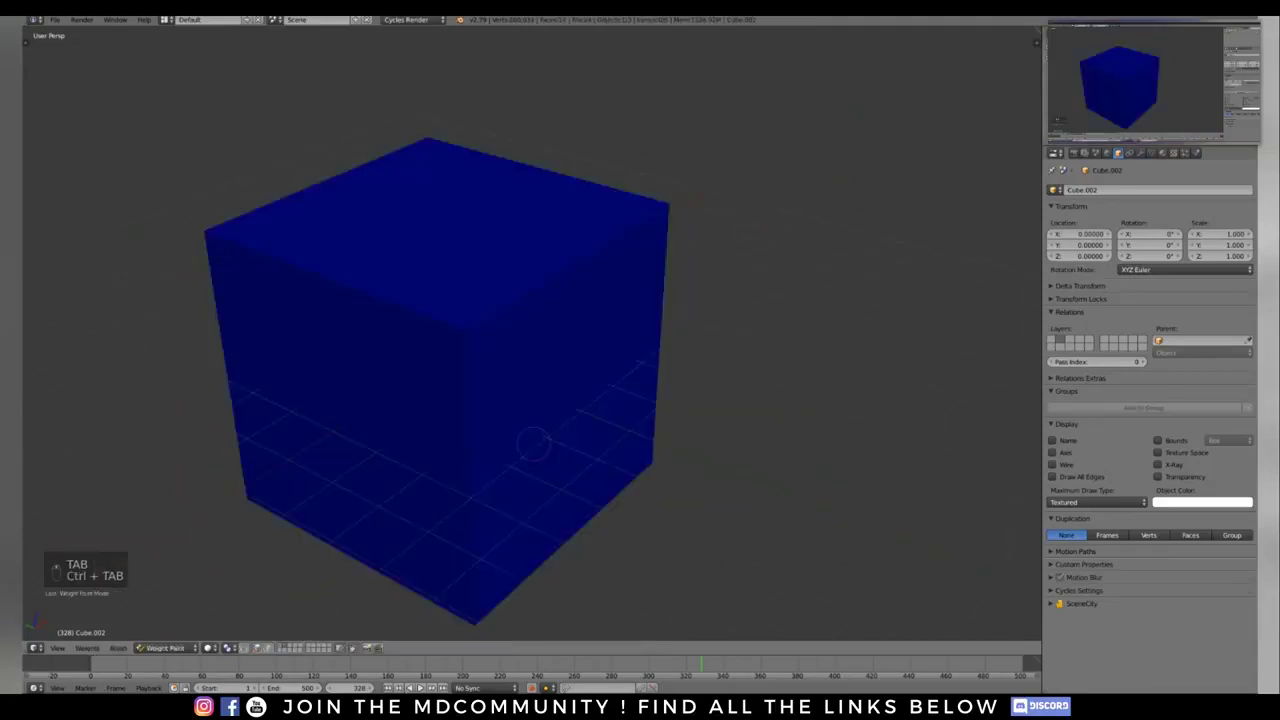
{"action": "key", "text": "ctrl+Tab"}
{"action": "key", "text": "Tab"}
{"action": "key", "text": "ctrl+Tab"}
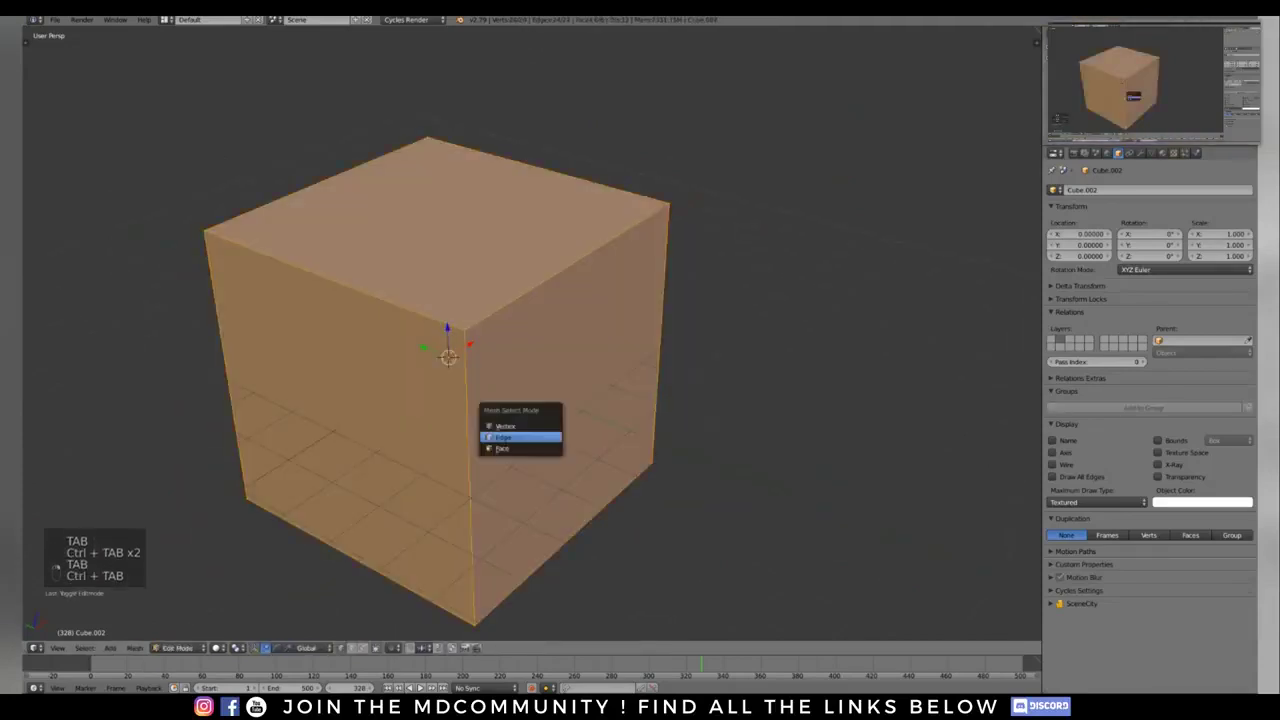
{"action": "left_click", "coordinate": [506, 448]}
{"action": "right_click", "coordinate": [556, 430]}
{"action": "middle_click_drag", "start_coordinate": [556, 430], "coordinate": [570, 430]}
{"action": "left_click_drag", "start_coordinate": [597, 397], "coordinate": [825, 473]}
{"action": "key", "text": "ctrl+z"}
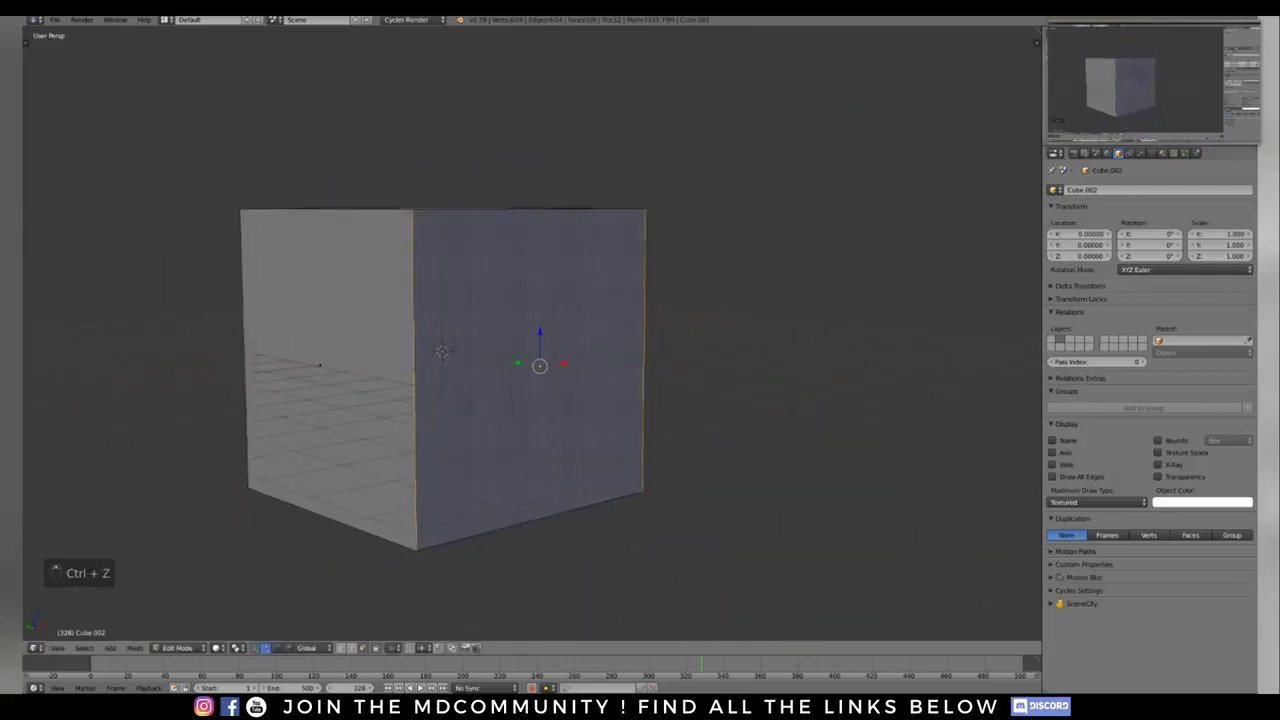
Step: Select all faces of the split cube, subdivide them with 31 cuts, and return to Object Mode
{"action": "middle_click_drag", "start_coordinate": [825, 473], "coordinate": [814, 525]}
{"action": "key", "text": "a"}
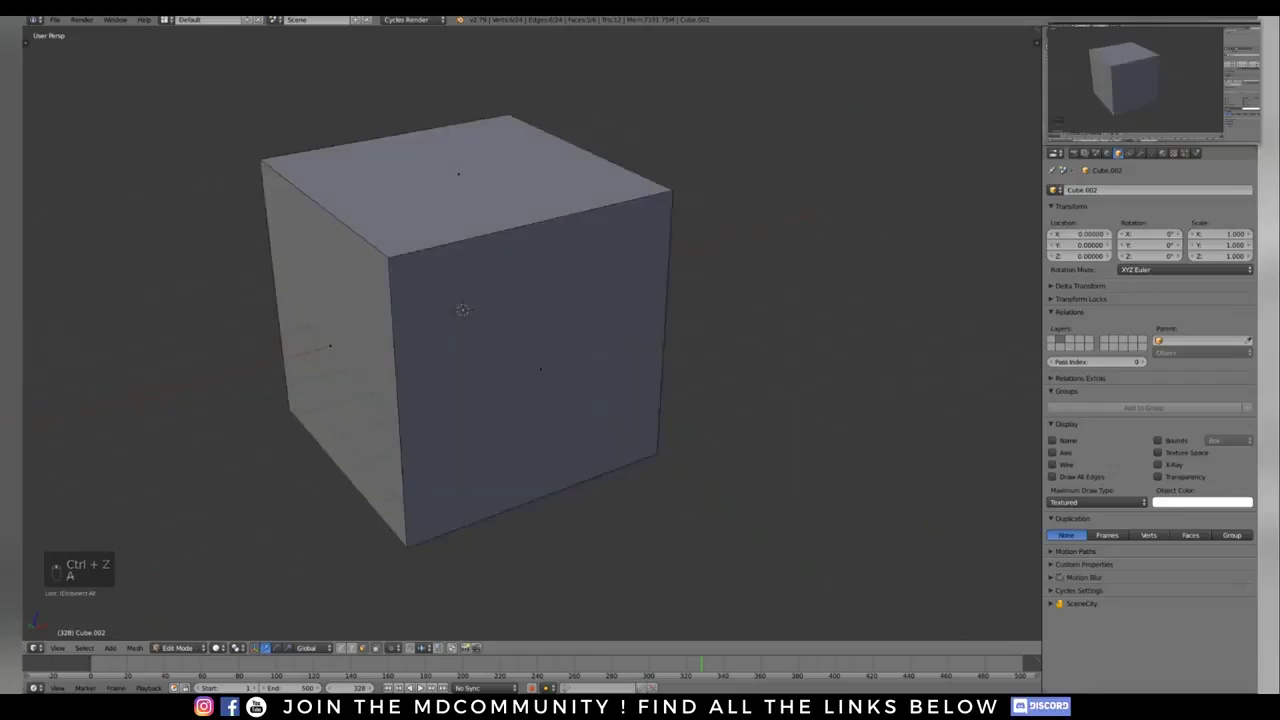
{"action": "key", "text": "a"}
{"action": "key", "text": "F6"}
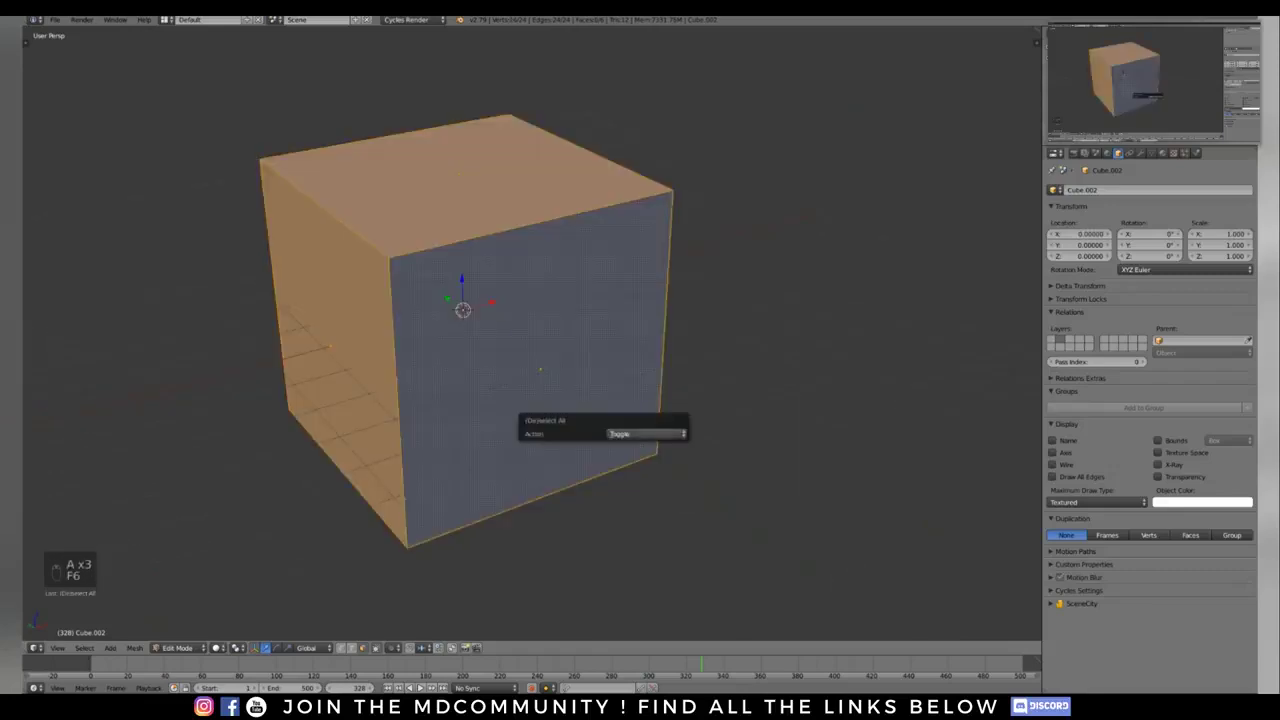
{"action": "middle_click_drag", "start_coordinate": [600, 420], "coordinate": [598, 447], "text": "shift"}
{"action": "key", "text": "w"}
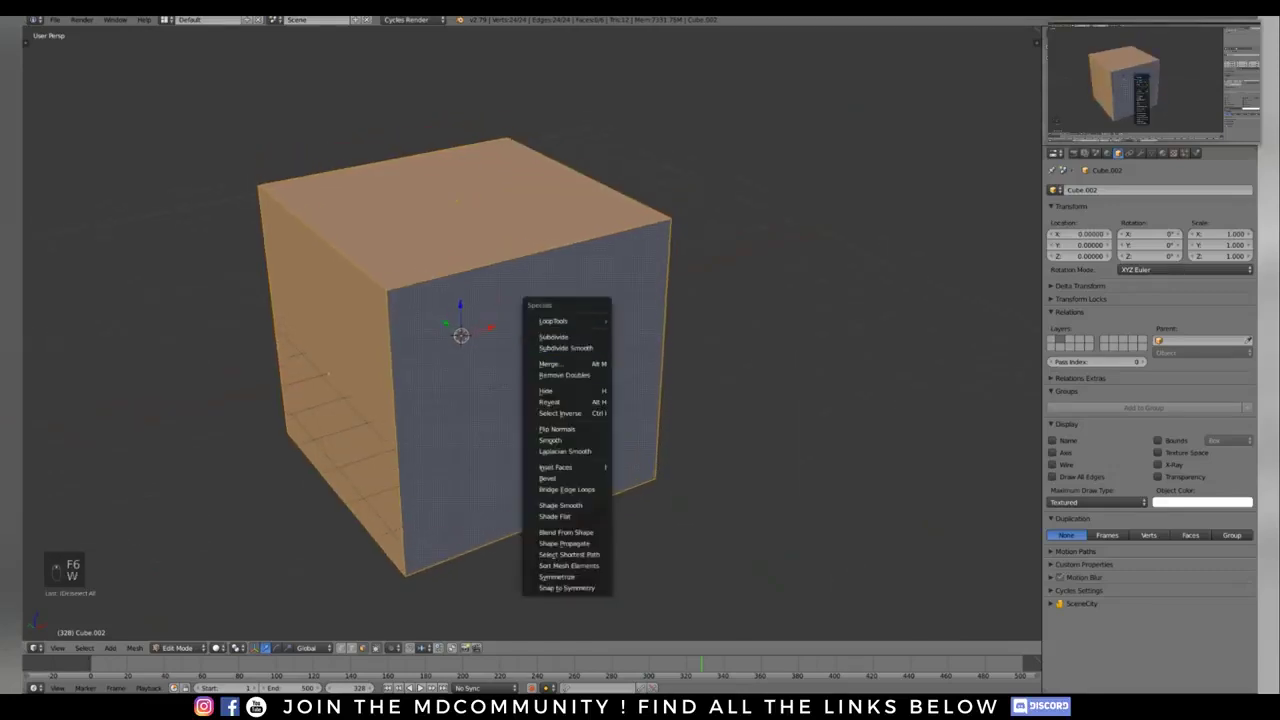
{"action": "left_click", "coordinate": [565, 342]}
{"action": "key", "text": "F6"}
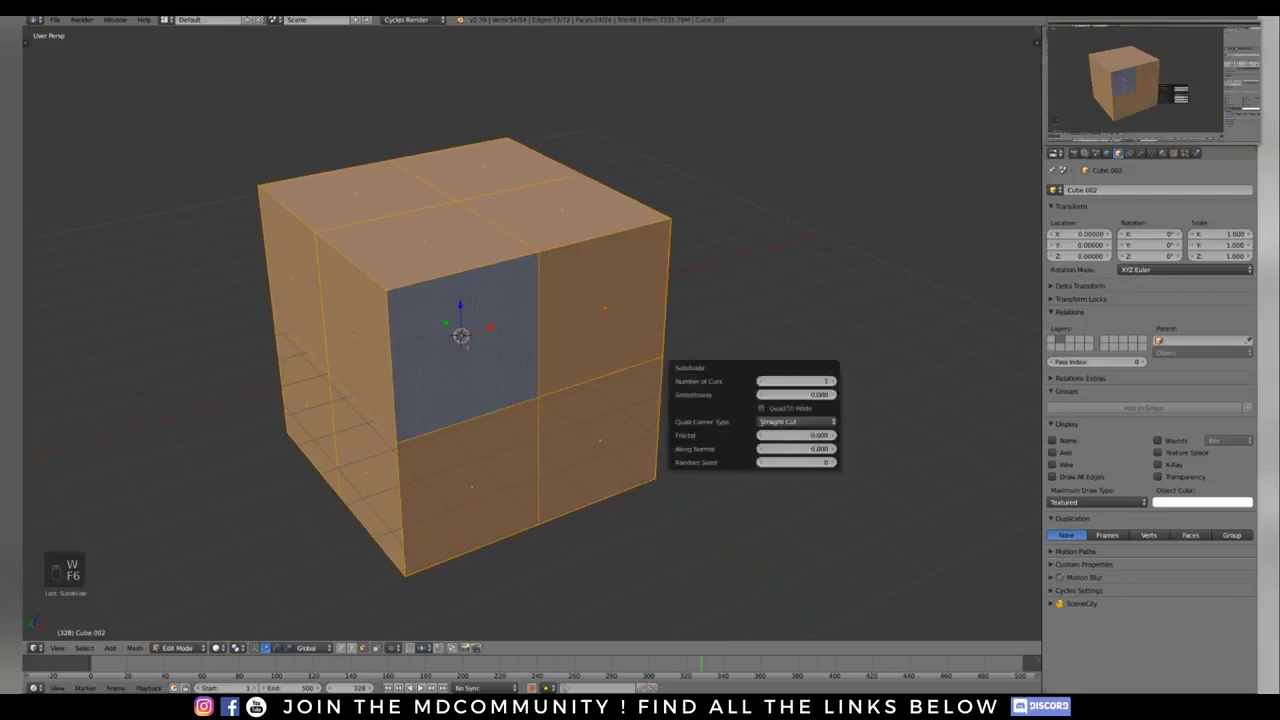
{"action": "type", "text": "31"}
{"action": "key", "text": "Return"}
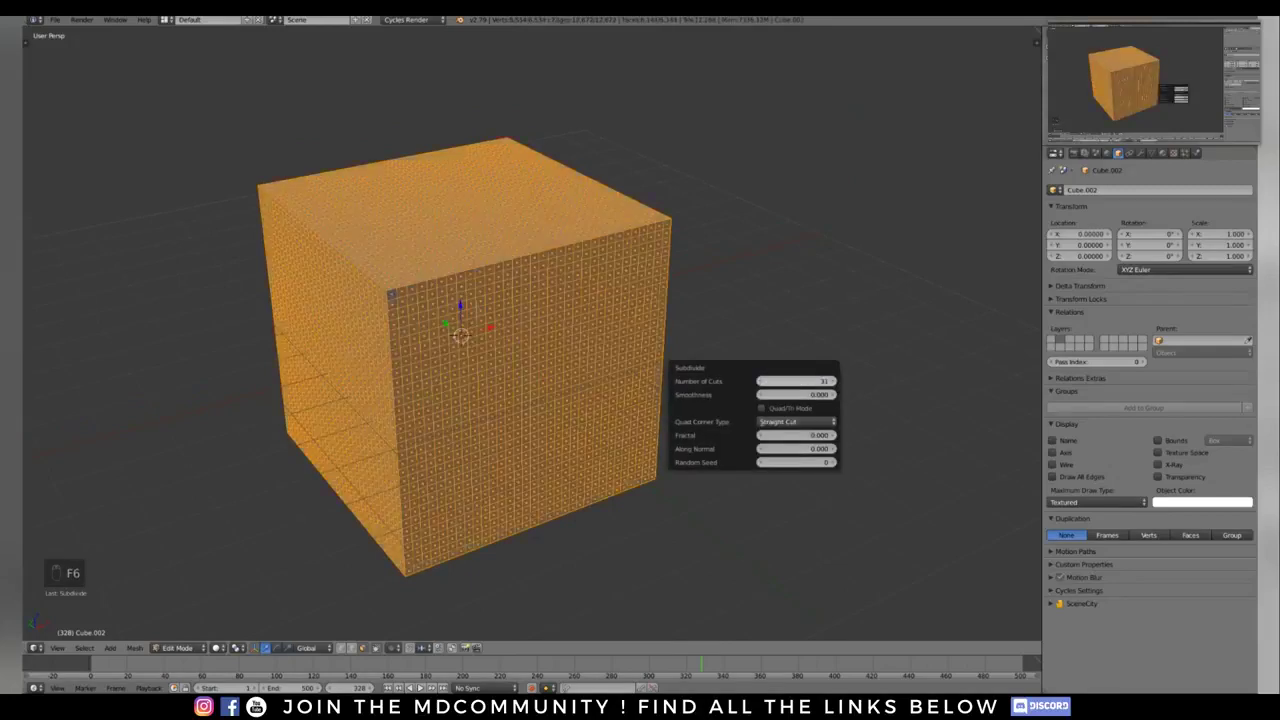
{"action": "middle_click_drag", "start_coordinate": [620, 400], "coordinate": [690, 433]}
{"action": "key", "text": "Tab"}
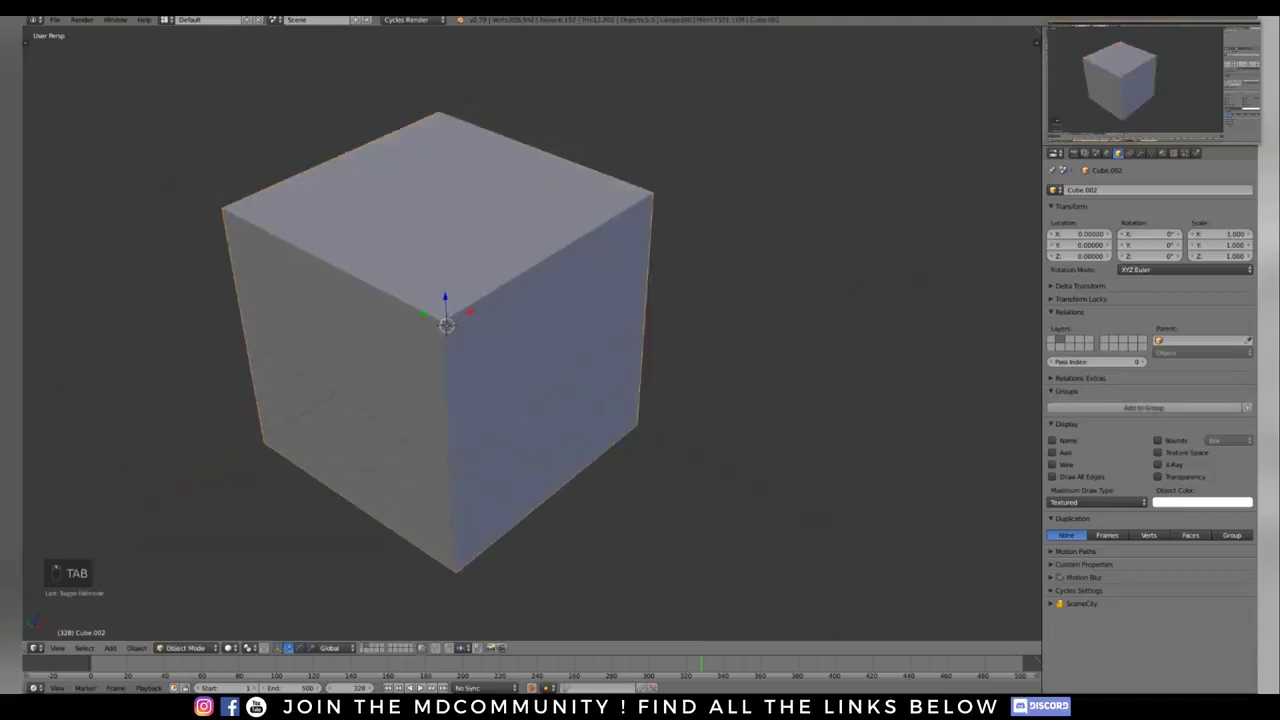
Step: Add a Displace modifier to the cube with midlevel 1.000 and strength 0.5, and assign it a new texture
{"action": "left_click", "coordinate": [1140, 153]}
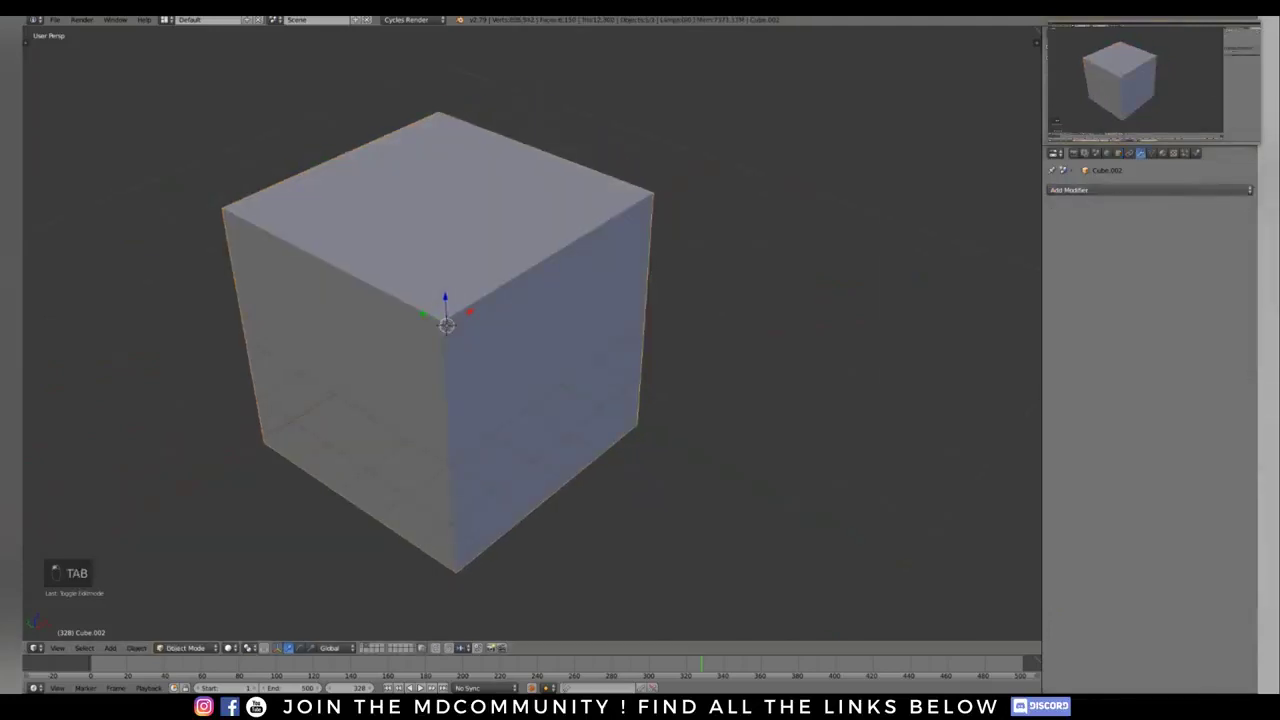
{"action": "left_click", "coordinate": [1100, 190]}
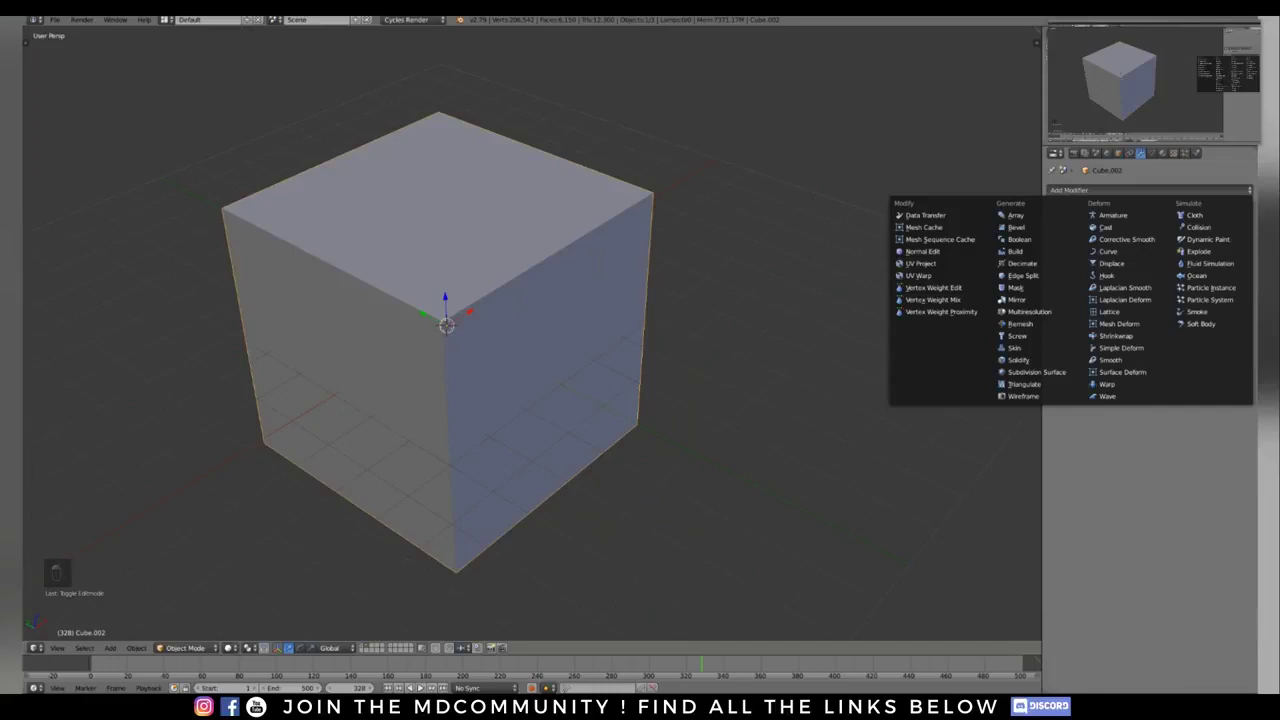
{"action": "left_click", "coordinate": [1111, 263]}
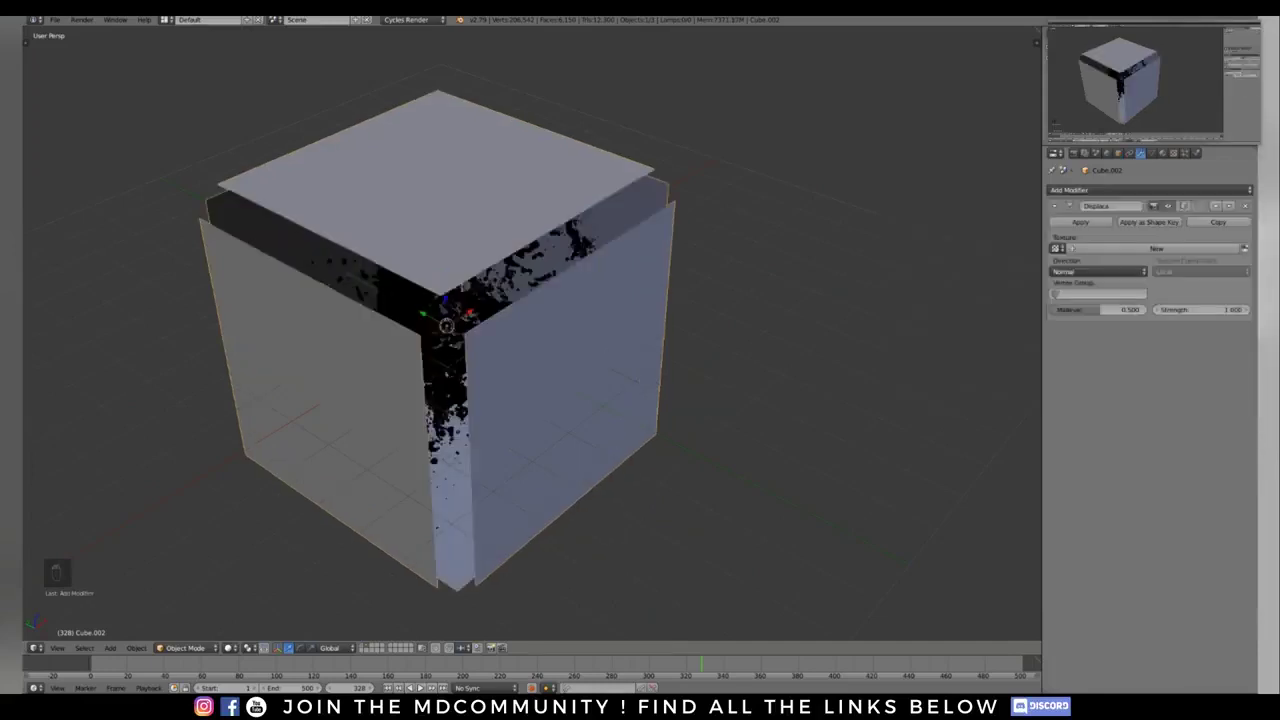
{"action": "left_click_drag", "start_coordinate": [1100, 310], "coordinate": [1160, 310]}
{"action": "double_click", "coordinate": [1200, 310]}
{"action": "key", "text": "BackSpace"}
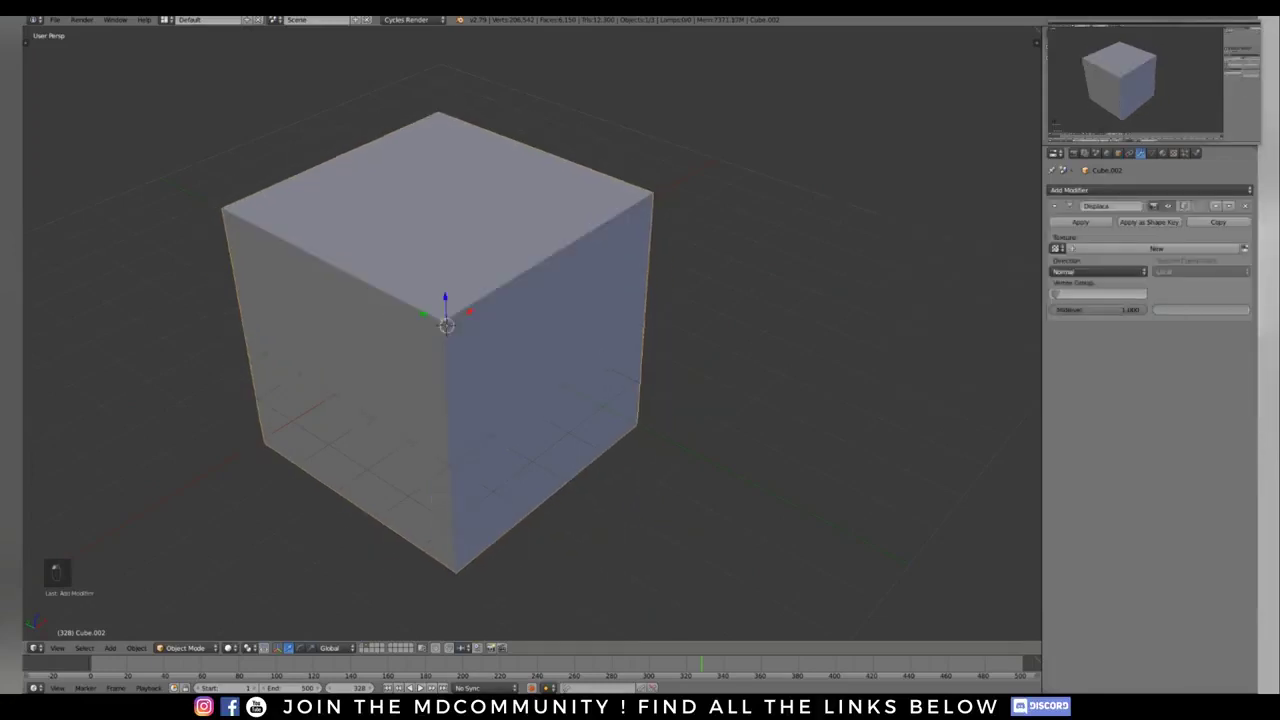
{"action": "type", "text": "0.5"}
{"action": "key", "text": "Return"}
{"action": "middle_click_drag", "start_coordinate": [780, 400], "coordinate": [778, 372]}
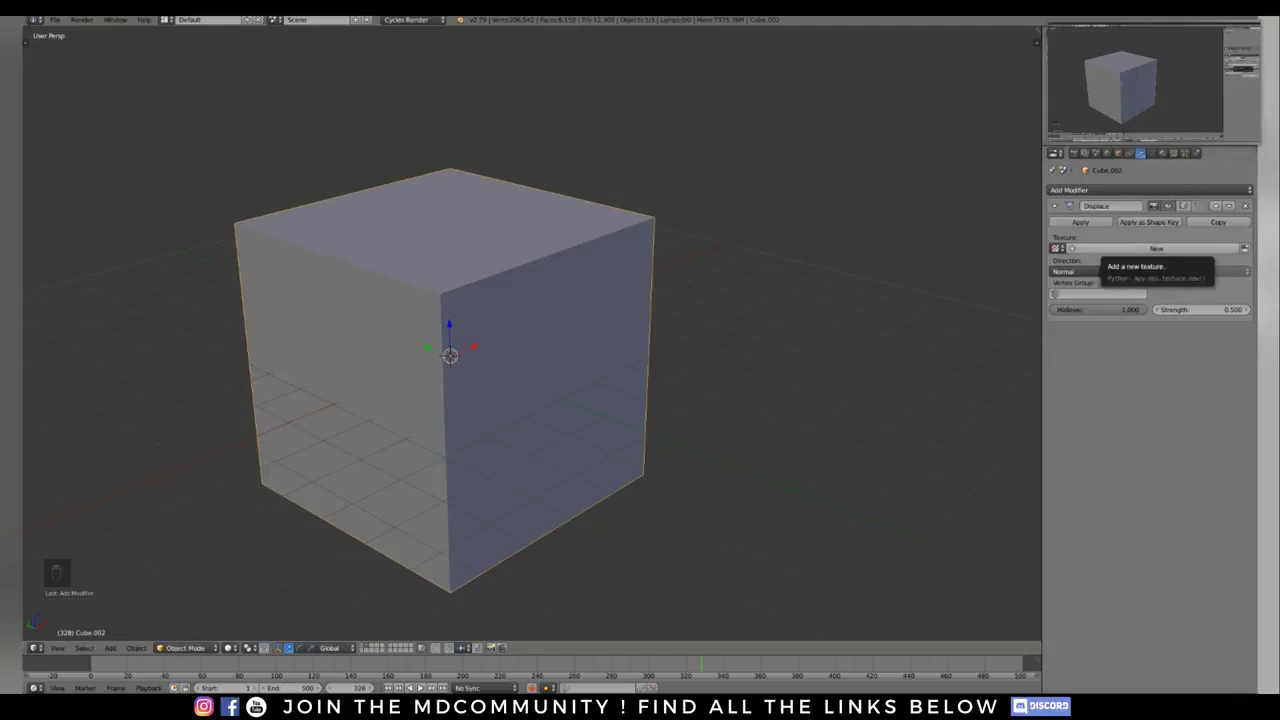
{"action": "left_click", "coordinate": [1157, 248]}
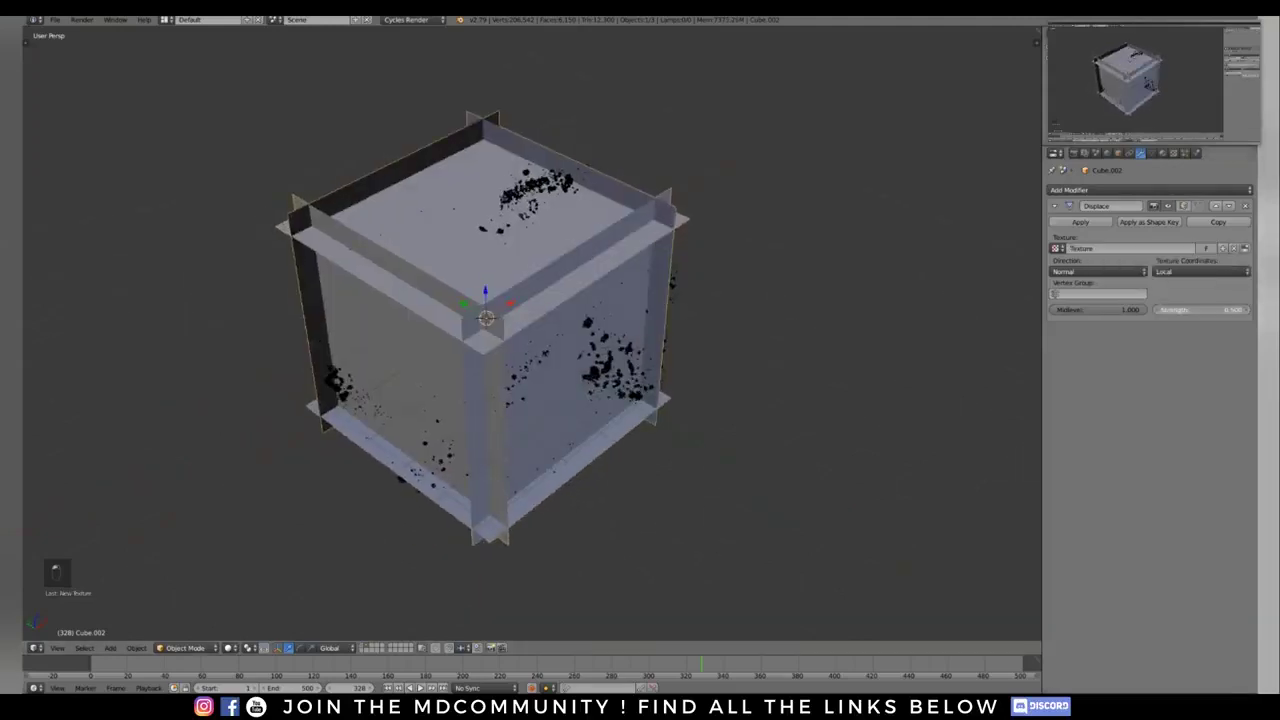
Step: Raise the Displace strength to about 2.86 and change its texture type to Distorted Noise
{"action": "left_click_drag", "start_coordinate": [1201, 310], "coordinate": [1243, 309]}
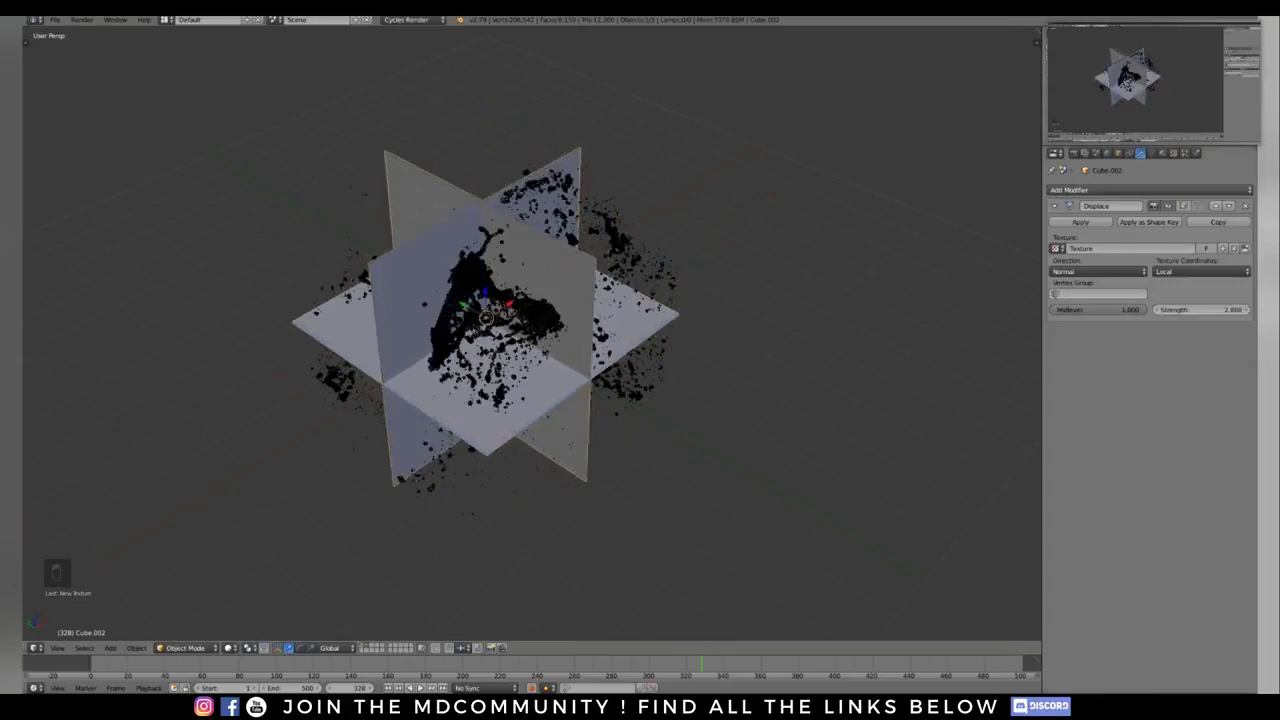
{"action": "left_click", "coordinate": [1174, 153]}
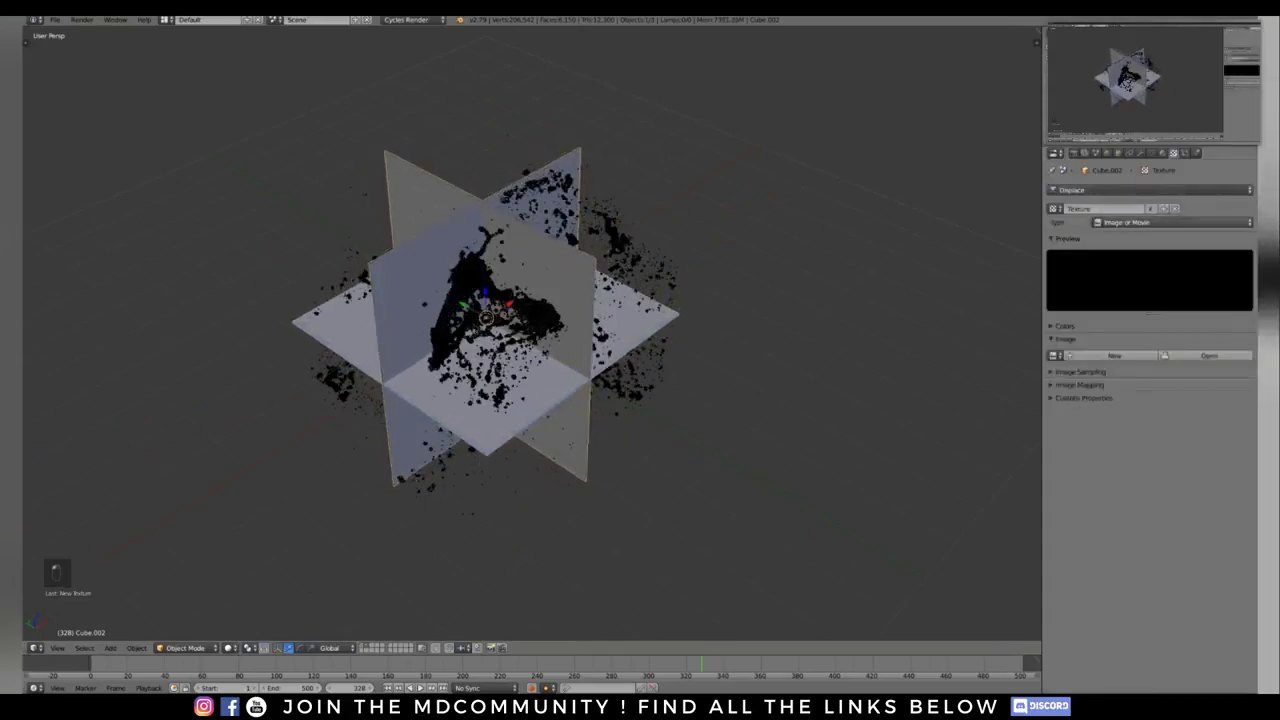
{"action": "left_click", "coordinate": [1170, 222]}
{"action": "left_click", "coordinate": [1130, 271]}
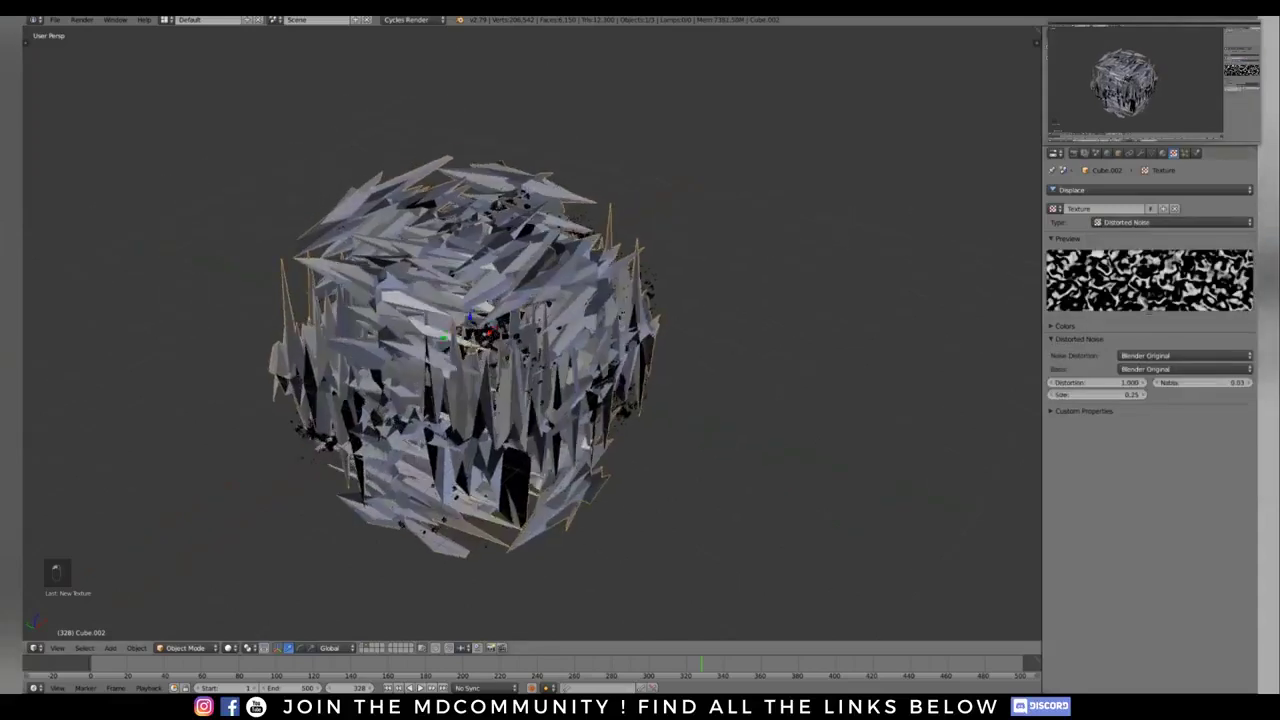
Step: Set the texture's noise distortion and basis both to Cell Noise, with a size of 2.00
{"action": "scroll", "coordinate": [1134, 369], "scroll_direction": "down", "scroll_amount": 1, "text": "ctrl"}
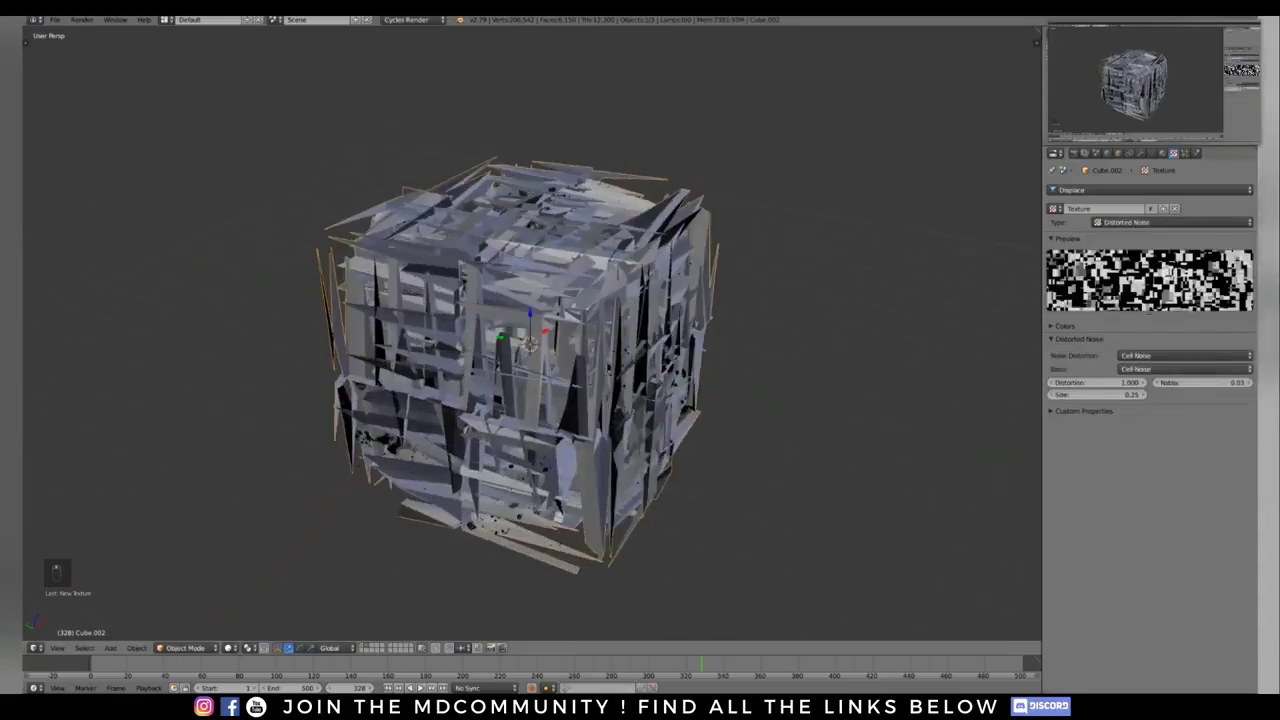
{"action": "middle_click_drag", "start_coordinate": [668, 326], "coordinate": [675, 310]}
{"action": "scroll", "coordinate": [675, 310], "scroll_direction": "up", "scroll_amount": 1}
{"action": "left_click_drag", "start_coordinate": [1097, 395], "coordinate": [1097, 395]}
{"action": "type", "text": "2"}
{"action": "key", "text": "Return"}
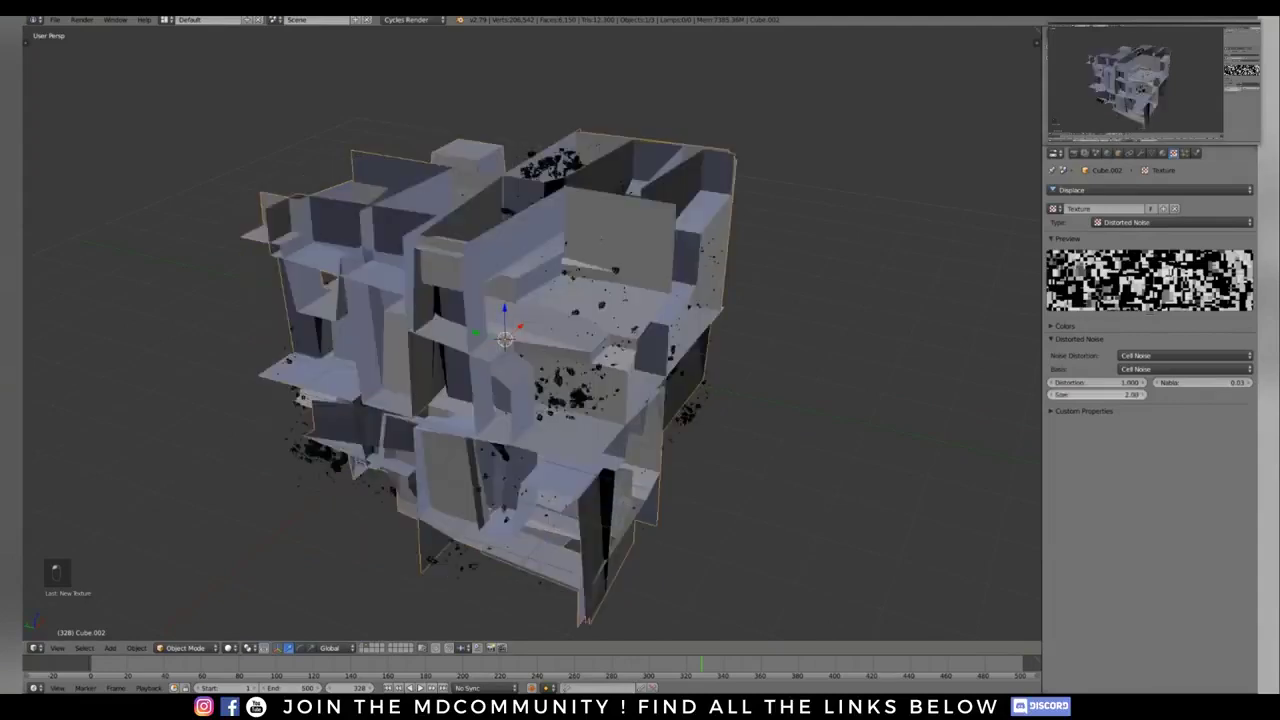
Step: Set the Distorted Noise texture's size to 1.00 for finer displacement of the cube
{"action": "middle_click_drag", "start_coordinate": [700, 330], "coordinate": [745, 358]}
{"action": "left_click", "coordinate": [1097, 395]}
{"action": "type", "text": "1"}
{"action": "key", "text": "Return"}
{"action": "scroll", "coordinate": [795, 378], "scroll_direction": "down", "scroll_amount": 1}
{"action": "scroll", "coordinate": [745, 358], "scroll_direction": "up", "scroll_amount": 1}
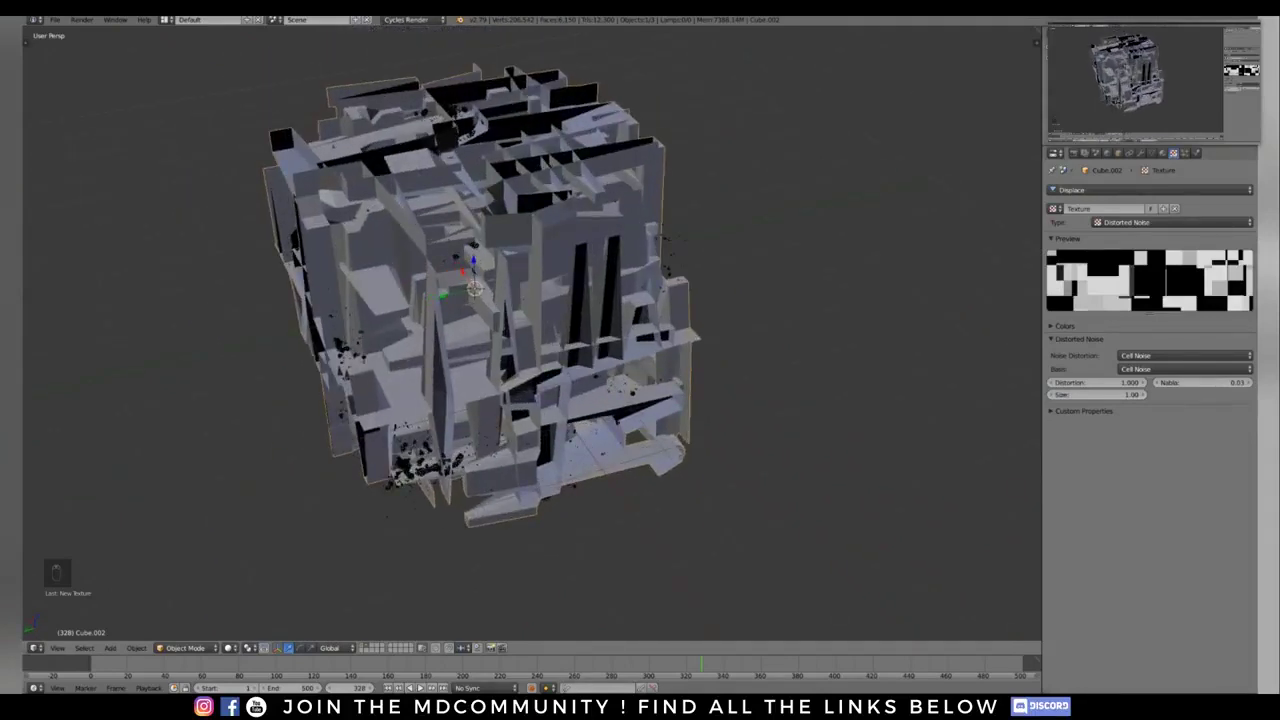
{"action": "middle_click_drag", "start_coordinate": [745, 358], "coordinate": [762, 334]}
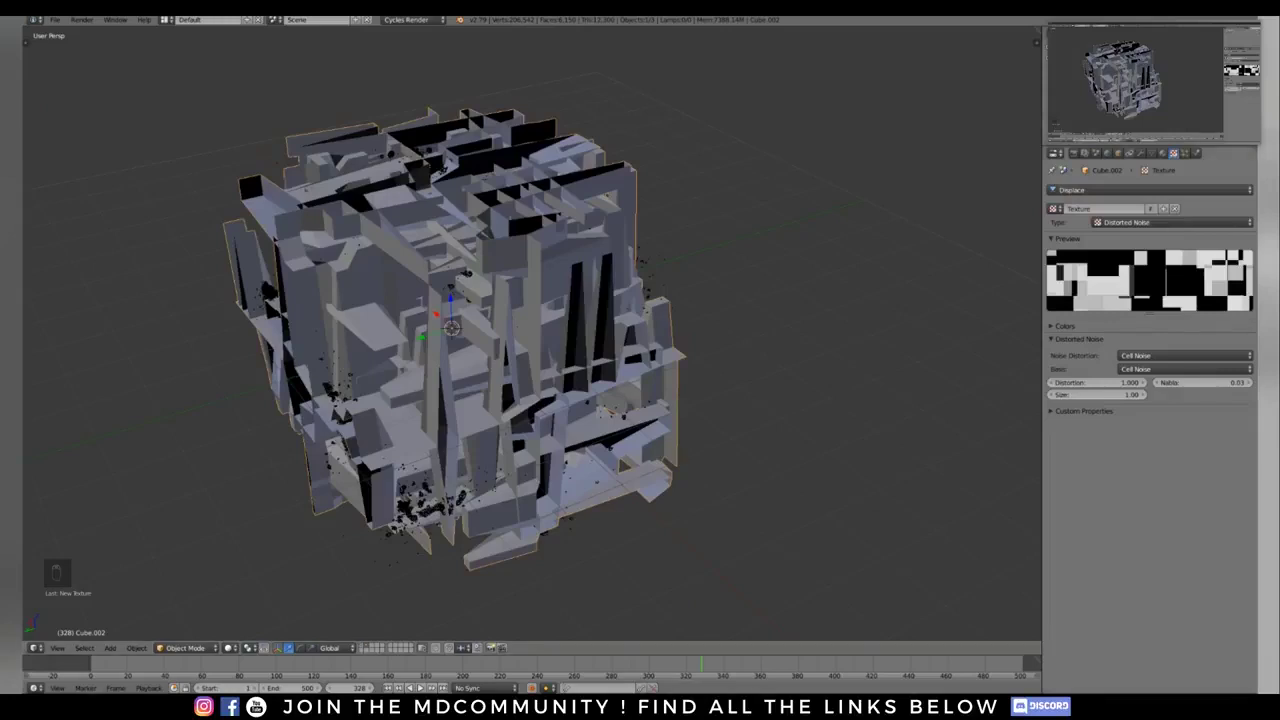
Step: Add a Remesh modifier to the displaced cube in Sharp mode and set its octree depth to 5
{"action": "left_click", "coordinate": [1140, 153]}
{"action": "left_click", "coordinate": [1150, 190]}
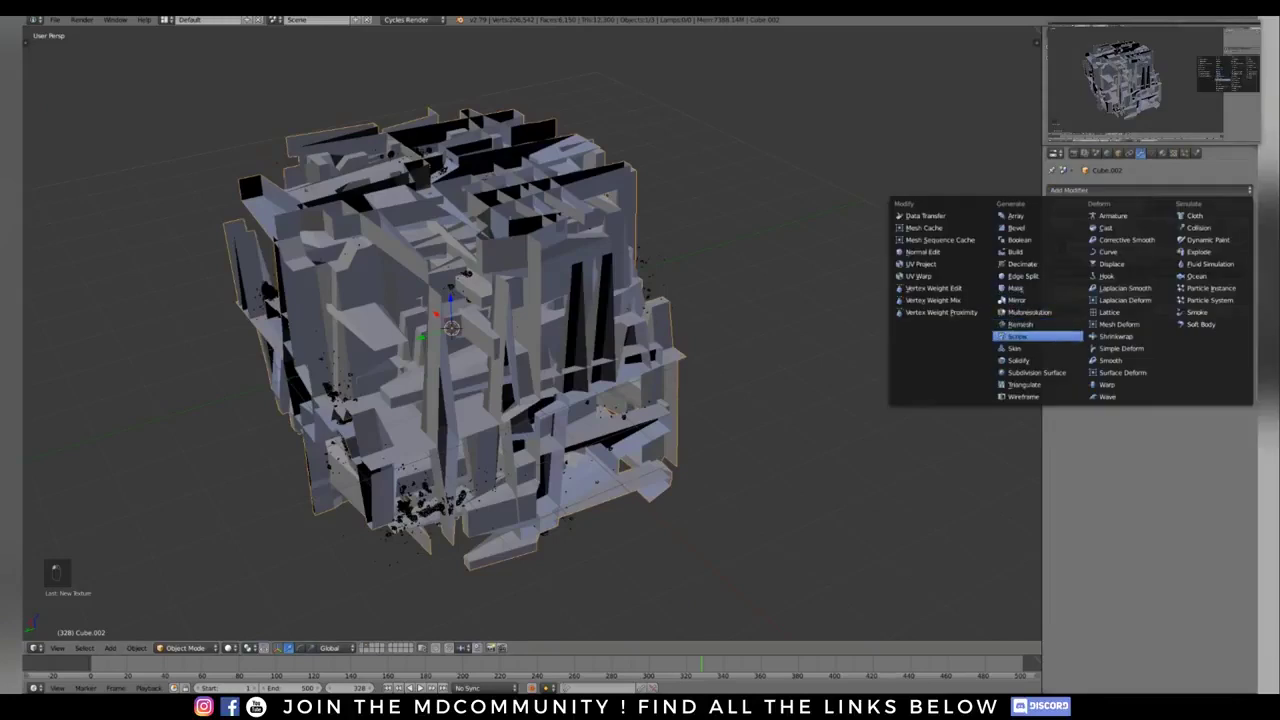
{"action": "left_click", "coordinate": [1020, 324]}
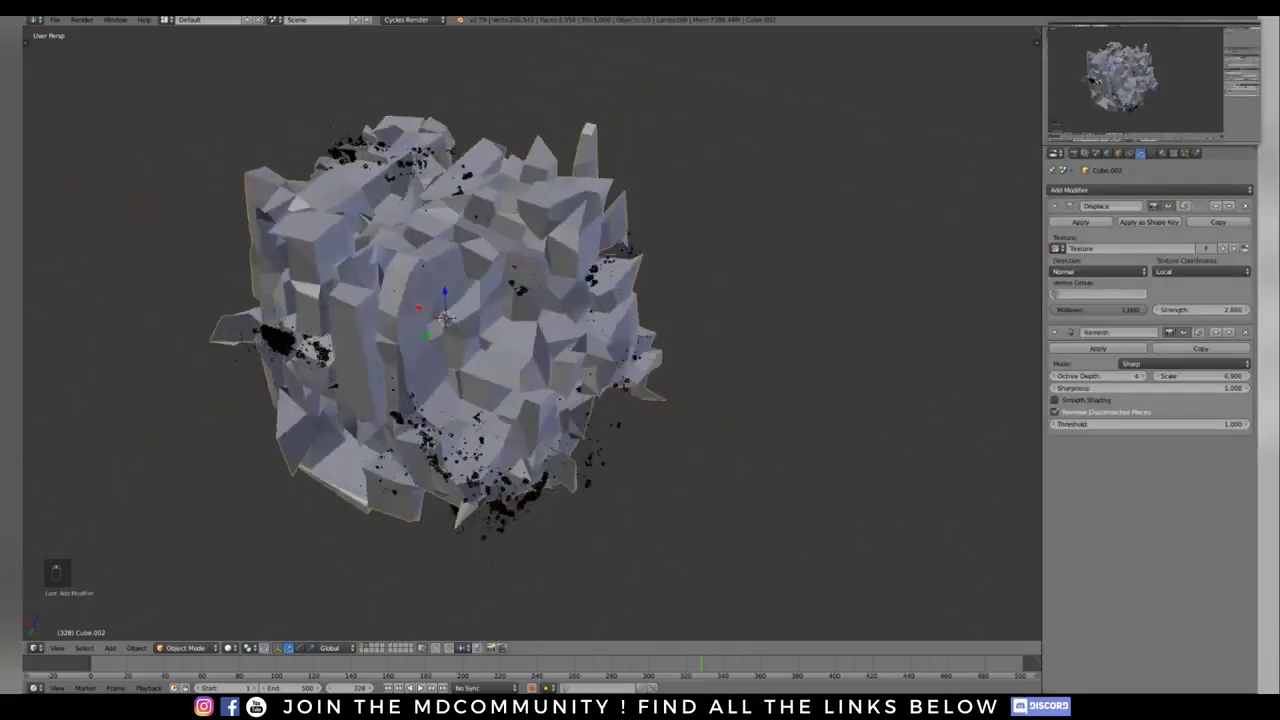
{"action": "left_click", "coordinate": [1131, 363]}
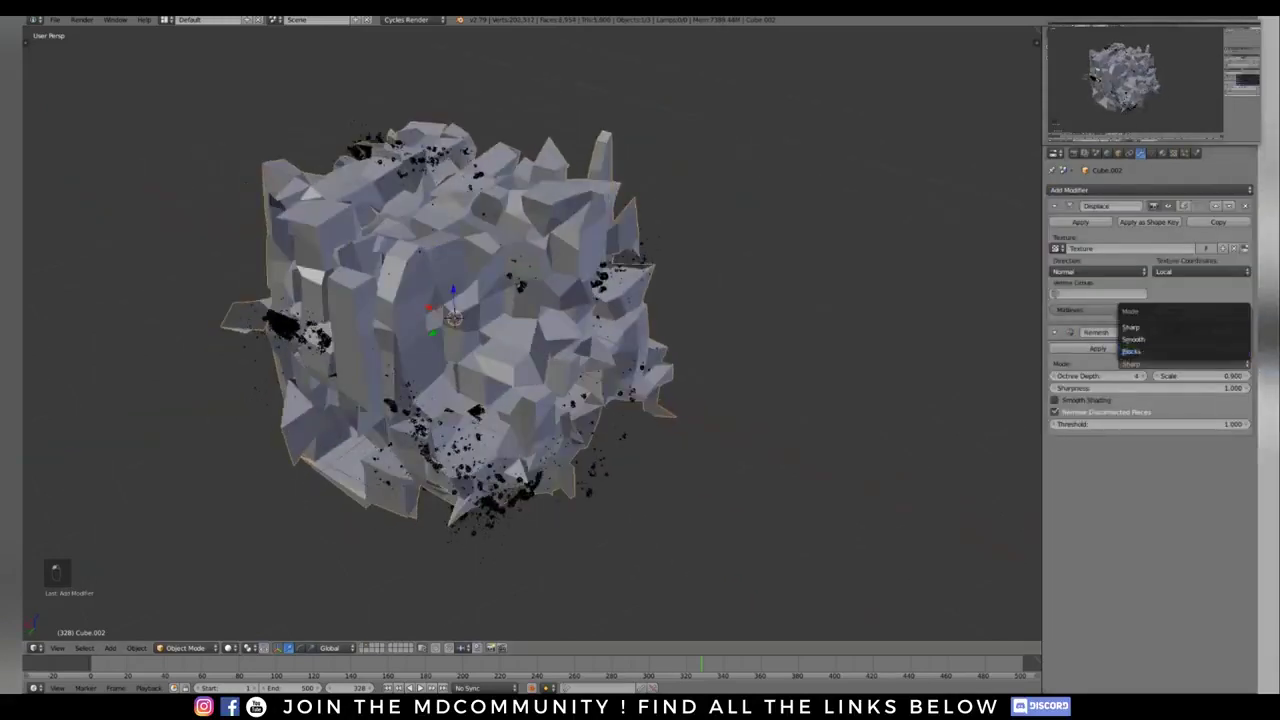
{"action": "left_click", "coordinate": [1143, 376]}
{"action": "middle_click_drag", "start_coordinate": [800, 385], "coordinate": [752, 420]}
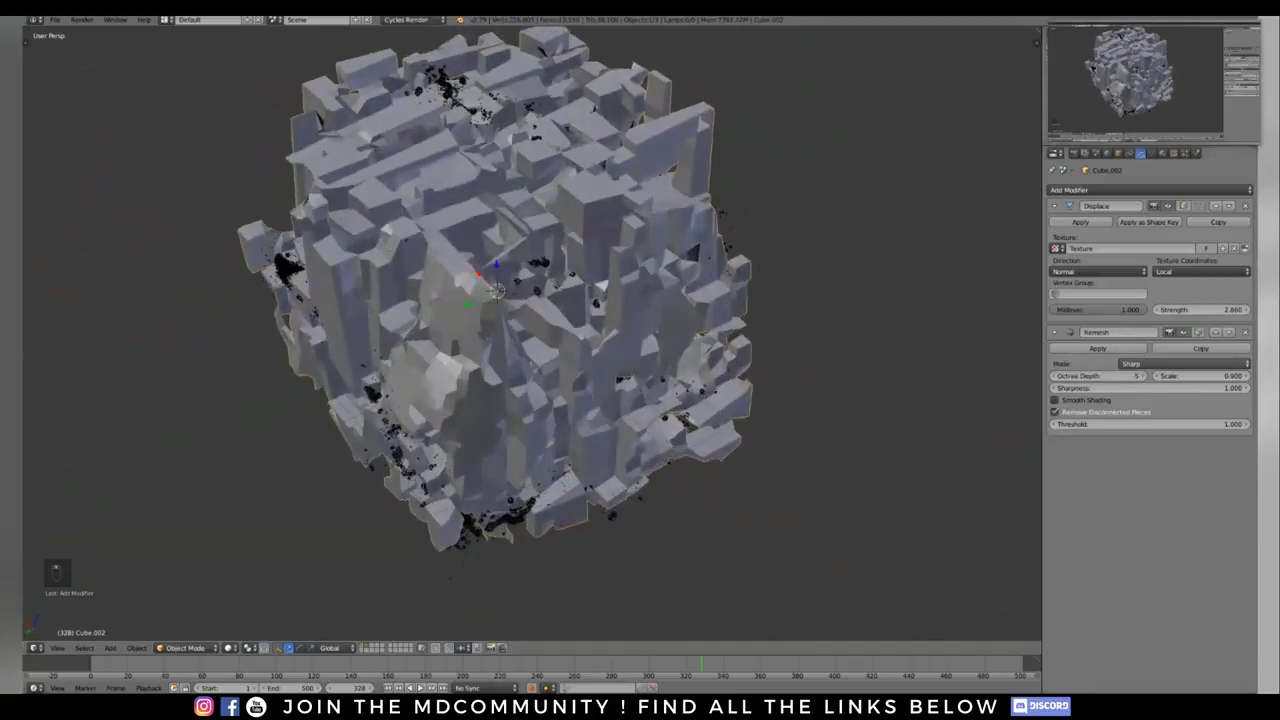
Step: Try the Smooth remesh mode, settle on Blocks, and set the octree depth to 6
{"action": "left_click", "coordinate": [1131, 363]}
{"action": "left_click", "coordinate": [1131, 339]}
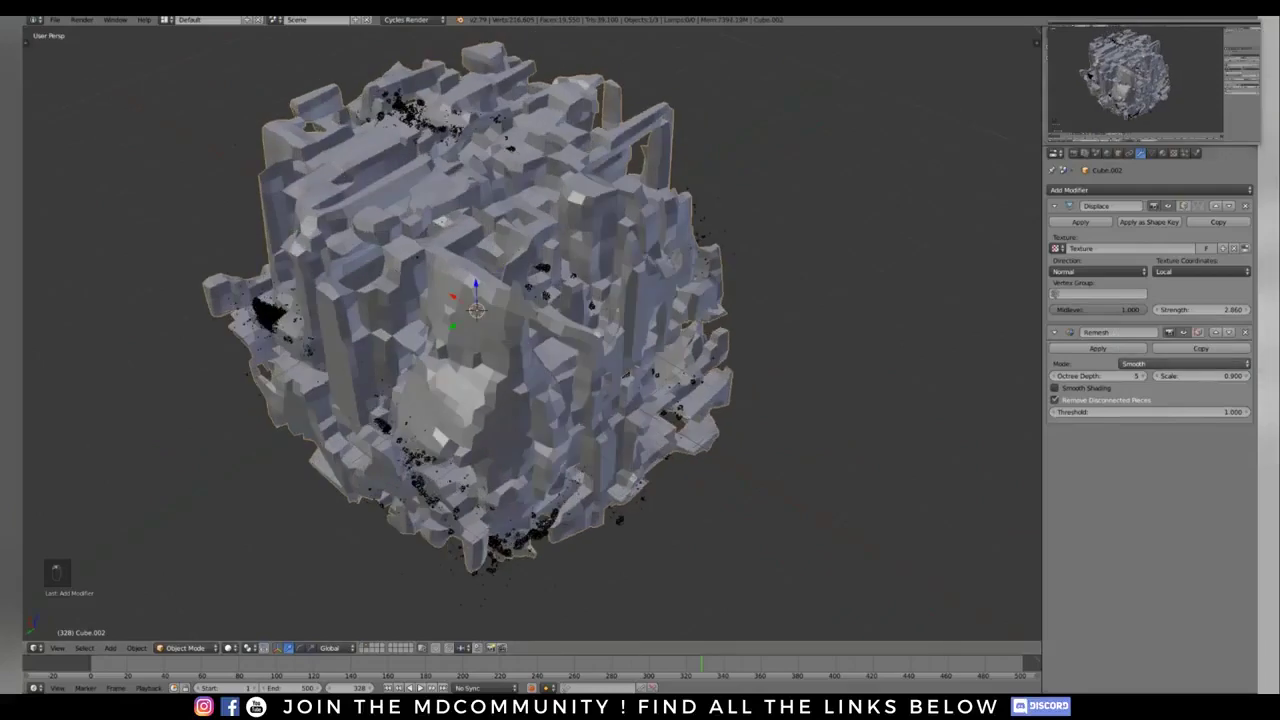
{"action": "left_click", "coordinate": [1131, 363]}
{"action": "left_click", "coordinate": [1131, 351]}
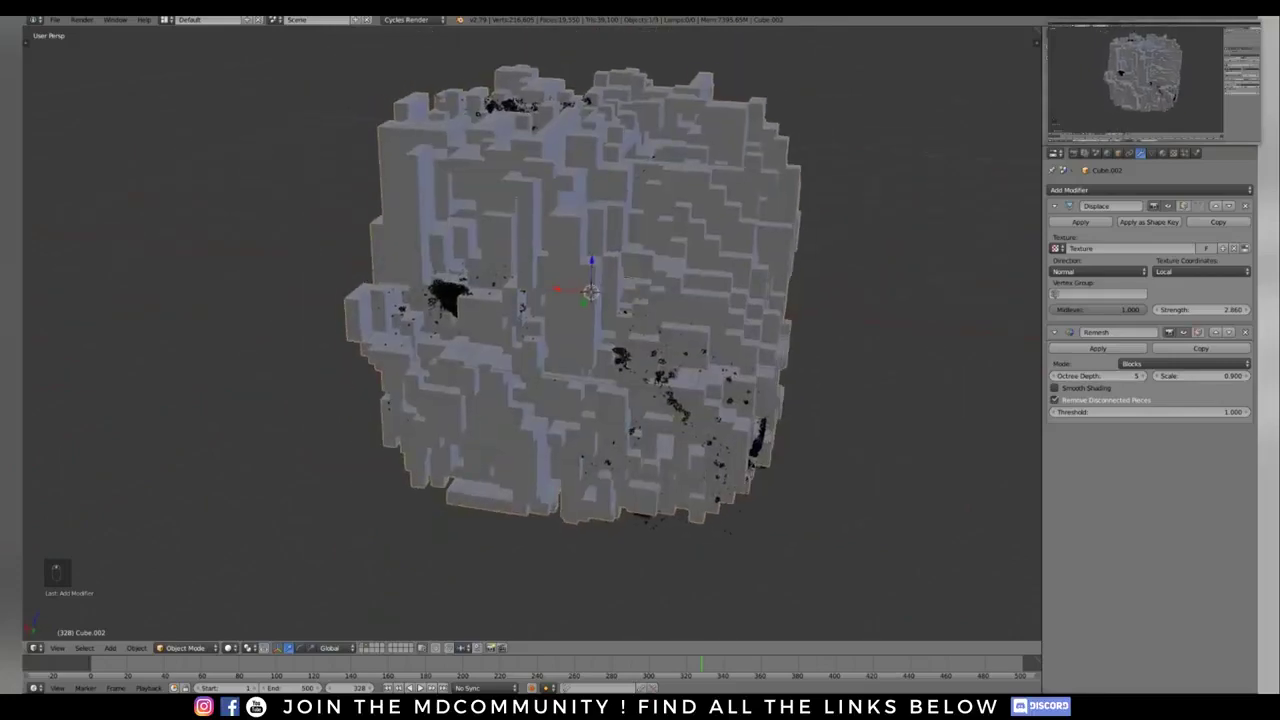
{"action": "left_click", "coordinate": [1139, 376]}
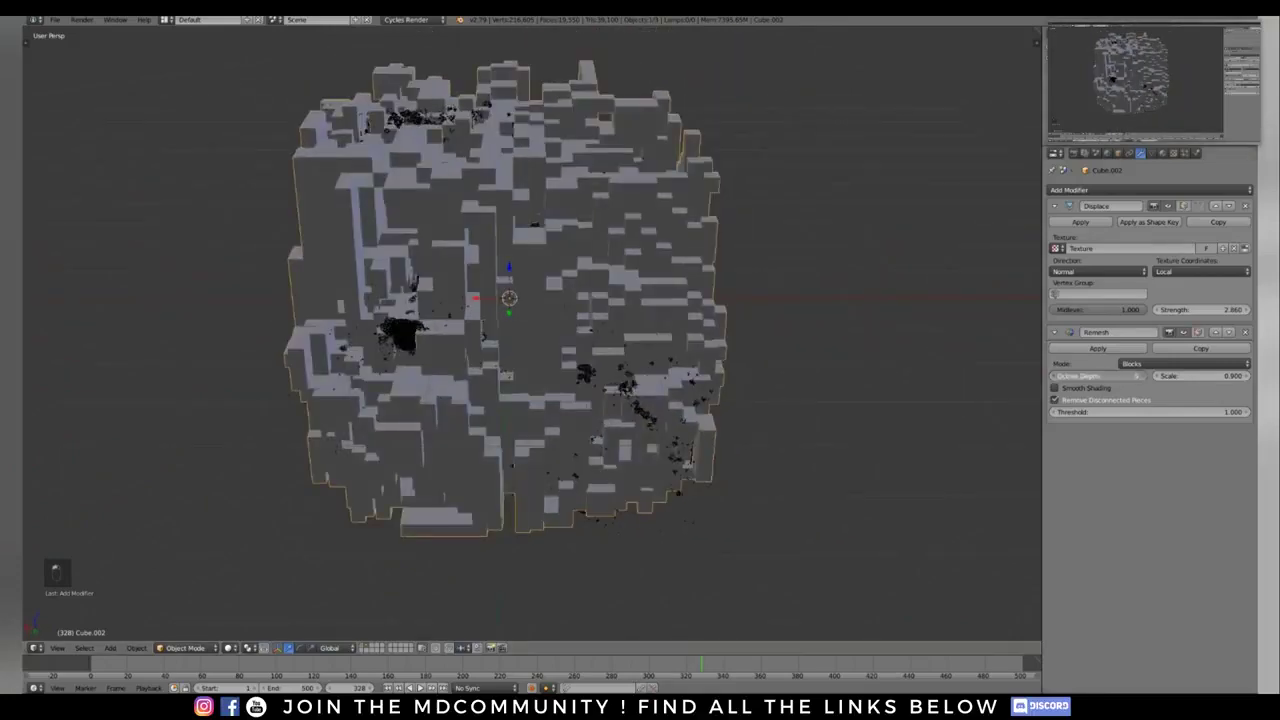
{"action": "middle_click_drag", "start_coordinate": [520, 330], "coordinate": [640, 390]}
{"action": "middle_click_drag", "start_coordinate": [560, 390], "coordinate": [600, 320]}
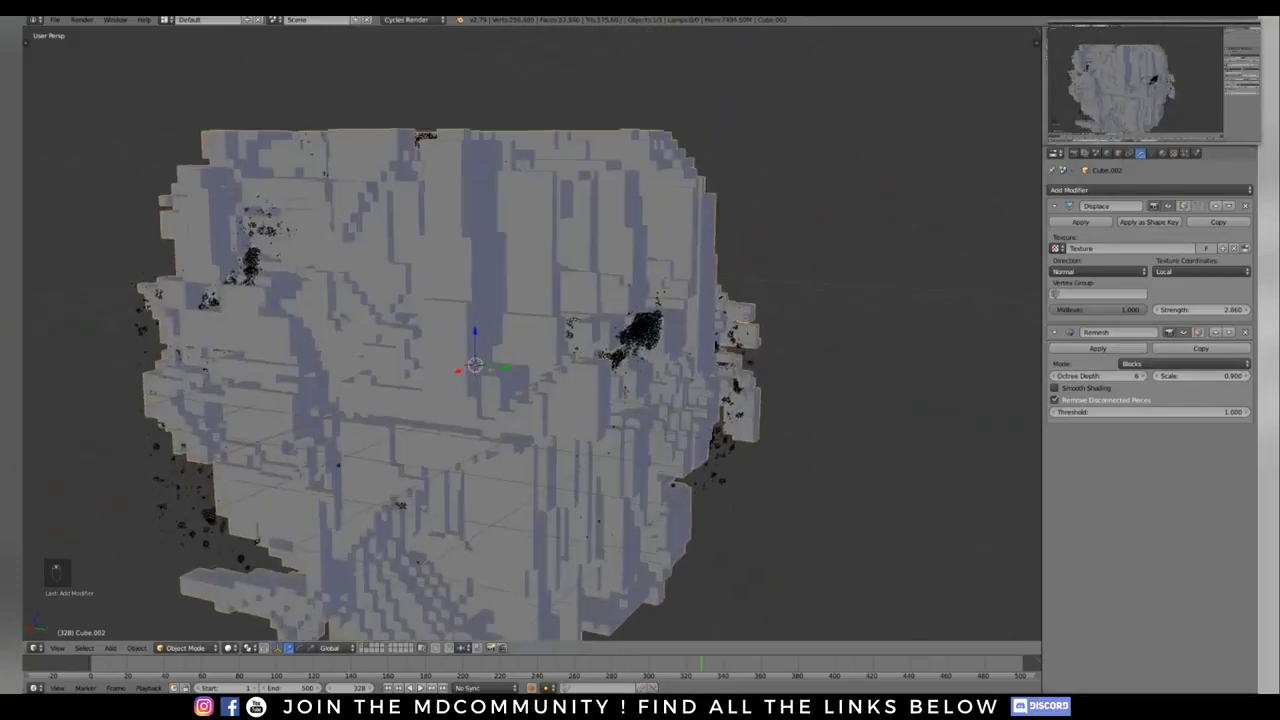
Step: Examine the block structure of the remeshed cube up close in wireframe, and return to solid shading
{"action": "key", "text": "z"}
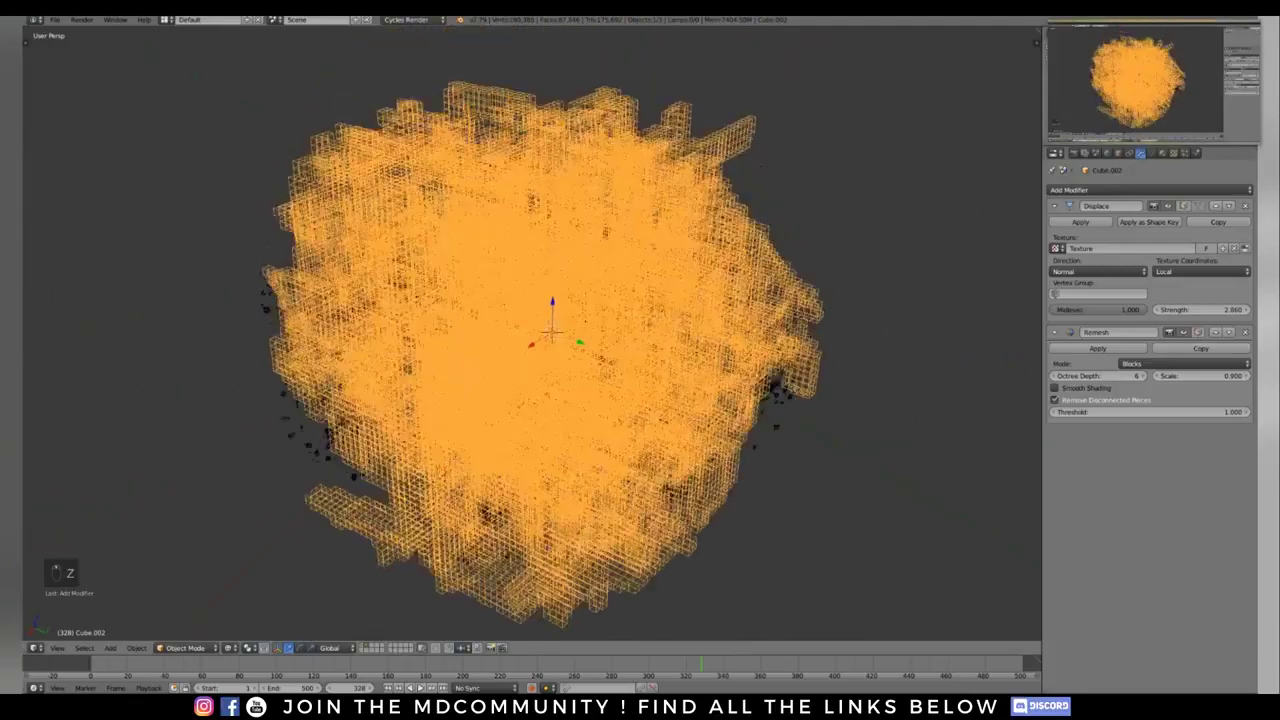
{"action": "scroll", "coordinate": [530, 340], "scroll_direction": "up", "scroll_amount": 3}
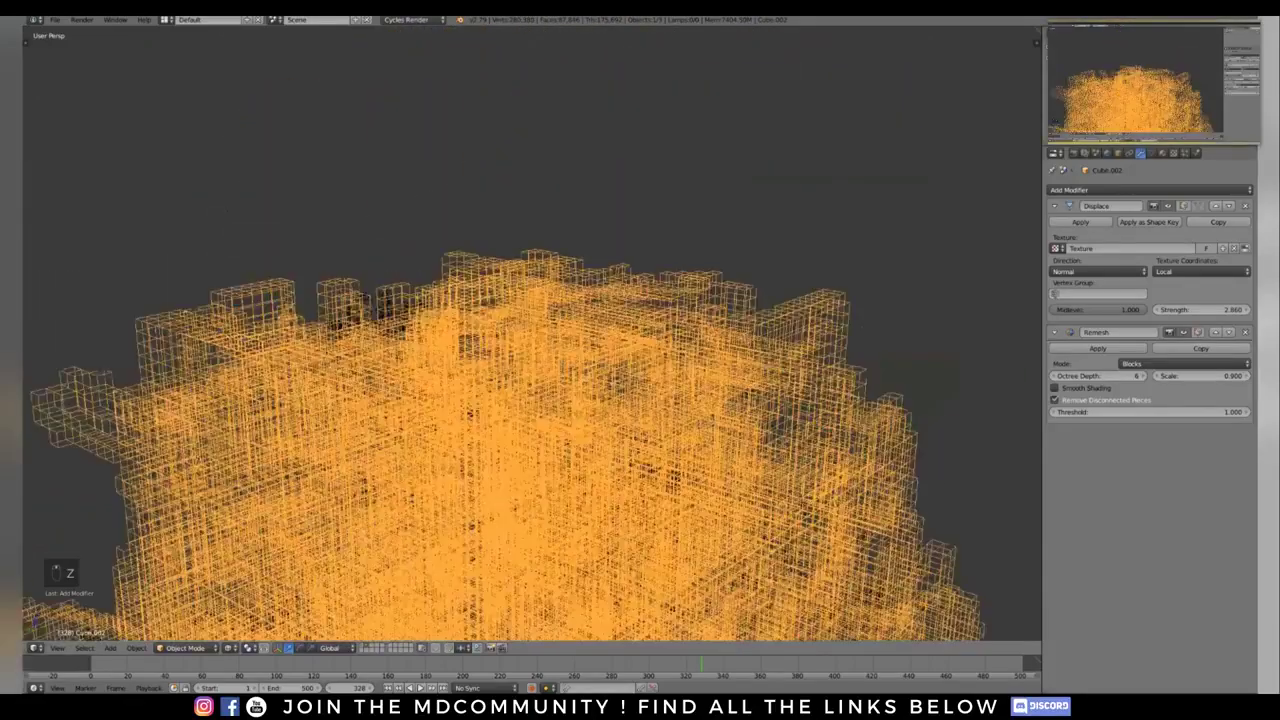
{"action": "middle_click_drag", "start_coordinate": [530, 340], "coordinate": [600, 370]}
{"action": "scroll", "coordinate": [530, 340], "scroll_direction": "up", "scroll_amount": 3}
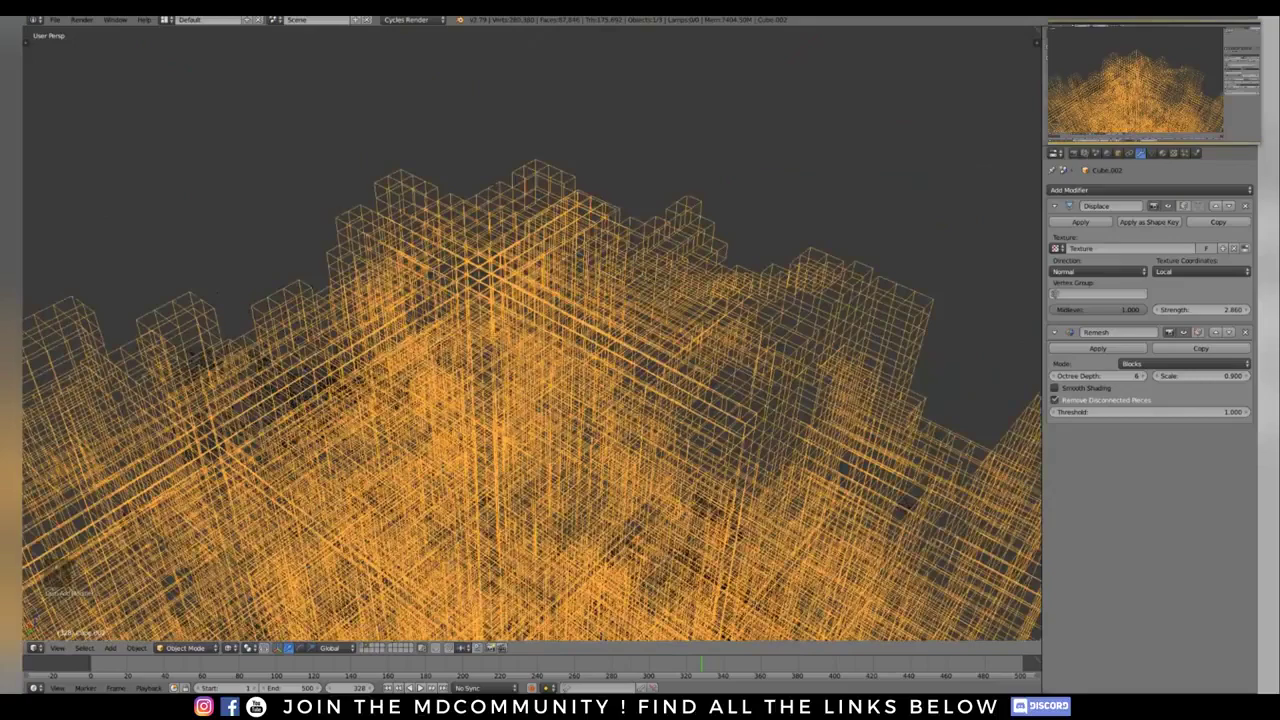
{"action": "scroll", "coordinate": [530, 340], "scroll_direction": "down", "scroll_amount": 4}
{"action": "middle_click_drag", "start_coordinate": [530, 340], "coordinate": [710, 335]}
{"action": "key", "text": "z"}
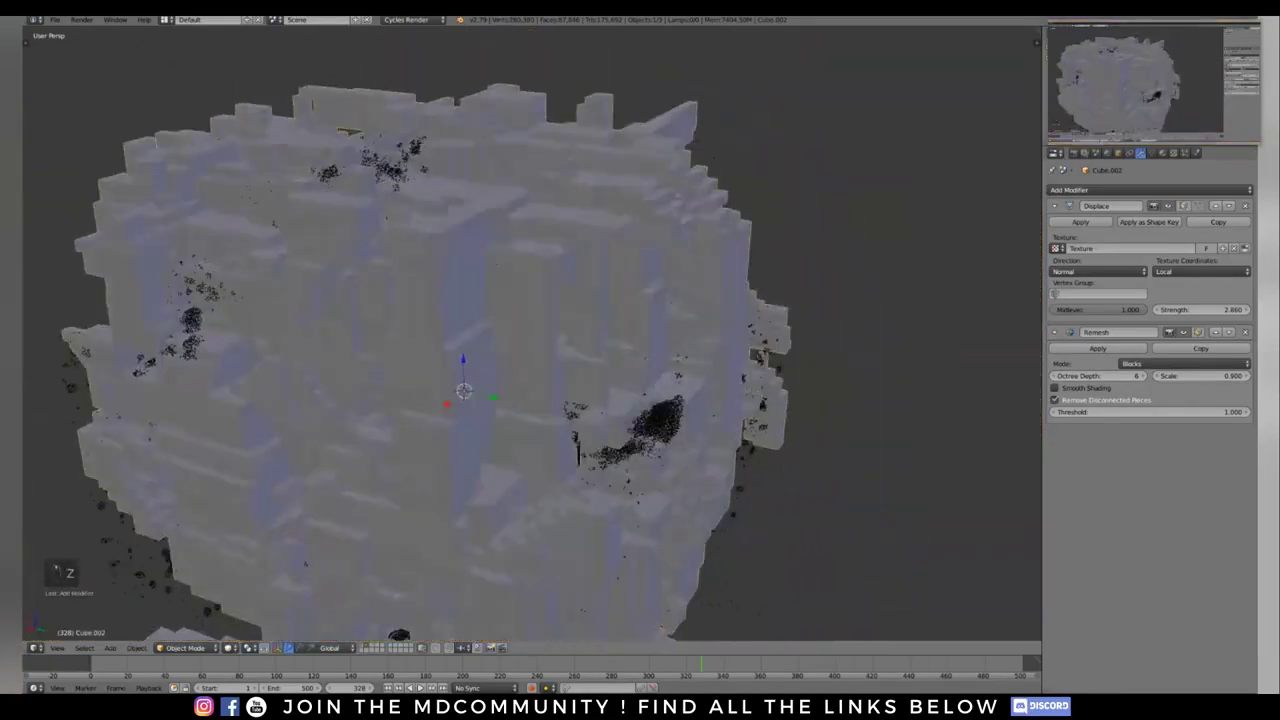
{"action": "scroll", "coordinate": [520, 340], "scroll_direction": "down", "scroll_amount": 3}
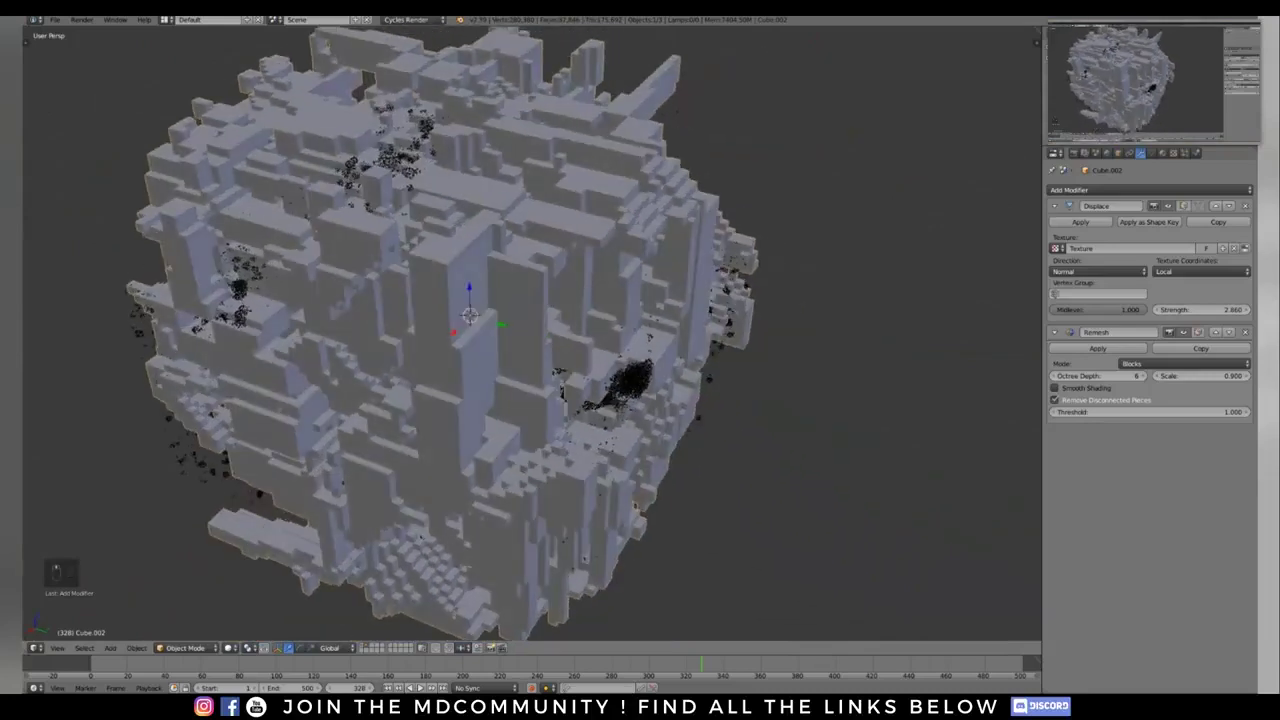
Step: Try Voronoi Crackle as the displacement texture's noise distortion, and restore Cell Noise
{"action": "left_click", "coordinate": [1172, 153]}
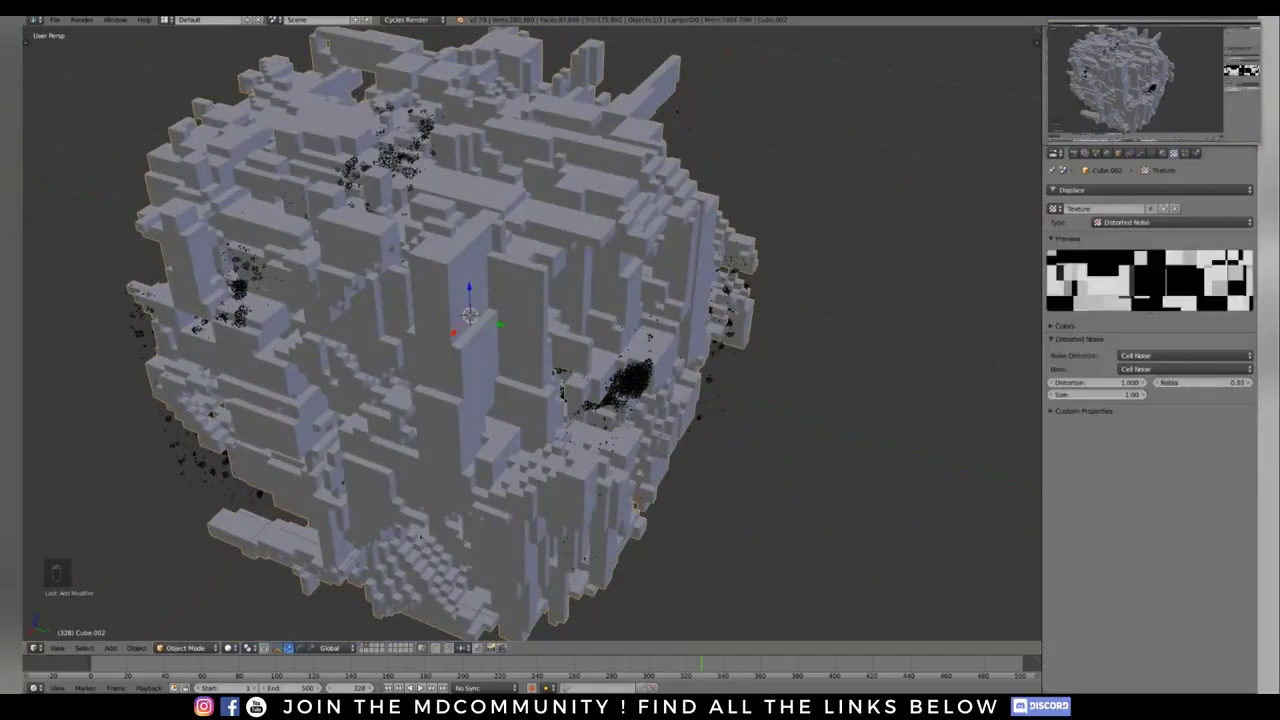
{"action": "scroll", "coordinate": [1185, 356], "scroll_direction": "up", "scroll_amount": 1, "text": "ctrl"}
{"action": "middle_click_drag", "start_coordinate": [720, 380], "coordinate": [580, 375]}
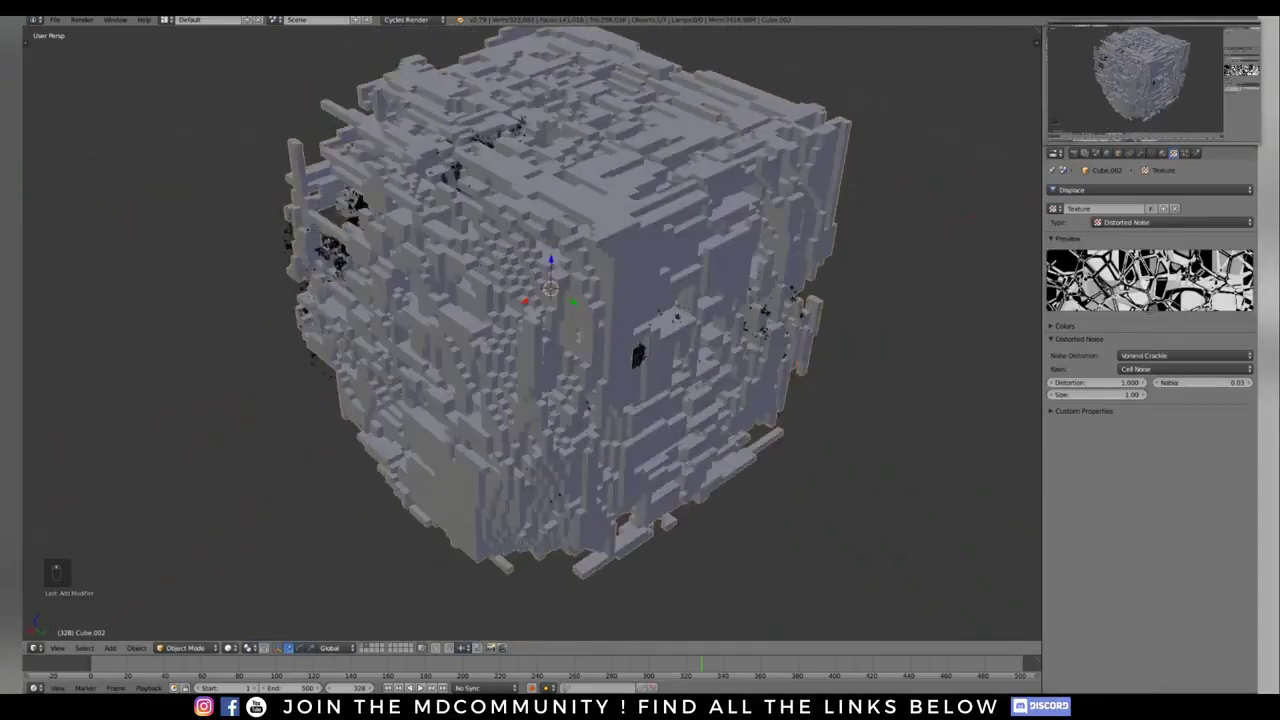
{"action": "scroll", "coordinate": [1185, 356], "scroll_direction": "down", "scroll_amount": 3, "text": "ctrl"}
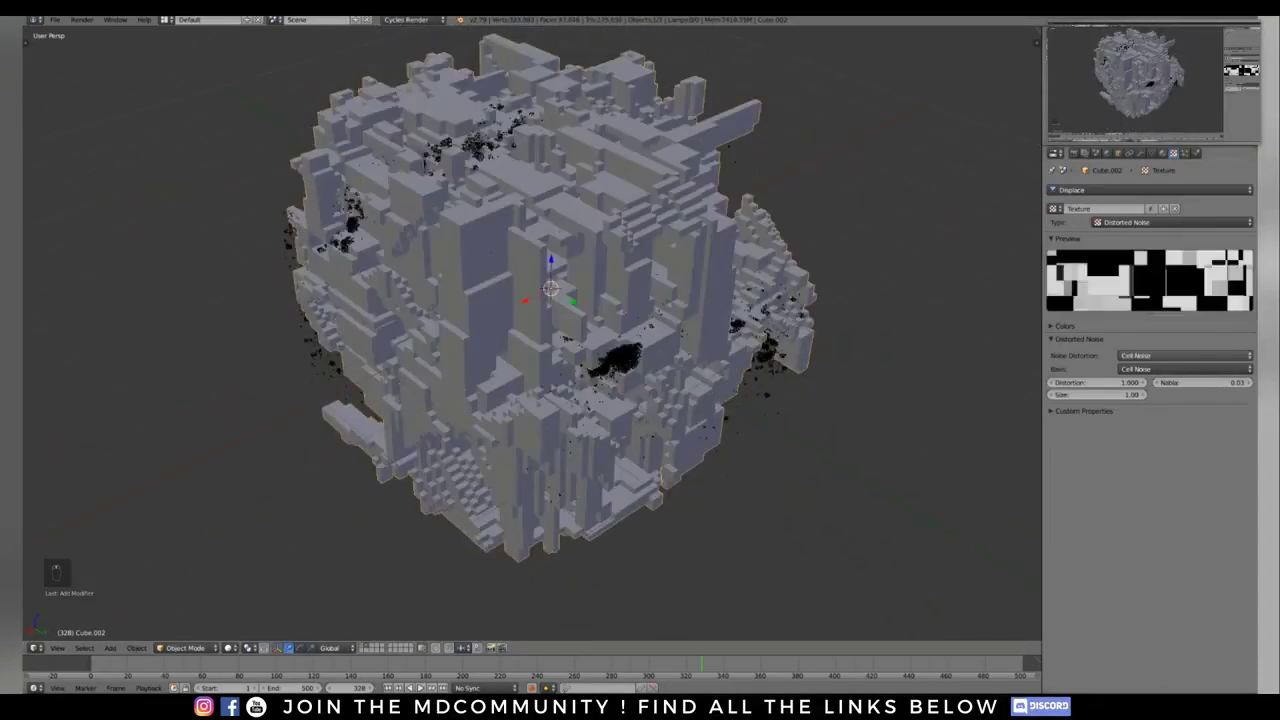
Step: Try Original Perlin and Blender Original noise for the texture's distortion and basis, and restore both to Cell Noise
{"action": "middle_click_drag", "start_coordinate": [700, 380], "coordinate": [745, 310]}
{"action": "key", "text": "Left"}
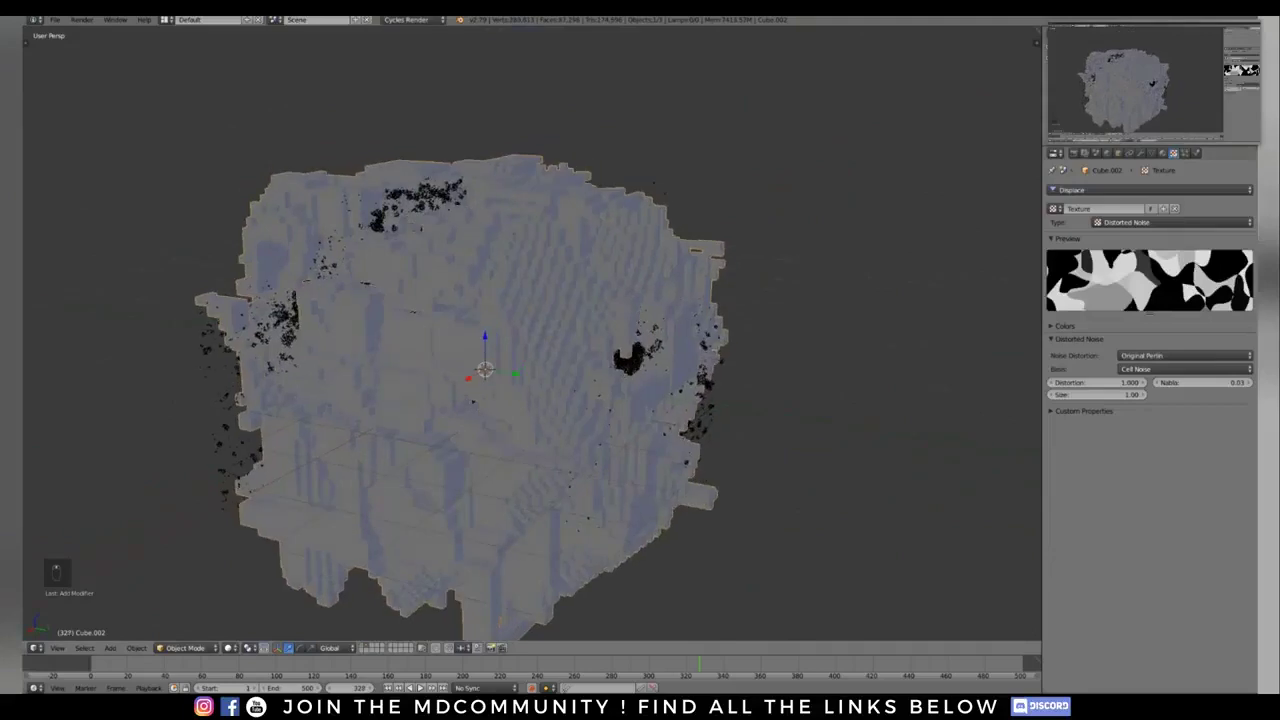
{"action": "middle_click_drag", "start_coordinate": [640, 330], "coordinate": [570, 378]}
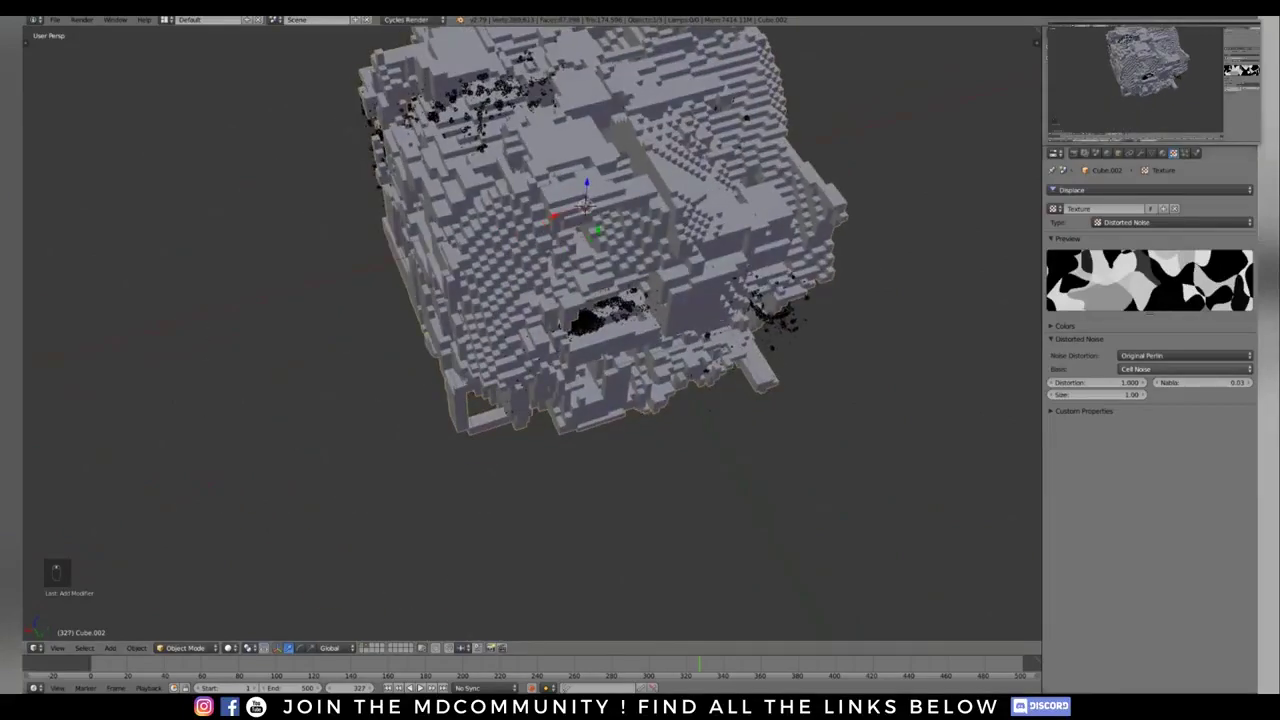
{"action": "scroll", "coordinate": [1185, 369], "scroll_direction": "down", "scroll_amount": 1, "text": "ctrl"}
{"action": "middle_click_drag", "start_coordinate": [640, 330], "coordinate": [720, 345]}
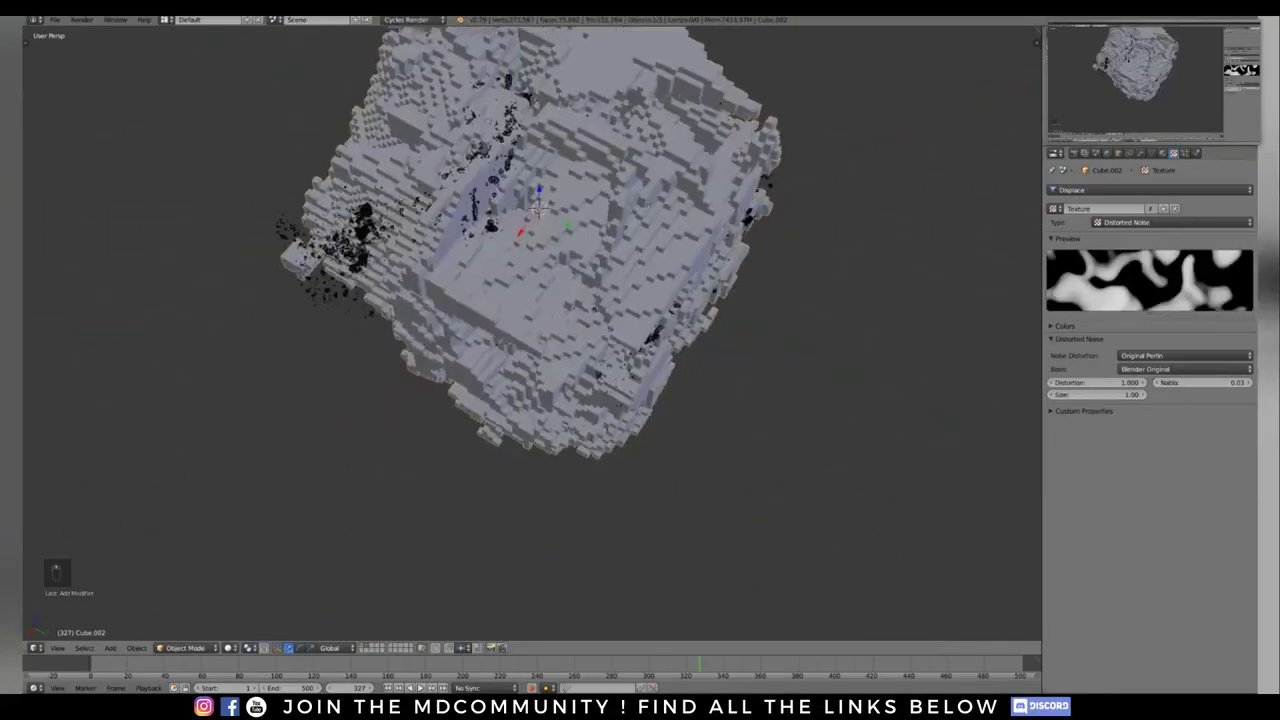
{"action": "scroll", "coordinate": [1185, 355], "scroll_direction": "up", "scroll_amount": 1, "text": "ctrl"}
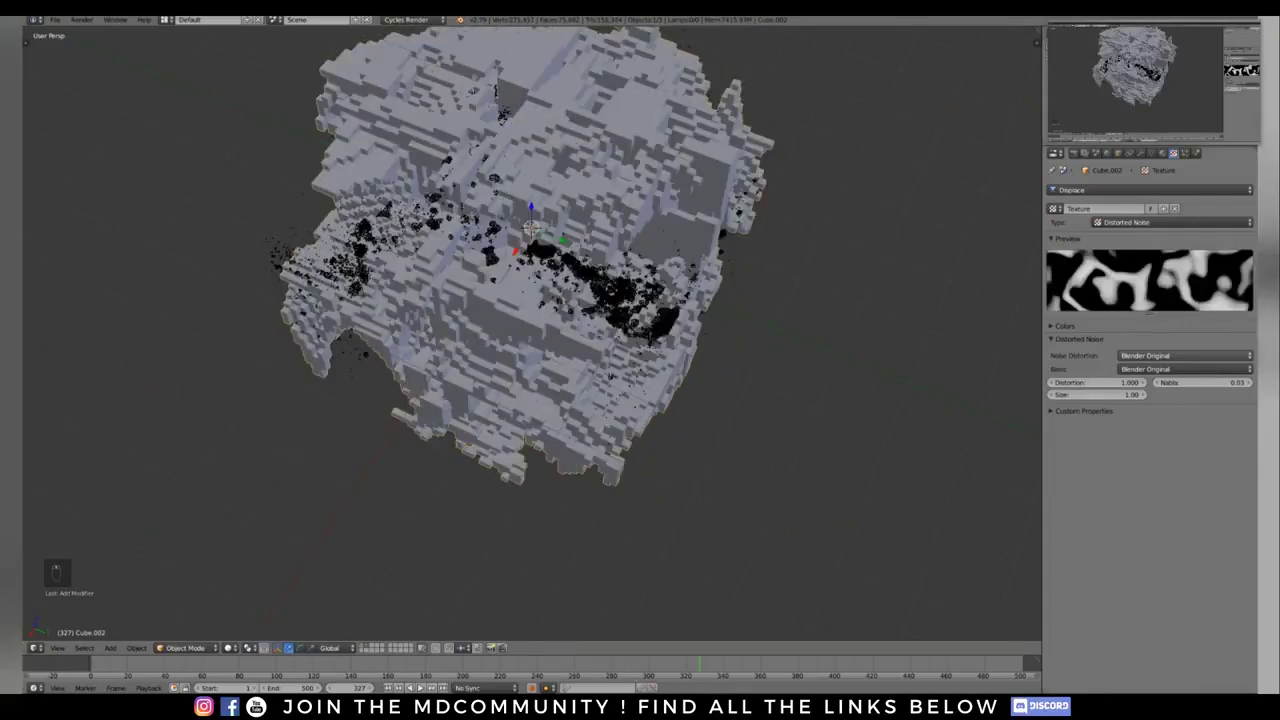
{"action": "scroll", "coordinate": [1185, 355], "scroll_direction": "down", "scroll_amount": 9, "text": "ctrl"}
{"action": "scroll", "coordinate": [1185, 369], "scroll_direction": "down", "scroll_amount": 9, "text": "ctrl"}
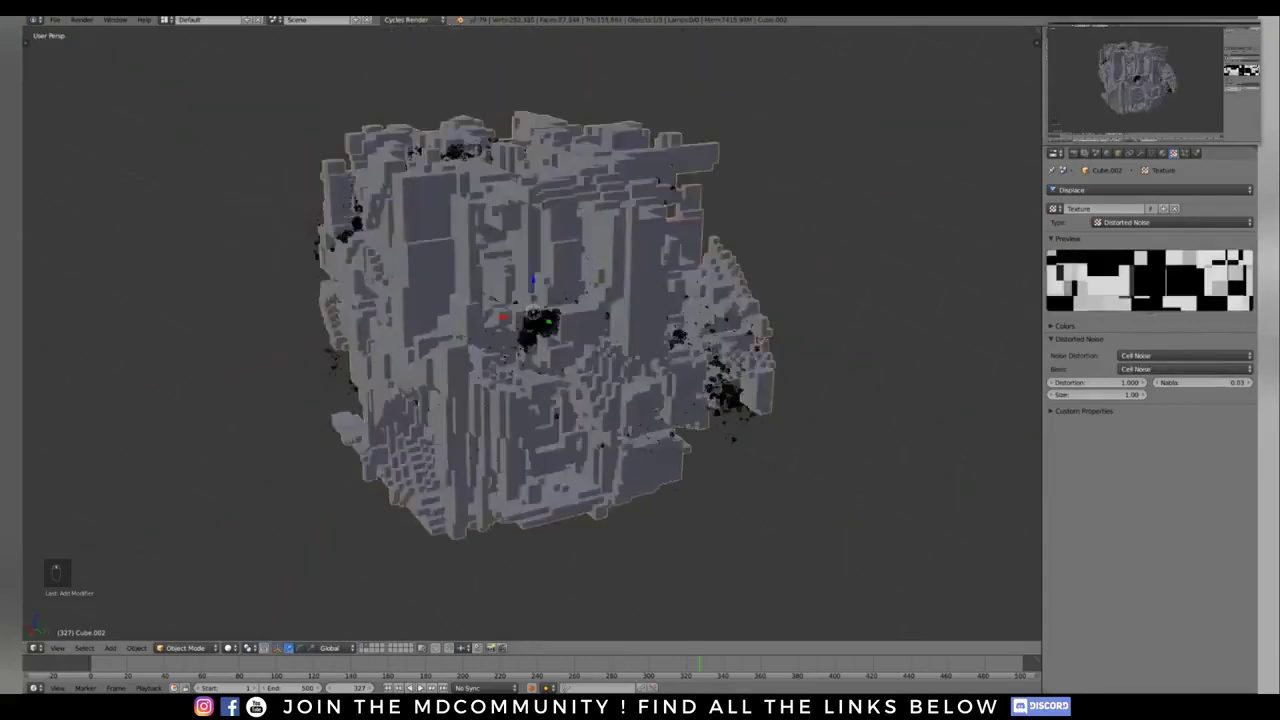
{"action": "middle_click_drag", "start_coordinate": [600, 340], "coordinate": [638, 357]}
Step: Inspect the grid of the cube's outermost remeshed blocks in wireframe, and switch back to solid shading
{"action": "left_click", "coordinate": [1140, 153]}
{"action": "key", "text": "z"}
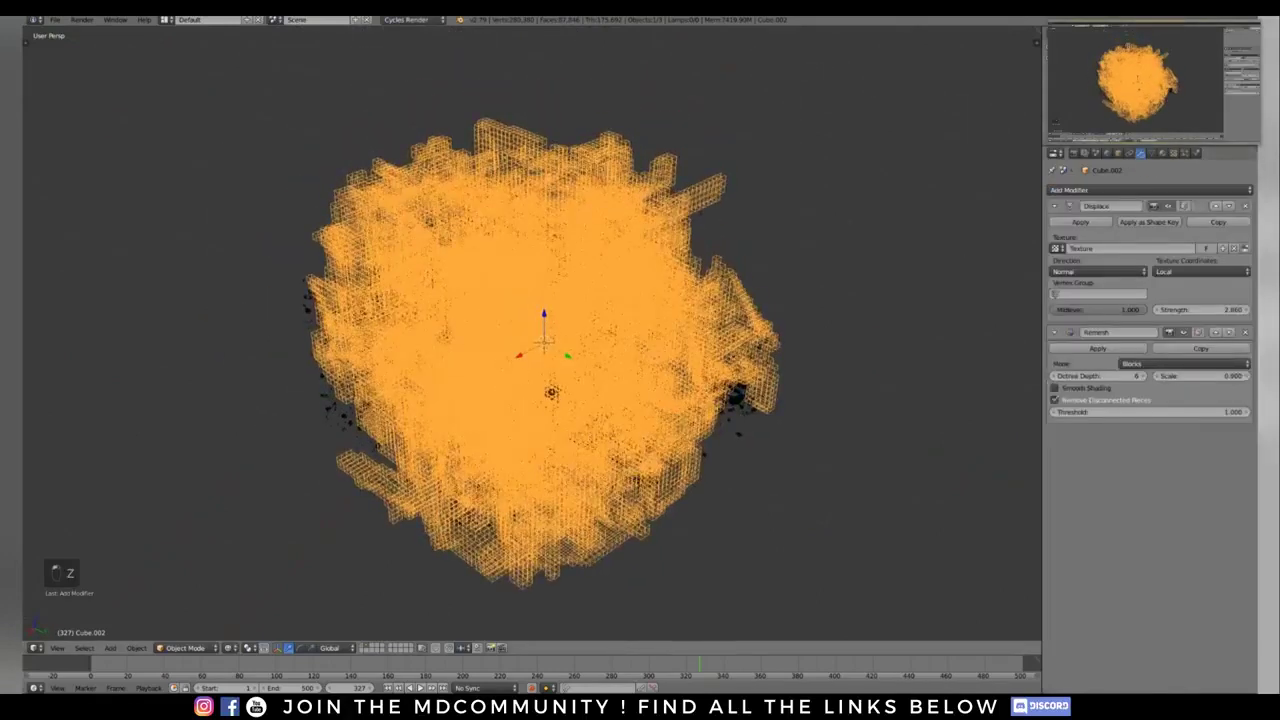
{"action": "middle_click_drag", "start_coordinate": [551, 392], "coordinate": [520, 365]}
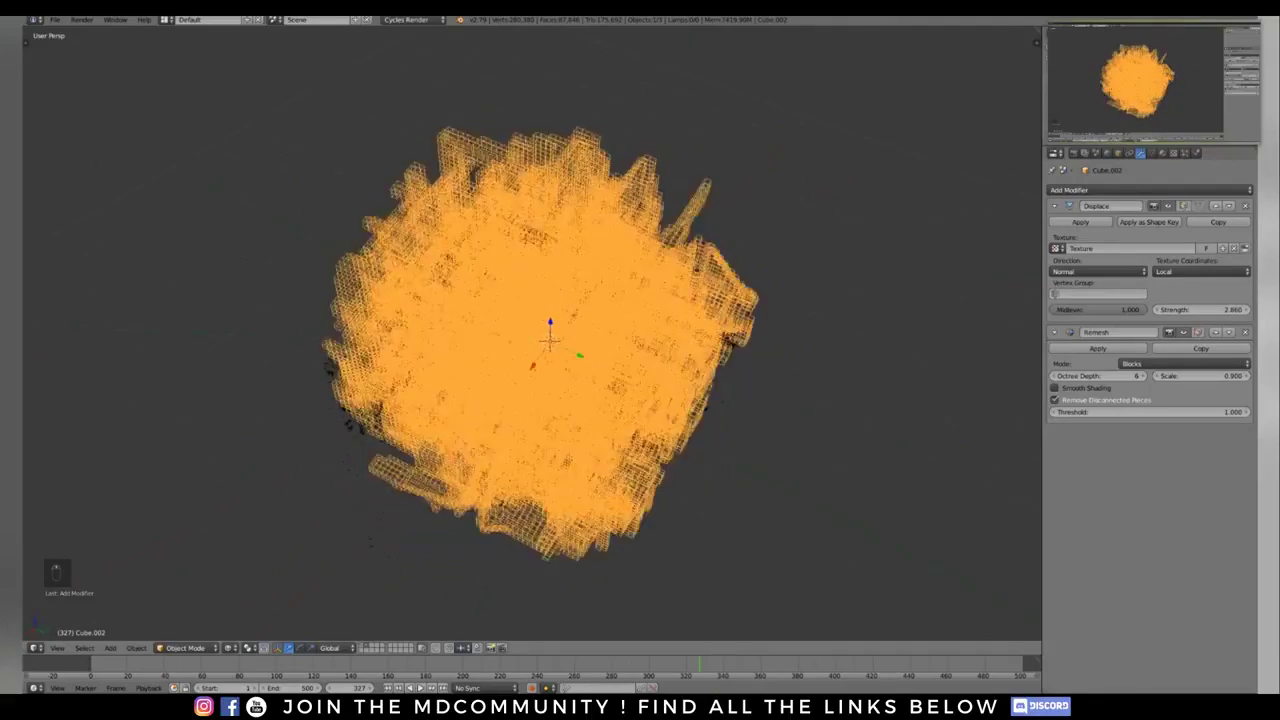
{"action": "middle_click_drag", "start_coordinate": [625, 330], "coordinate": [605, 510]}
{"action": "scroll", "coordinate": [605, 510], "scroll_direction": "up", "scroll_amount": 6}
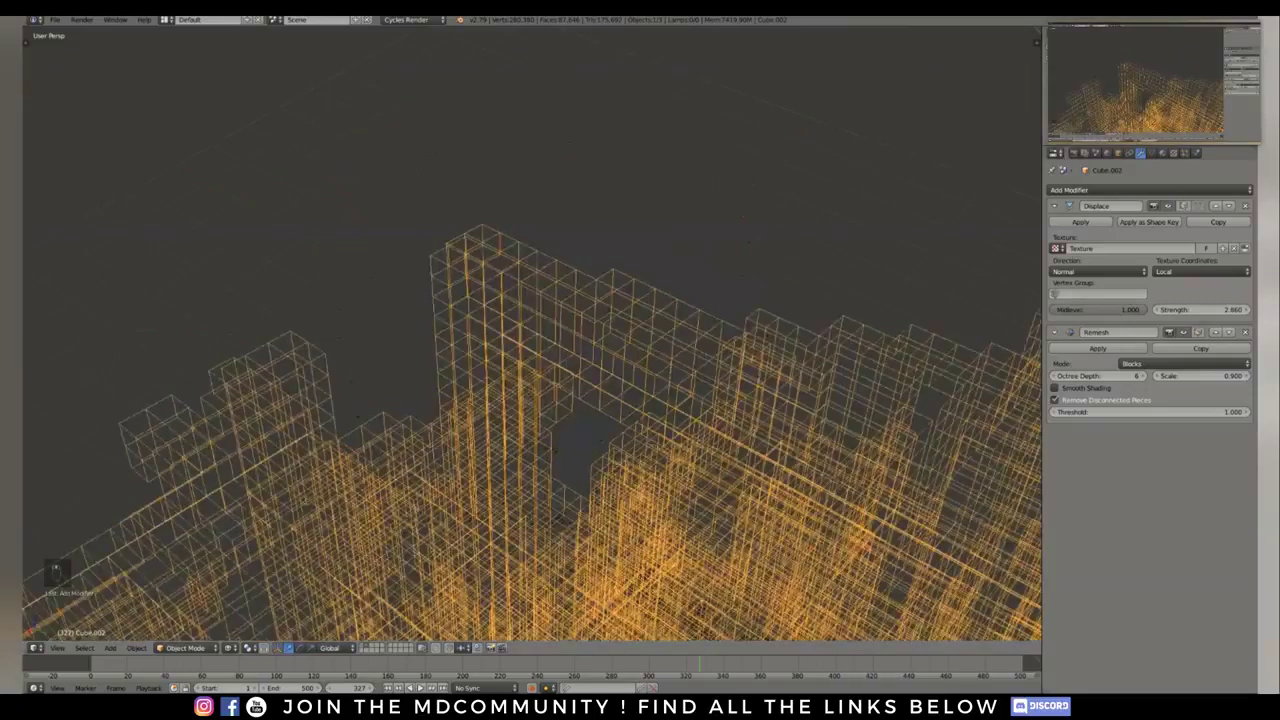
{"action": "scroll", "coordinate": [584, 330], "scroll_direction": "down", "scroll_amount": 10}
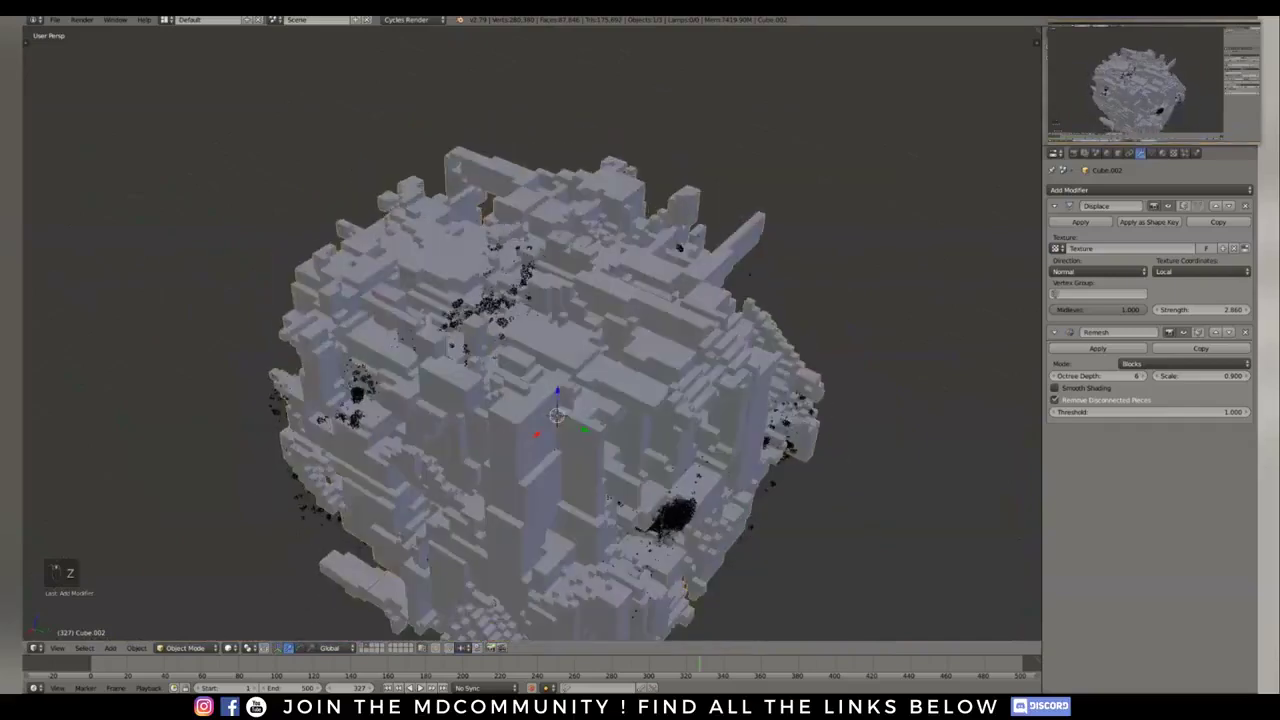
Step: Save the project, overwriting the existing blend file
{"action": "key", "text": "ctrl+shift+s"}
{"action": "left_click", "coordinate": [50, 144]}
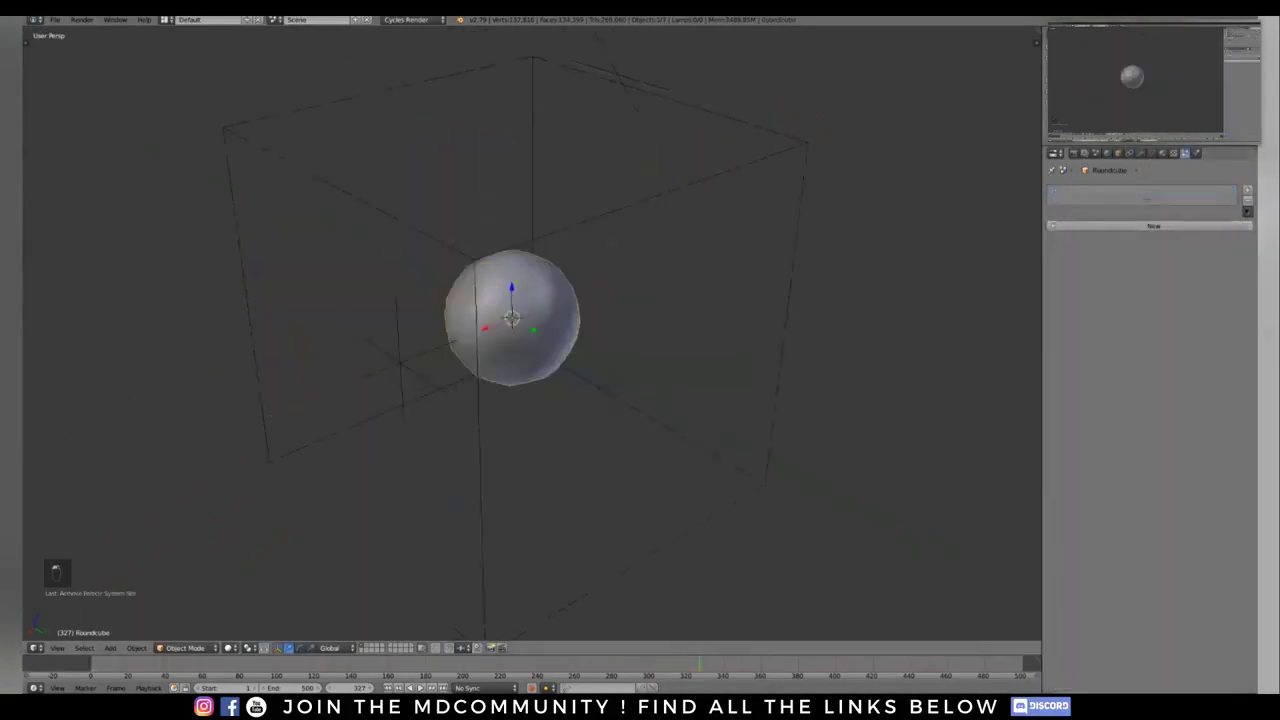
{"action": "middle_click_drag", "start_coordinate": [512, 318], "coordinate": [477, 314], "text": "shift"}
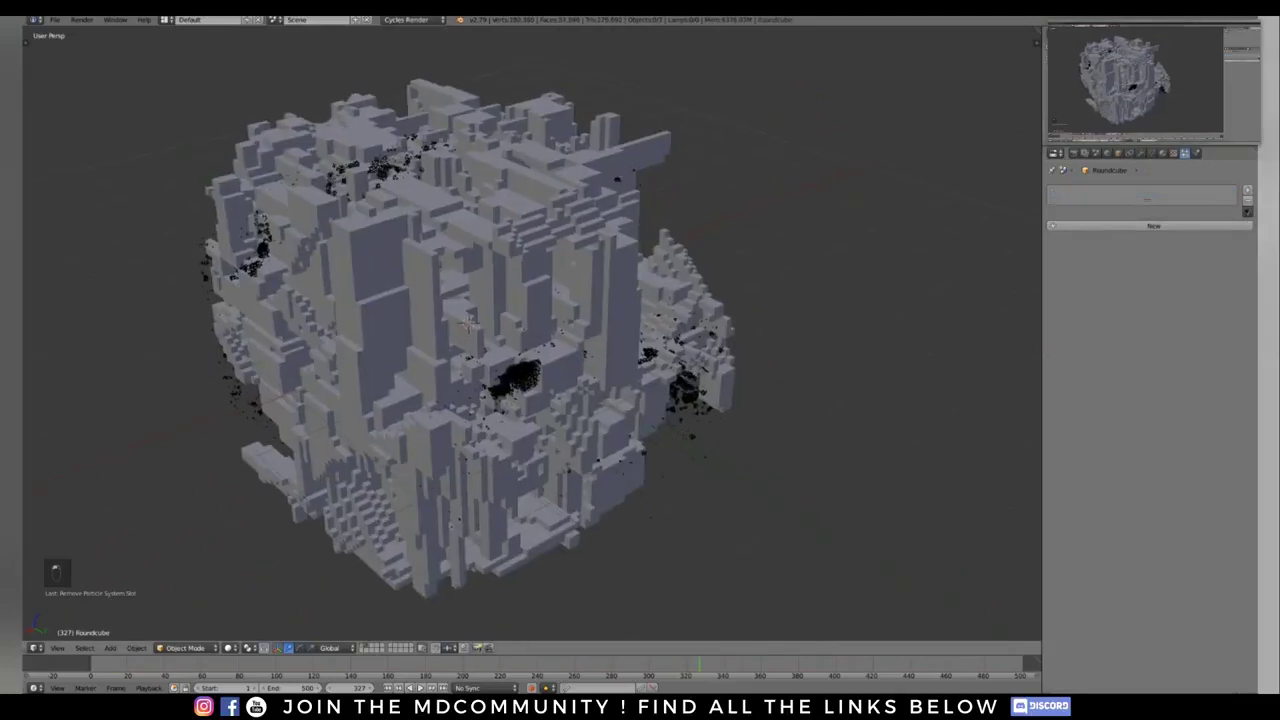
{"action": "key", "text": "ctrl+s"}
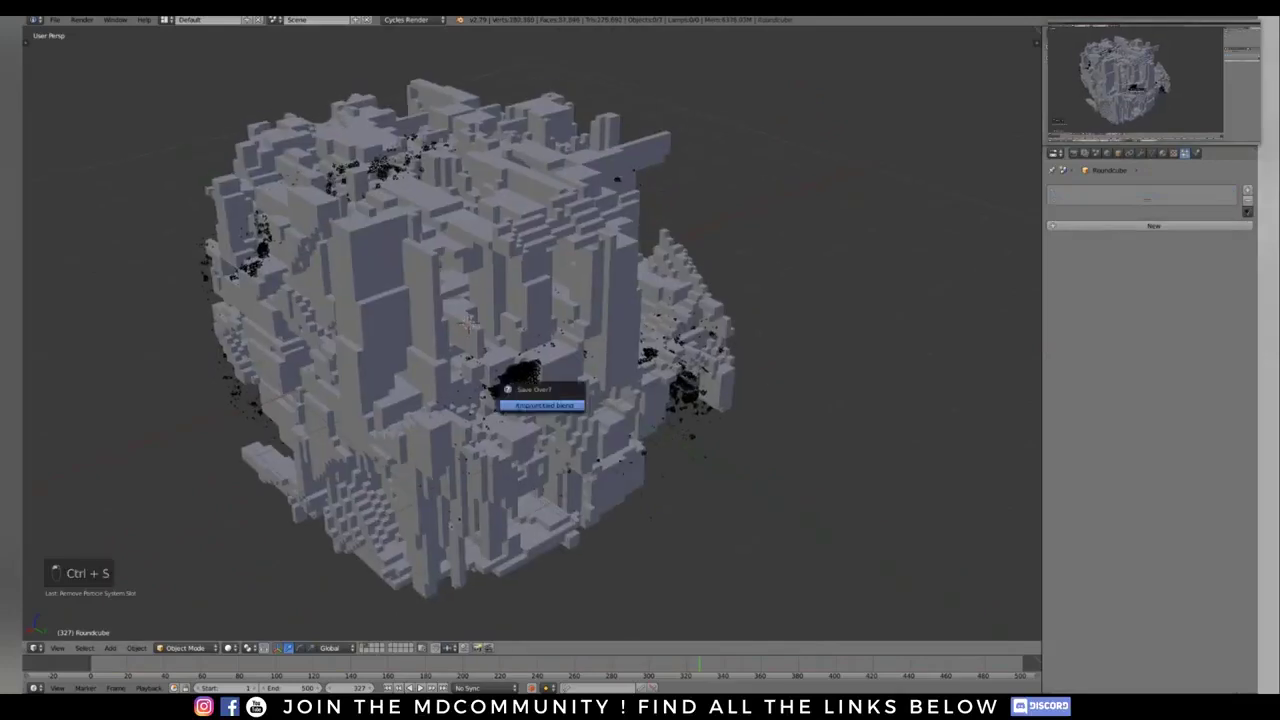
{"action": "key", "text": "Return"}
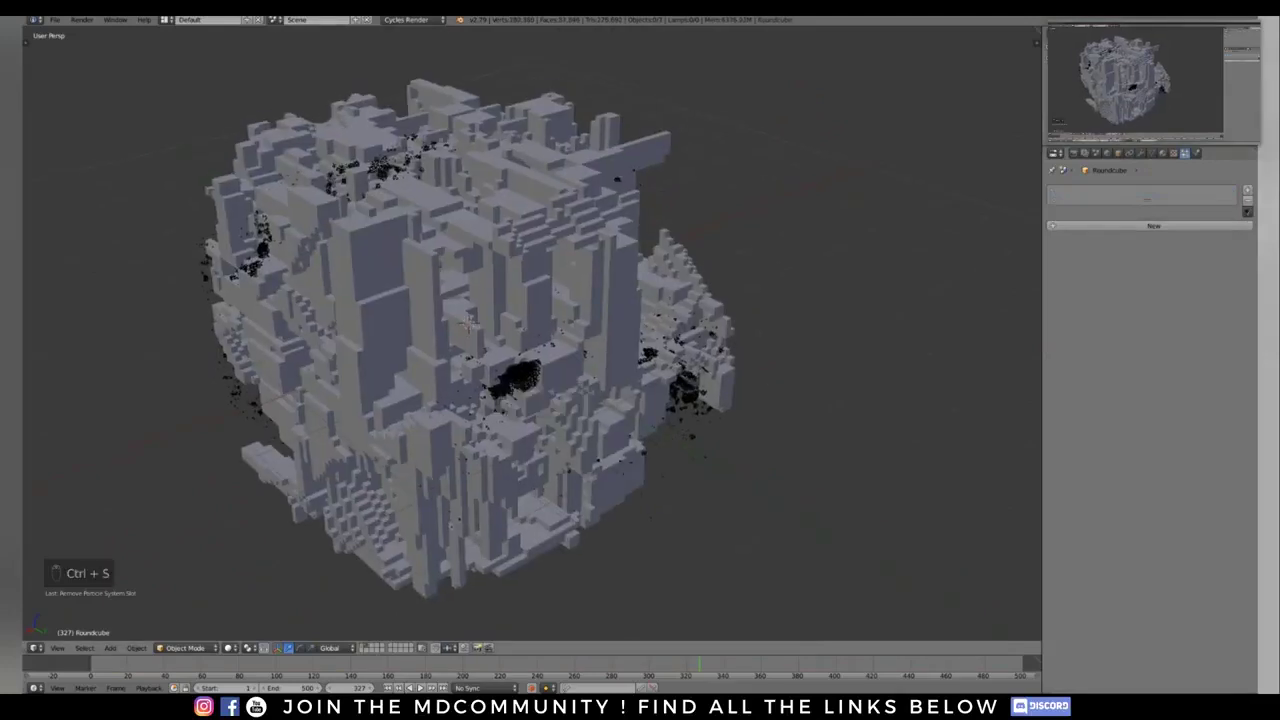
Step: Add a Decimate modifier to the displaced, remeshed cube and set its mode to Planar
{"action": "middle_click_drag", "start_coordinate": [468, 322], "coordinate": [466, 346]}
{"action": "scroll", "coordinate": [468, 340], "scroll_direction": "down", "scroll_amount": 1}
{"action": "scroll", "coordinate": [466, 346], "scroll_direction": "up", "scroll_amount": 2}
{"action": "right_click", "coordinate": [467, 346]}
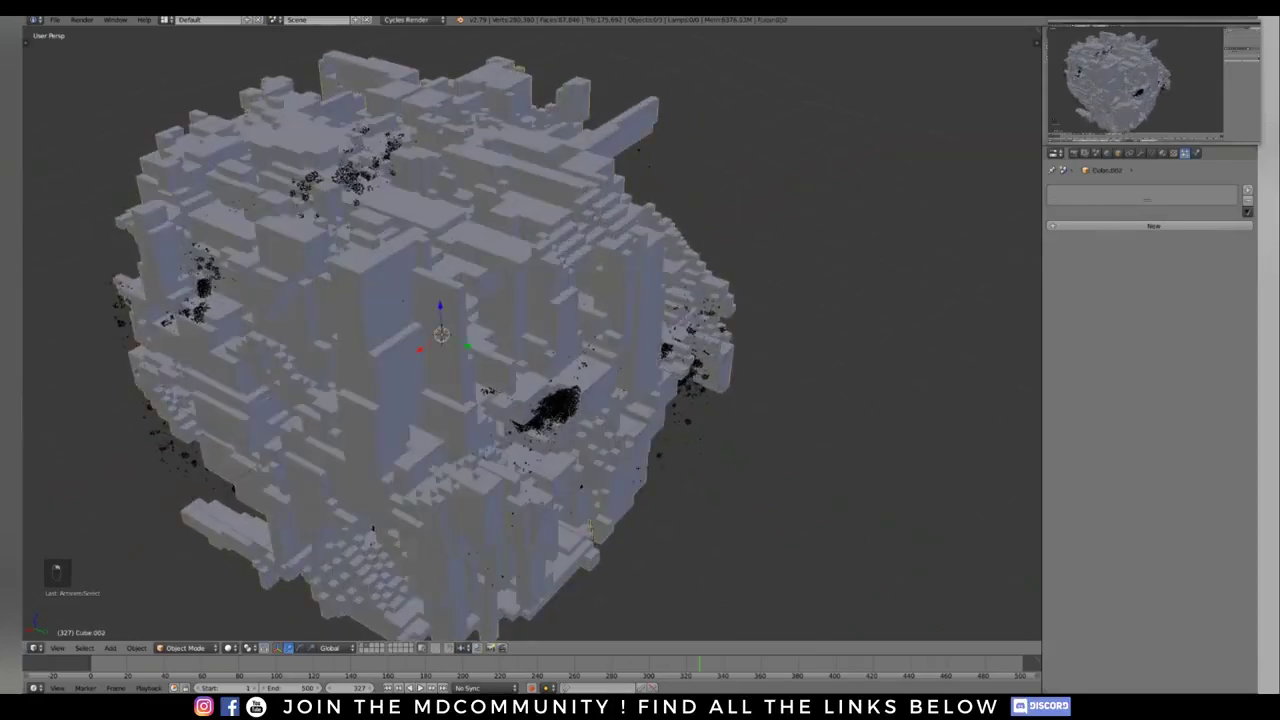
{"action": "left_click", "coordinate": [1140, 153]}
{"action": "middle_click_drag", "start_coordinate": [600, 340], "coordinate": [636, 321], "text": "shift"}
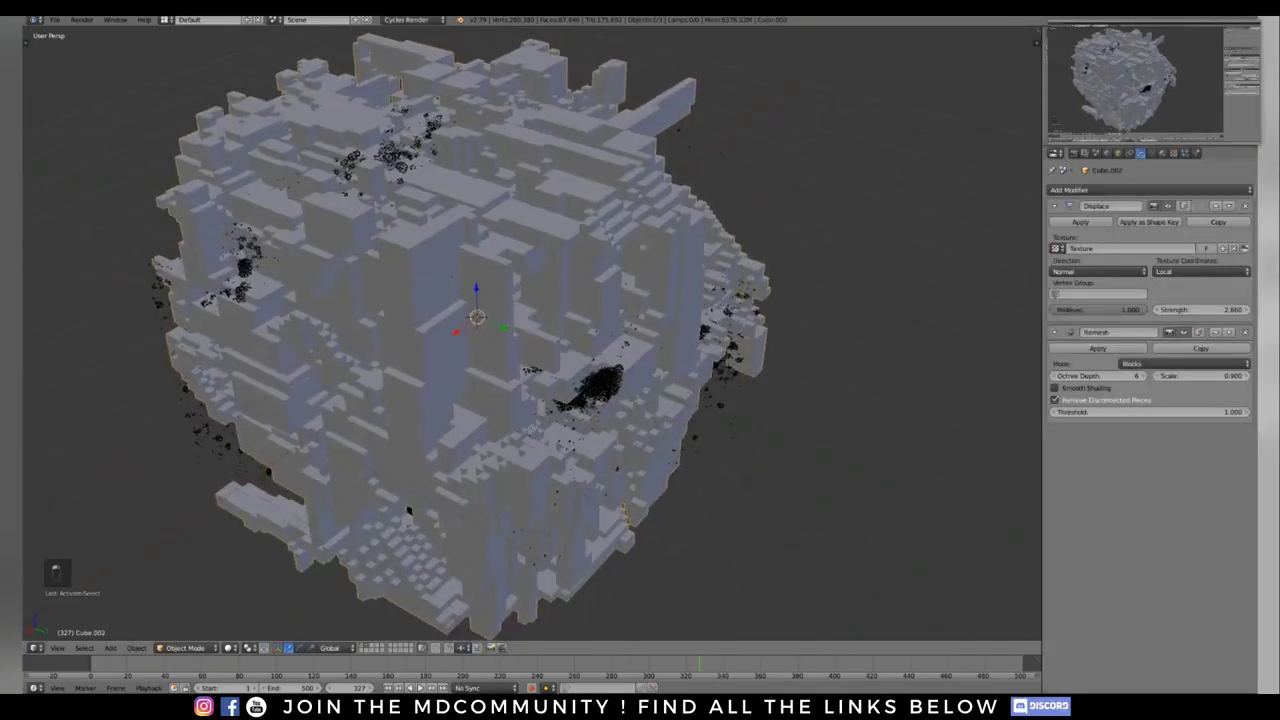
{"action": "left_click", "coordinate": [1150, 189]}
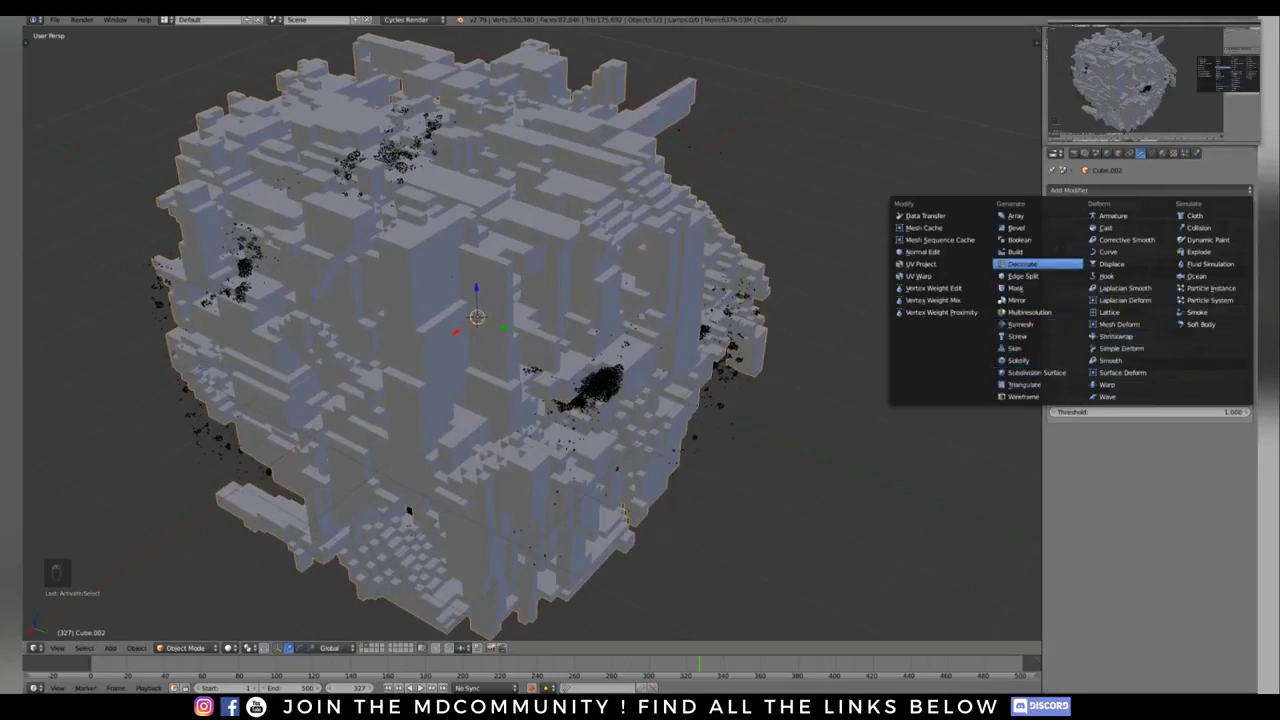
{"action": "left_click", "coordinate": [1022, 264]}
{"action": "middle_click_drag", "start_coordinate": [600, 340], "coordinate": [650, 405]}
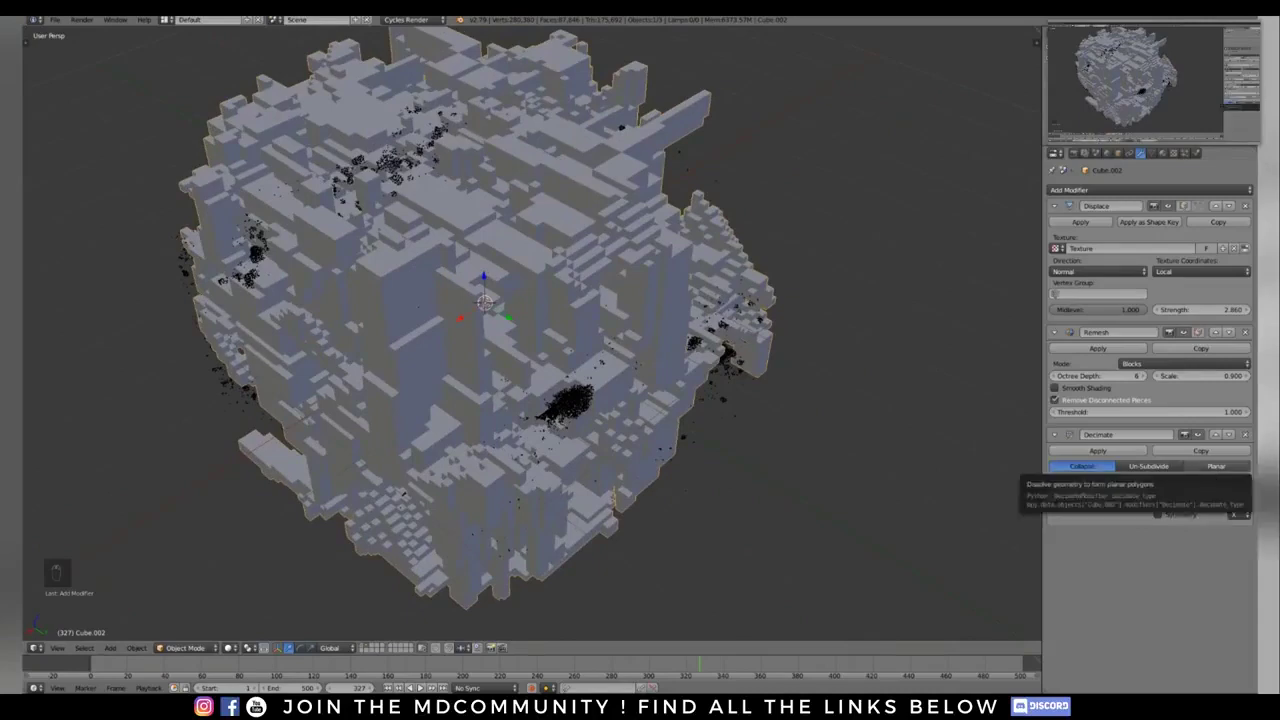
{"action": "left_click", "coordinate": [1216, 466]}
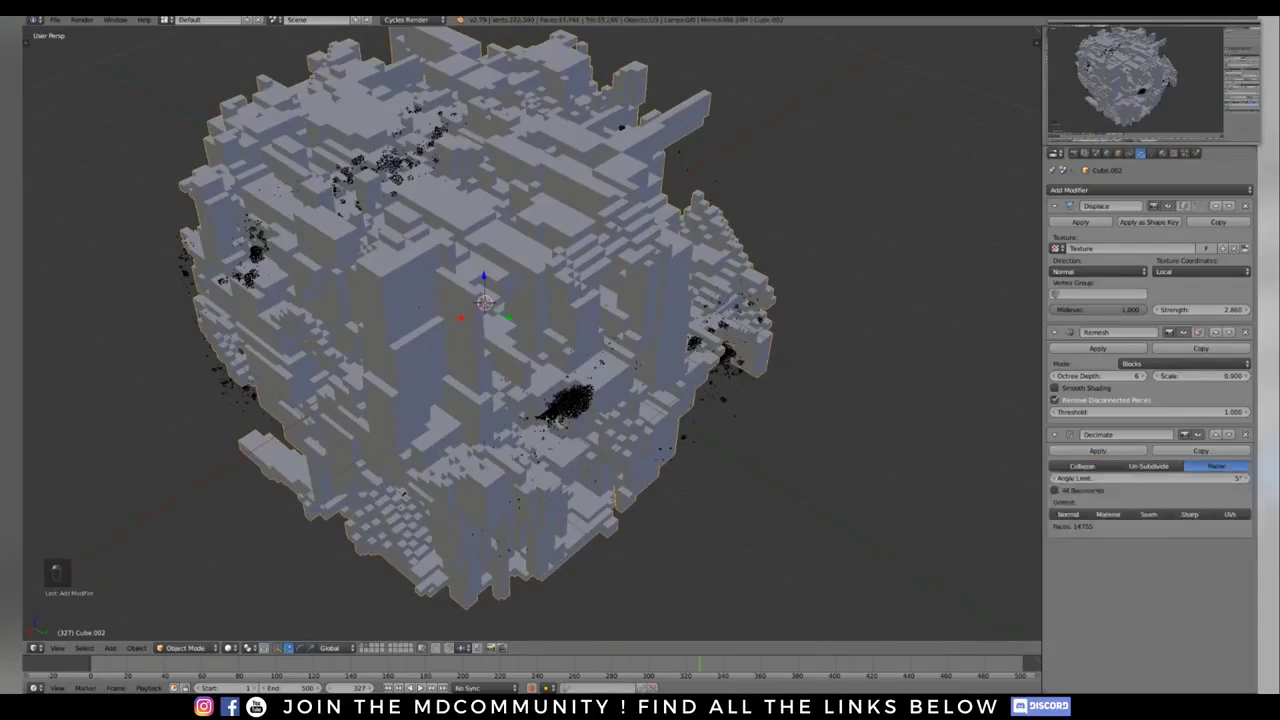
Step: Examine the decimated cube's block edges in wireframe from several sides, up close and as a whole
{"action": "middle_click_drag", "start_coordinate": [620, 400], "coordinate": [656, 450]}
{"action": "key", "text": "z"}
{"action": "middle_click_drag", "start_coordinate": [560, 300], "coordinate": [620, 335], "text": "shift"}
{"action": "scroll", "coordinate": [535, 432], "scroll_direction": "up", "scroll_amount": 4}
{"action": "scroll", "coordinate": [535, 400], "scroll_direction": "down", "scroll_amount": 4}
{"action": "middle_click_drag", "start_coordinate": [530, 285], "coordinate": [560, 305]}
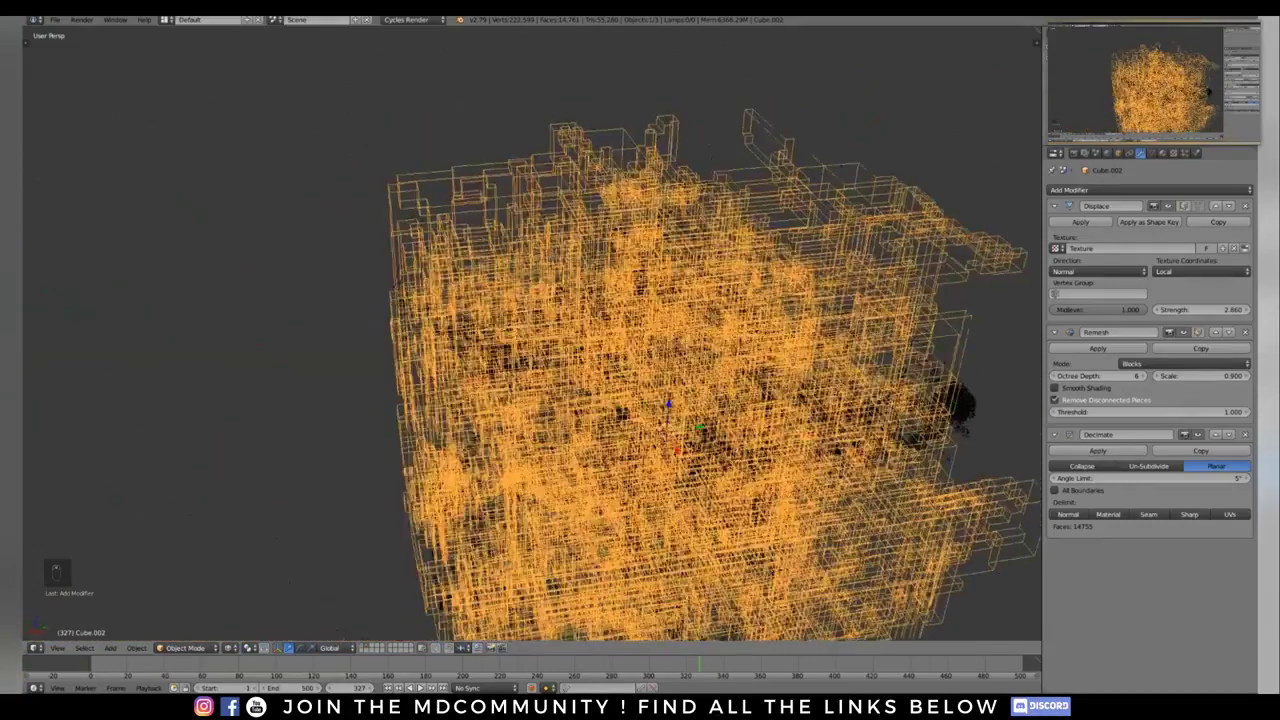
{"action": "middle_click_drag", "start_coordinate": [690, 370], "coordinate": [420, 170], "text": "shift"}
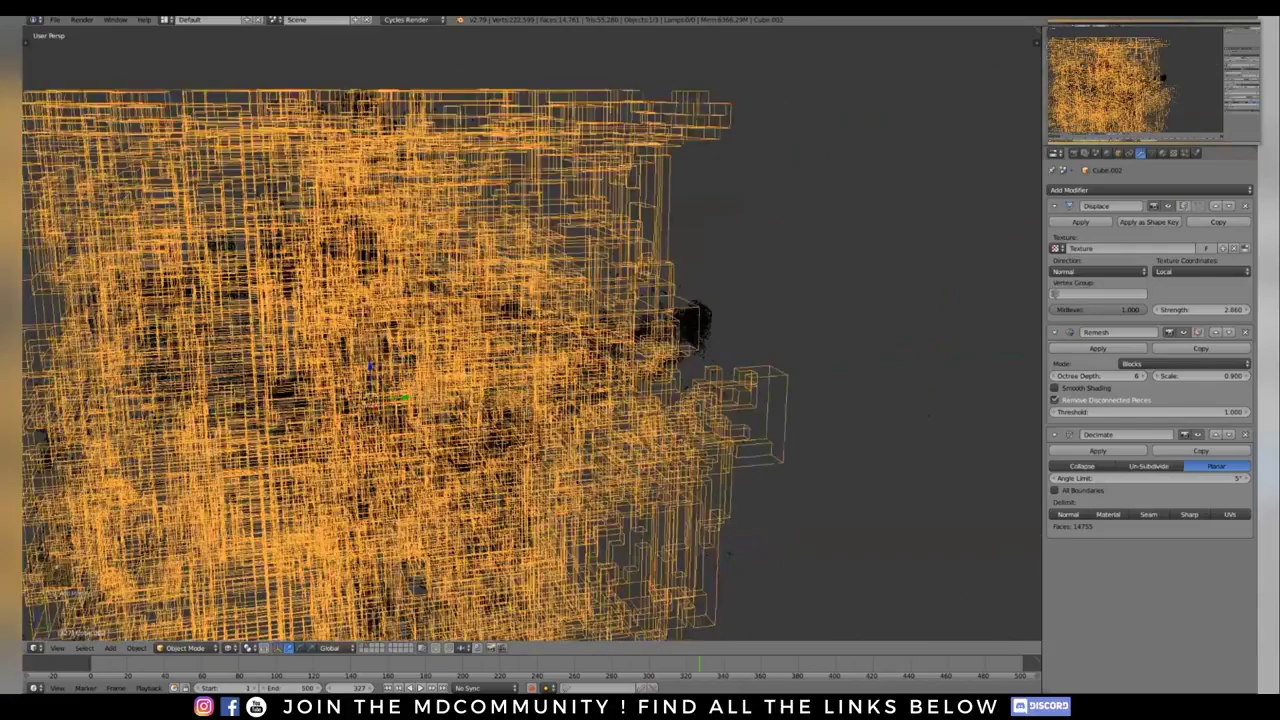
{"action": "middle_click_drag", "start_coordinate": [500, 320], "coordinate": [700, 430]}
{"action": "scroll", "coordinate": [530, 340], "scroll_direction": "down", "scroll_amount": 8}
{"action": "middle_click_drag", "start_coordinate": [600, 390], "coordinate": [710, 450]}
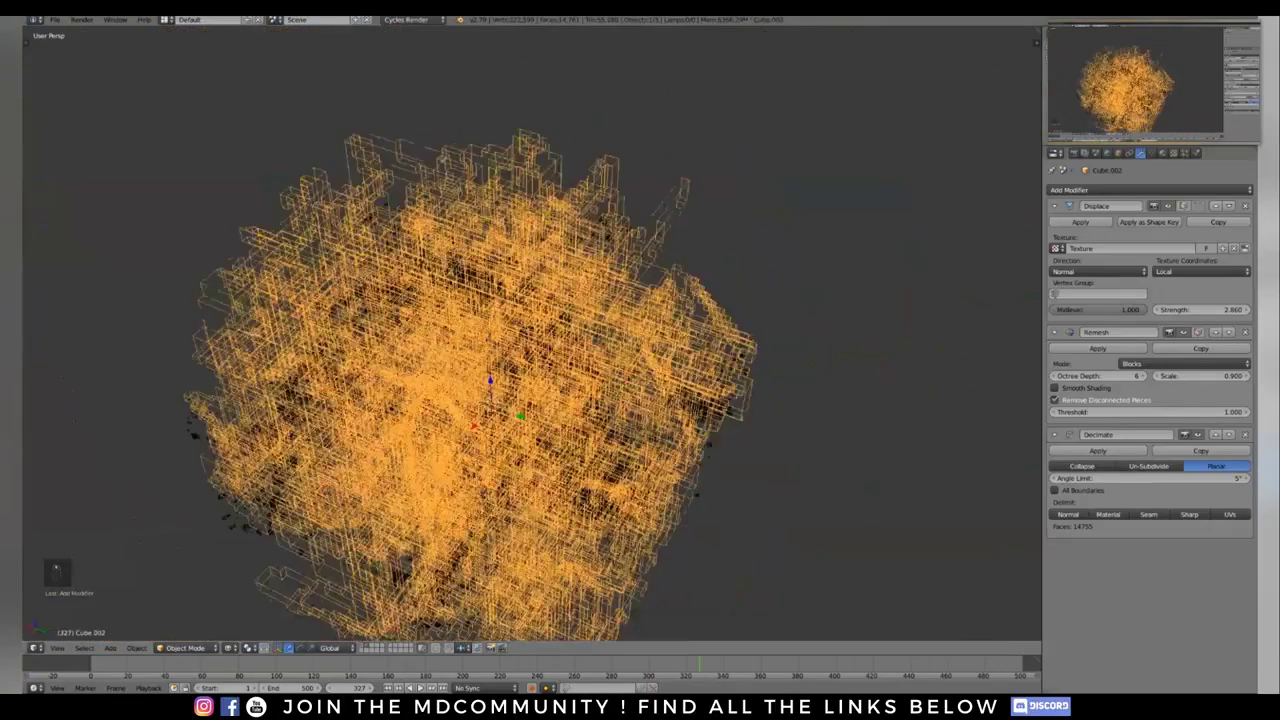
Step: Collapse the cube's Displace, Remesh and Decimate modifier settings and return the view to solid shading
{"action": "left_click", "coordinate": [1055, 206]}
{"action": "left_click", "coordinate": [1055, 224]}
{"action": "left_click", "coordinate": [1055, 243]}
{"action": "mouse_move", "coordinate": [640, 390]}
{"action": "middle_mouse_down"}
{"action": "mouse_move", "coordinate": [610, 370]}
{"action": "mouse_move", "coordinate": [640, 400]}
{"action": "mouse_move", "coordinate": [655, 315]}
{"action": "middle_mouse_up"}
{"action": "key", "text": "z"}
{"action": "middle_click_drag", "start_coordinate": [560, 300], "coordinate": [590, 285]}
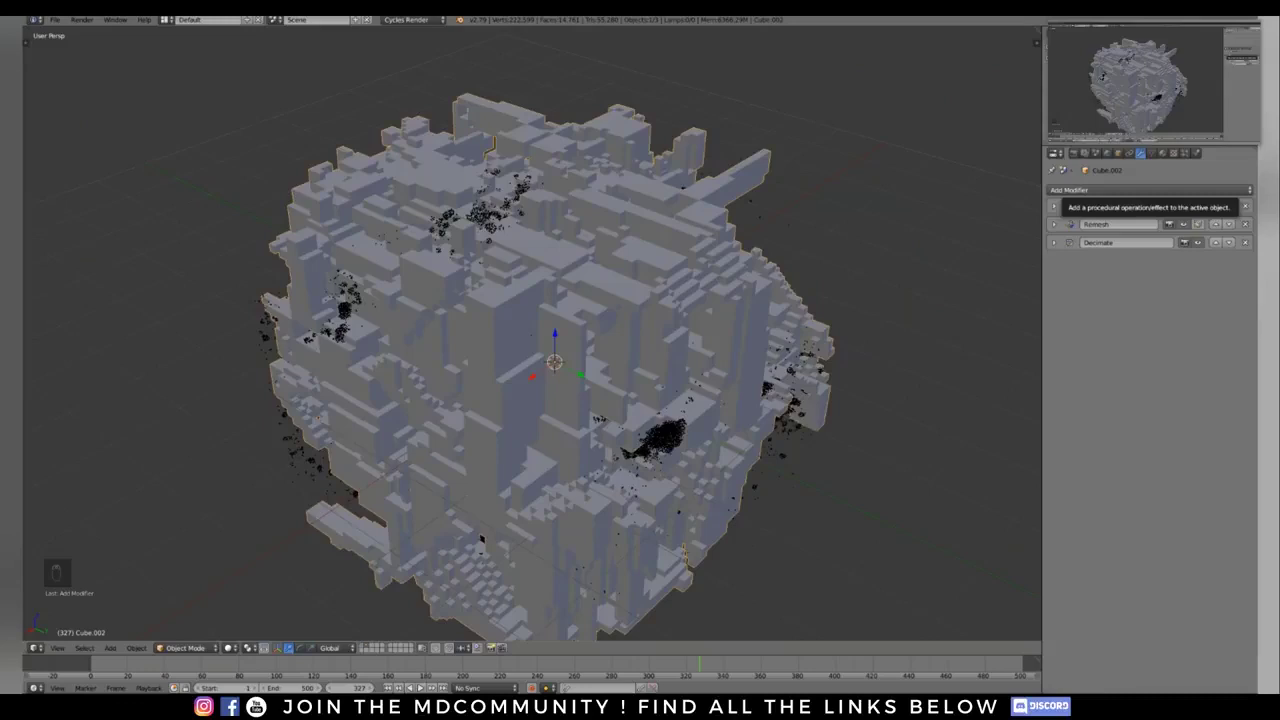
Step: Add a Vertex Weight Edit modifier to the blocky cube and check the mesh's vertex groups
{"action": "left_click", "coordinate": [1150, 189]}
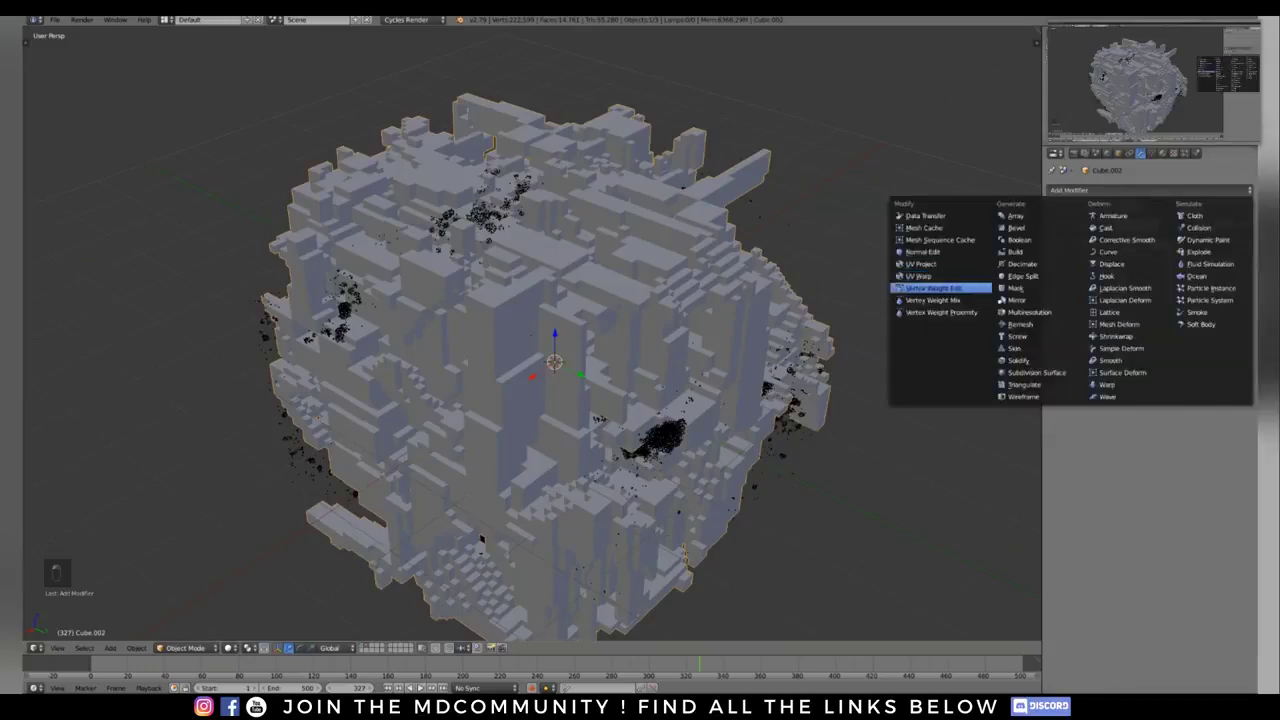
{"action": "left_click", "coordinate": [935, 287]}
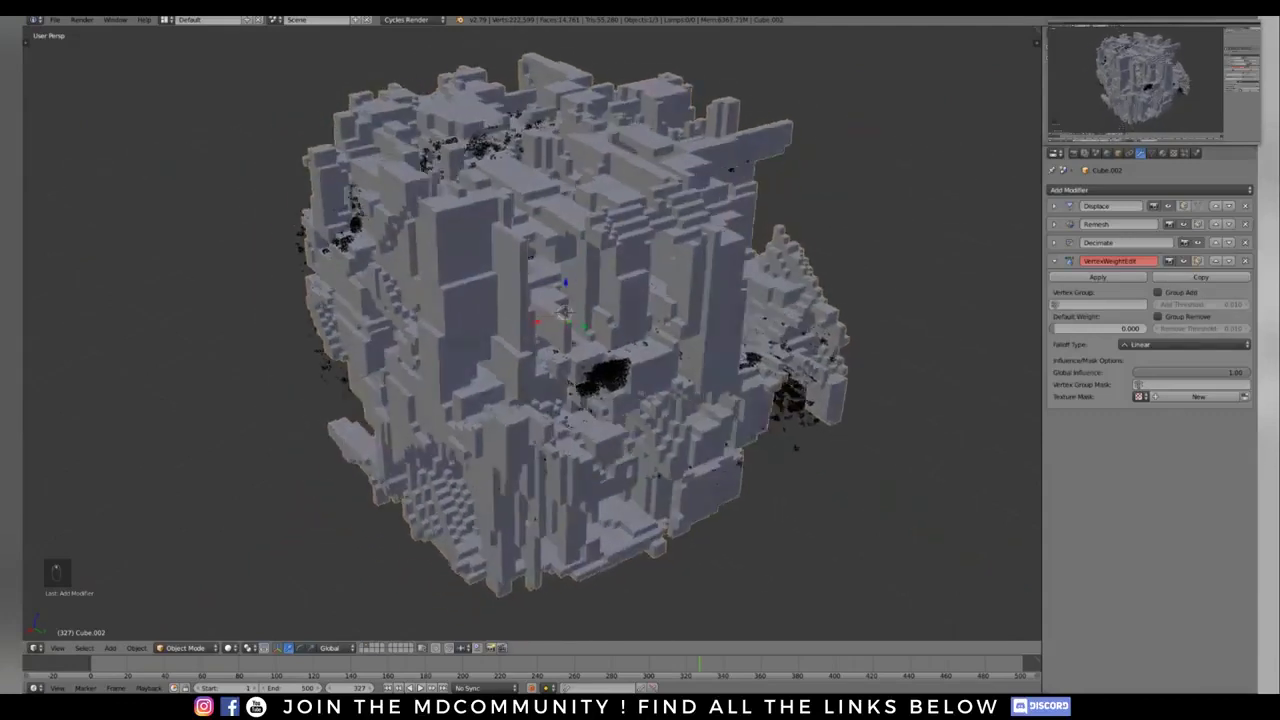
{"action": "left_click", "coordinate": [1151, 153]}
{"action": "middle_click_drag", "start_coordinate": [880, 300], "coordinate": [901, 335]}
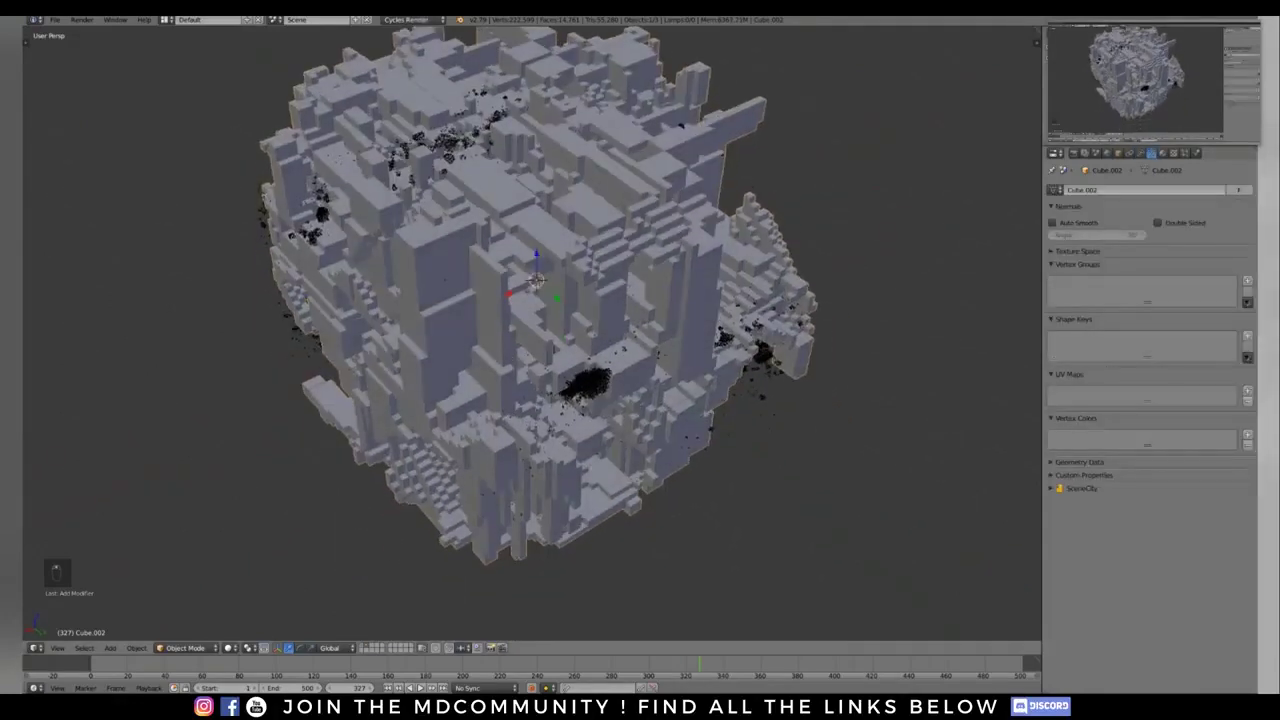
{"action": "middle_click_drag", "start_coordinate": [700, 330], "coordinate": [1010, 315]}
{"action": "mouse_move", "coordinate": [460, 370]}
{"action": "middle_mouse_down"}
{"action": "mouse_move", "coordinate": [380, 390]}
{"action": "mouse_move", "coordinate": [460, 355]}
{"action": "middle_mouse_up"}
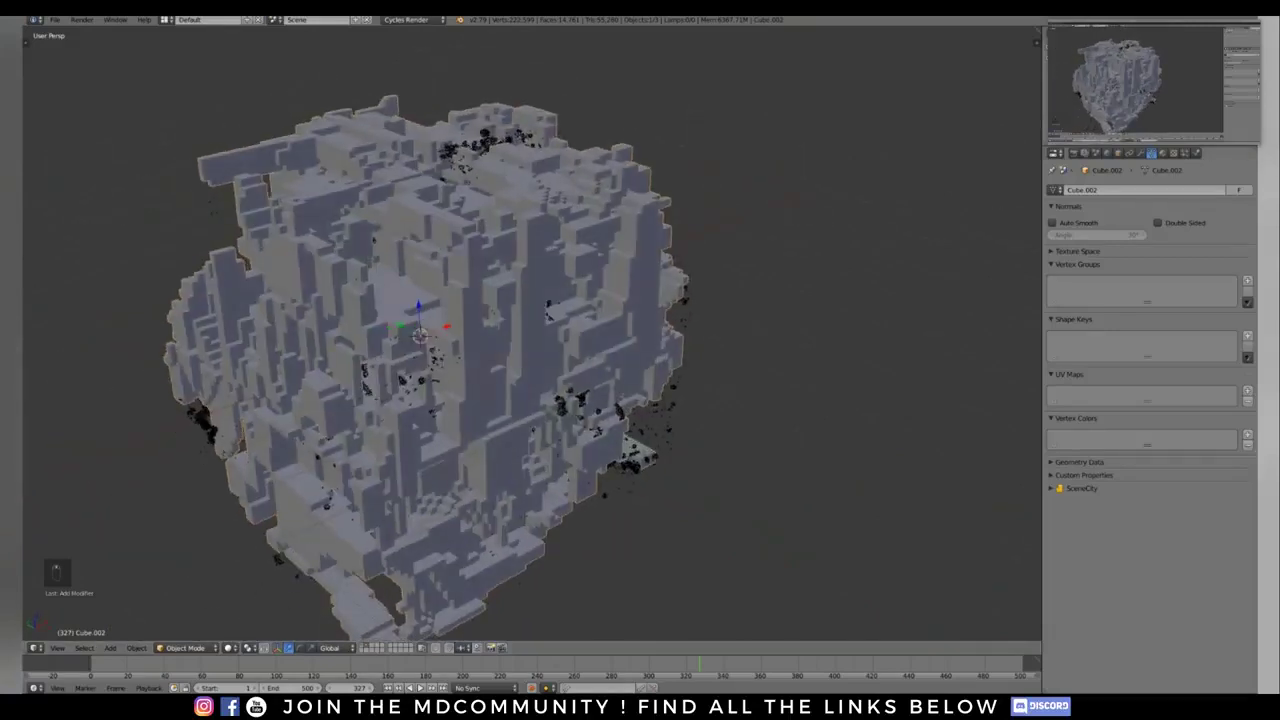
{"action": "left_click", "coordinate": [1140, 153]}
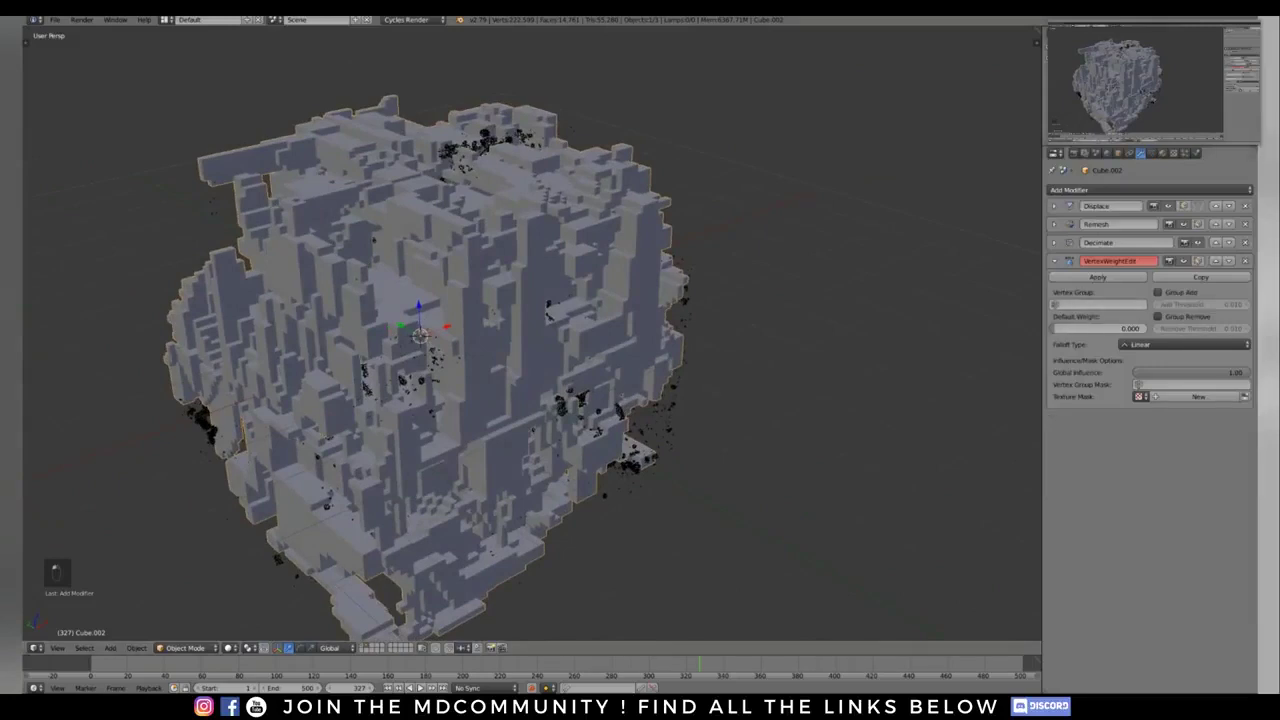
Step: Enable Group Add and Group Remove in the Vertex Weight Edit modifier and check its available vertex groups
{"action": "left_click", "coordinate": [1158, 292]}
{"action": "left_click", "coordinate": [1158, 317]}
{"action": "left_click", "coordinate": [1100, 304]}
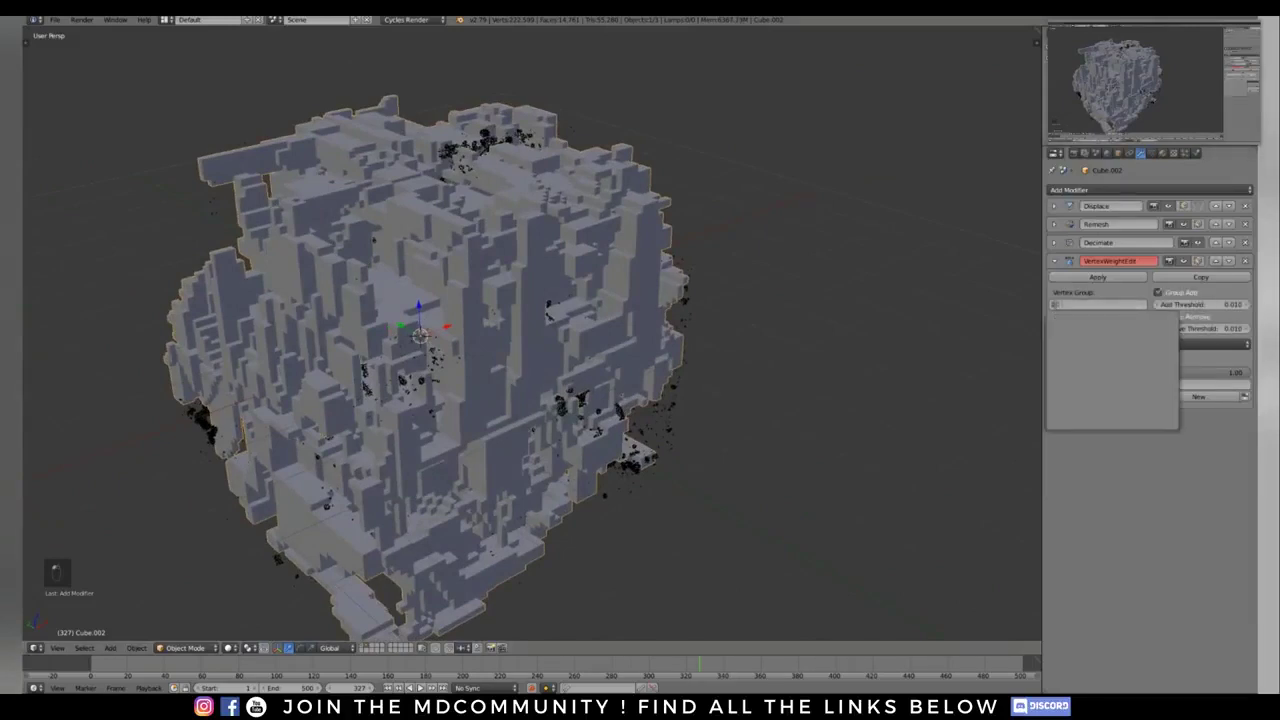
{"action": "key", "text": "Escape"}
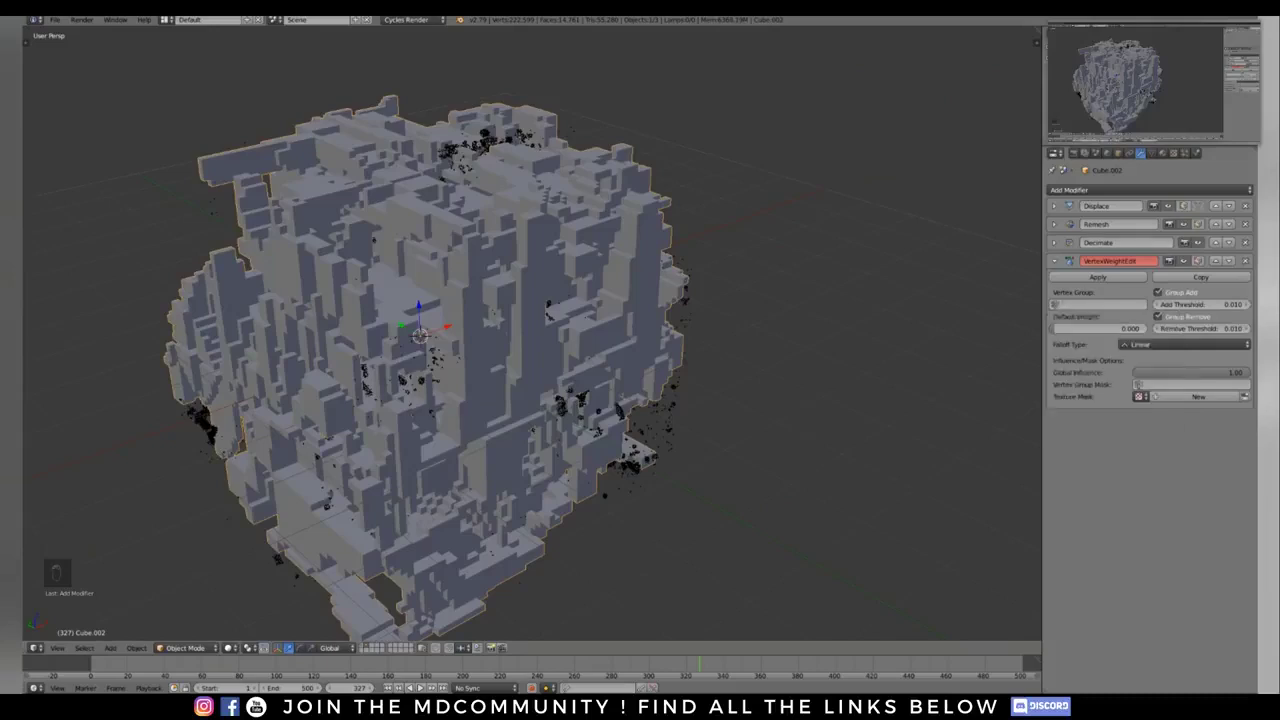
Step: Add a vertex group to the cube mesh and name it mask
{"action": "left_click", "coordinate": [1151, 153]}
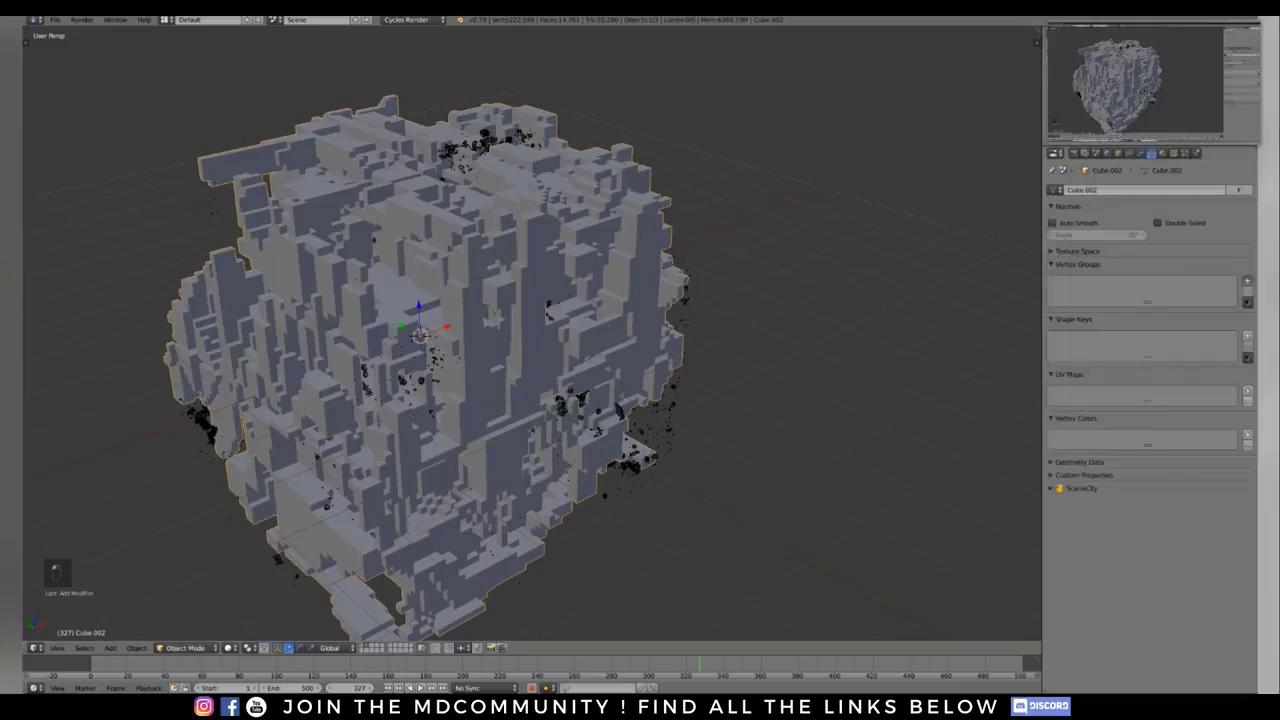
{"action": "left_click", "coordinate": [1247, 281]}
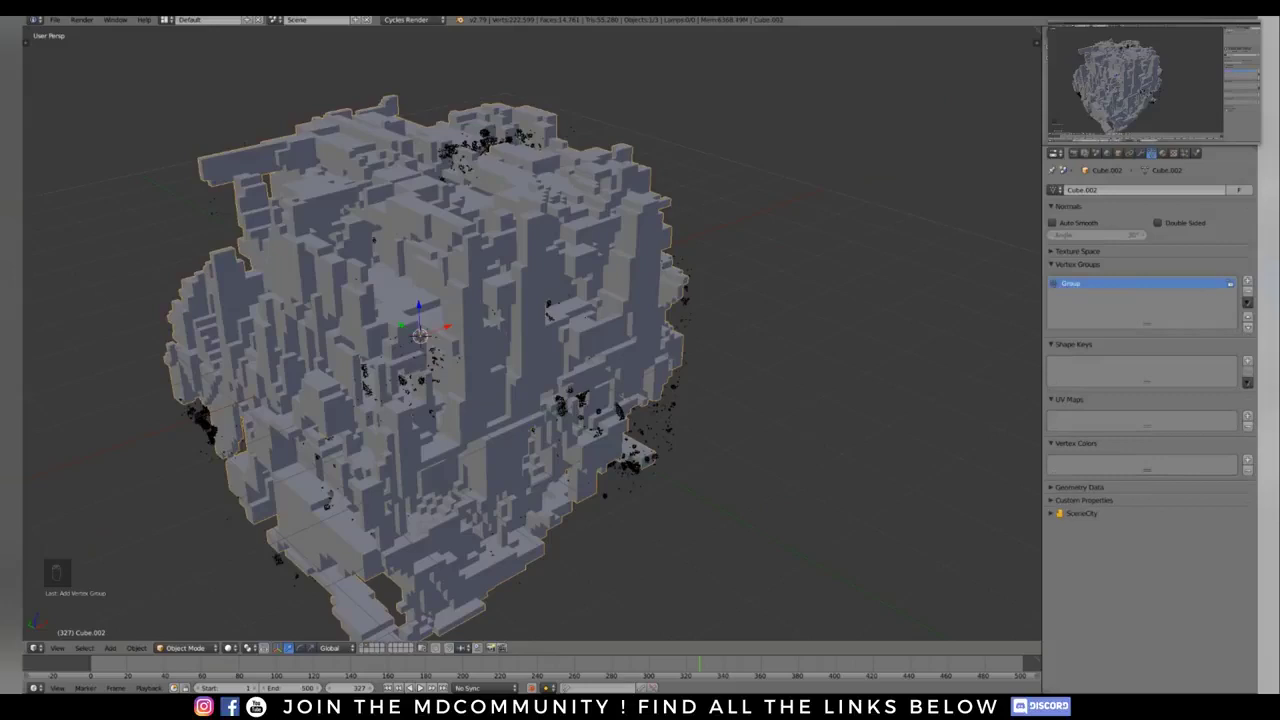
{"action": "double_click", "coordinate": [1072, 284]}
{"action": "type", "text": "mask"}
{"action": "middle_click_drag", "start_coordinate": [530, 340], "coordinate": [520, 382], "text": "shift"}
Step: Add a new texture mask to the Vertex Weight Edit modifier and make its falloff a custom curve descending from maximum to minimum
{"action": "left_click", "coordinate": [1140, 153]}
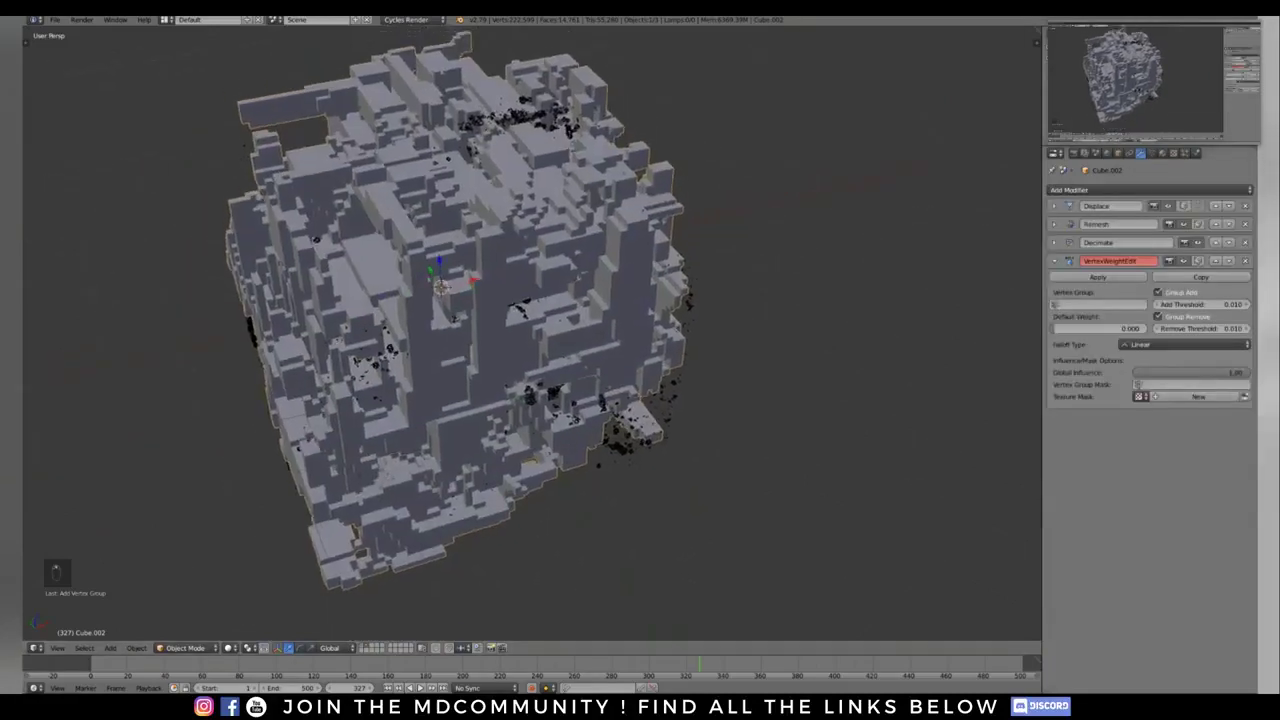
{"action": "left_click", "coordinate": [1198, 396]}
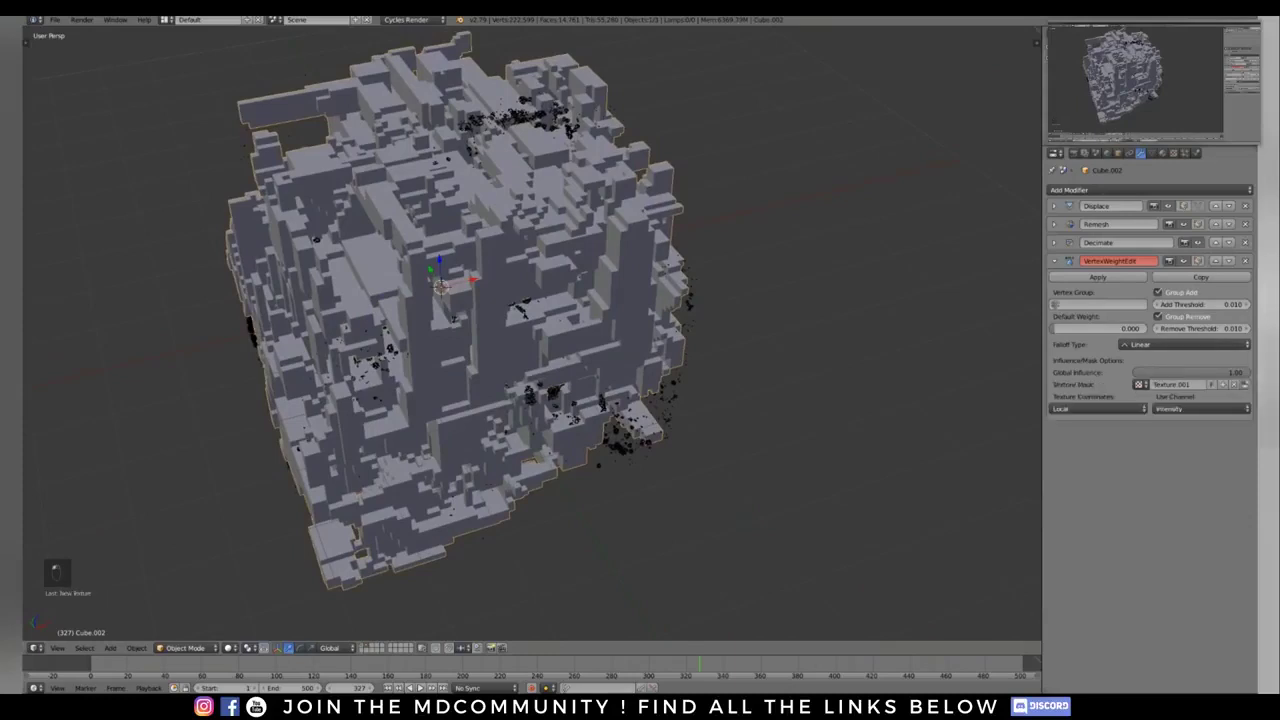
{"action": "left_click", "coordinate": [1150, 344]}
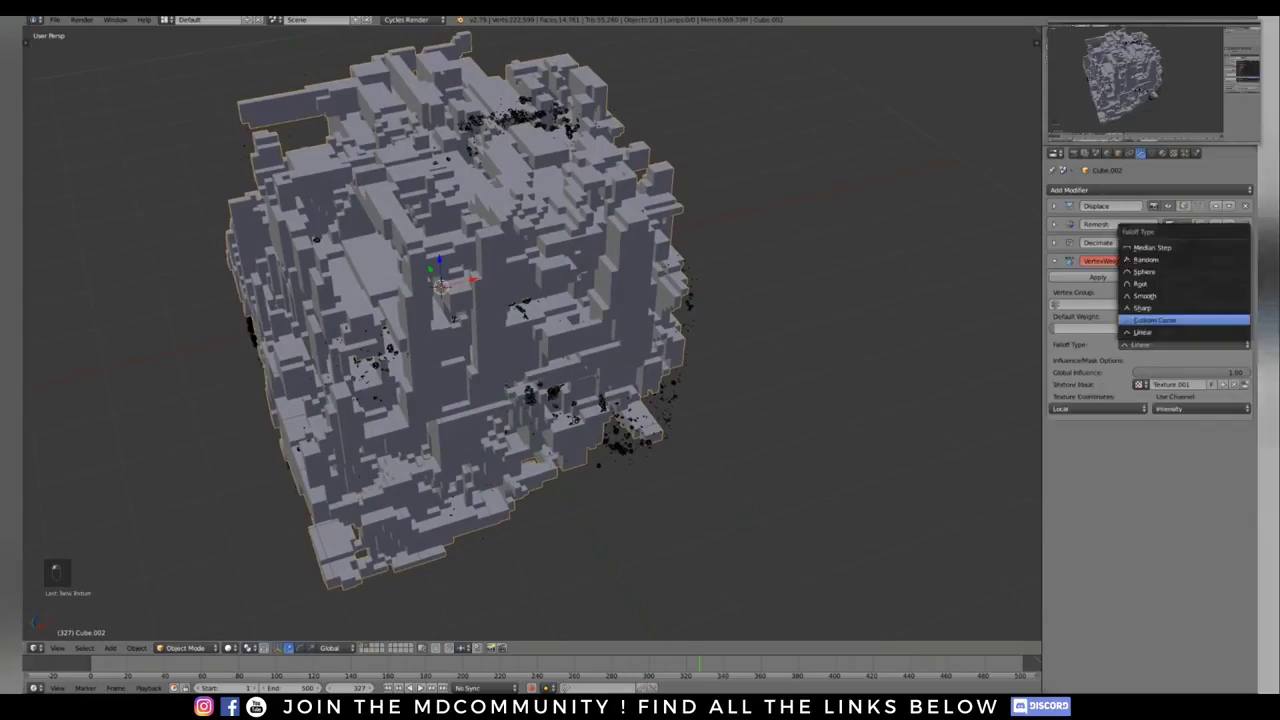
{"action": "left_click", "coordinate": [1152, 319]}
{"action": "left_click_drag", "start_coordinate": [1050, 450], "coordinate": [1050, 364]}
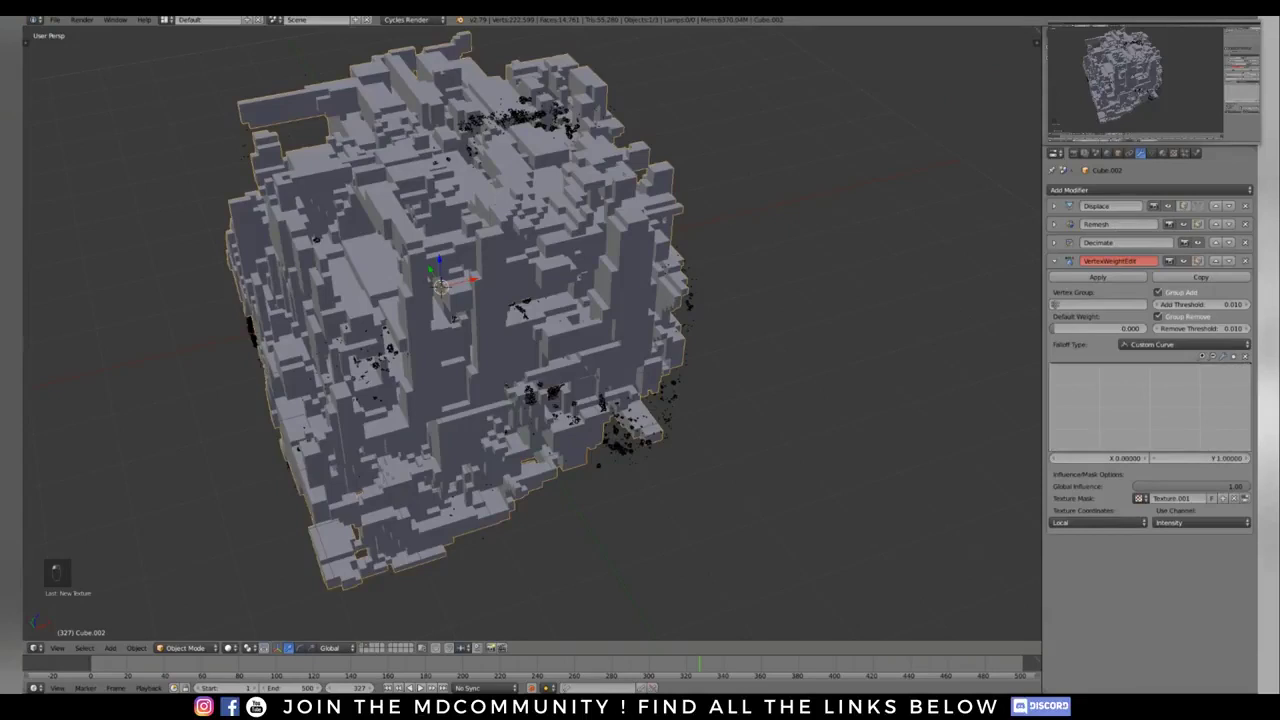
{"action": "left_click_drag", "start_coordinate": [1249, 364], "coordinate": [1249, 450]}
{"action": "middle_click_drag", "start_coordinate": [453, 318], "coordinate": [476, 303]}
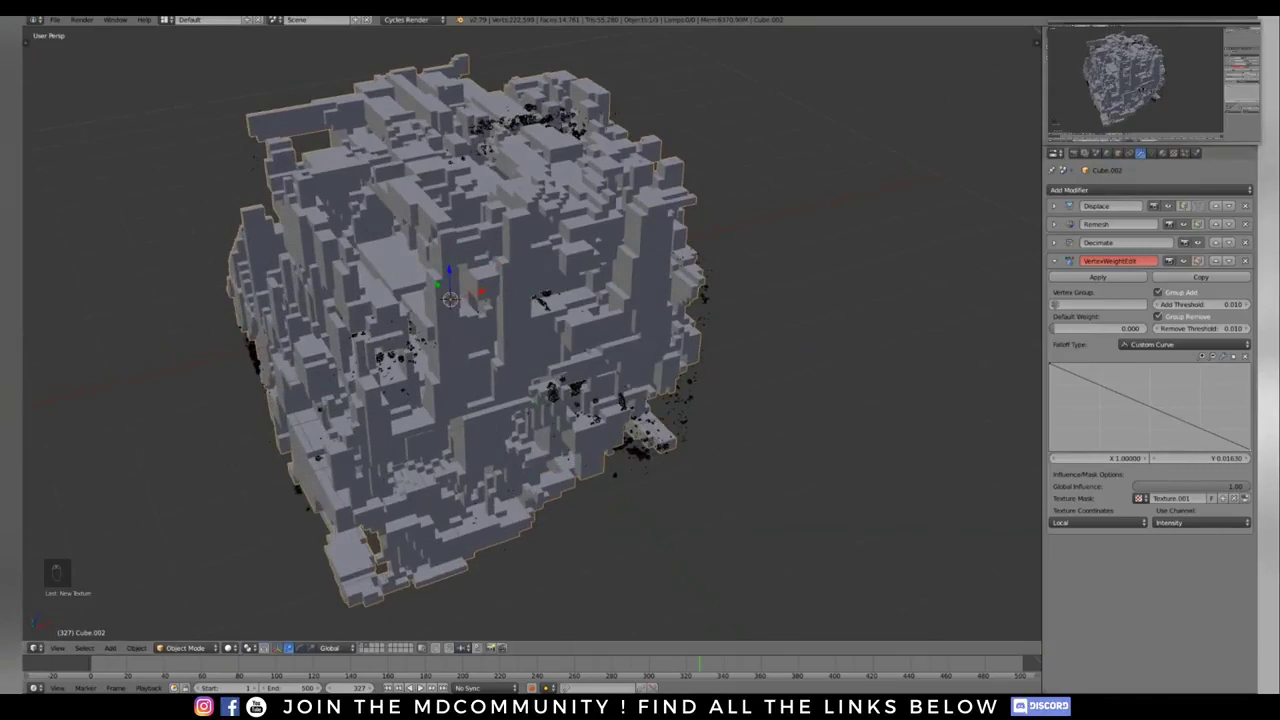
Step: Show the Vertex Weight Edit modifier's texture and set its distorted noise size to 2
{"action": "left_click", "coordinate": [1174, 153]}
{"action": "left_click", "coordinate": [1120, 190]}
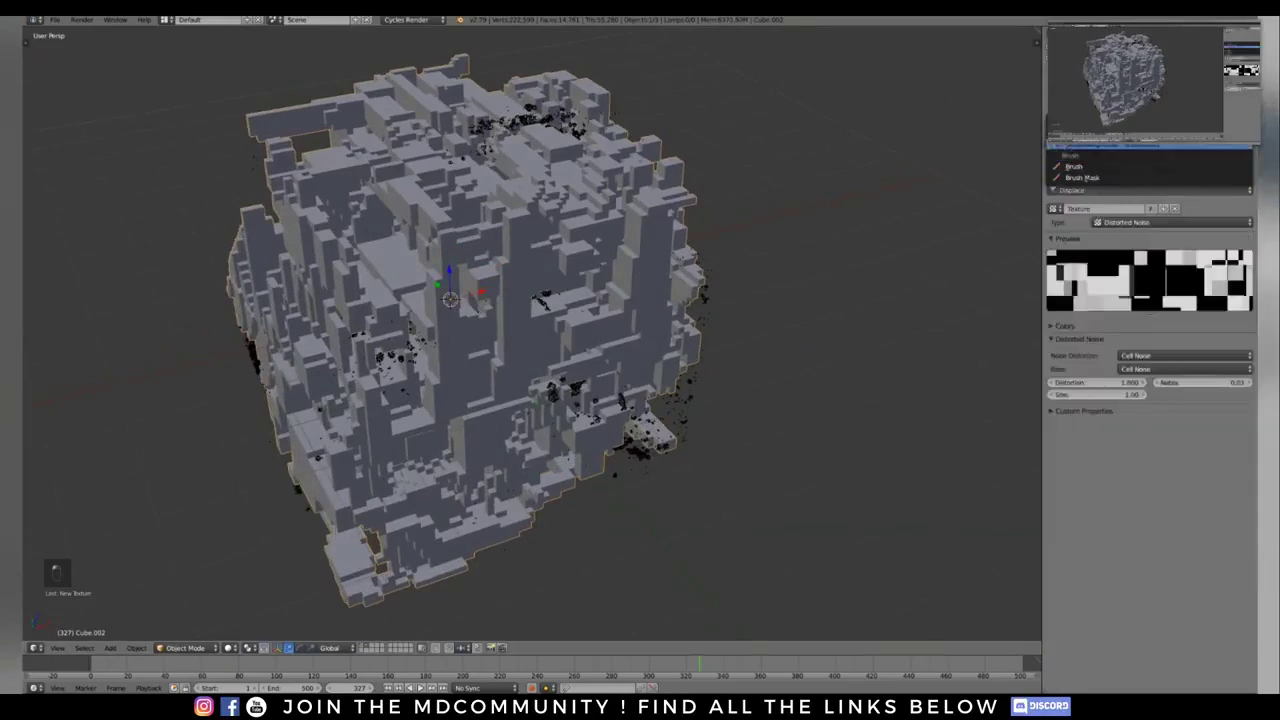
{"action": "left_click", "coordinate": [1110, 146]}
{"action": "left_click", "coordinate": [1098, 394]}
{"action": "type", "text": "0.5"}
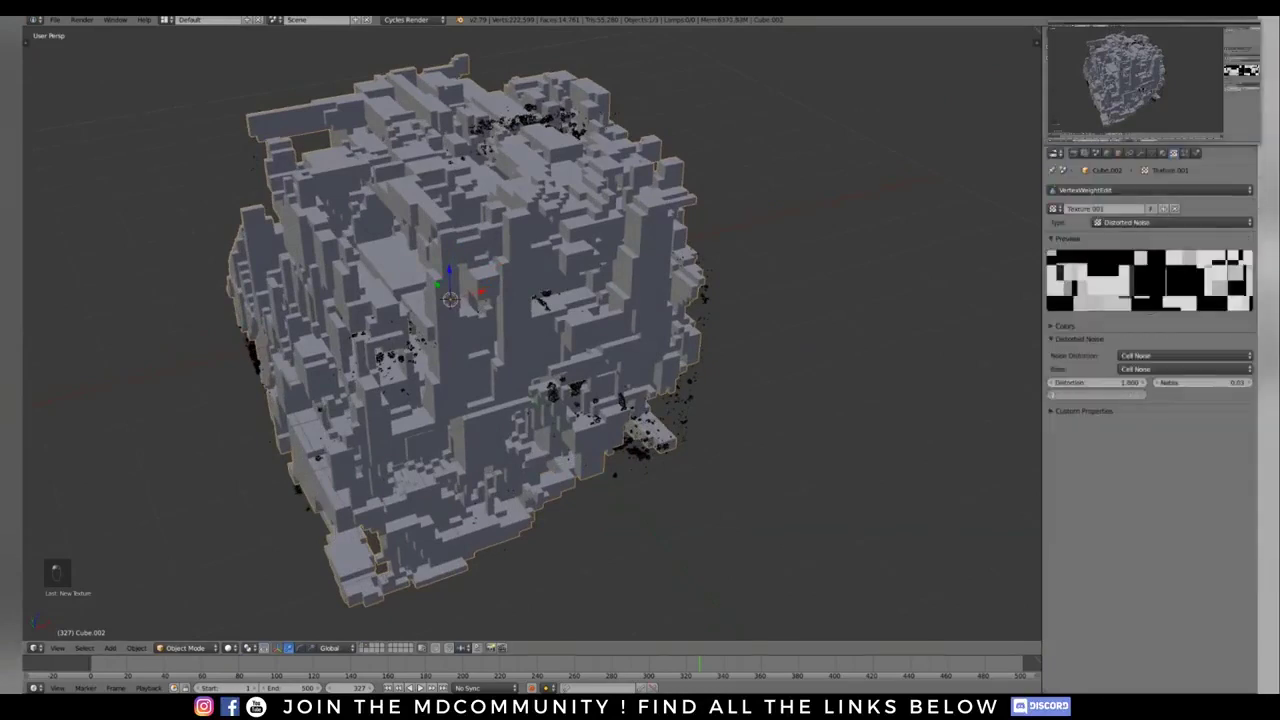
{"action": "type", "text": "2"}
{"action": "key", "text": "Return"}
{"action": "middle_click_drag", "start_coordinate": [800, 380], "coordinate": [812, 392]}
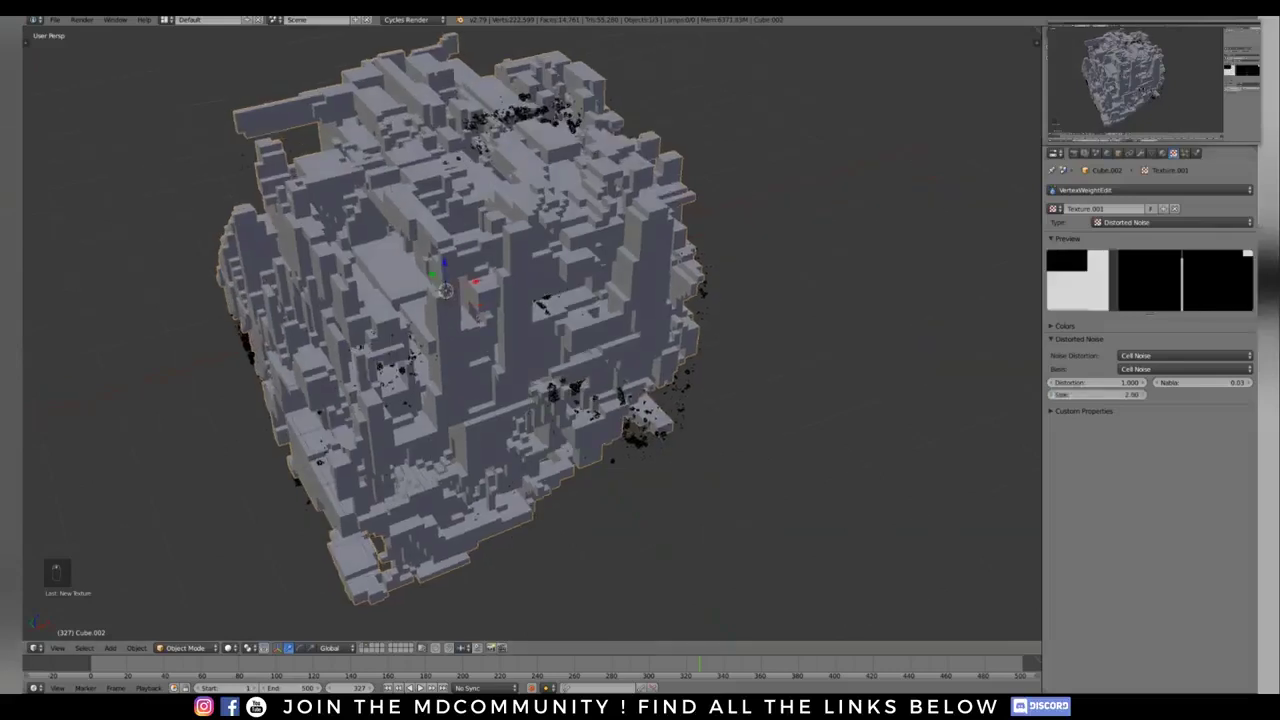
Step: Add a Mask modifier to the cube and assign the mask vertex group to it
{"action": "left_click", "coordinate": [1140, 153]}
{"action": "left_click", "coordinate": [1055, 261]}
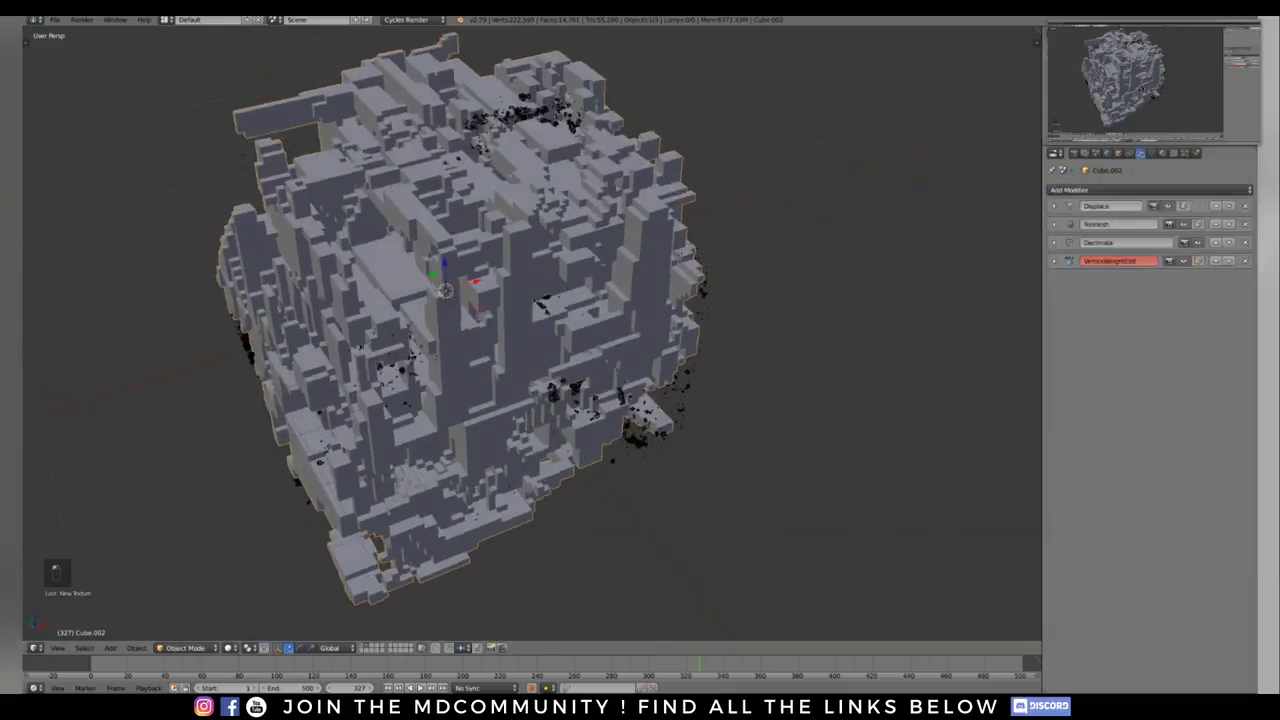
{"action": "left_click", "coordinate": [1120, 190]}
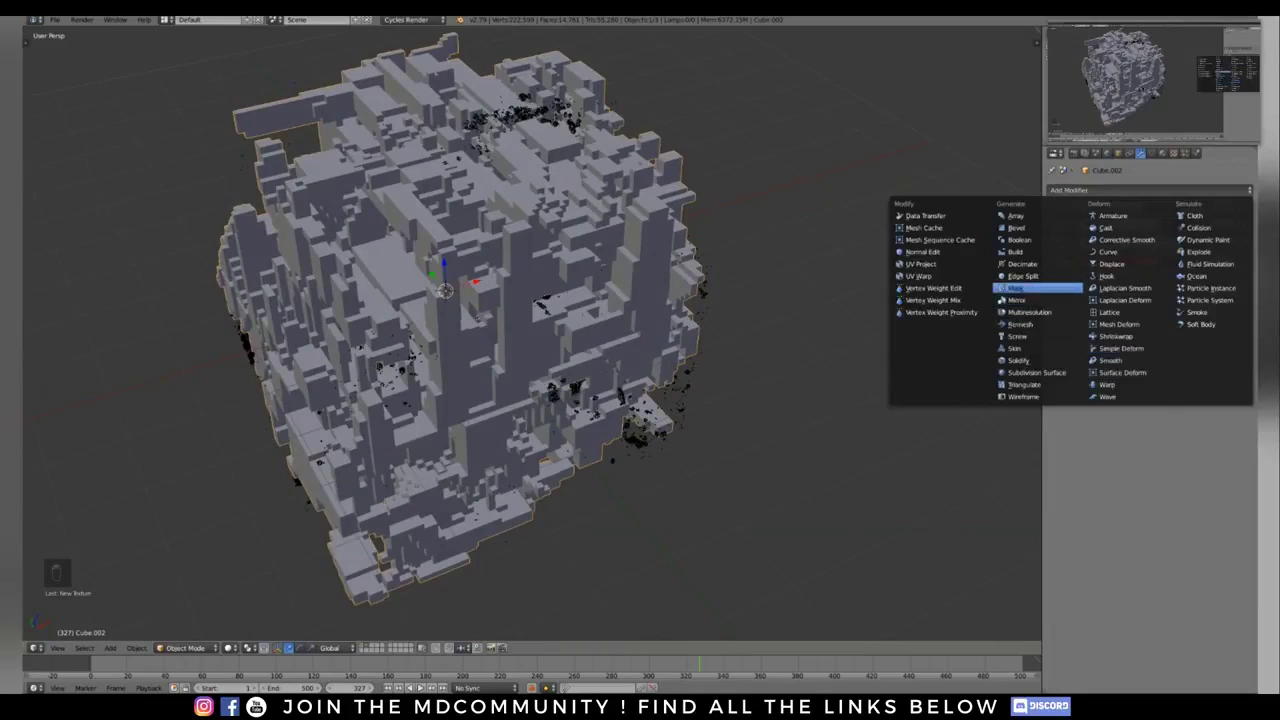
{"action": "left_click", "coordinate": [1015, 288]}
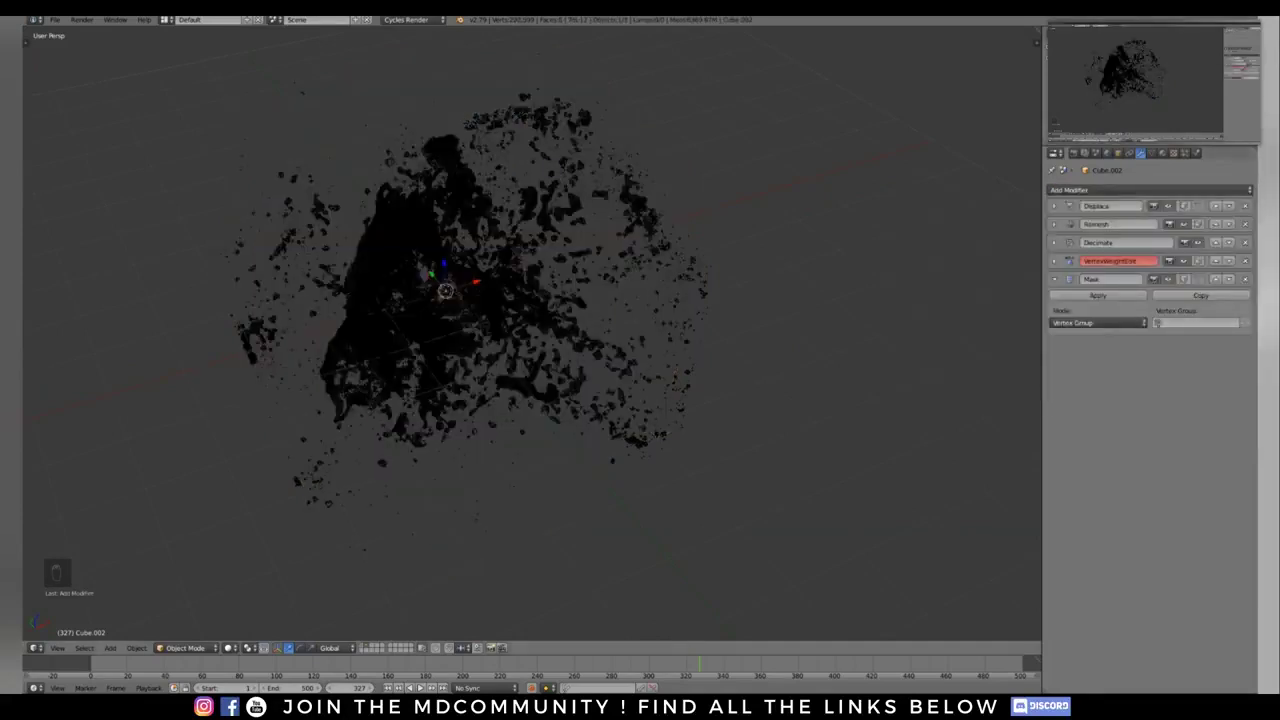
{"action": "middle_click_drag", "start_coordinate": [560, 310], "coordinate": [567, 342], "text": "shift"}
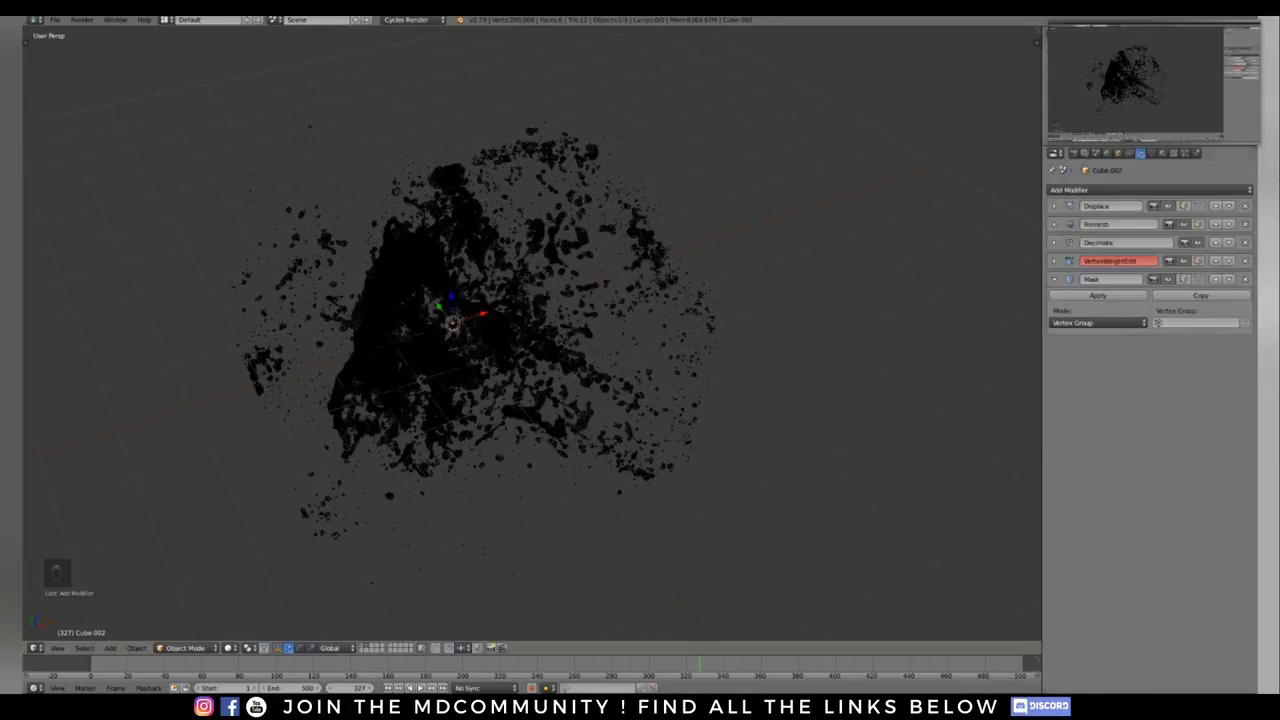
{"action": "middle_click_drag", "start_coordinate": [567, 342], "coordinate": [588, 336], "text": "shift"}
{"action": "scroll", "coordinate": [652, 318], "scroll_direction": "up", "scroll_amount": 1}
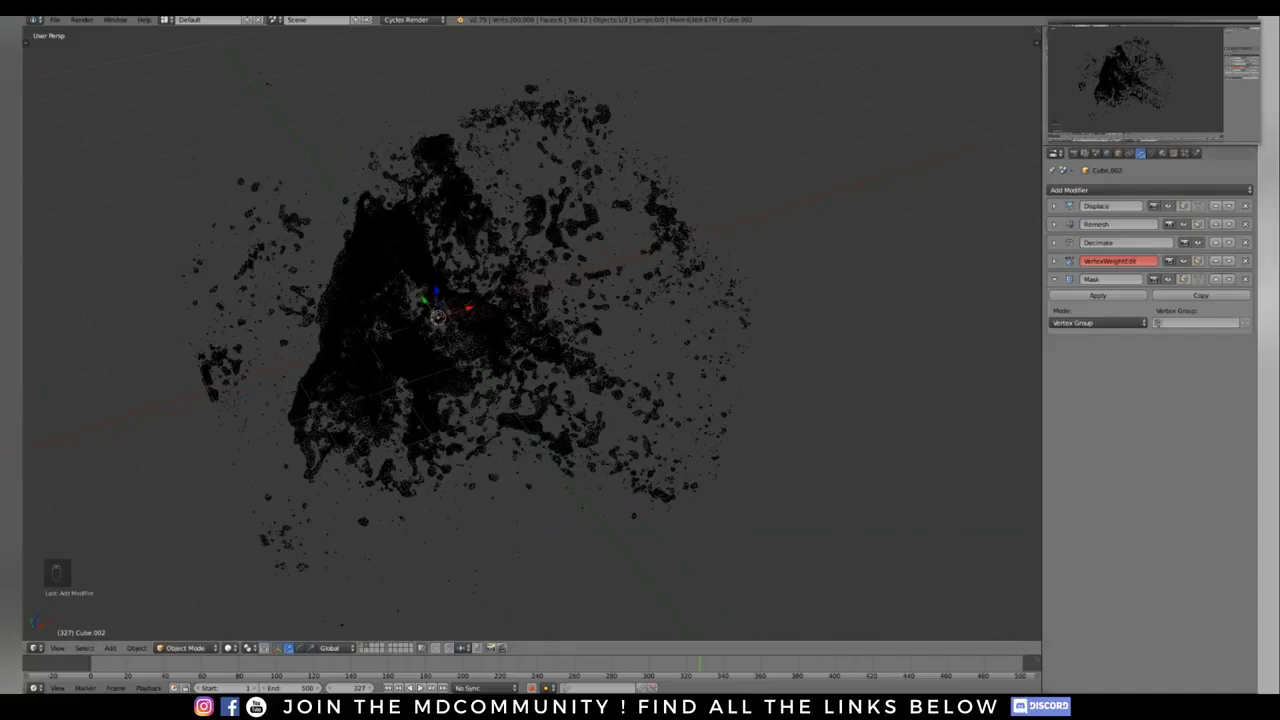
{"action": "middle_click_drag", "start_coordinate": [560, 330], "coordinate": [552, 338], "text": "shift"}
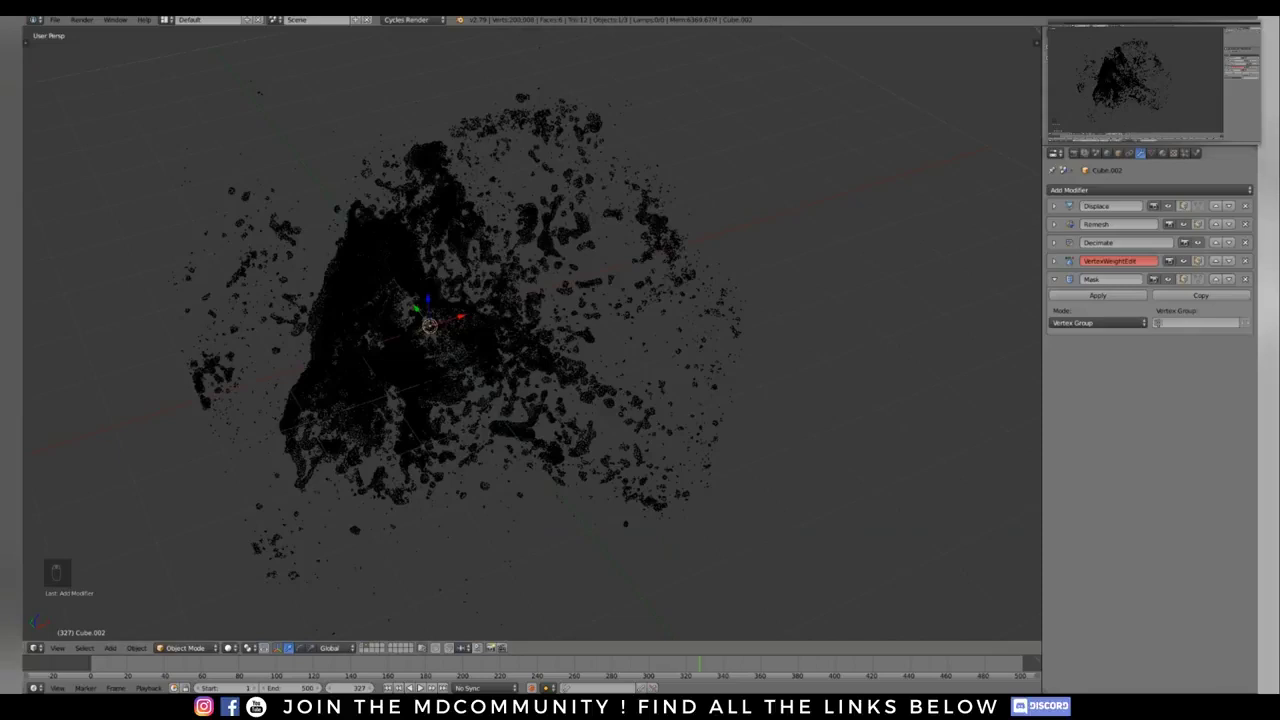
{"action": "left_click", "coordinate": [1197, 323]}
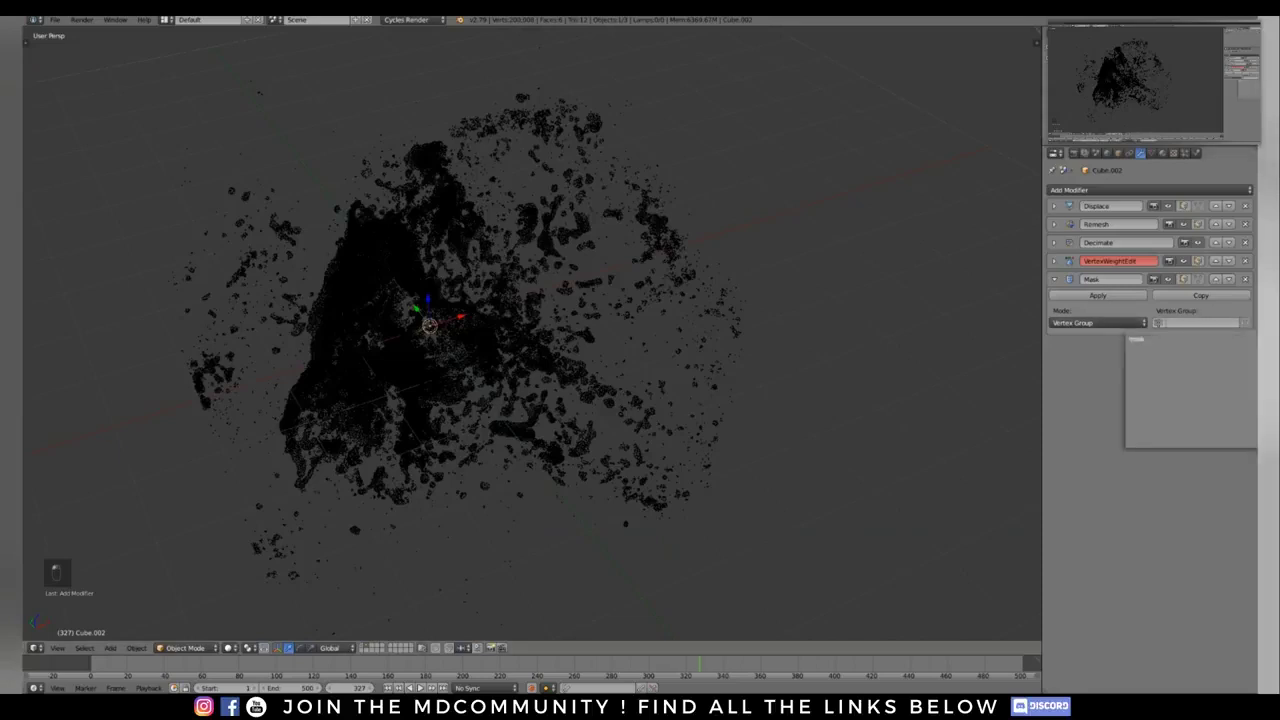
{"action": "left_click", "coordinate": [1140, 339]}
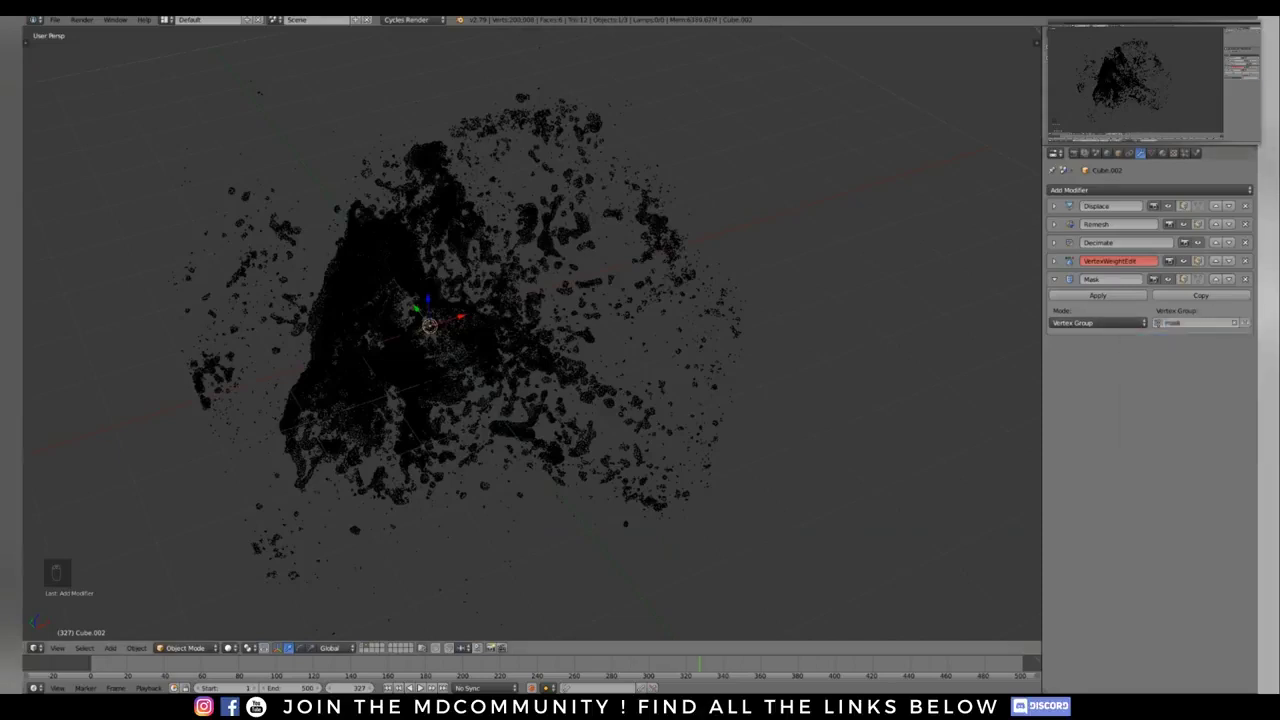
{"action": "middle_click_drag", "start_coordinate": [600, 350], "coordinate": [634, 366]}
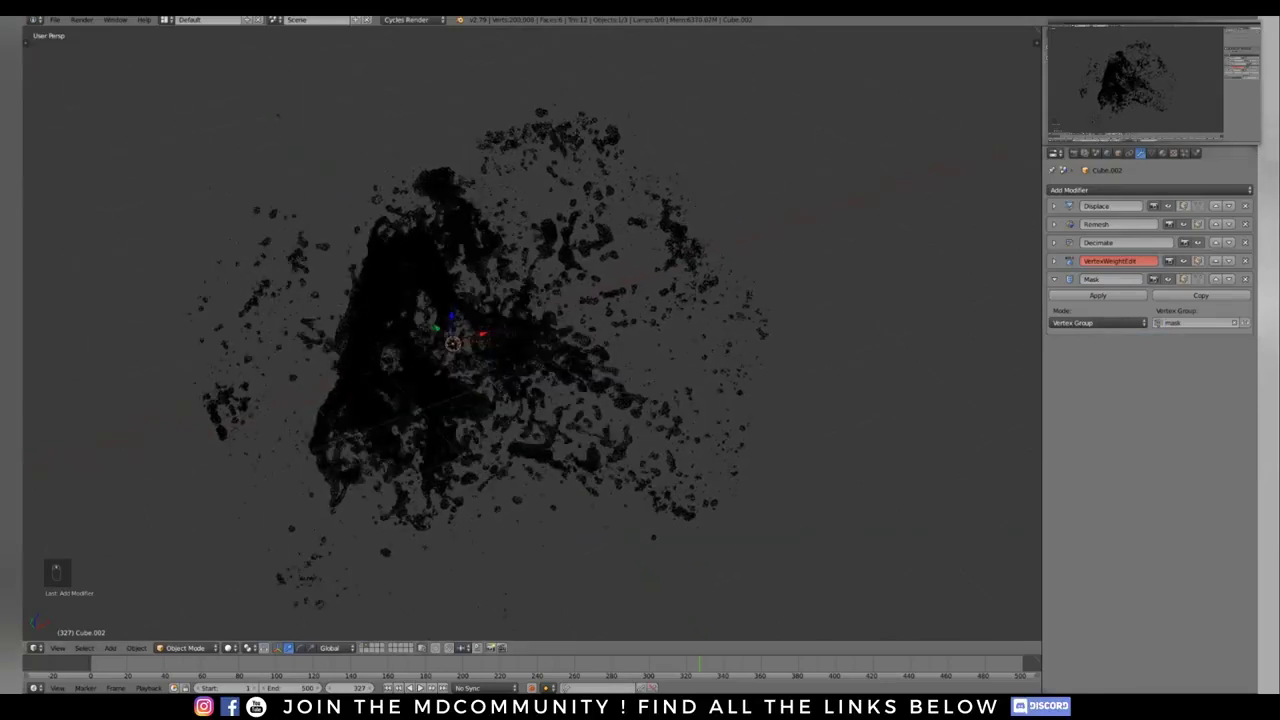
Step: Assign the mask vertex group to the Vertex Weight Edit modifier and collapse its settings
{"action": "left_click", "coordinate": [1055, 261]}
{"action": "left_click", "coordinate": [1090, 304]}
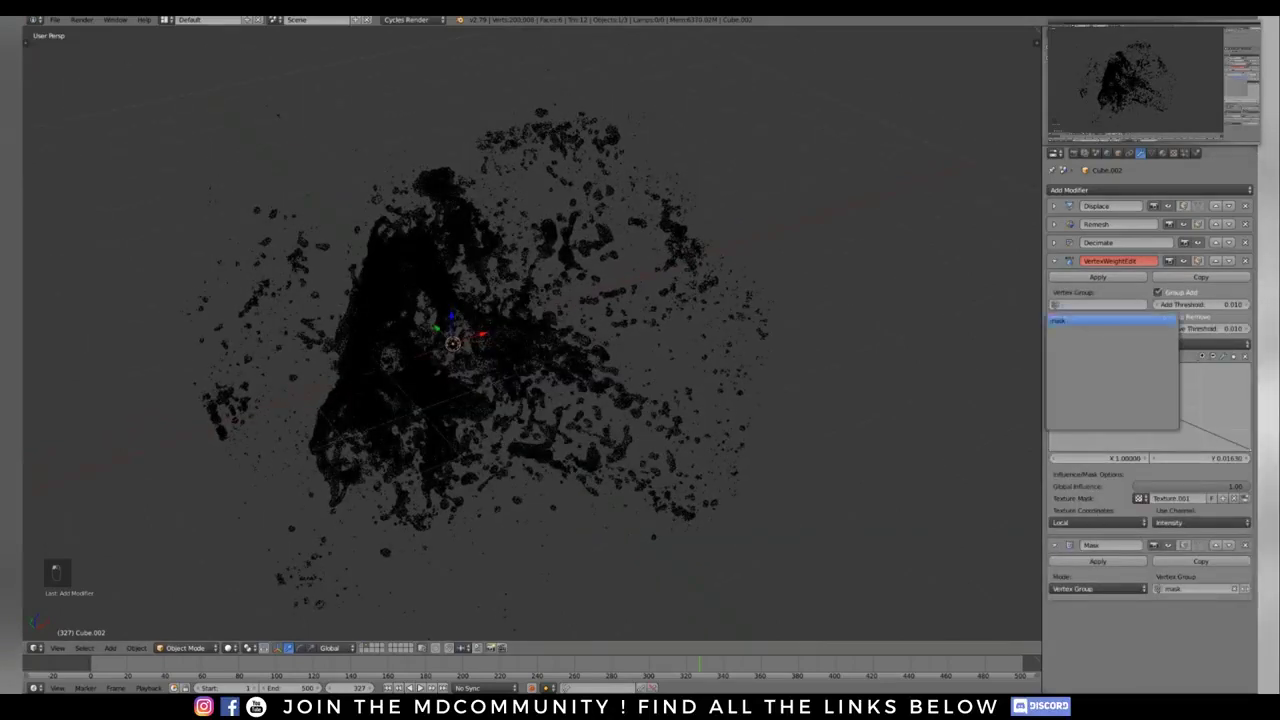
{"action": "left_click", "coordinate": [1085, 321]}
{"action": "left_click", "coordinate": [1055, 261]}
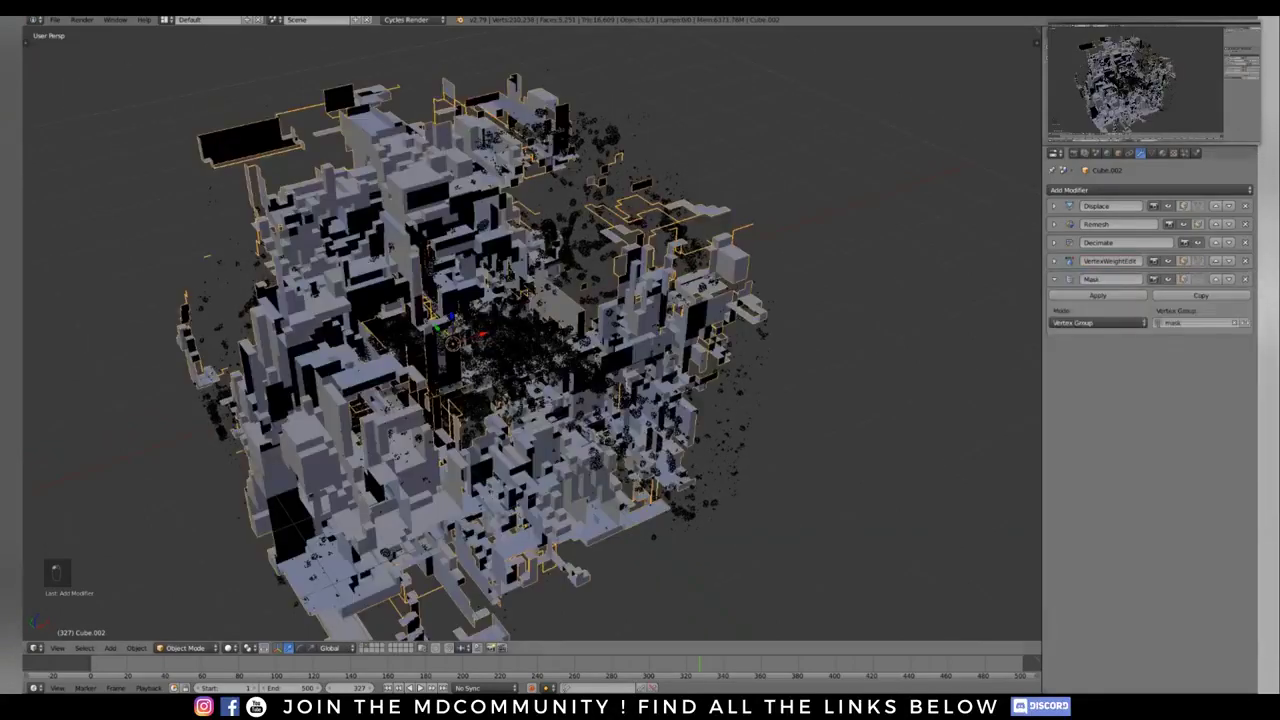
{"action": "middle_click_drag", "start_coordinate": [600, 350], "coordinate": [600, 395]}
Step: Set the distorted noise size of the Vertex Weight Edit texture to 1.5 and inspect the masked mesh
{"action": "left_click", "coordinate": [1173, 153]}
{"action": "middle_click_drag", "start_coordinate": [850, 330], "coordinate": [802, 328], "text": "shift"}
{"action": "left_click", "coordinate": [1096, 395]}
{"action": "key", "text": "BackSpace"}
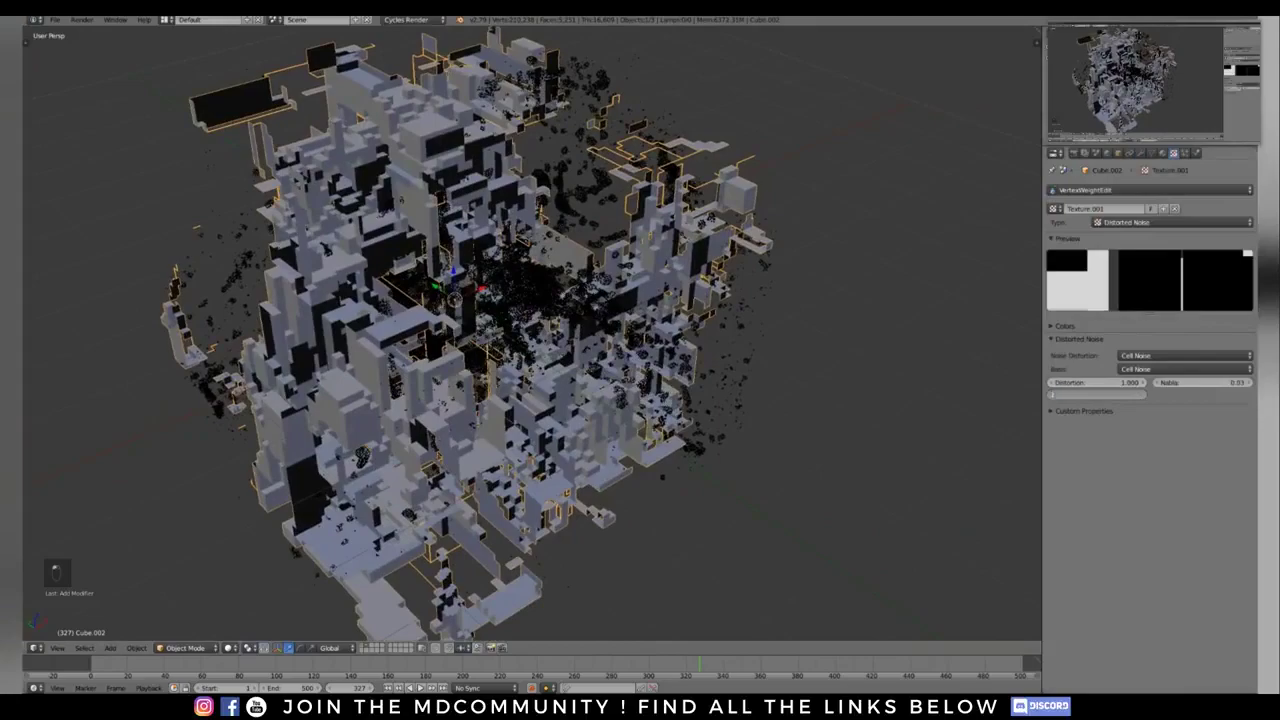
{"action": "type", "text": "1.5"}
{"action": "key", "text": "Return"}
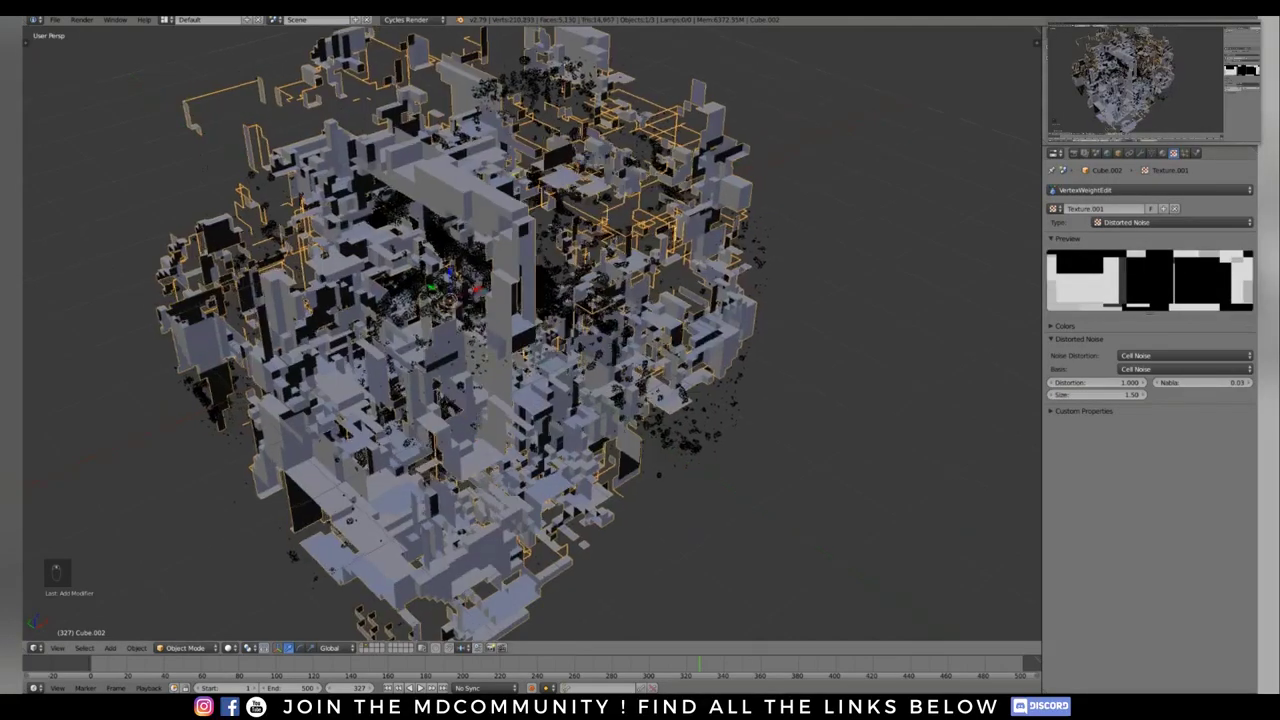
{"action": "middle_click_drag", "start_coordinate": [620, 380], "coordinate": [740, 360]}
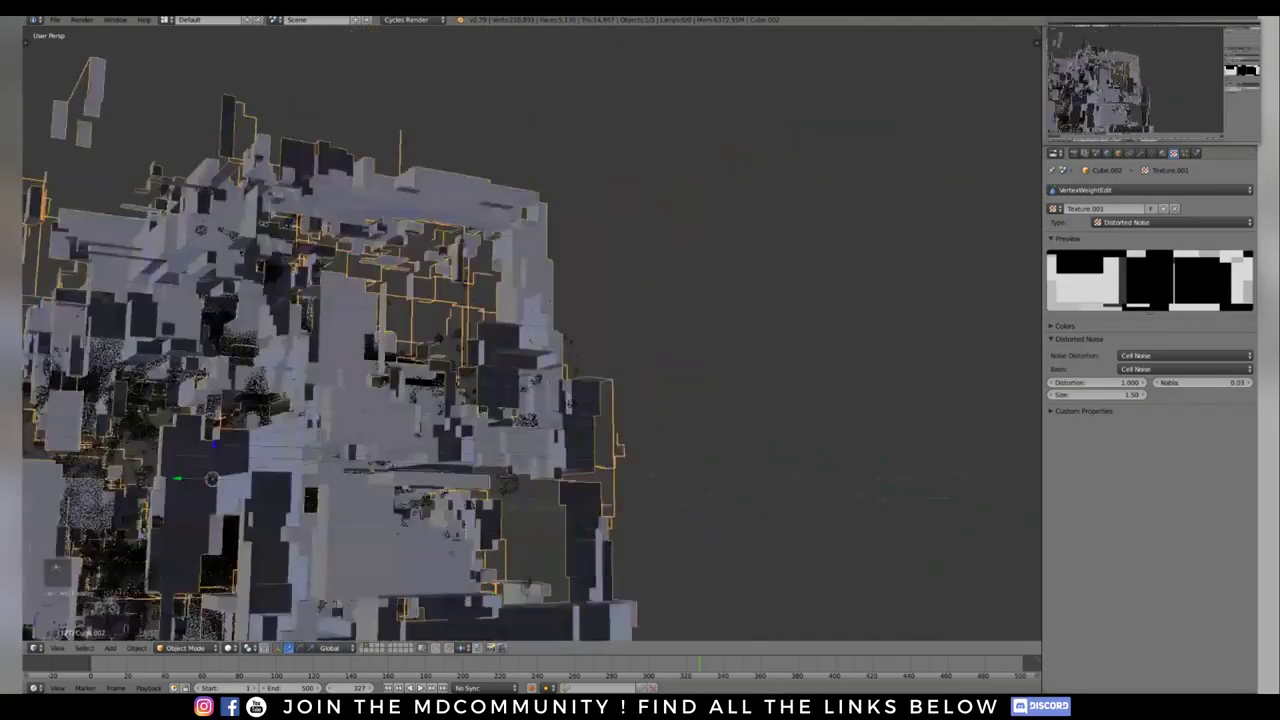
{"action": "middle_click_drag", "start_coordinate": [640, 340], "coordinate": [534, 410]}
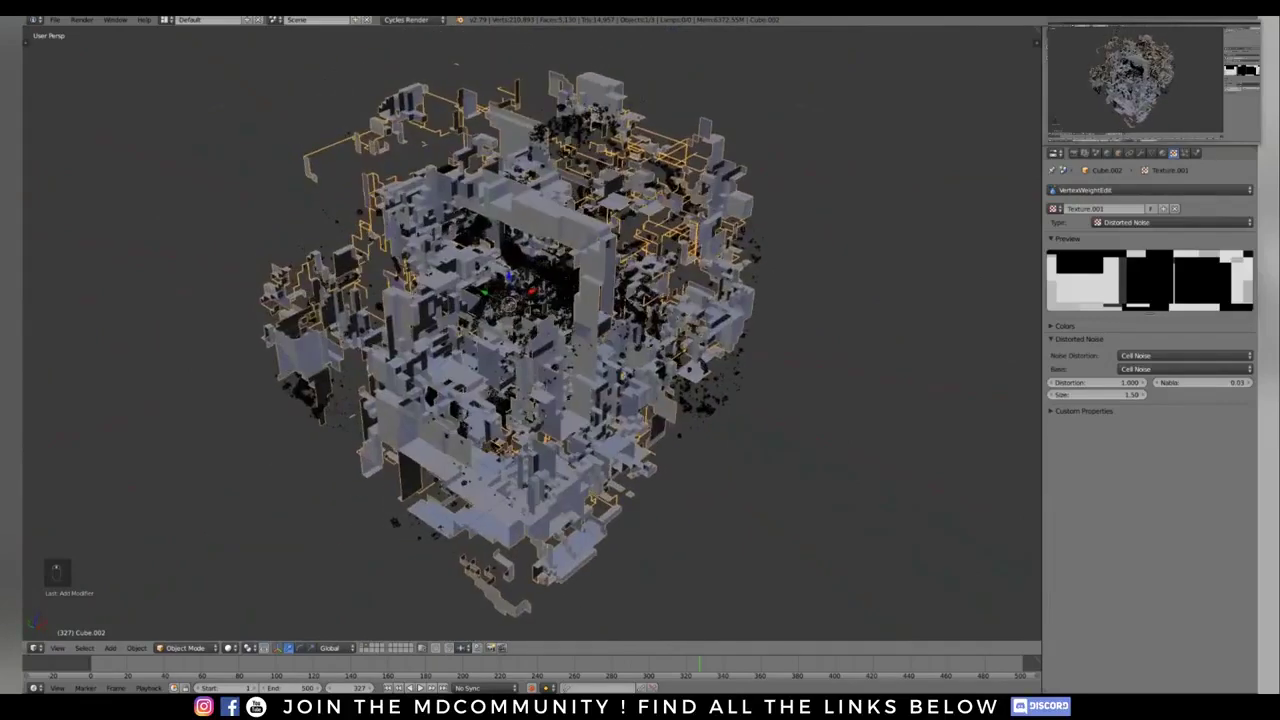
Step: Deselect all objects and add a Wireframe modifier to the masked cube
{"action": "key", "text": "a"}
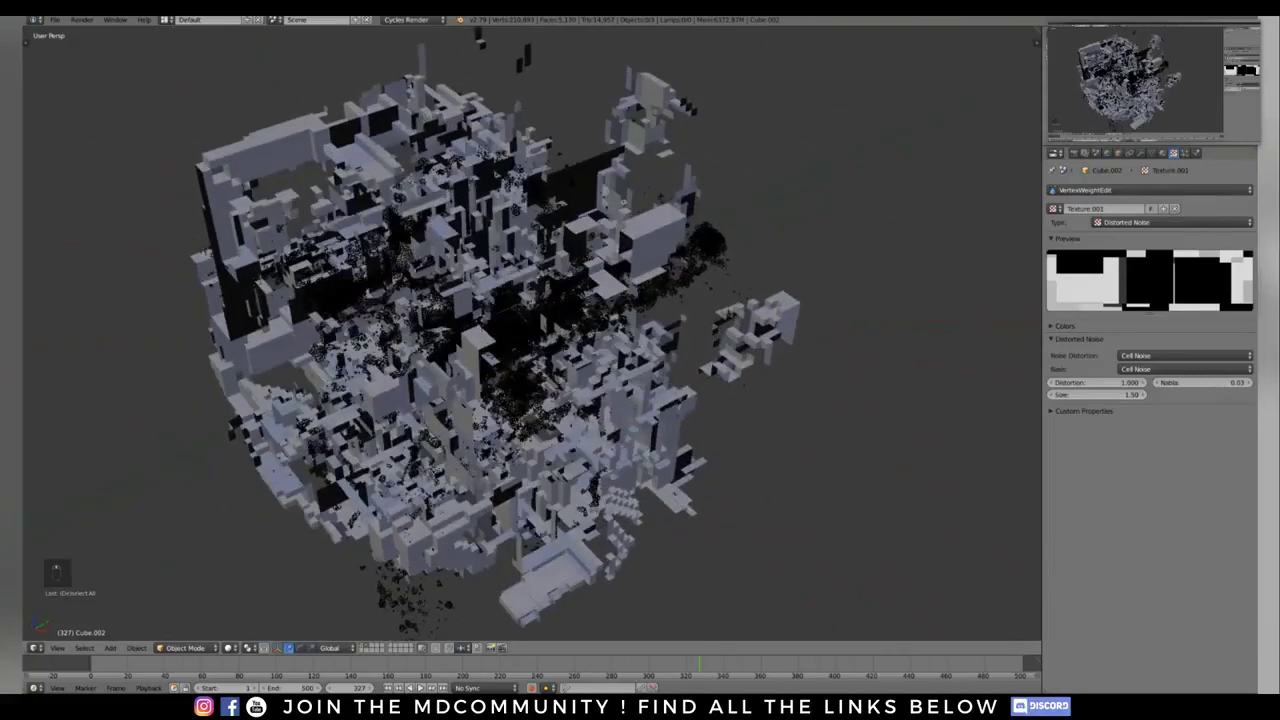
{"action": "left_click", "coordinate": [1141, 153]}
{"action": "left_click", "coordinate": [1150, 190]}
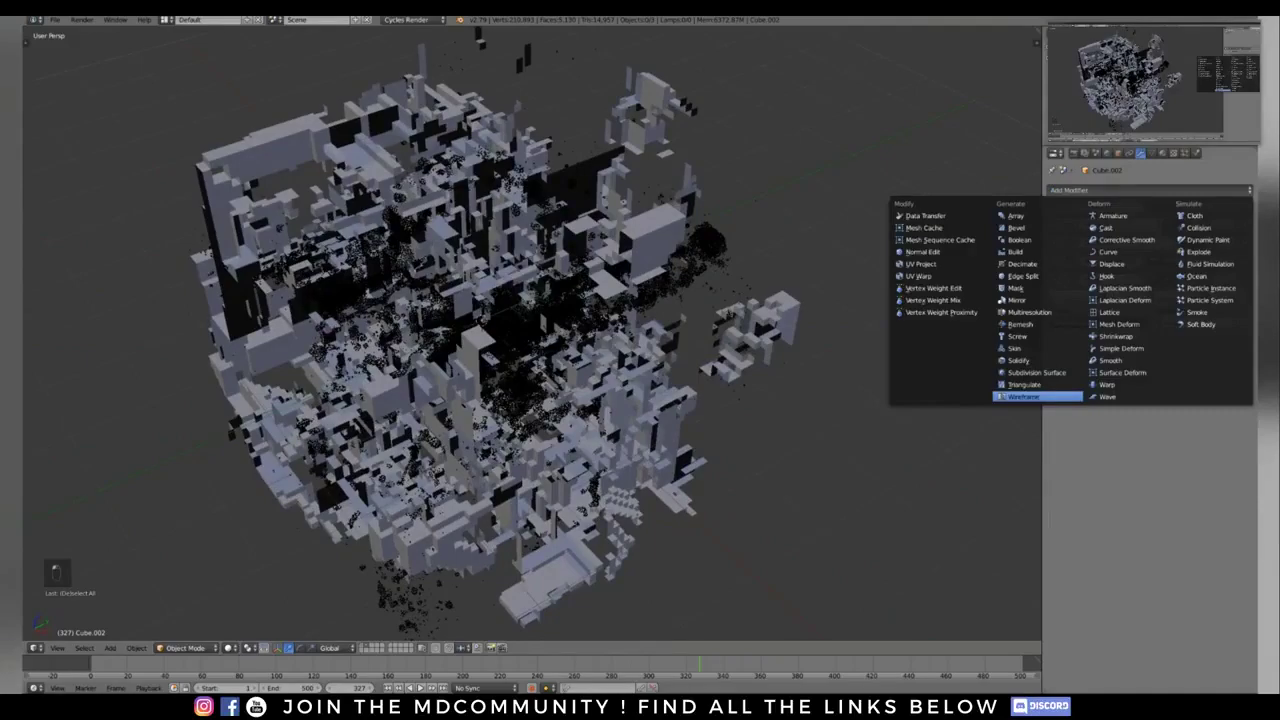
{"action": "left_click", "coordinate": [1023, 397]}
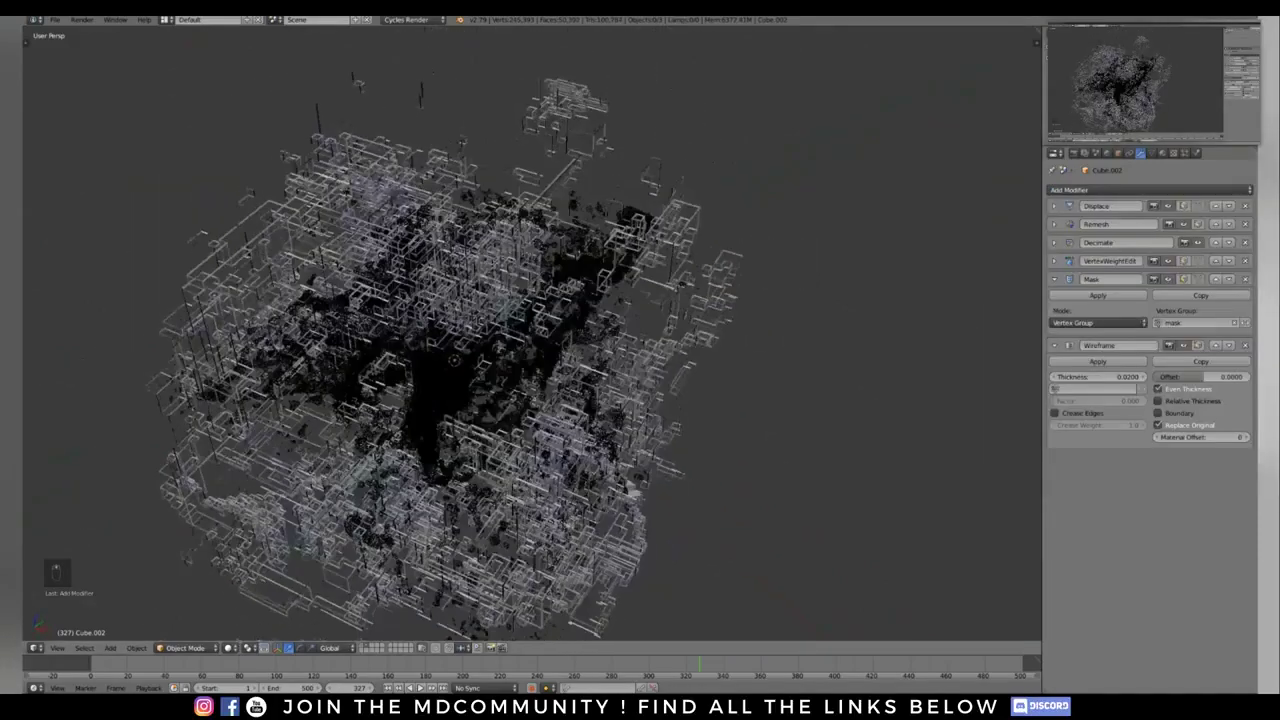
{"action": "middle_click_drag", "start_coordinate": [600, 400], "coordinate": [390, 210]}
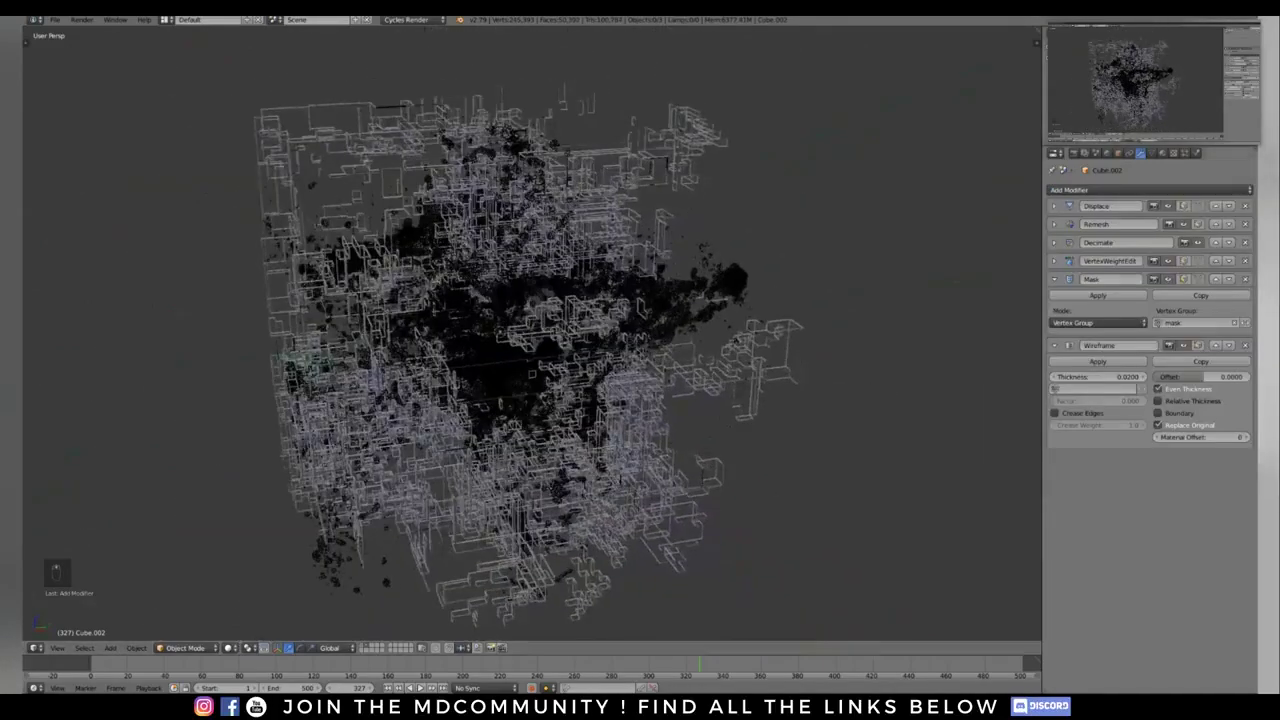
Step: Set the contrast of the Vertex Weight Edit texture to 2 in its color adjustments
{"action": "left_click", "coordinate": [1173, 153]}
{"action": "middle_click_drag", "start_coordinate": [640, 380], "coordinate": [520, 340]}
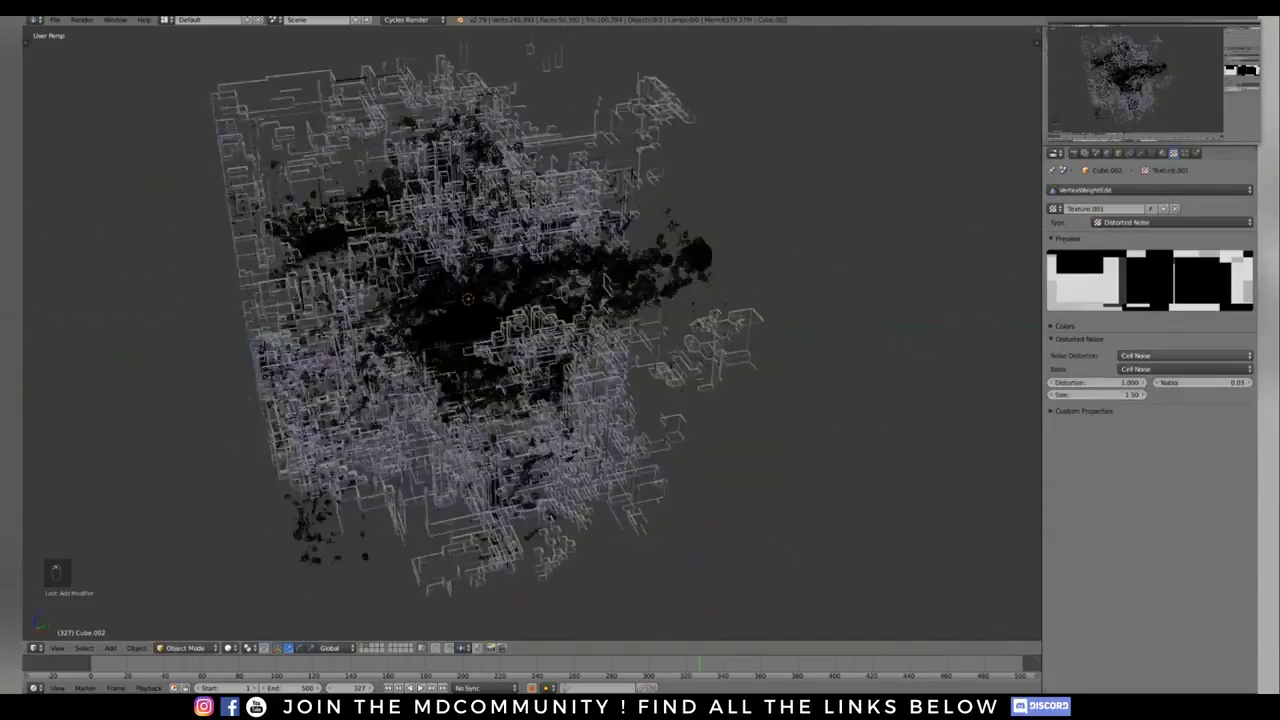
{"action": "left_click", "coordinate": [1066, 326]}
{"action": "left_click", "coordinate": [1203, 380]}
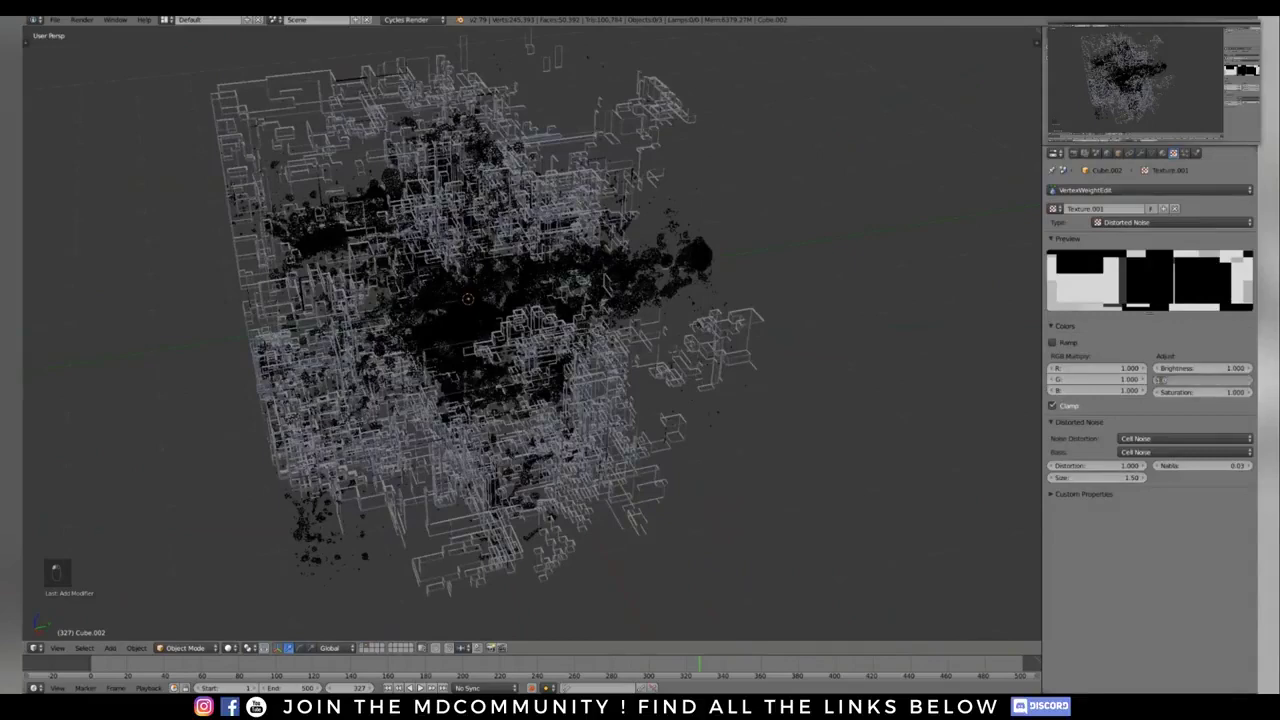
{"action": "key", "text": "BackSpace"}
{"action": "type", "text": "2"}
{"action": "key", "text": "Return"}
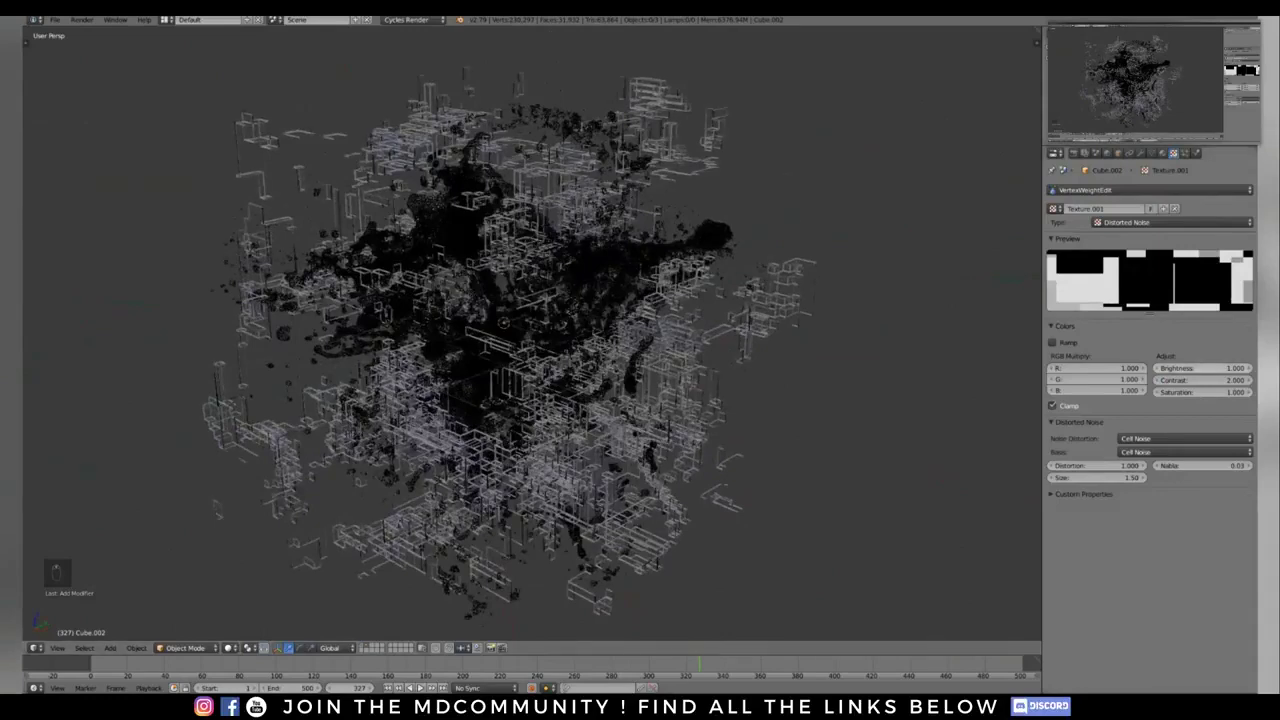
Step: Set the brightness of the Vertex Weight Edit texture to 0.75 and inspect the masked structure
{"action": "left_click", "coordinate": [1203, 368]}
{"action": "key", "text": "BackSpace"}
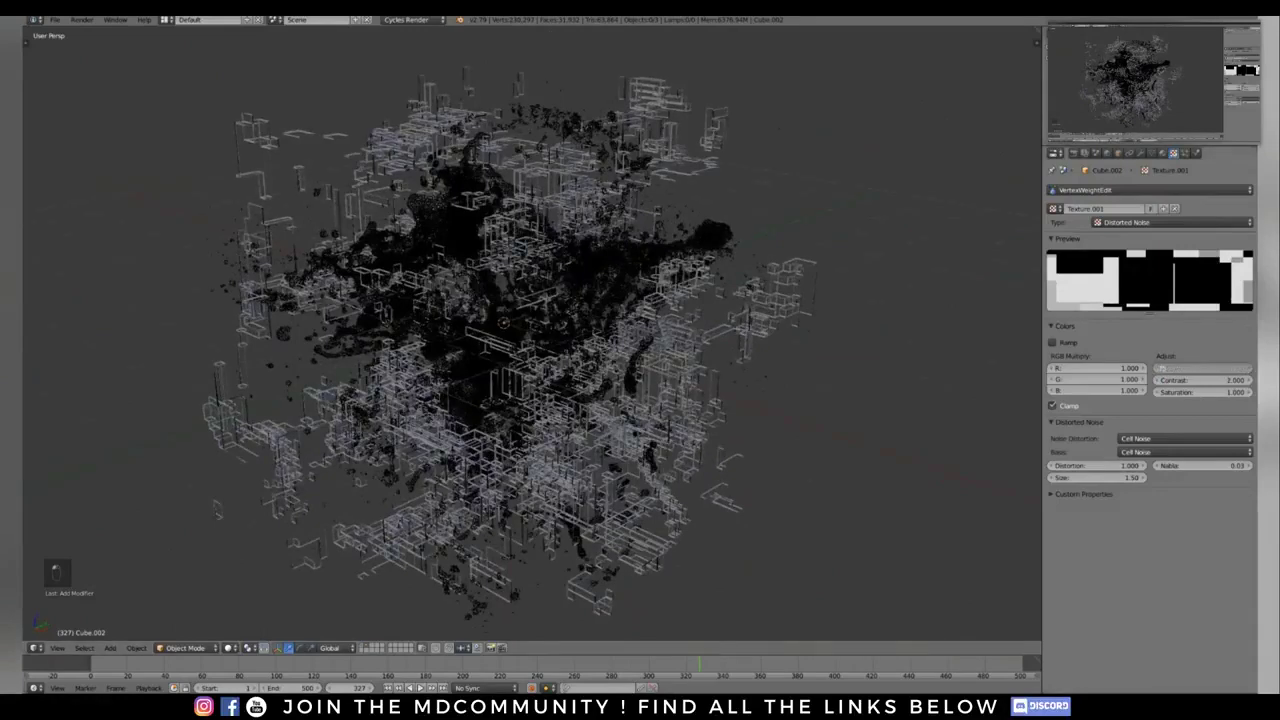
{"action": "type", "text": "0.75"}
{"action": "key", "text": "Return"}
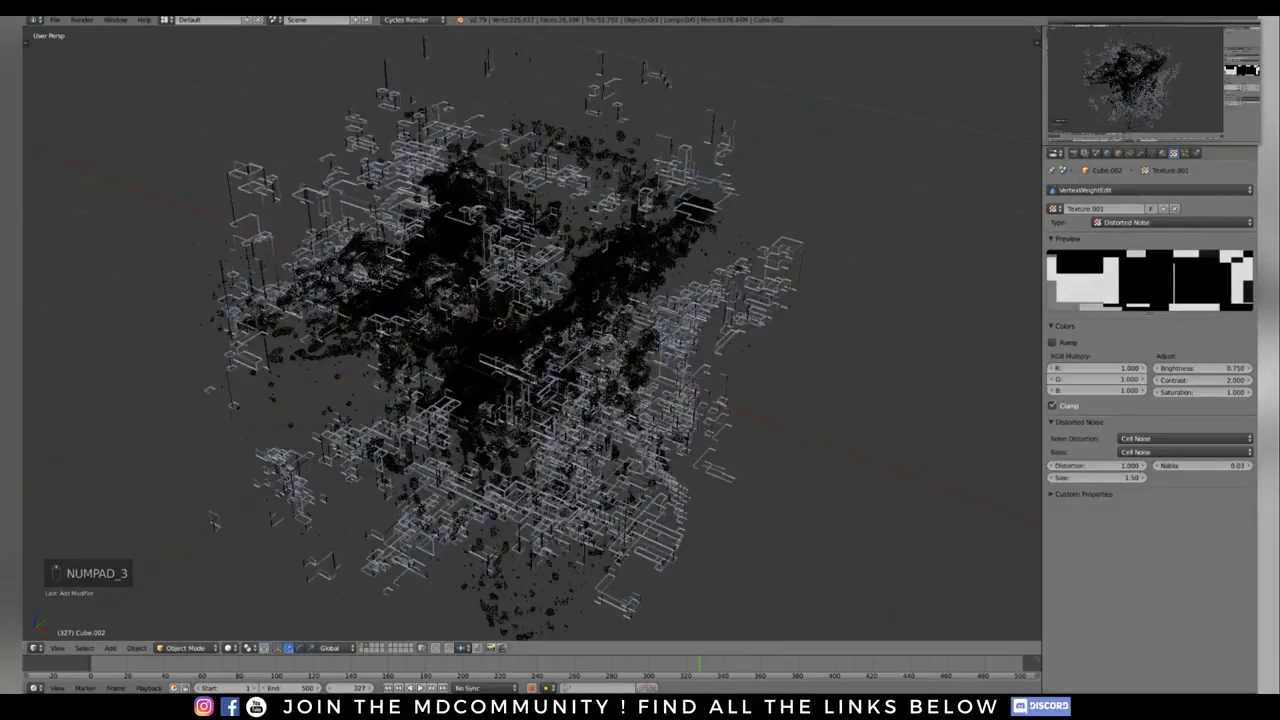
{"action": "middle_click_drag", "start_coordinate": [530, 320], "coordinate": [590, 420]}
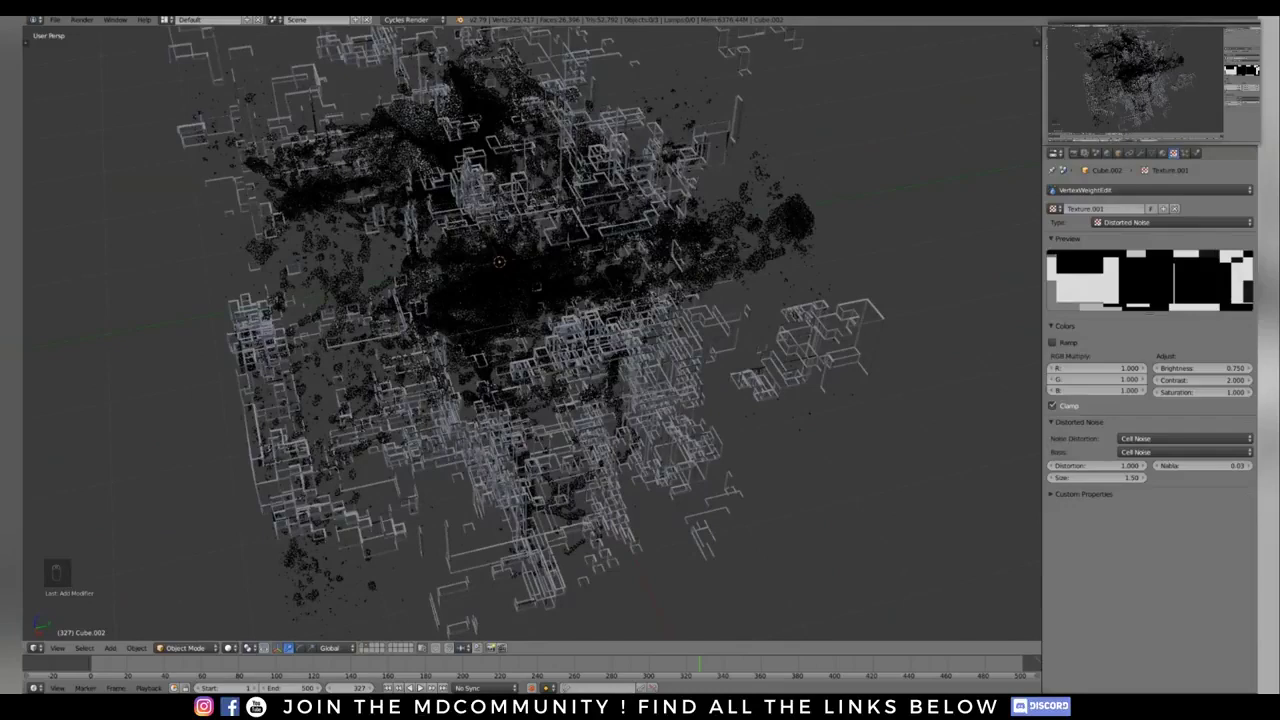
Step: Turn off Even Thickness and turn on Boundary in the cube's Wireframe modifier, deselect everything, and collapse the Mask settings
{"action": "left_click", "coordinate": [1074, 153]}
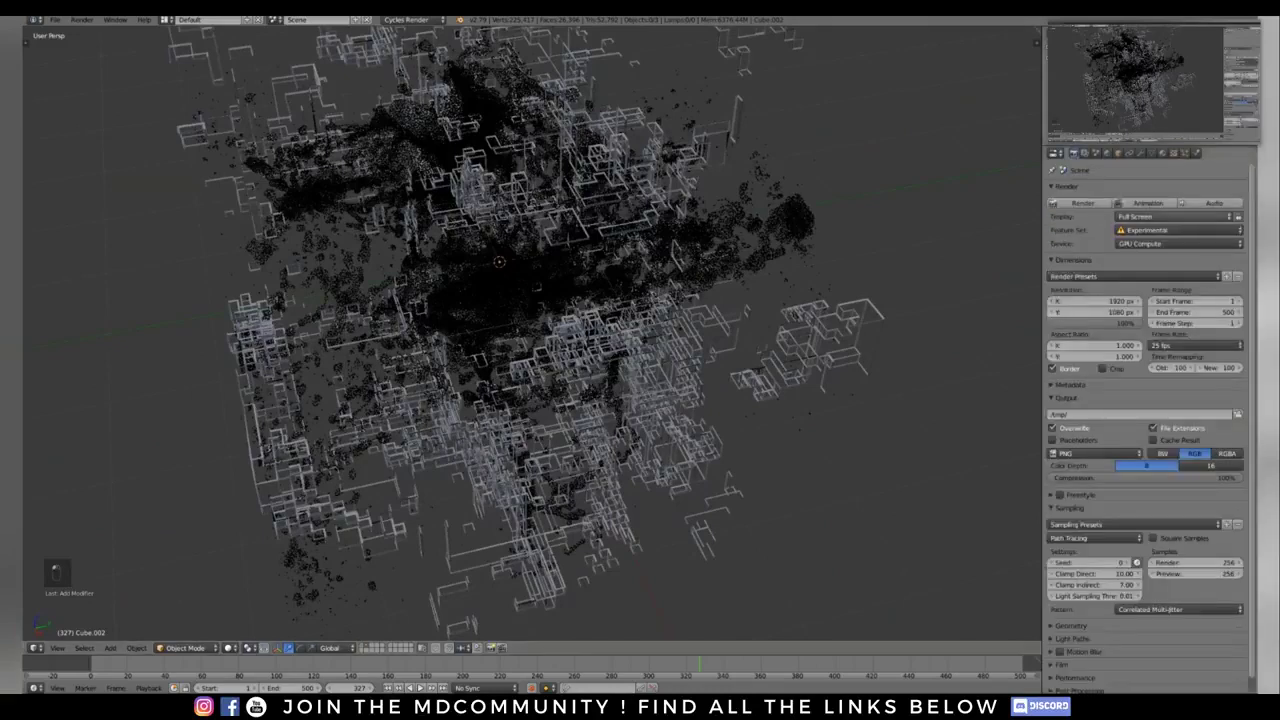
{"action": "left_click", "coordinate": [1085, 153]}
{"action": "left_click", "coordinate": [1095, 153]}
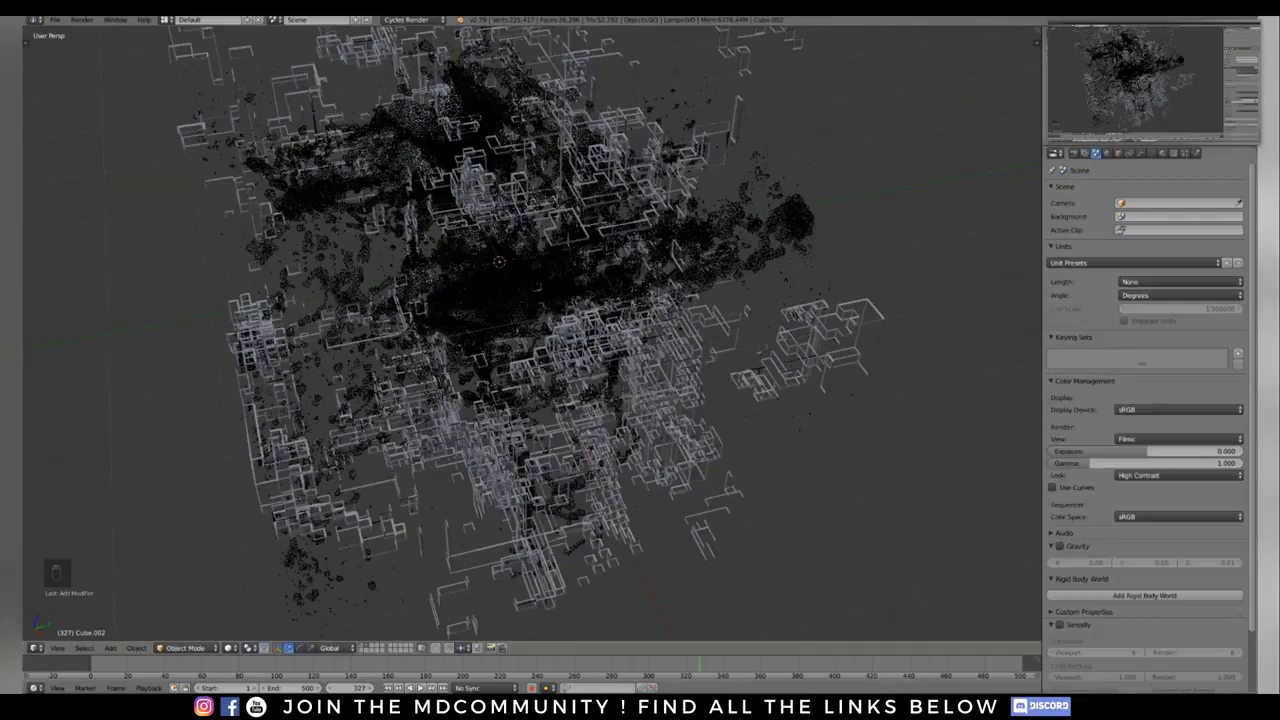
{"action": "right_click", "coordinate": [640, 350]}
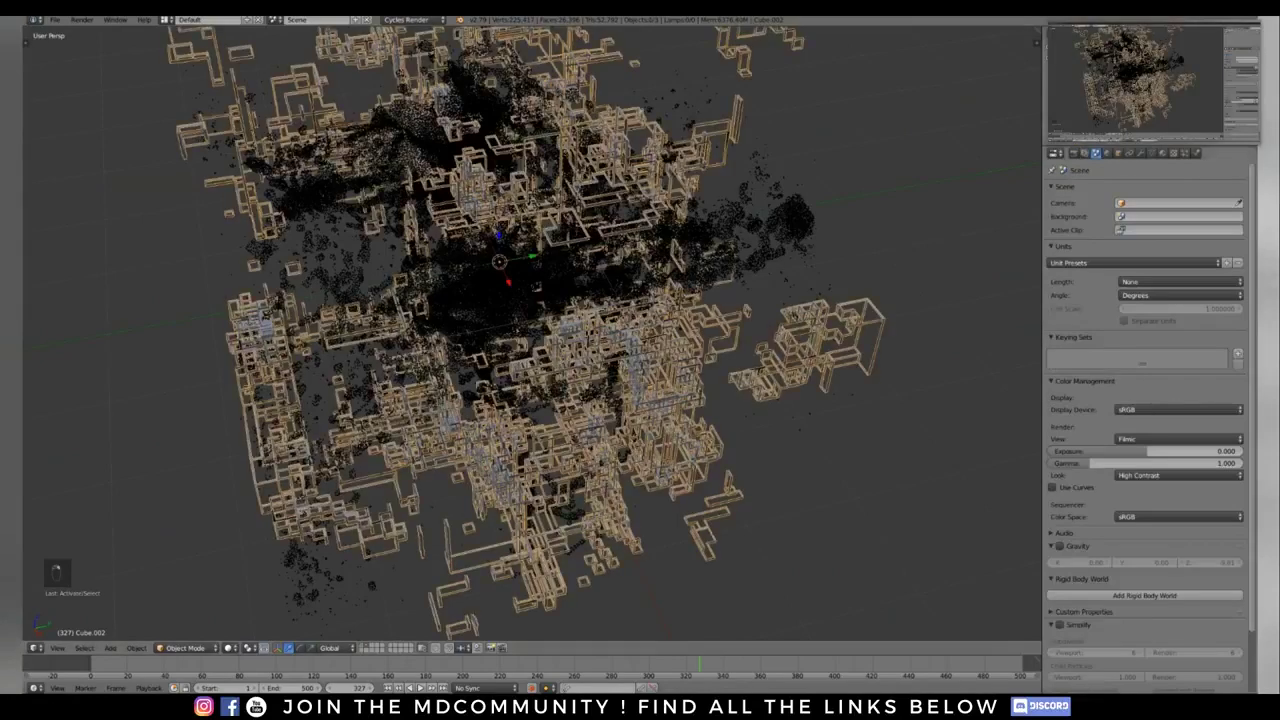
{"action": "left_click", "coordinate": [1140, 153]}
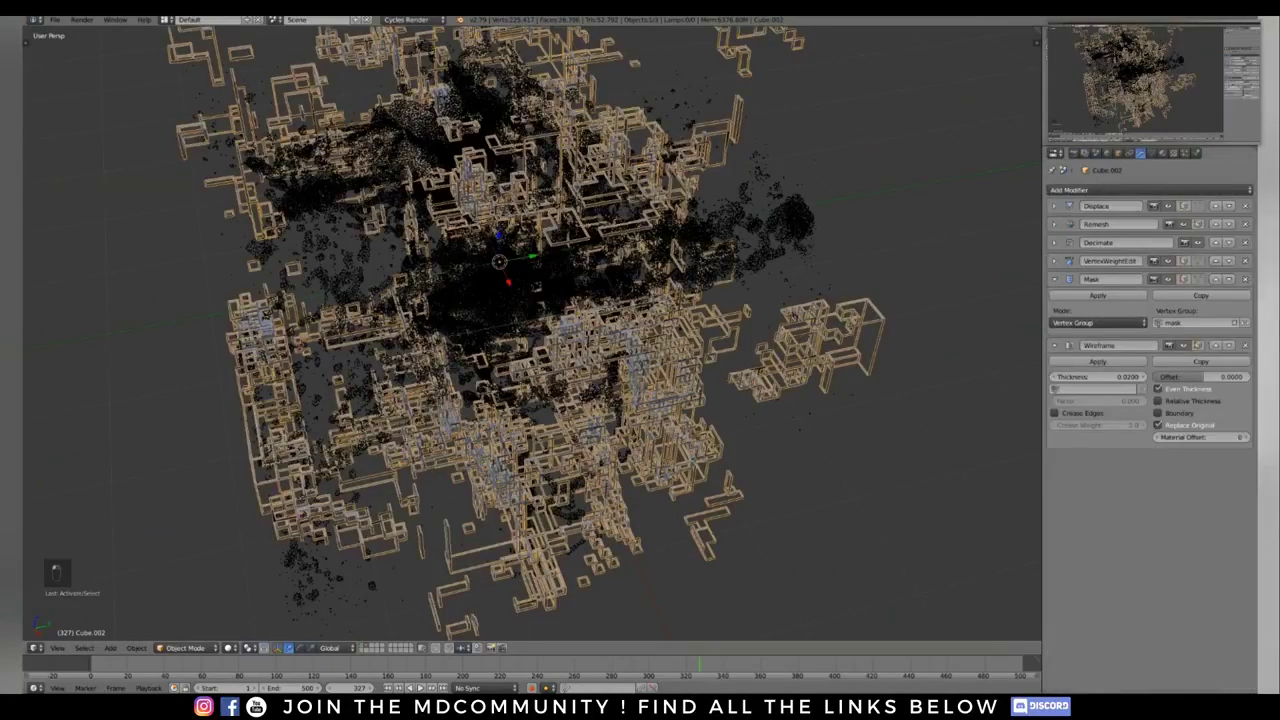
{"action": "left_click", "coordinate": [1158, 388]}
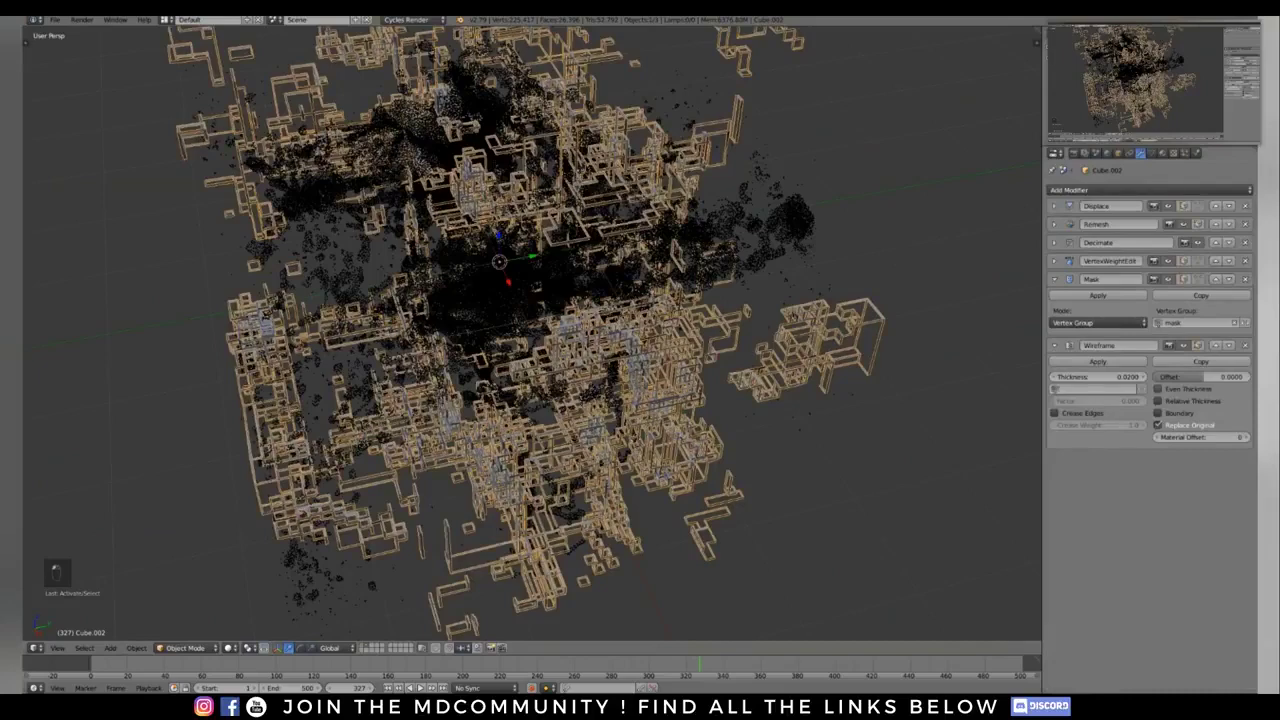
{"action": "key", "text": "a"}
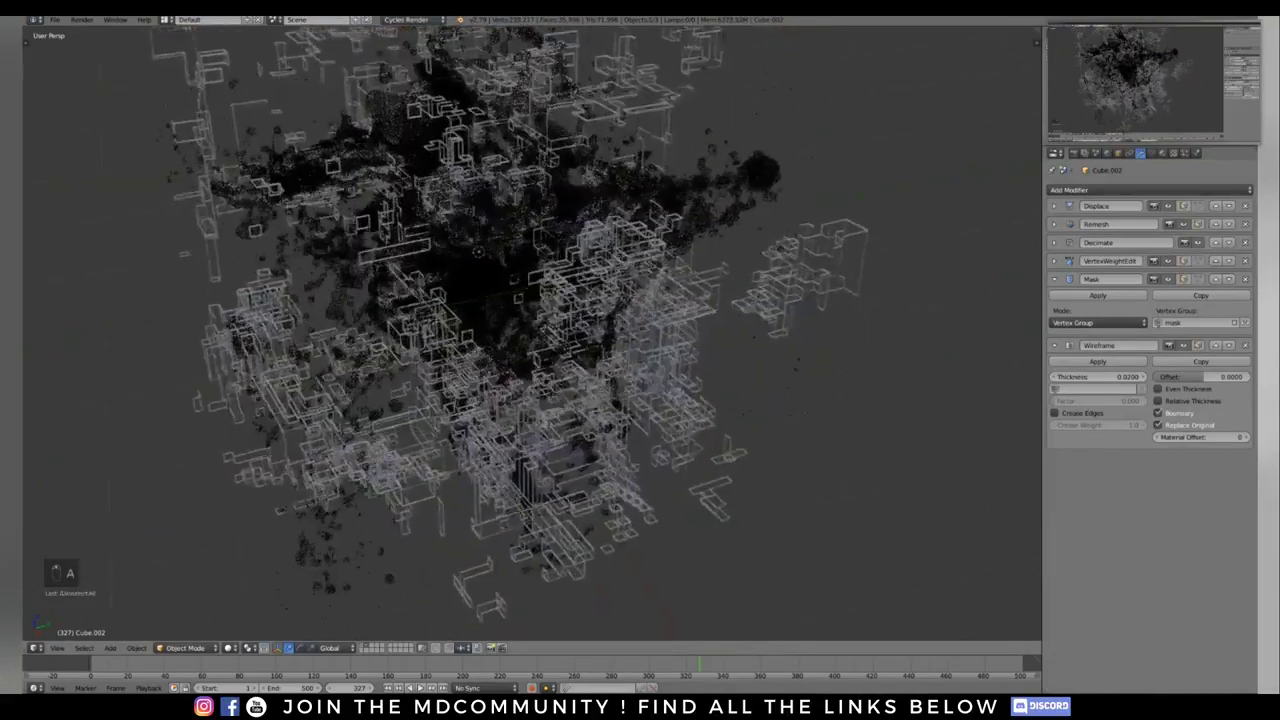
{"action": "middle_click_drag", "start_coordinate": [530, 330], "coordinate": [510, 385]}
{"action": "left_click", "coordinate": [1054, 279]}
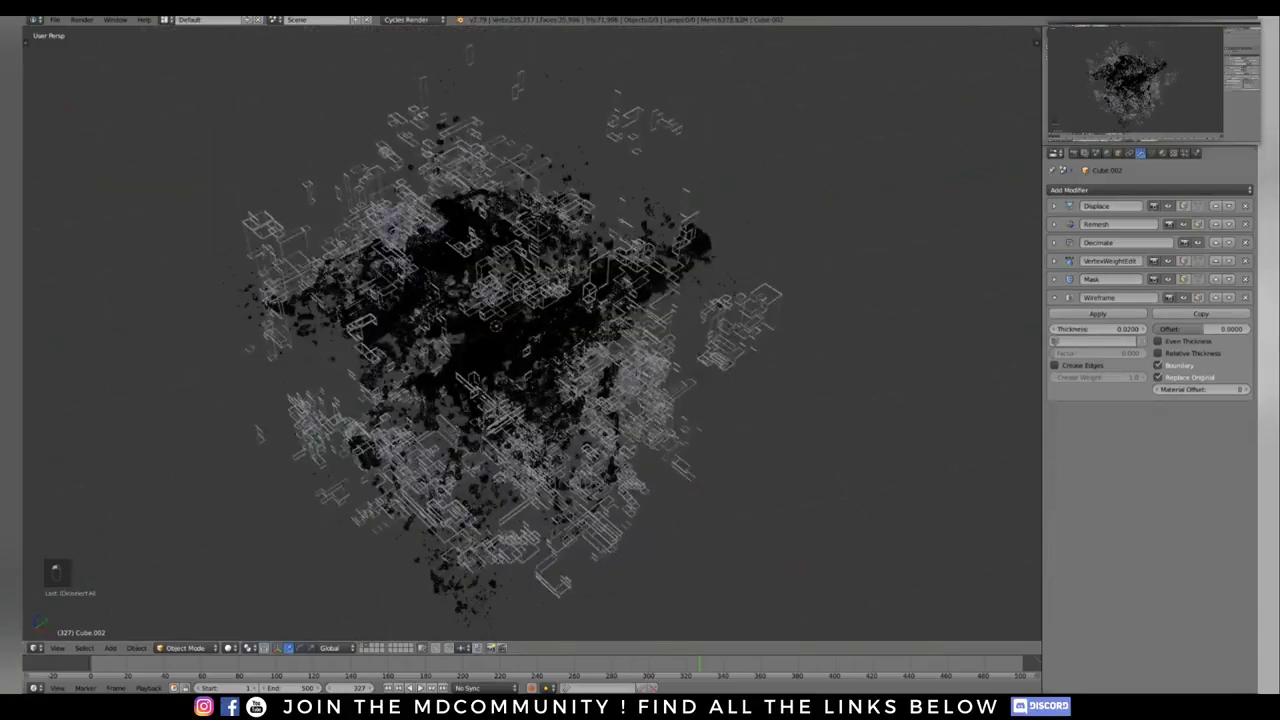
Step: Try an octree depth of 5 in the cube's Remesh modifier
{"action": "scroll", "coordinate": [690, 268], "scroll_direction": "up", "scroll_amount": 3}
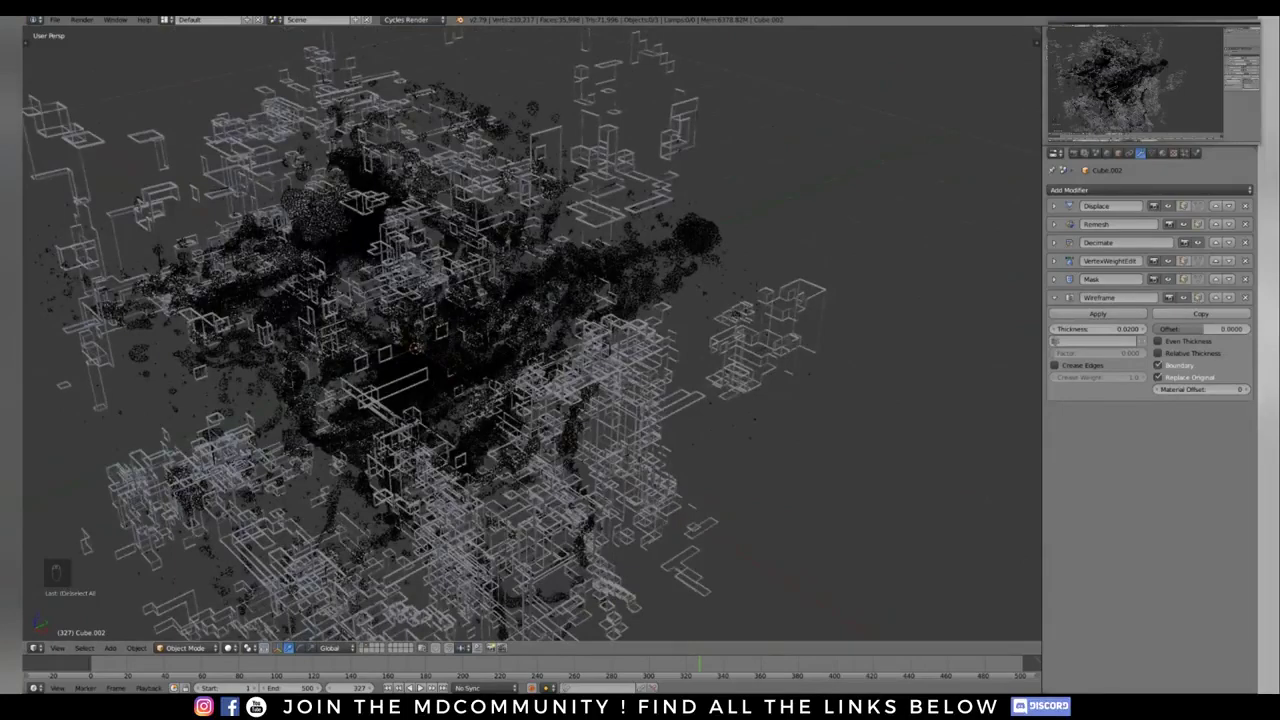
{"action": "left_click", "coordinate": [1054, 224]}
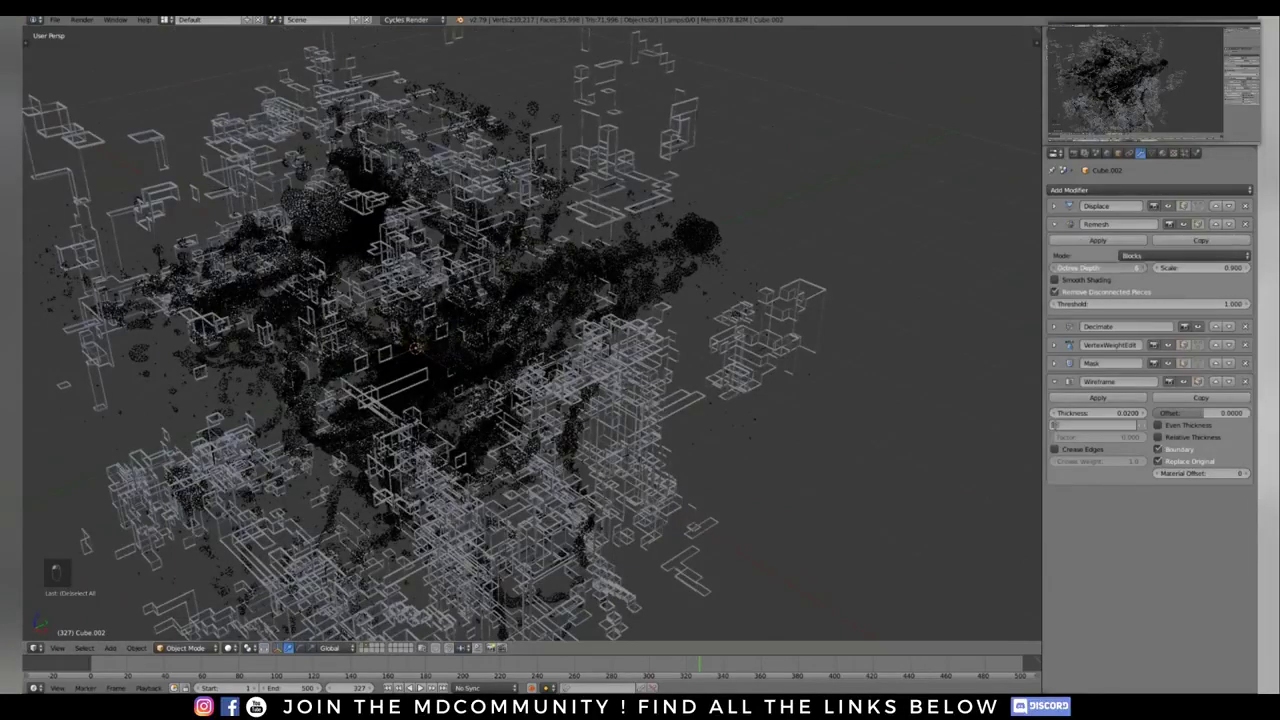
{"action": "left_click", "coordinate": [1055, 268]}
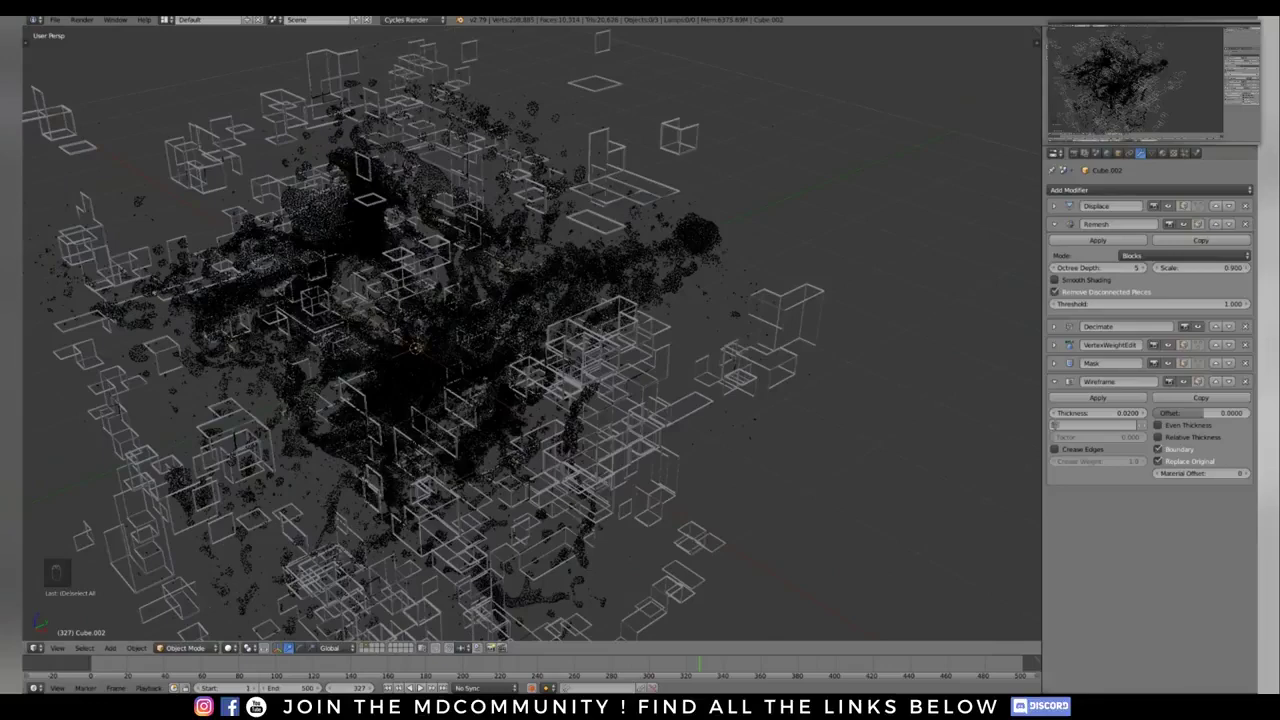
{"action": "scroll", "coordinate": [530, 340], "scroll_direction": "down", "scroll_amount": 1}
{"action": "mouse_move", "coordinate": [530, 340]}
{"action": "middle_mouse_down"}
{"action": "mouse_move", "coordinate": [600, 345]}
{"action": "mouse_move", "coordinate": [640, 280]}
{"action": "mouse_move", "coordinate": [545, 345]}
{"action": "mouse_move", "coordinate": [540, 335]}
{"action": "middle_mouse_up"}
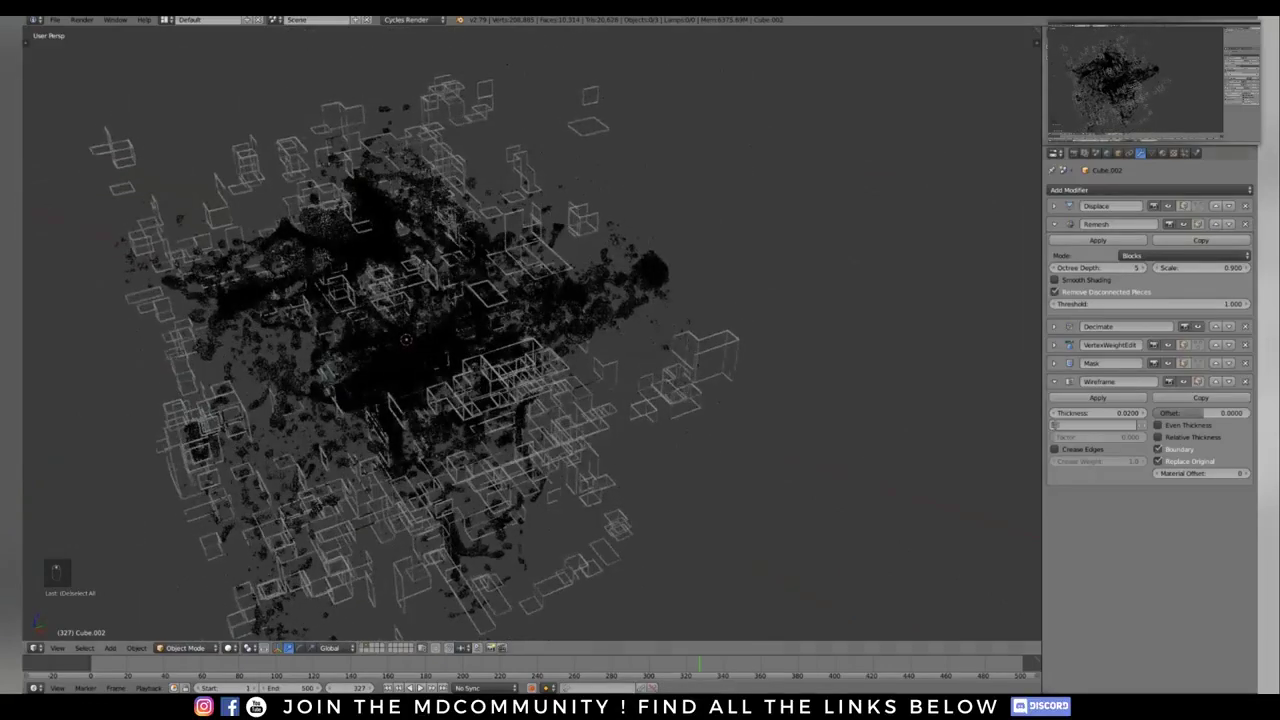
Step: Set the Wireframe thickness to 0.01 and the Remesh octree depth to 6
{"action": "left_click", "coordinate": [1100, 413]}
{"action": "type", "text": "0.01"}
{"action": "key", "text": "Return"}
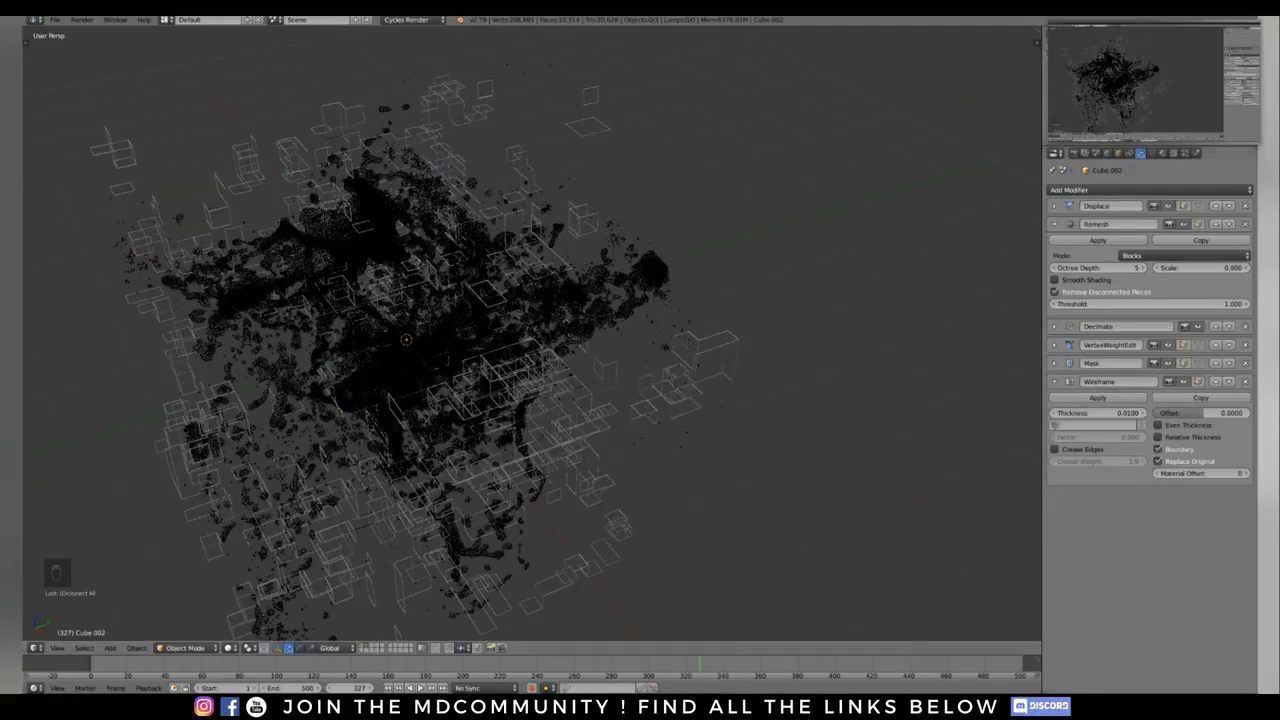
{"action": "left_click", "coordinate": [1140, 268]}
{"action": "middle_click_drag", "start_coordinate": [530, 345], "coordinate": [535, 300]}
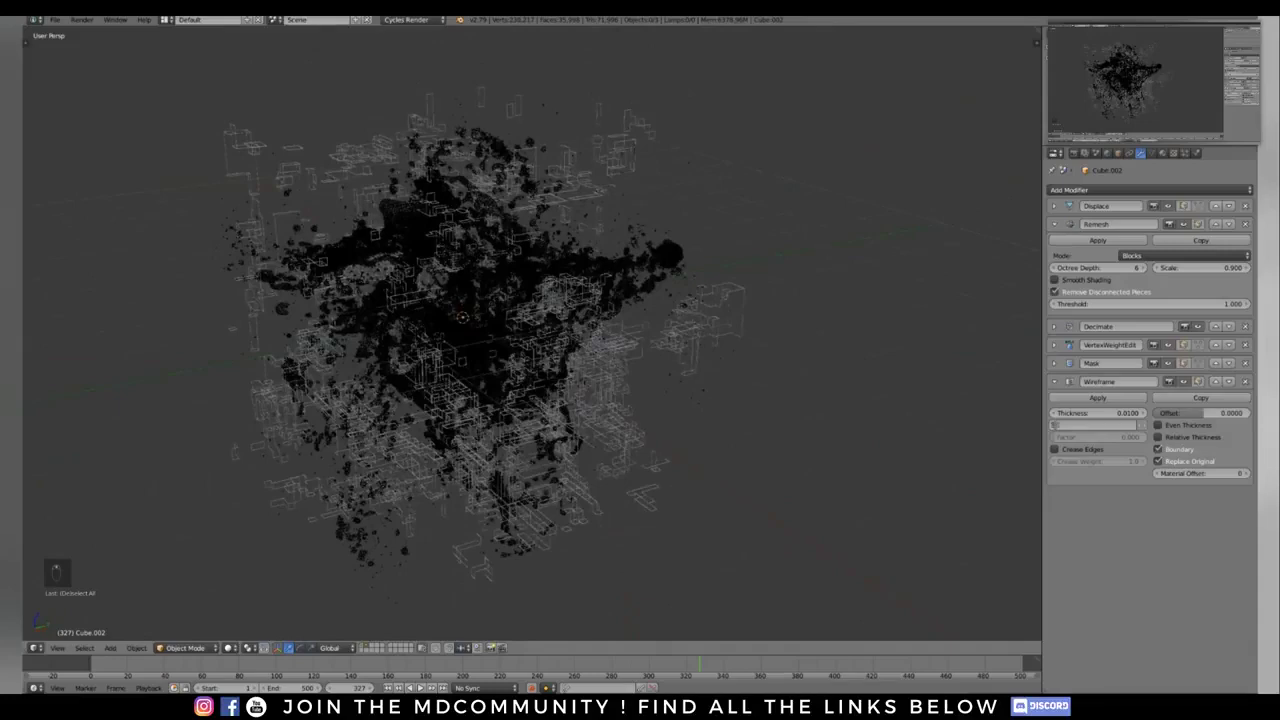
Step: Return to frame 1 of the timeline and switch the viewport to rendered shading
{"action": "key", "text": "shift+Left"}
{"action": "middle_click_drag", "start_coordinate": [560, 300], "coordinate": [508, 315]}
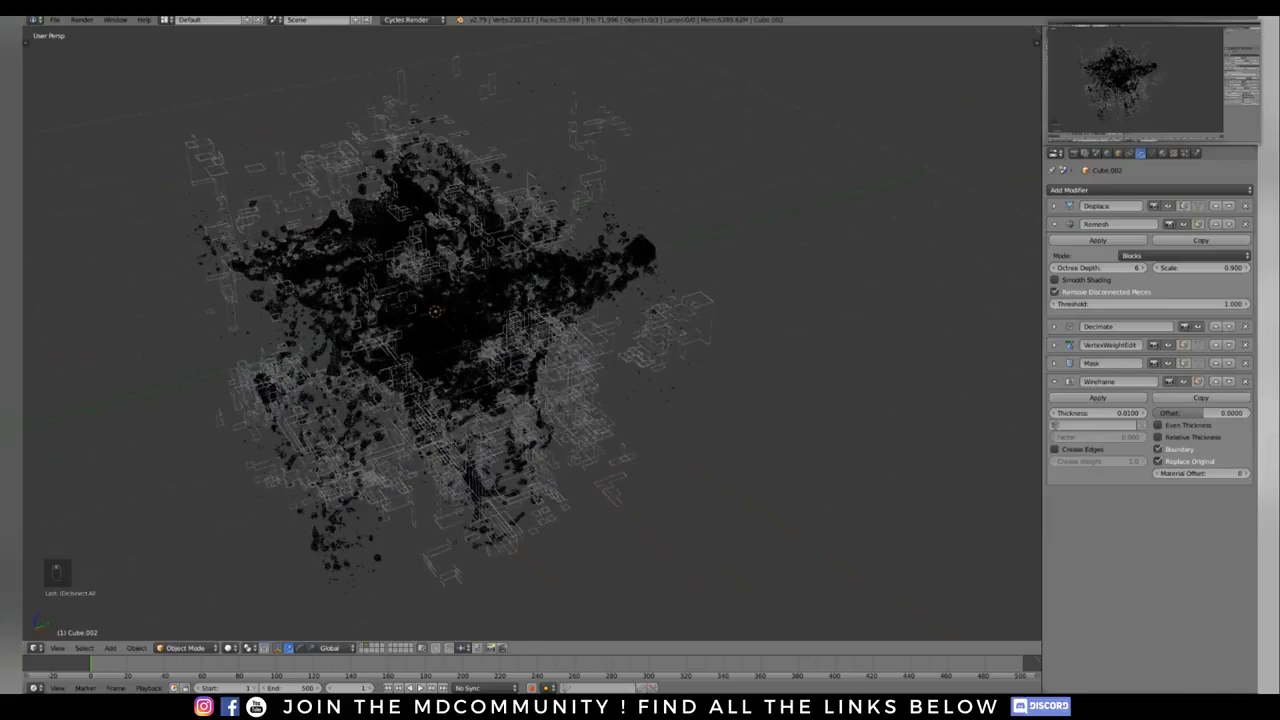
{"action": "left_click", "coordinate": [231, 648]}
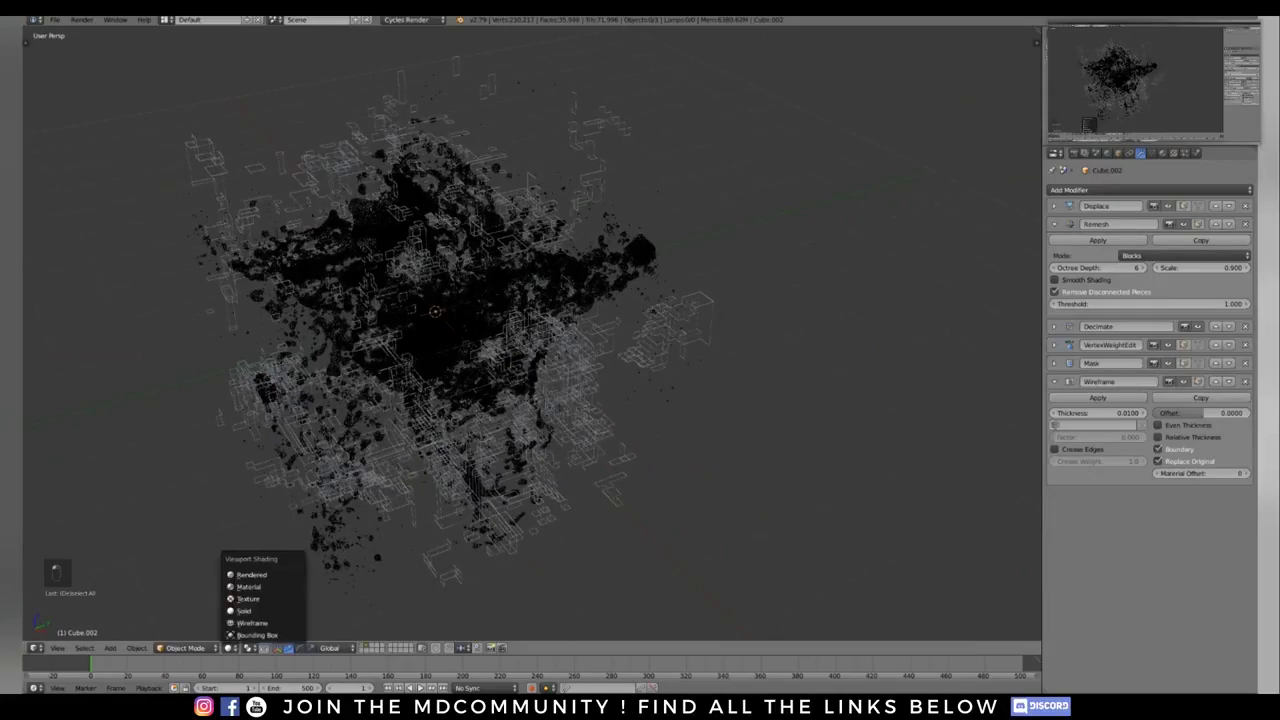
{"action": "left_click", "coordinate": [243, 622]}
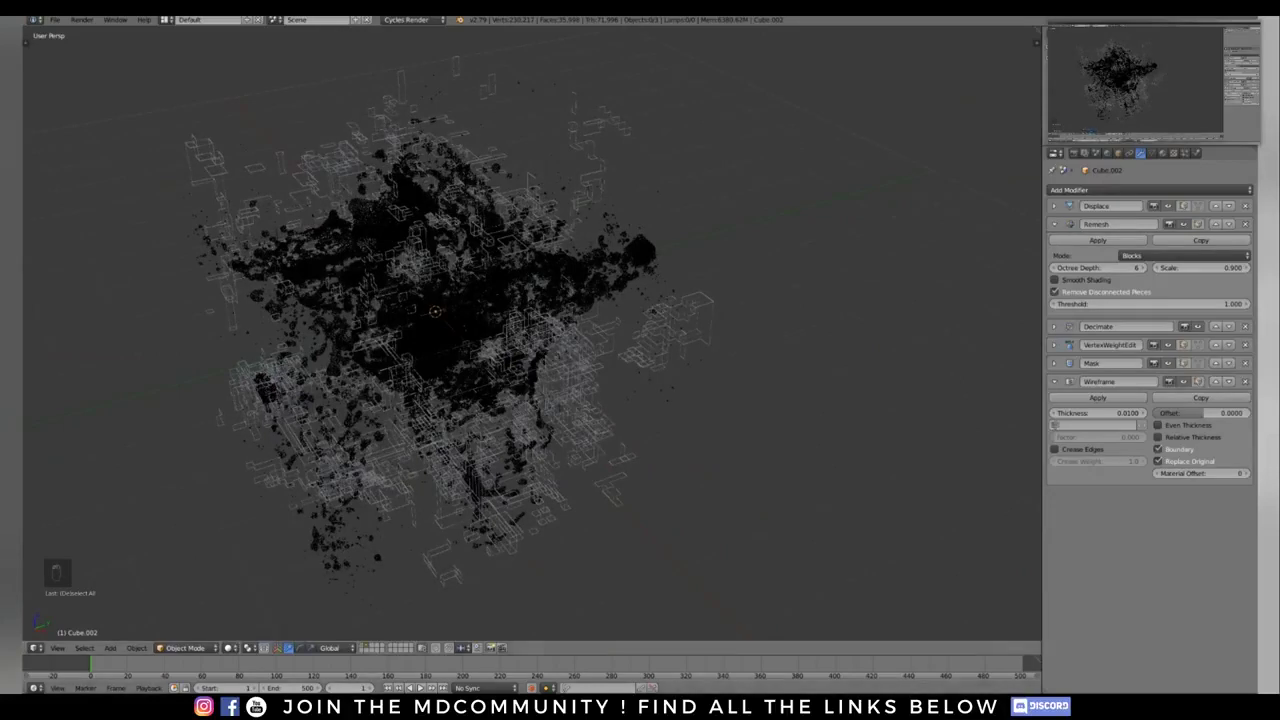
{"action": "left_click", "coordinate": [228, 648]}
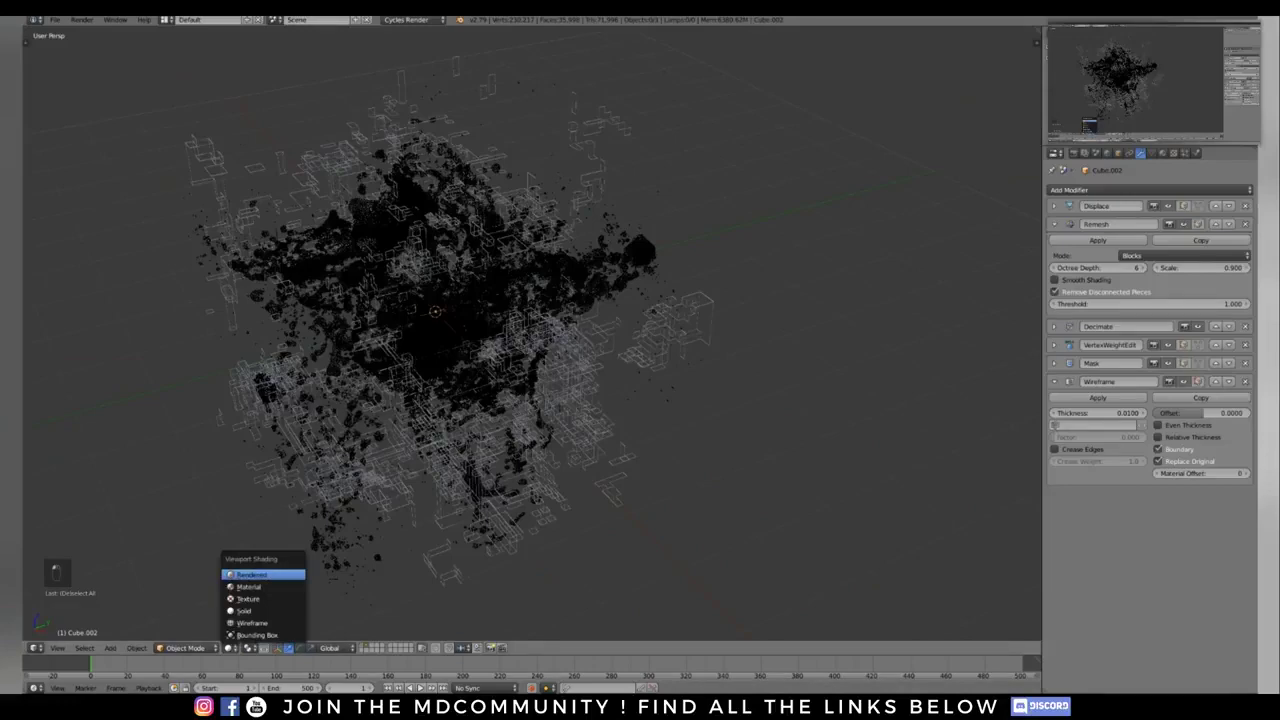
{"action": "left_click", "coordinate": [258, 575]}
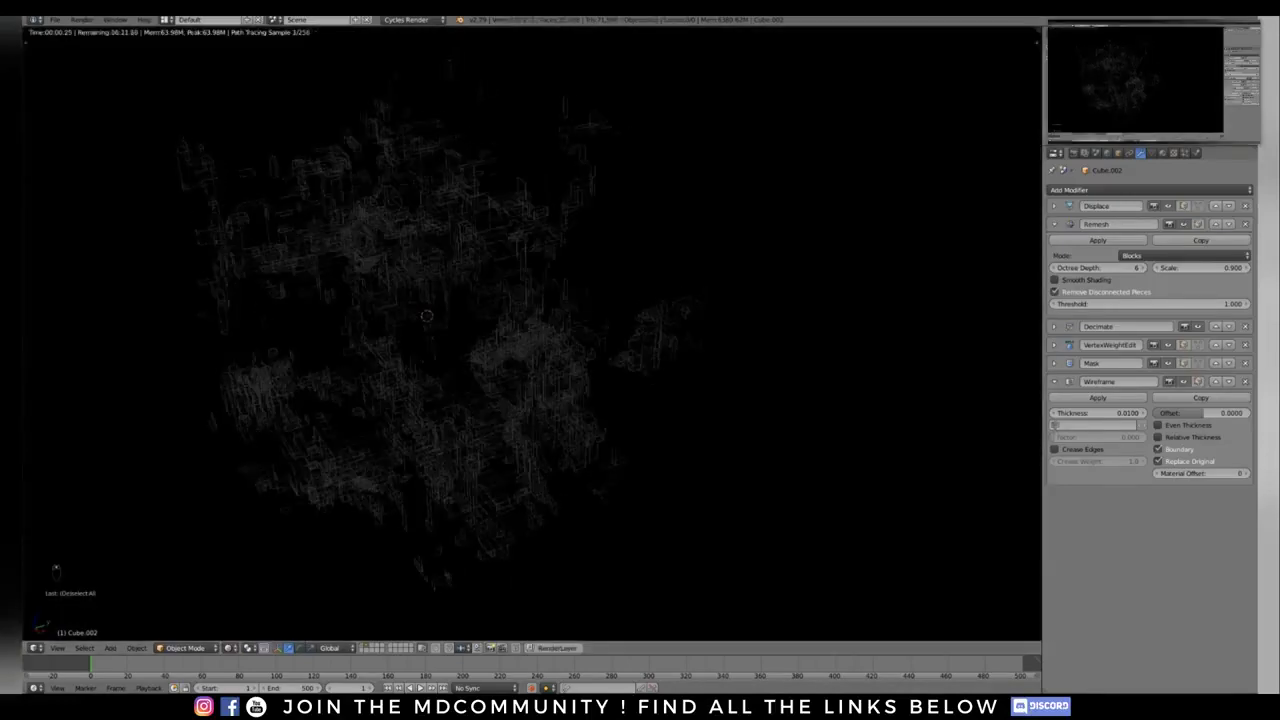
Step: Split the rendered viewport into two side-by-side areas and make the second one a node editor with its sidebar hidden
{"action": "left_click_drag", "start_coordinate": [1037, 31], "coordinate": [1020, 42], "text": "shift"}
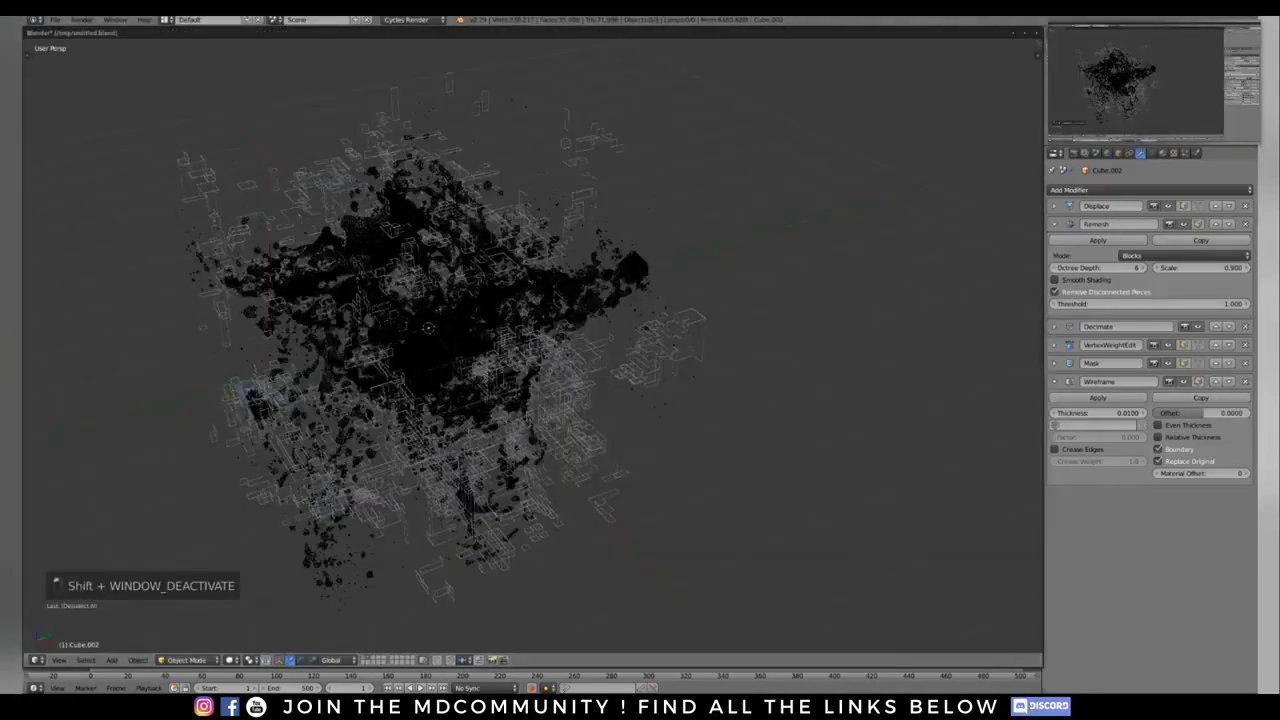
{"action": "key", "text": "shift+z"}
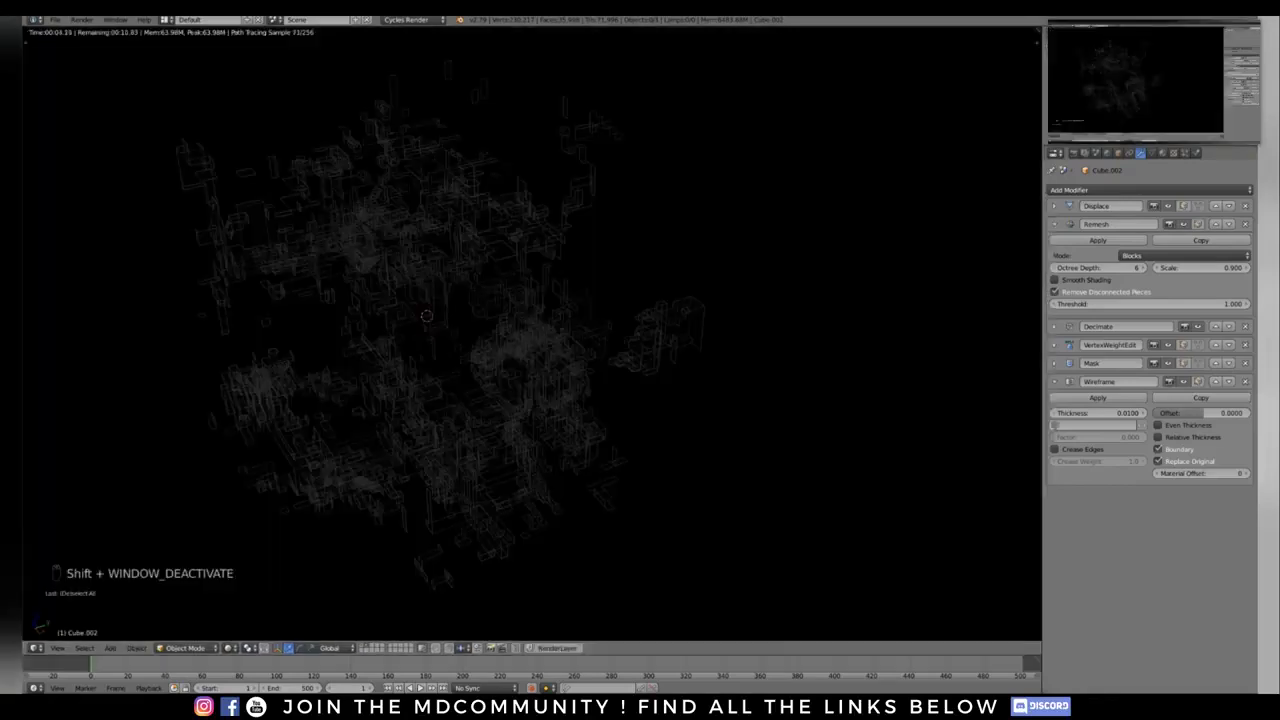
{"action": "left_click_drag", "start_coordinate": [1037, 31], "coordinate": [472, 43]}
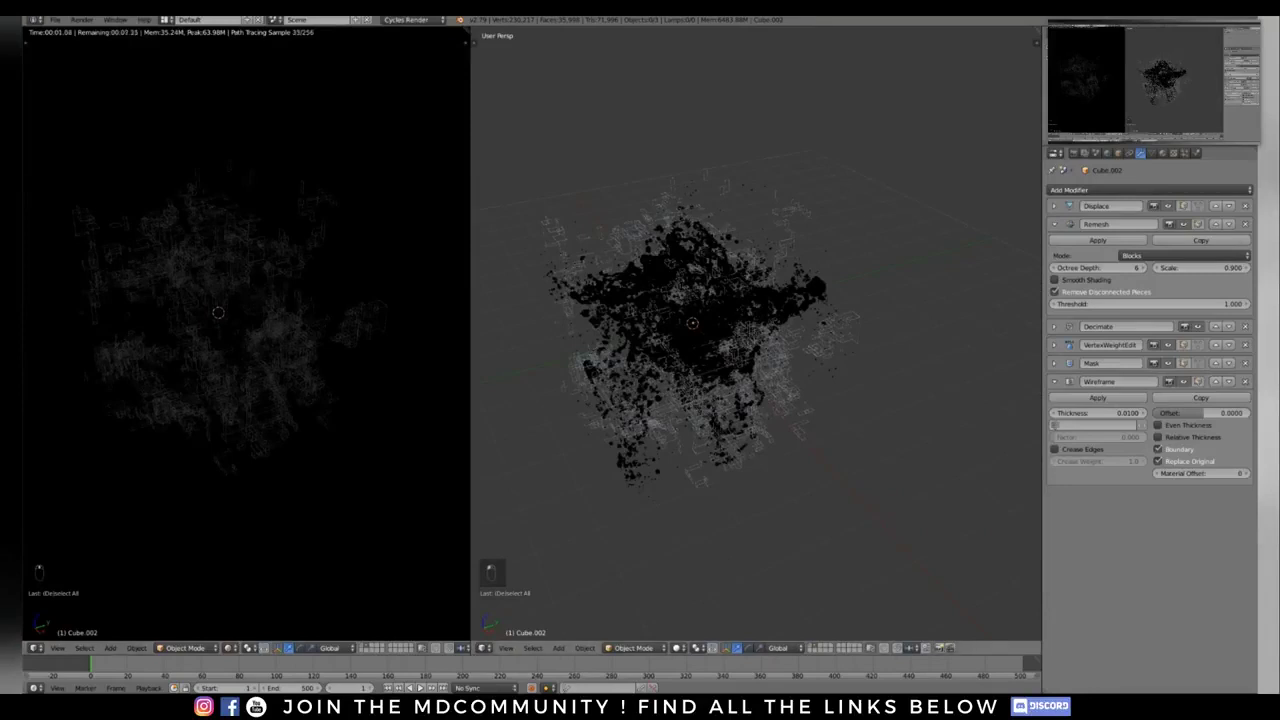
{"action": "left_click_drag", "start_coordinate": [470, 110], "coordinate": [495, 110]}
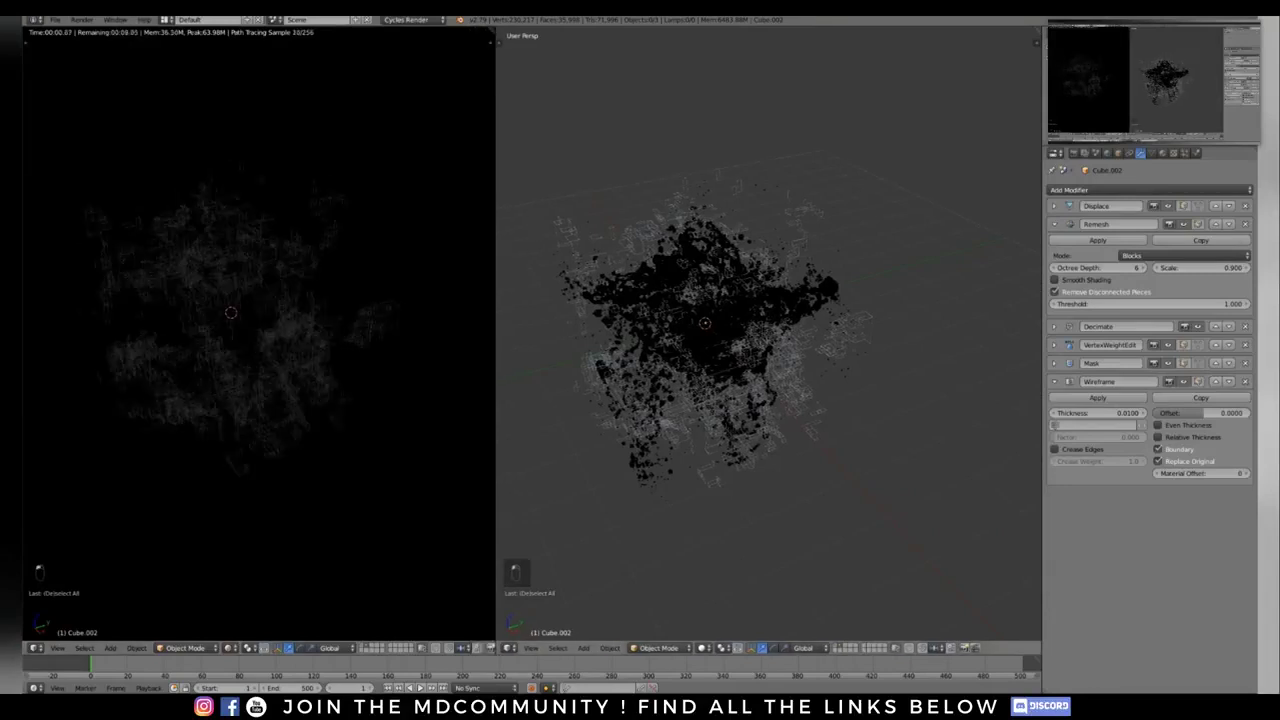
{"action": "key", "text": "shift+F3"}
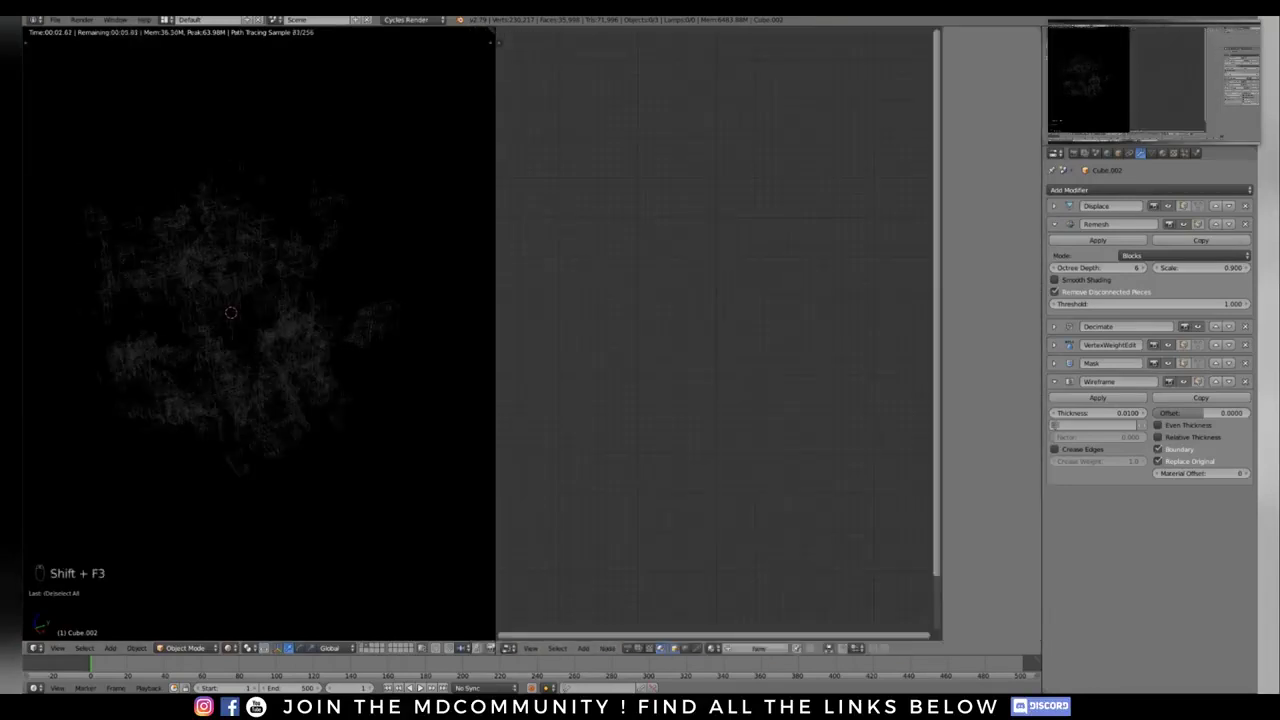
{"action": "key", "text": "n"}
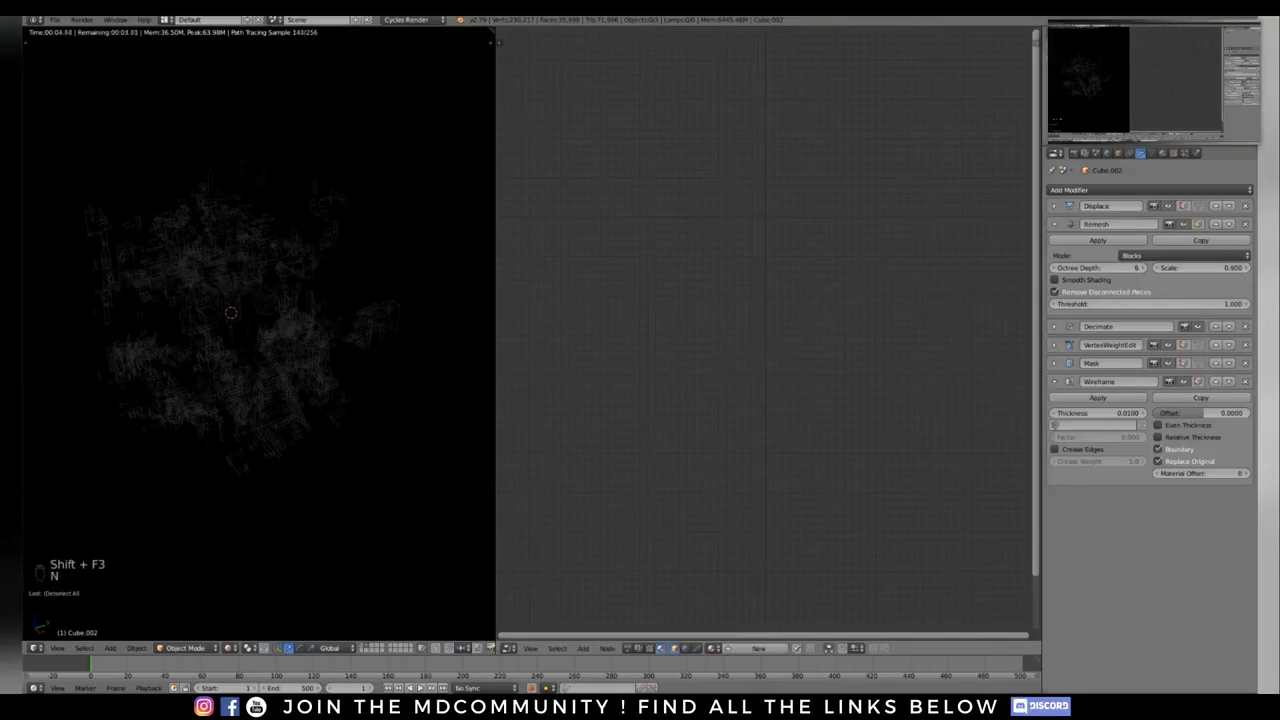
Step: Create a new material with a Diffuse BSDF for the wireframe cube and bring its nodes into view
{"action": "left_click", "coordinate": [1162, 153]}
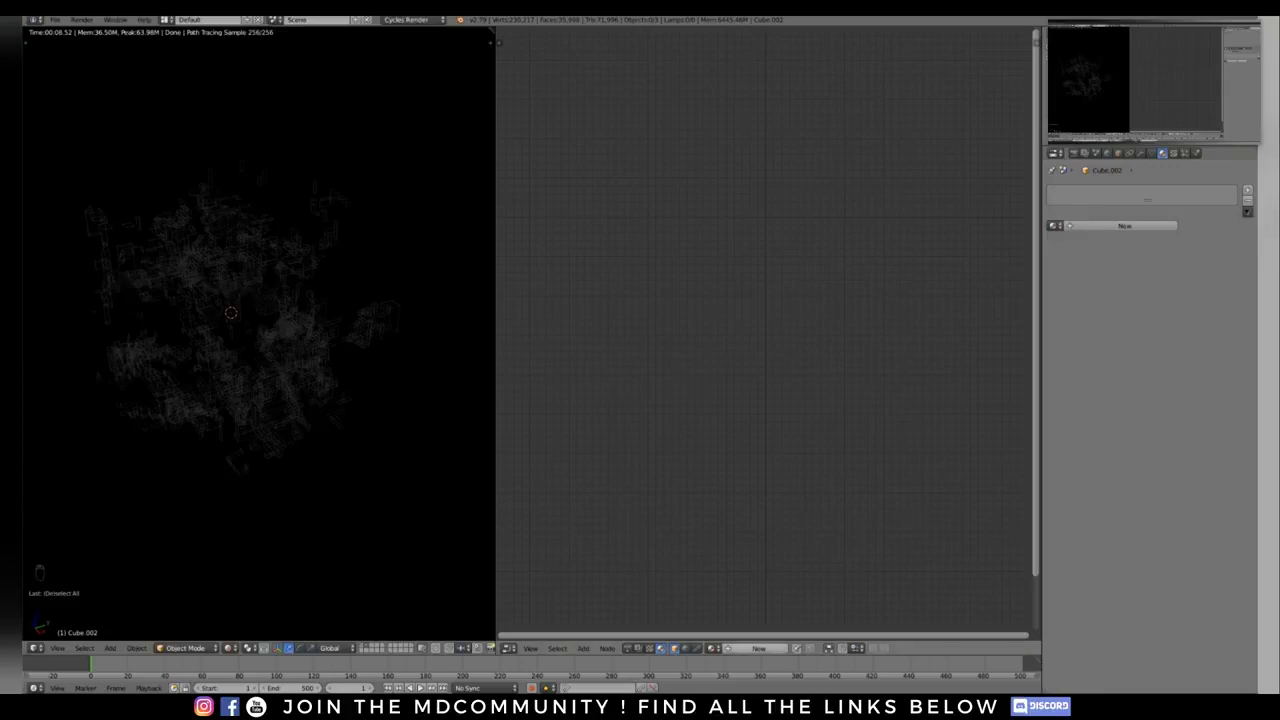
{"action": "left_click", "coordinate": [759, 648]}
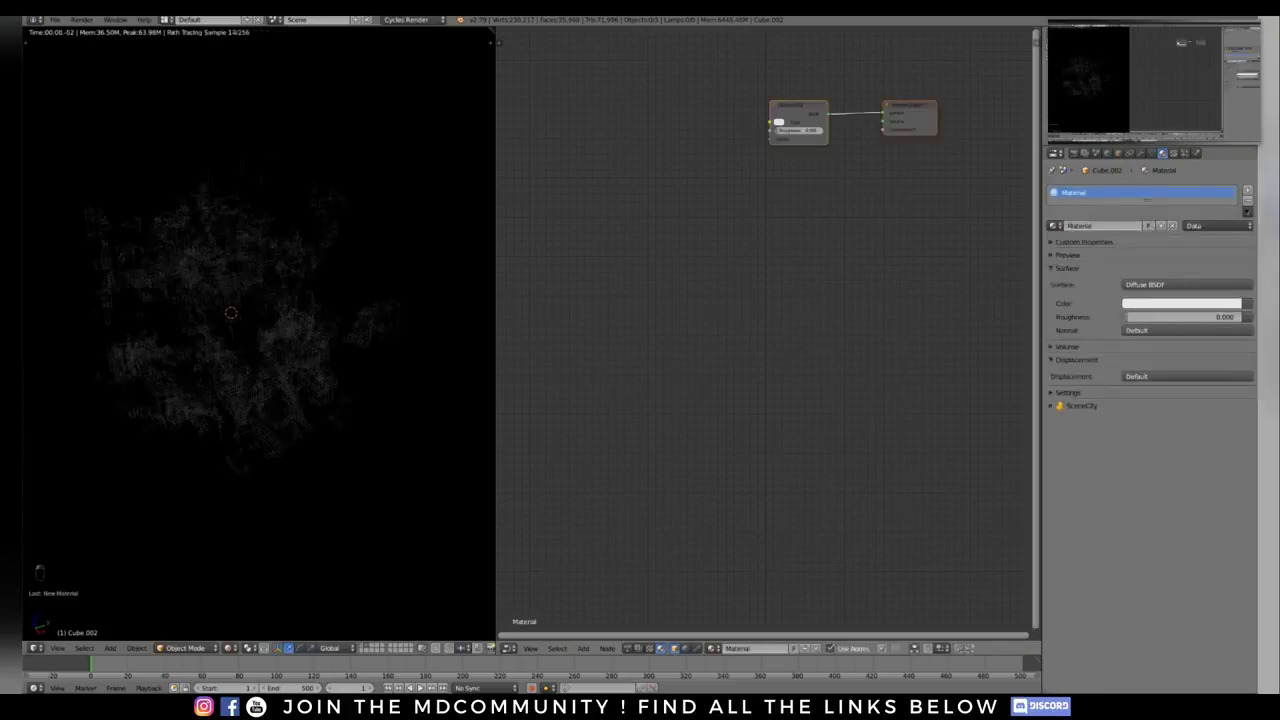
{"action": "key", "text": "Home"}
{"action": "scroll", "coordinate": [259, 333], "scroll_direction": "up", "scroll_amount": 1}
{"action": "middle_click_drag", "start_coordinate": [259, 333], "coordinate": [300, 307]}
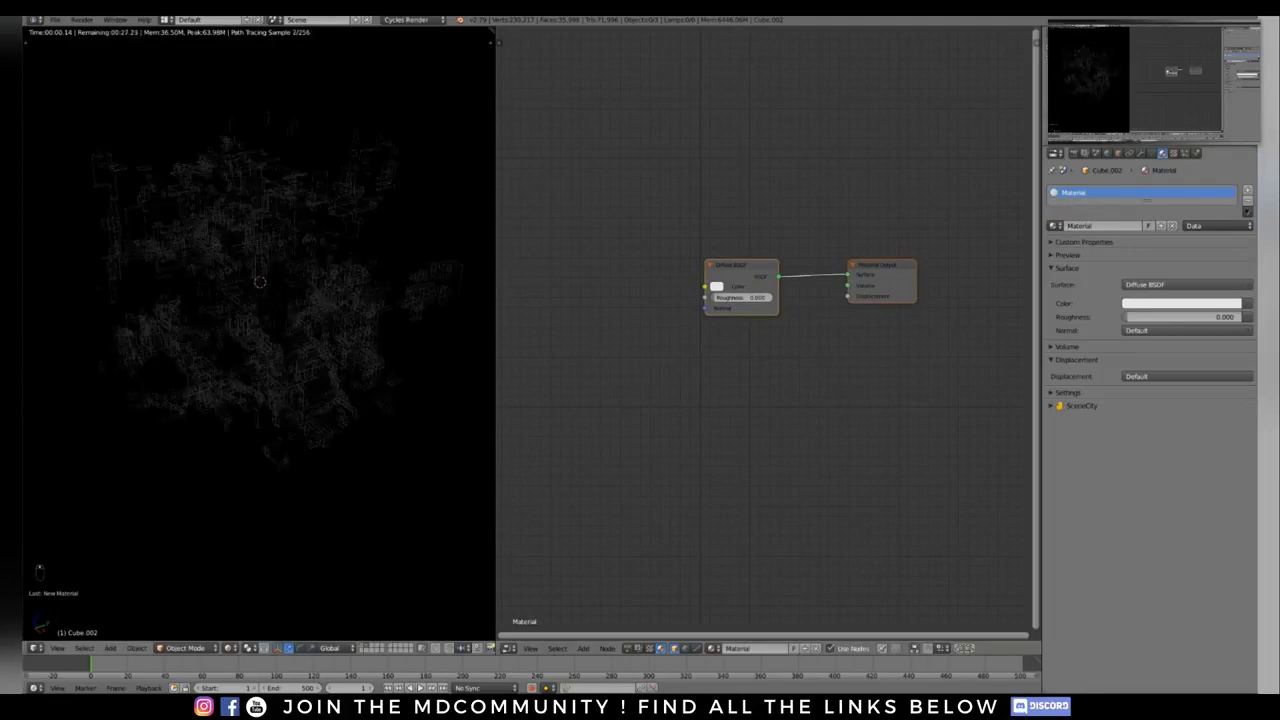
Step: Switch the viewport back to solid shading and add a sun lamp to the scene
{"action": "key", "text": "shift+z"}
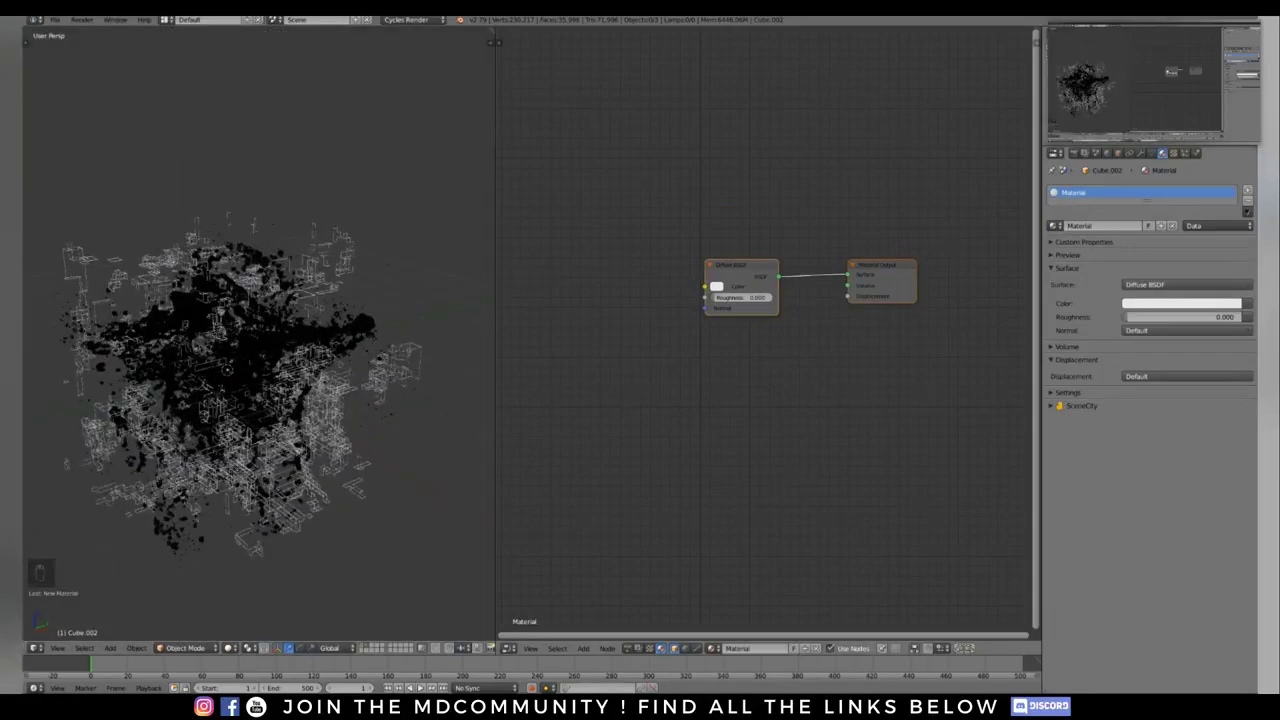
{"action": "left_click", "coordinate": [1141, 153]}
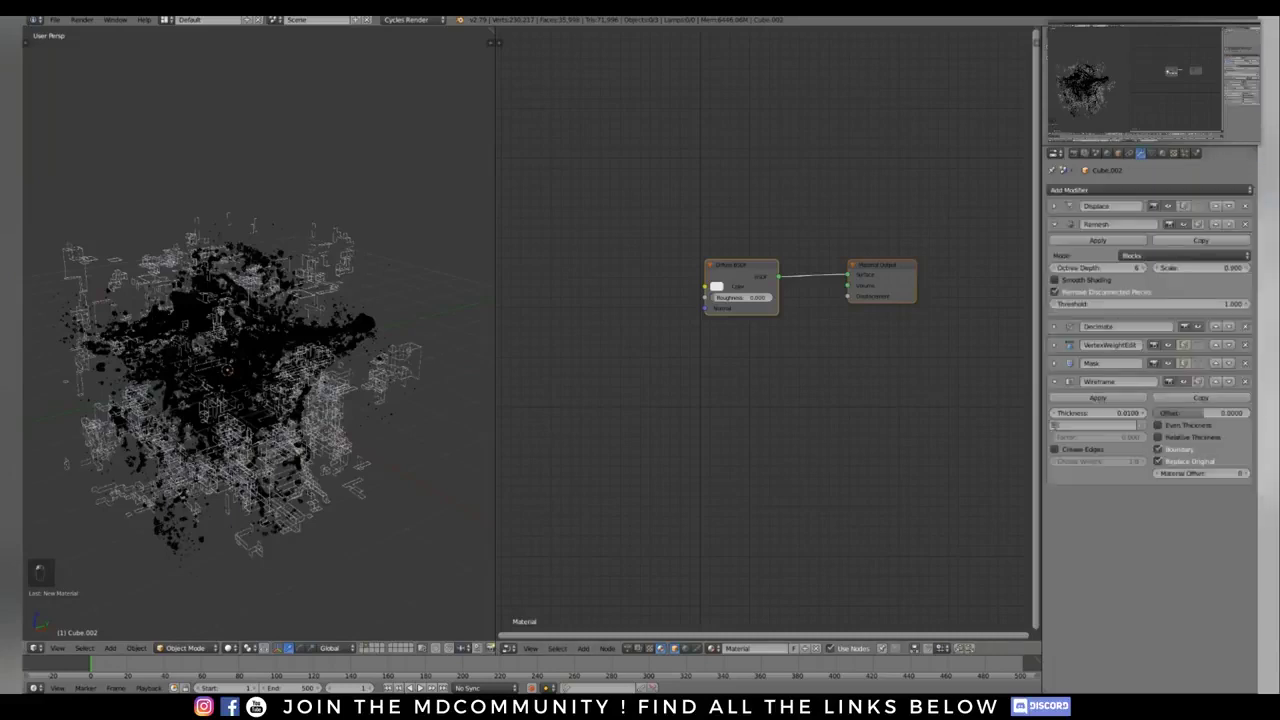
{"action": "key", "text": "shift+a"}
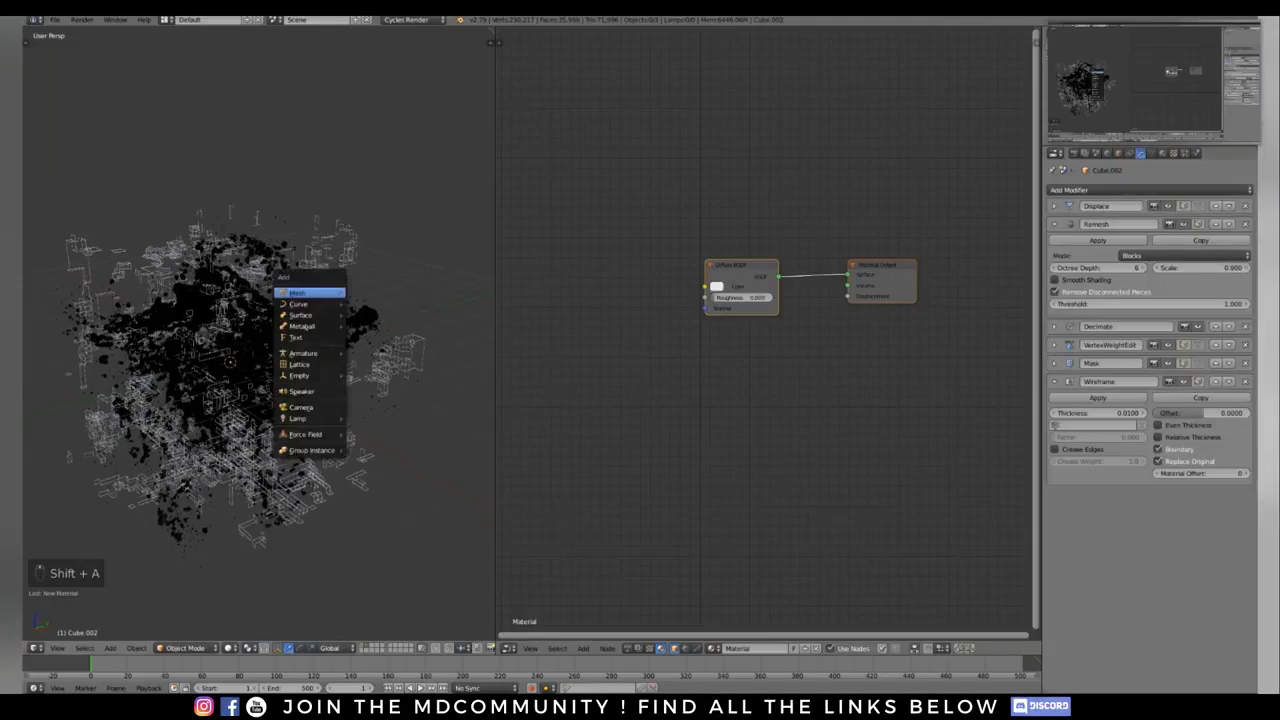
{"action": "mouse_move", "coordinate": [305, 418]}
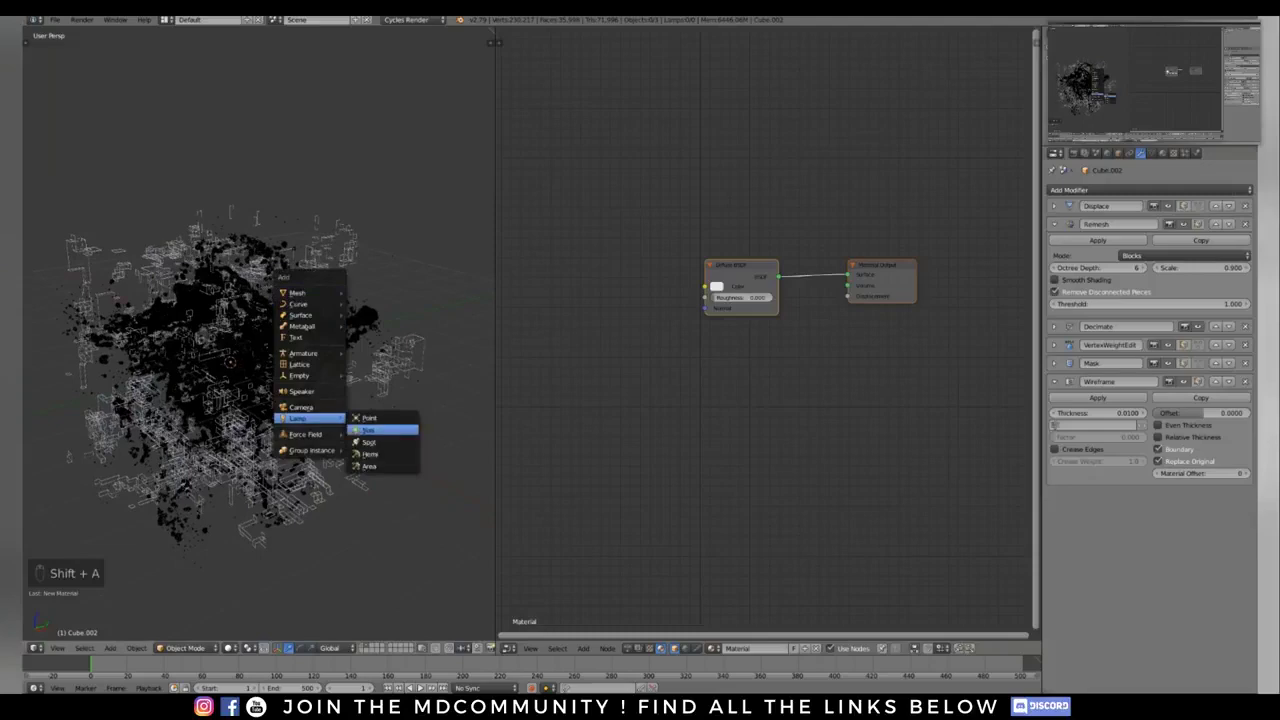
{"action": "left_click", "coordinate": [368, 429]}
{"action": "middle_click_drag", "start_coordinate": [368, 429], "coordinate": [505, 447]}
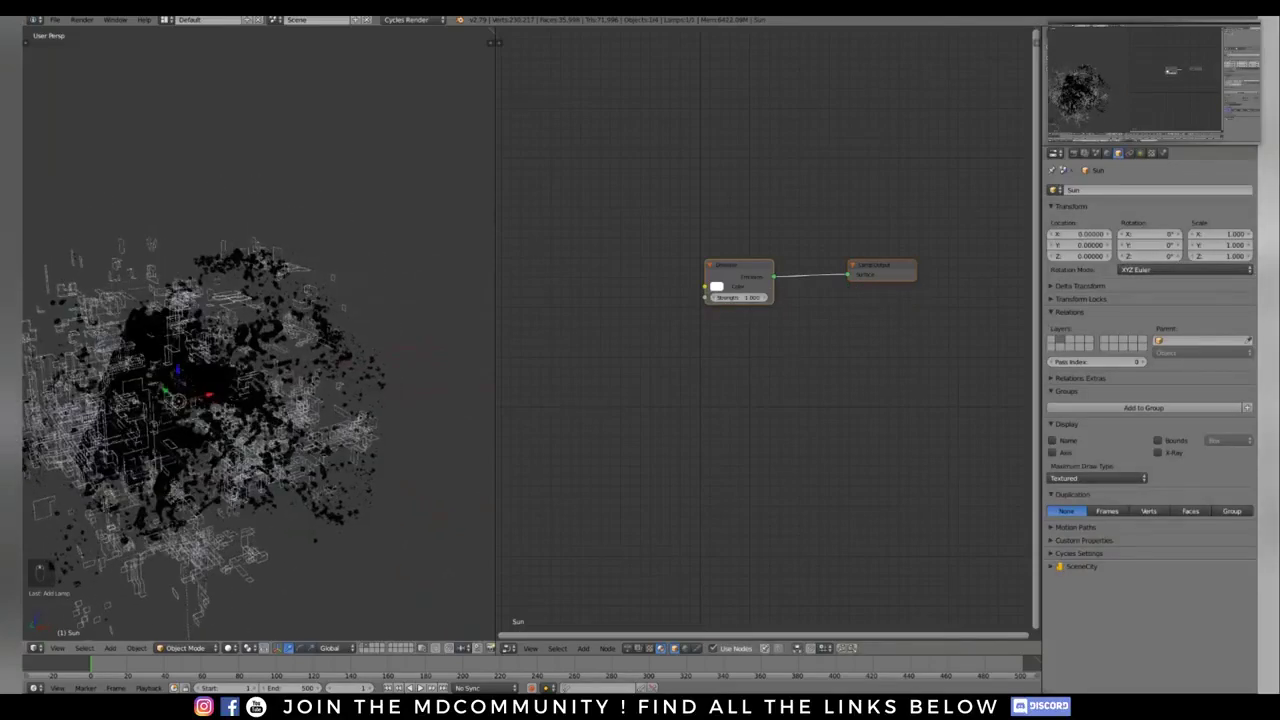
Step: Raise the sun lamp along Z to about 4.68 above the structure and preview it in rendered shading
{"action": "key", "text": "g"}
{"action": "key", "text": "z"}
{"action": "left_click", "coordinate": [300, 190]}
{"action": "middle_click_drag", "start_coordinate": [300, 190], "coordinate": [308, 174]}
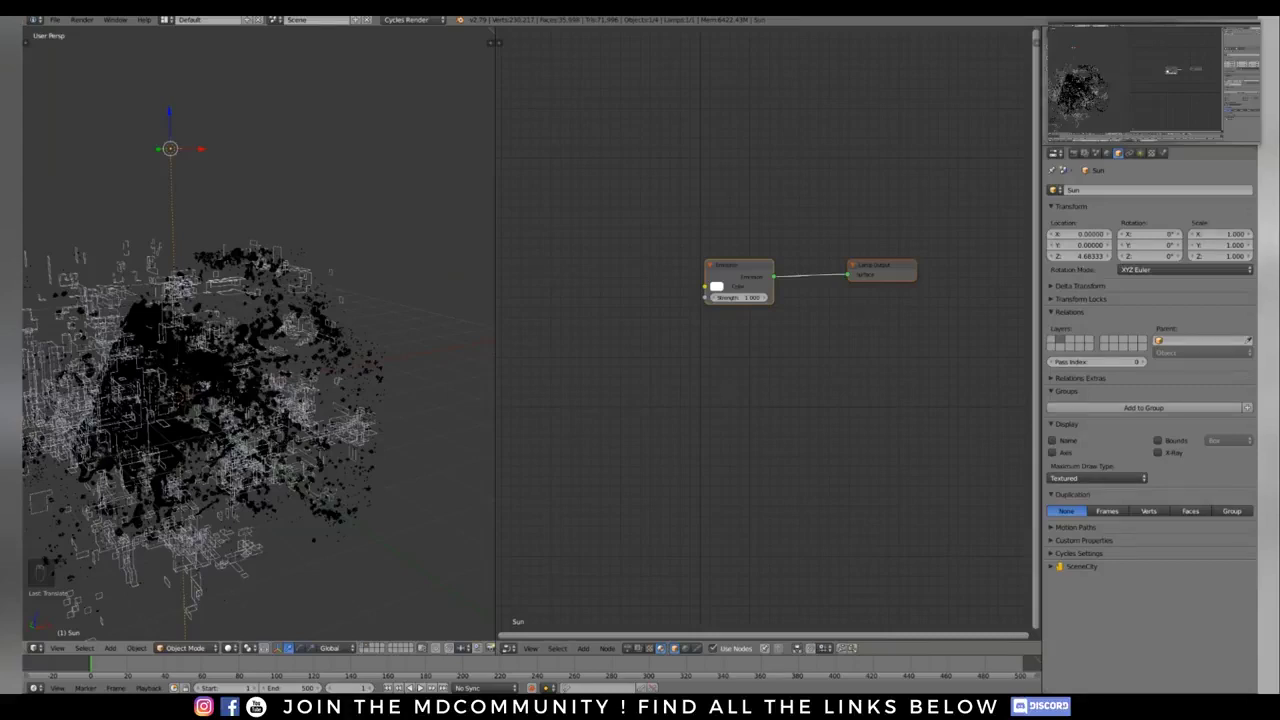
{"action": "middle_click_drag", "start_coordinate": [290, 340], "coordinate": [325, 358]}
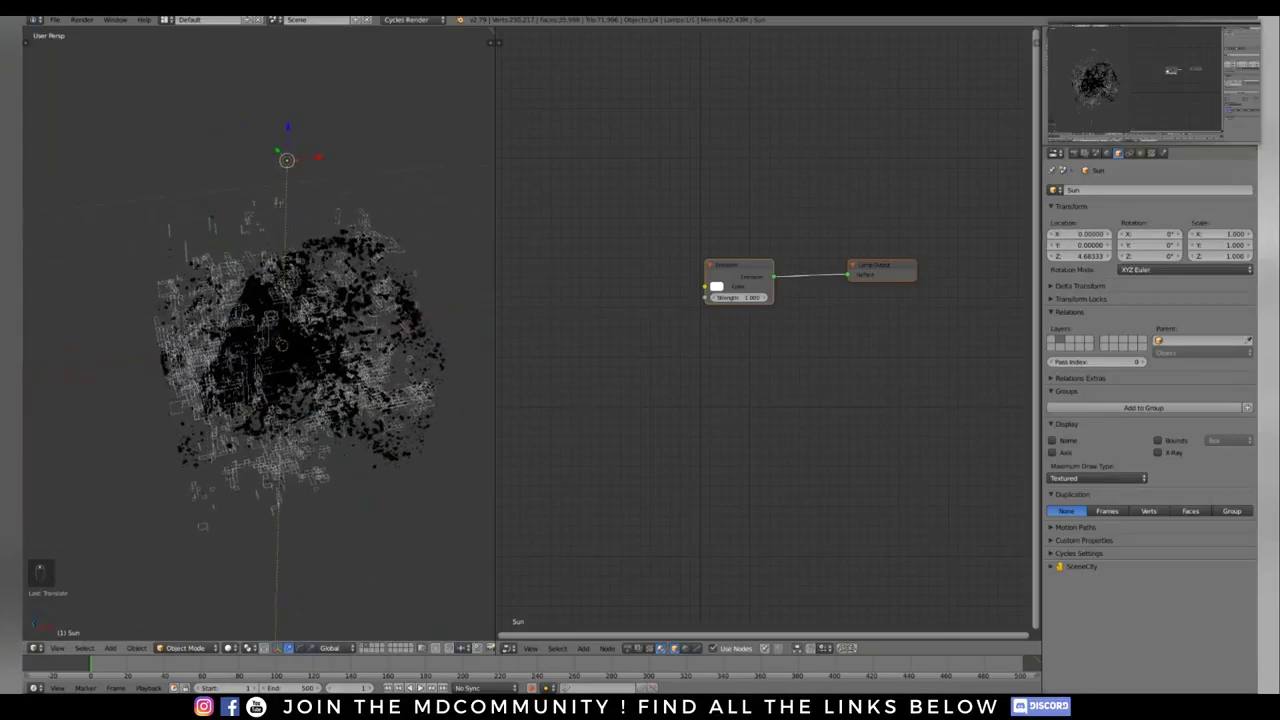
{"action": "key", "text": "shift+z"}
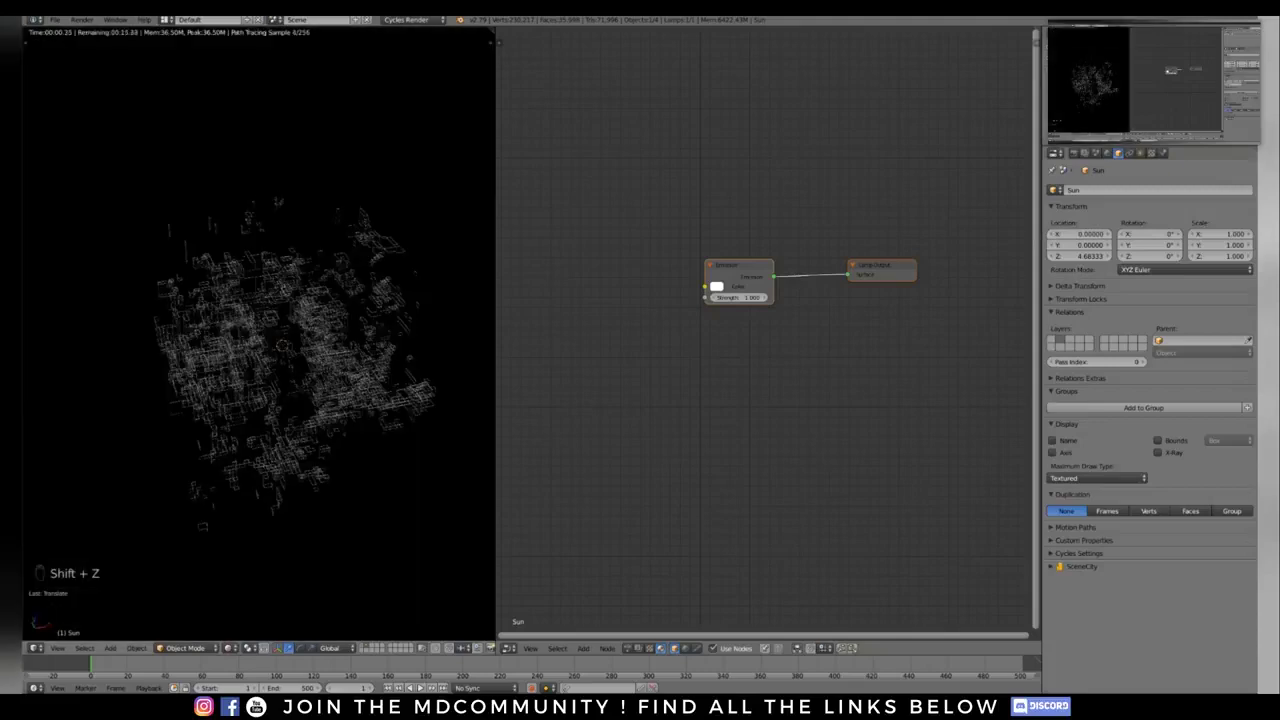
{"action": "scroll", "coordinate": [290, 350], "scroll_direction": "up", "scroll_amount": 3}
{"action": "middle_click_drag", "start_coordinate": [290, 350], "coordinate": [316, 366]}
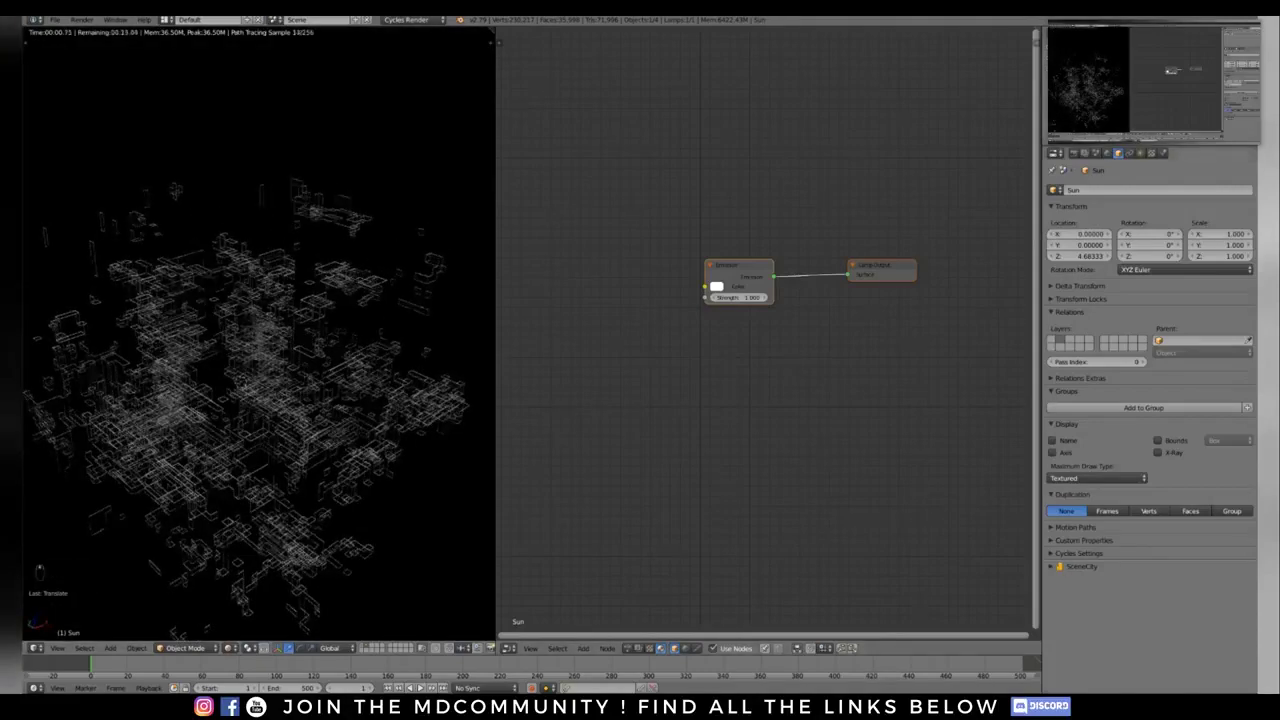
Step: Set the world background color to black
{"action": "left_click", "coordinate": [1107, 153]}
{"action": "left_click", "coordinate": [1200, 262]}
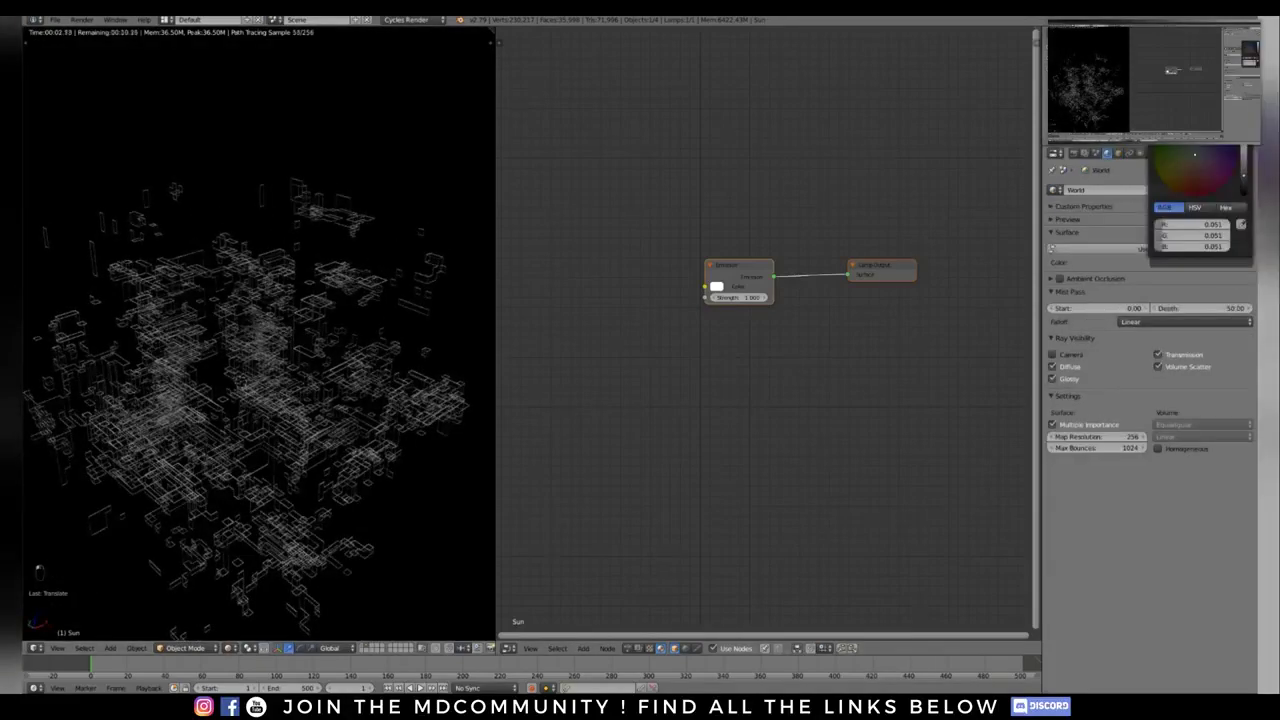
{"action": "left_click_drag", "start_coordinate": [1244, 175], "coordinate": [1244, 208]}
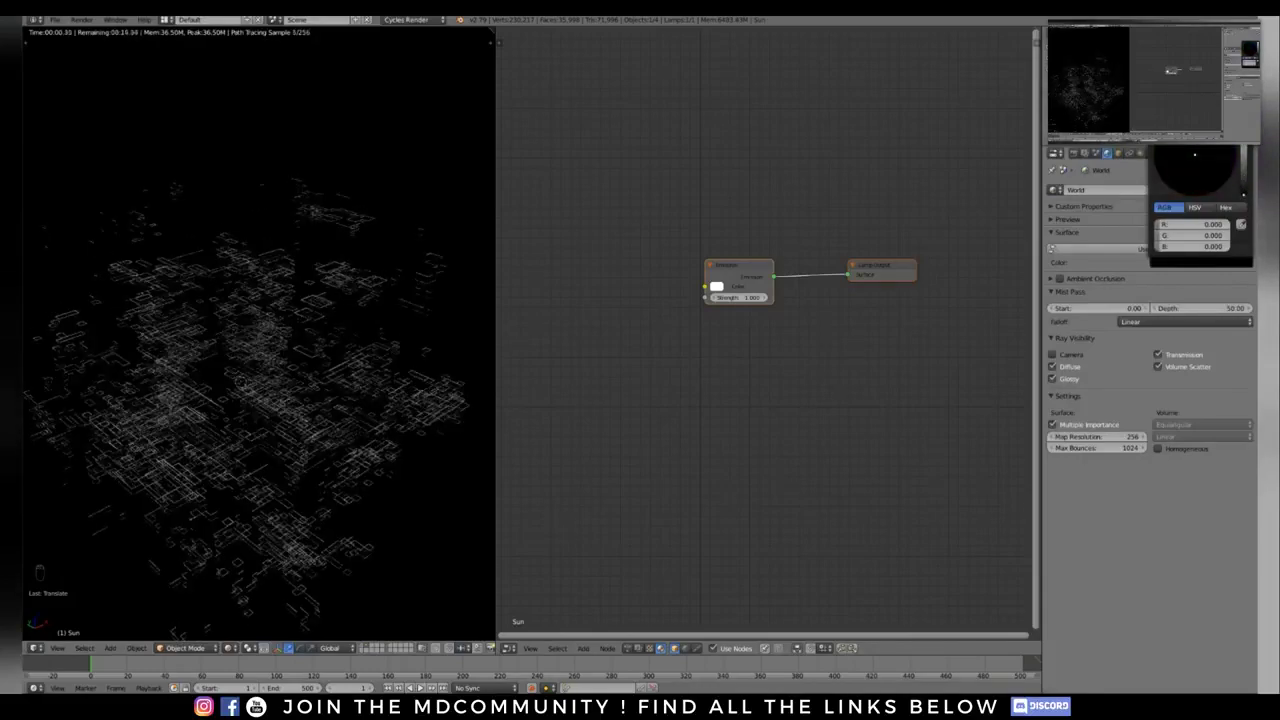
{"action": "mouse_move", "coordinate": [260, 300]}
{"action": "middle_mouse_down"}
{"action": "mouse_move", "coordinate": [295, 405]}
{"action": "mouse_move", "coordinate": [258, 402]}
{"action": "mouse_move", "coordinate": [240, 325]}
{"action": "middle_mouse_up"}
Step: Enable Verts duplication on the plane object in solid shading and preview the result in rendered shading
{"action": "key", "text": "shift+z"}
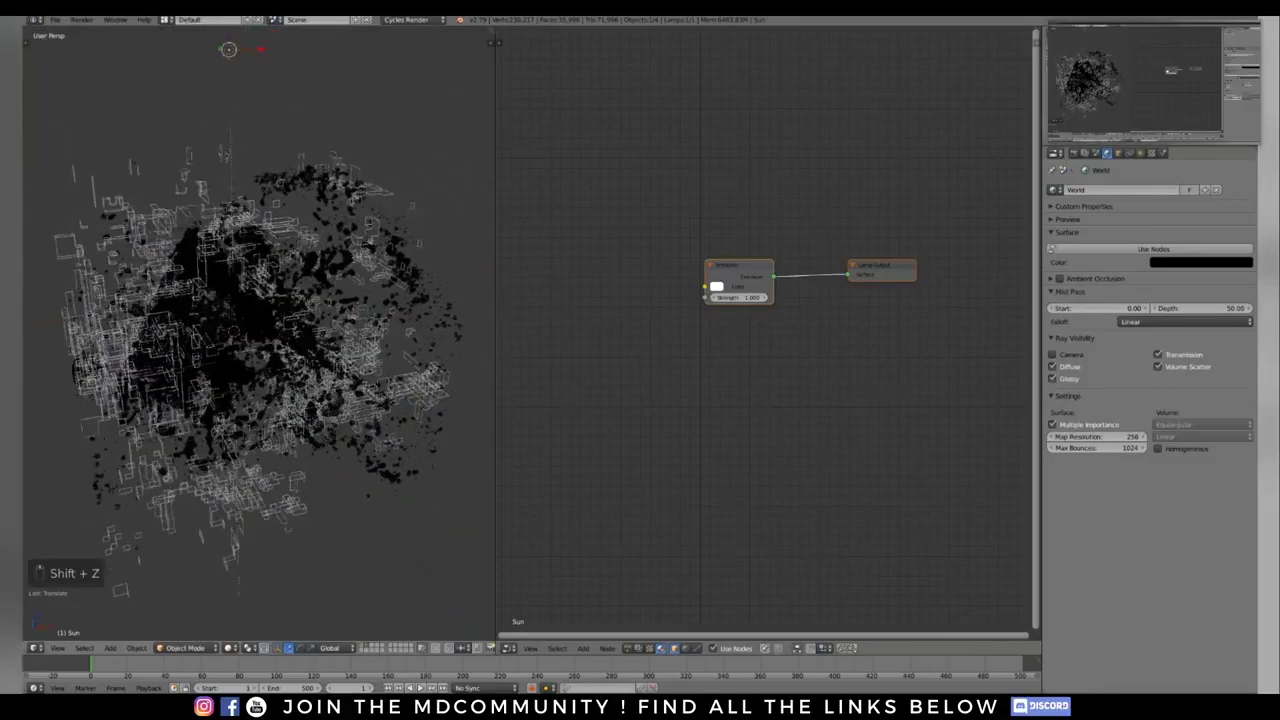
{"action": "right_click", "coordinate": [230, 325]}
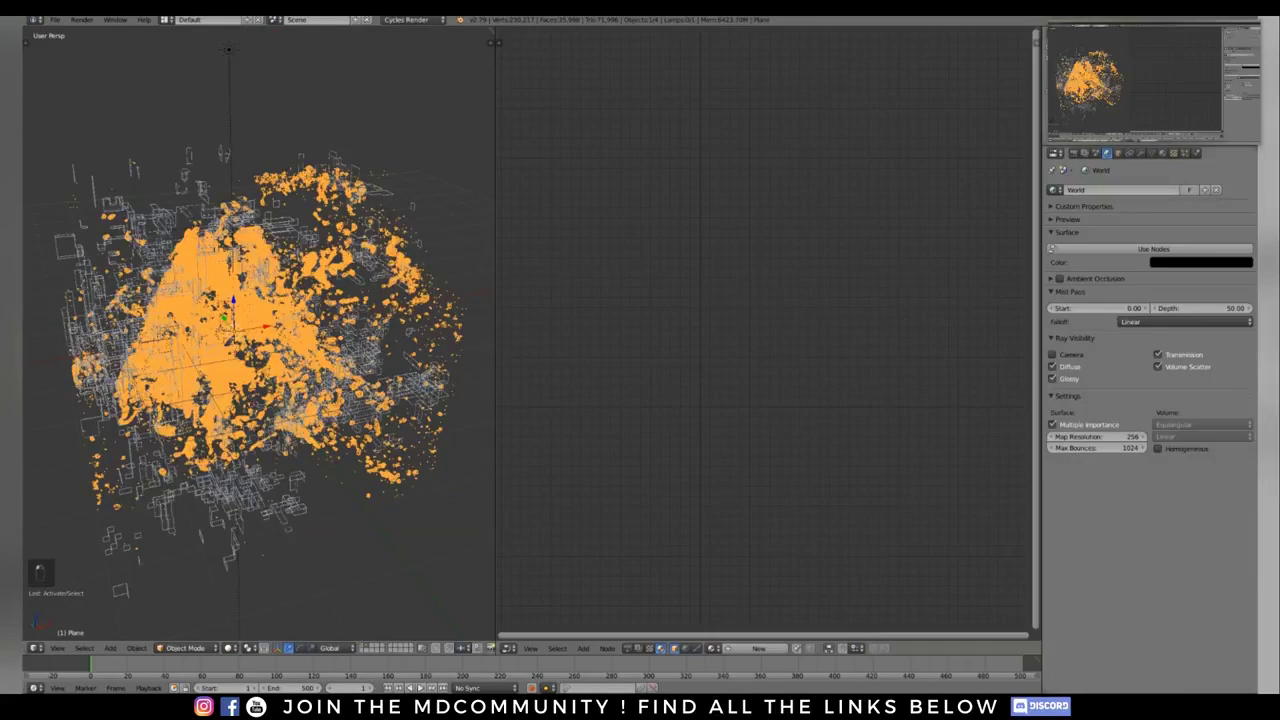
{"action": "left_click", "coordinate": [1117, 152]}
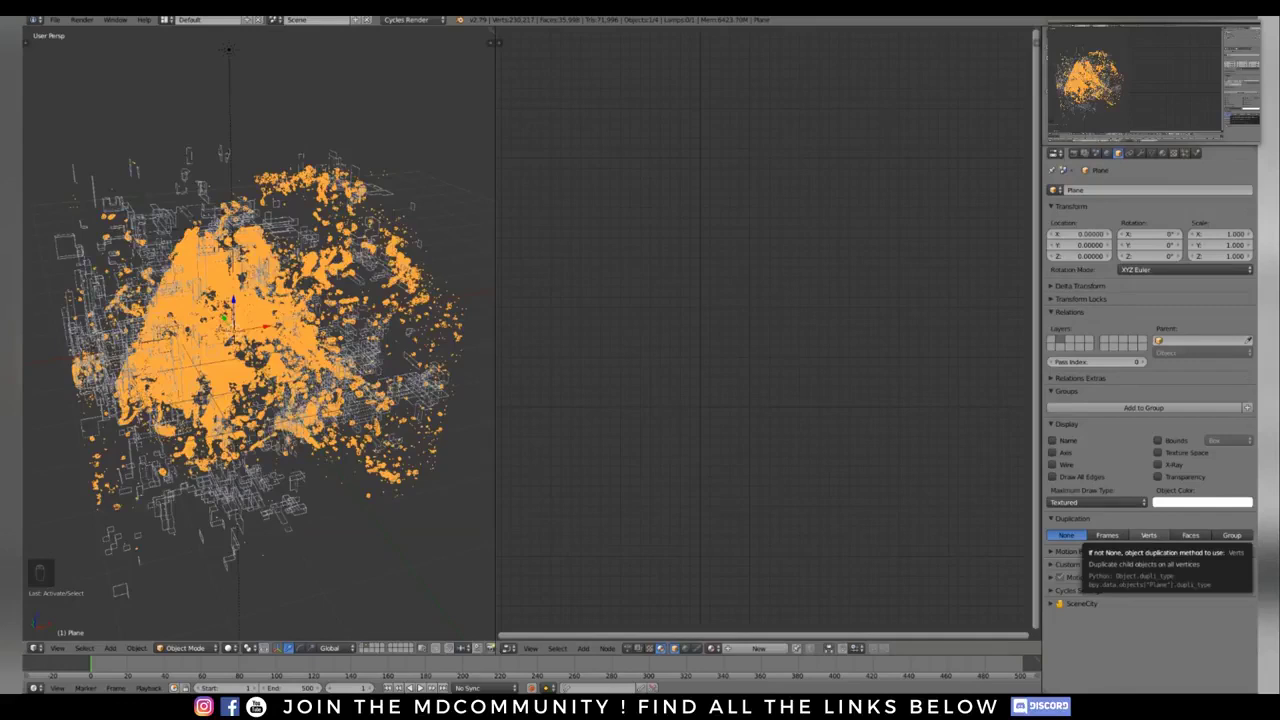
{"action": "left_click", "coordinate": [1149, 535]}
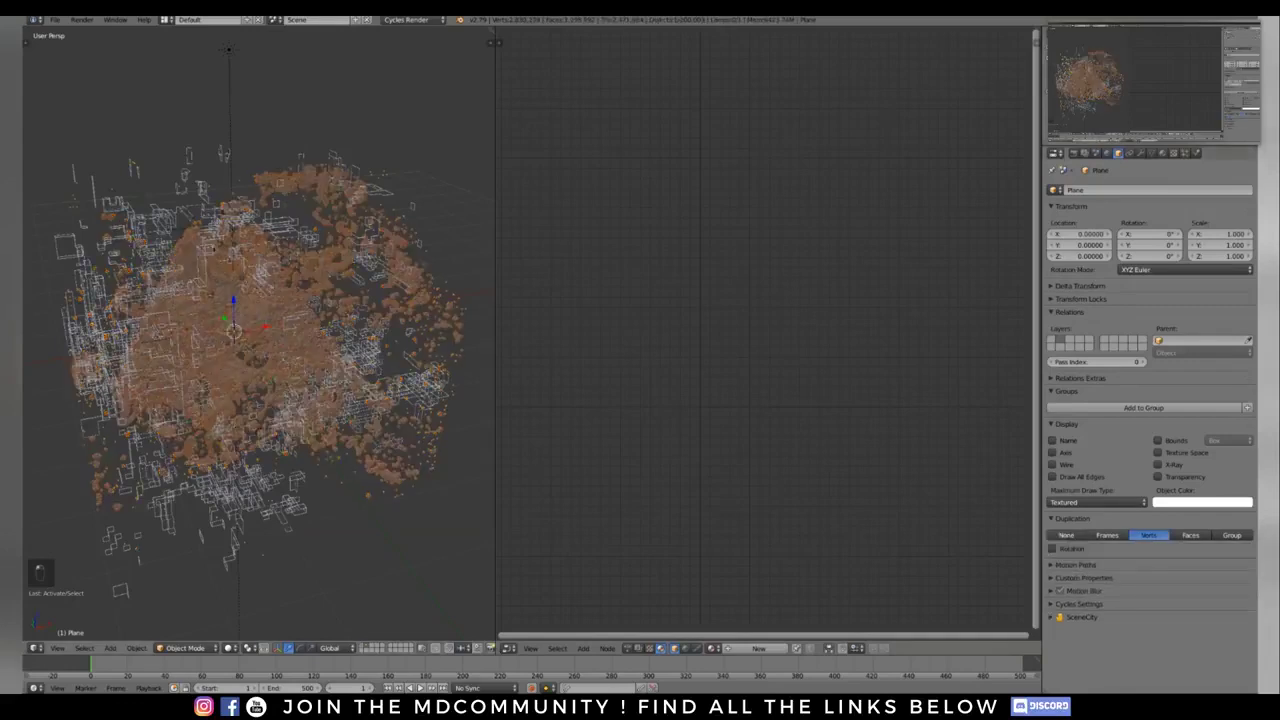
{"action": "middle_click_drag", "start_coordinate": [258, 333], "coordinate": [258, 357], "text": "shift"}
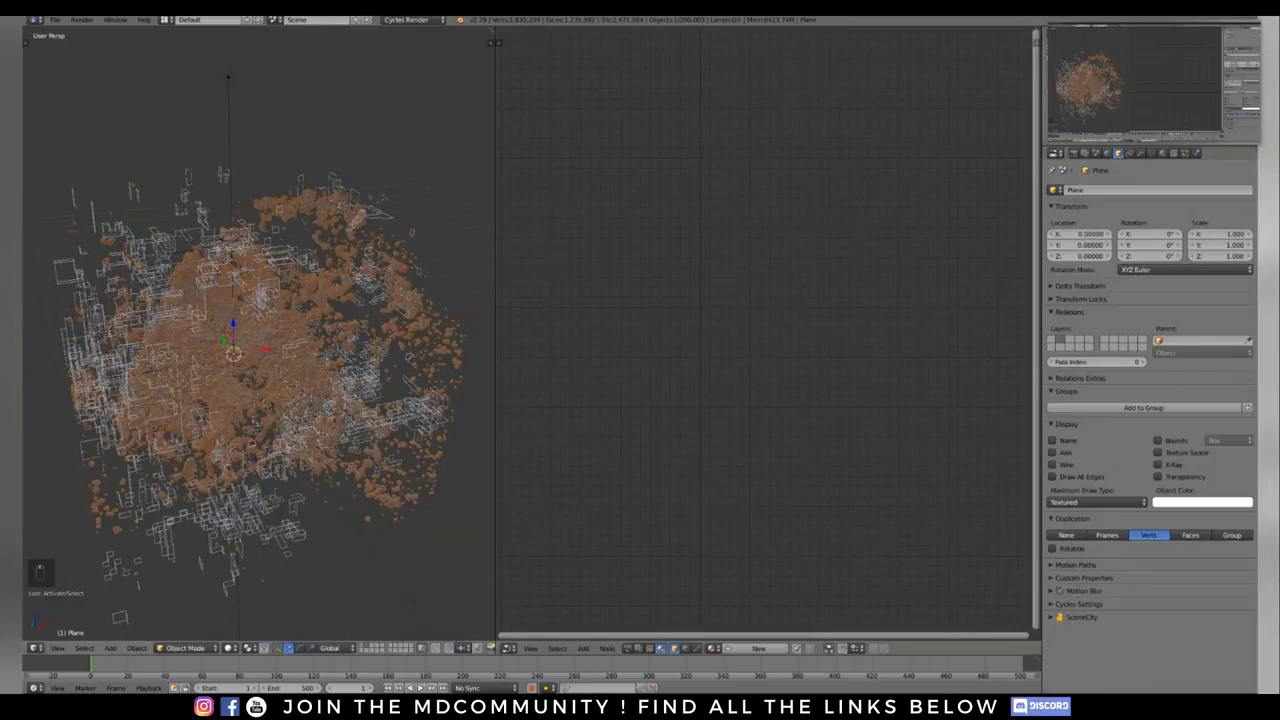
{"action": "key", "text": "shift+z"}
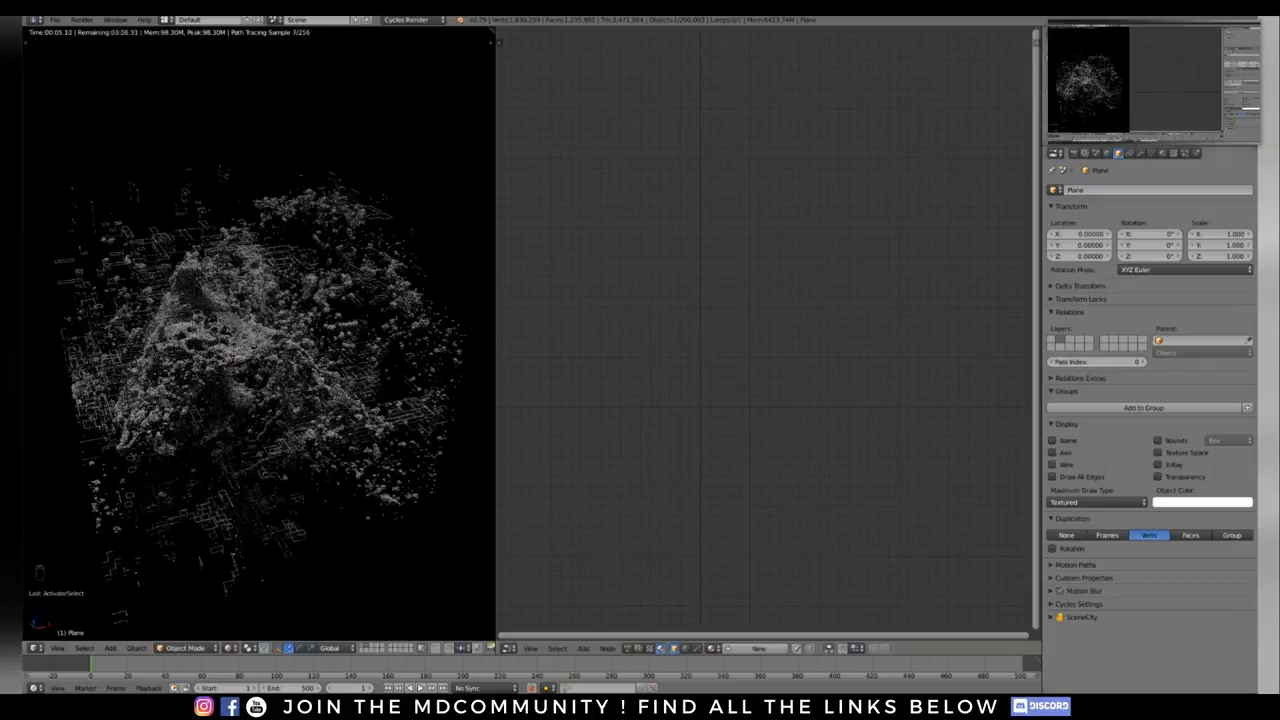
Step: Exclude the TITAN X (Pascal) display card from the CUDA compute devices and save the user settings
{"action": "key", "text": "ctrl+alt+u"}
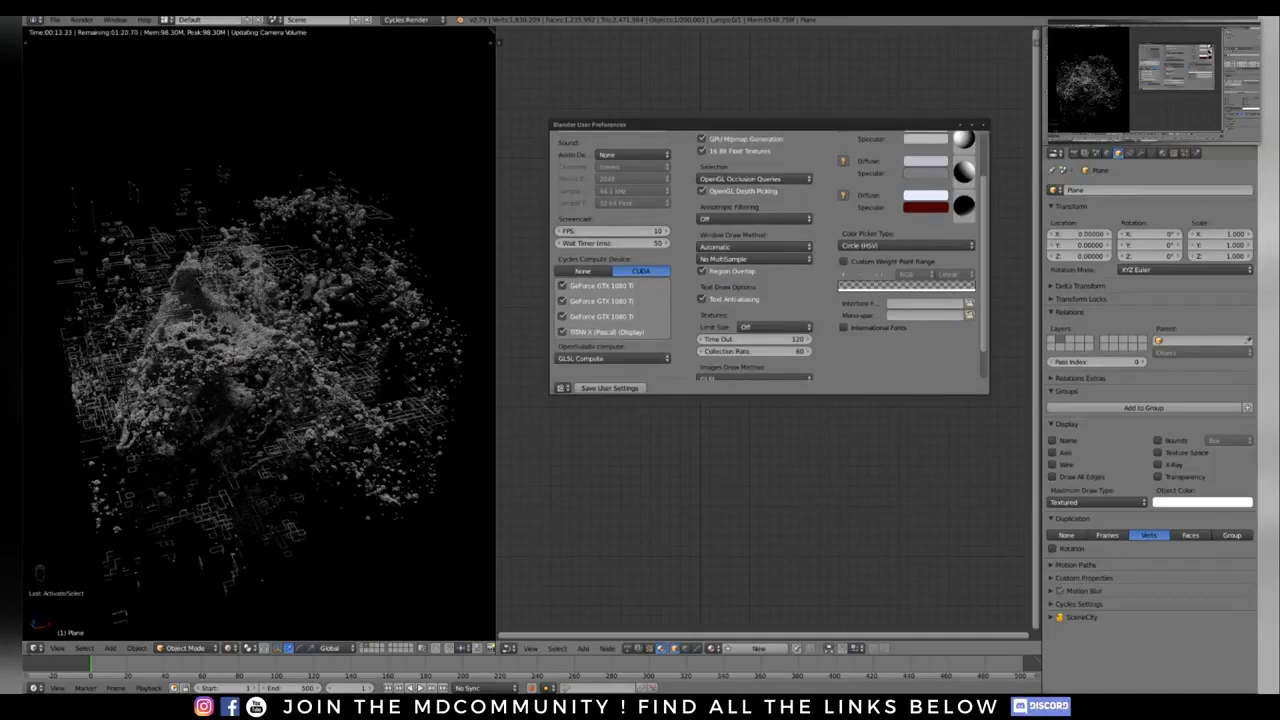
{"action": "left_click", "coordinate": [600, 332]}
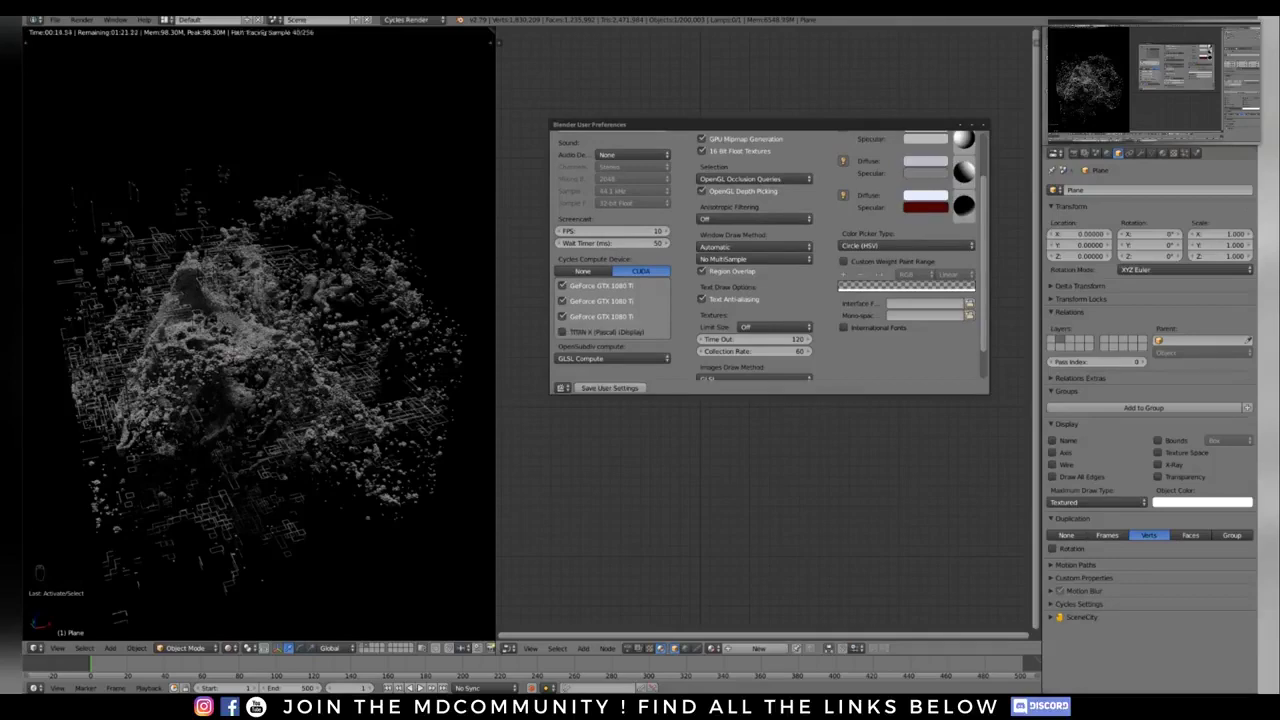
{"action": "left_click", "coordinate": [610, 388]}
{"action": "left_click", "coordinate": [983, 125]}
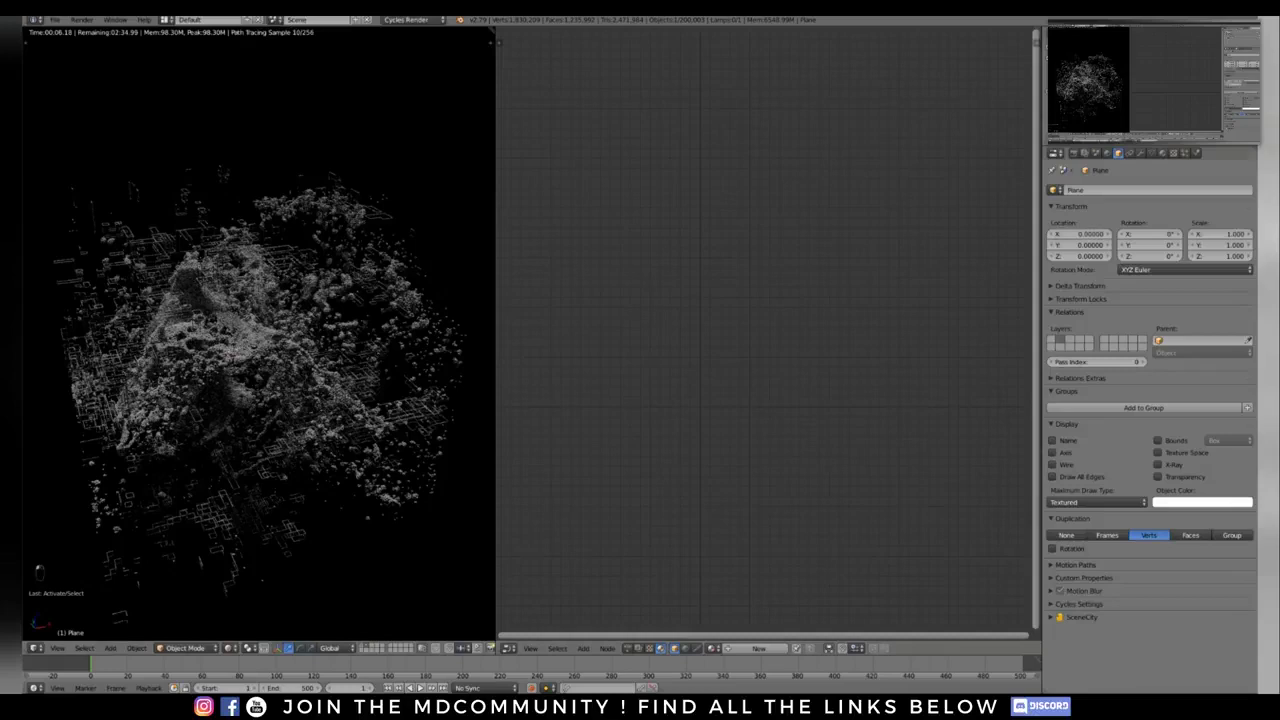
Step: Set the sun lamp's emission strength to 2.5
{"action": "left_click", "coordinate": [1090, 100]}
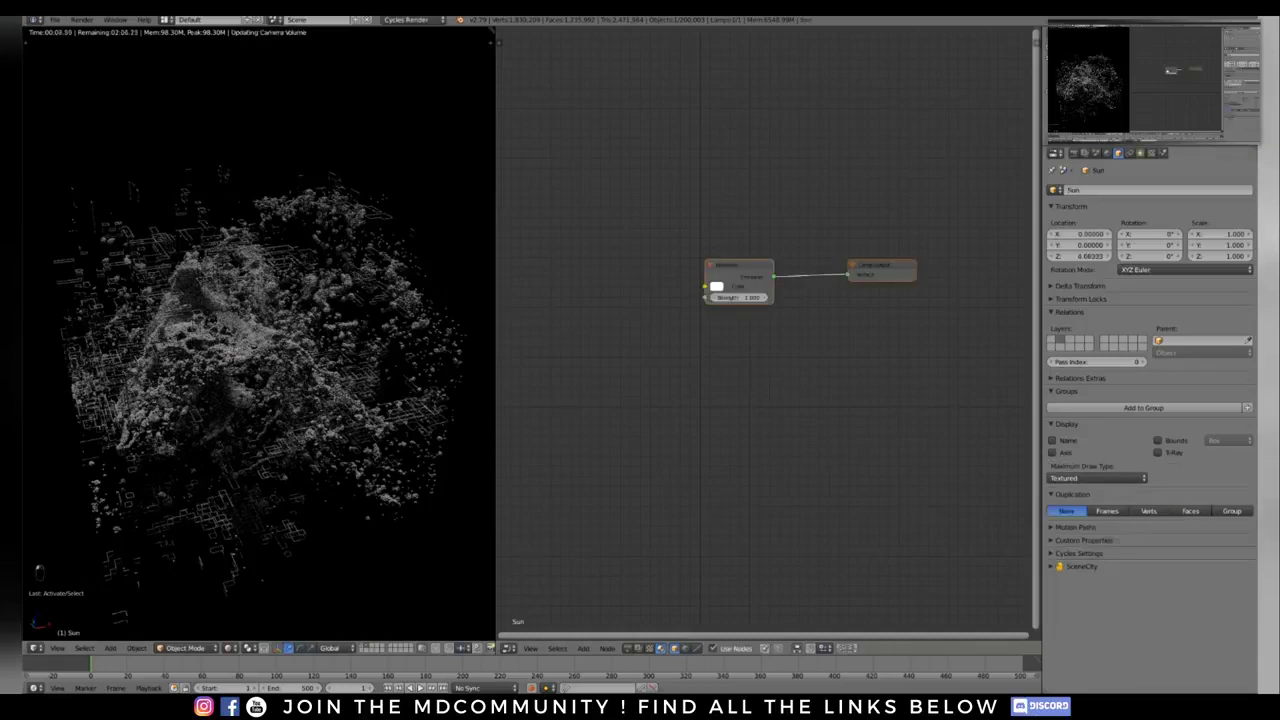
{"action": "left_click", "coordinate": [1140, 153]}
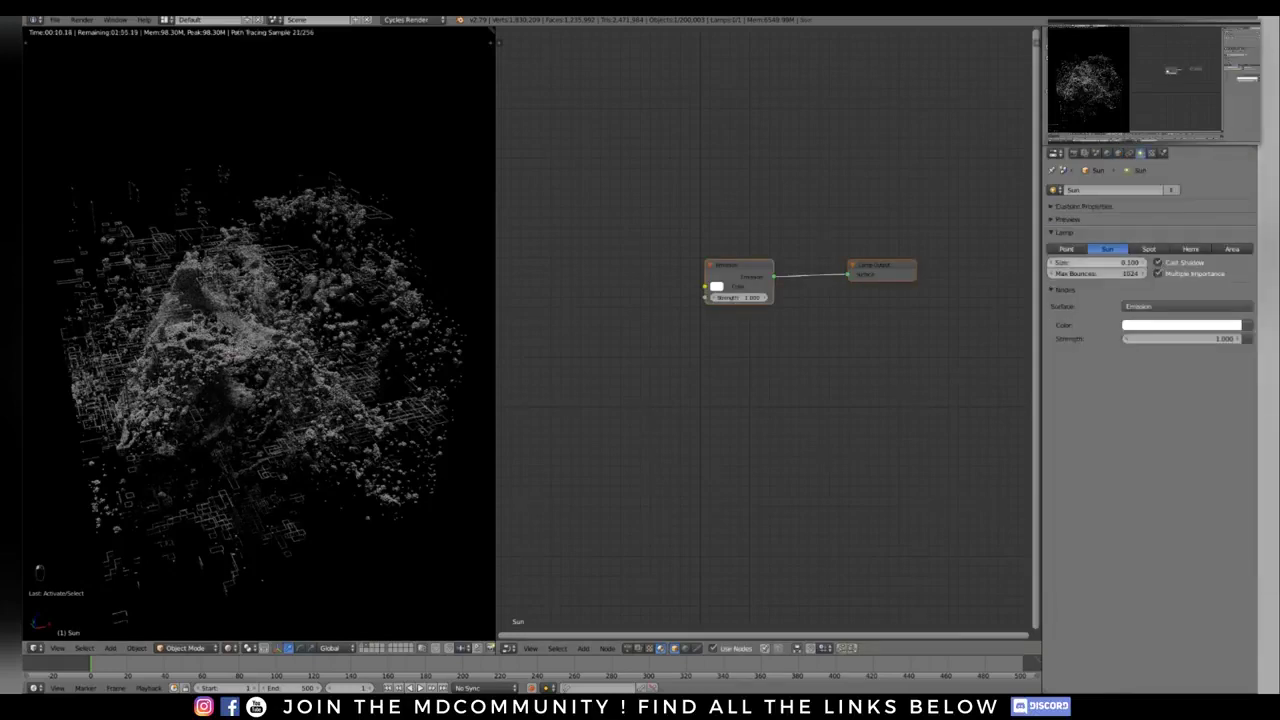
{"action": "left_click", "coordinate": [1182, 339]}
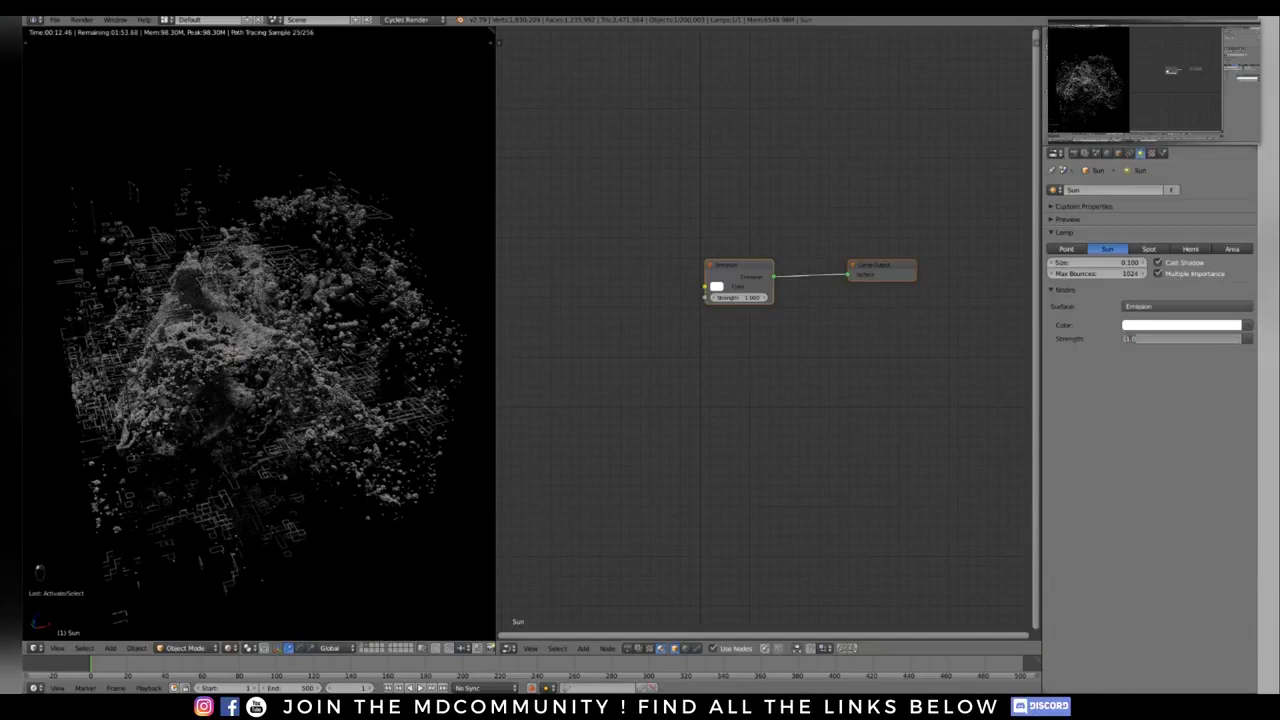
{"action": "type", "text": "2.5"}
{"action": "key", "text": "Return"}
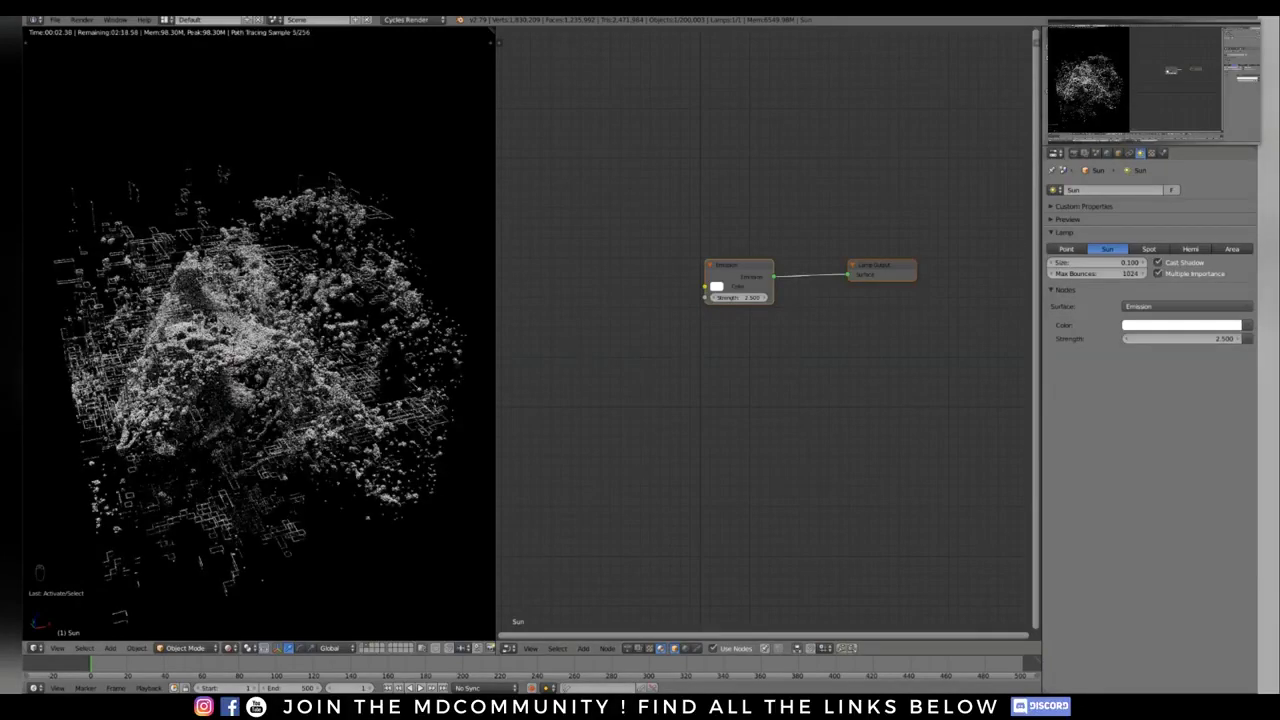
Step: Return to solid shading, add a camera to the scene and align it to the current view of the structure
{"action": "middle_click_drag", "start_coordinate": [250, 340], "coordinate": [275, 272]}
{"action": "key", "text": "shift+z"}
{"action": "scroll", "coordinate": [310, 258], "scroll_direction": "down", "scroll_amount": 1}
{"action": "middle_click_drag", "start_coordinate": [330, 332], "coordinate": [405, 318]}
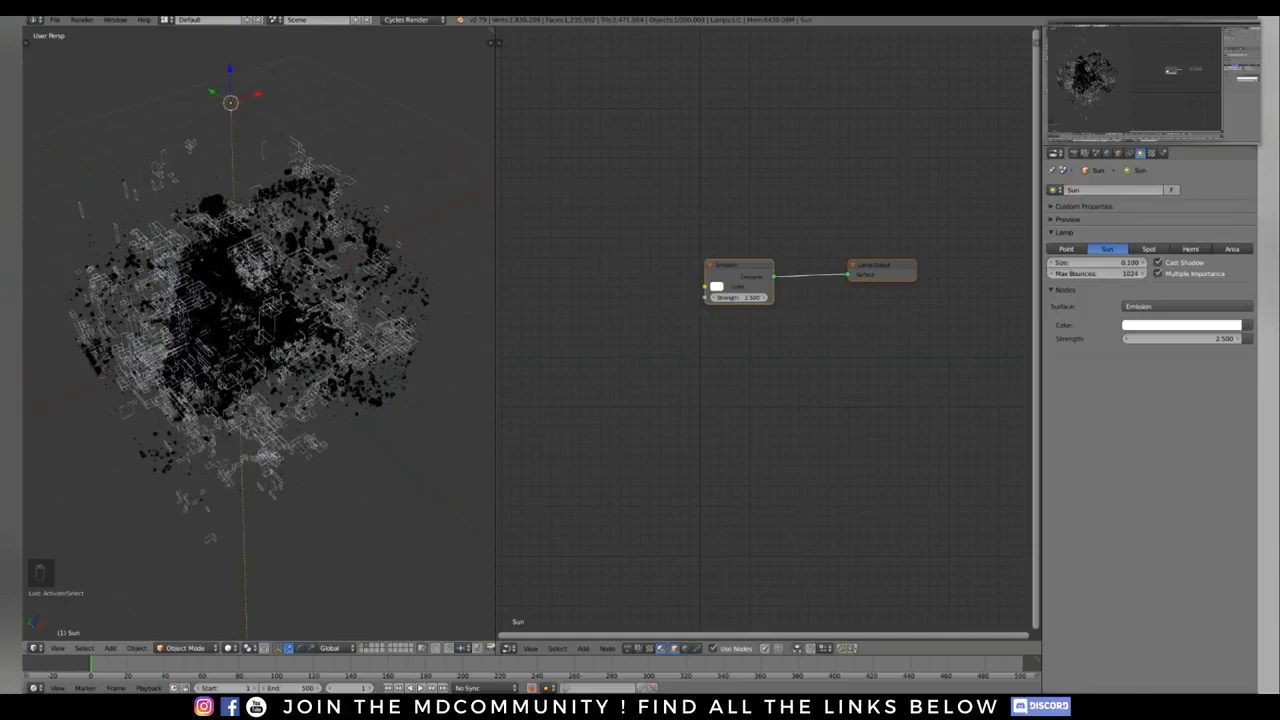
{"action": "key", "text": "shift+a"}
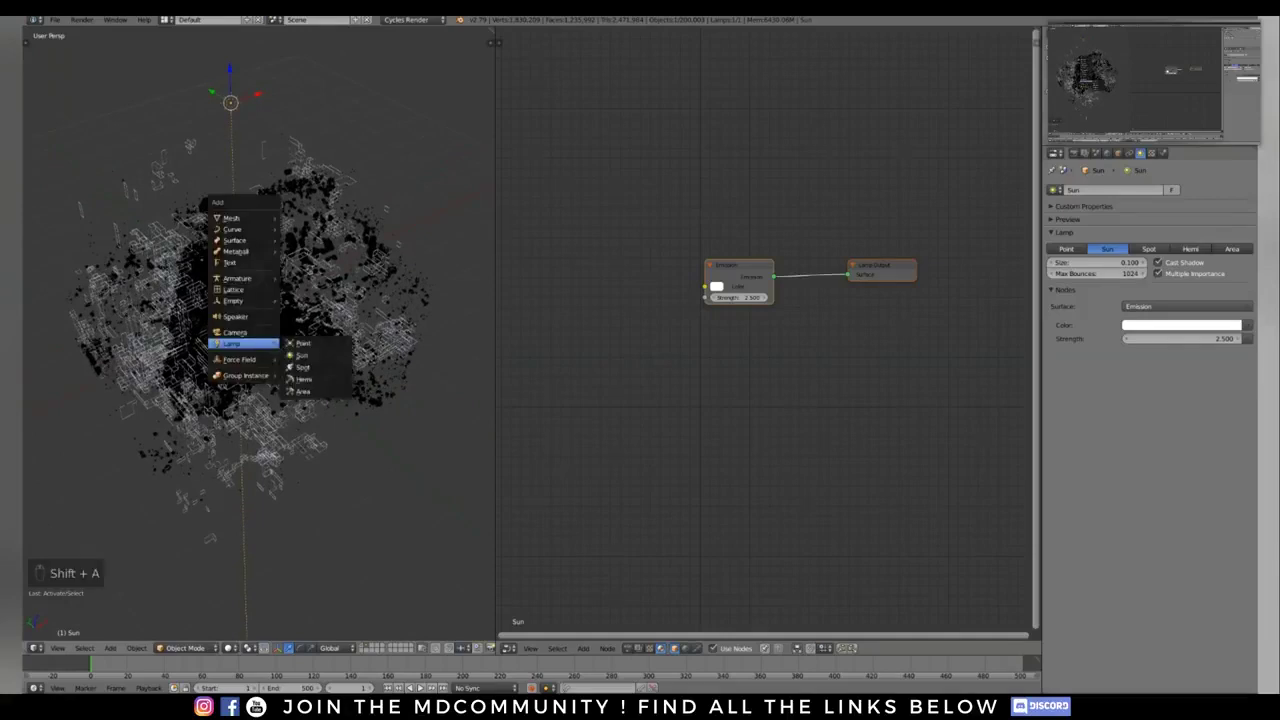
{"action": "key", "text": "Escape"}
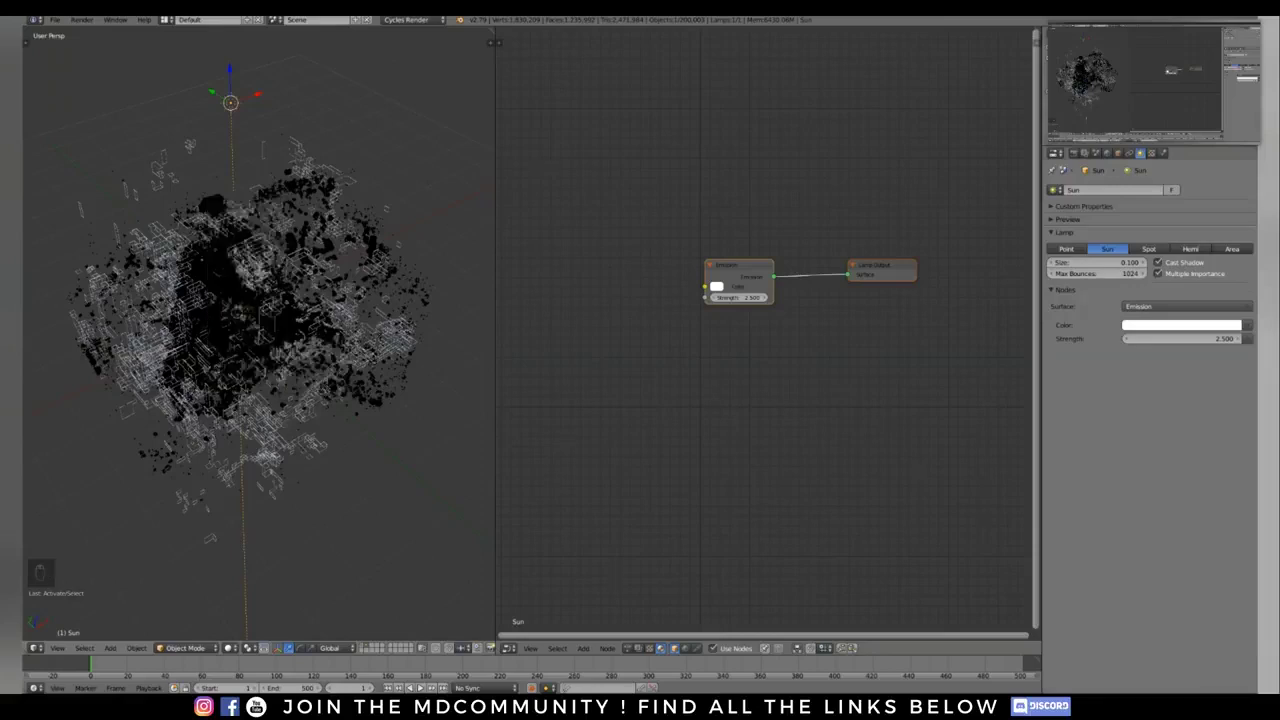
{"action": "key", "text": "shift+a"}
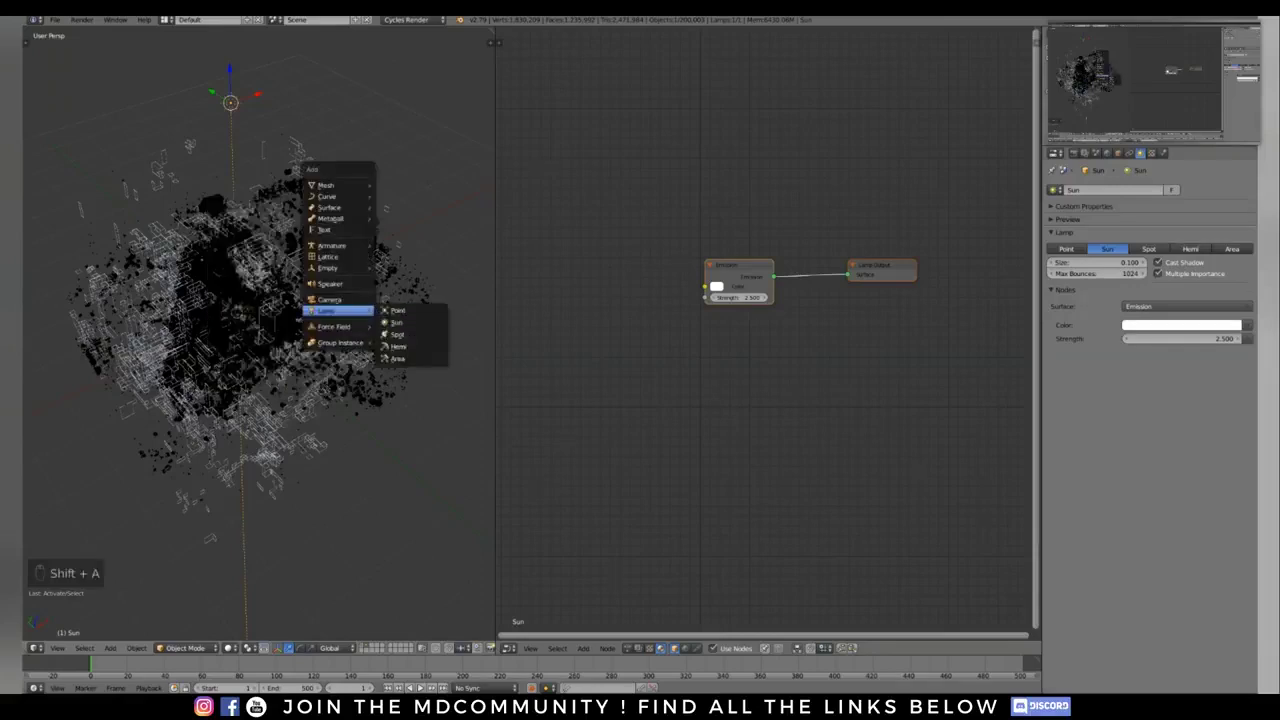
{"action": "left_click", "coordinate": [329, 299]}
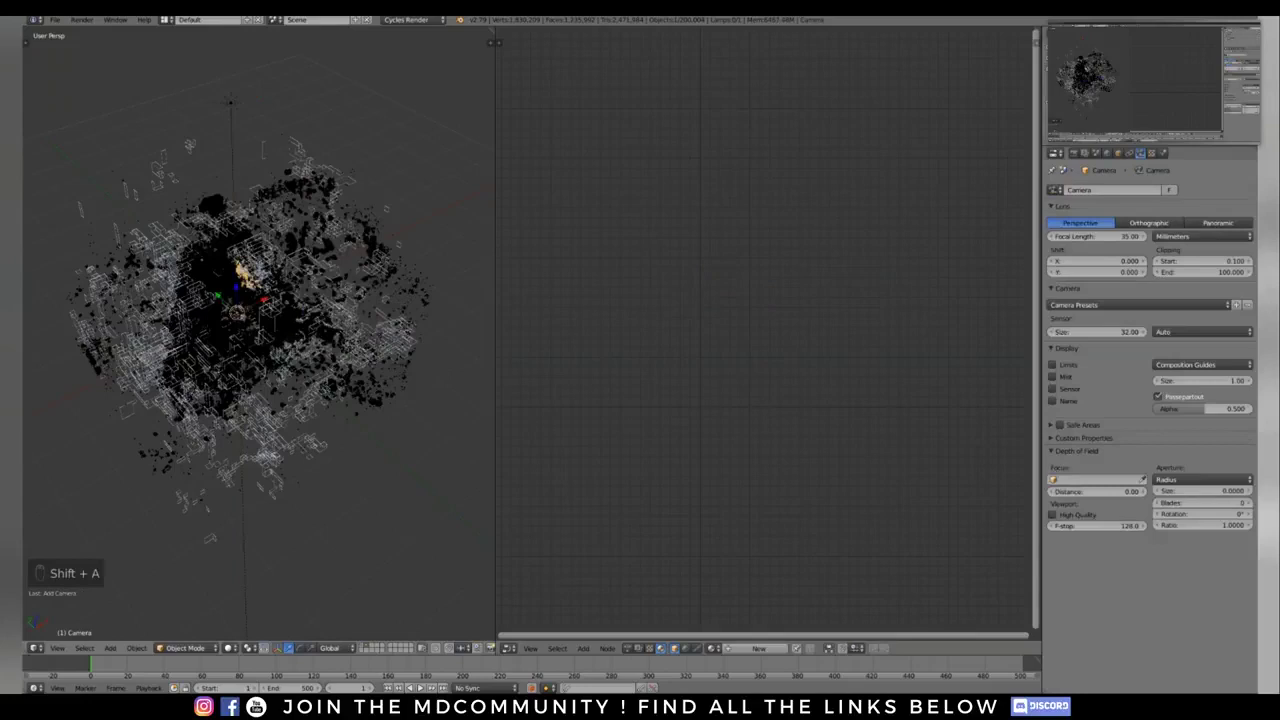
{"action": "key", "text": "ctrl+alt+KP_0"}
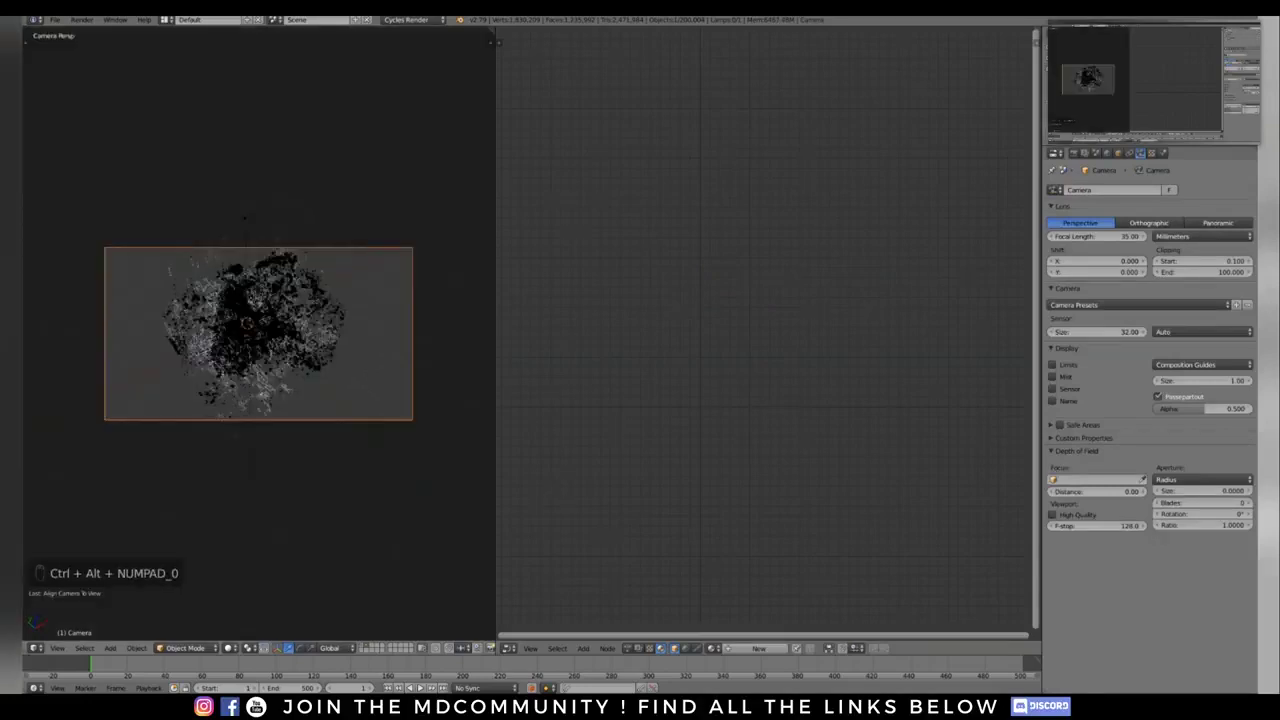
Step: Set the render resolution's X value to 1080 px for a square frame and fit the camera frame to the viewport
{"action": "left_click", "coordinate": [1074, 153]}
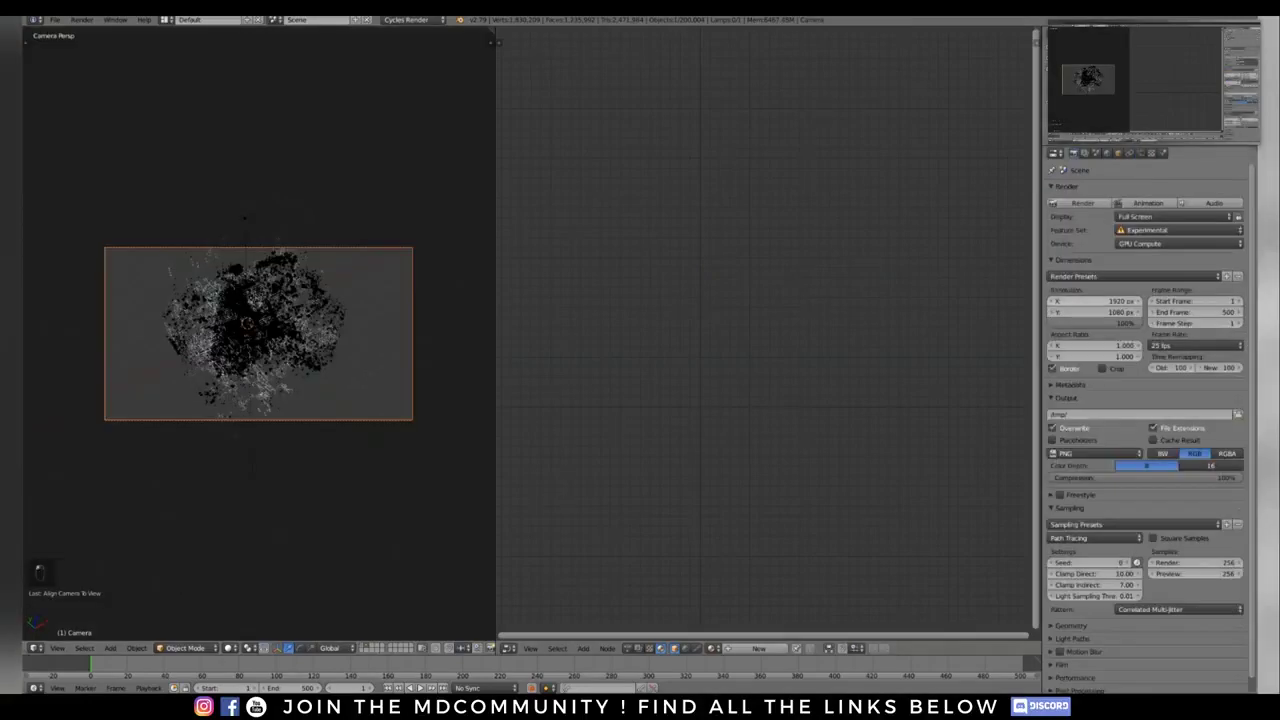
{"action": "left_click", "coordinate": [1095, 301]}
{"action": "type", "text": "1080"}
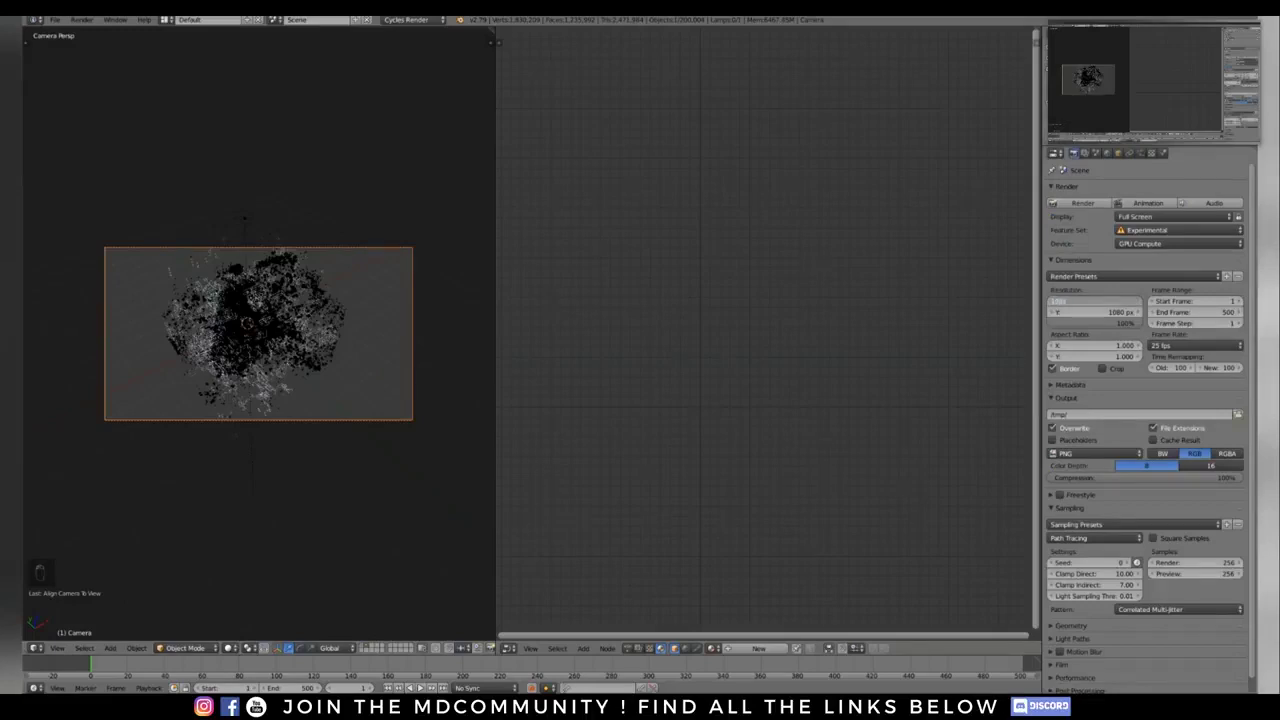
{"action": "key", "text": "Return"}
{"action": "key", "text": "Home"}
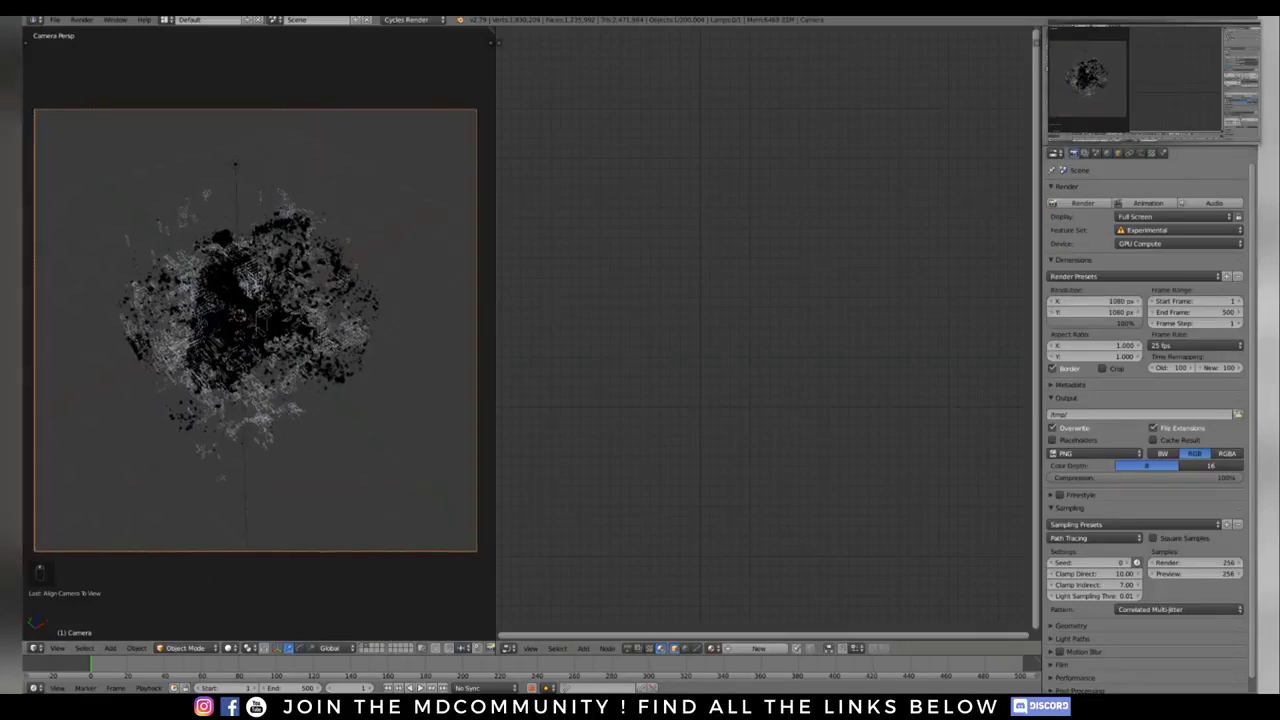
Step: Set the camera's focal length to 85 mm
{"action": "left_click", "coordinate": [1141, 153]}
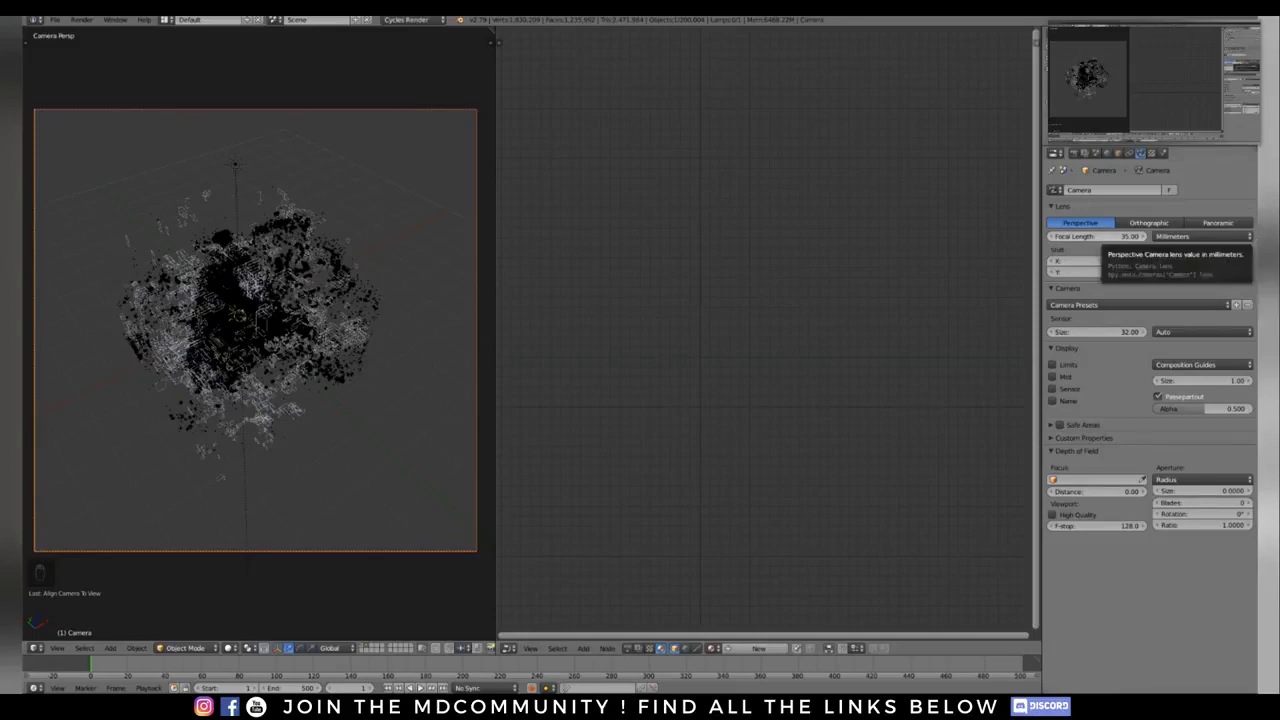
{"action": "left_click", "coordinate": [1100, 237]}
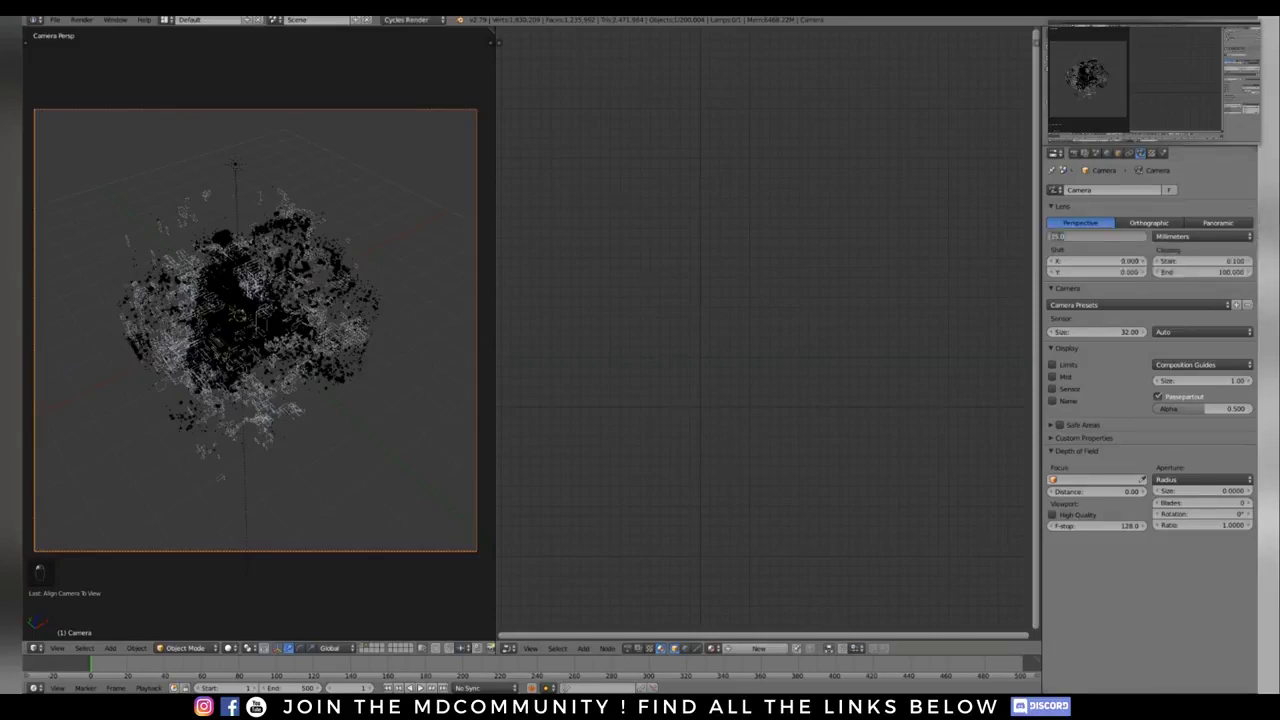
{"action": "type", "text": "85"}
{"action": "key", "text": "Return"}
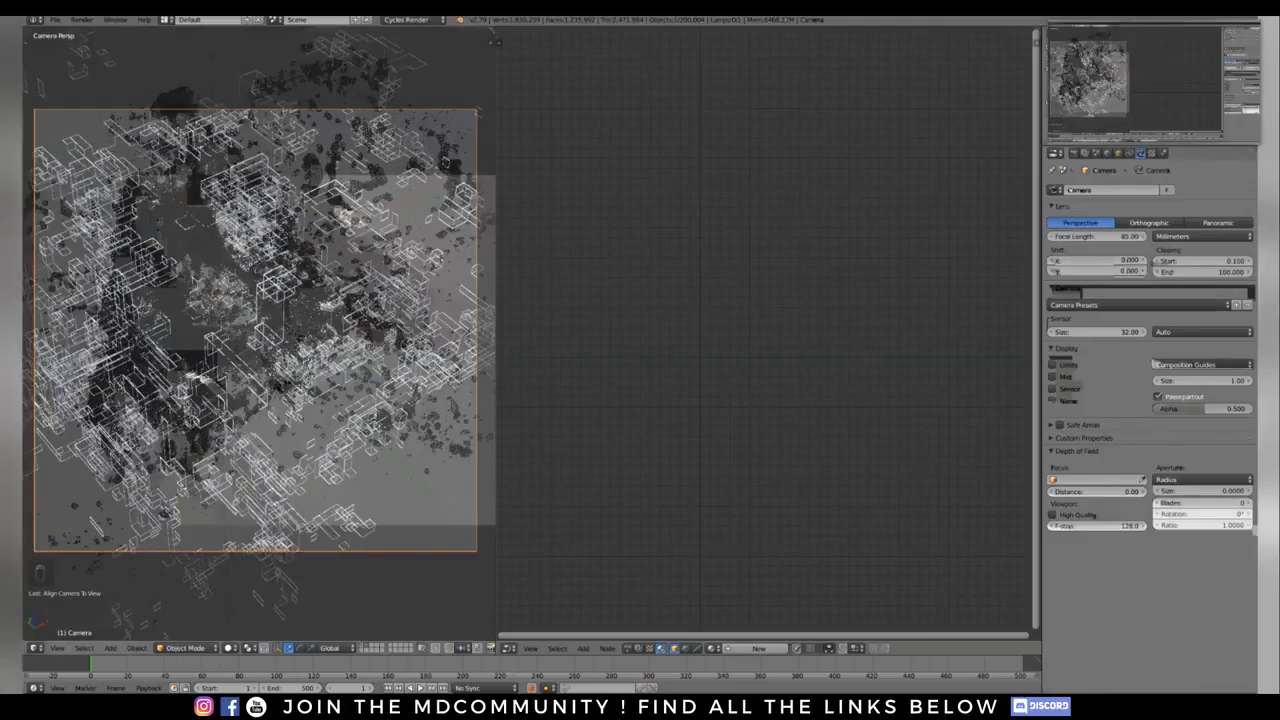
Step: Move the camera back along its local Z axis and shift it sideways so the whole structure sits centred in the square frame
{"action": "key", "text": "g"}
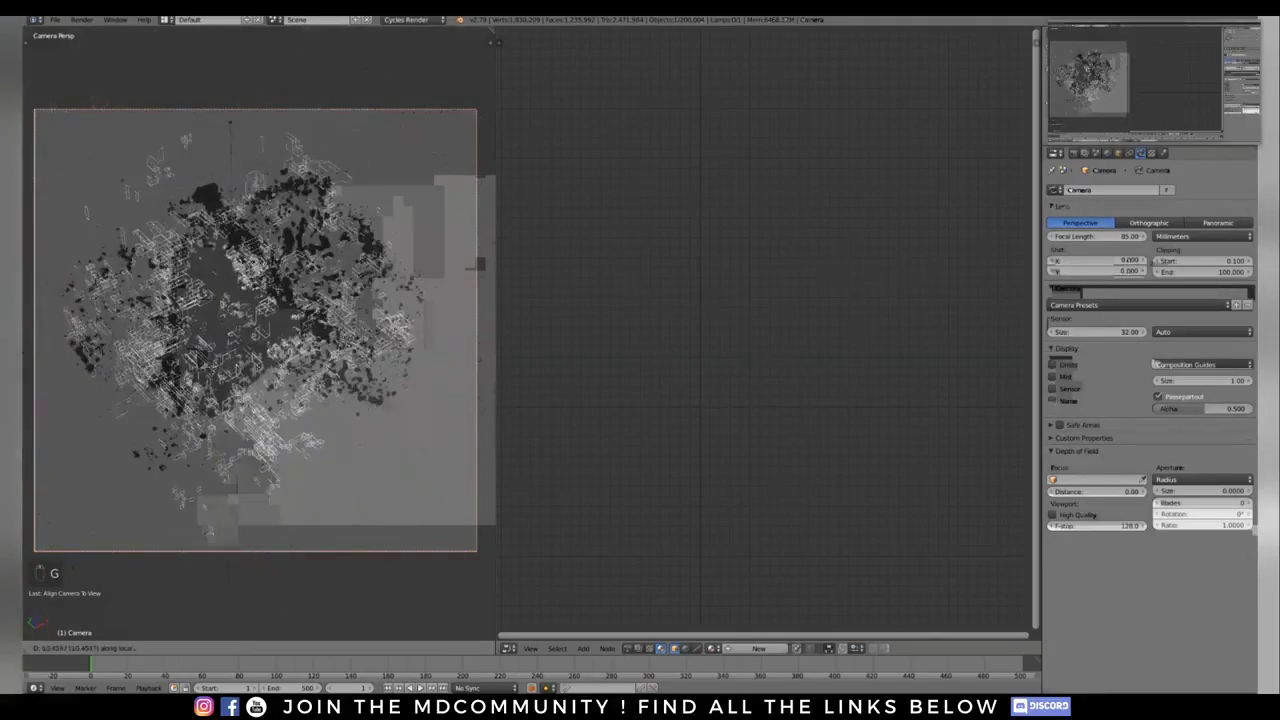
{"action": "left_click", "coordinate": [292, 461]}
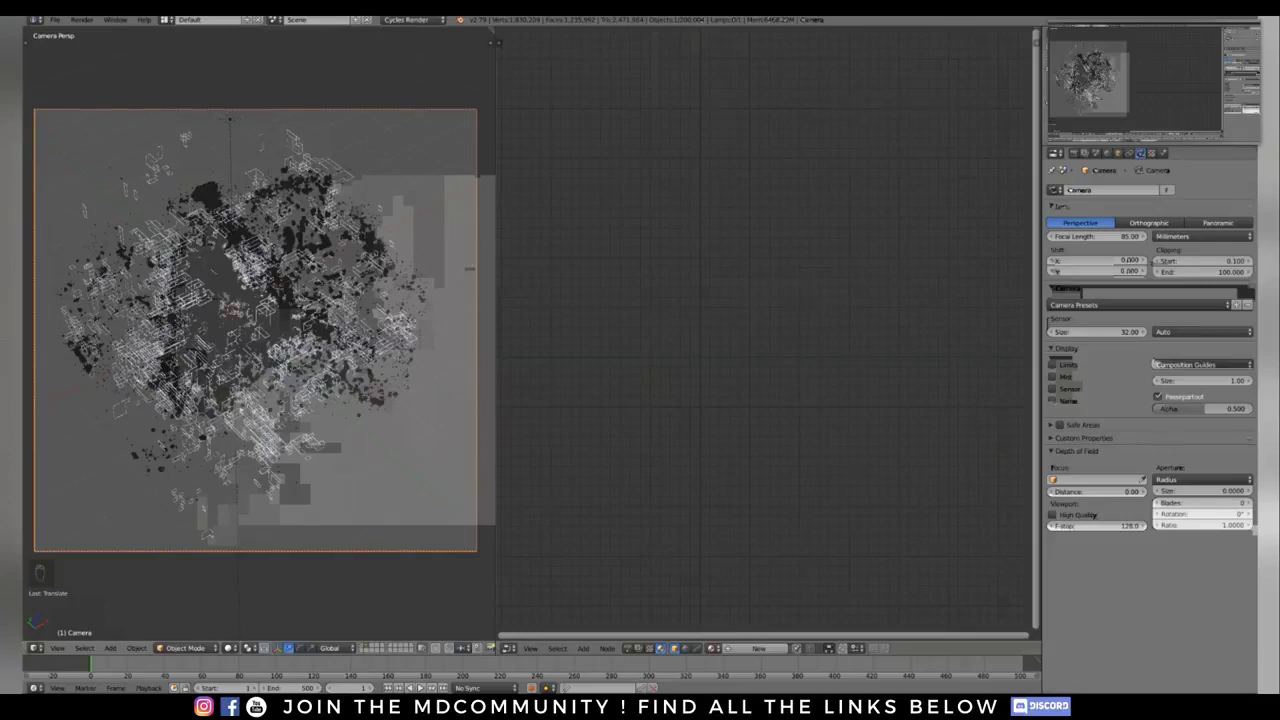
{"action": "key", "text": "g"}
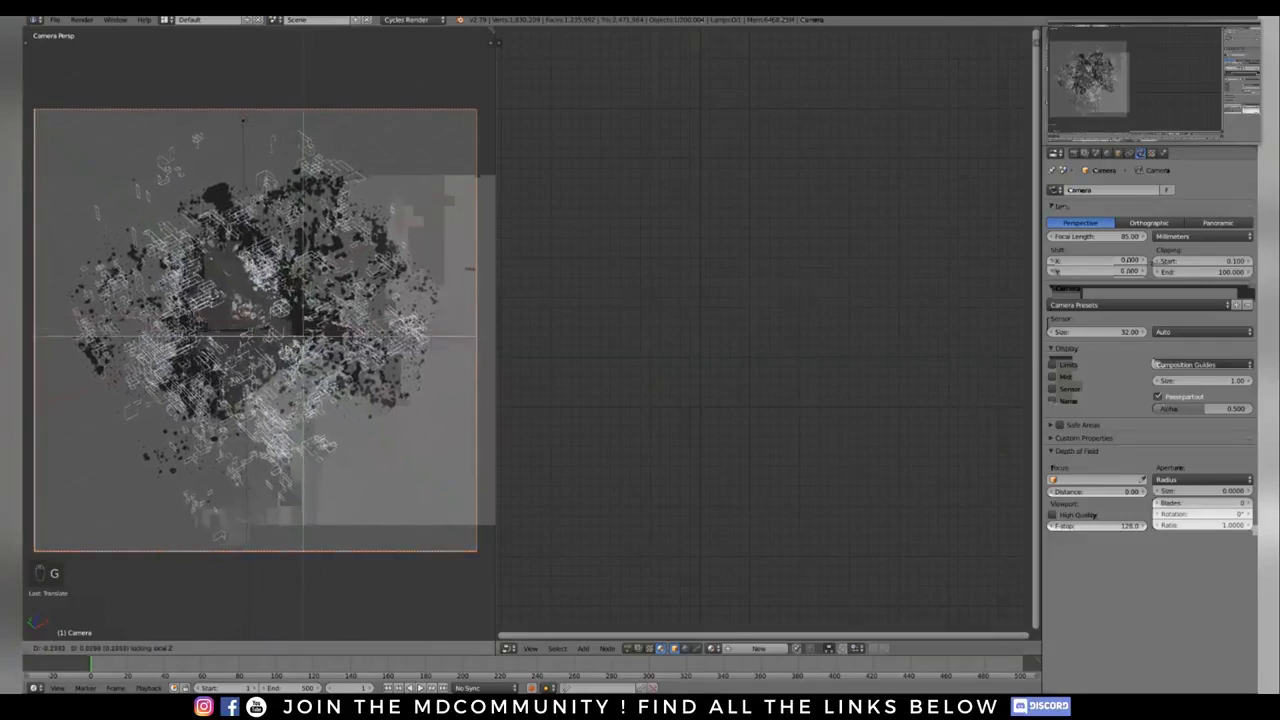
{"action": "left_click", "coordinate": [466, 269]}
{"action": "key", "text": "g"}
{"action": "key", "text": "z"}
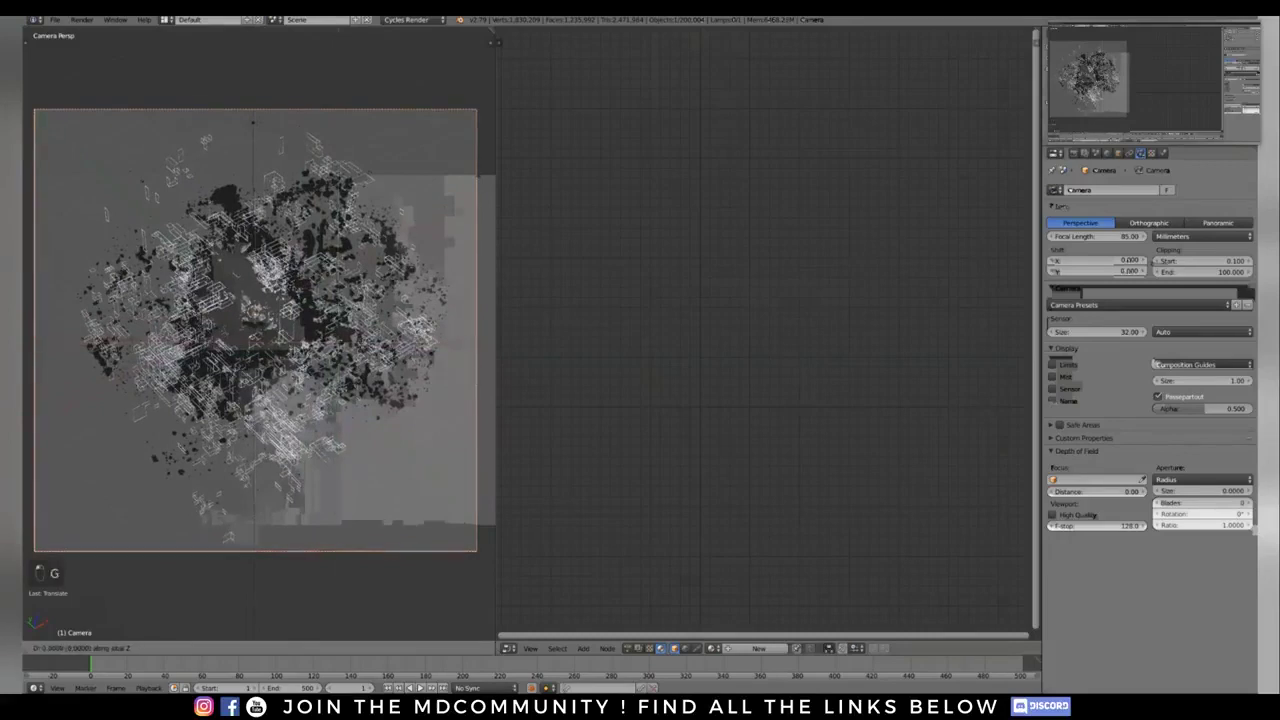
{"action": "left_click", "coordinate": [466, 269]}
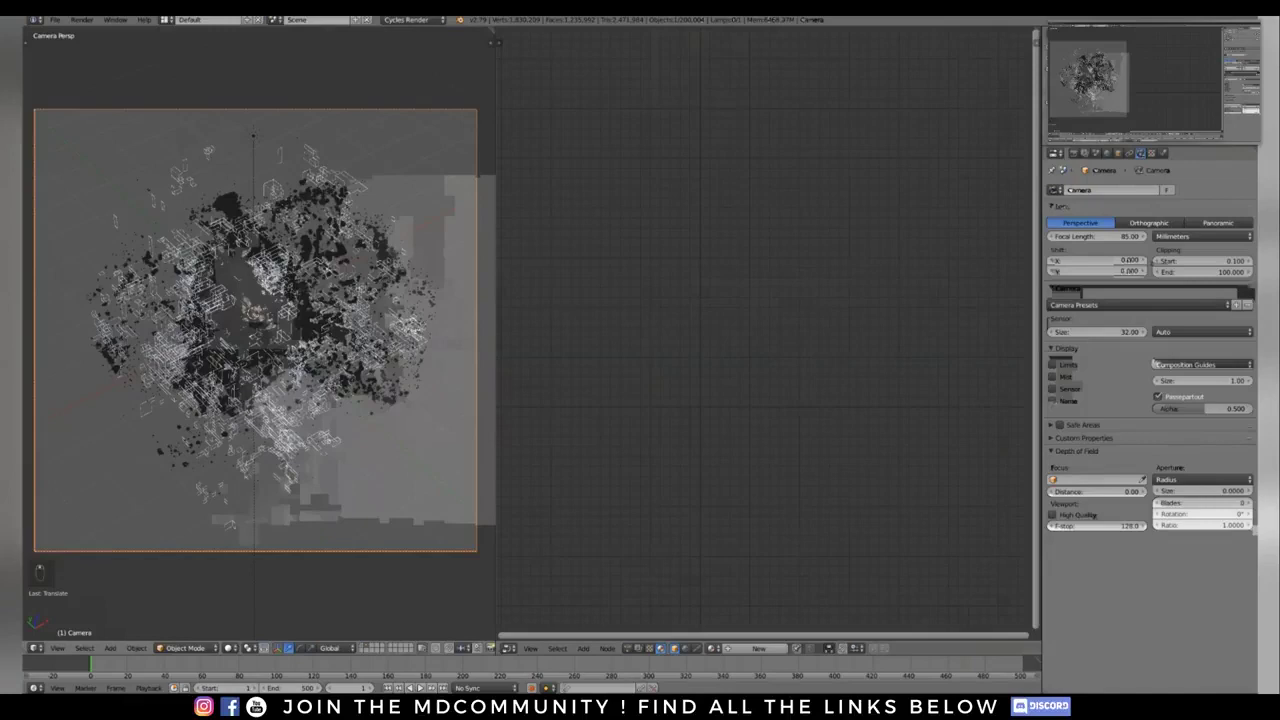
Step: Render a test image of the structure, switch the render result to Slot 2 and return to the scene
{"action": "key", "text": "F12"}
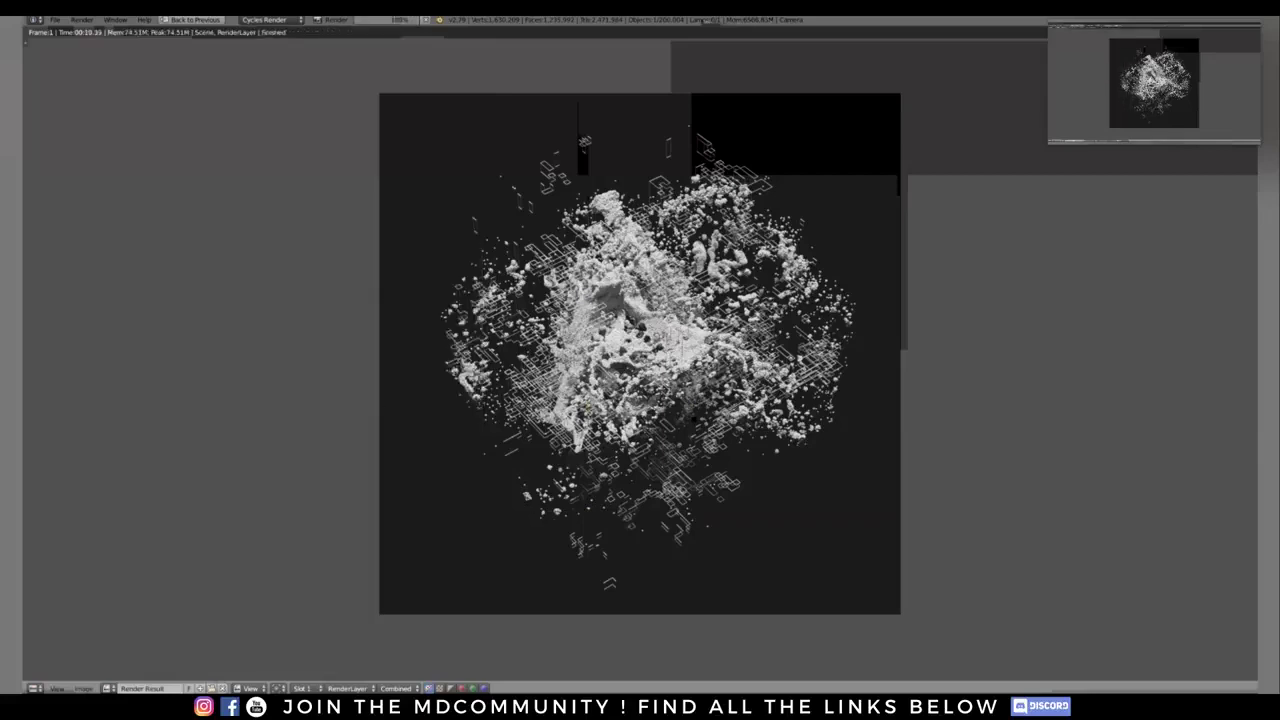
{"action": "left_click", "coordinate": [300, 688]}
{"action": "left_click", "coordinate": [314, 655]}
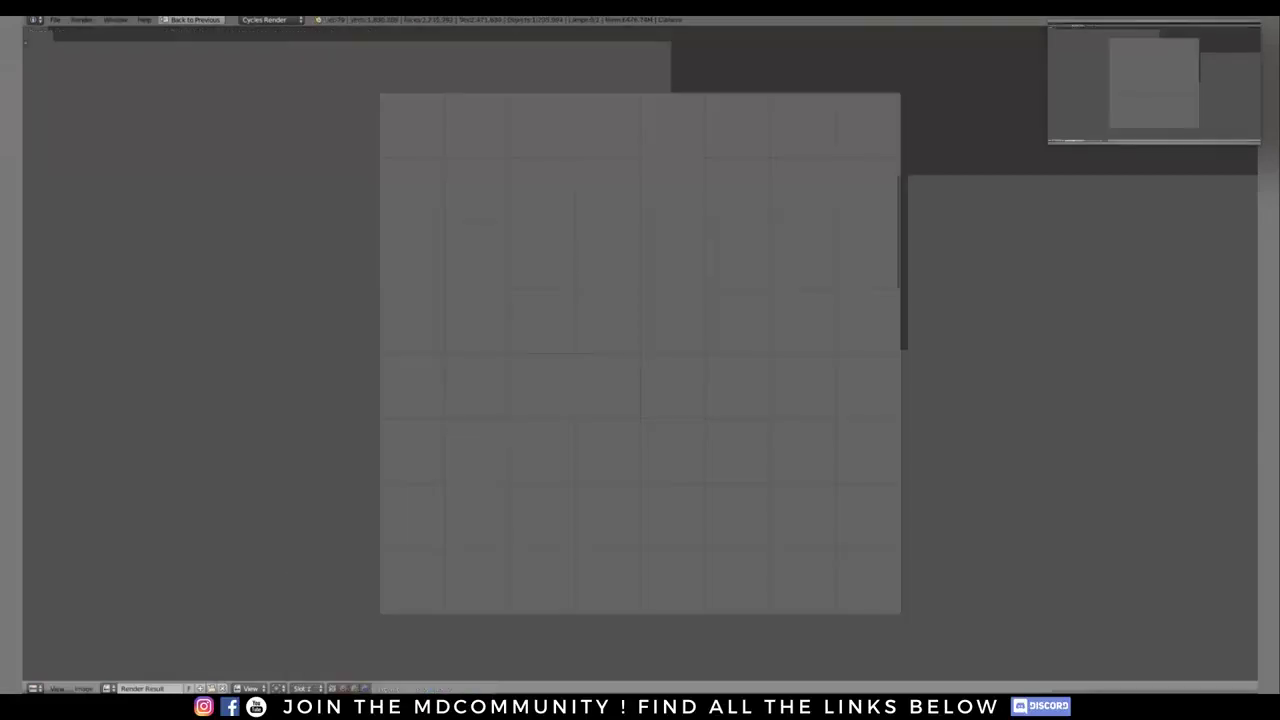
{"action": "key", "text": "Escape"}
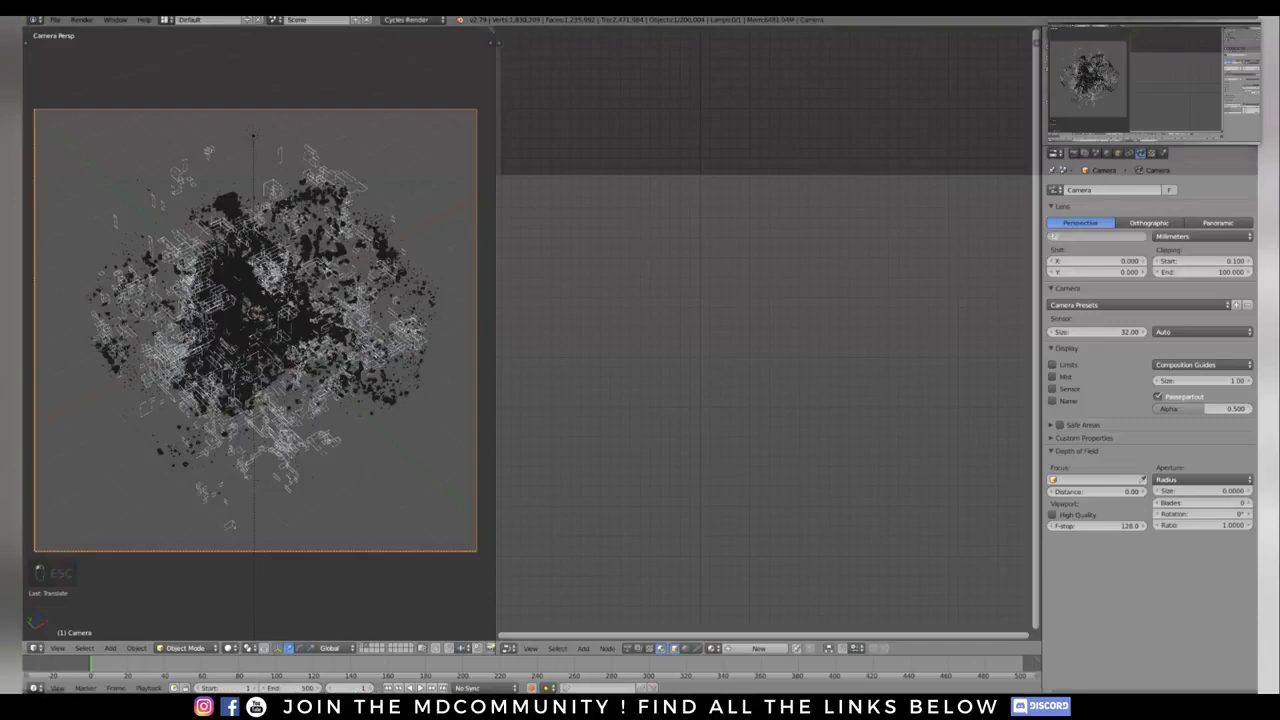
Step: Set the camera's focal length to 18 mm and move the camera along its local Z axis until the structure fills the frame
{"action": "key", "text": "Return"}
{"action": "key", "text": "g"}
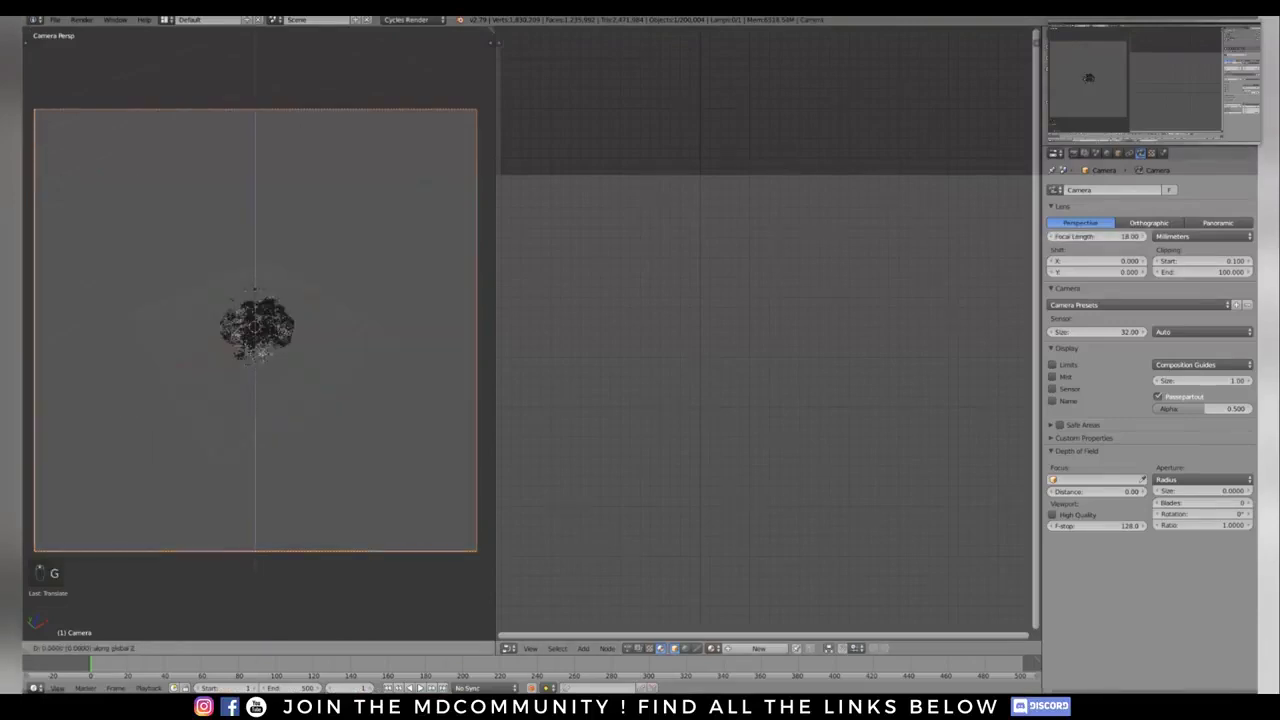
{"action": "key", "text": "z"}
{"action": "key", "text": "z"}
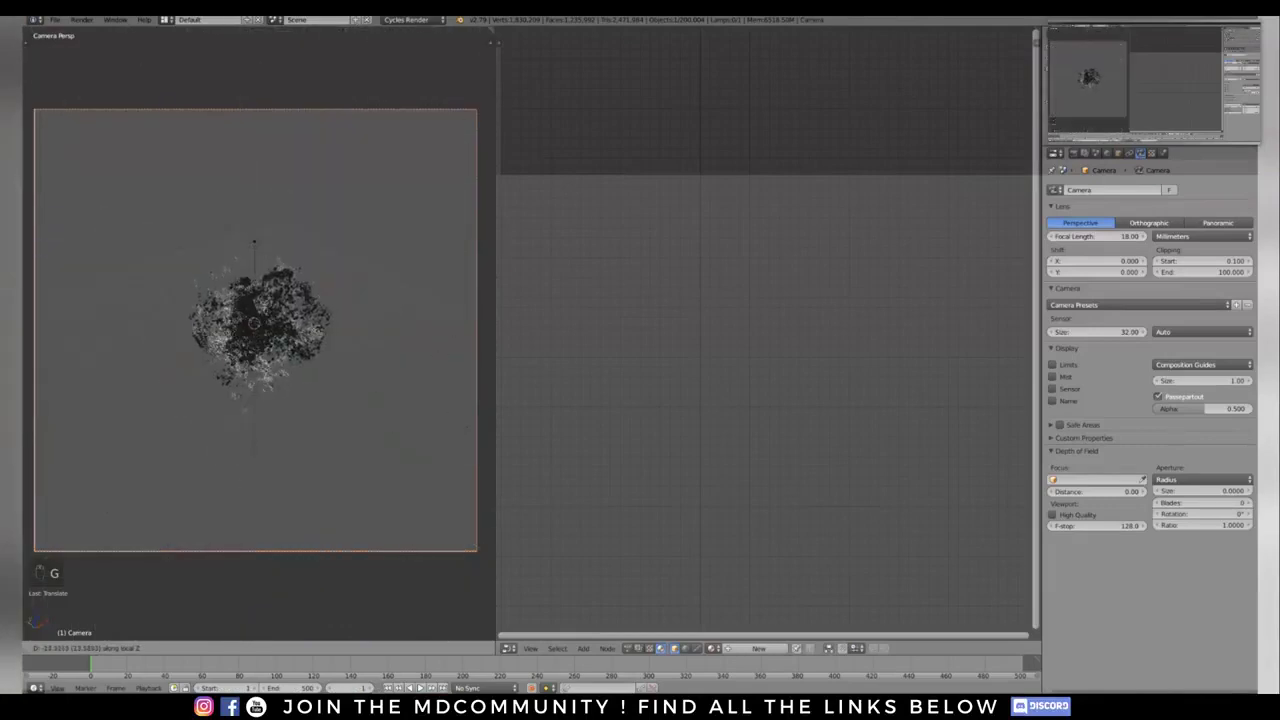
{"action": "left_click", "coordinate": [255, 330]}
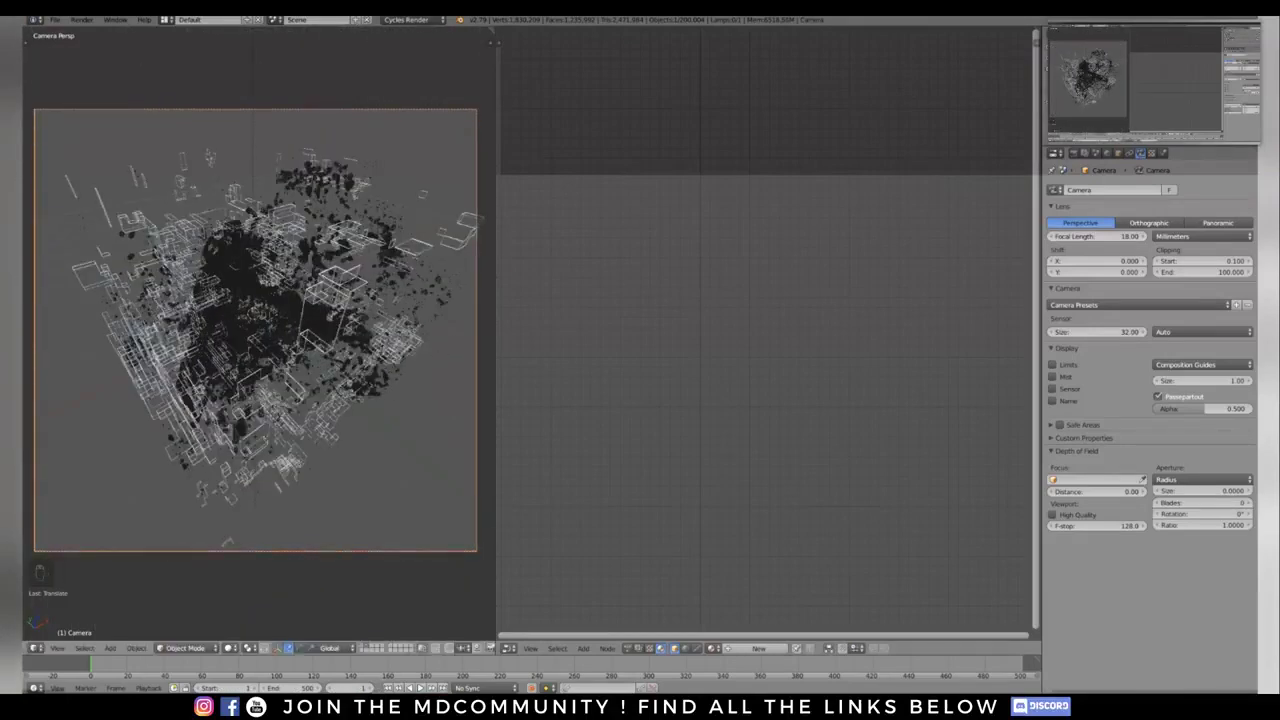
Step: Render the wide-angle view into Slot 2 and compare it repeatedly with the 85 mm render in Slot 1
{"action": "key", "text": "F12"}
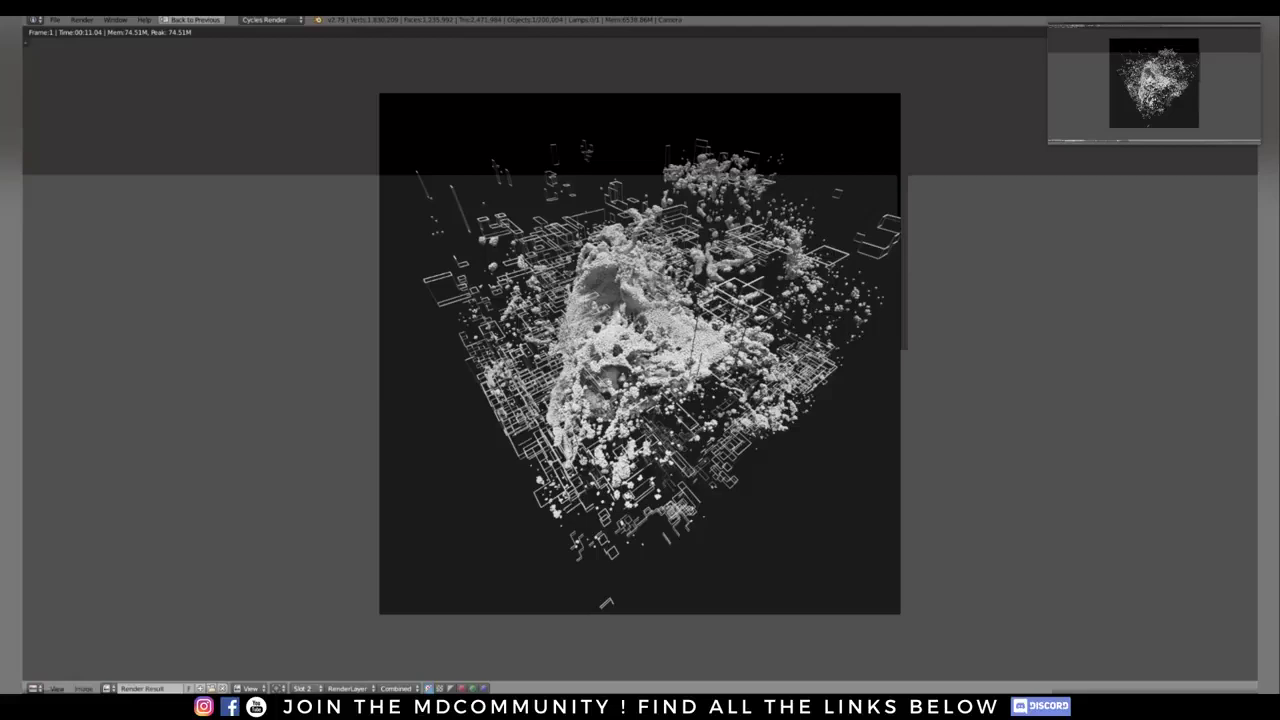
{"action": "key", "text": "j"}
{"action": "key", "text": "j"}
{"action": "key", "text": "j"}
{"action": "key", "text": "j"}
{"action": "key", "text": "j"}
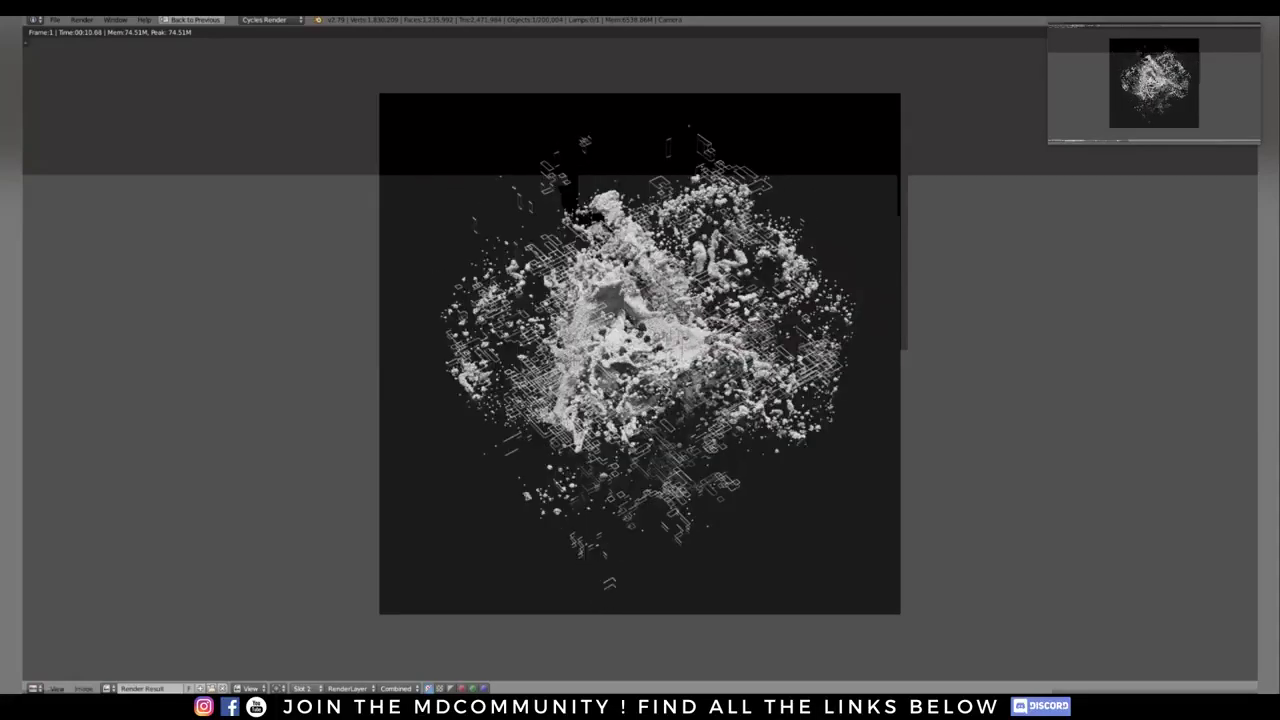
{"action": "key", "text": "j"}
{"action": "key", "text": "j"}
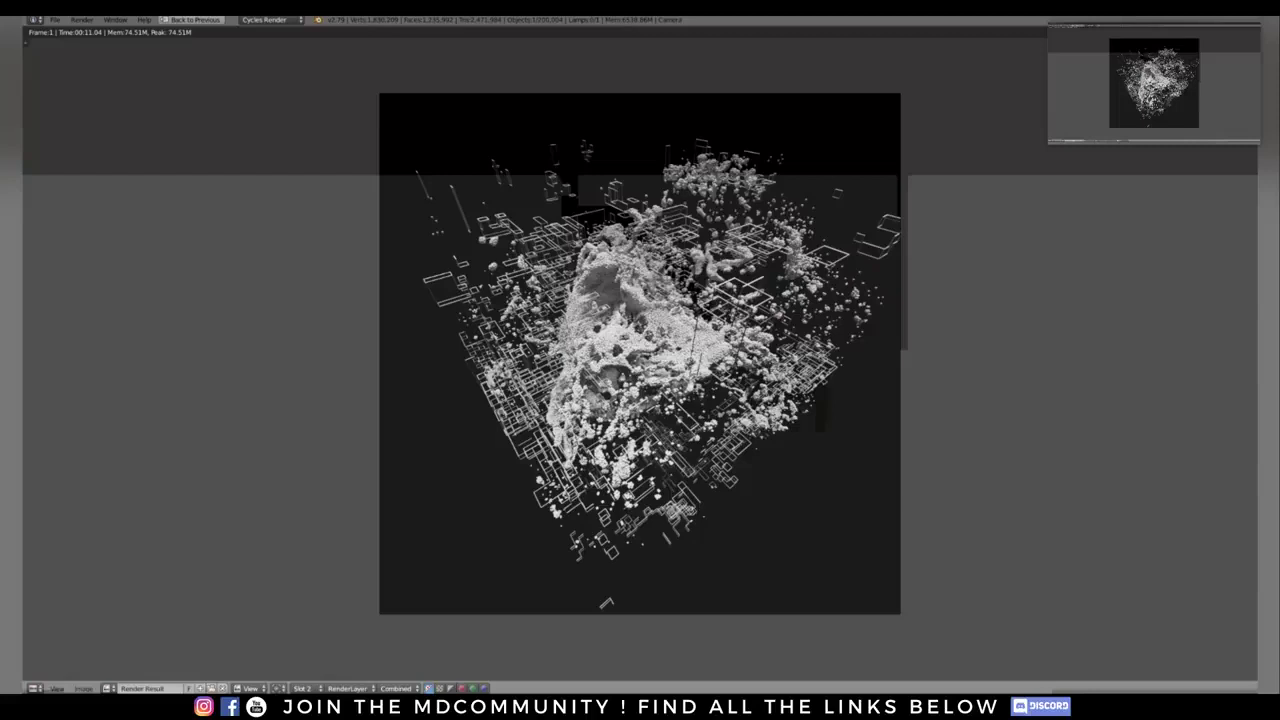
{"action": "key", "text": "j"}
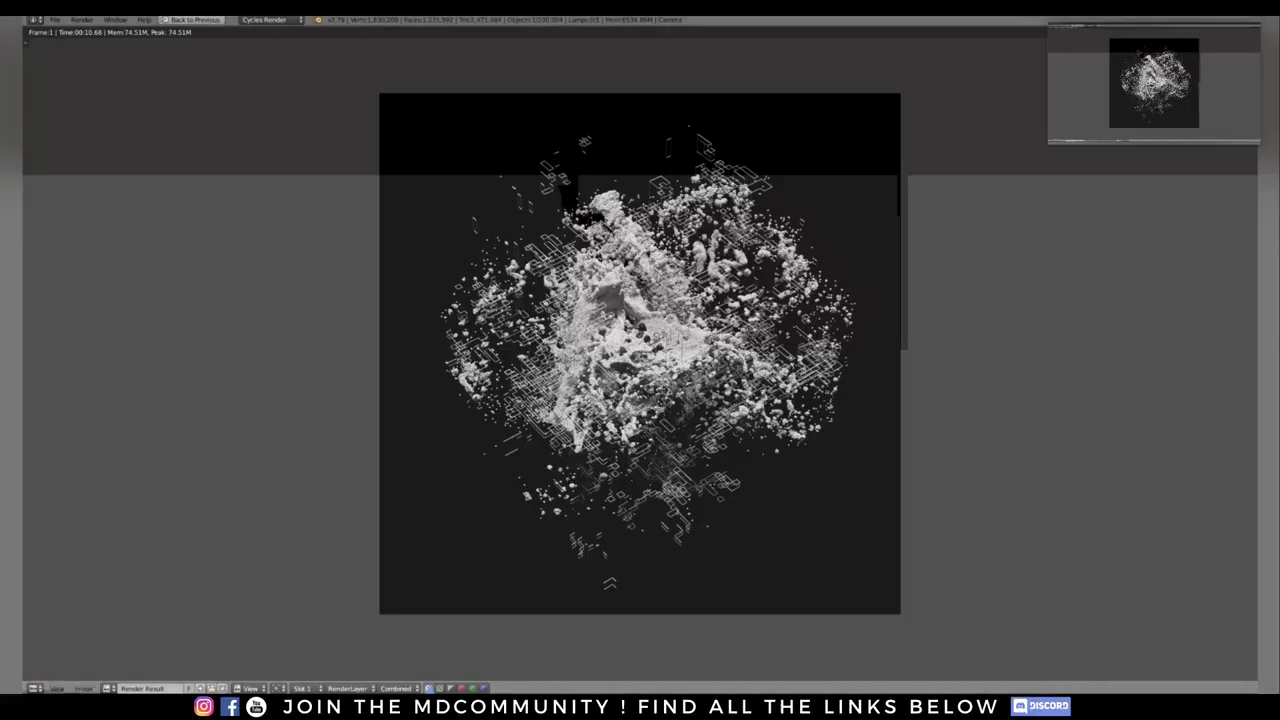
Step: Leave the render result and revert the 18 mm focal length and its camera move through the undo history
{"action": "left_click", "coordinate": [195, 20]}
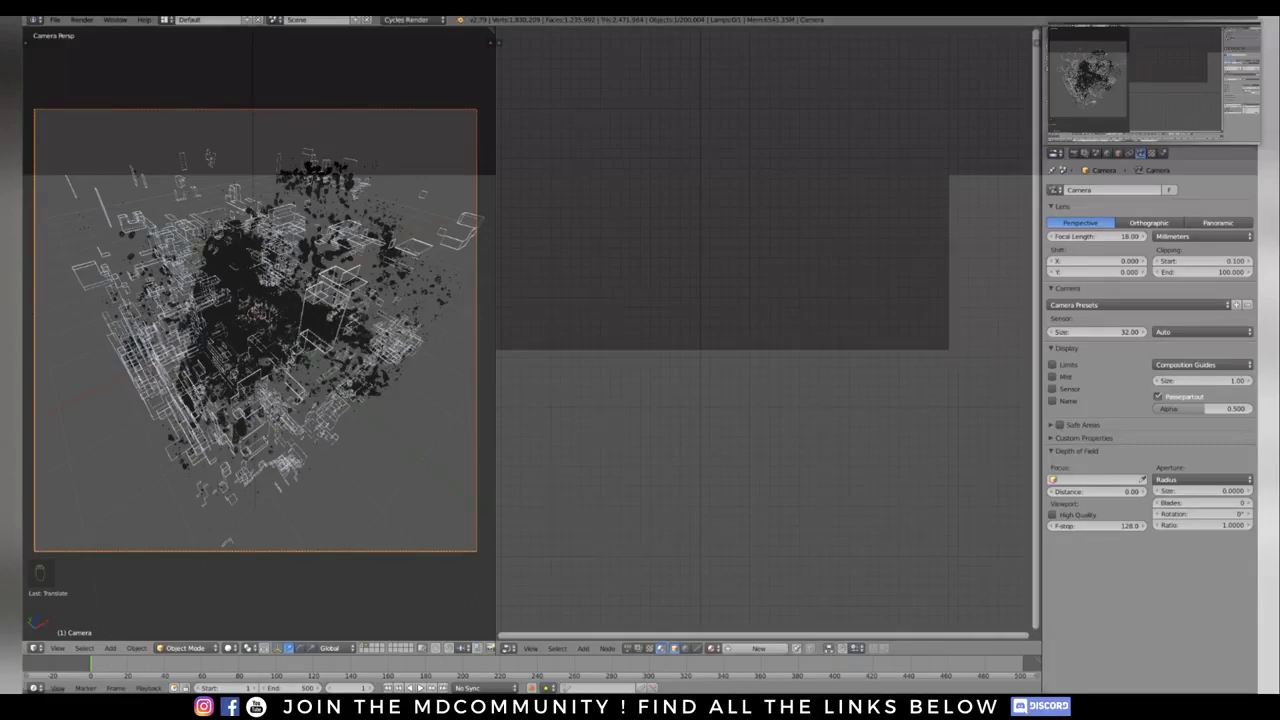
{"action": "key", "text": "ctrl+alt+z"}
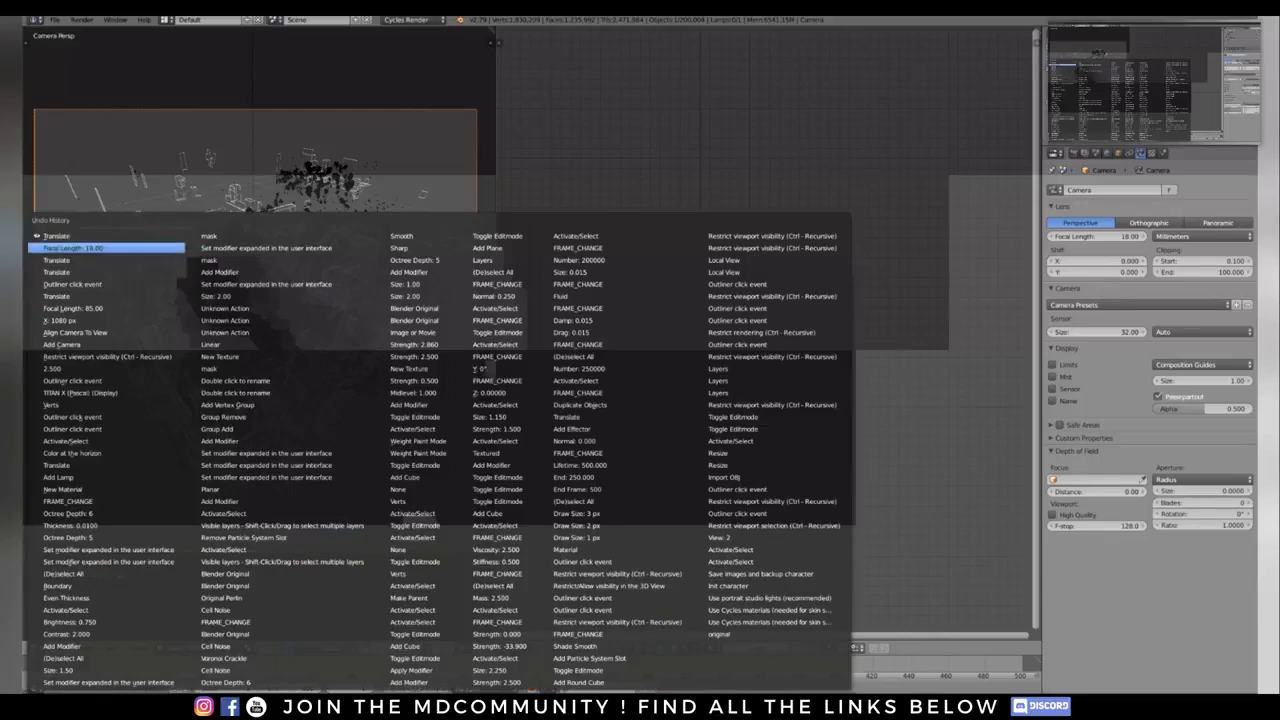
{"action": "left_click", "coordinate": [100, 260]}
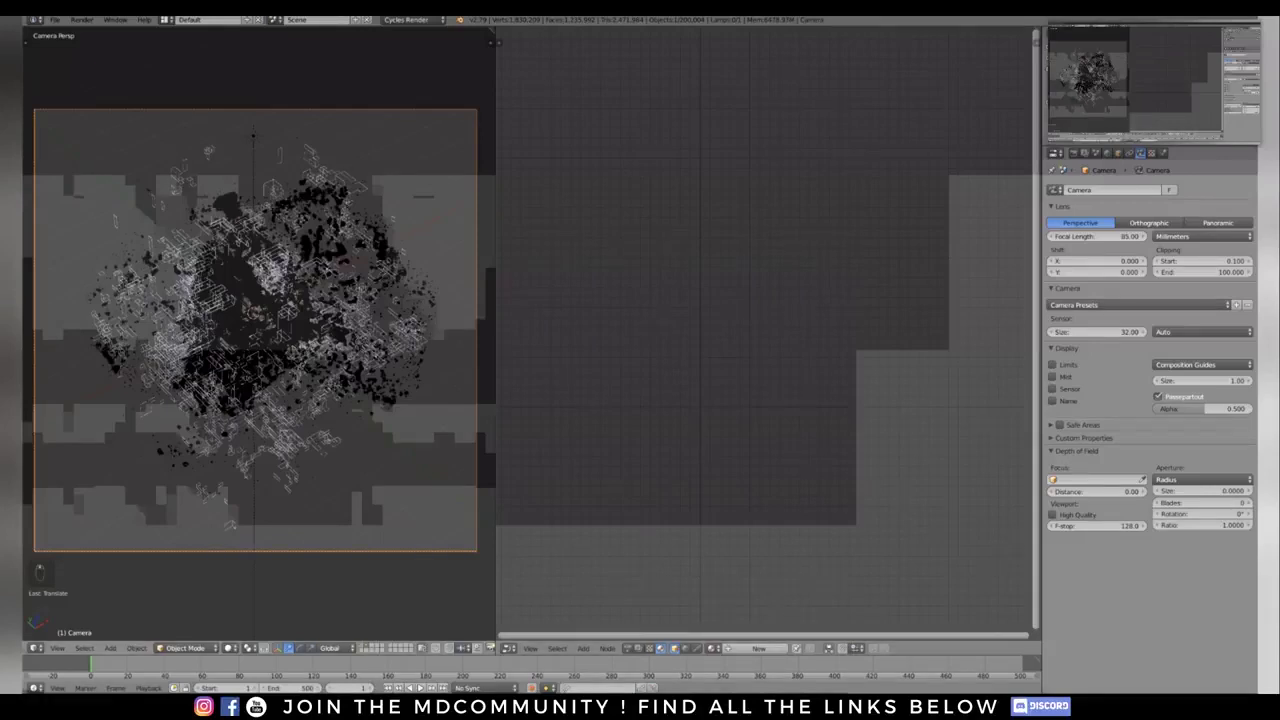
Step: Preview the camera view in rendered shading and switch the wireframe structure's Diffuse BSDF node to a Principled BSDF
{"action": "key", "text": "shift+z"}
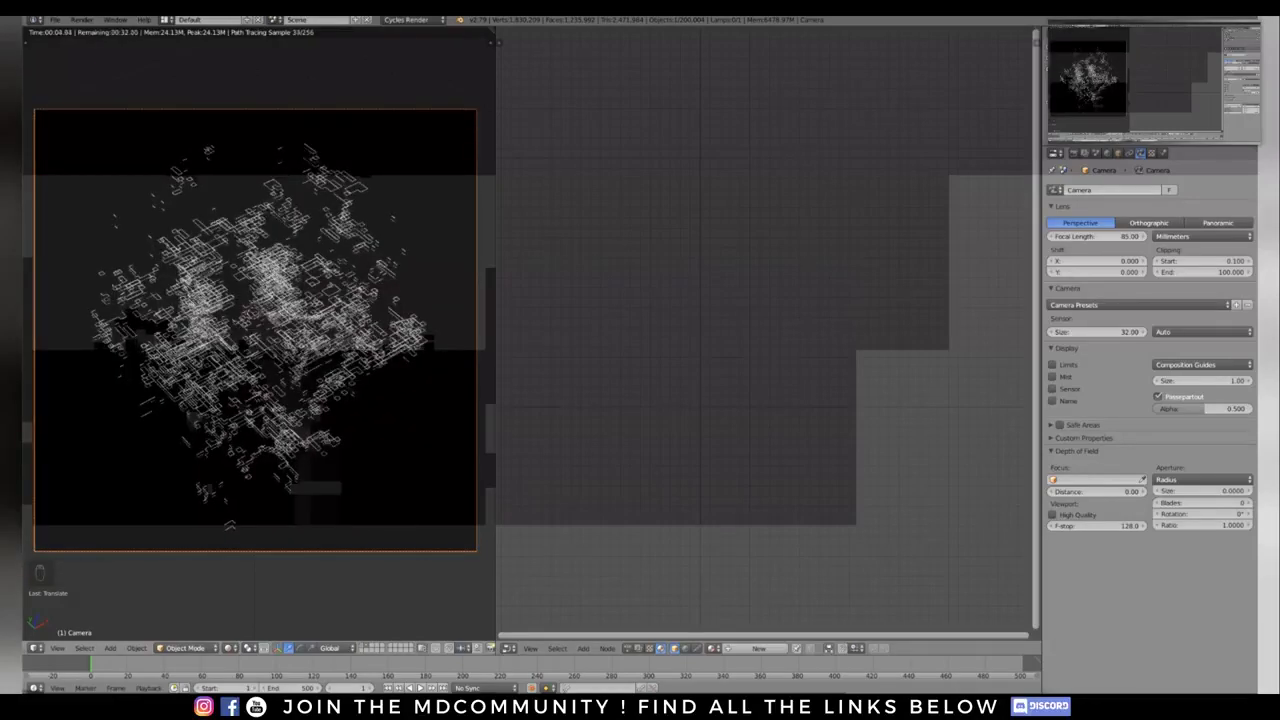
{"action": "right_click", "coordinate": [268, 312]}
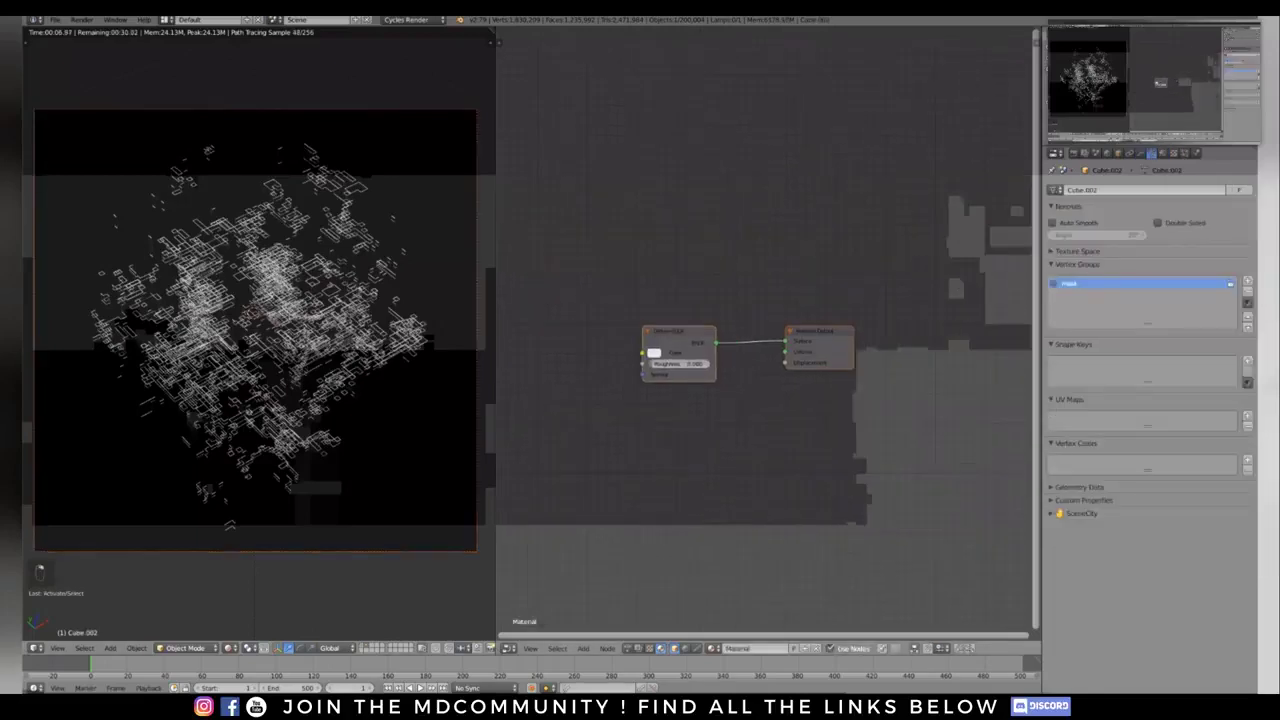
{"action": "key", "text": "shift+s"}
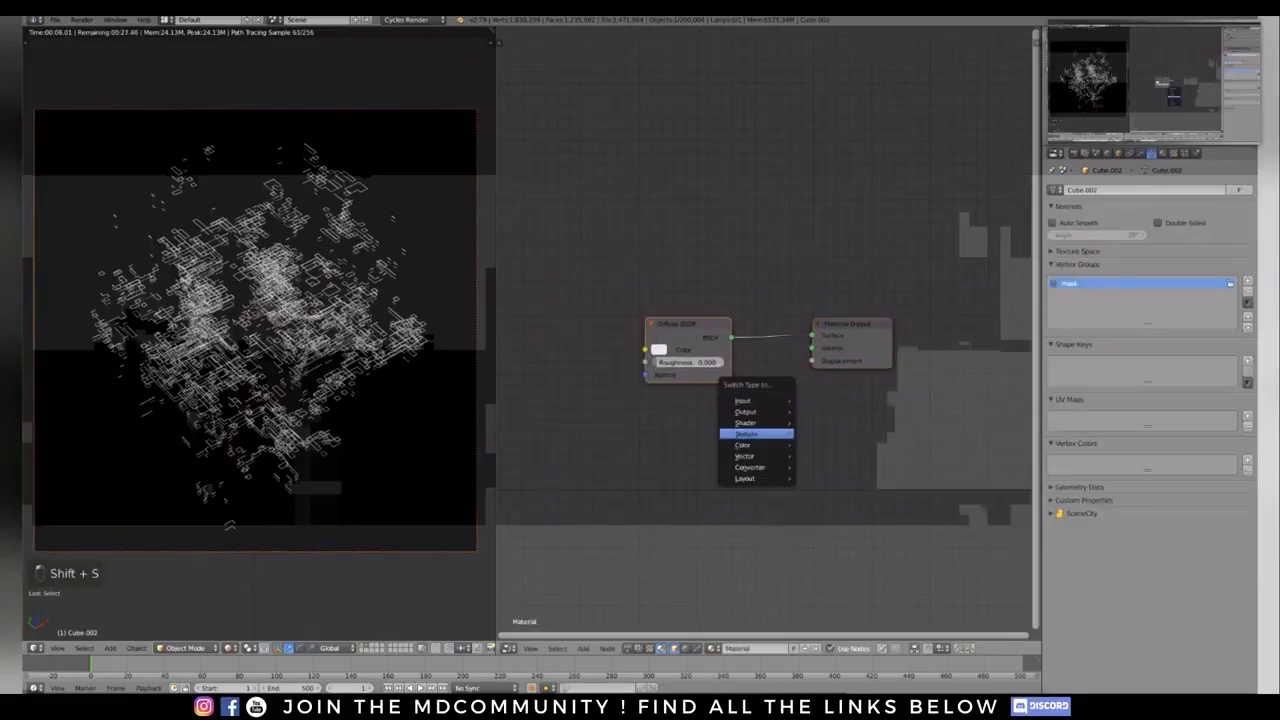
{"action": "mouse_move", "coordinate": [746, 422]}
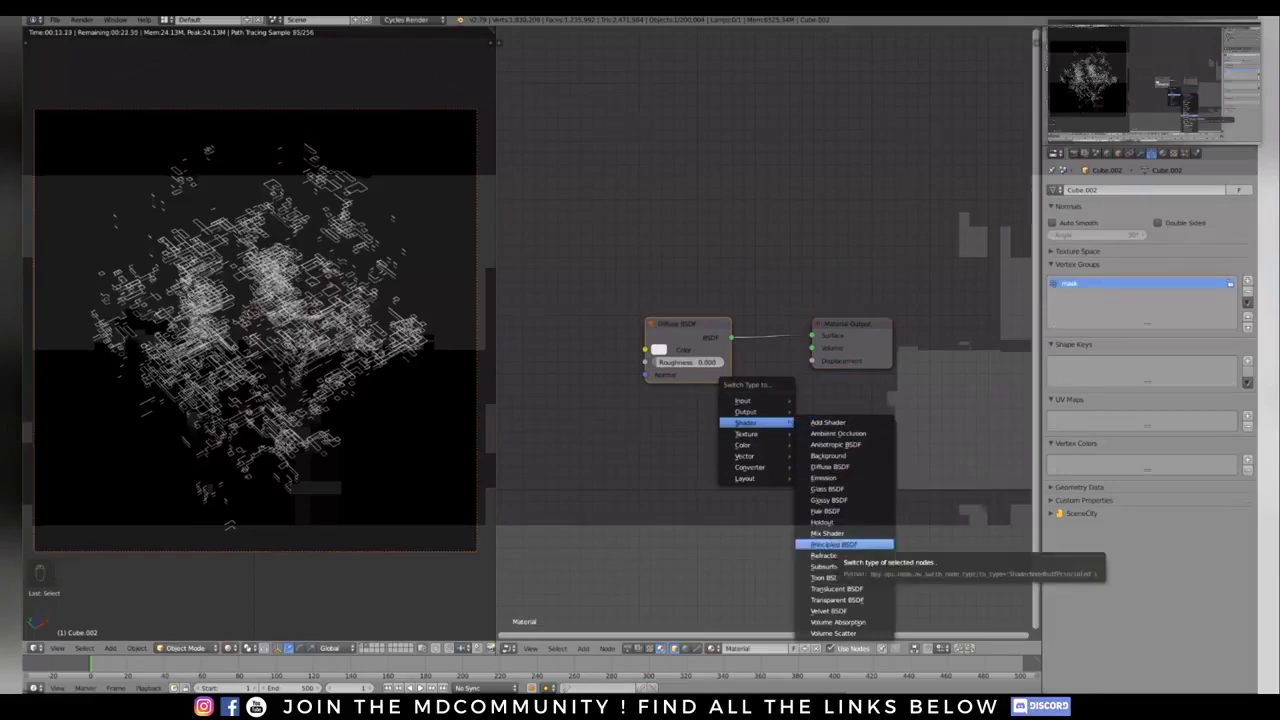
{"action": "left_click", "coordinate": [840, 545]}
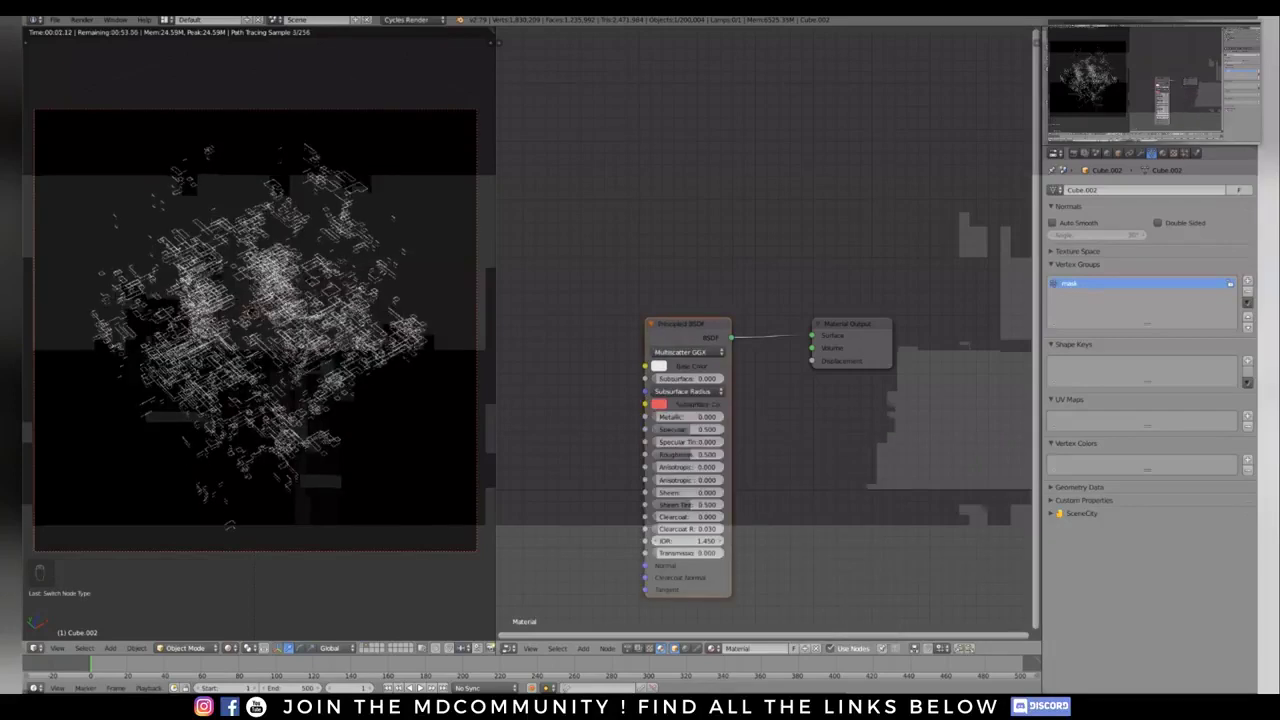
{"action": "left_click_drag", "start_coordinate": [645, 460], "coordinate": [590, 460]}
{"action": "left_click_drag", "start_coordinate": [640, 324], "coordinate": [626, 289]}
{"action": "scroll", "coordinate": [719, 565], "scroll_direction": "up", "scroll_amount": 2}
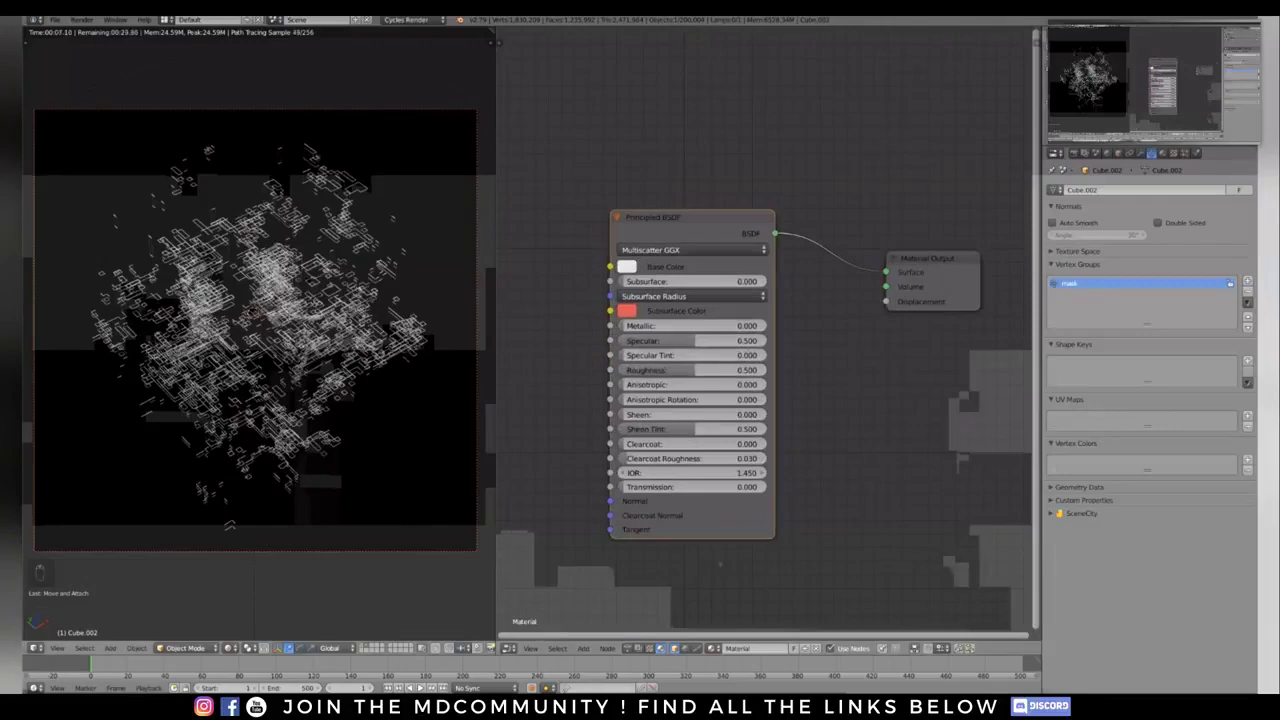
Step: Darken the Principled BSDF's base color to near black, with R, G and B at 0.009
{"action": "left_click", "coordinate": [745, 234]}
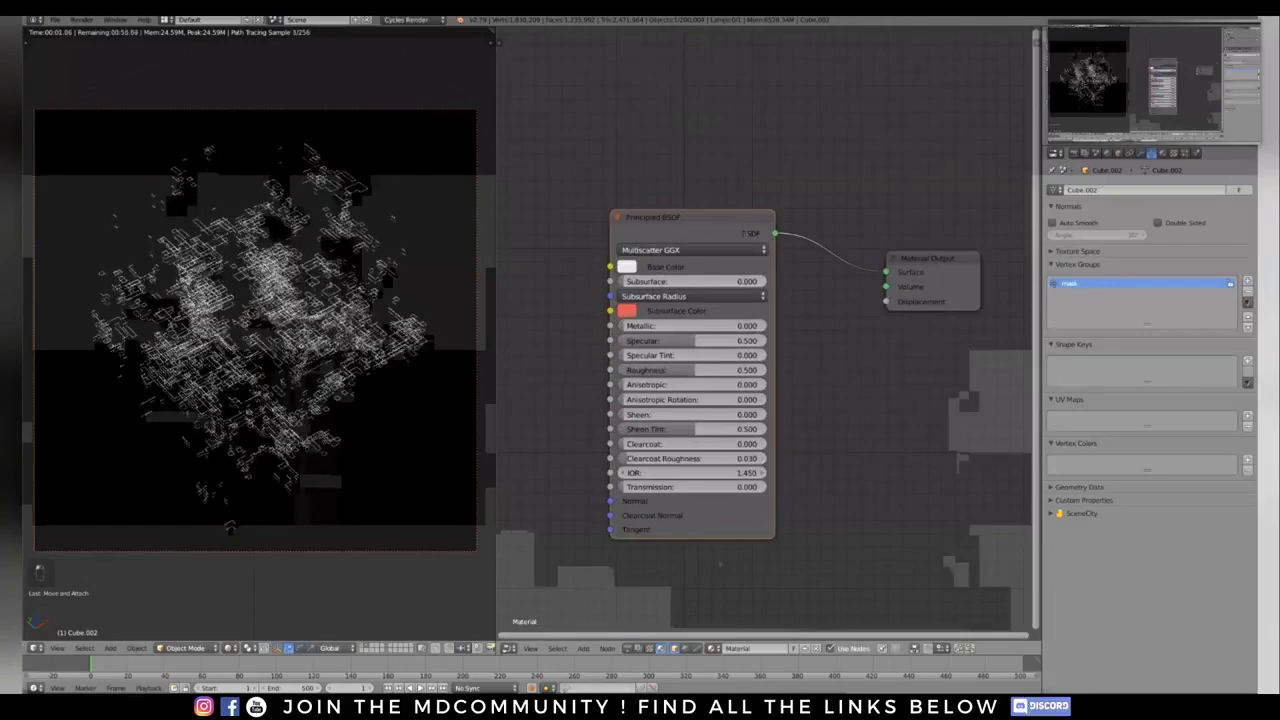
{"action": "left_click", "coordinate": [627, 267]}
{"action": "left_click", "coordinate": [734, 163]}
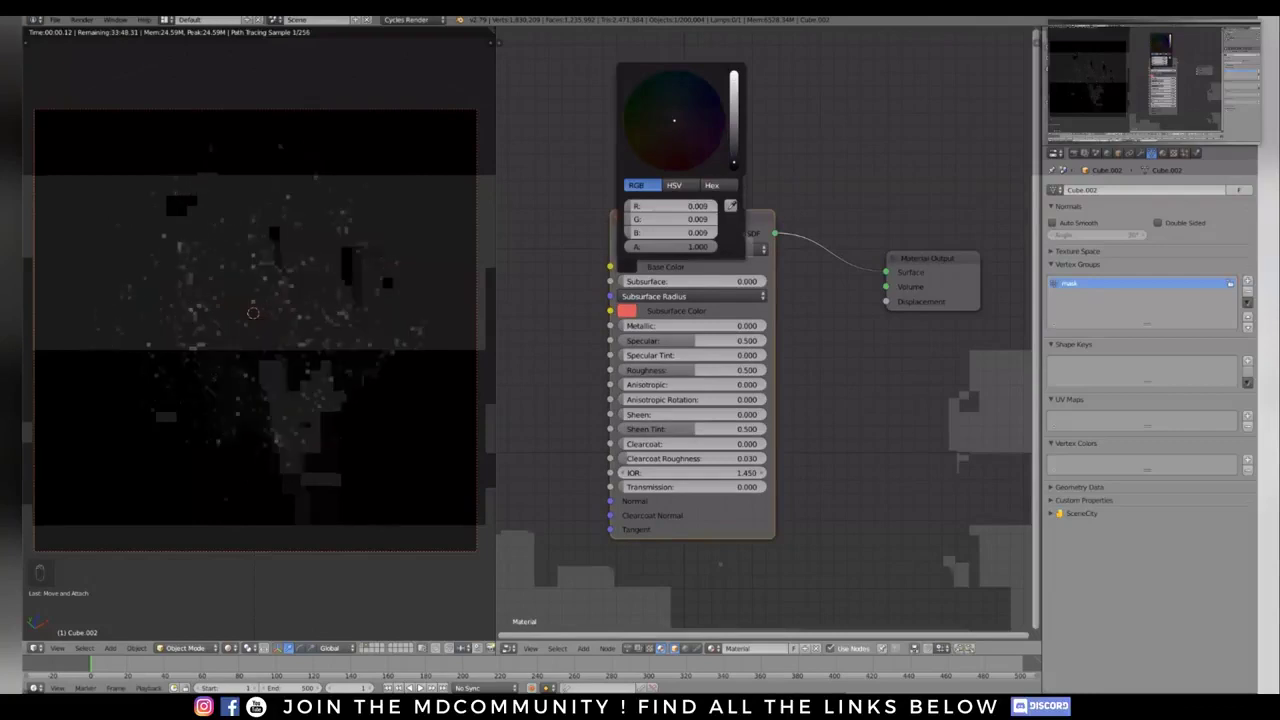
{"action": "middle_click_drag", "start_coordinate": [822, 220], "coordinate": [820, 226]}
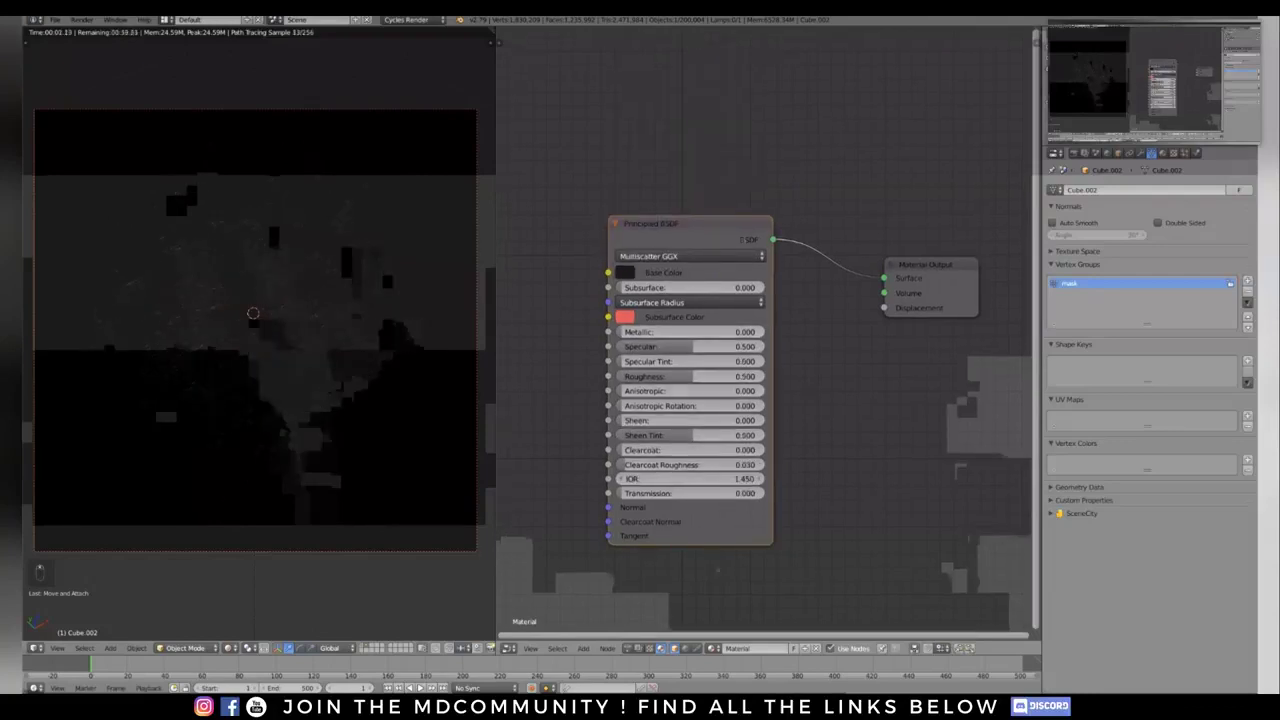
Step: Set the sun lamp's emission strength to 3.5
{"action": "left_click", "coordinate": [1190, 105]}
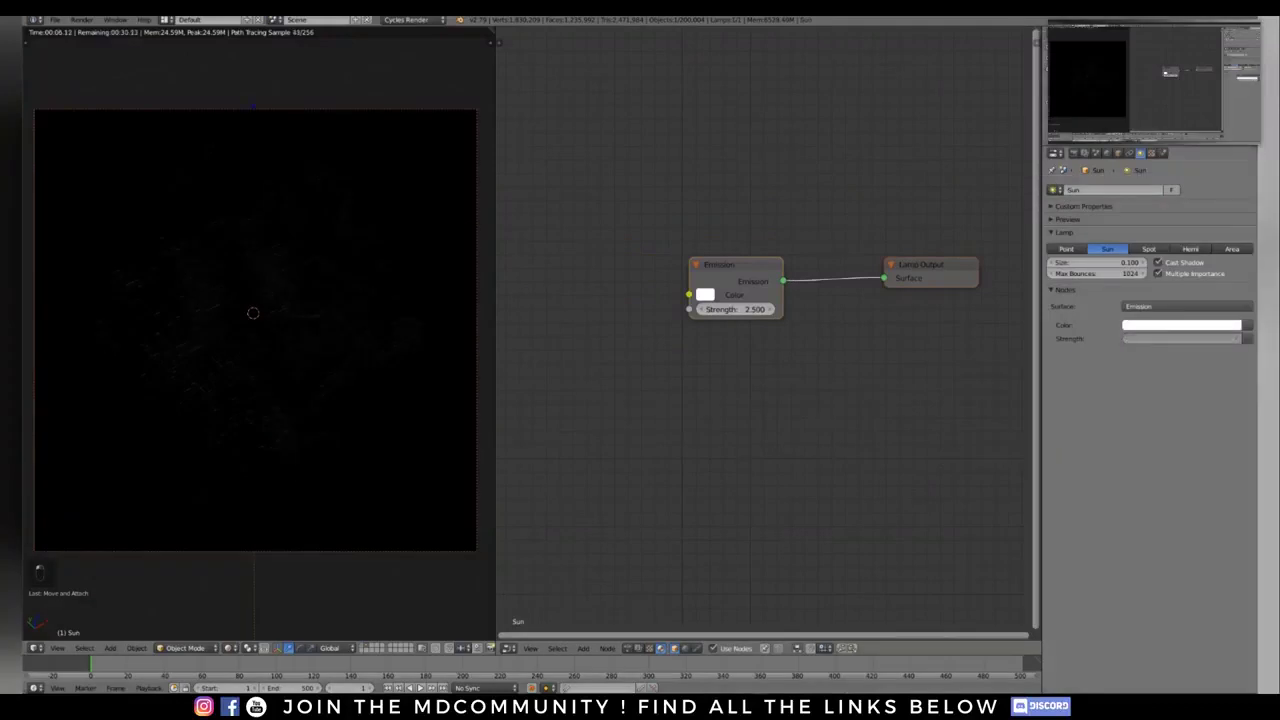
{"action": "key", "text": "BackSpace"}
{"action": "type", "text": "3.5"}
{"action": "key", "text": "Return"}
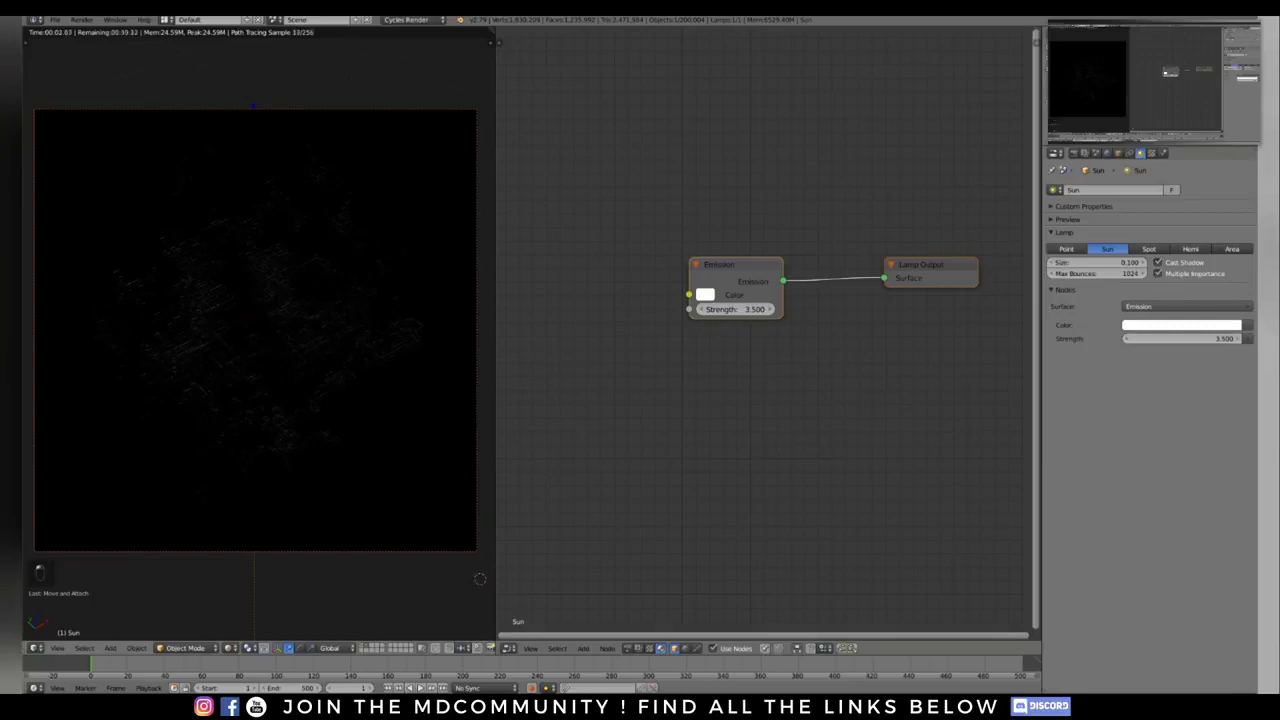
Step: Return to solid shading and shift the camera slightly within its local XY plane to refine the structure's framing
{"action": "key", "text": "shift+z"}
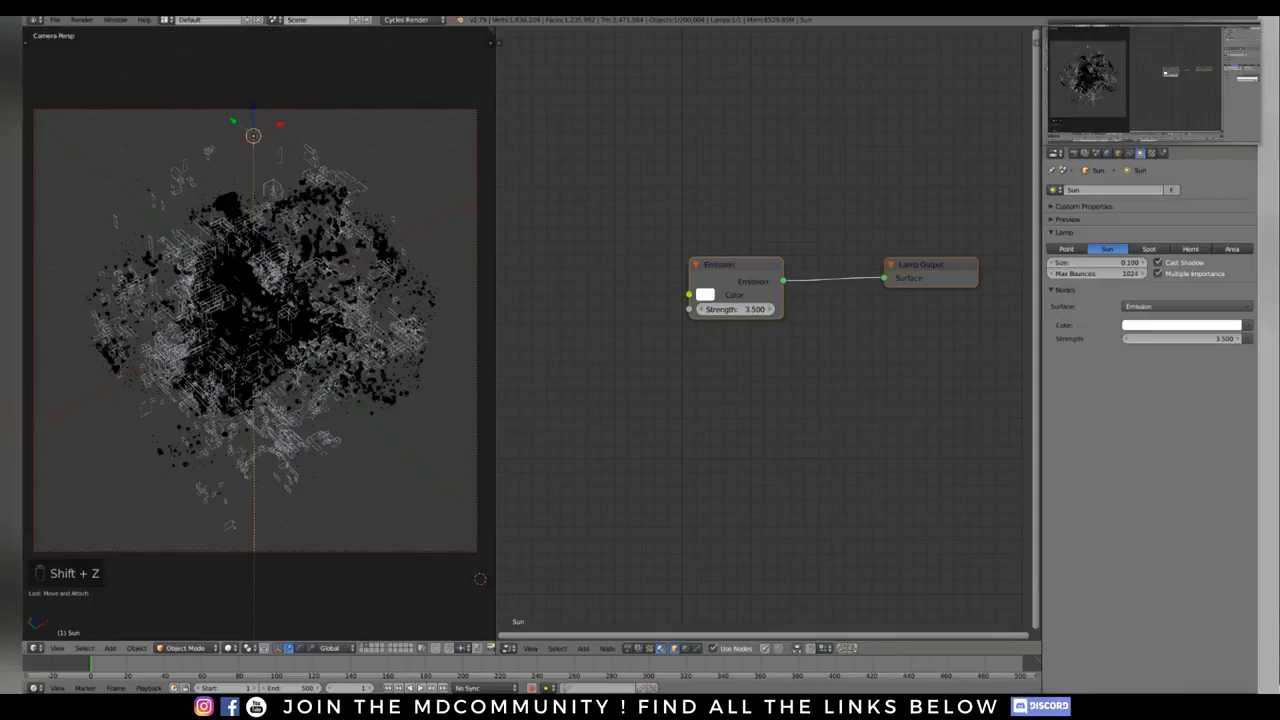
{"action": "right_click", "coordinate": [477, 551]}
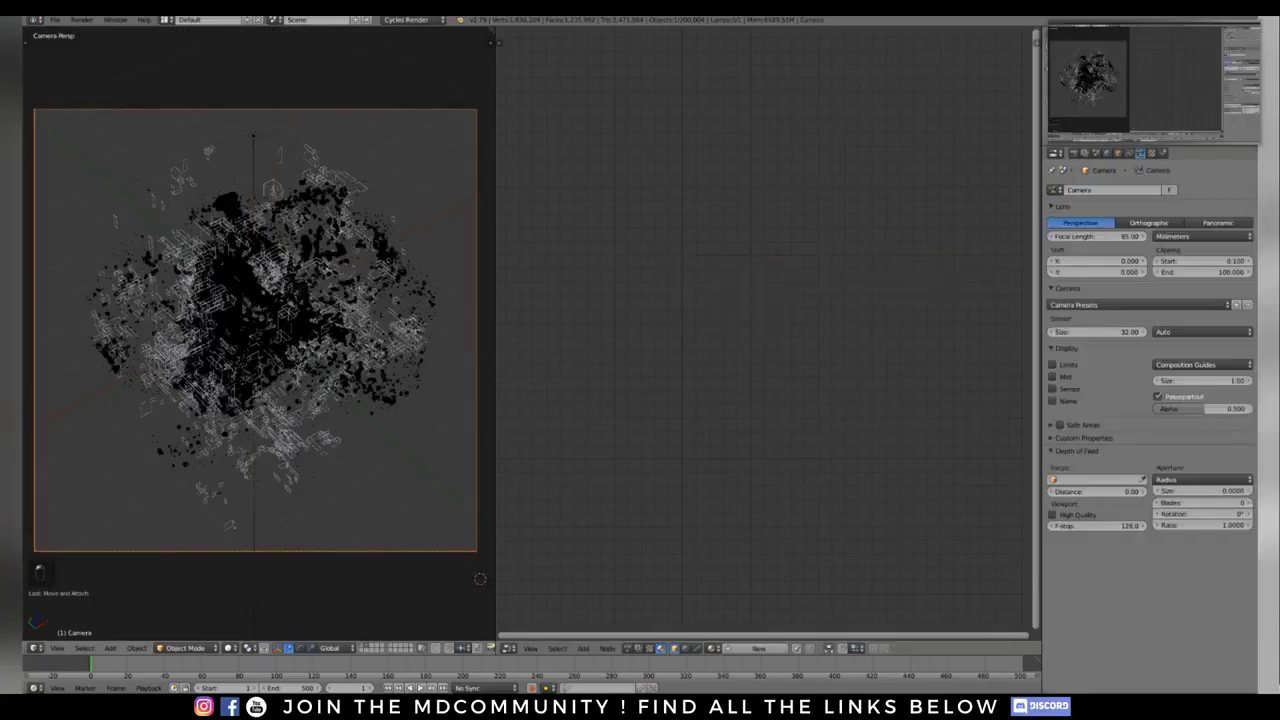
{"action": "key", "text": "g"}
{"action": "key", "text": "shift+z"}
{"action": "key", "text": "shift+z"}
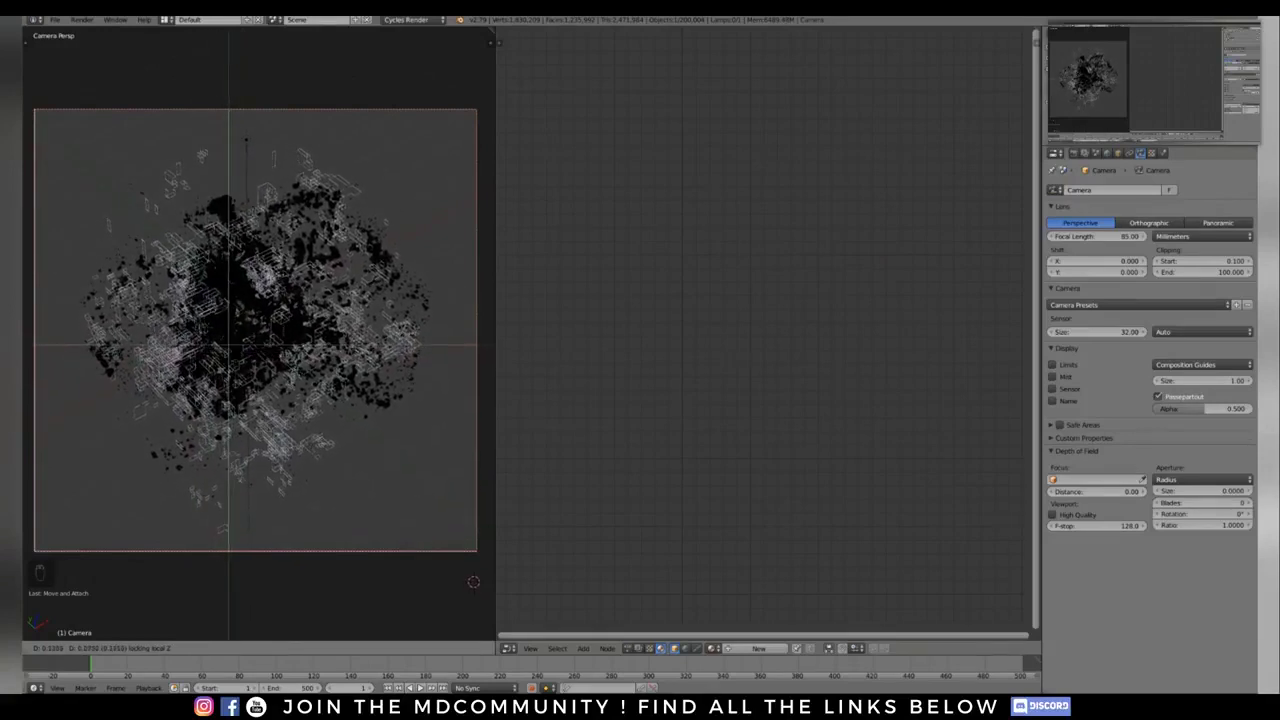
{"action": "left_click", "coordinate": [474, 579]}
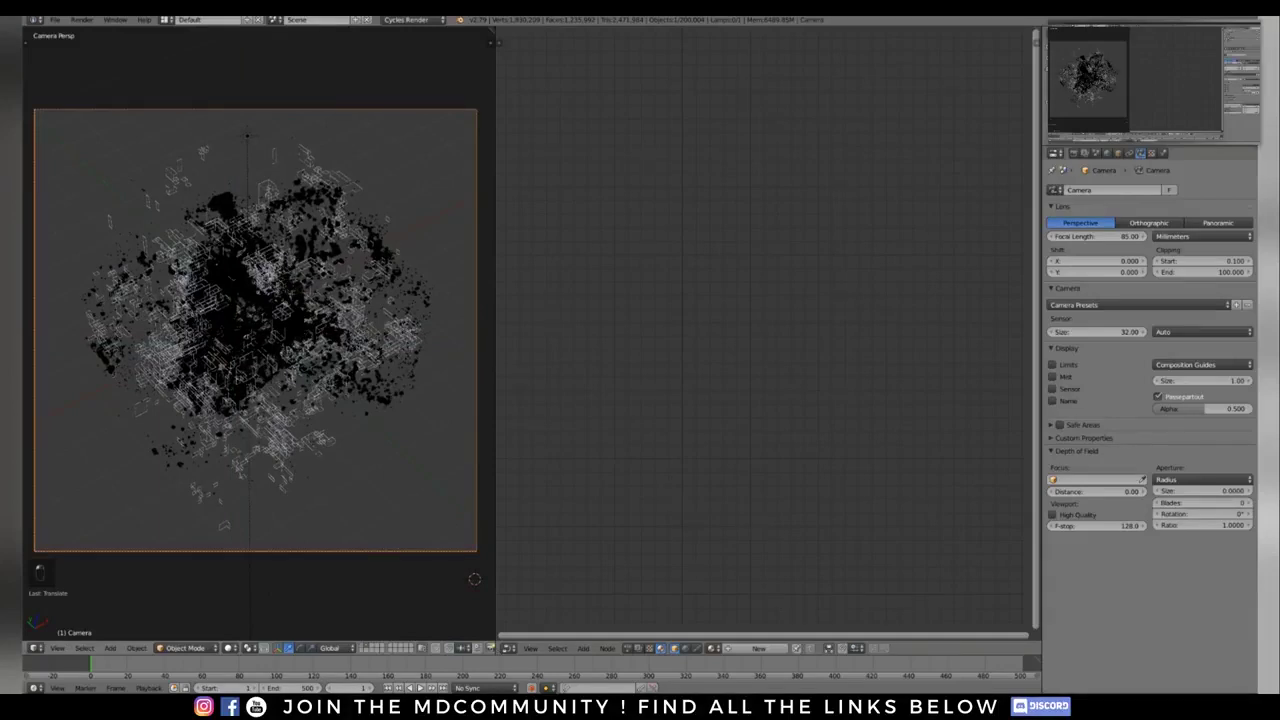
Step: Show the camera view in rendered shading and turn the node editor into a second 3D view with a closer angle on the structure
{"action": "key", "text": "shift+z"}
{"action": "key", "text": "shift+F5"}
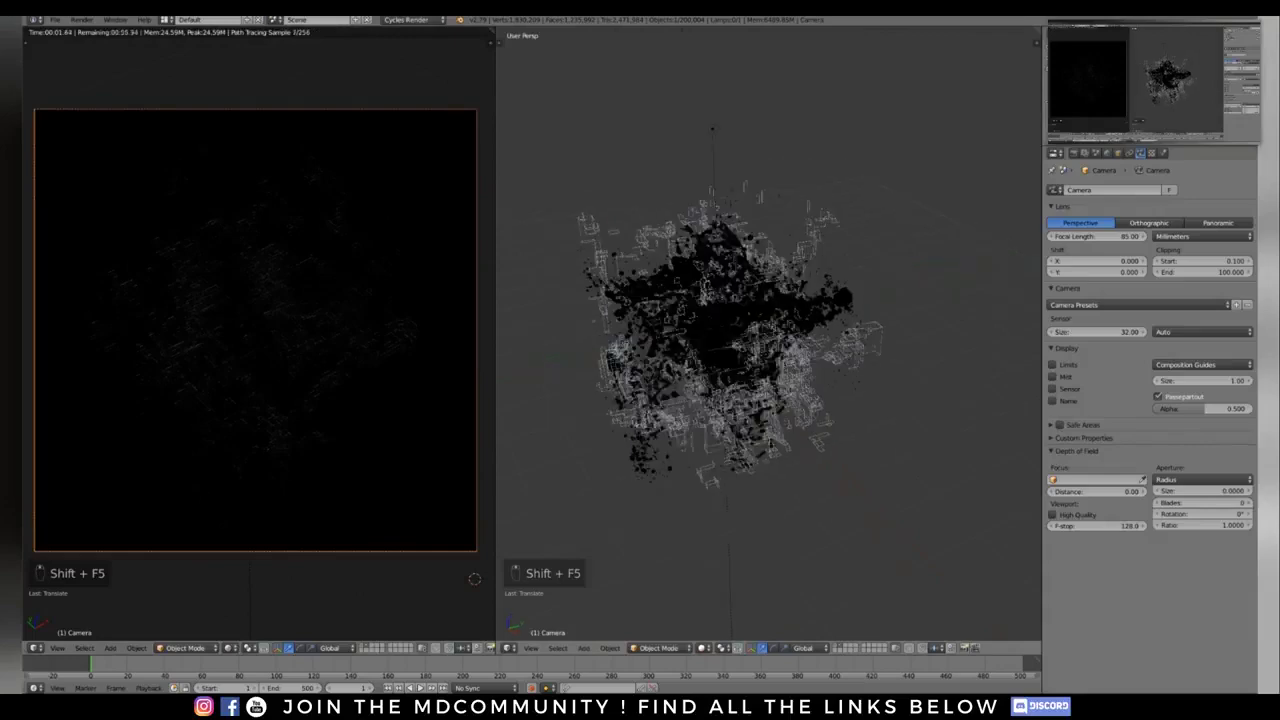
{"action": "middle_click_drag", "start_coordinate": [745, 345], "coordinate": [770, 295]}
{"action": "middle_click_drag", "start_coordinate": [790, 374], "coordinate": [820, 470]}
{"action": "left_click", "coordinate": [272, 277]}
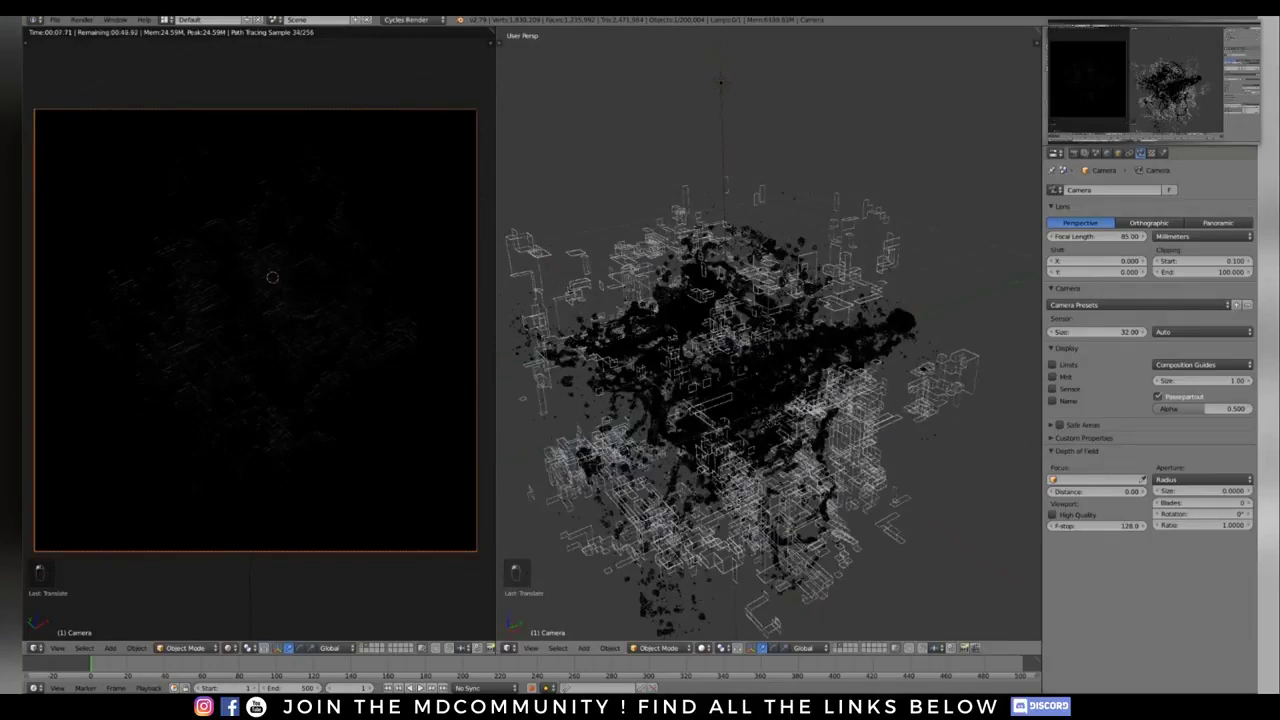
Step: Look through the camera in the second 3D view and pick the depth of field focus distance from a point on the structure
{"action": "middle_click_drag", "start_coordinate": [740, 350], "coordinate": [840, 330]}
{"action": "middle_click_drag", "start_coordinate": [770, 340], "coordinate": [780, 398]}
{"action": "middle_click_drag", "start_coordinate": [912, 82], "coordinate": [881, 62]}
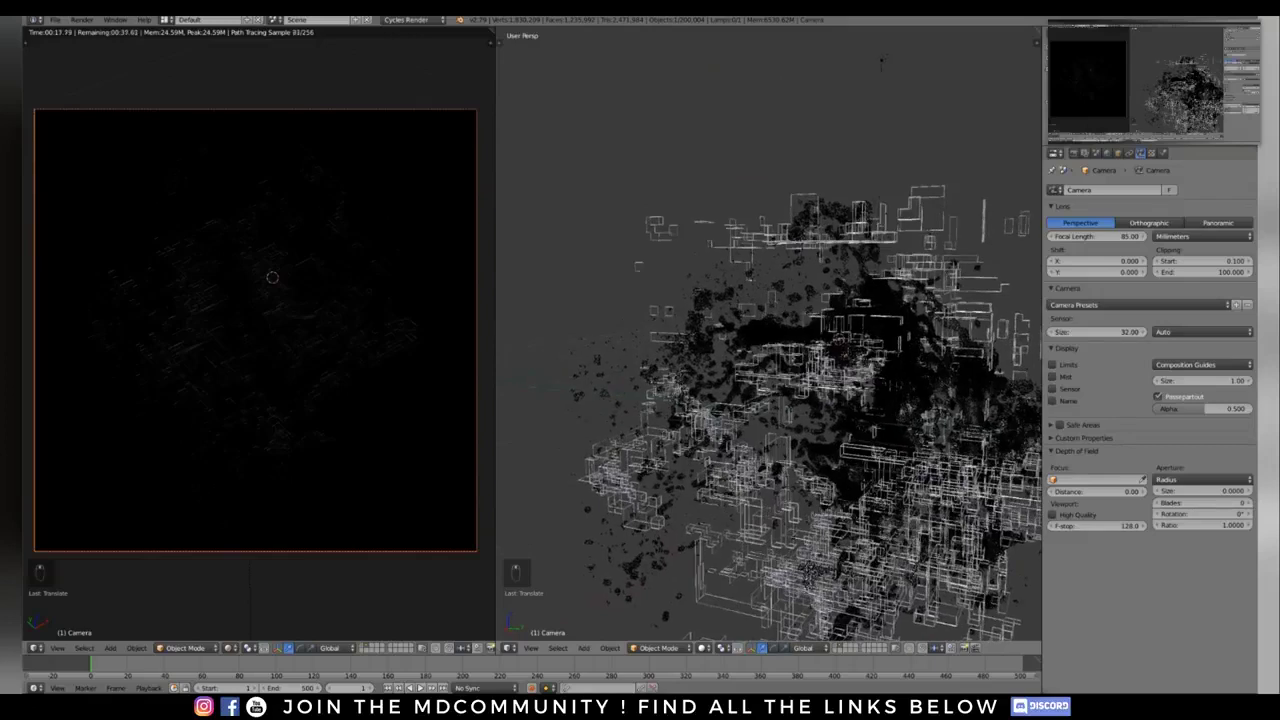
{"action": "key", "text": "KP_0"}
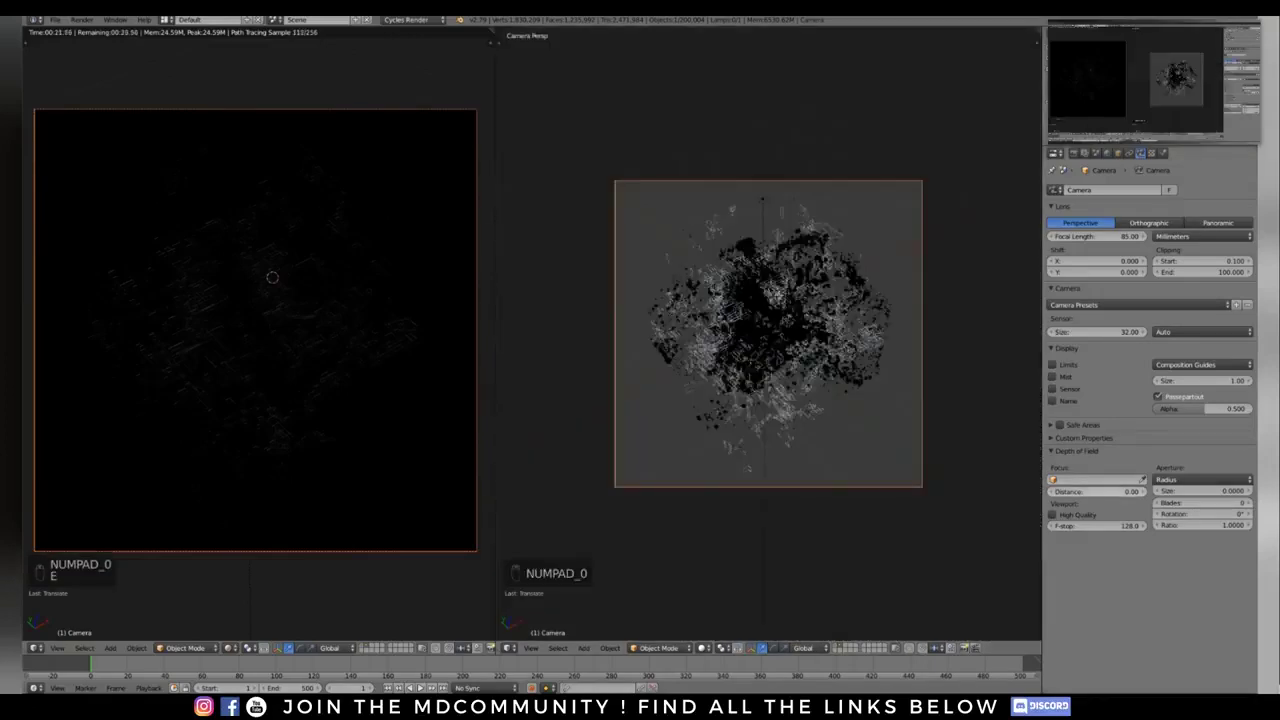
{"action": "key", "text": "e"}
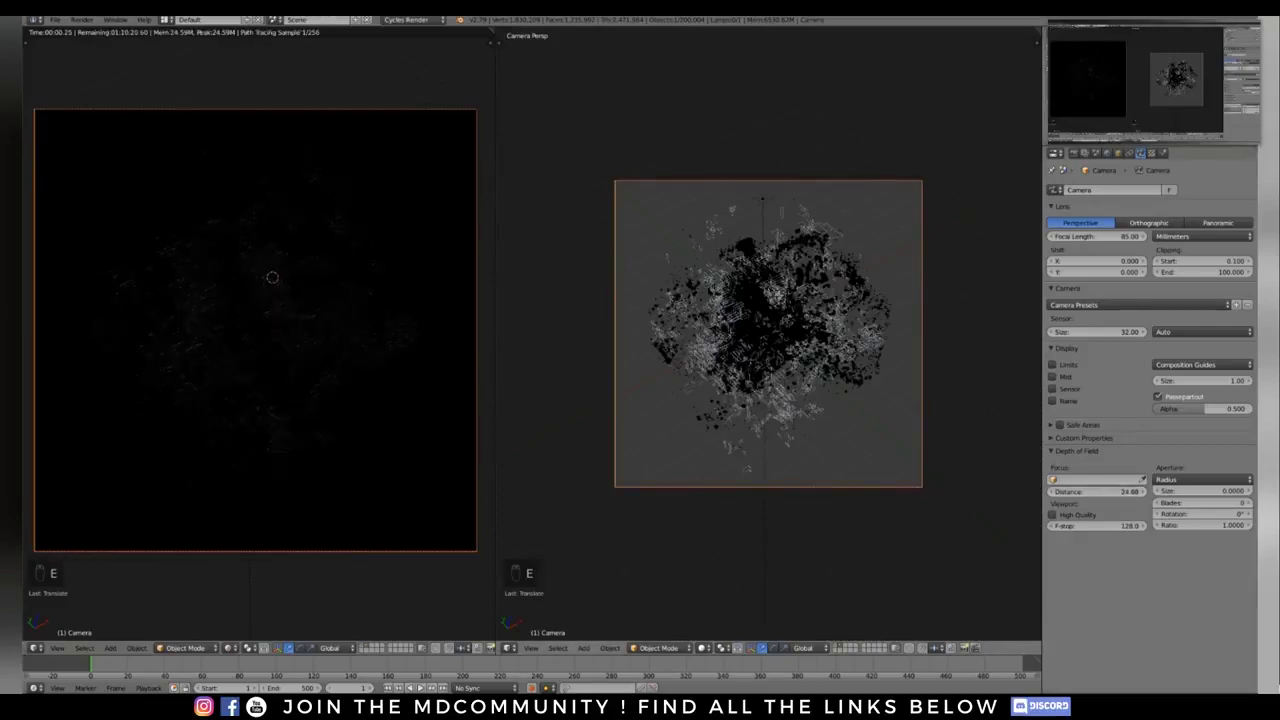
Step: Set the camera's depth of field aperture radius to 0.5
{"action": "left_click", "coordinate": [1200, 491]}
{"action": "key", "text": "BackSpace"}
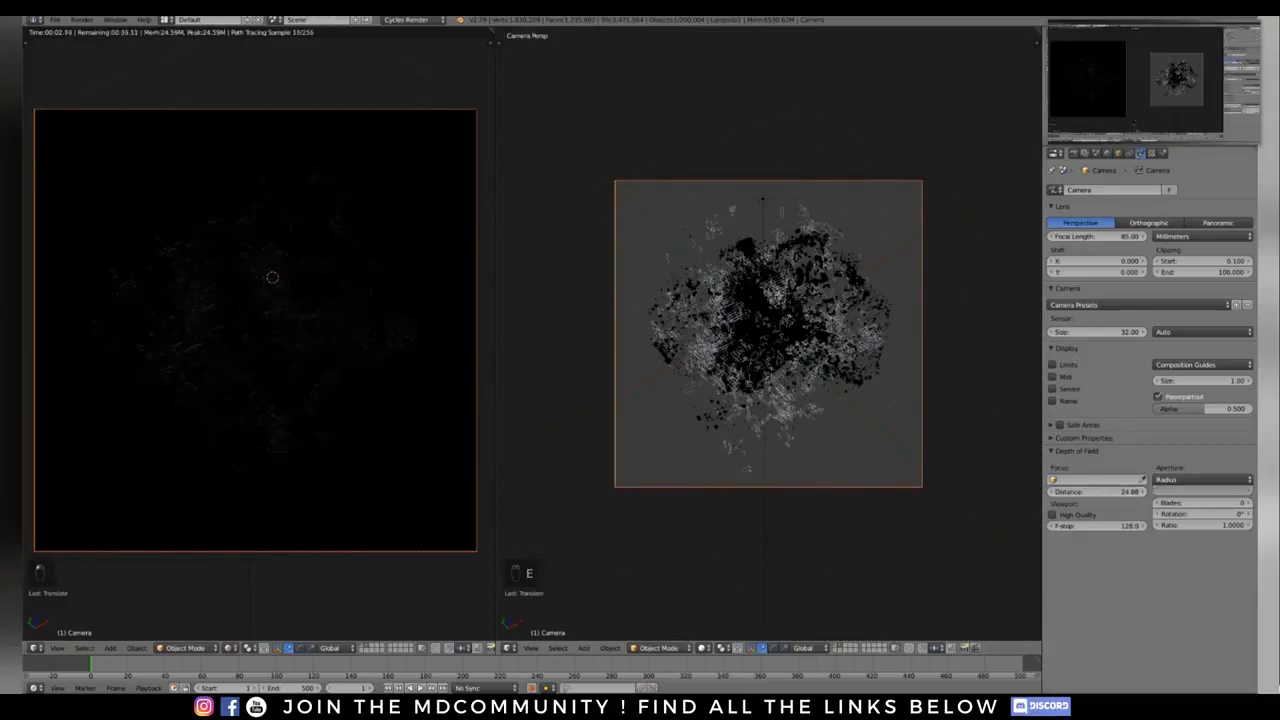
{"action": "type", "text": "0.5"}
{"action": "key", "text": "Return"}
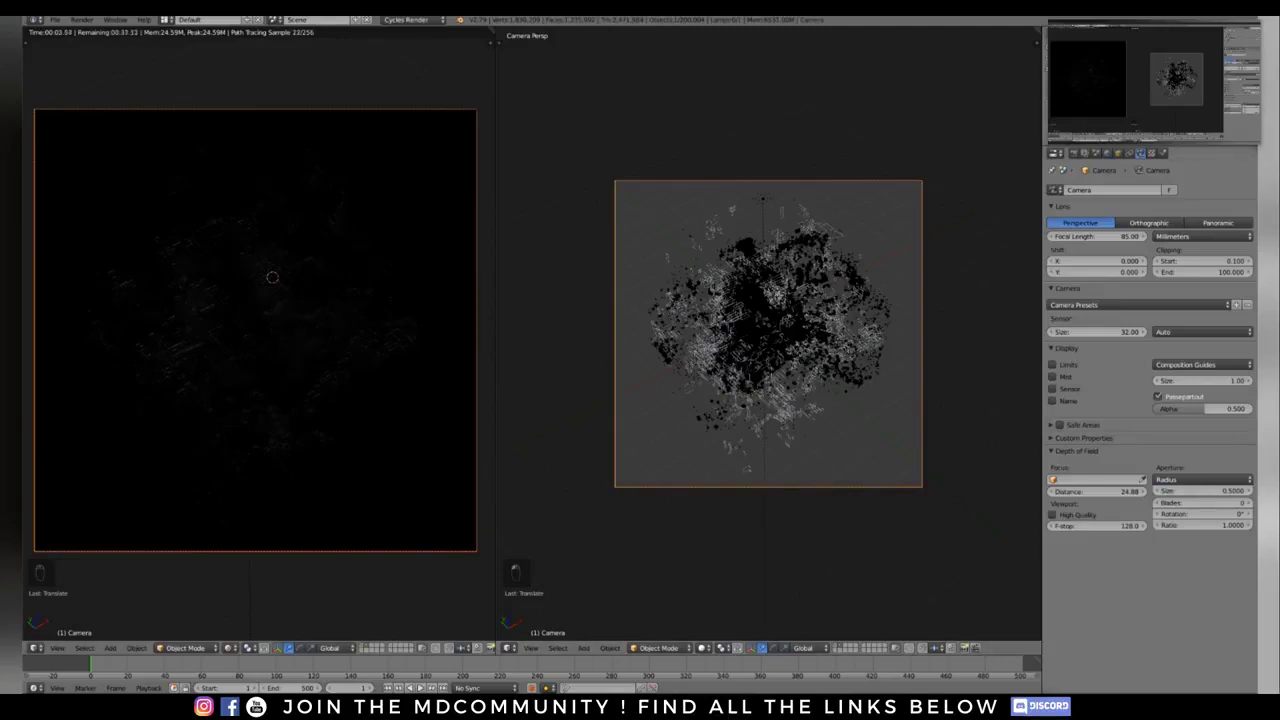
Step: Brighten the world color to white to light the structure in the rendered preview
{"action": "left_click", "coordinate": [1107, 153]}
{"action": "left_click", "coordinate": [1200, 262]}
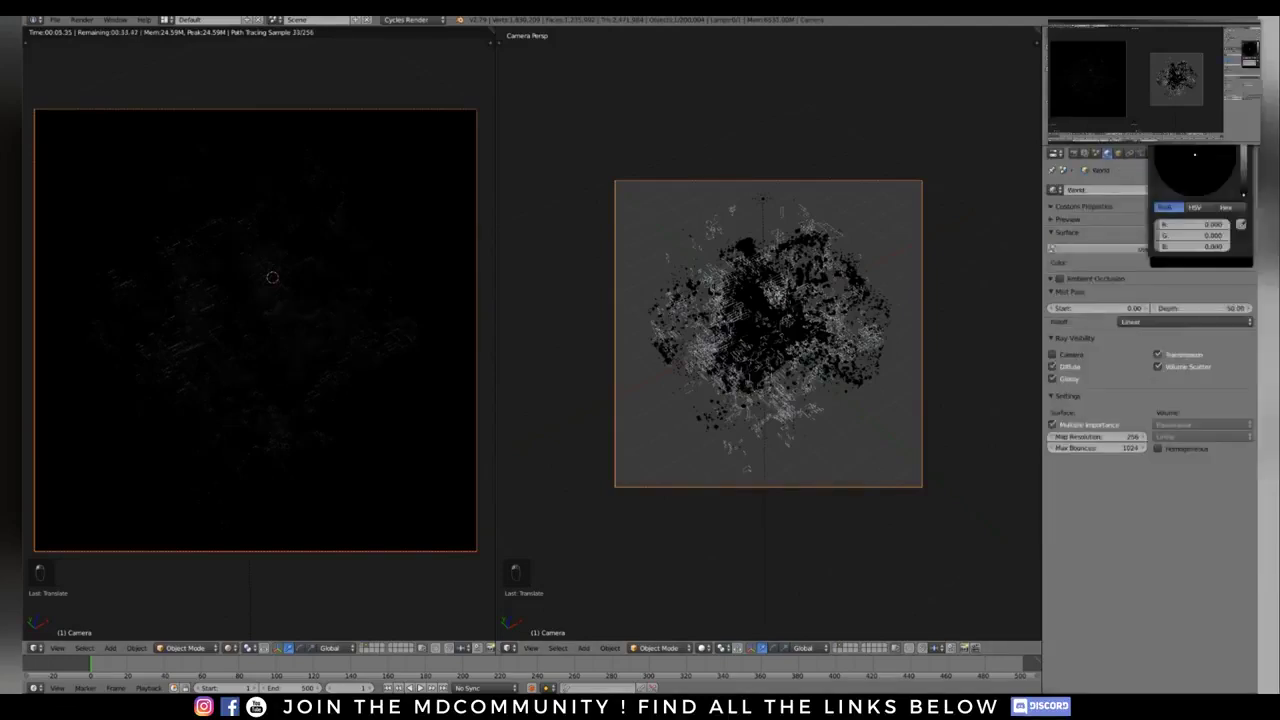
{"action": "left_click", "coordinate": [1200, 262]}
{"action": "left_click_drag", "start_coordinate": [1192, 224], "coordinate": [1248, 247]}
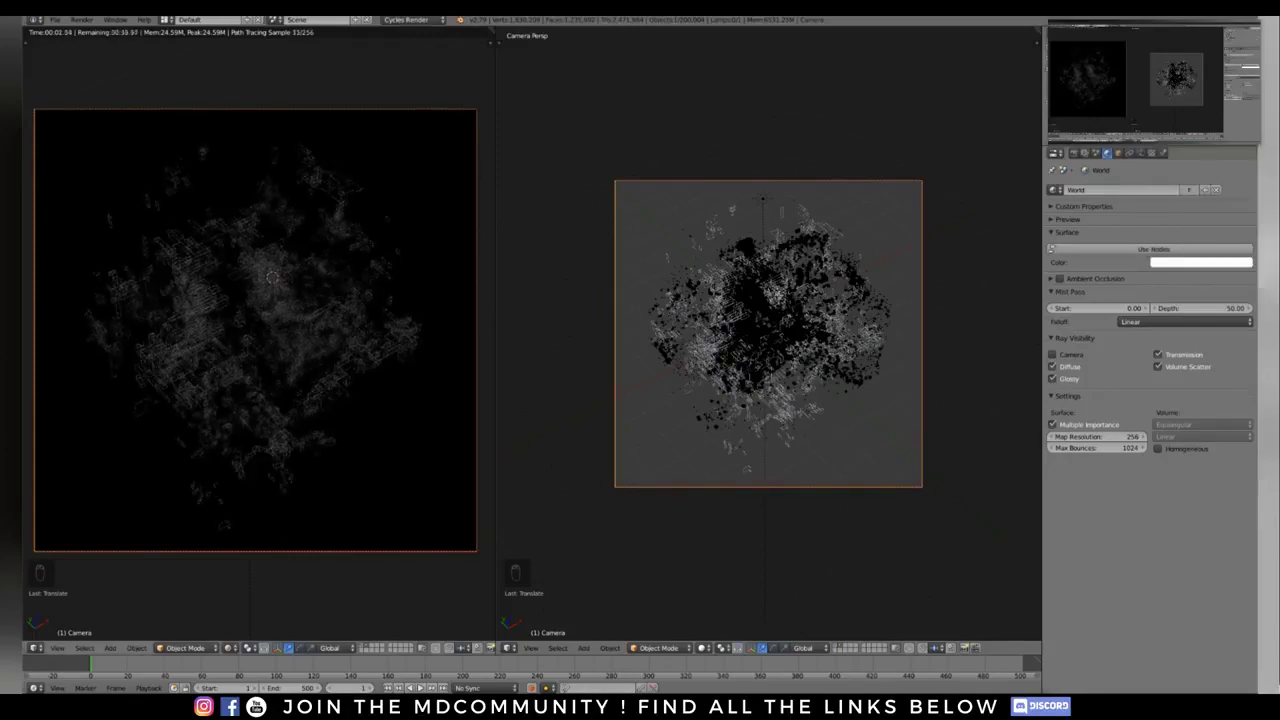
{"action": "scroll", "coordinate": [298, 288], "scroll_direction": "up", "scroll_amount": 3}
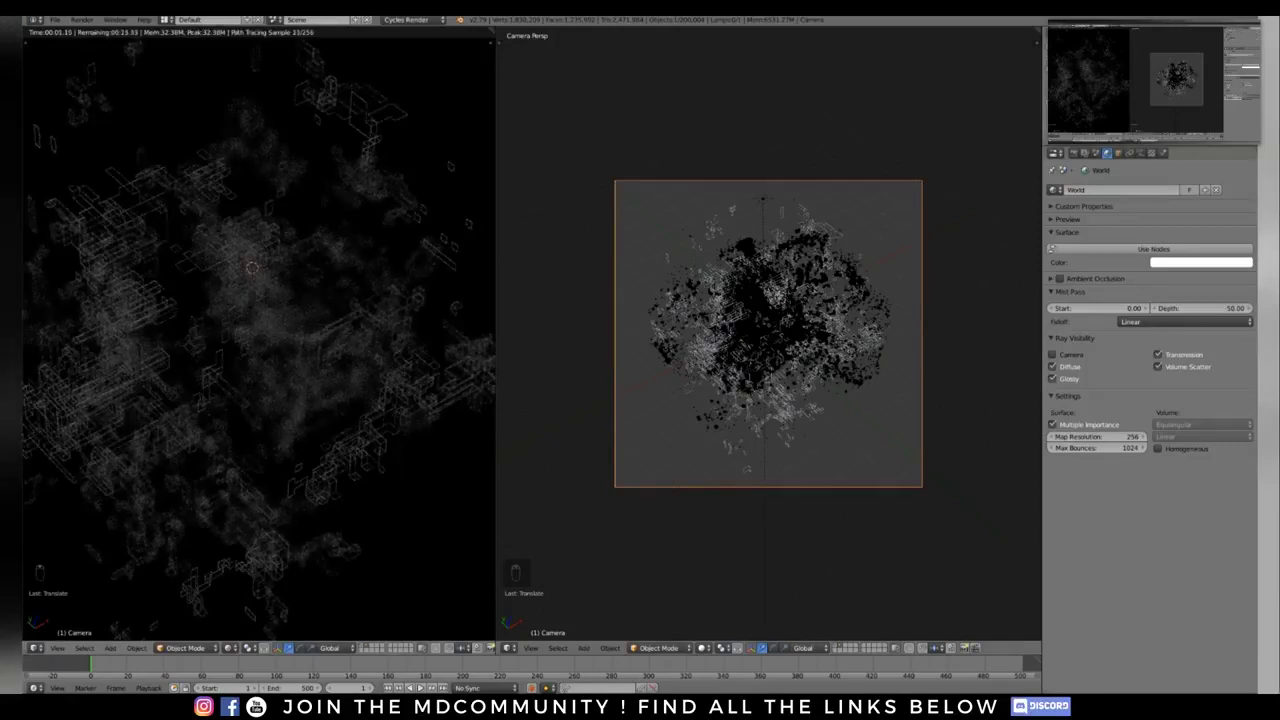
Step: Select the wireframe cube structure and set its Wireframe modifier thickness to 0.025
{"action": "right_click", "coordinate": [822, 338]}
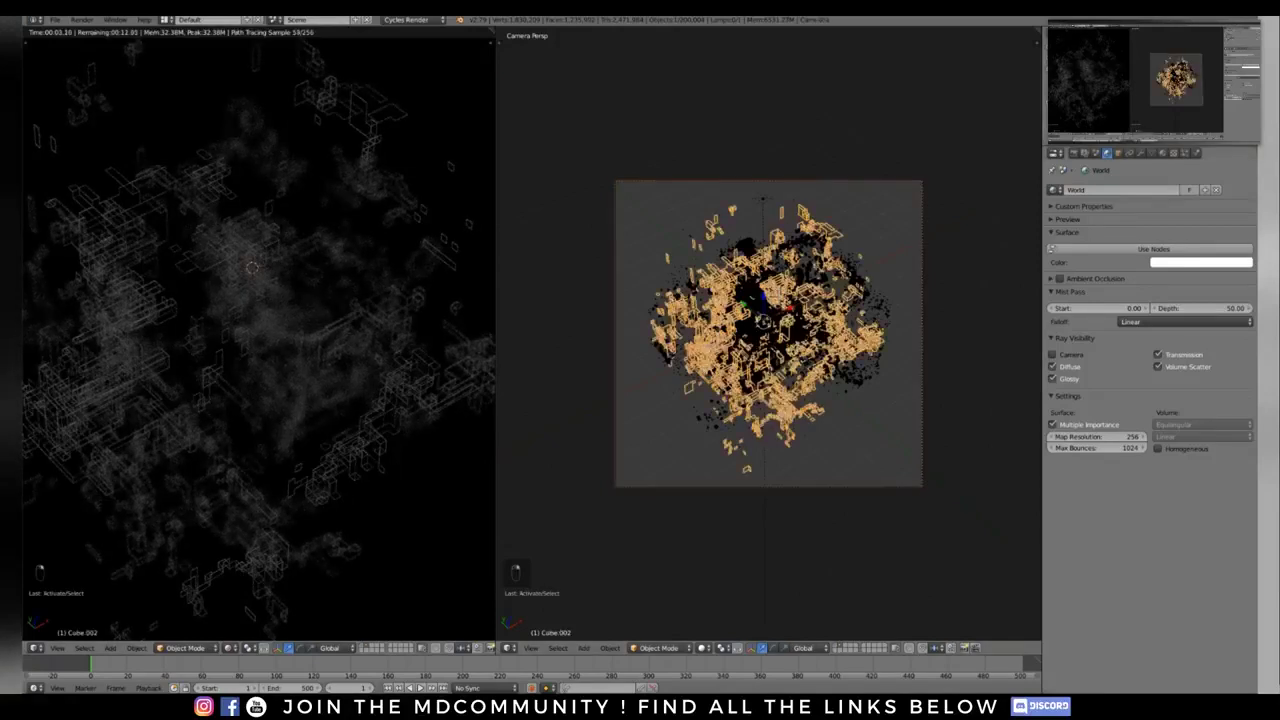
{"action": "left_click", "coordinate": [1141, 153]}
{"action": "left_click", "coordinate": [1098, 413]}
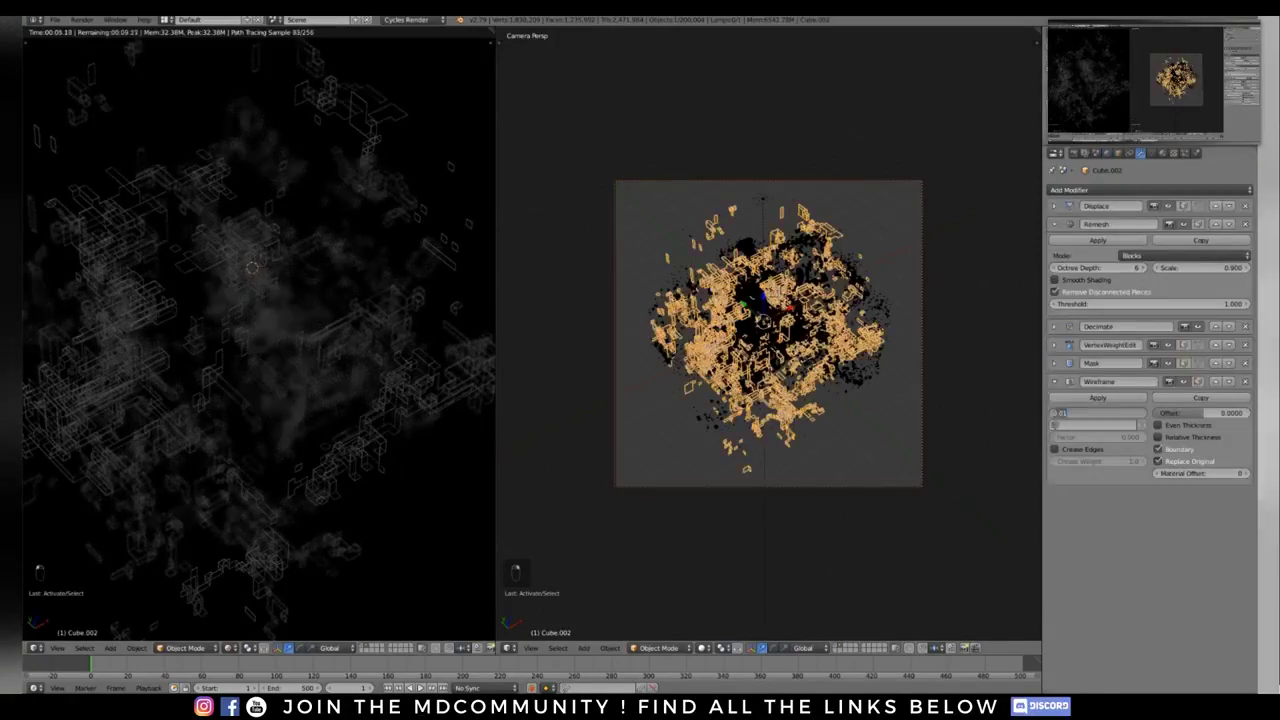
{"action": "type", "text": "00.025"}
{"action": "key", "text": "Return"}
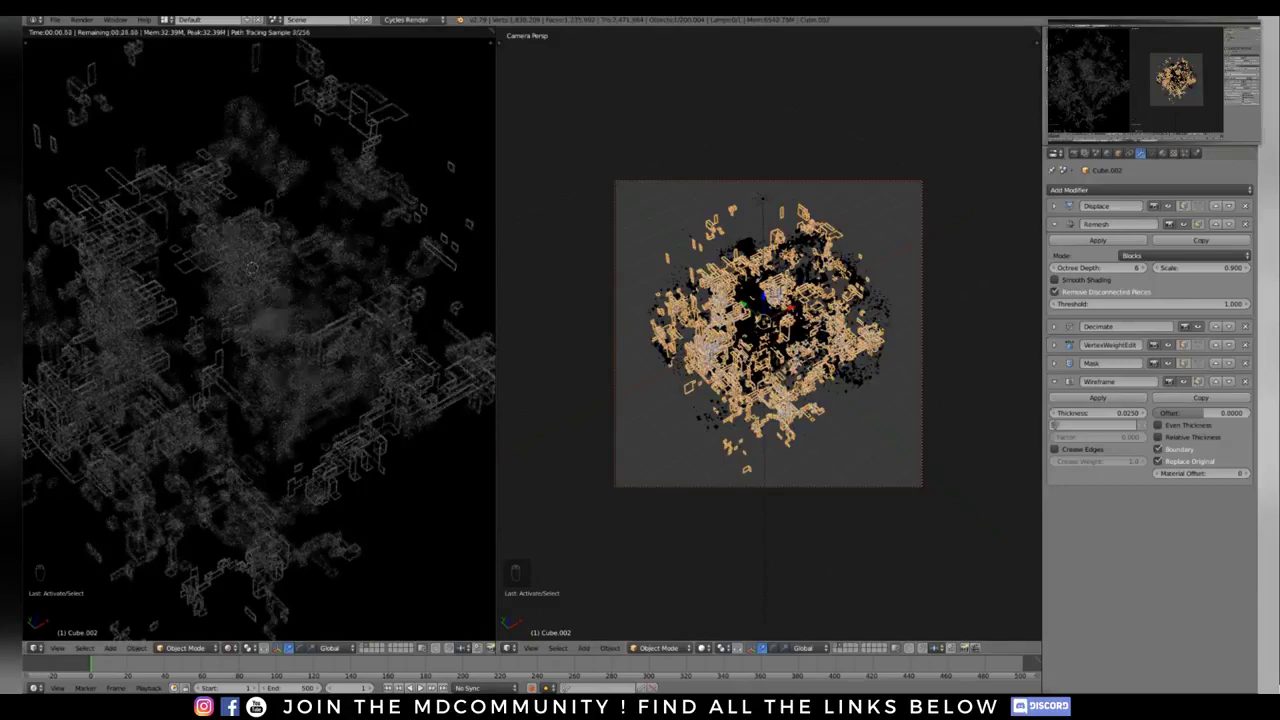
{"action": "middle_click_drag", "start_coordinate": [251, 340], "coordinate": [297, 315], "text": "shift"}
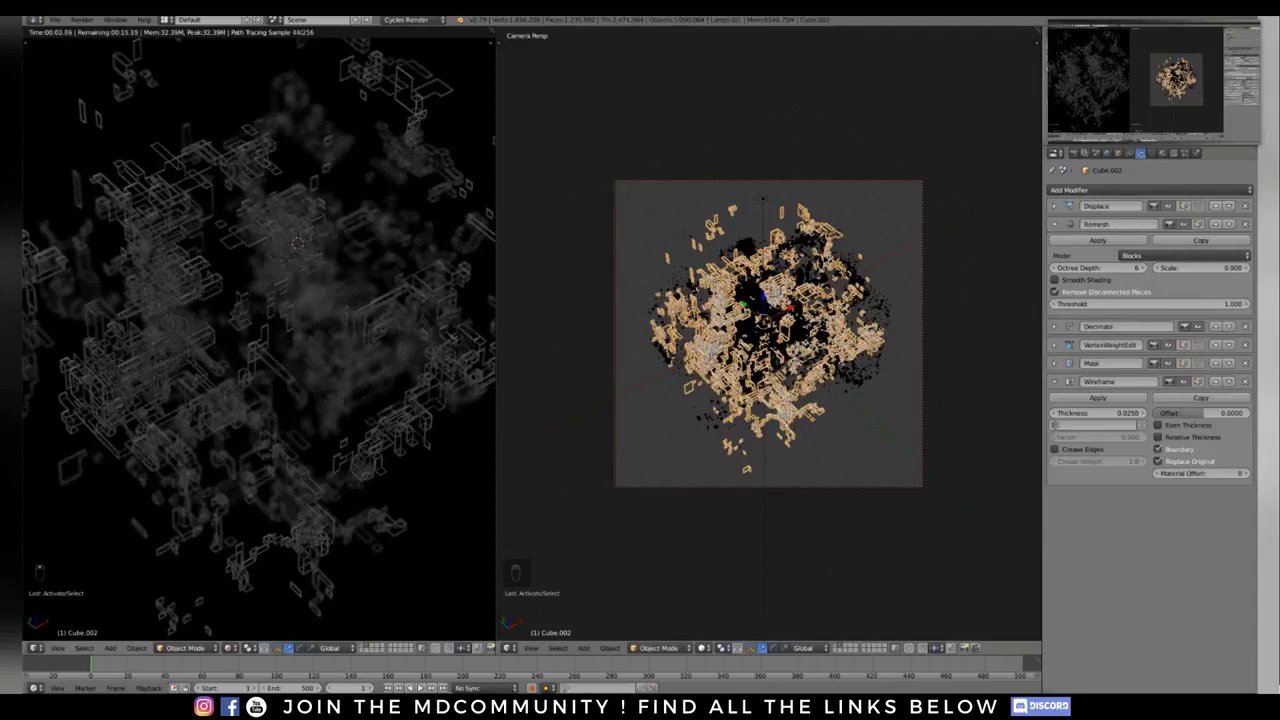
Step: Return the camera view to solid shading and try a test render of the frame
{"action": "key", "text": "shift+z"}
{"action": "key", "text": "F12"}
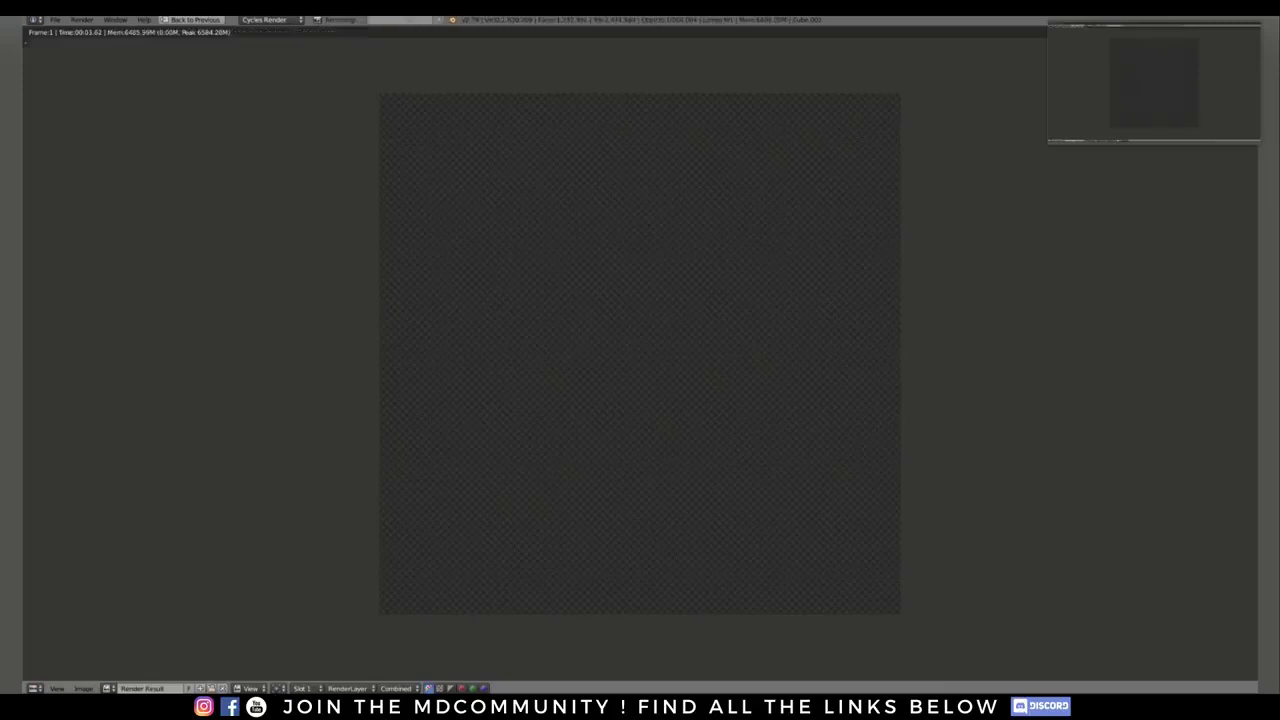
{"action": "key", "text": "Escape"}
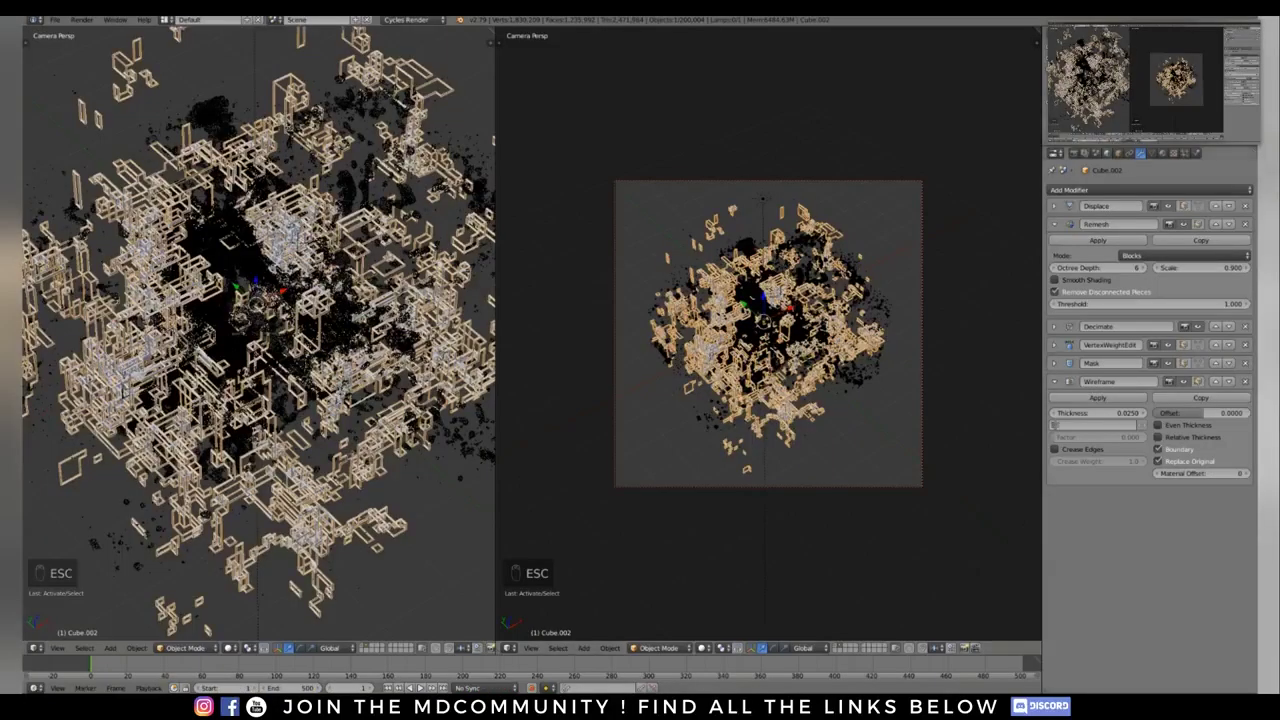
Step: Set the world color back to black and render the current frame
{"action": "left_click", "coordinate": [1107, 153]}
{"action": "left_click", "coordinate": [1200, 262]}
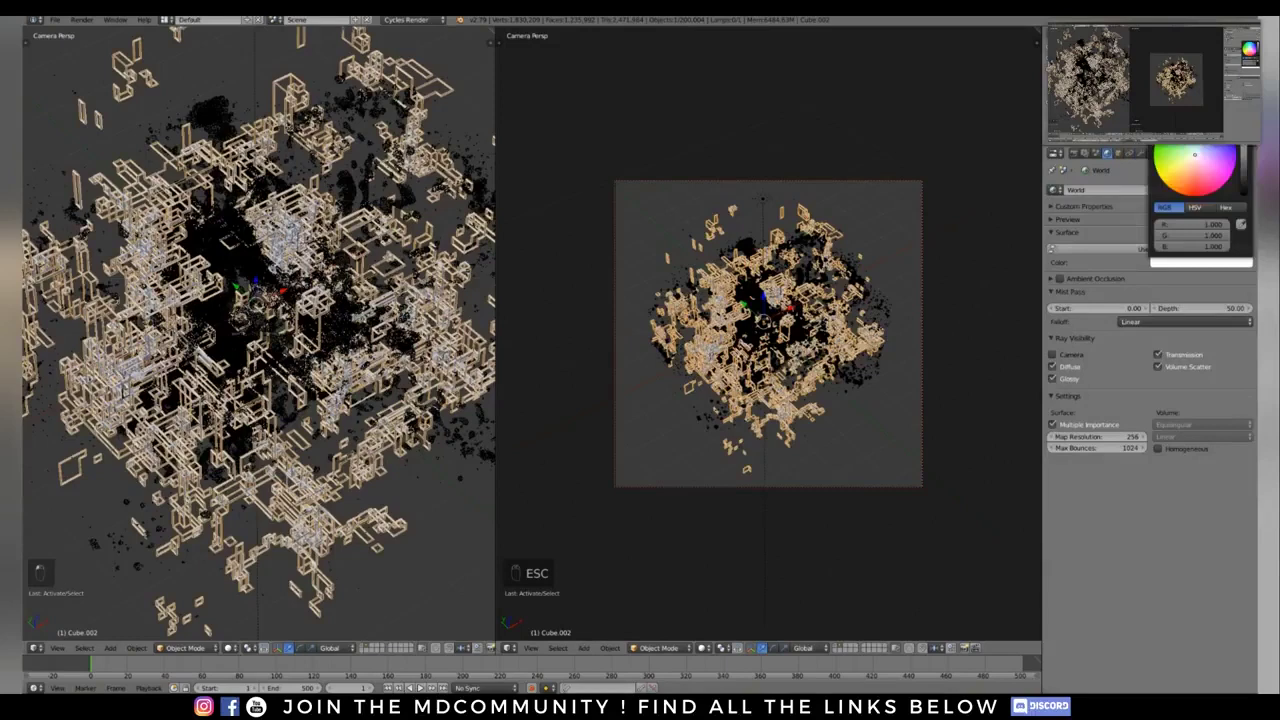
{"action": "left_click_drag", "start_coordinate": [1243, 155], "coordinate": [1243, 195]}
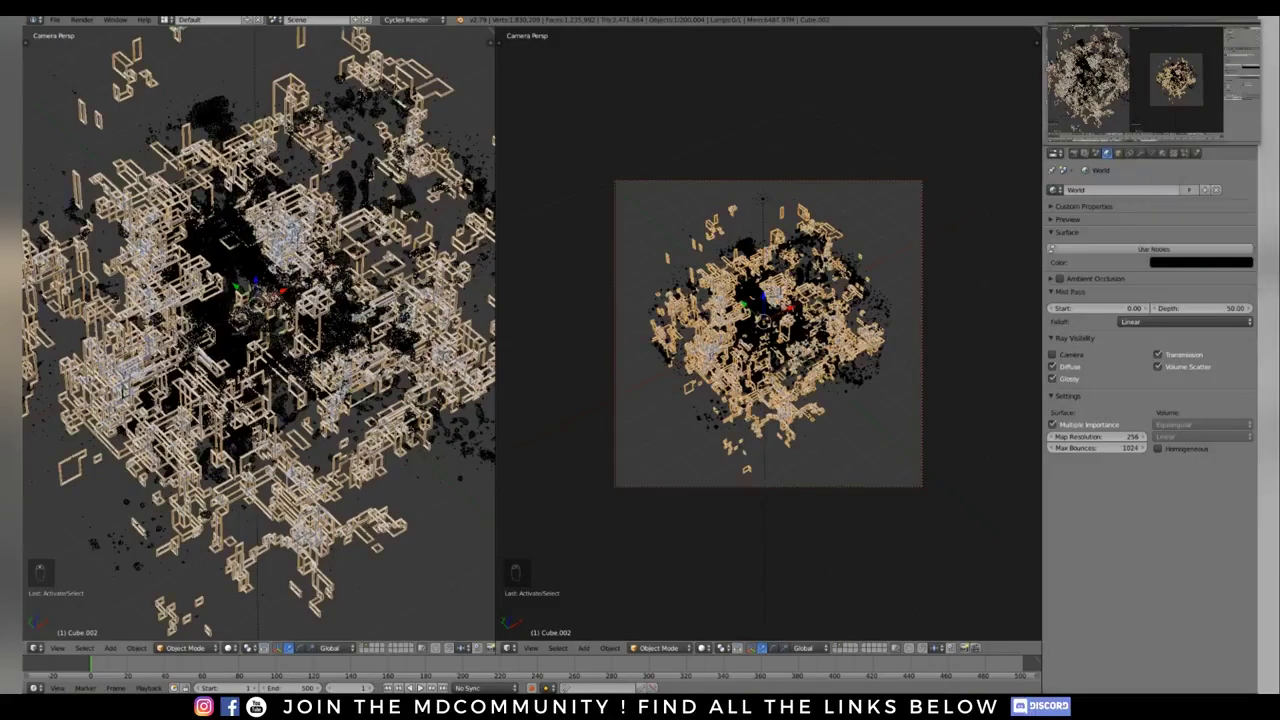
{"action": "key", "text": "F12"}
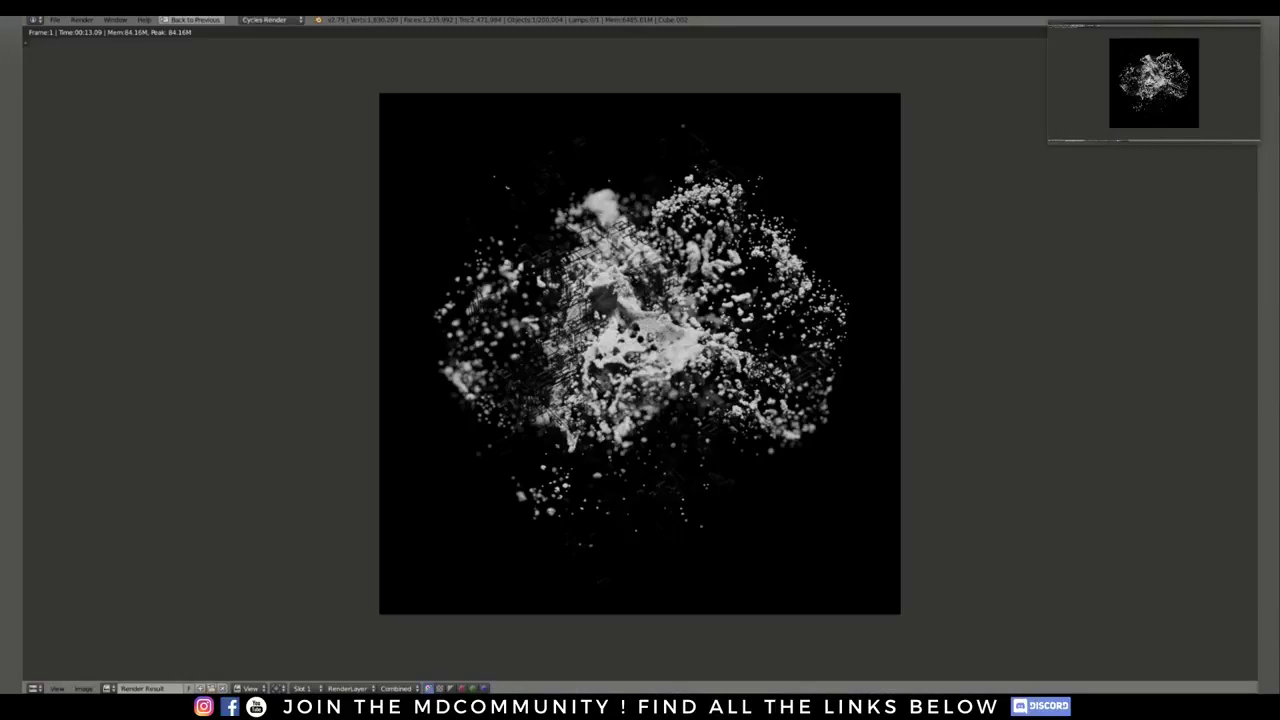
Step: Close the Vimeo page on Blender drivers in the browser and go back from the render result to the 3D views
{"action": "mouse_move", "coordinate": [1278, 660]}
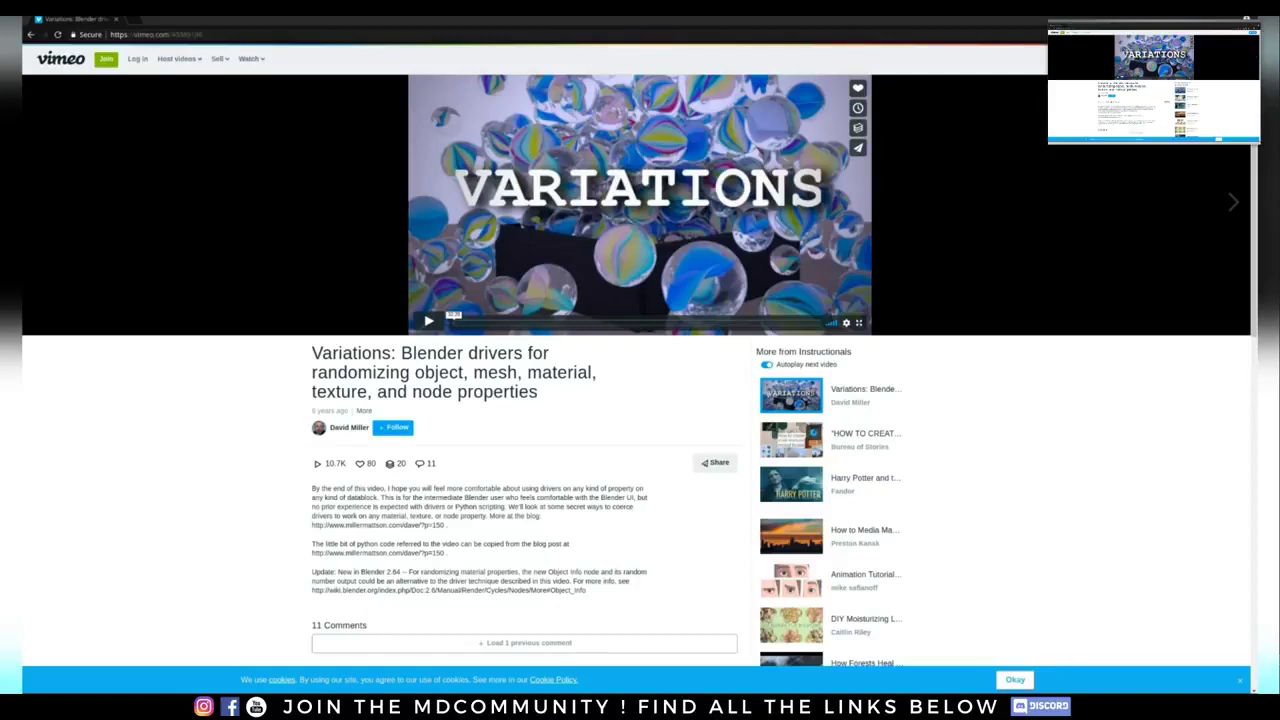
{"action": "left_click", "coordinate": [115, 19]}
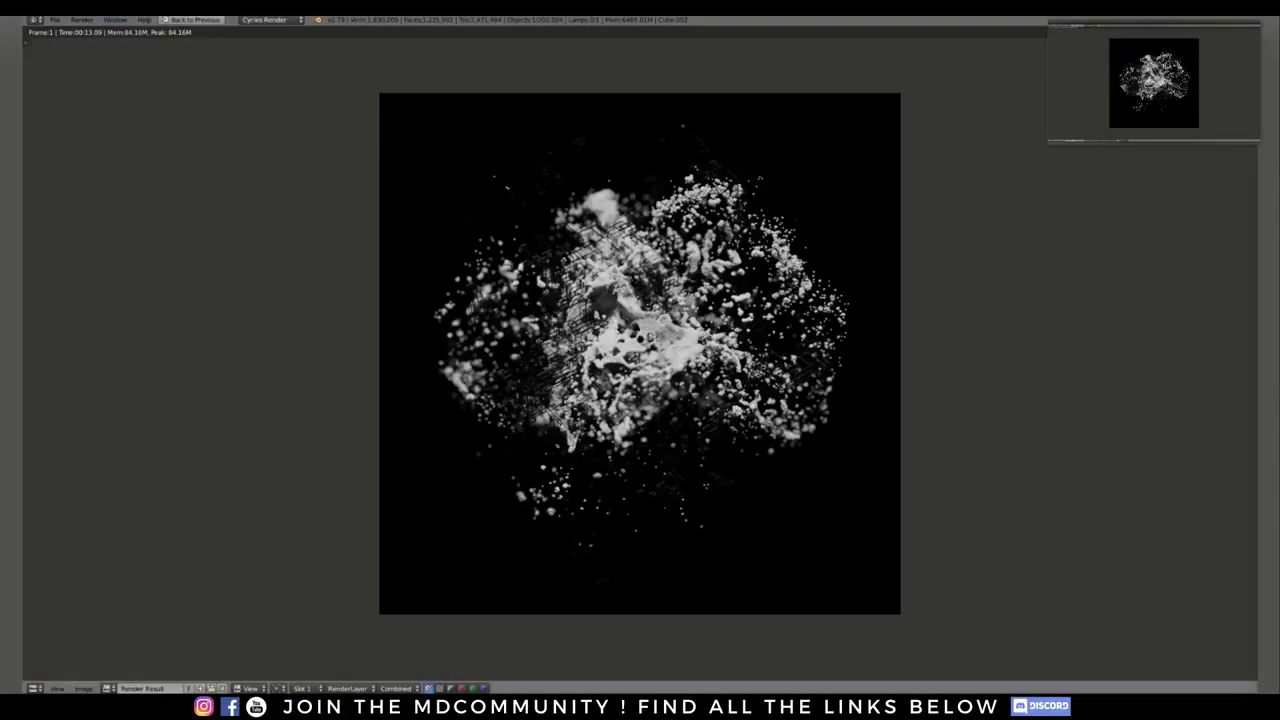
{"action": "left_click", "coordinate": [193, 19]}
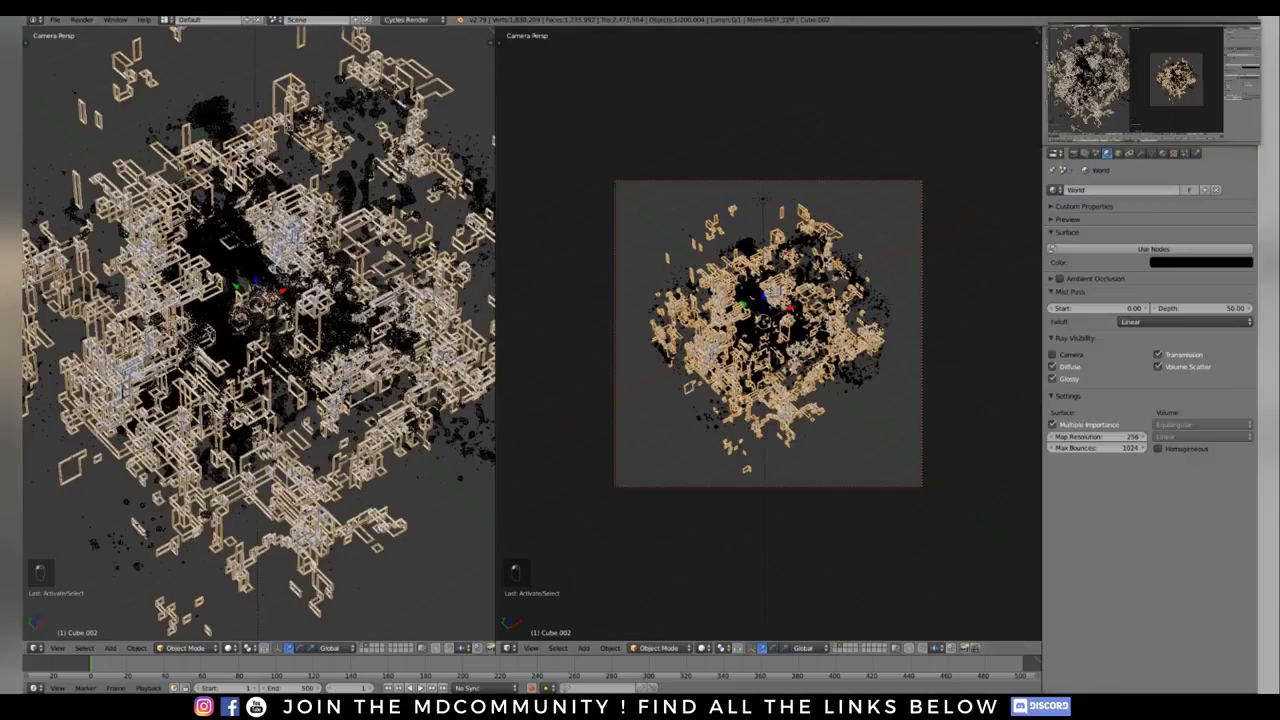
Step: Set the Wireframe modifier's thickness to 0.05 and render the frame again
{"action": "left_click", "coordinate": [1140, 153]}
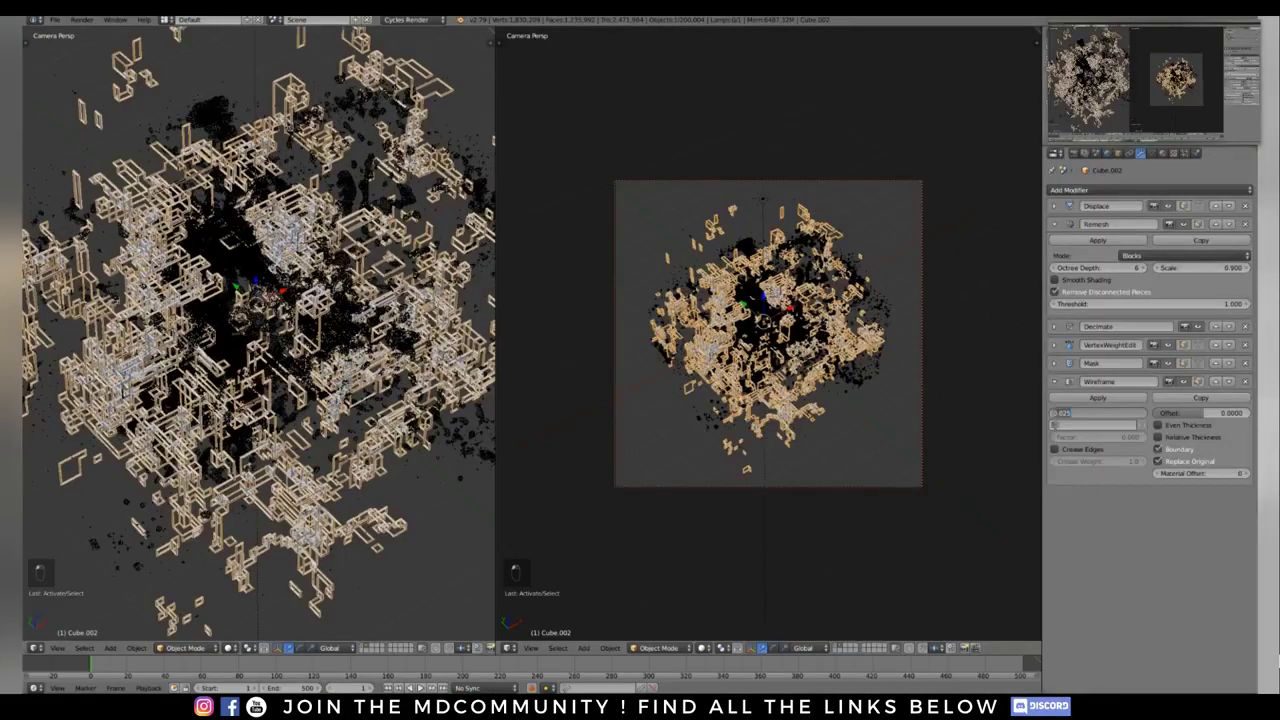
{"action": "type", "text": "."}
{"action": "type", "text": "0.05"}
{"action": "key", "text": "Return"}
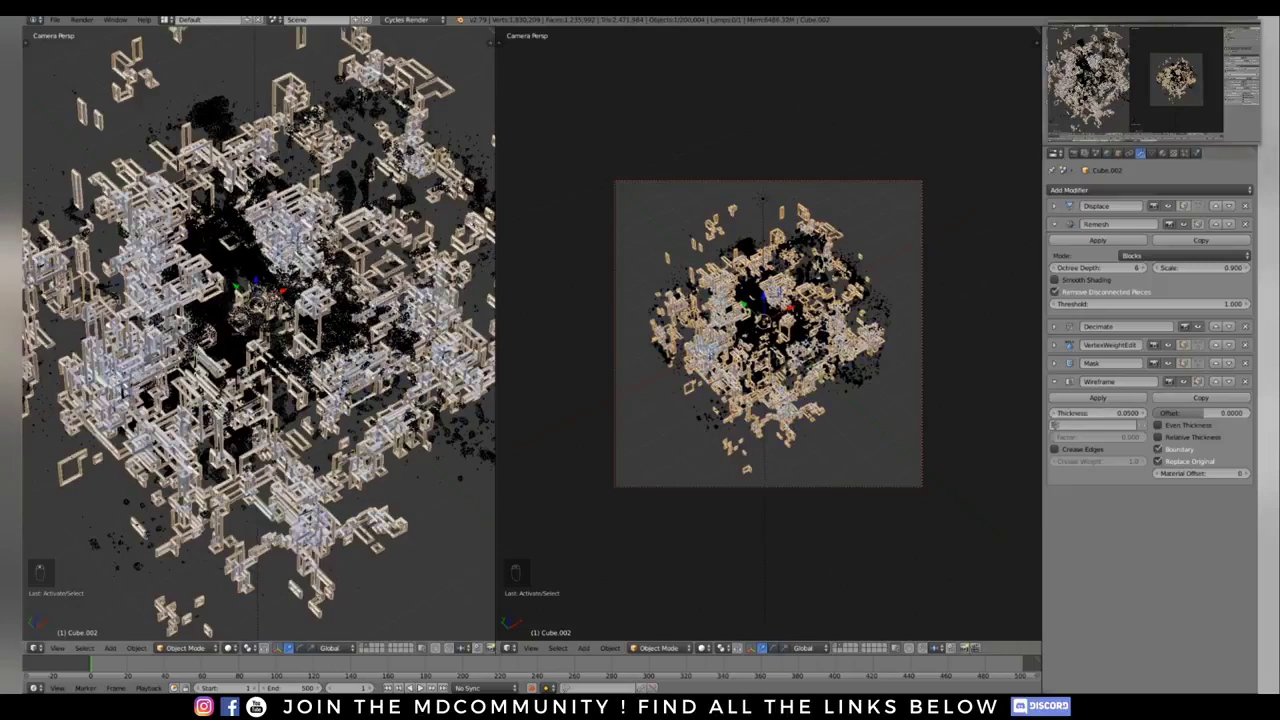
{"action": "key", "text": "F12"}
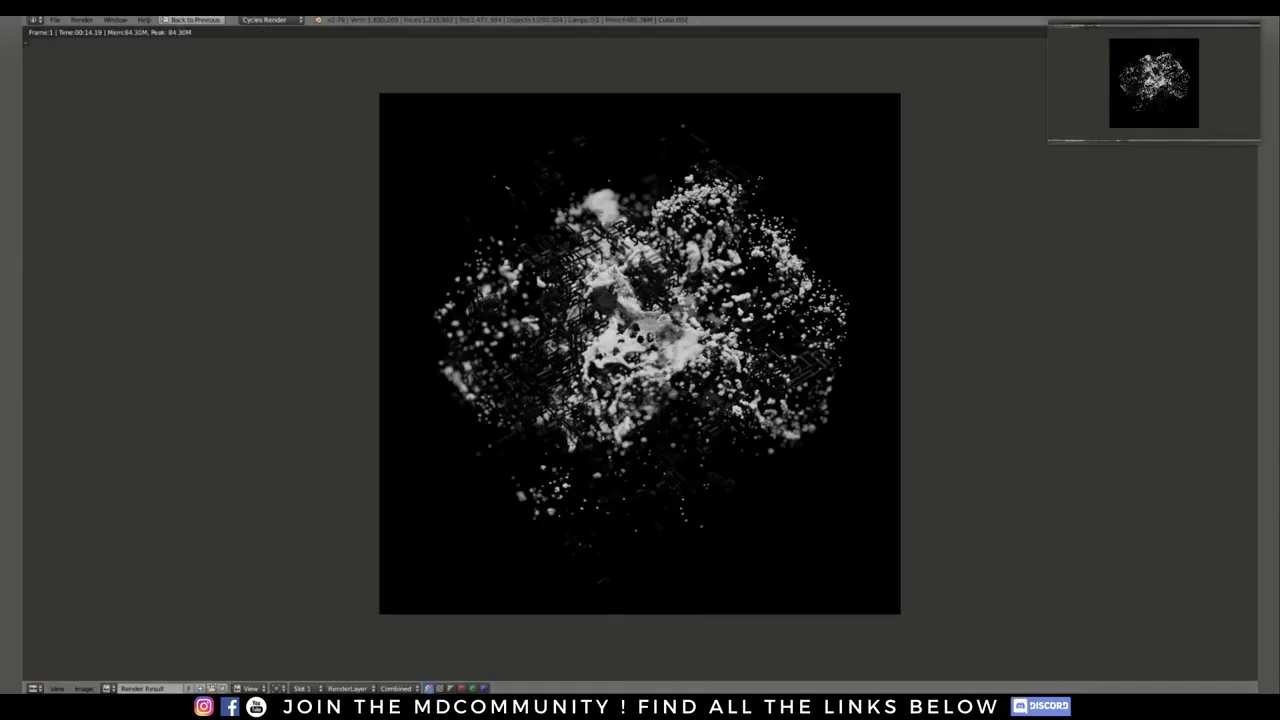
{"action": "key", "text": "Escape"}
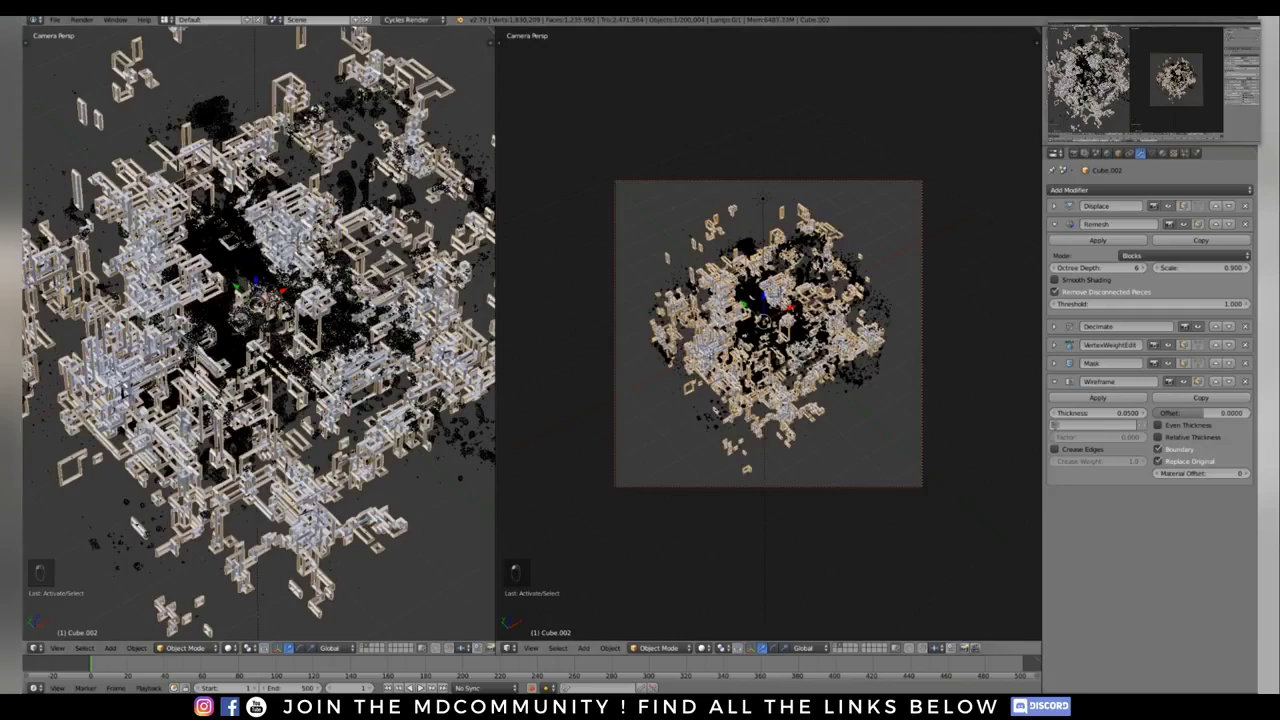
Step: Show the render result in place of the zoomed-in camera view and fit that area's width around the image
{"action": "left_click_drag", "start_coordinate": [496, 340], "coordinate": [596, 340]}
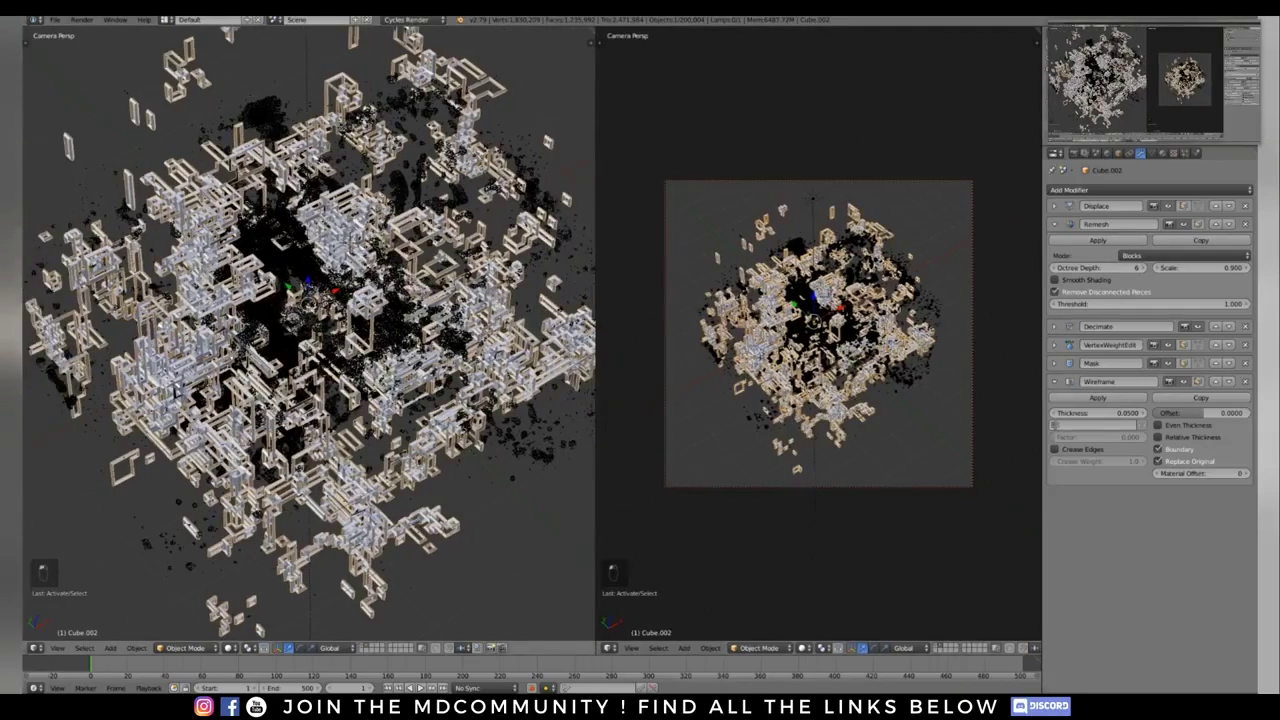
{"action": "key", "text": "F11"}
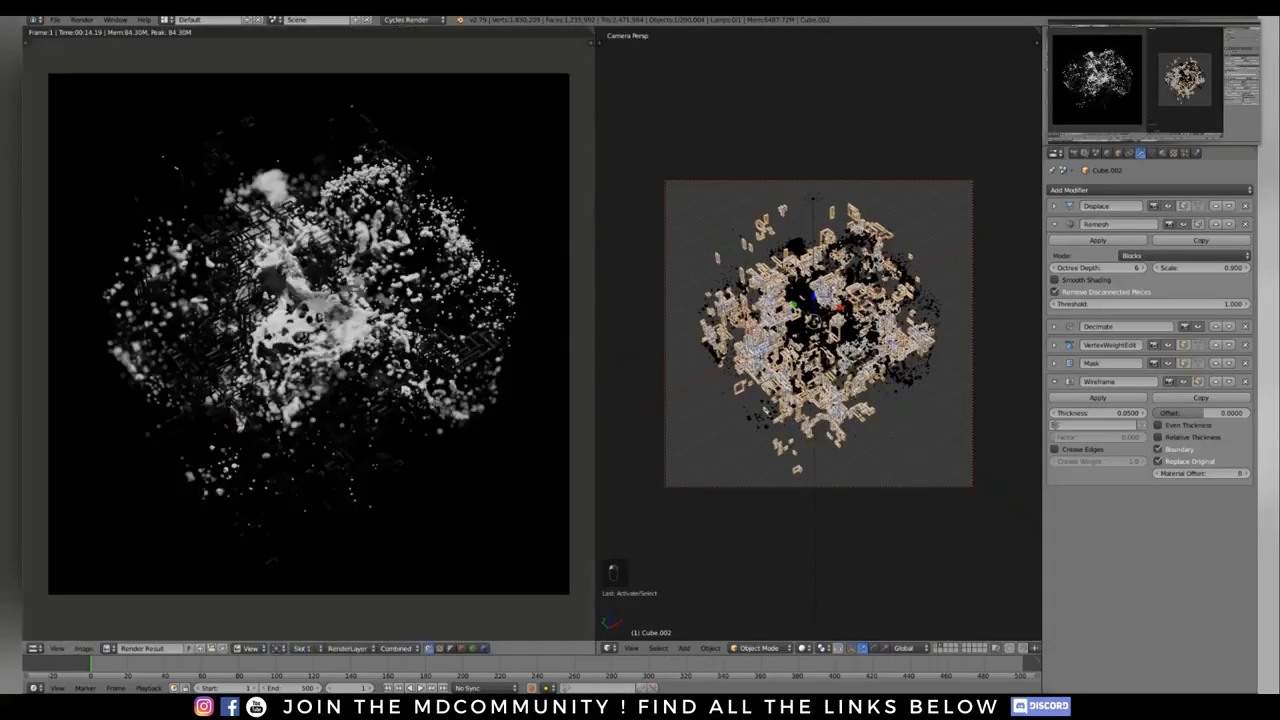
{"action": "scroll", "coordinate": [305, 340], "scroll_direction": "down", "scroll_amount": 3}
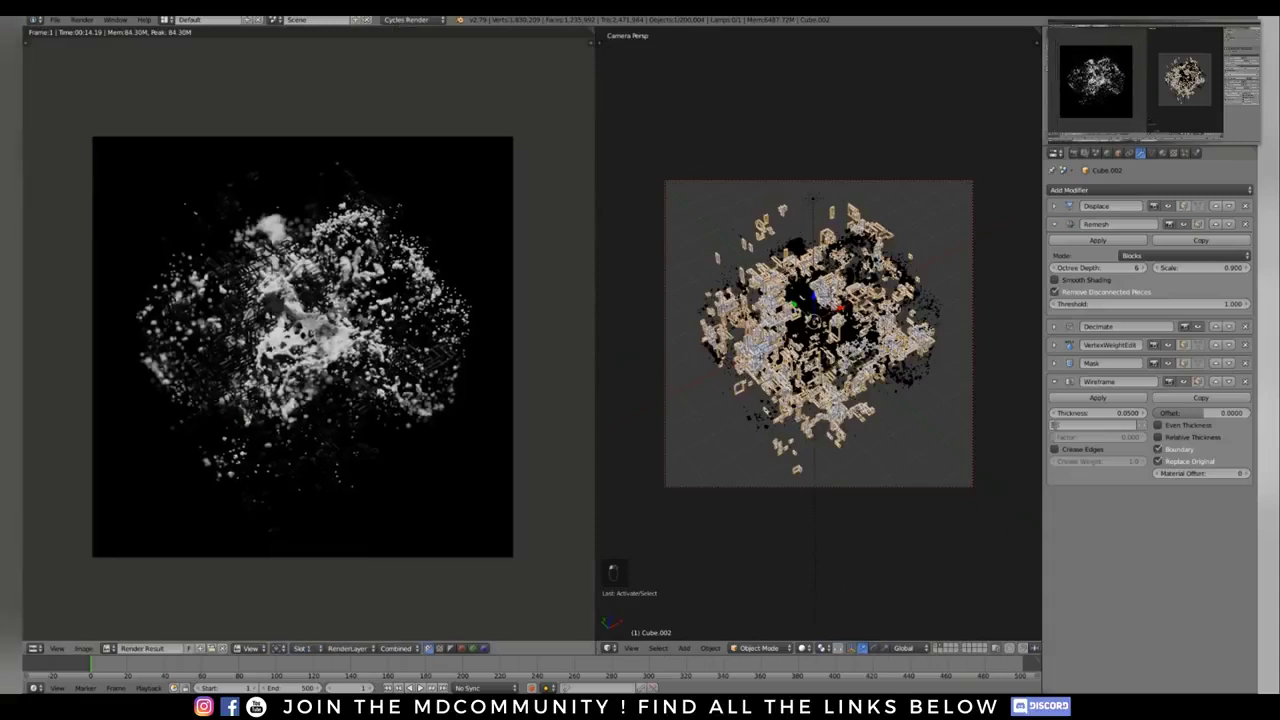
{"action": "left_click_drag", "start_coordinate": [596, 340], "coordinate": [457, 340]}
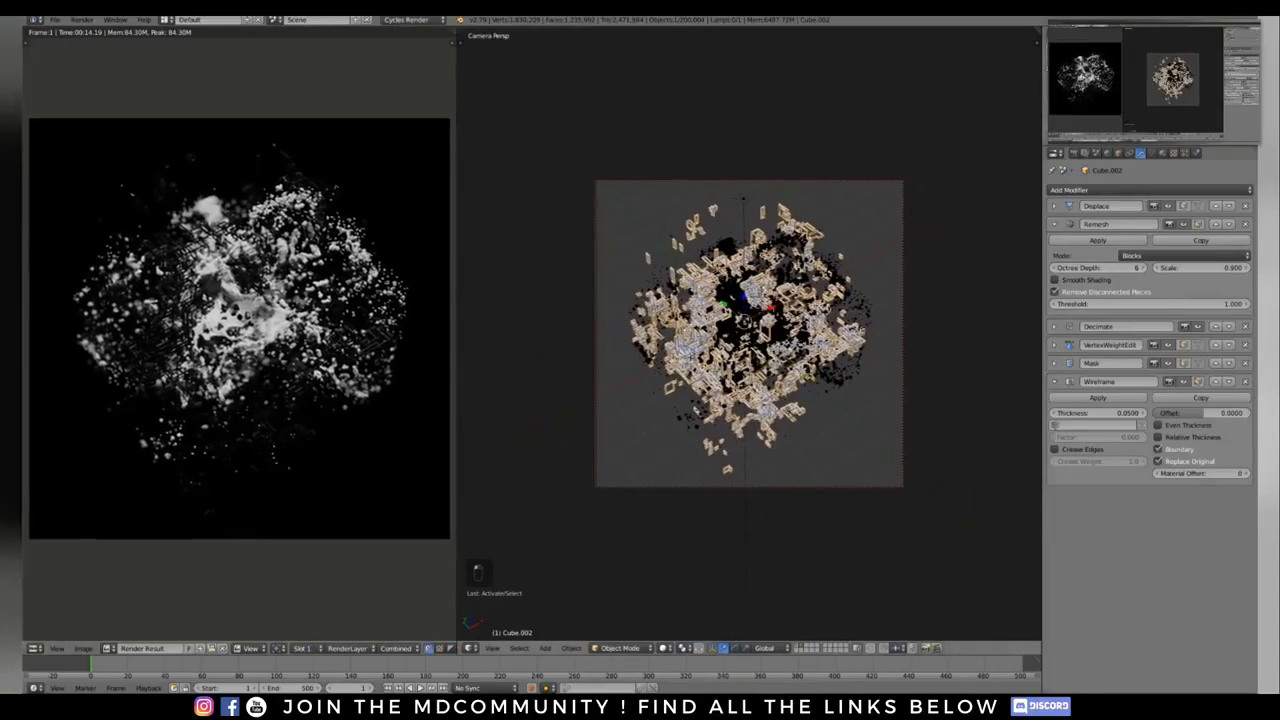
Step: Turn the remaining camera view into a node editor, switch it to compositing and enable Use Nodes
{"action": "key", "text": "shift+F3"}
{"action": "middle_click_drag", "start_coordinate": [697, 409], "coordinate": [711, 396]}
{"action": "scroll", "coordinate": [711, 380], "scroll_direction": "down", "scroll_amount": 5}
{"action": "middle_click_drag", "start_coordinate": [700, 340], "coordinate": [761, 385]}
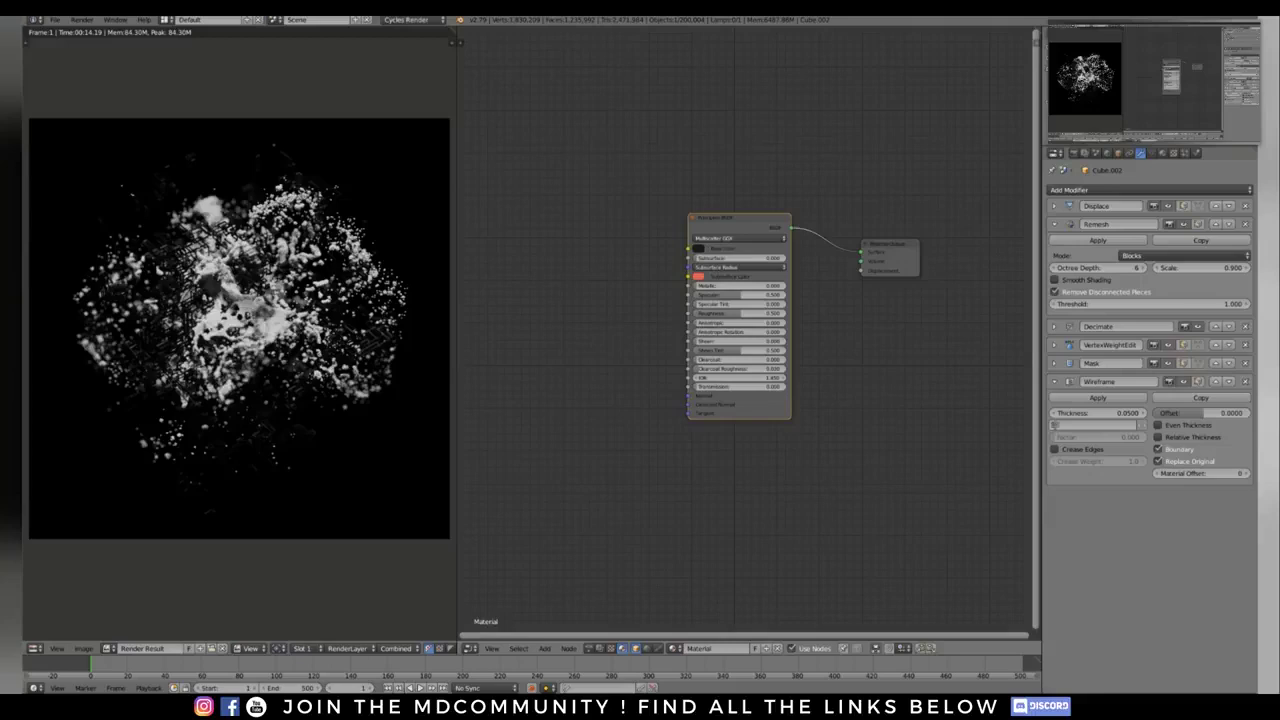
{"action": "mouse_move", "coordinate": [738, 218]}
{"action": "left_mouse_down"}
{"action": "mouse_move", "coordinate": [723, 219]}
{"action": "mouse_move", "coordinate": [737, 219]}
{"action": "left_mouse_up"}
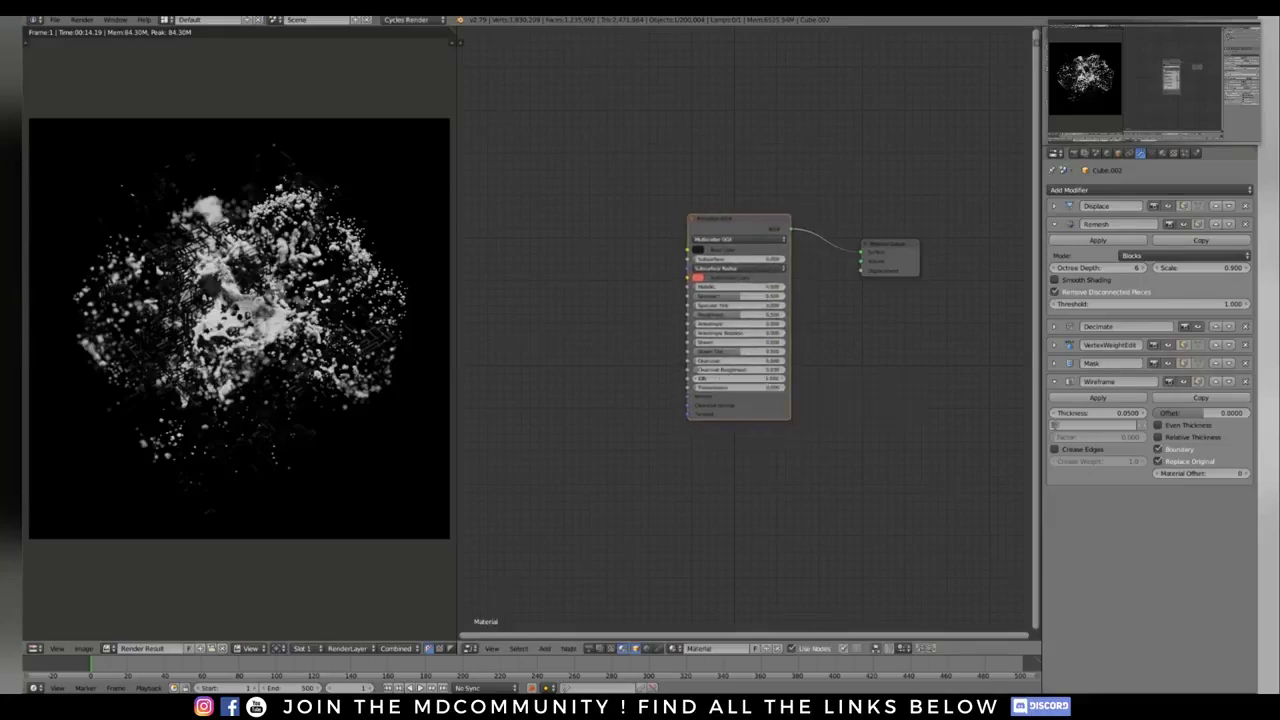
{"action": "left_click", "coordinate": [600, 649]}
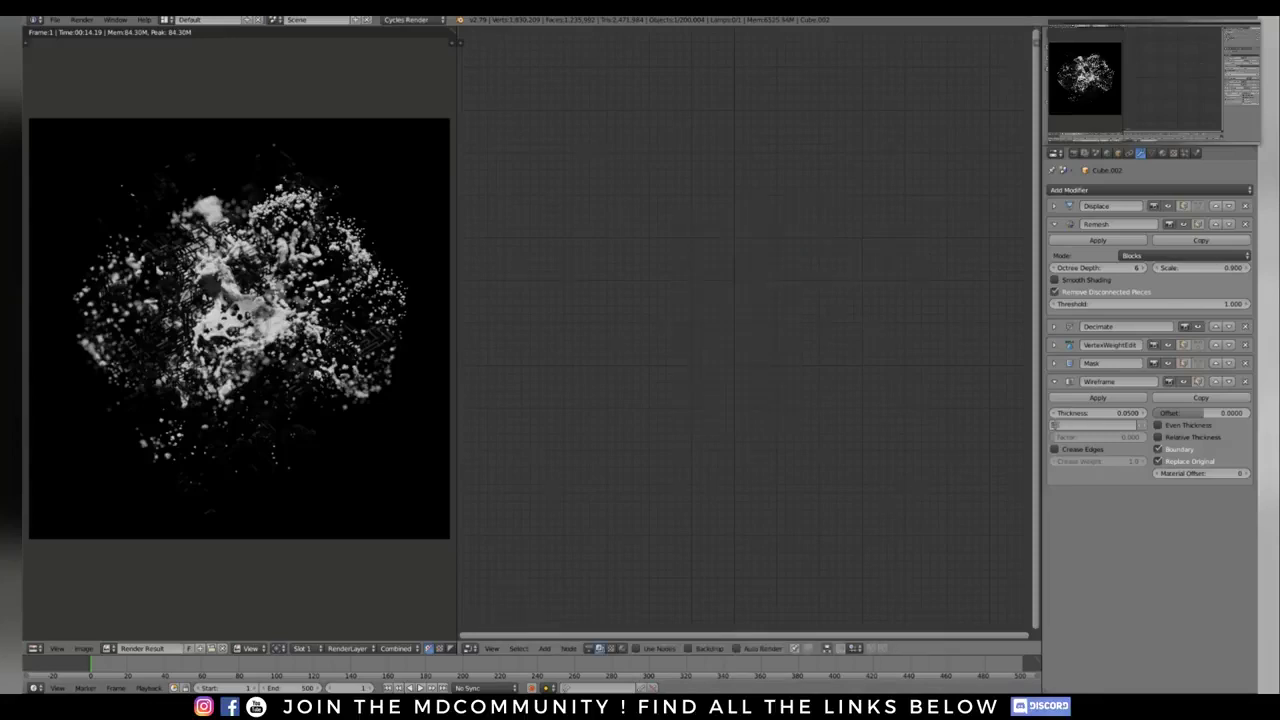
{"action": "left_click", "coordinate": [637, 649]}
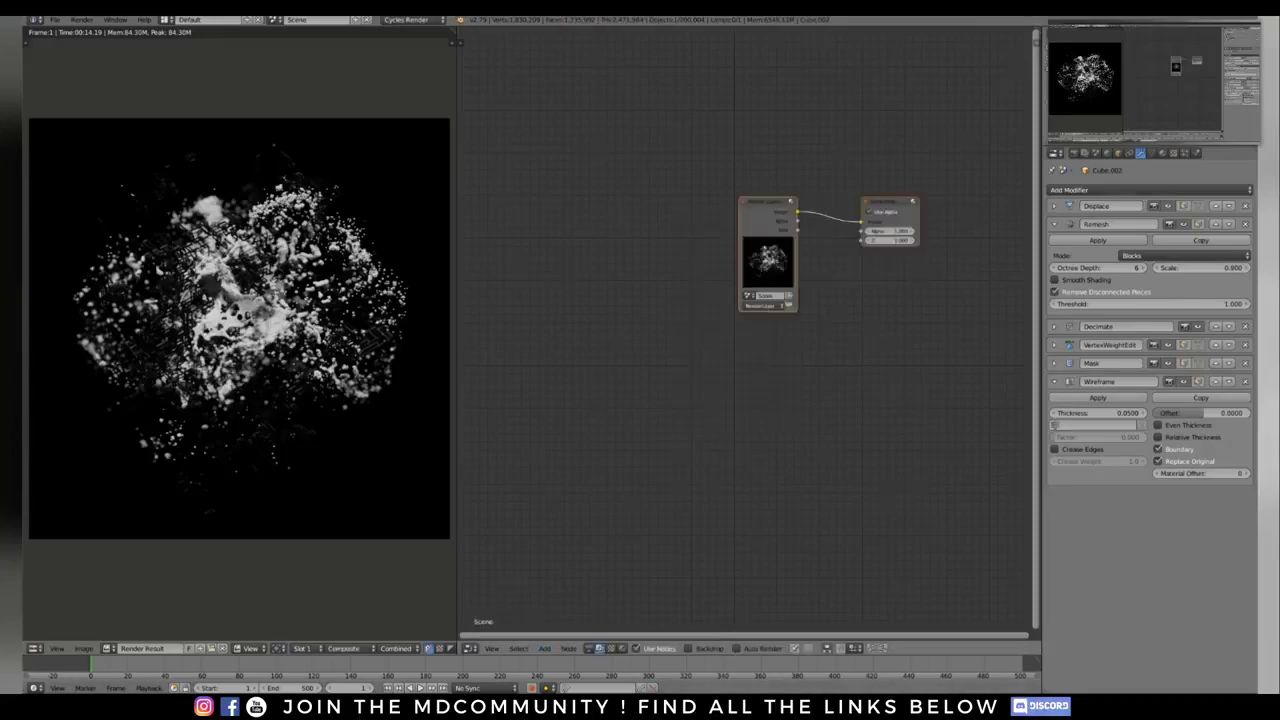
Step: Move the Render Layers node well away from the Composite node to make room between them, and widen the render result area
{"action": "scroll", "coordinate": [688, 292], "scroll_direction": "up", "scroll_amount": 4}
{"action": "middle_click_drag", "start_coordinate": [688, 292], "coordinate": [651, 355]}
{"action": "scroll", "coordinate": [660, 338], "scroll_direction": "down", "scroll_amount": 4}
{"action": "left_click_drag", "start_coordinate": [730, 275], "coordinate": [527, 281]}
{"action": "middle_click_drag", "start_coordinate": [660, 278], "coordinate": [697, 354]}
{"action": "scroll", "coordinate": [745, 340], "scroll_direction": "up", "scroll_amount": 2}
{"action": "left_click_drag", "start_coordinate": [457, 350], "coordinate": [514, 350]}
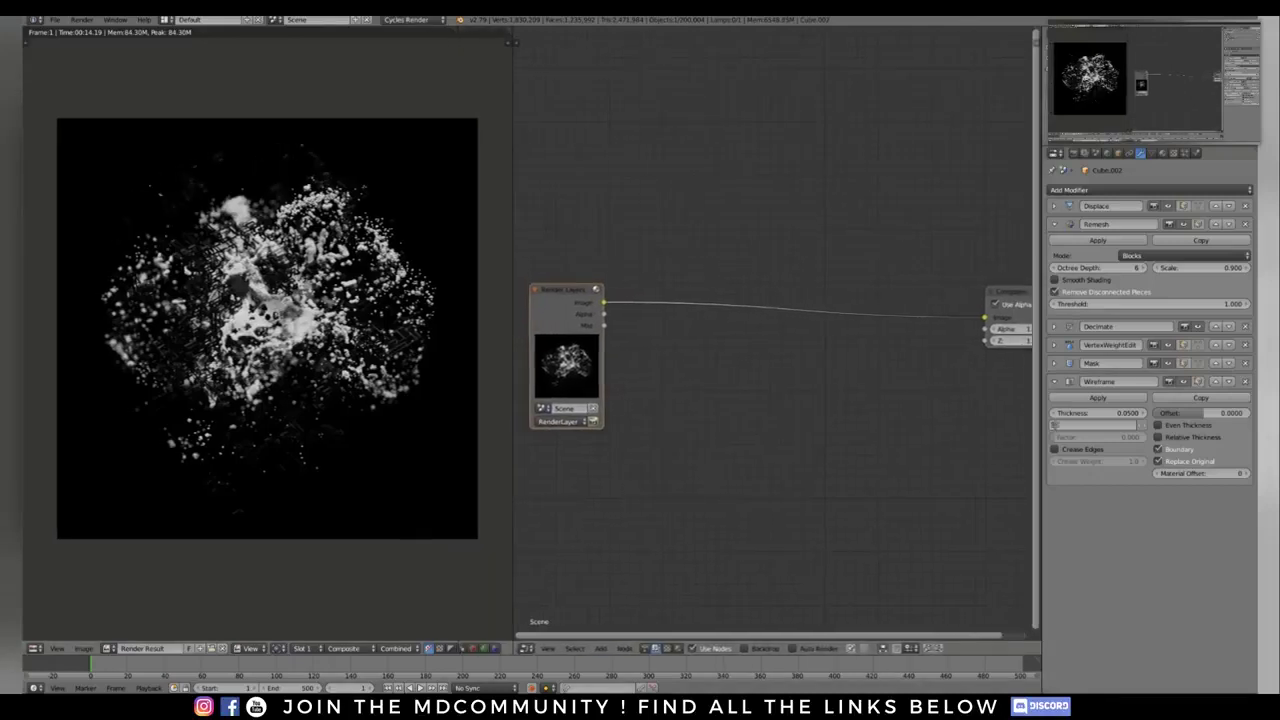
{"action": "scroll", "coordinate": [266, 328], "scroll_direction": "up", "scroll_amount": 2}
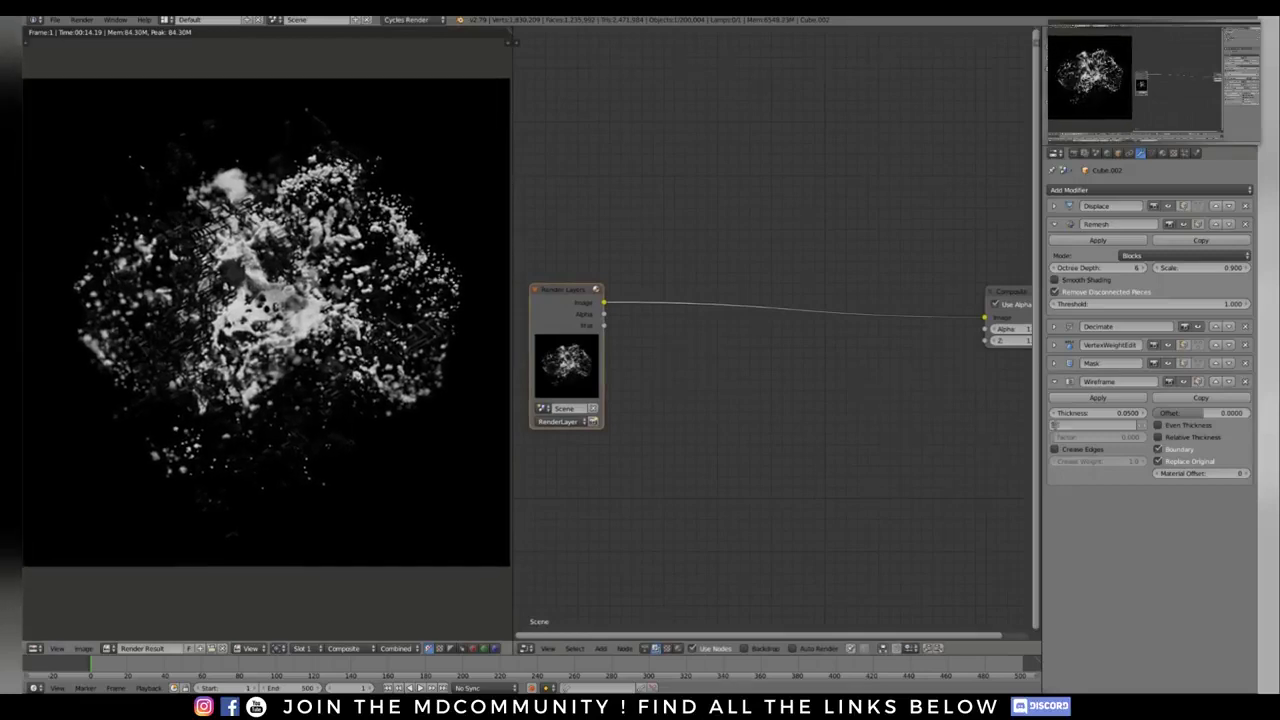
{"action": "scroll", "coordinate": [745, 340], "scroll_direction": "up", "scroll_amount": 2}
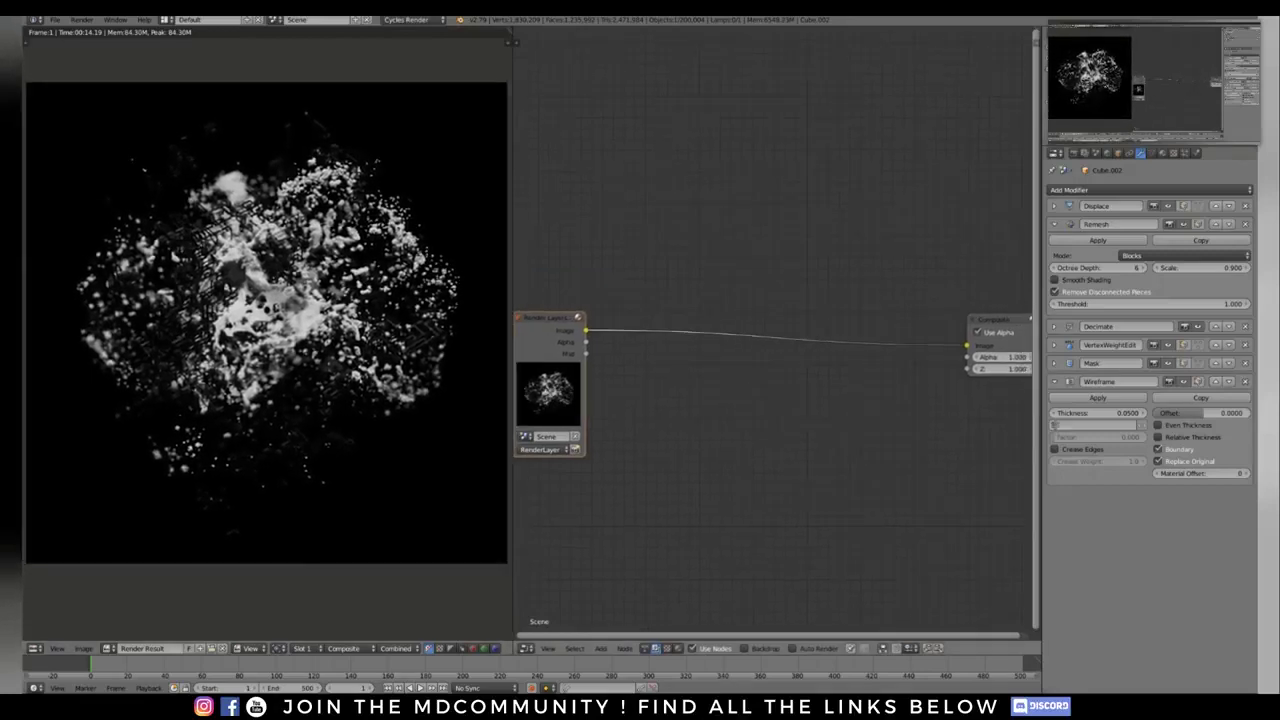
Step: Add an RGB Curves node between Render Layers and Composite, linked through its Image input and output
{"action": "key", "text": "shift+a"}
{"action": "mouse_move", "coordinate": [700, 427]}
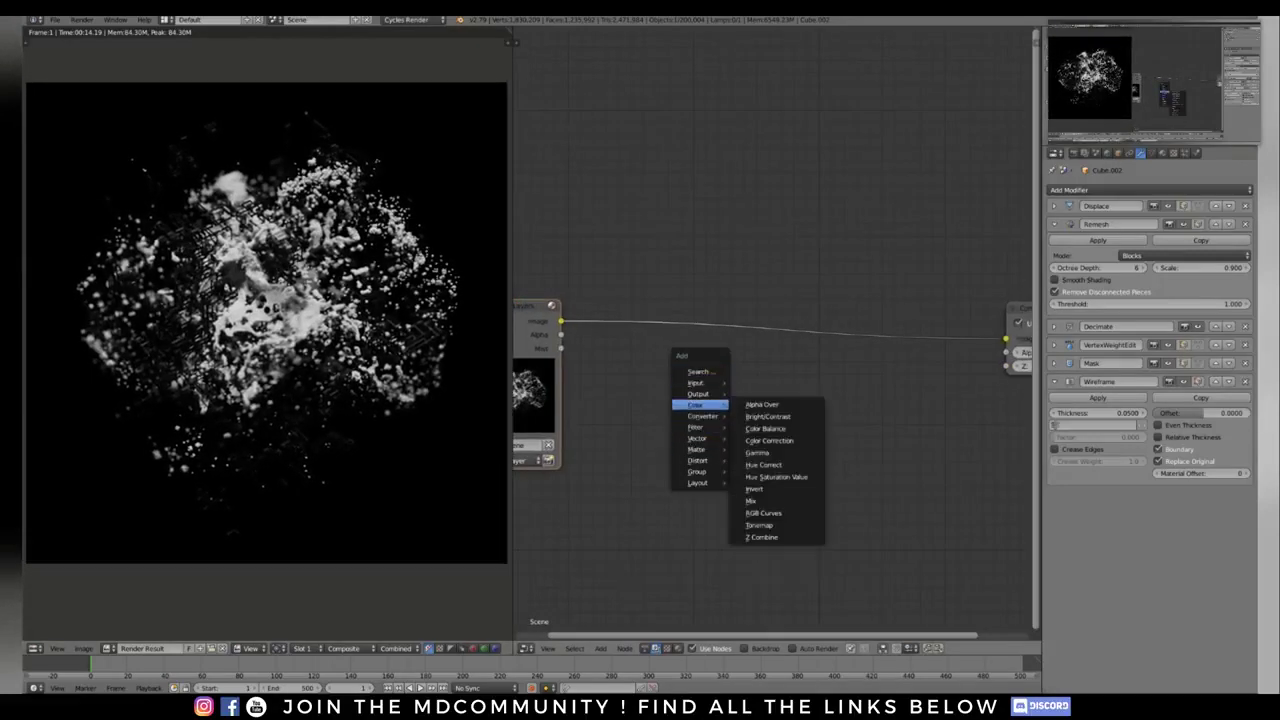
{"action": "left_click", "coordinate": [777, 514]}
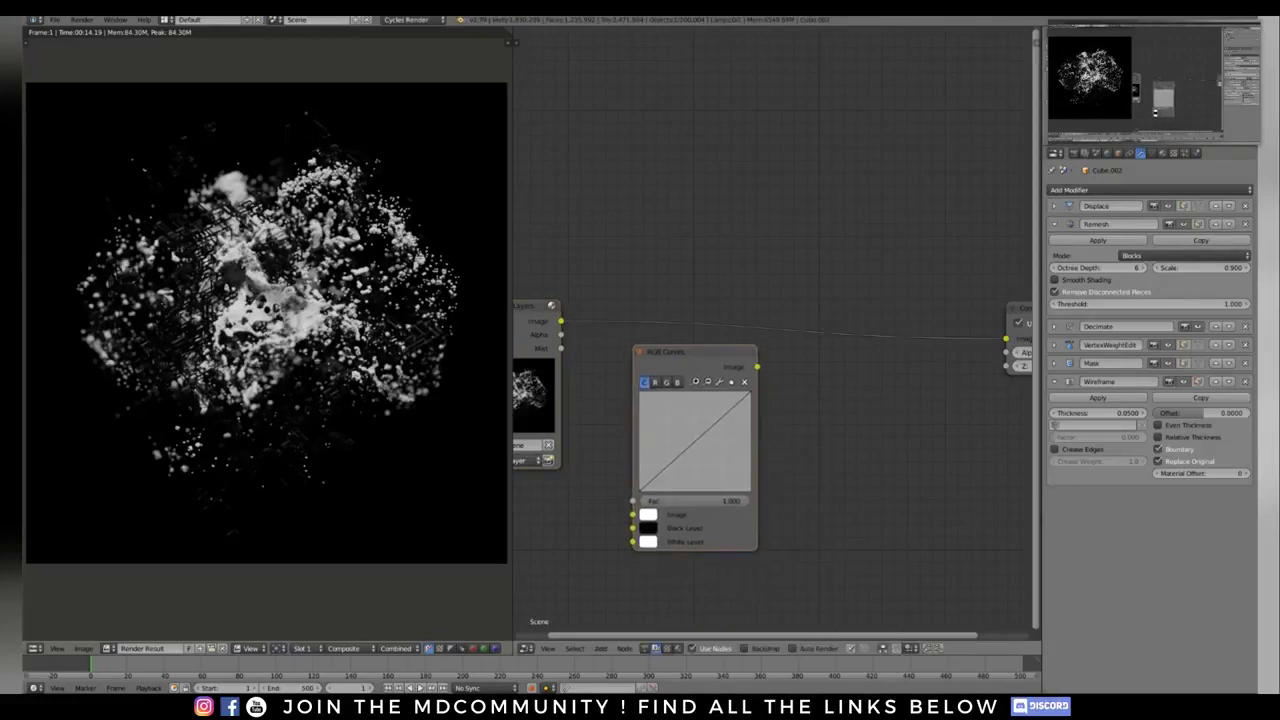
{"action": "left_click_drag", "start_coordinate": [561, 321], "coordinate": [633, 501]}
{"action": "left_click_drag", "start_coordinate": [757, 367], "coordinate": [1006, 339]}
{"action": "left_click_drag", "start_coordinate": [708, 352], "coordinate": [718, 279]}
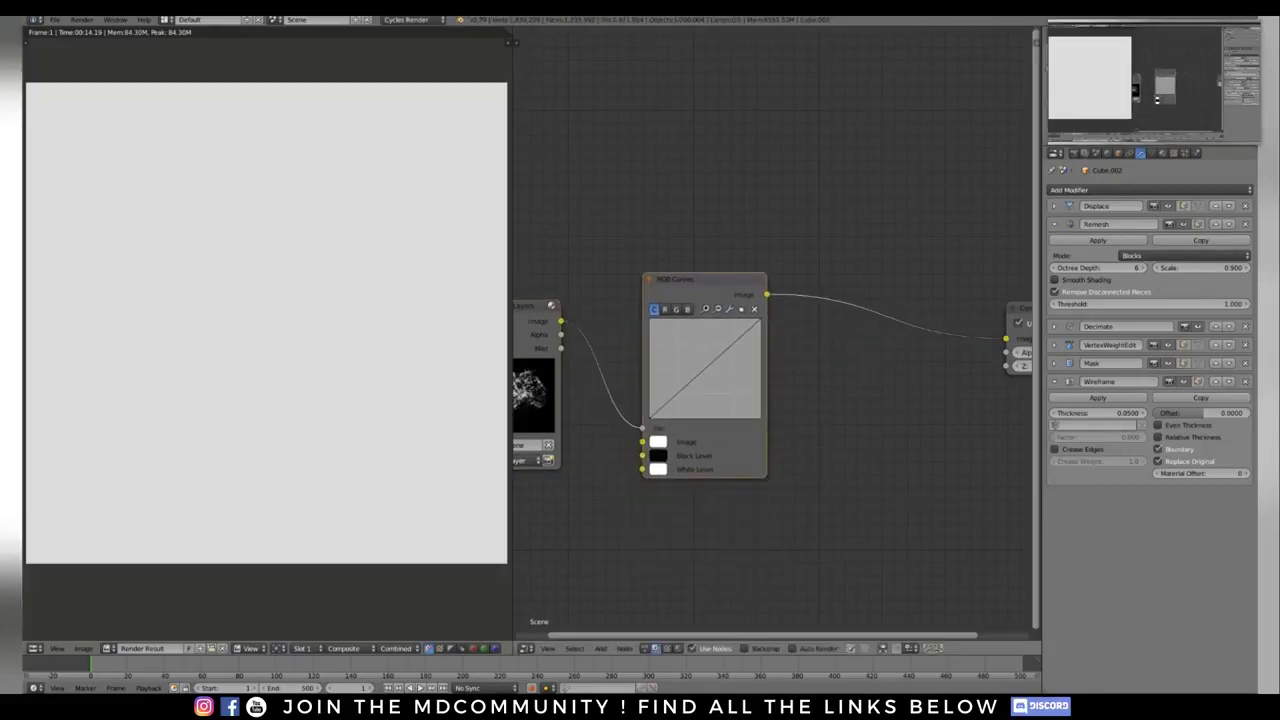
{"action": "left_click_drag", "start_coordinate": [642, 428], "coordinate": [642, 441]}
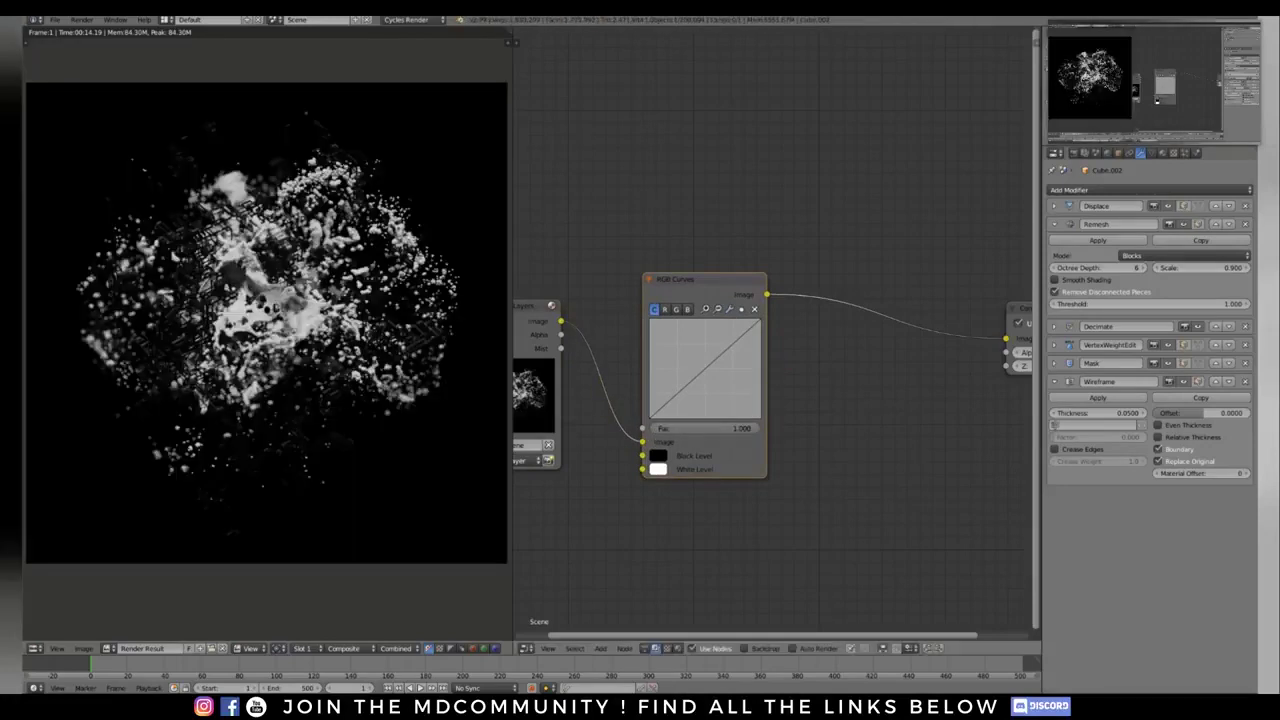
Step: Adjust the RGB Curves node's individual color channels to tint the render purple, raising the blue curve at about X 0.37, Y 0.52
{"action": "left_click", "coordinate": [665, 310]}
{"action": "left_click_drag", "start_coordinate": [704, 369], "coordinate": [690, 367]}
{"action": "left_click", "coordinate": [676, 310]}
{"action": "left_click", "coordinate": [688, 310]}
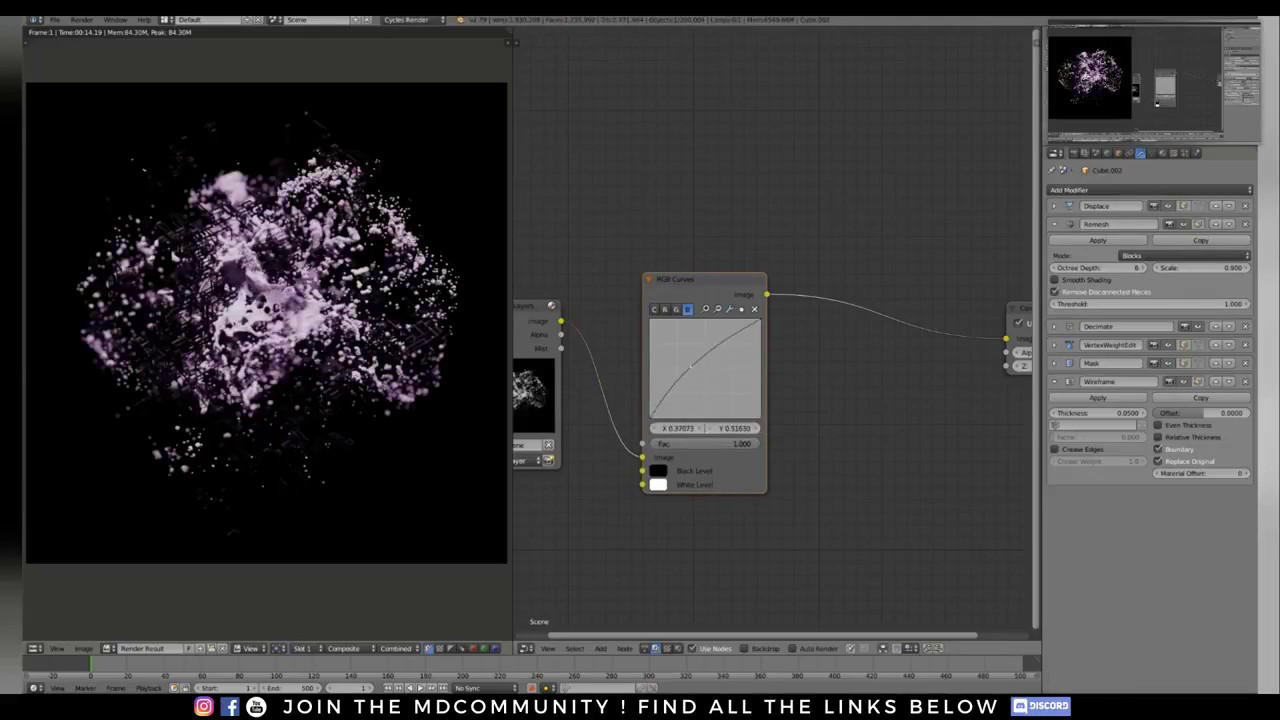
{"action": "scroll", "coordinate": [786, 424], "scroll_direction": "down", "scroll_amount": 2}
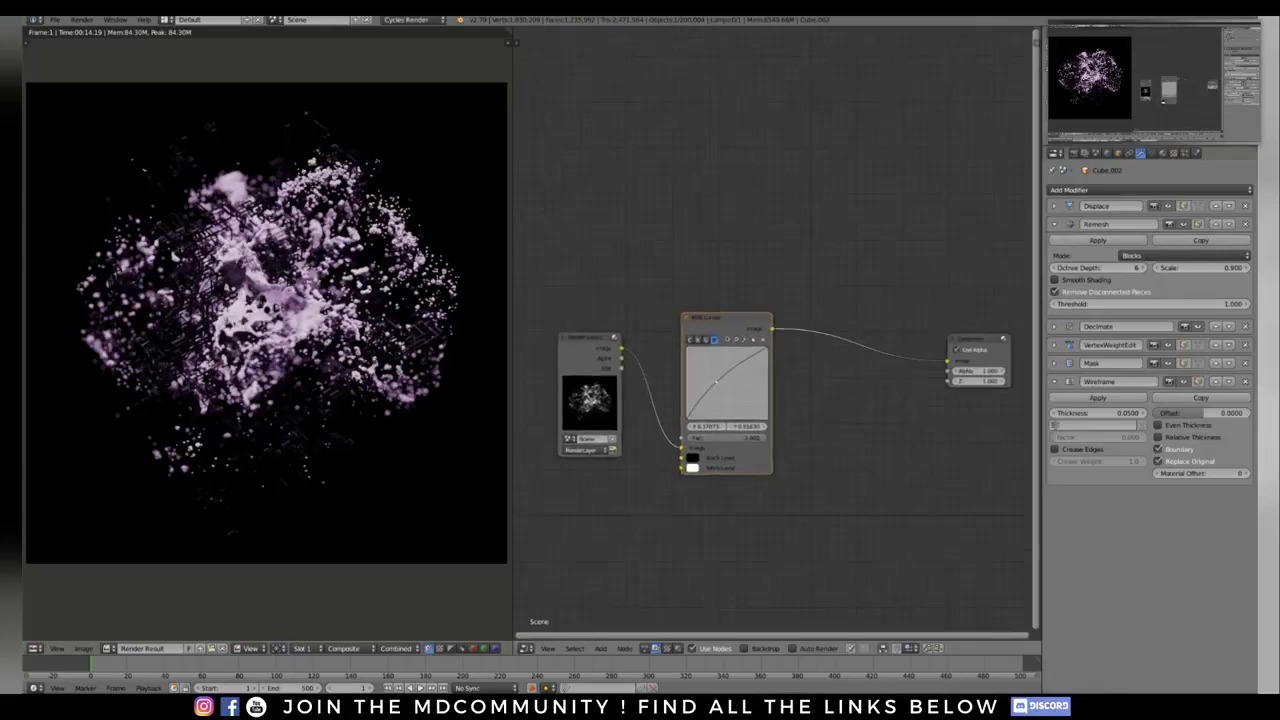
{"action": "middle_click_drag", "start_coordinate": [786, 424], "coordinate": [761, 353]}
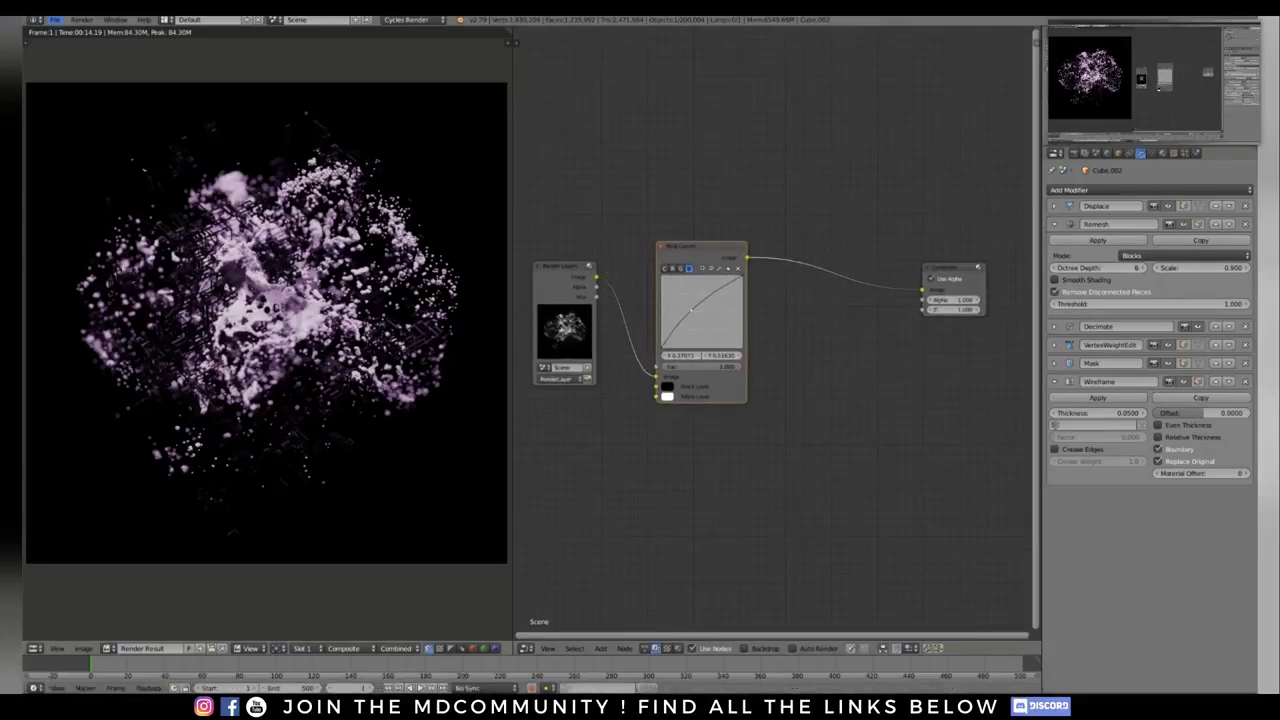
Step: Save the current scene and browse the sims folder for another blend file to open
{"action": "left_click", "coordinate": [55, 20]}
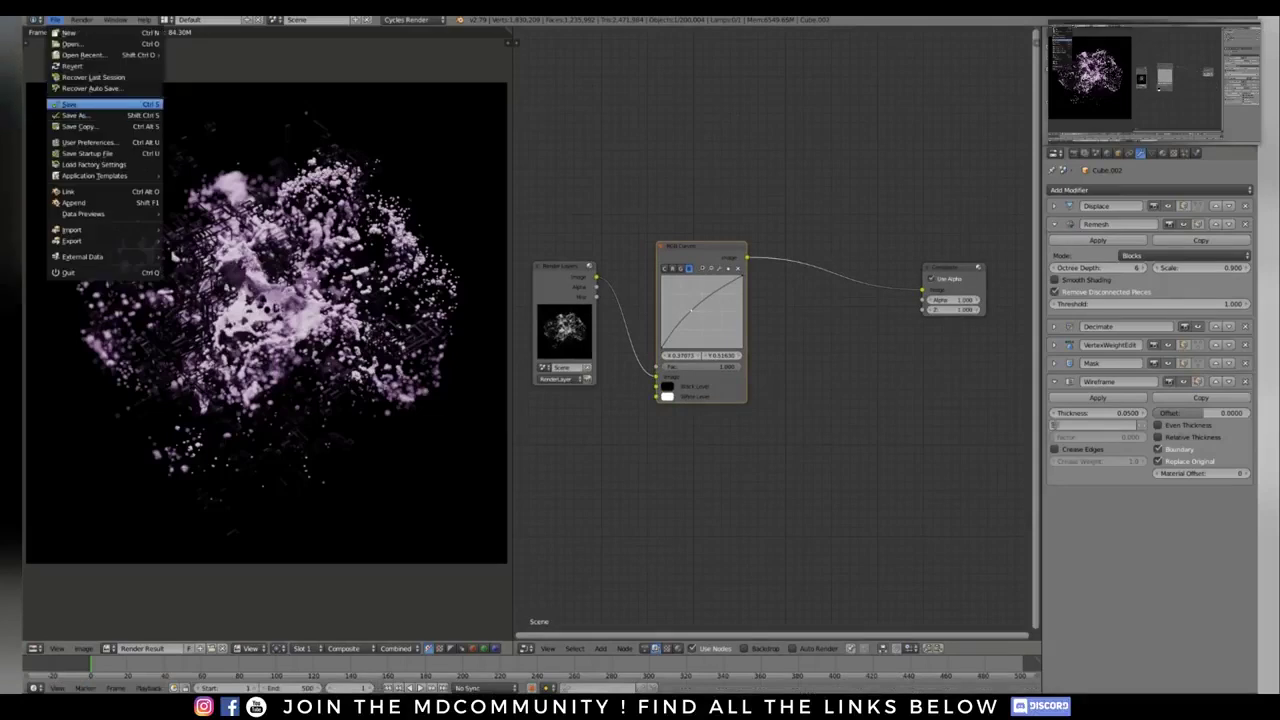
{"action": "left_click", "coordinate": [68, 104]}
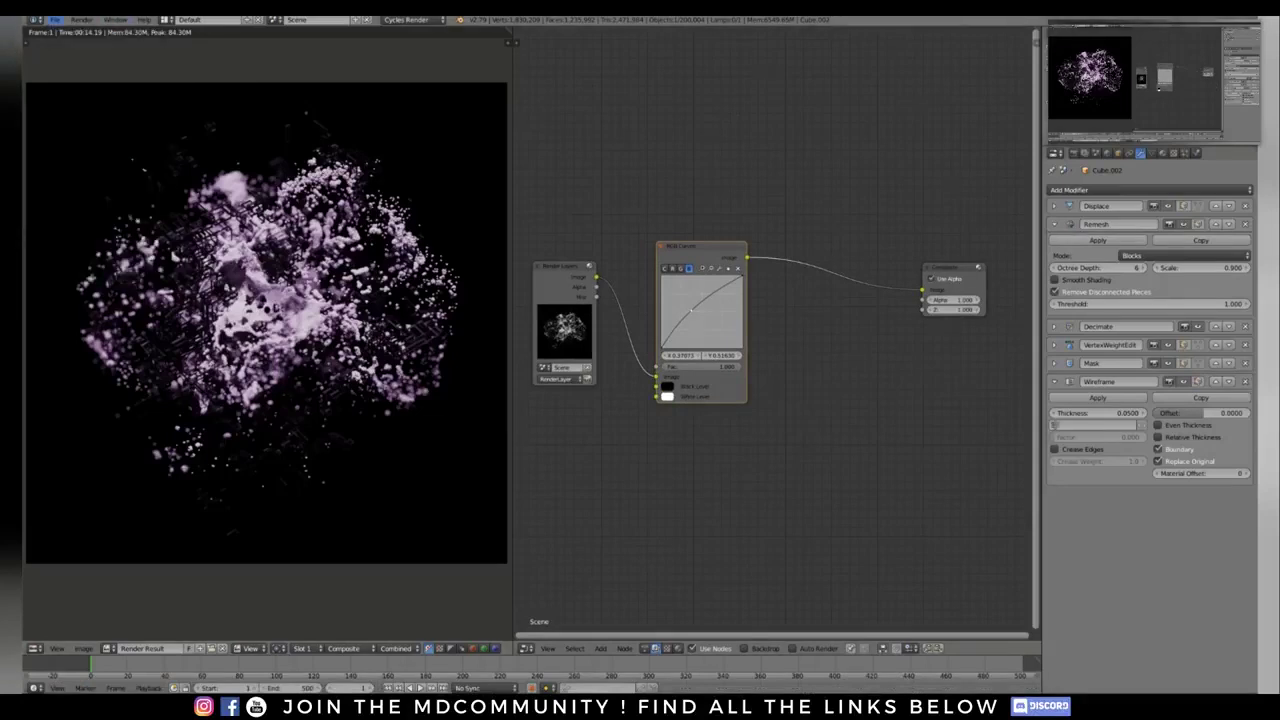
{"action": "left_click", "coordinate": [55, 20]}
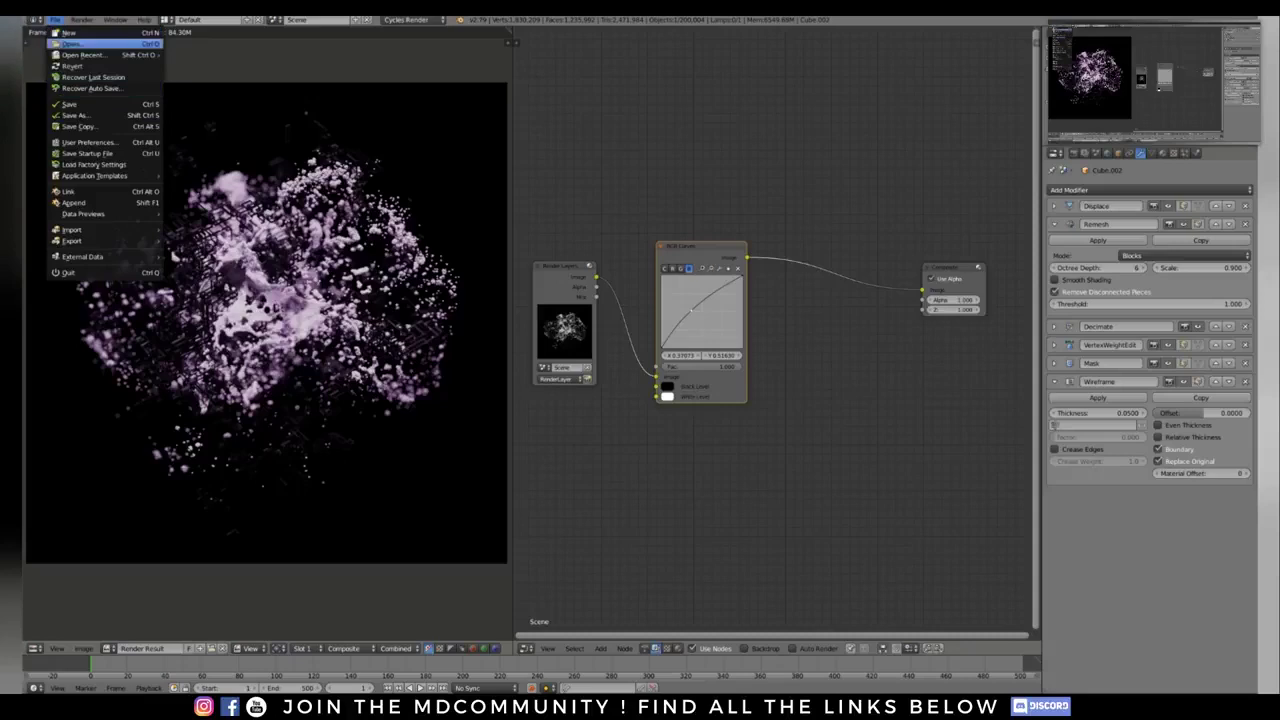
{"action": "left_click", "coordinate": [72, 44]}
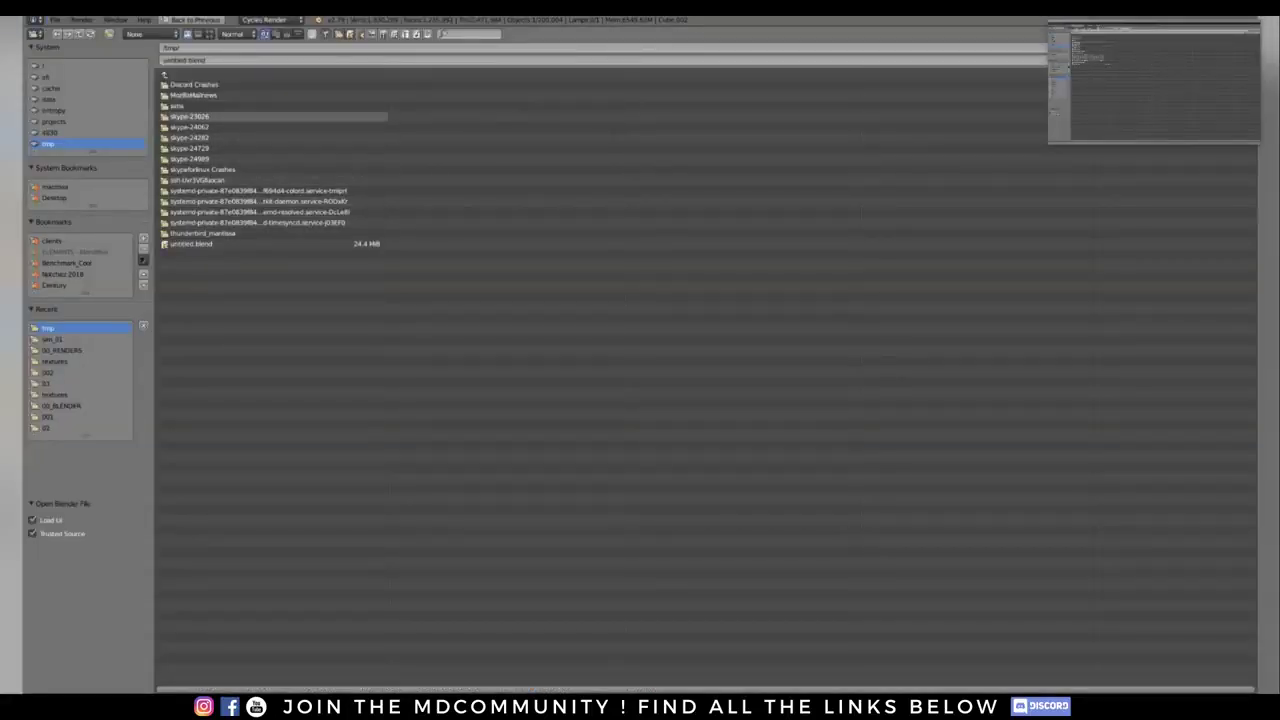
{"action": "left_click", "coordinate": [178, 105]}
{"action": "left_click", "coordinate": [180, 95]}
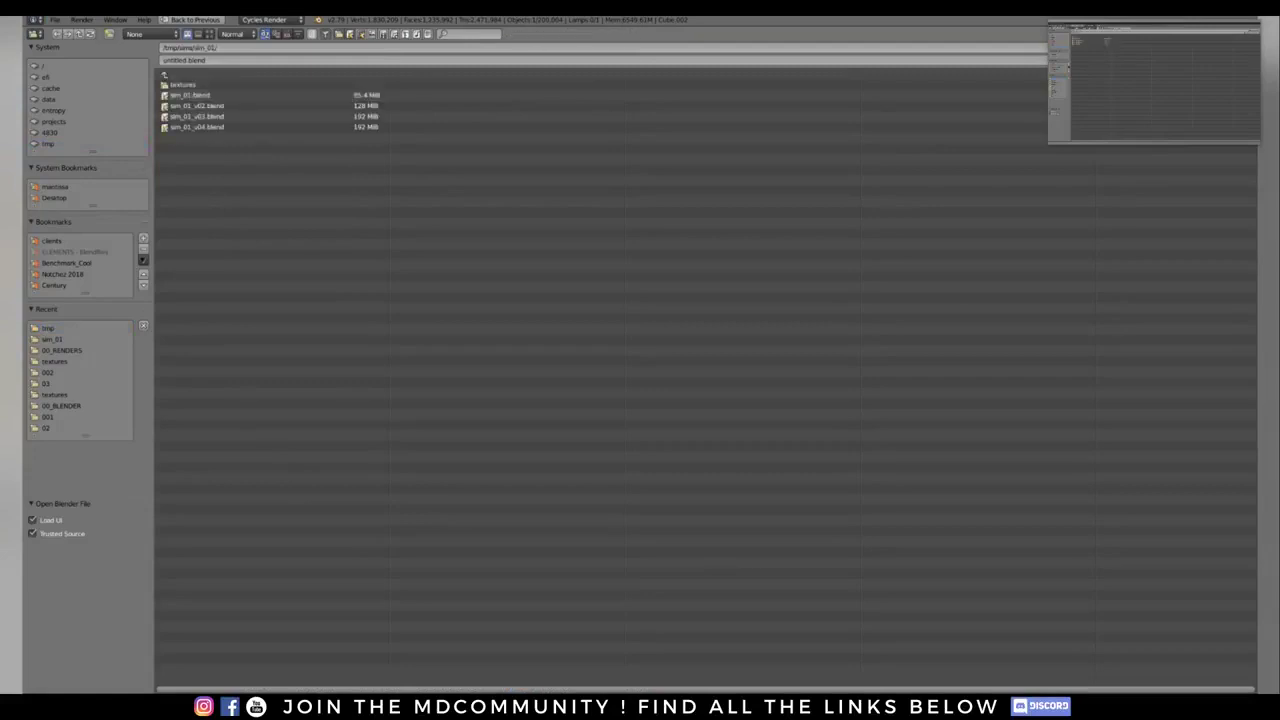
{"action": "left_click", "coordinate": [200, 74]}
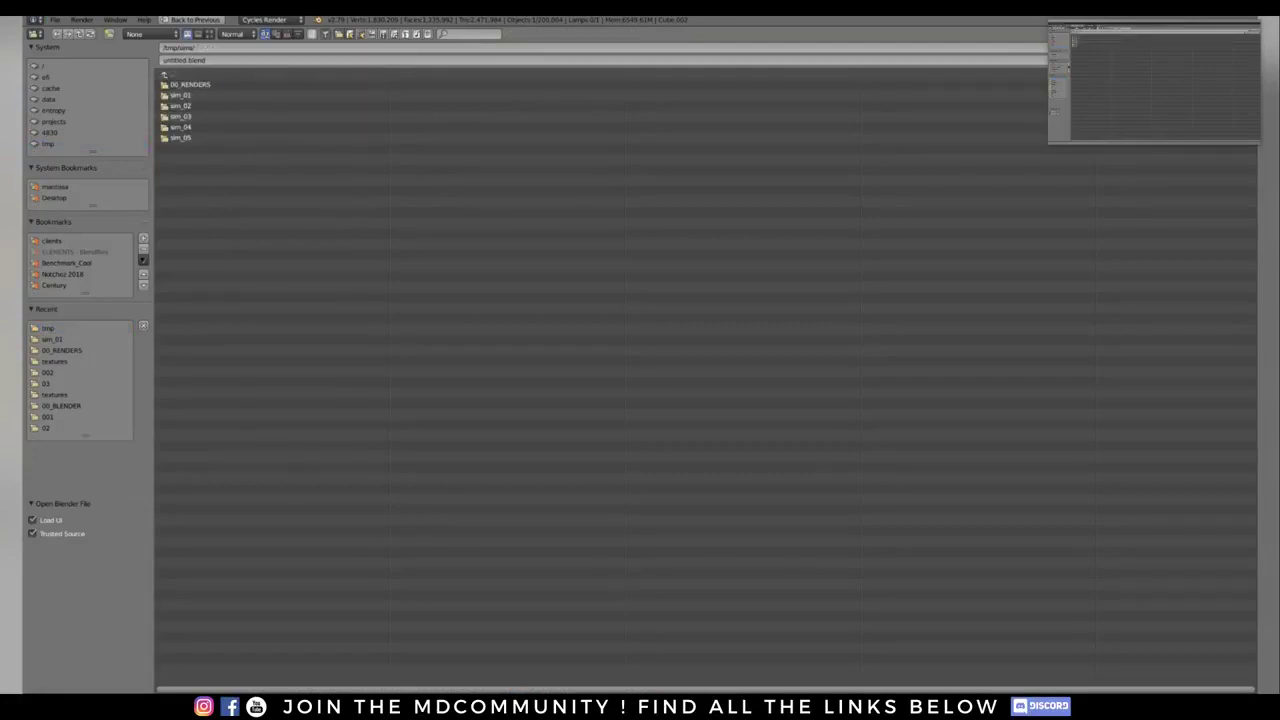
Step: Switch to the image viewer and look through the finished black-and-white head renders
{"action": "left_click", "coordinate": [272, 689]}
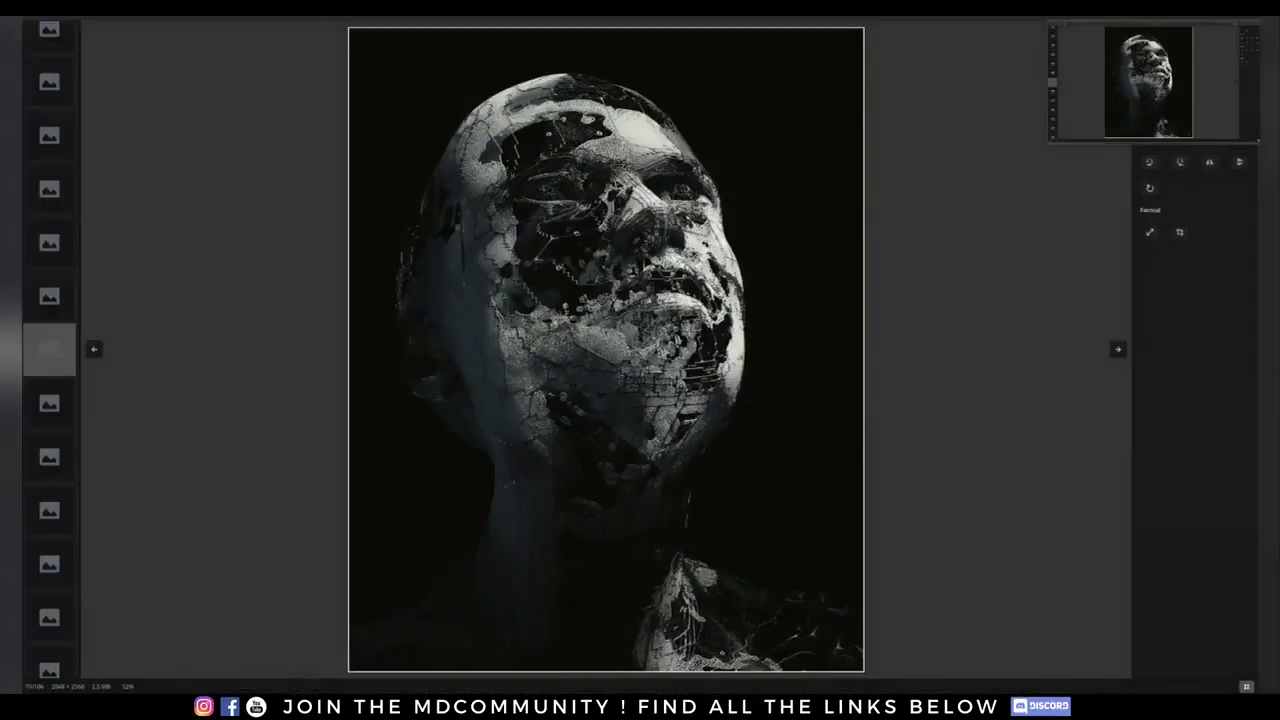
{"action": "key", "text": "Right"}
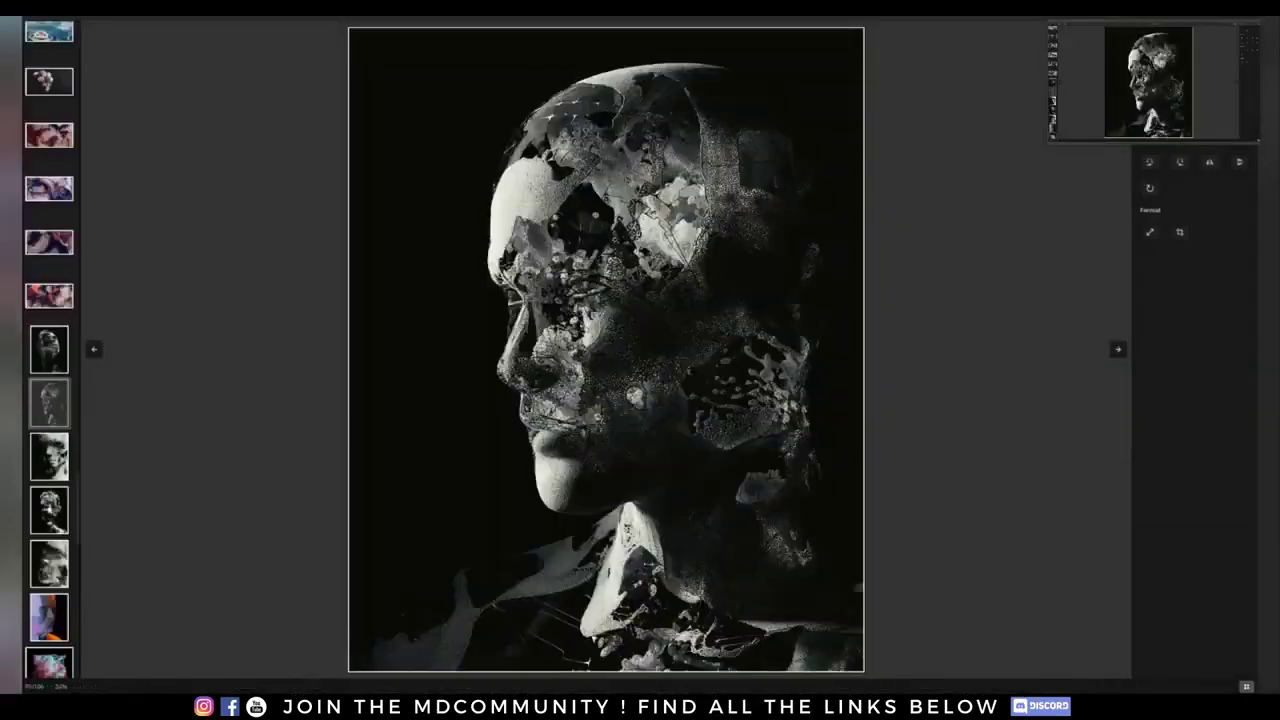
{"action": "key", "text": "Right"}
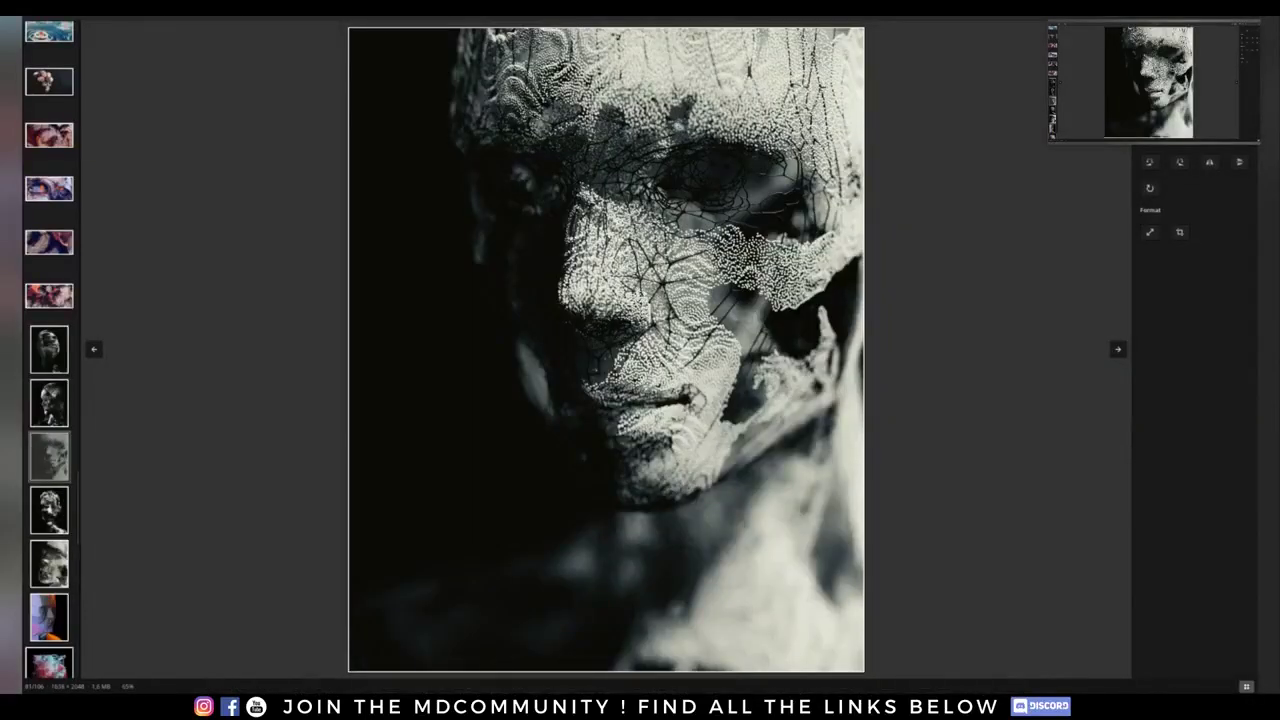
{"action": "key", "text": "Right"}
{"action": "key", "text": "Left"}
{"action": "key", "text": "Right"}
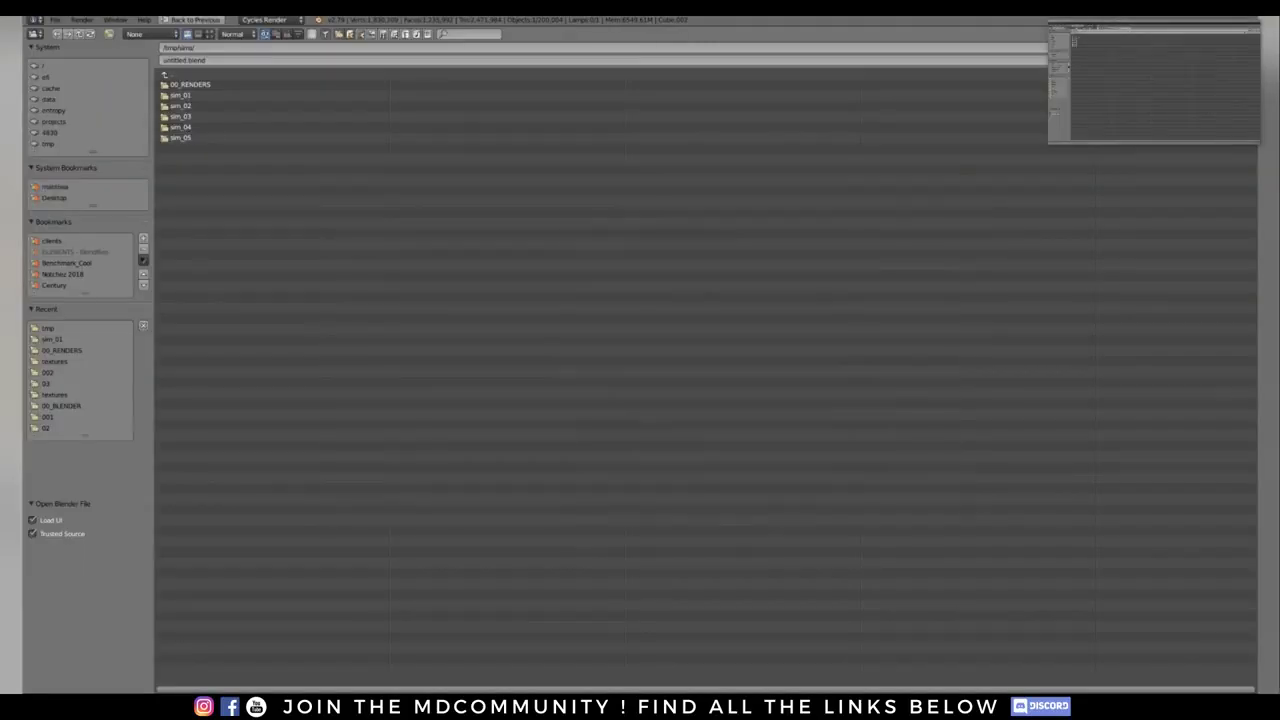
Step: Return to Blender, open sim_03_v03.blend from the sim_03 folder and show the head in the 3D view
{"action": "double_click", "coordinate": [180, 116]}
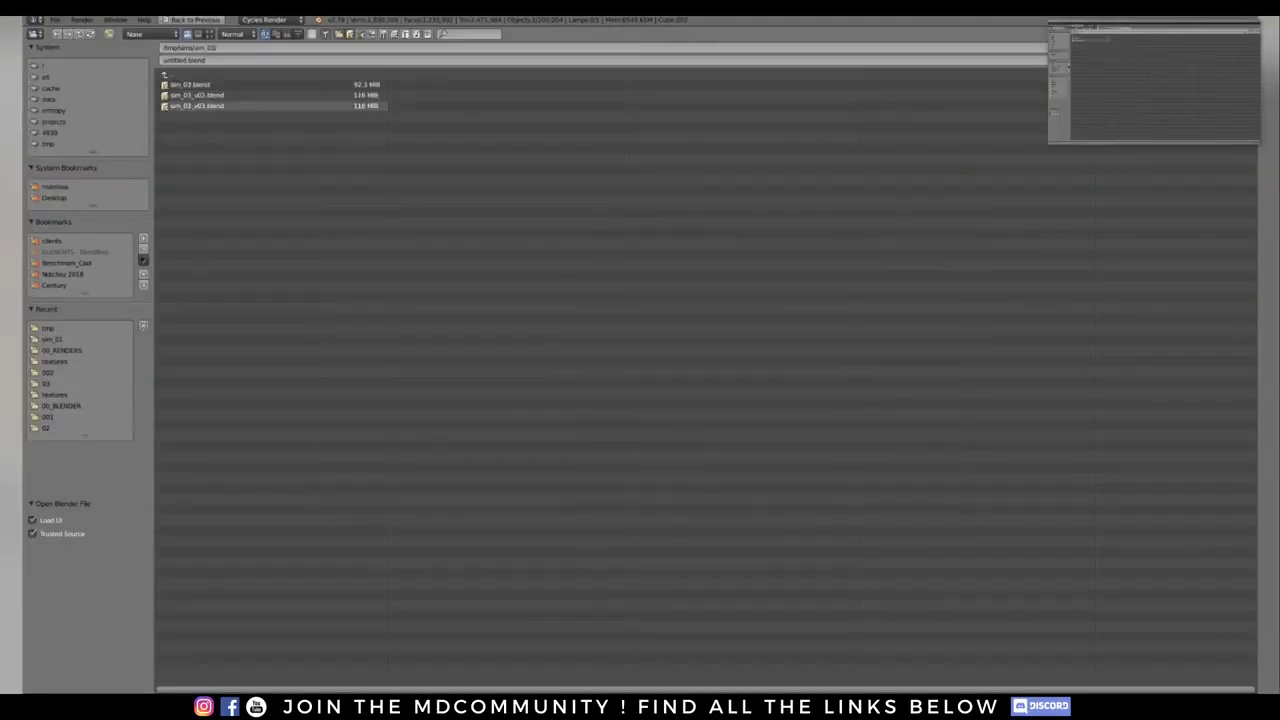
{"action": "left_click", "coordinate": [197, 106]}
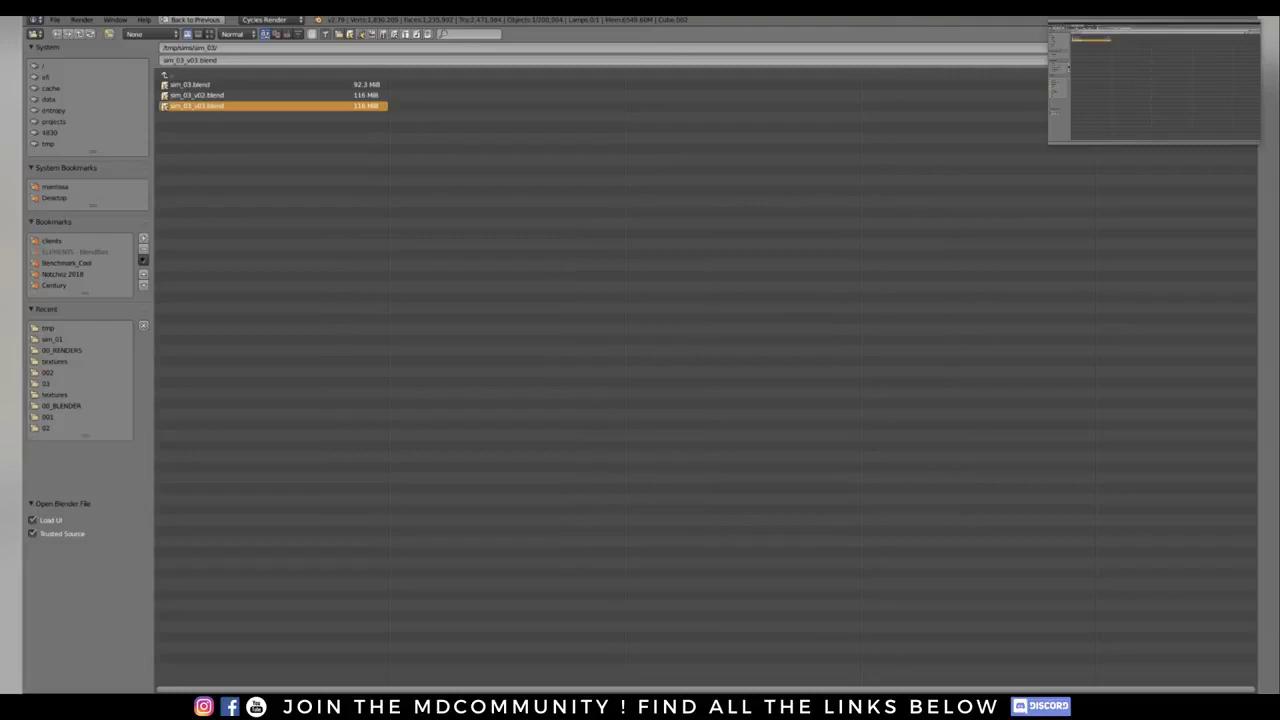
{"action": "key", "text": "Return"}
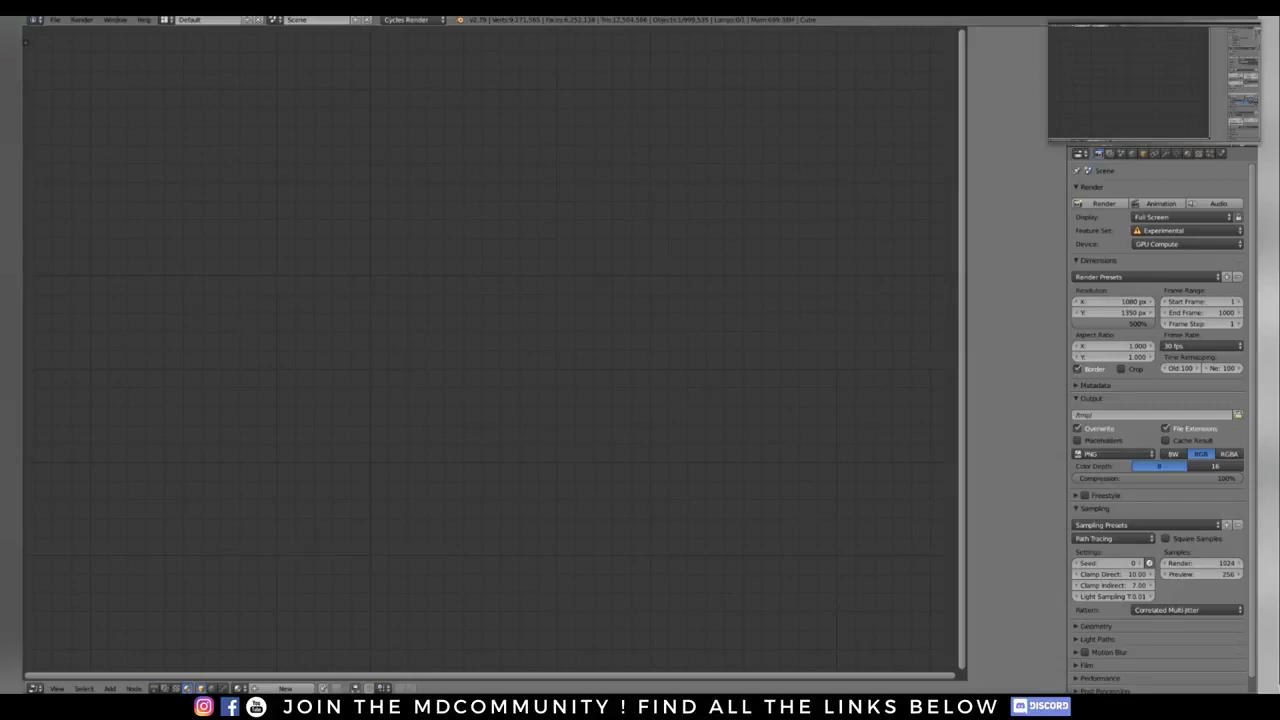
{"action": "key", "text": "n"}
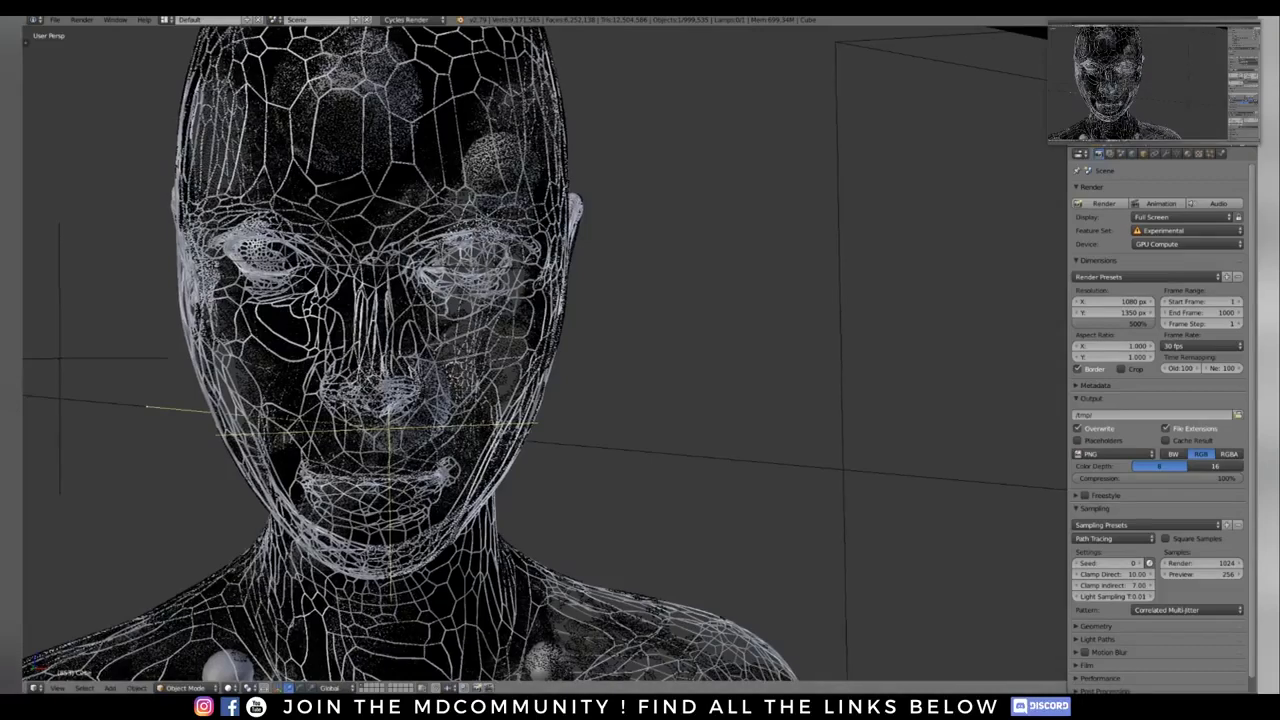
Step: Examine the Roundcube emitter's particle system, including its cache and fluid physics settings
{"action": "scroll", "coordinate": [530, 330], "scroll_direction": "down", "scroll_amount": 2}
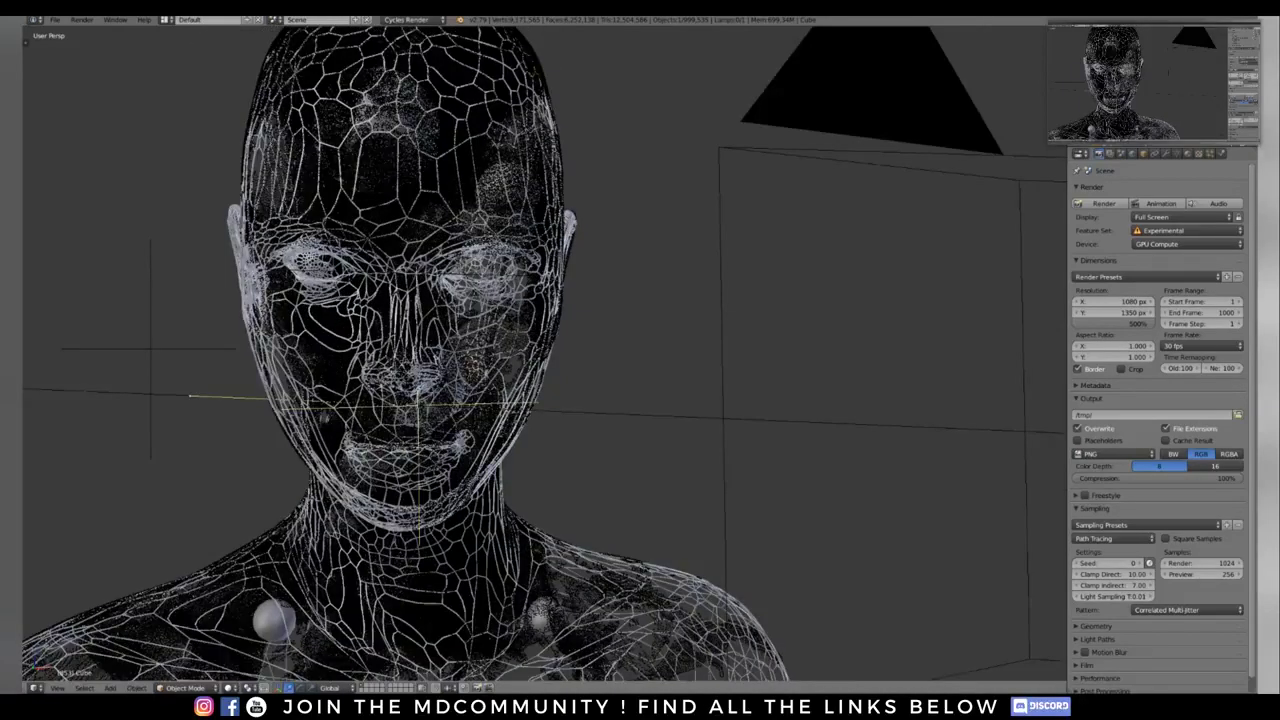
{"action": "middle_click_drag", "start_coordinate": [580, 330], "coordinate": [460, 380]}
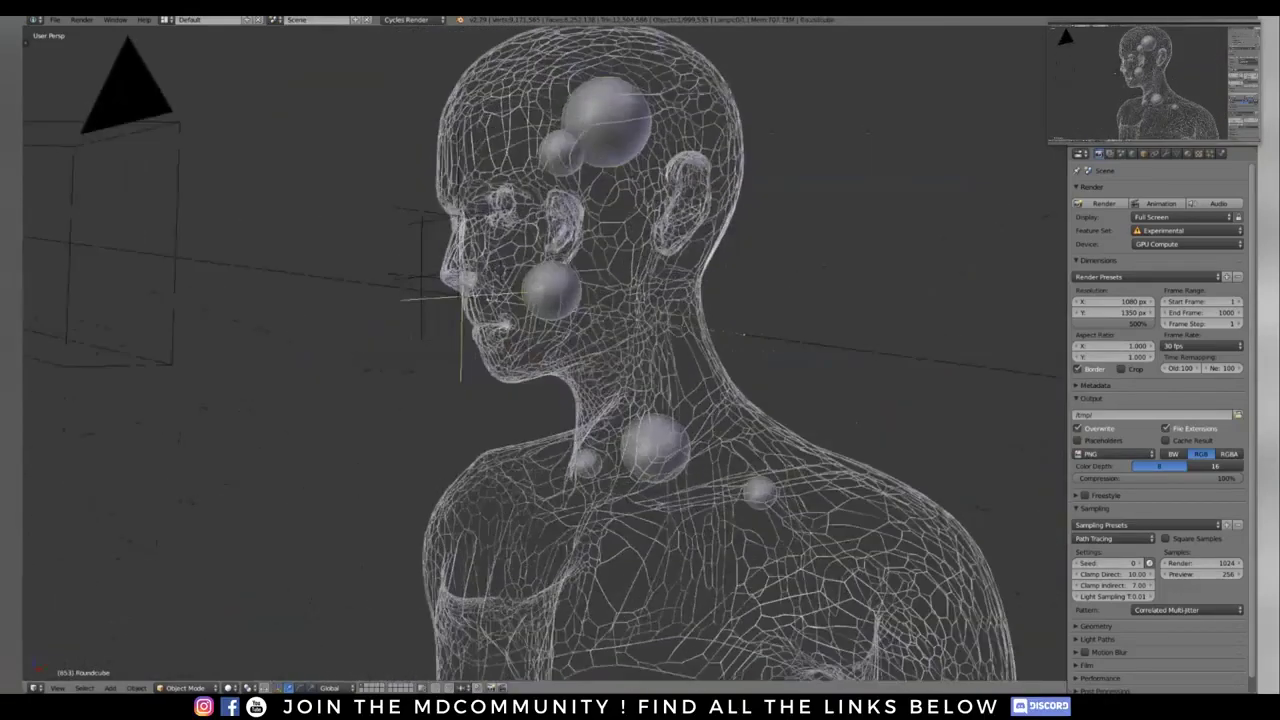
{"action": "middle_click_drag", "start_coordinate": [545, 355], "coordinate": [517, 365], "text": "shift"}
{"action": "left_click", "coordinate": [1210, 154]}
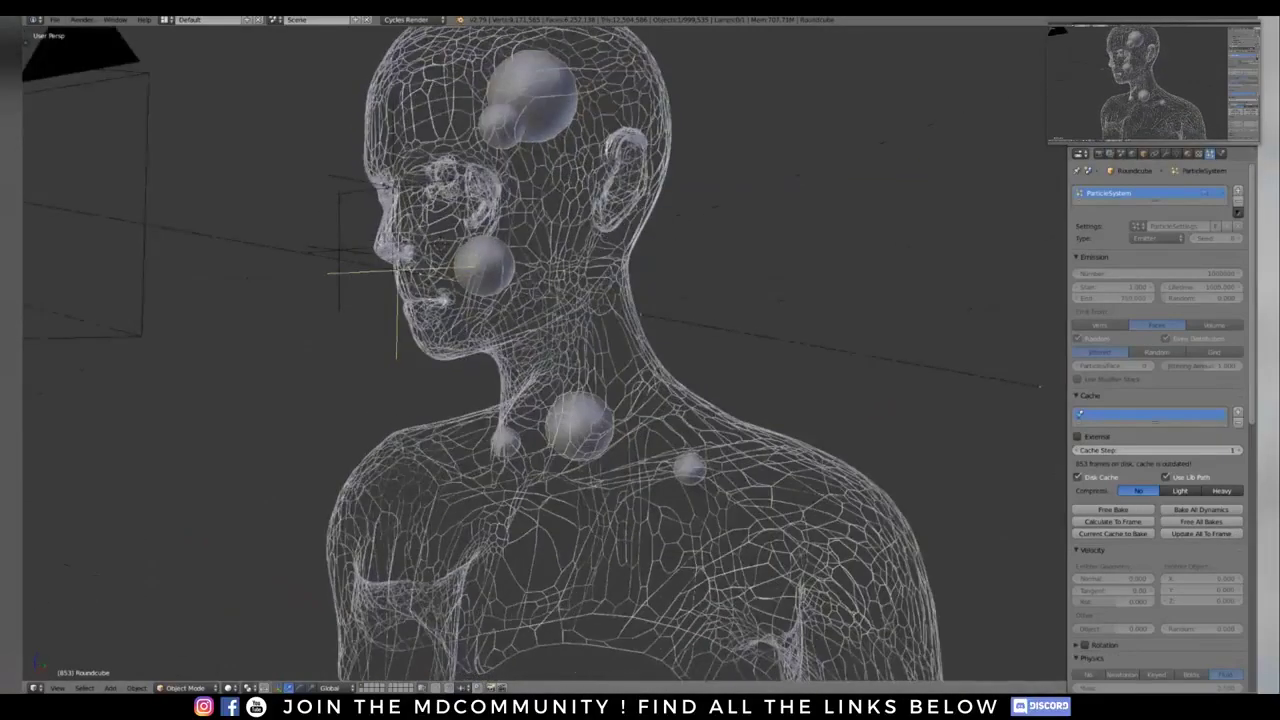
{"action": "scroll", "coordinate": [1158, 420], "scroll_direction": "down", "scroll_amount": 6}
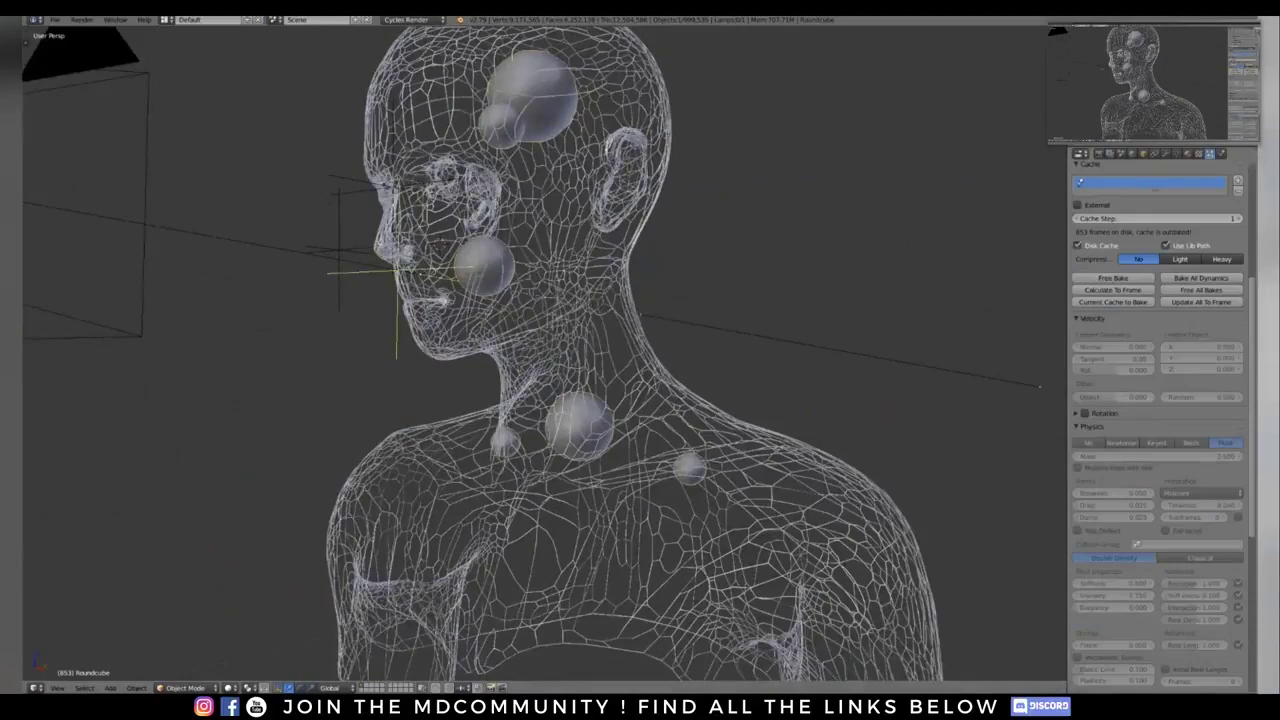
{"action": "scroll", "coordinate": [1158, 420], "scroll_direction": "down", "scroll_amount": 3}
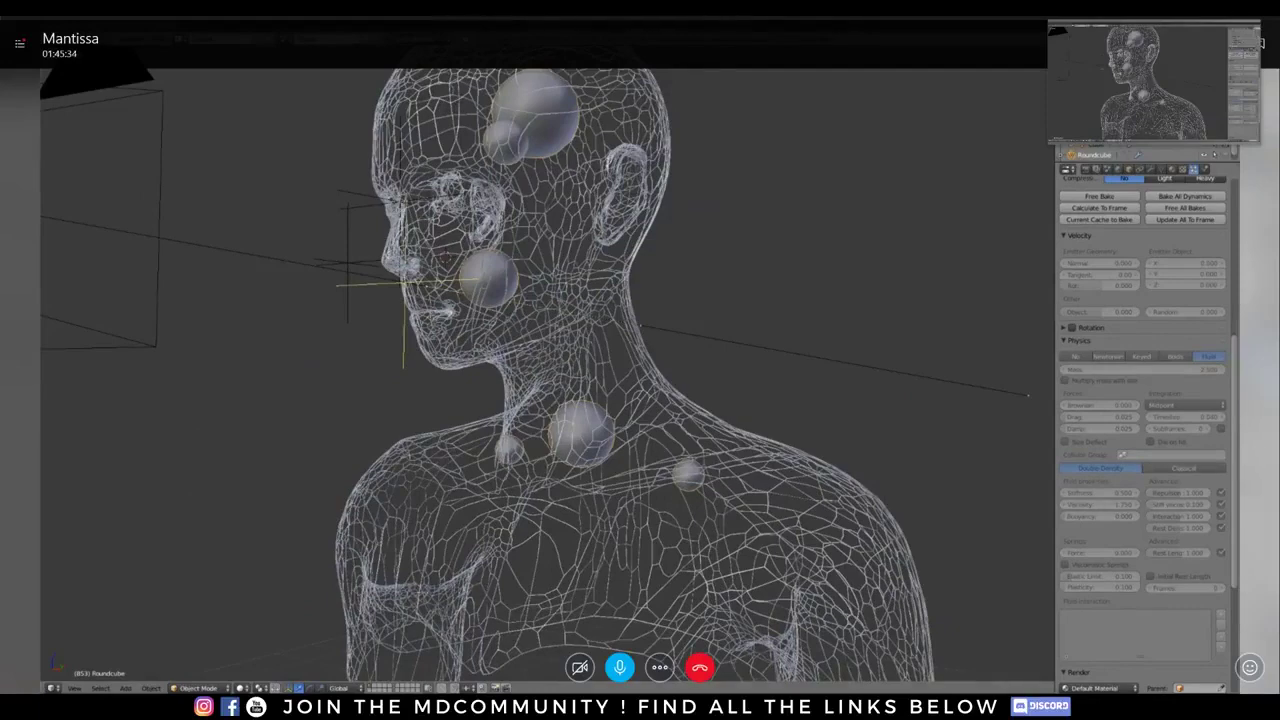
Step: Inspect the particle dots and wire network covering the head, from above and up close
{"action": "middle_click_drag", "start_coordinate": [560, 350], "coordinate": [525, 405]}
{"action": "scroll", "coordinate": [560, 380], "scroll_direction": "down", "scroll_amount": 2}
{"action": "scroll", "coordinate": [560, 380], "scroll_direction": "up", "scroll_amount": 2}
{"action": "scroll", "coordinate": [548, 380], "scroll_direction": "up", "scroll_amount": 2}
{"action": "scroll", "coordinate": [548, 380], "scroll_direction": "down", "scroll_amount": 2}
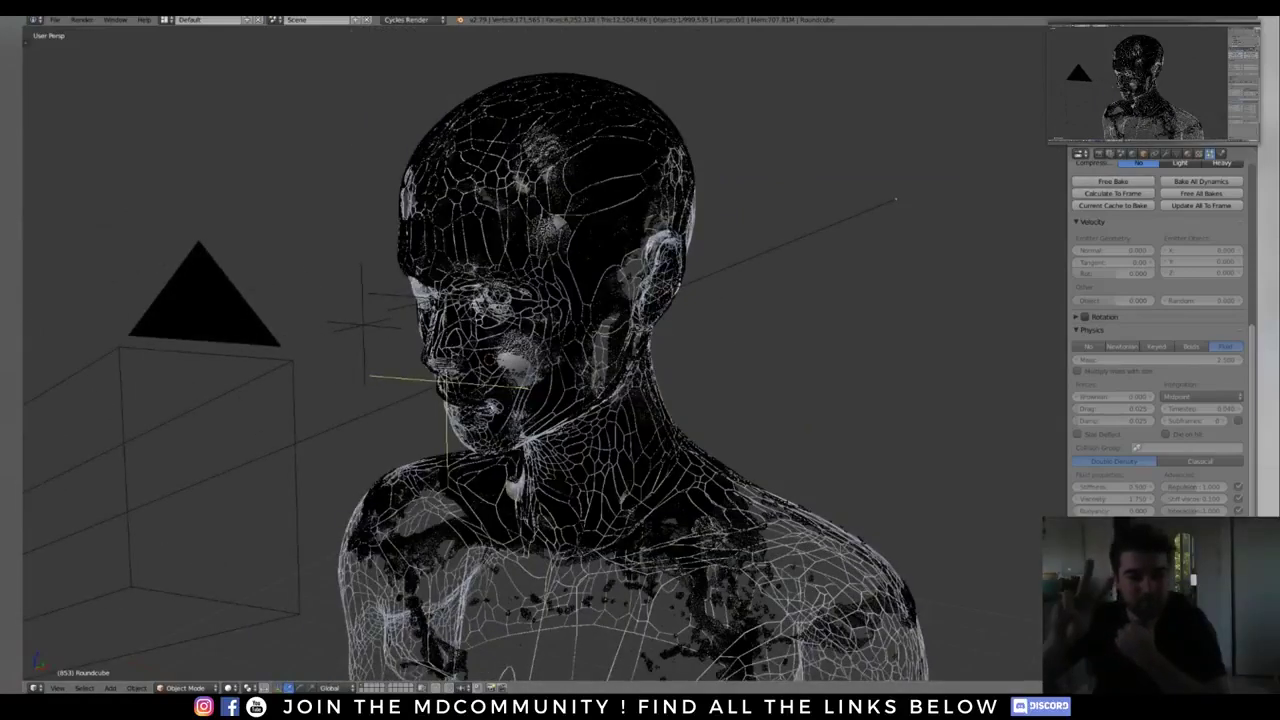
{"action": "scroll", "coordinate": [530, 360], "scroll_direction": "up", "scroll_amount": 2}
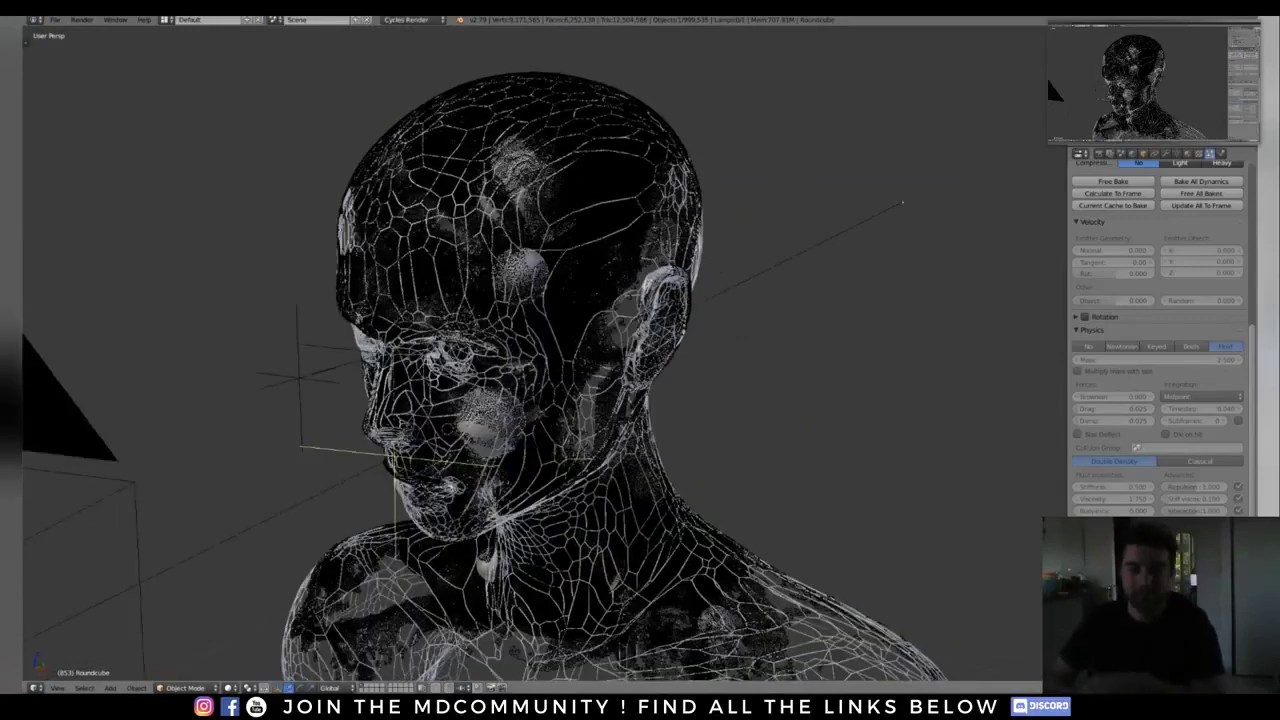
{"action": "scroll", "coordinate": [600, 228], "scroll_direction": "up", "scroll_amount": 1}
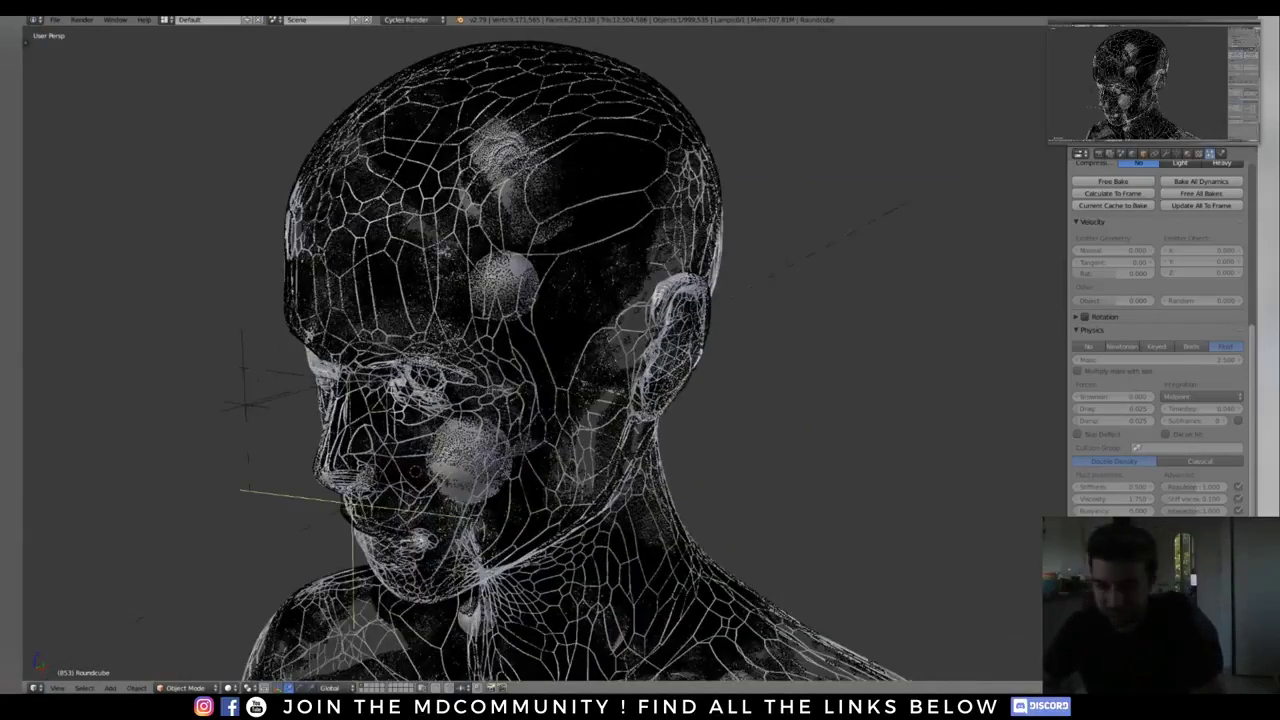
Step: Isolate the MESH.Dots.000 object in local view, show its object properties and examine the dots up close in profile, deselected
{"action": "right_click", "coordinate": [413, 470]}
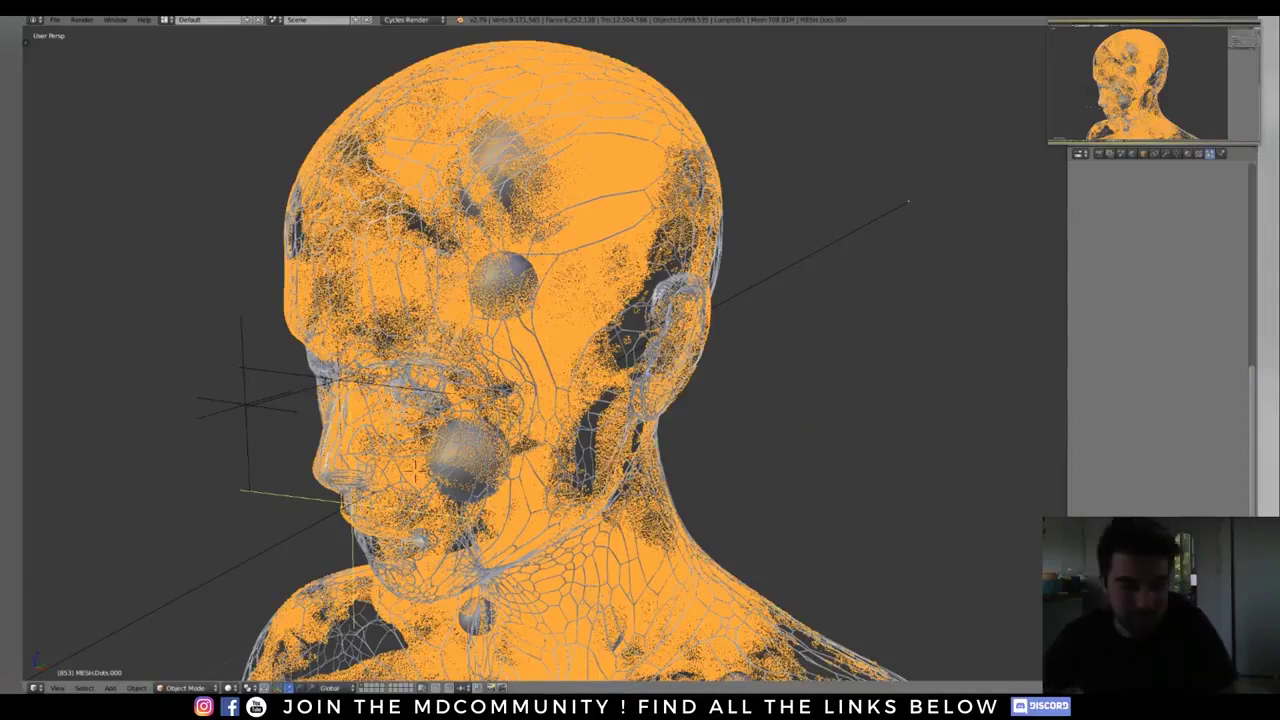
{"action": "key", "text": "KP_Divide"}
{"action": "middle_click_drag", "start_coordinate": [545, 330], "coordinate": [513, 376], "text": "shift"}
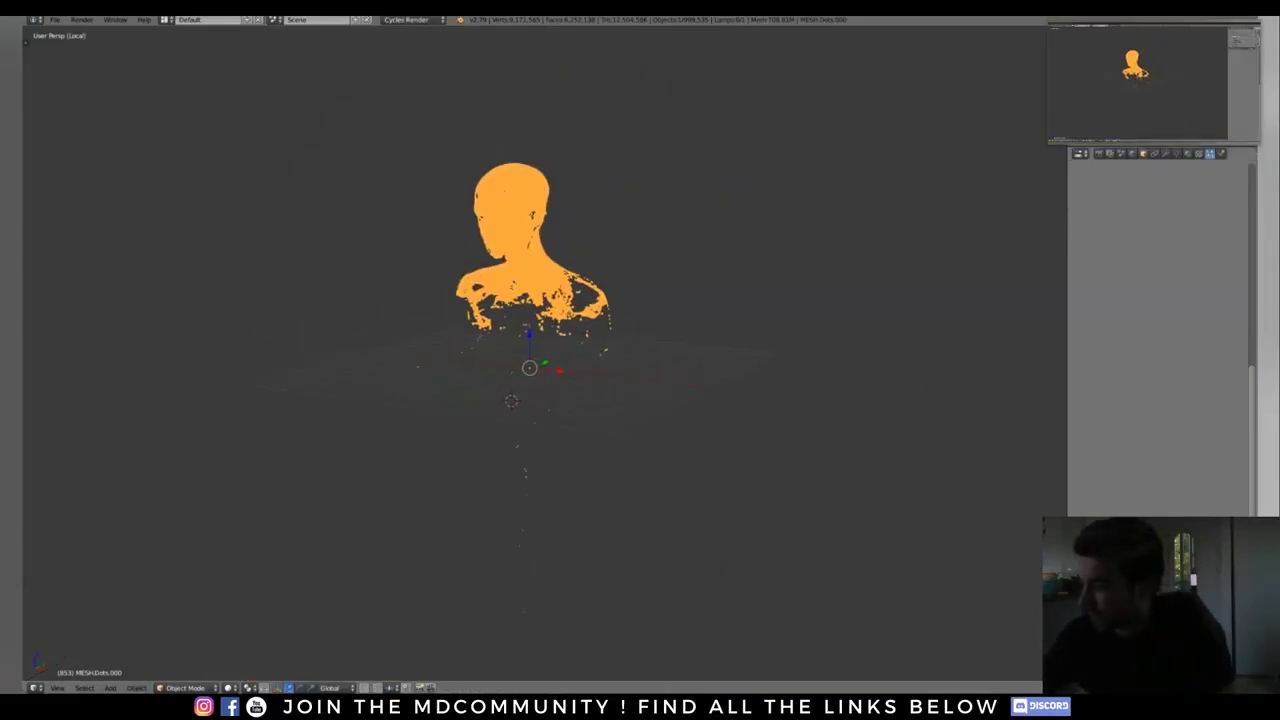
{"action": "left_click", "coordinate": [1144, 154]}
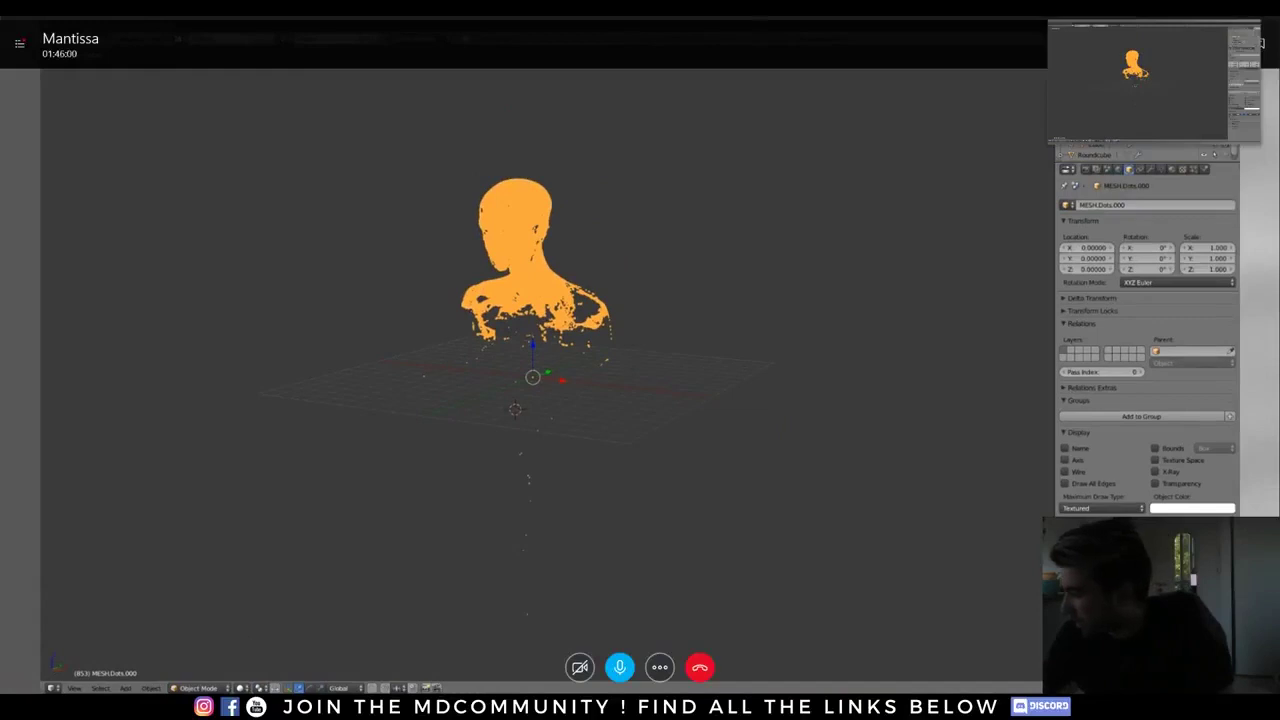
{"action": "middle_click_drag", "start_coordinate": [518, 294], "coordinate": [705, 303], "text": "shift"}
{"action": "scroll", "coordinate": [513, 323], "scroll_direction": "up", "scroll_amount": 7}
{"action": "key", "text": "a"}
{"action": "scroll", "coordinate": [752, 303], "scroll_direction": "up", "scroll_amount": 3}
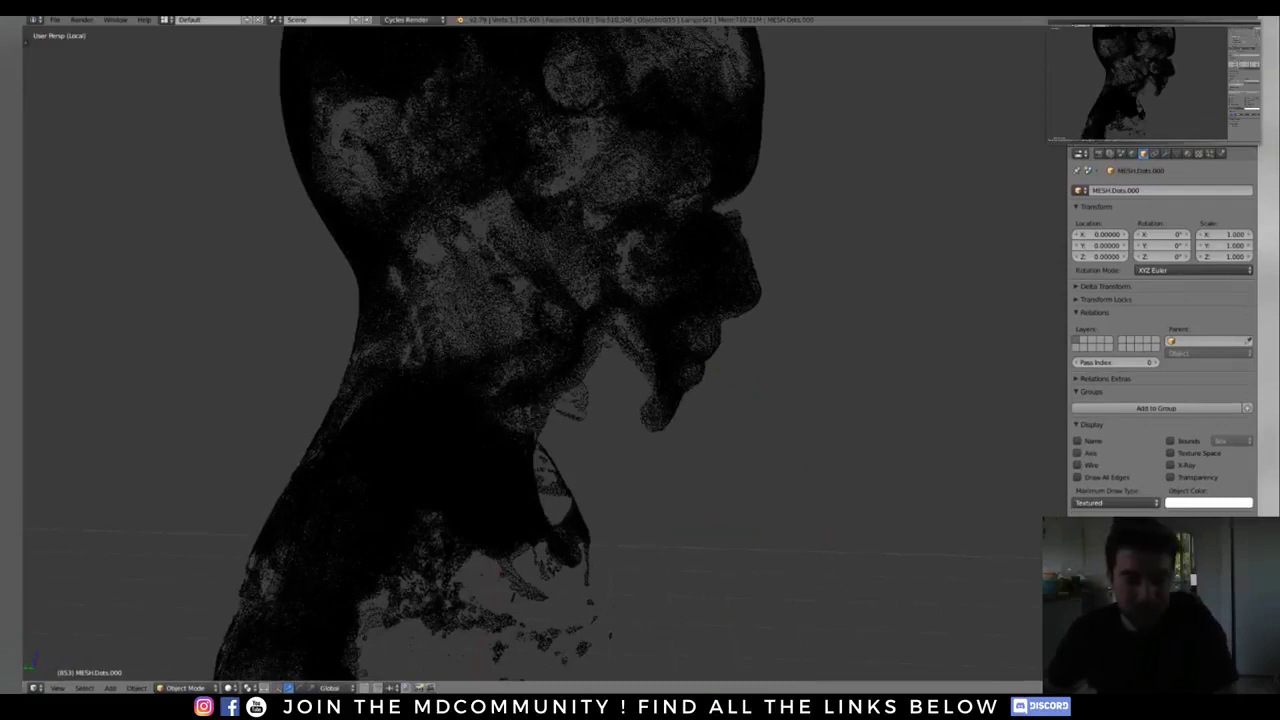
{"action": "mouse_move", "coordinate": [20, 369]}
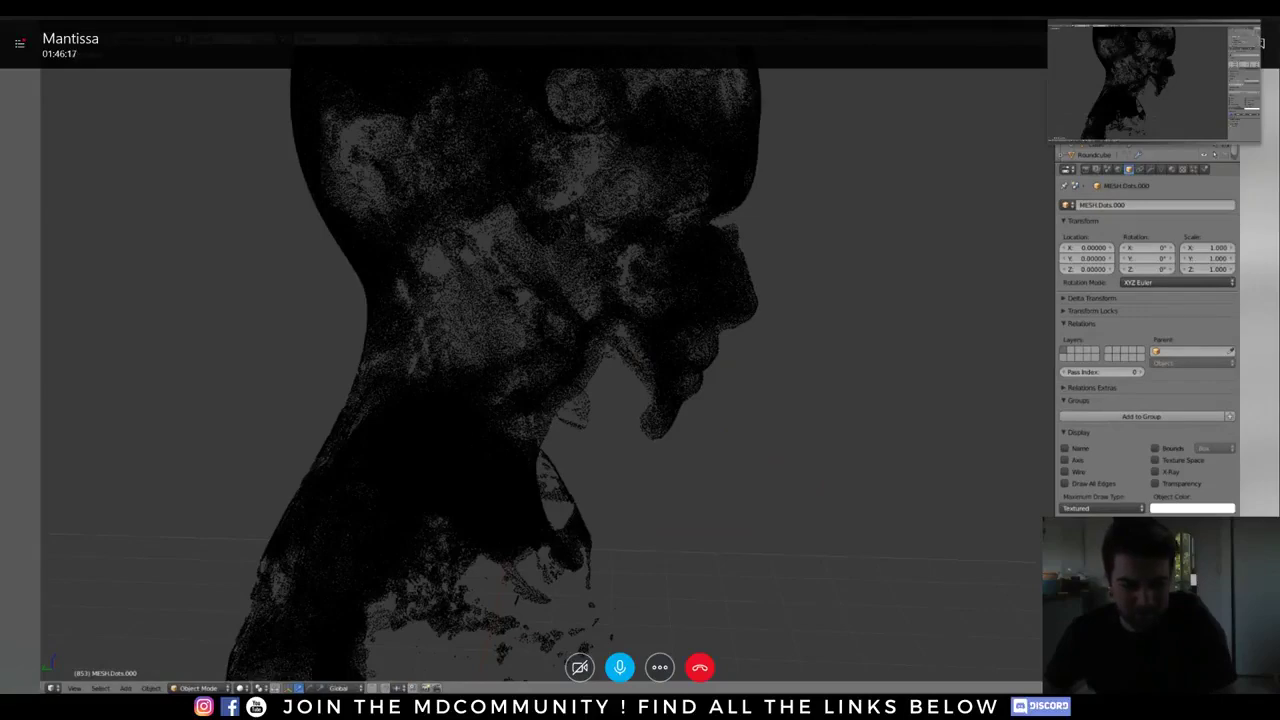
{"action": "mouse_move", "coordinate": [297, 500]}
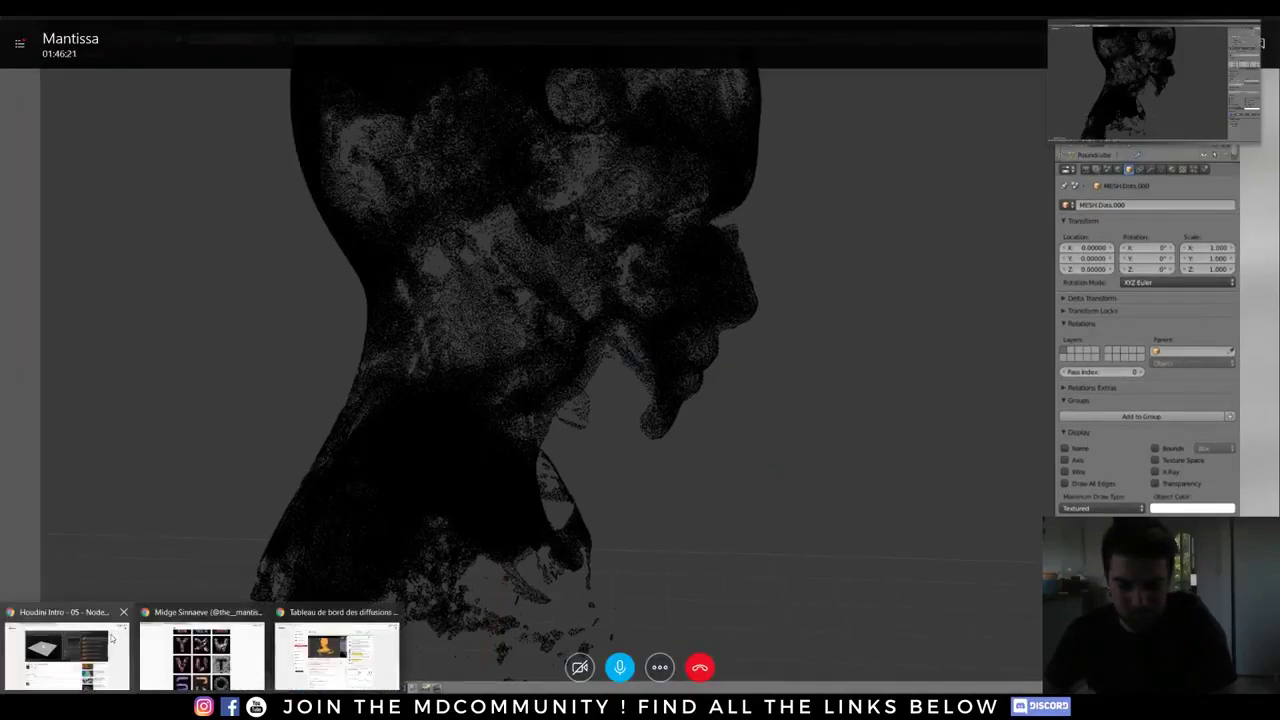
Step: Switch to the browser window with Mantissa's Instagram page and return to the head of the profile
{"action": "left_click", "coordinate": [220, 640]}
{"action": "scroll", "coordinate": [251, 224], "scroll_direction": "up", "scroll_amount": 20}
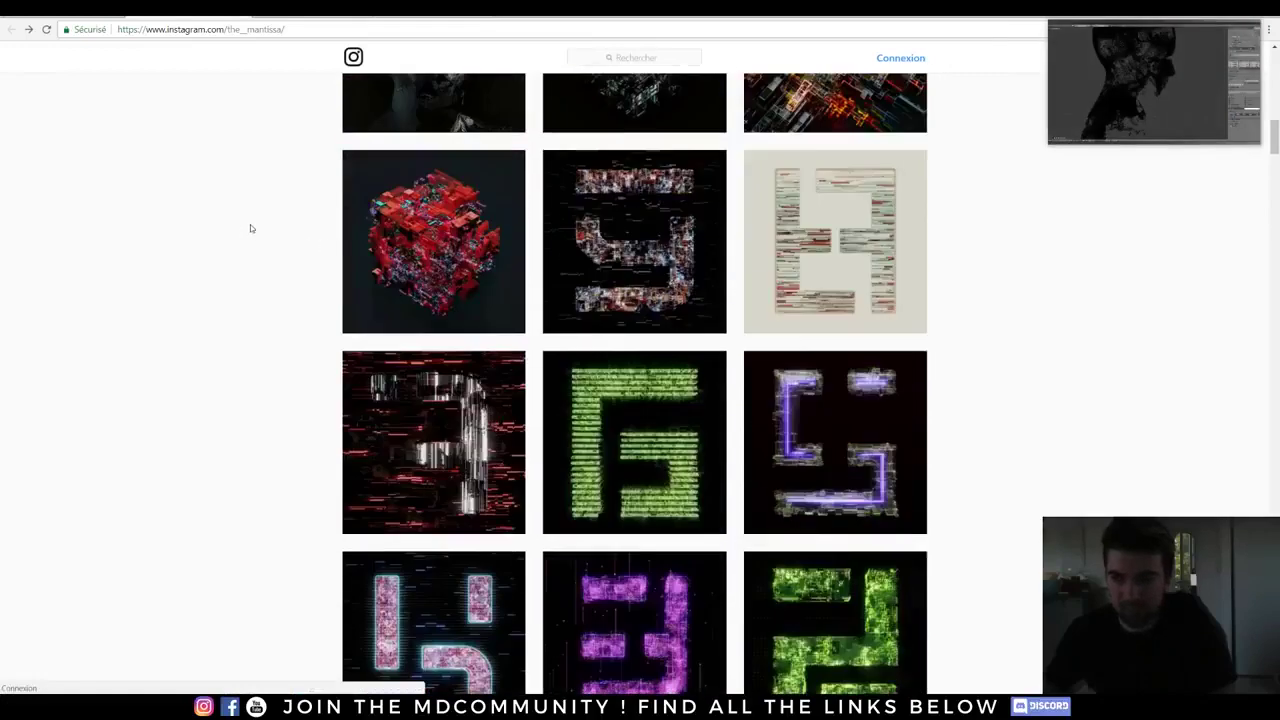
{"action": "scroll", "coordinate": [252, 223], "scroll_direction": "up", "scroll_amount": 2}
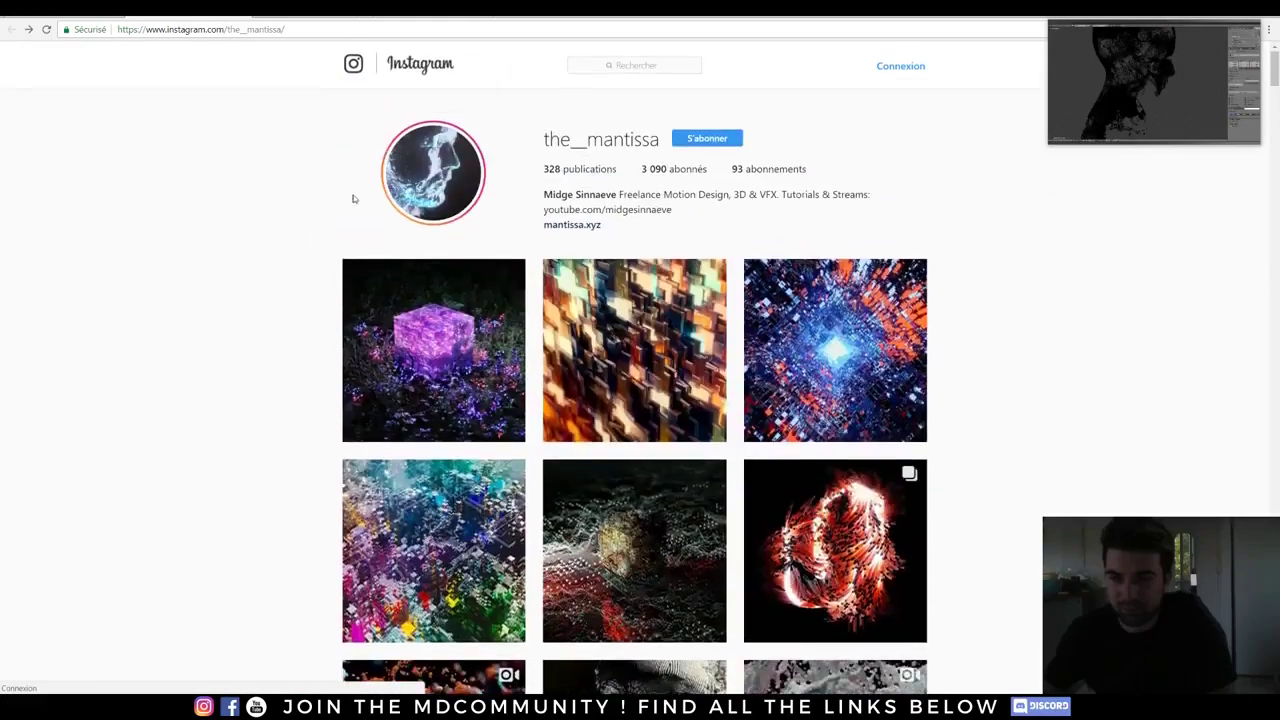
Step: Open the portfolio page of themantissa.net and look over its first rows of artworks
{"action": "left_click", "coordinate": [84, 14]}
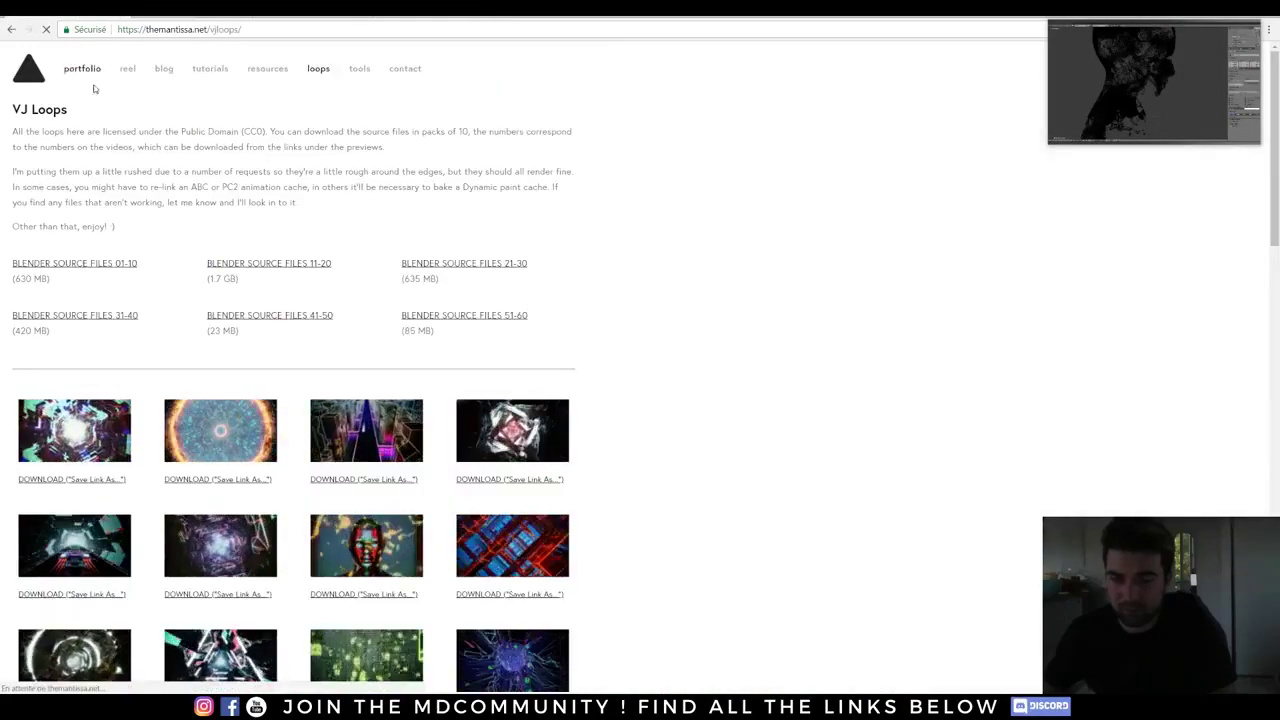
{"action": "left_click", "coordinate": [82, 68]}
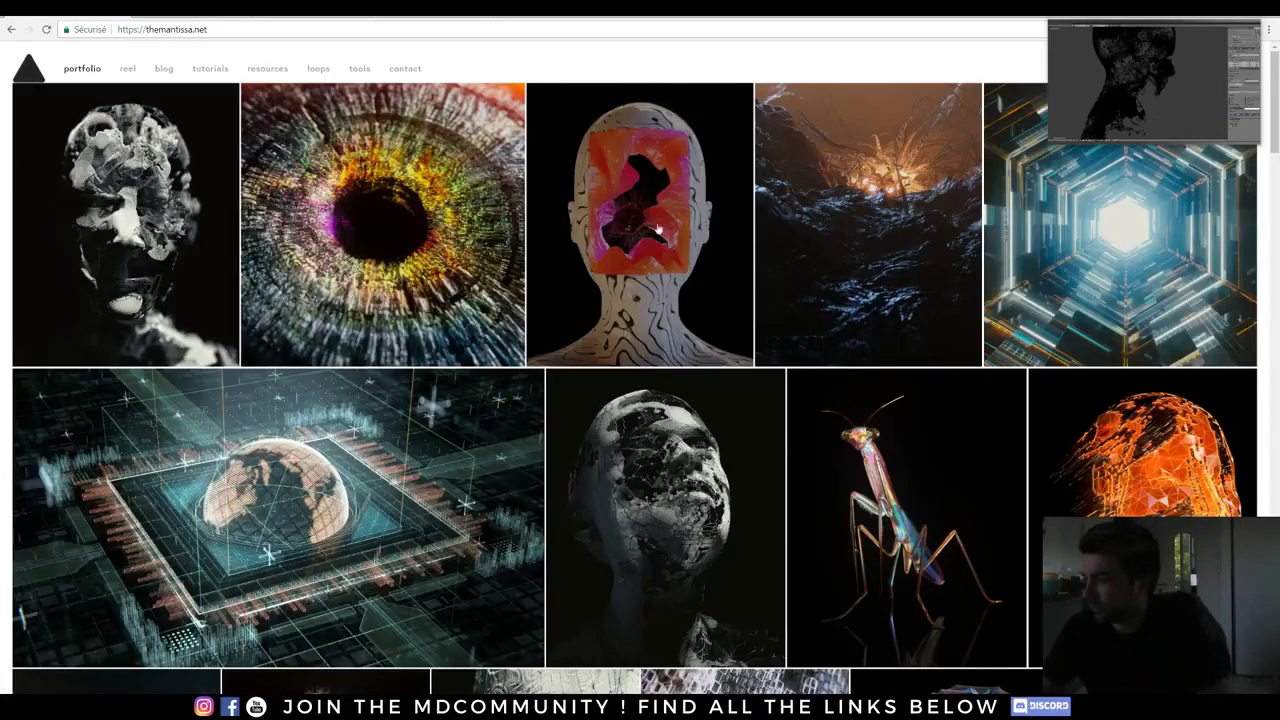
{"action": "scroll", "coordinate": [707, 284], "scroll_direction": "down", "scroll_amount": 1}
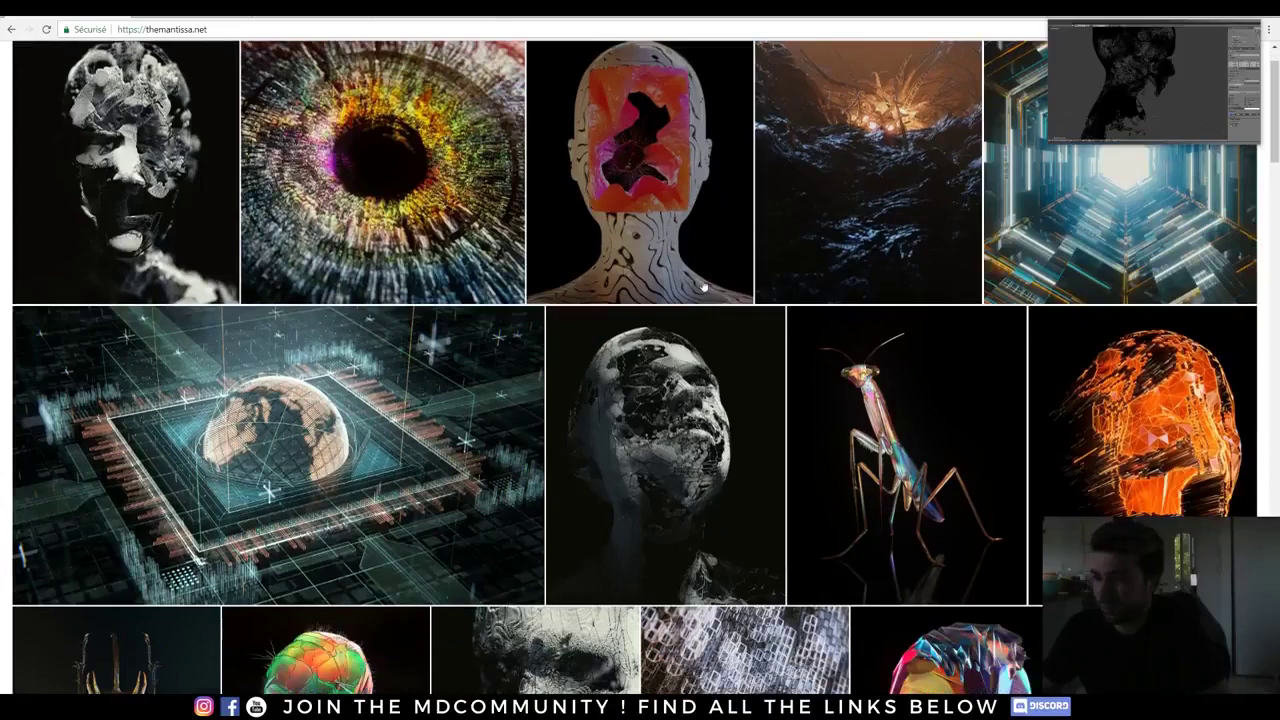
{"action": "scroll", "coordinate": [757, 343], "scroll_direction": "down", "scroll_amount": 2}
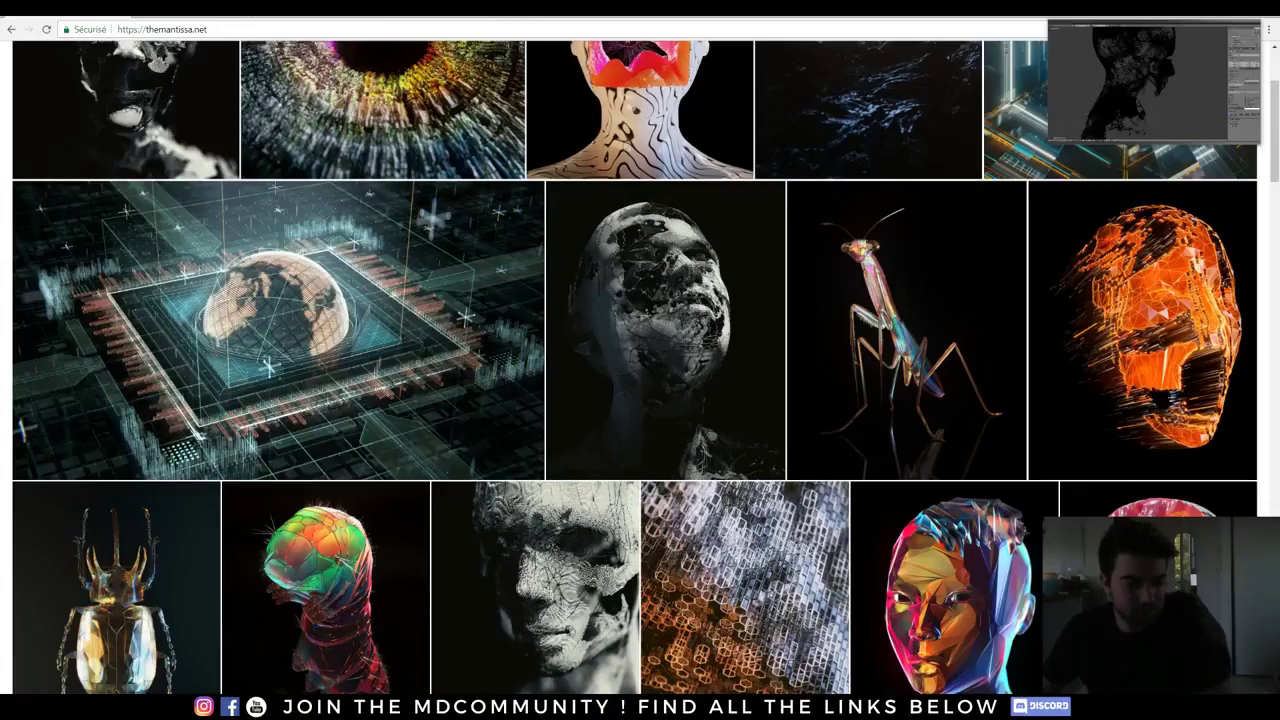
Step: Browse further down the portfolio and view the metallic cube and the red cube artworks at full size
{"action": "scroll", "coordinate": [560, 324], "scroll_direction": "down", "scroll_amount": 2}
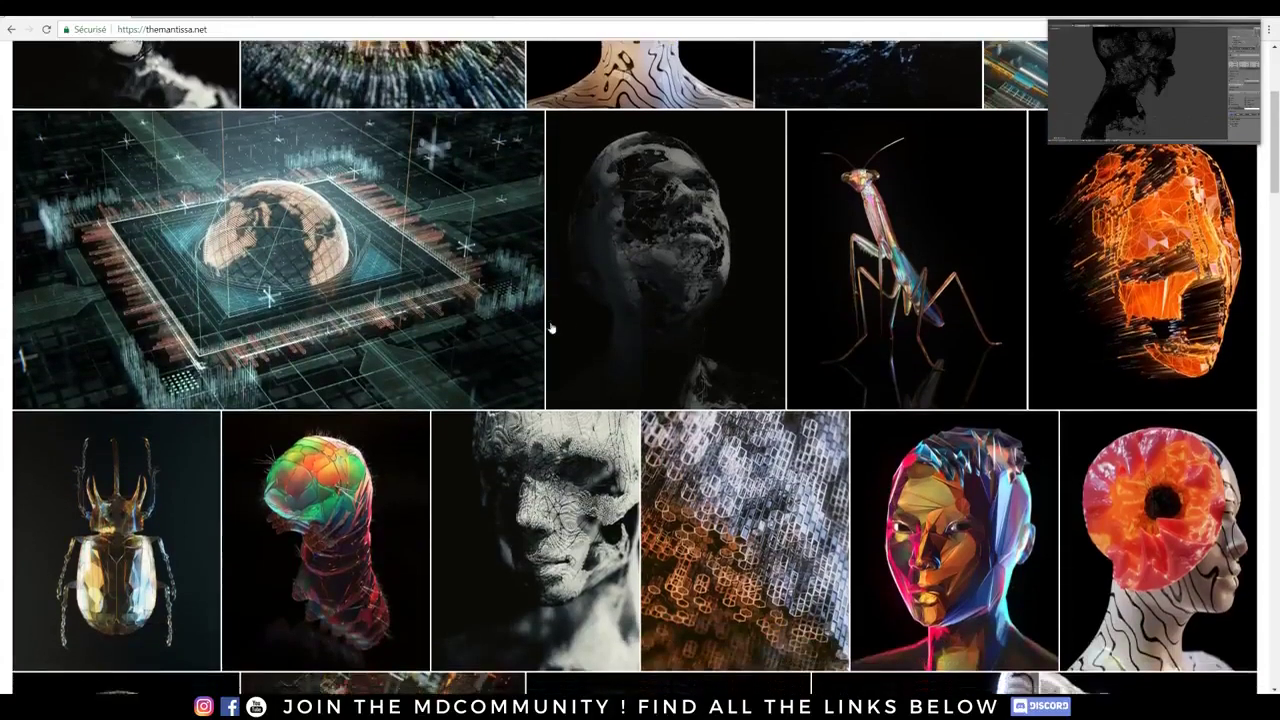
{"action": "scroll", "coordinate": [550, 328], "scroll_direction": "down", "scroll_amount": 3}
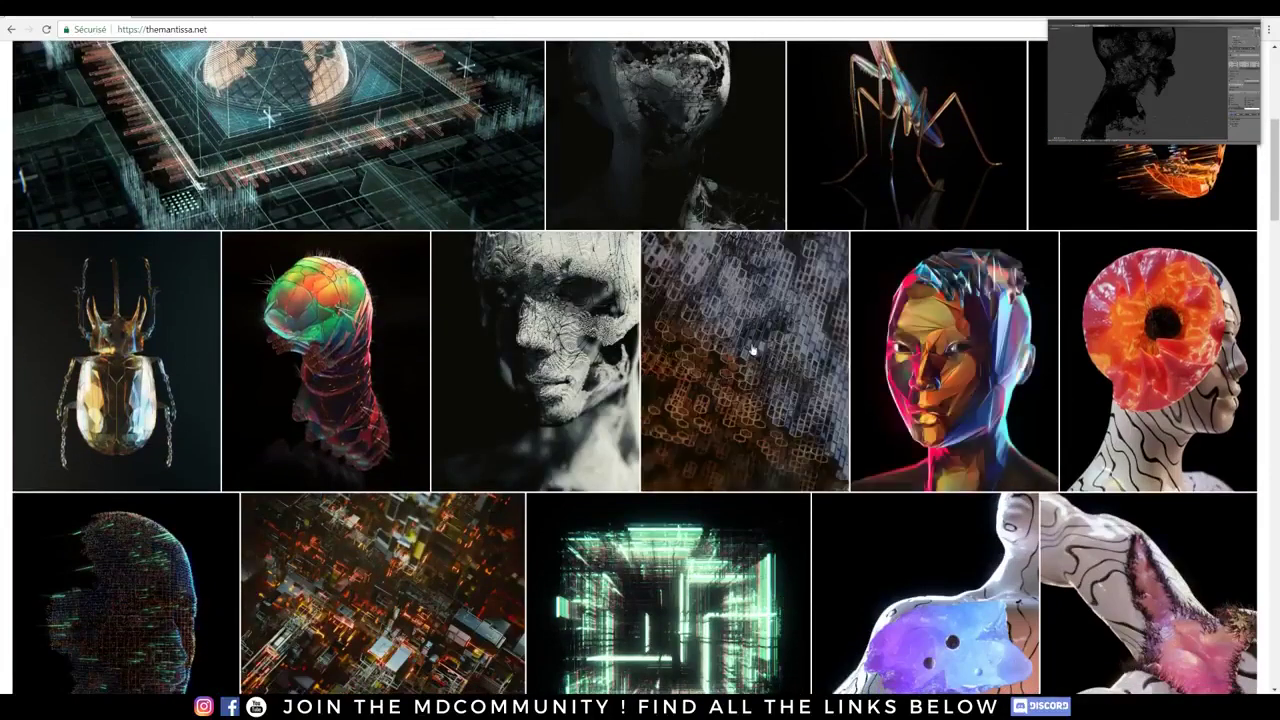
{"action": "scroll", "coordinate": [630, 373], "scroll_direction": "down", "scroll_amount": 3}
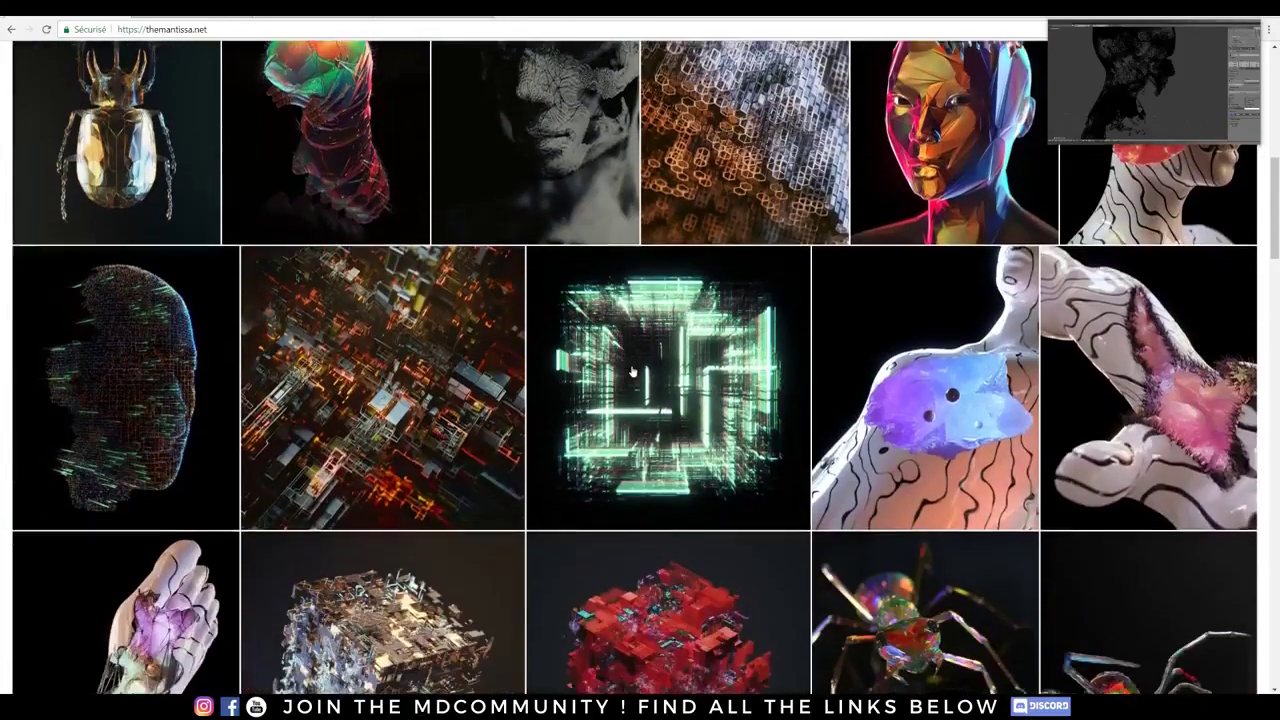
{"action": "scroll", "coordinate": [630, 368], "scroll_direction": "down", "scroll_amount": 5}
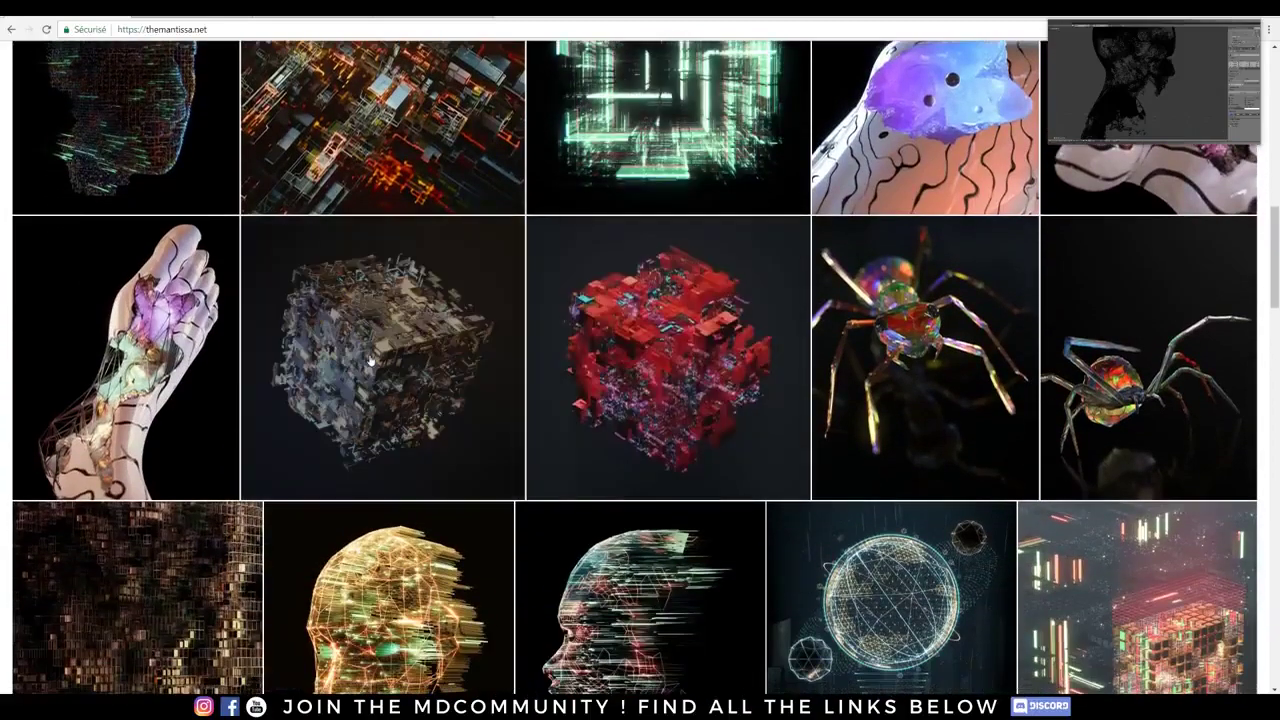
{"action": "left_click", "coordinate": [369, 360]}
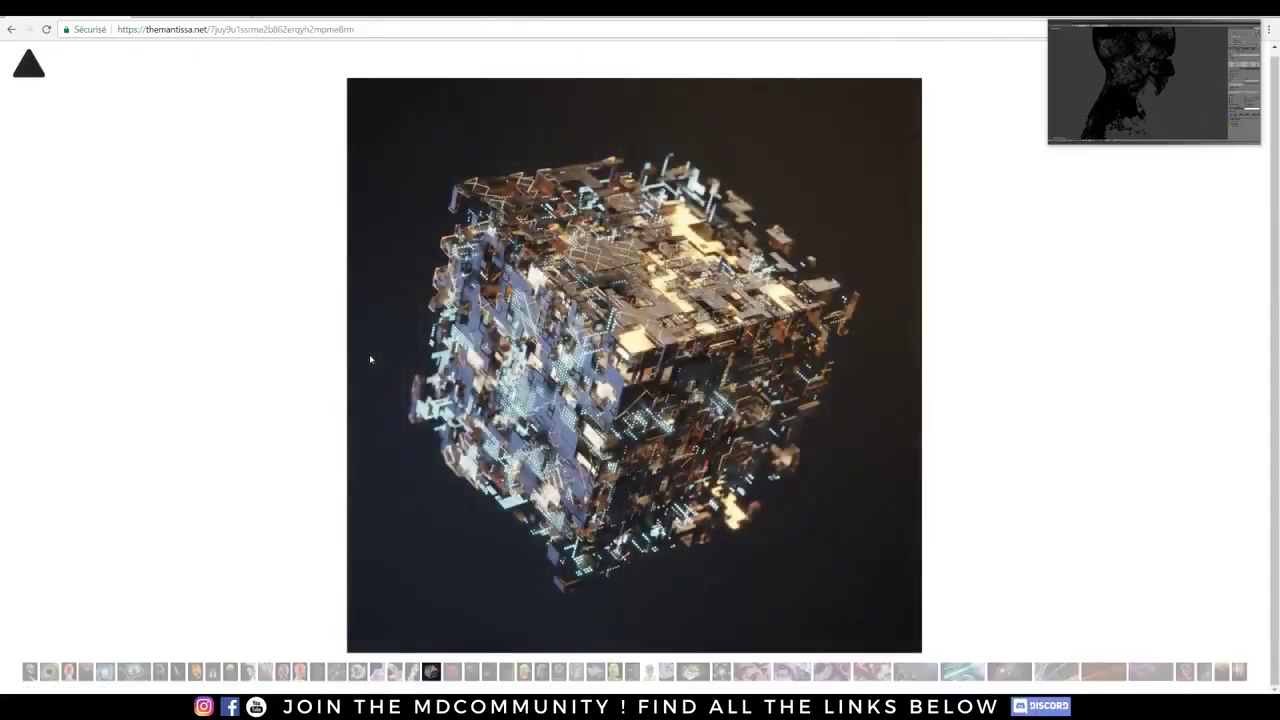
{"action": "left_click", "coordinate": [450, 672]}
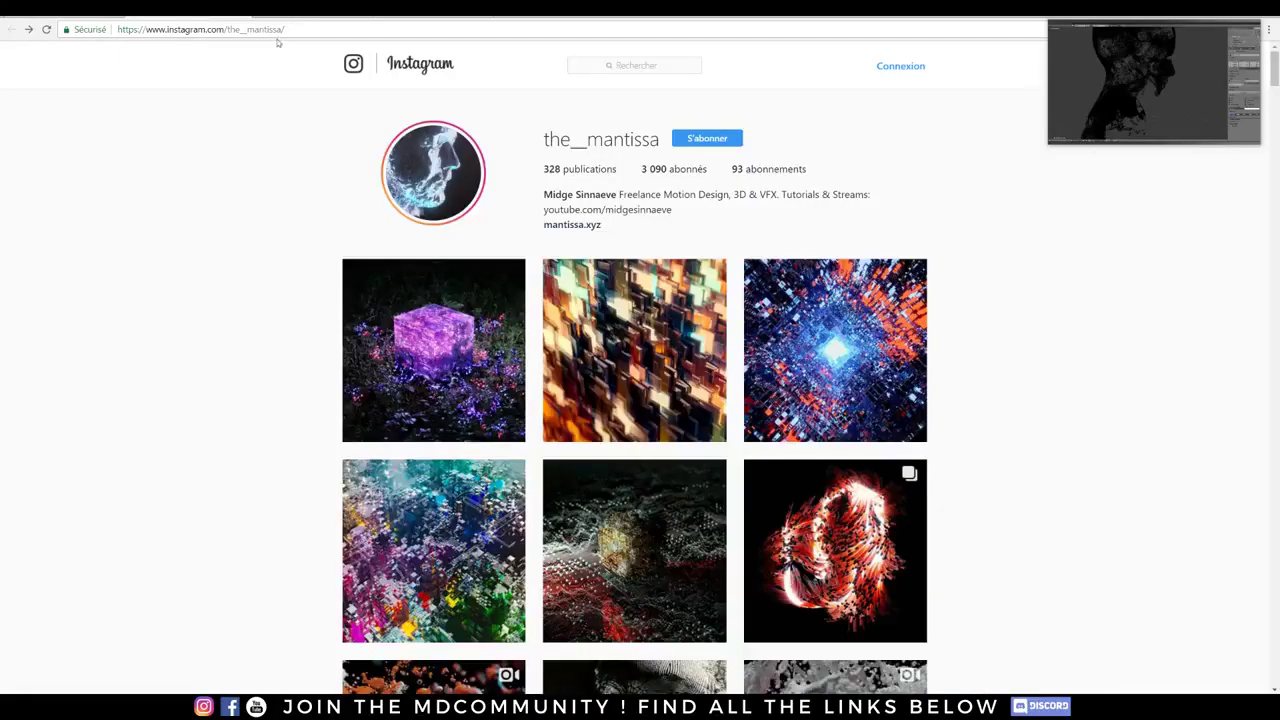
Step: Return to Mantissa's Instagram profile and cut its web address from the address bar
{"action": "left_click", "coordinate": [272, 29]}
{"action": "right_click", "coordinate": [272, 30]}
{"action": "left_click", "coordinate": [298, 63]}
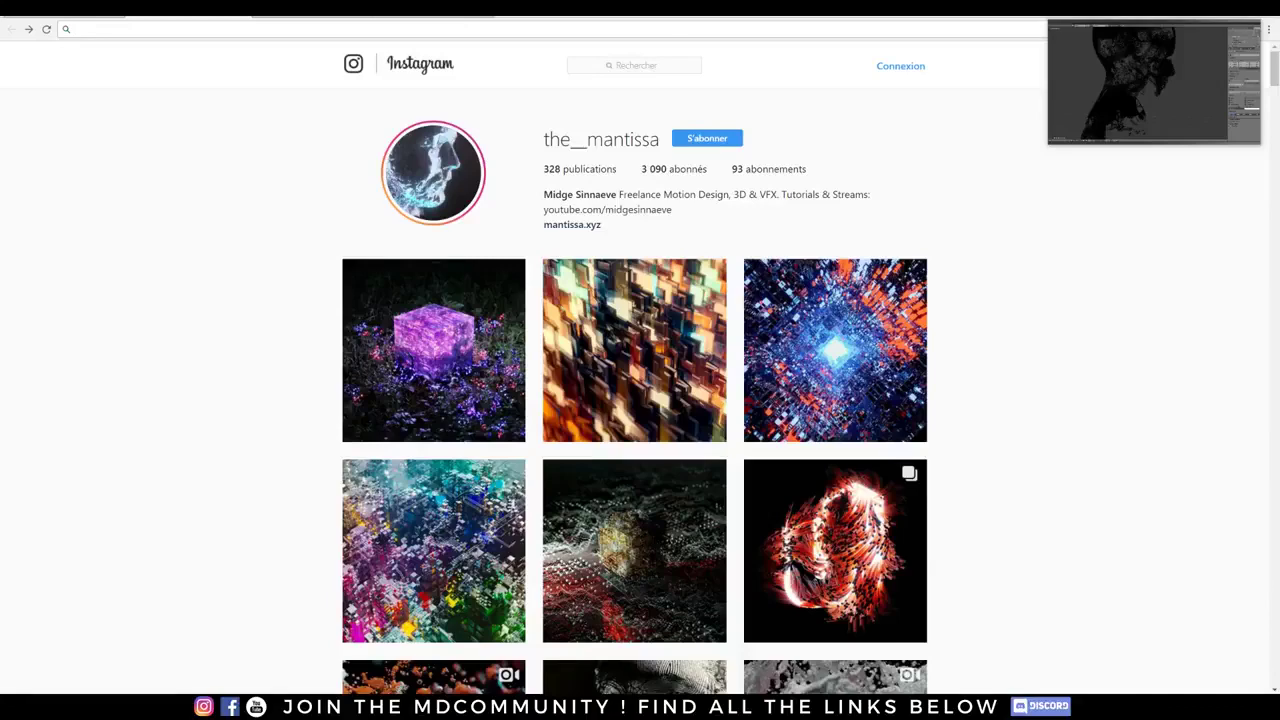
Step: Browse the artist's Instagram posts, from the recent heads and cubes through the letter series to the older insect renders and back
{"action": "scroll", "coordinate": [169, 260], "scroll_direction": "down", "scroll_amount": 2}
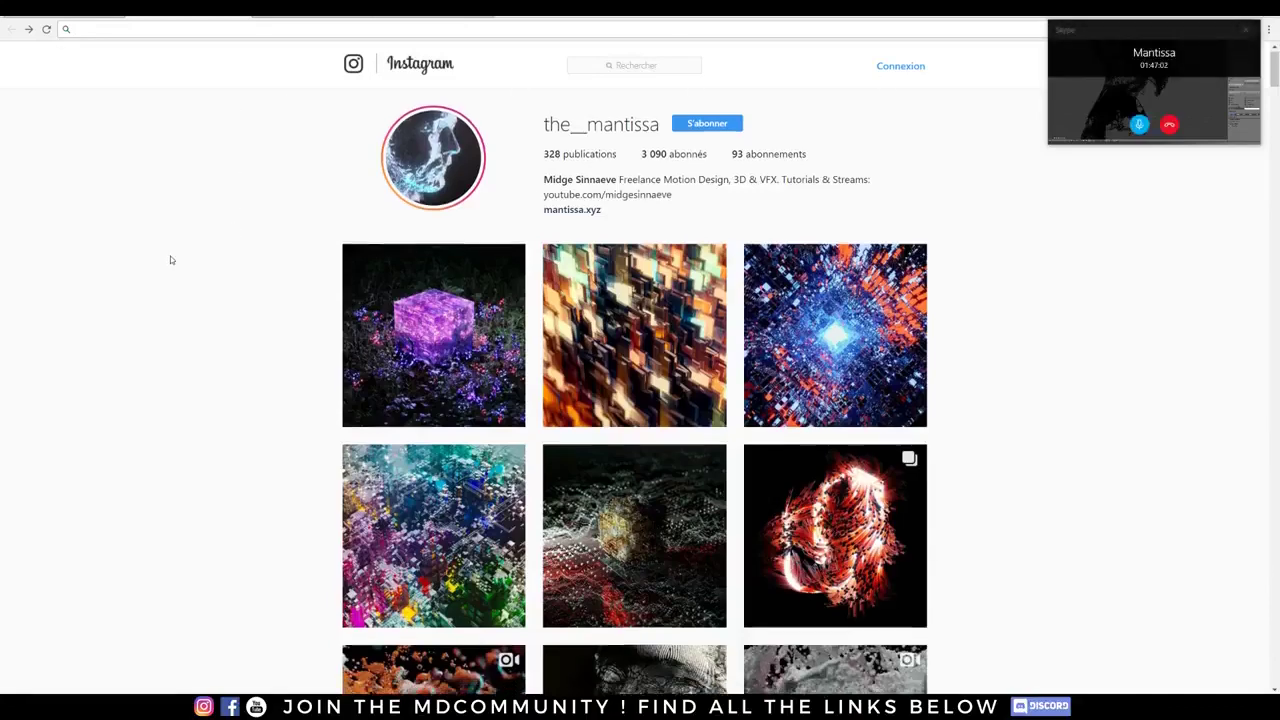
{"action": "scroll", "coordinate": [170, 260], "scroll_direction": "down", "scroll_amount": 8}
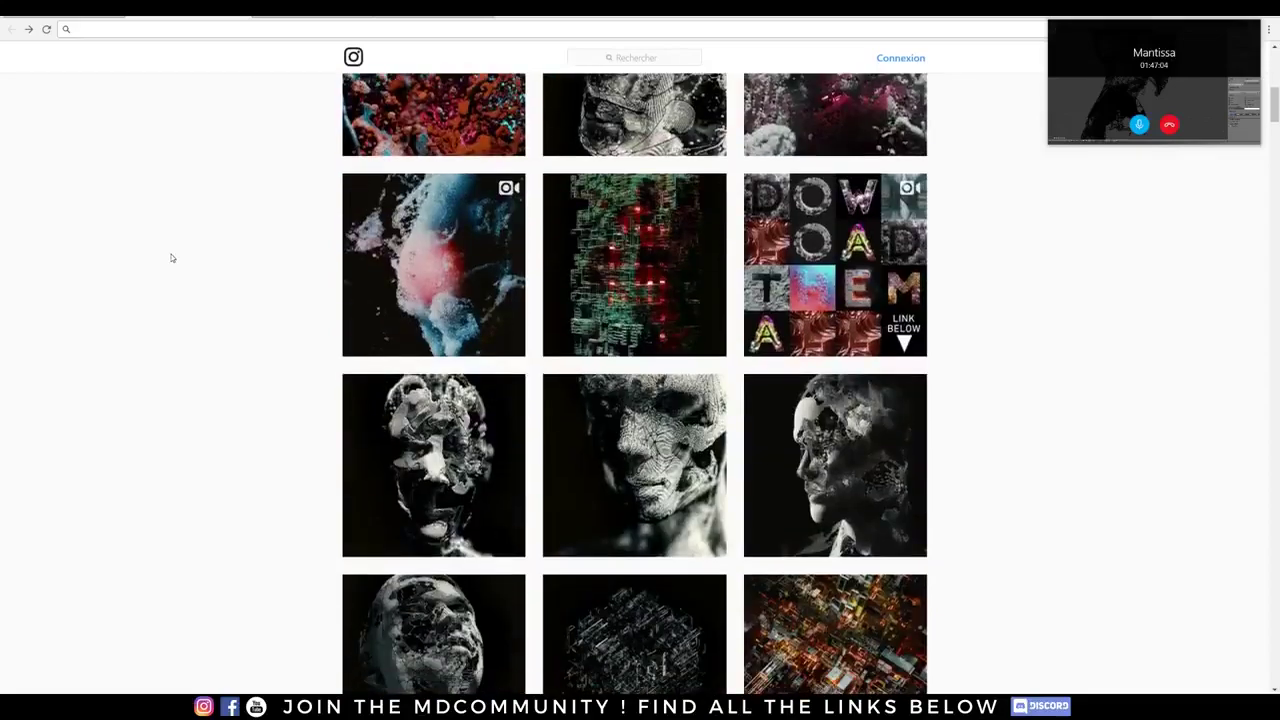
{"action": "scroll", "coordinate": [171, 258], "scroll_direction": "down", "scroll_amount": 8}
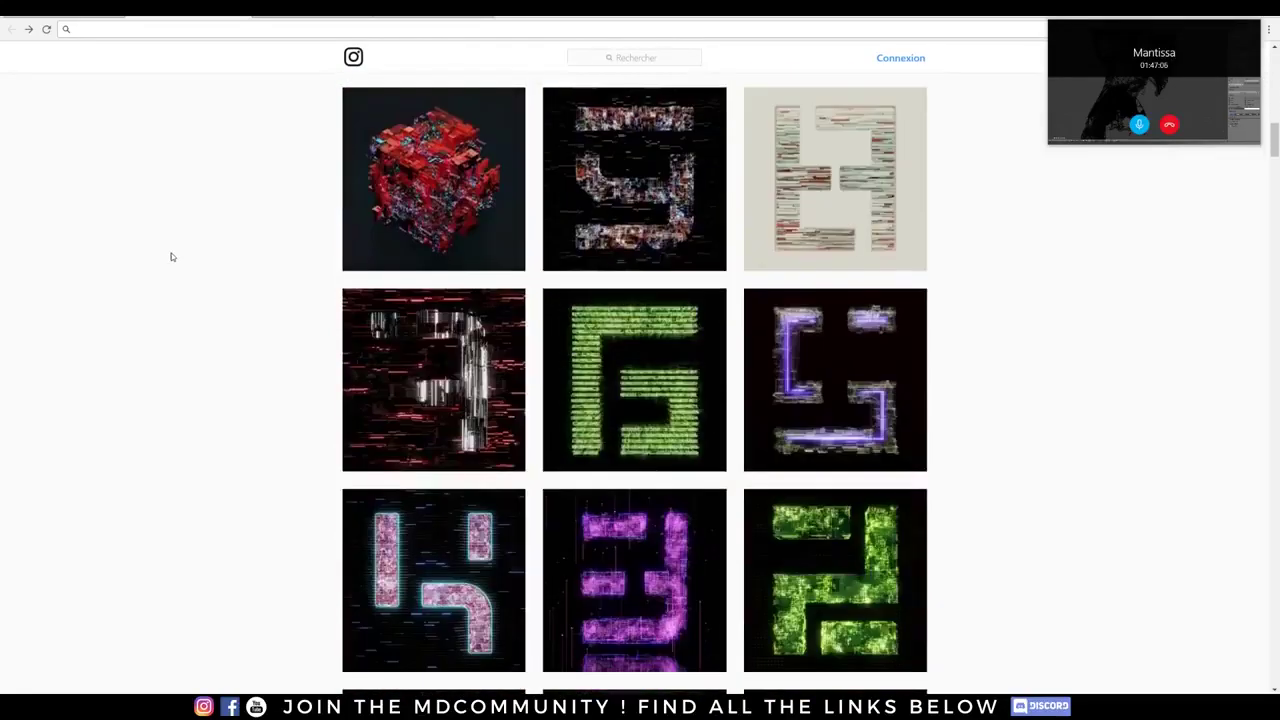
{"action": "scroll", "coordinate": [171, 258], "scroll_direction": "down", "scroll_amount": 14}
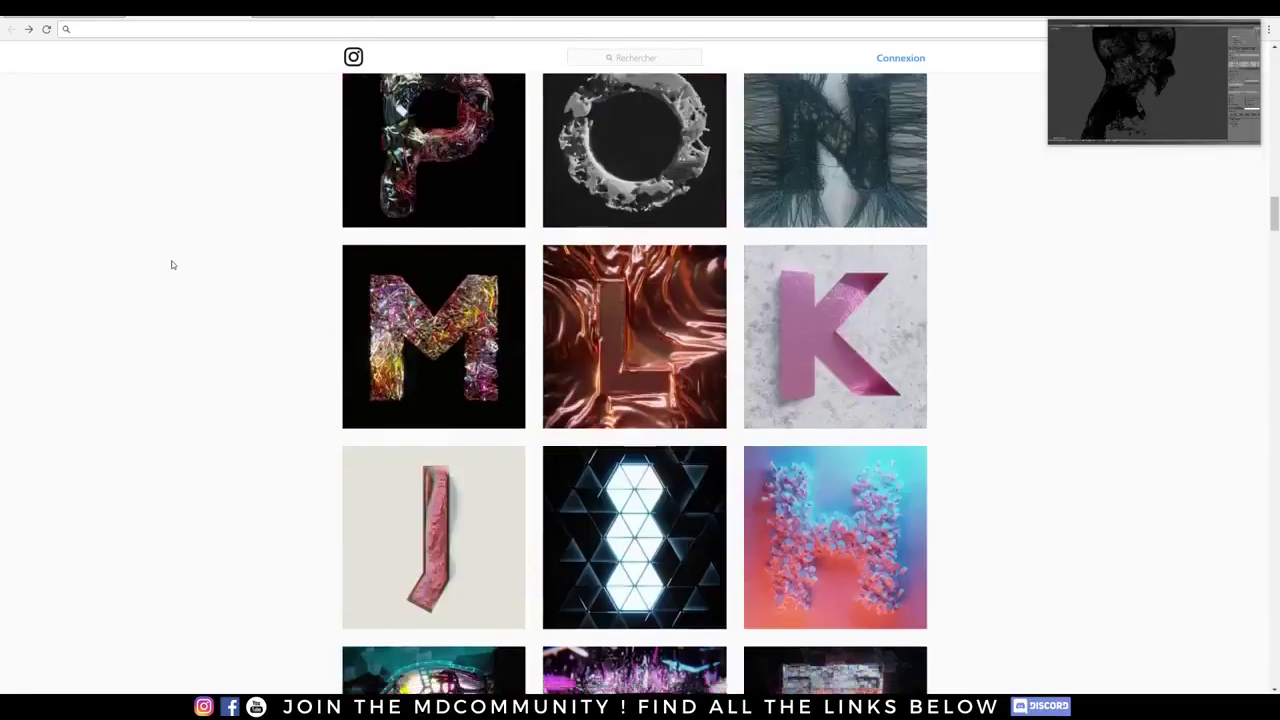
{"action": "scroll", "coordinate": [171, 265], "scroll_direction": "down", "scroll_amount": 16}
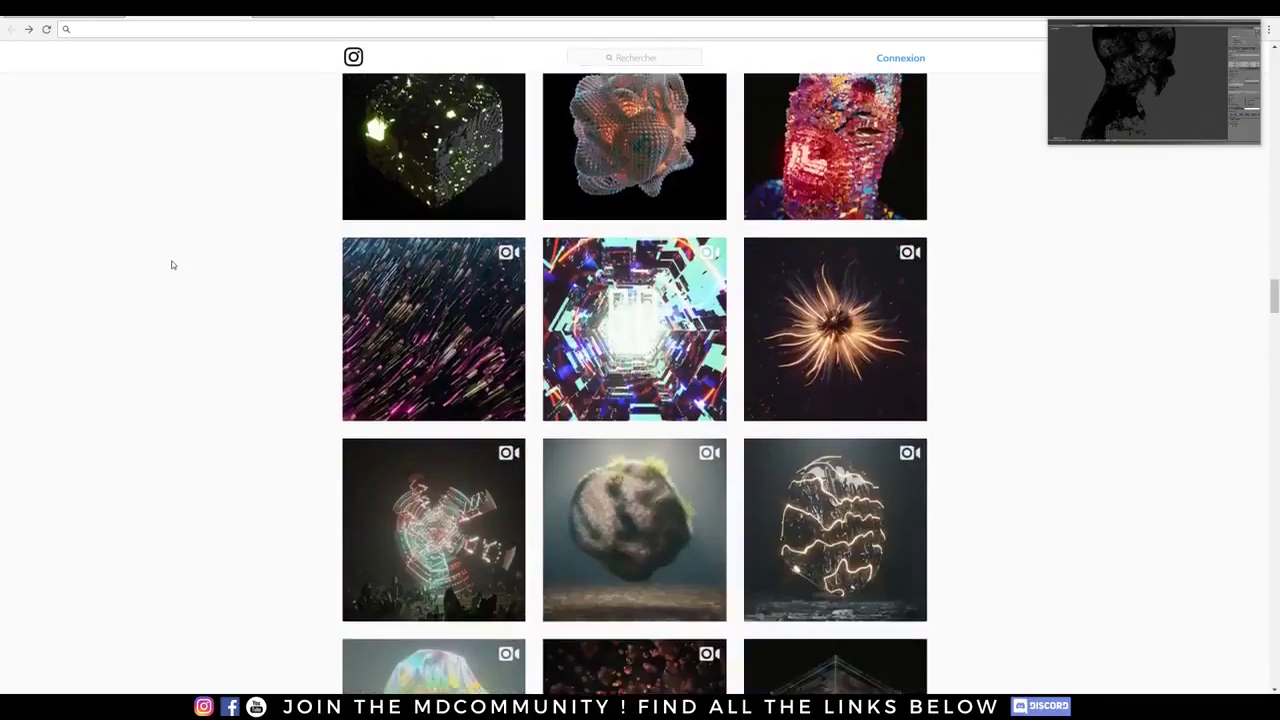
{"action": "scroll", "coordinate": [171, 265], "scroll_direction": "down", "scroll_amount": 6}
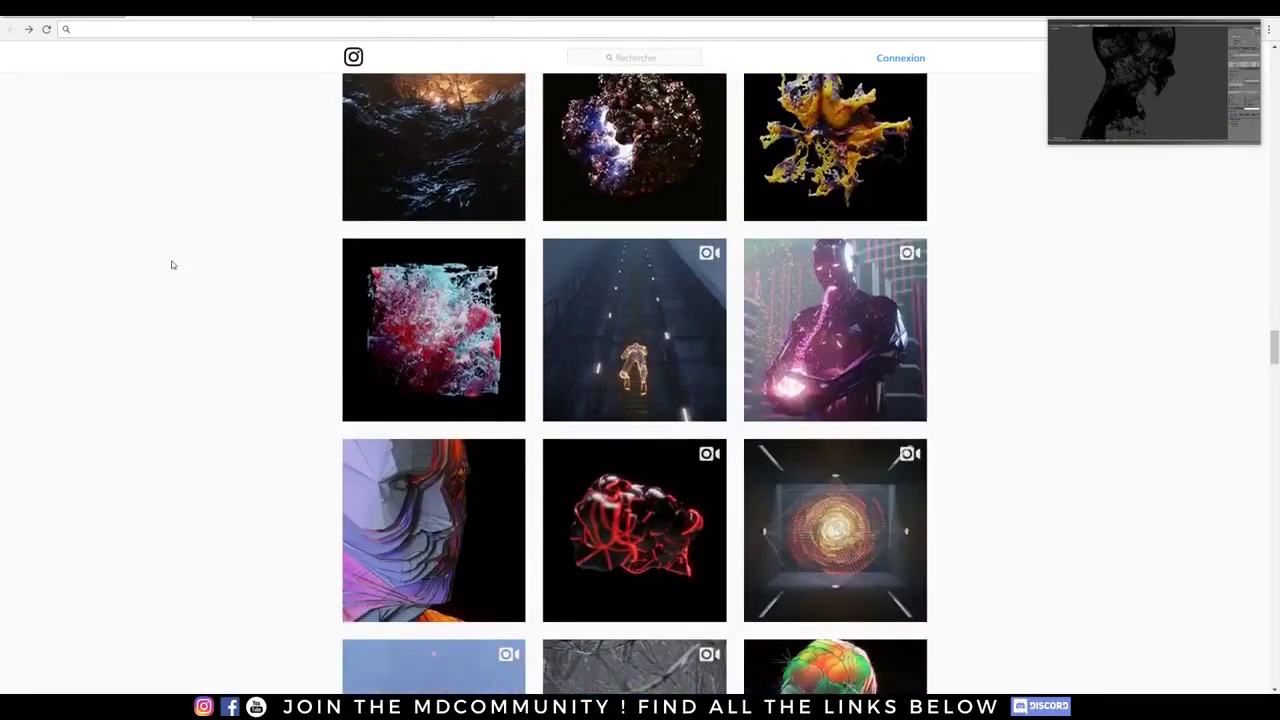
{"action": "scroll", "coordinate": [171, 265], "scroll_direction": "down", "scroll_amount": 6}
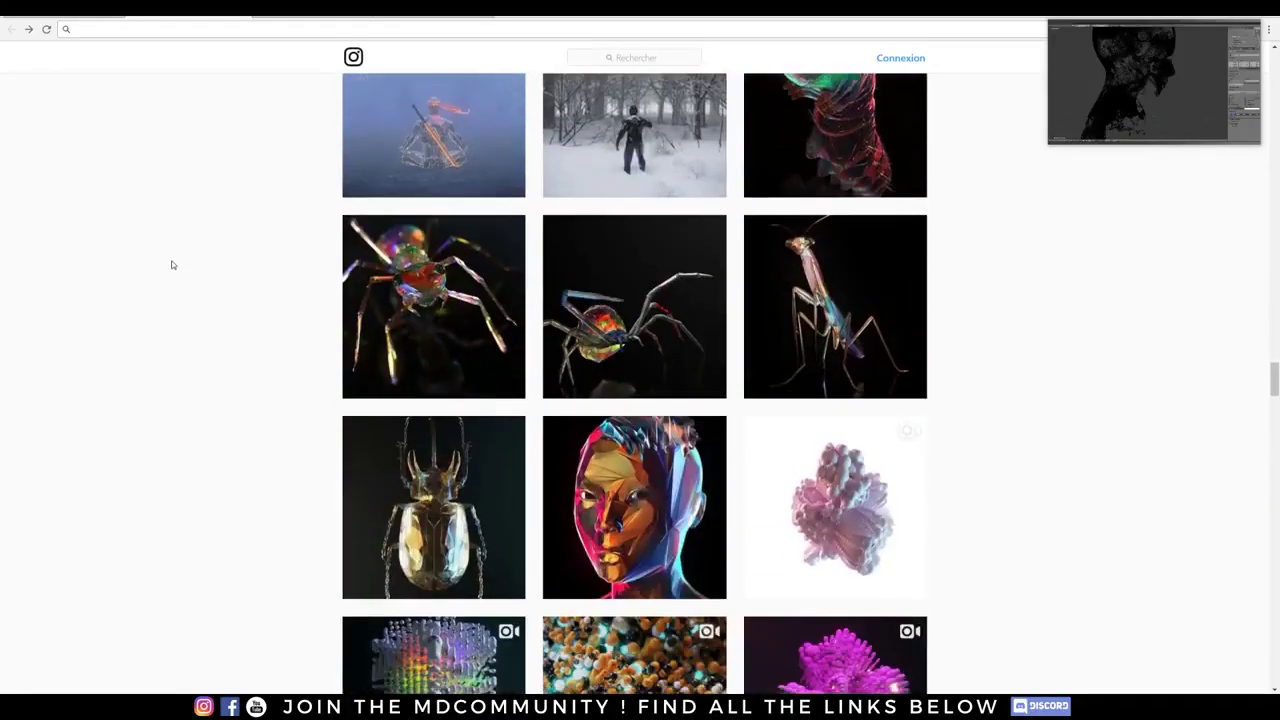
{"action": "scroll", "coordinate": [171, 265], "scroll_direction": "down", "scroll_amount": 3}
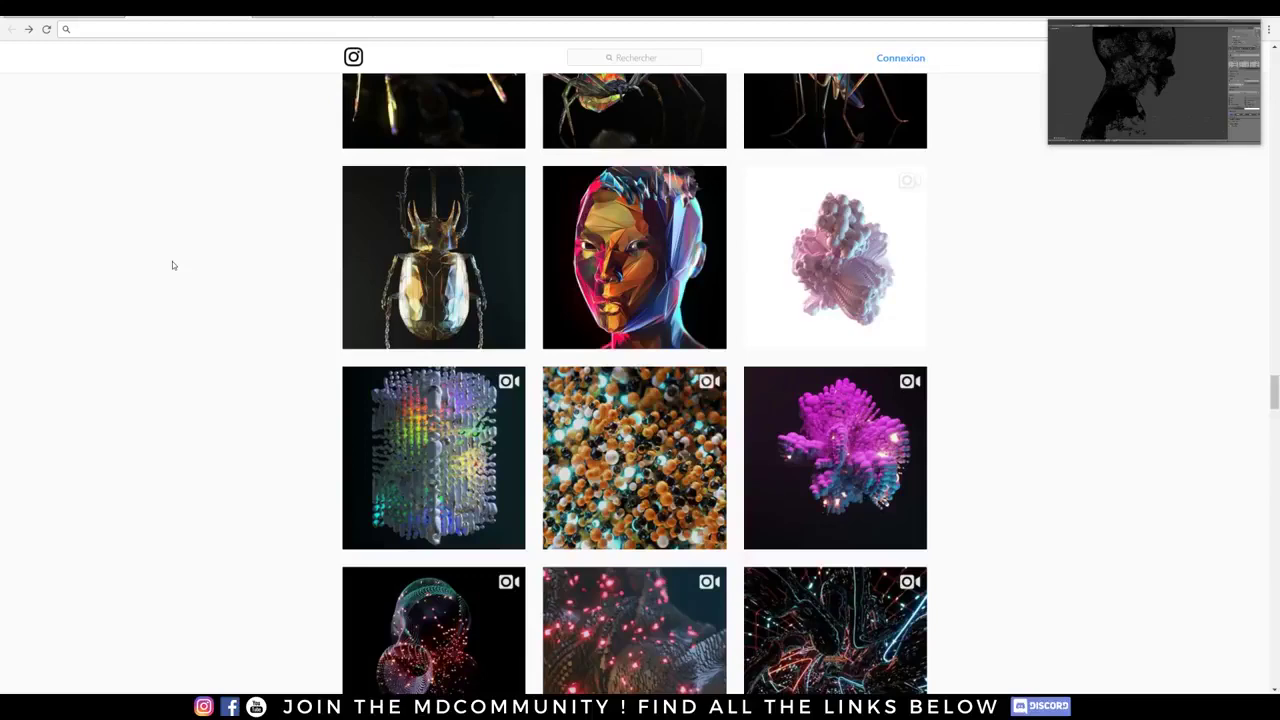
{"action": "scroll", "coordinate": [223, 309], "scroll_direction": "up", "scroll_amount": 7}
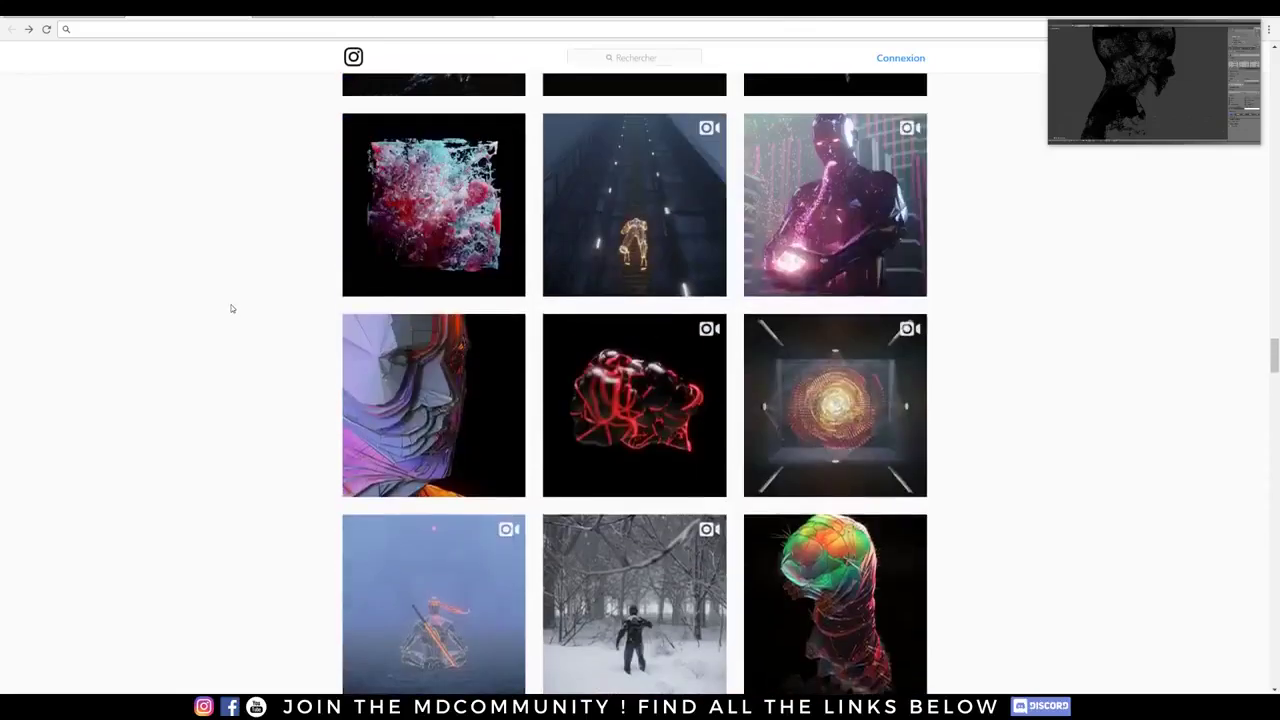
{"action": "scroll", "coordinate": [231, 308], "scroll_direction": "up", "scroll_amount": 10}
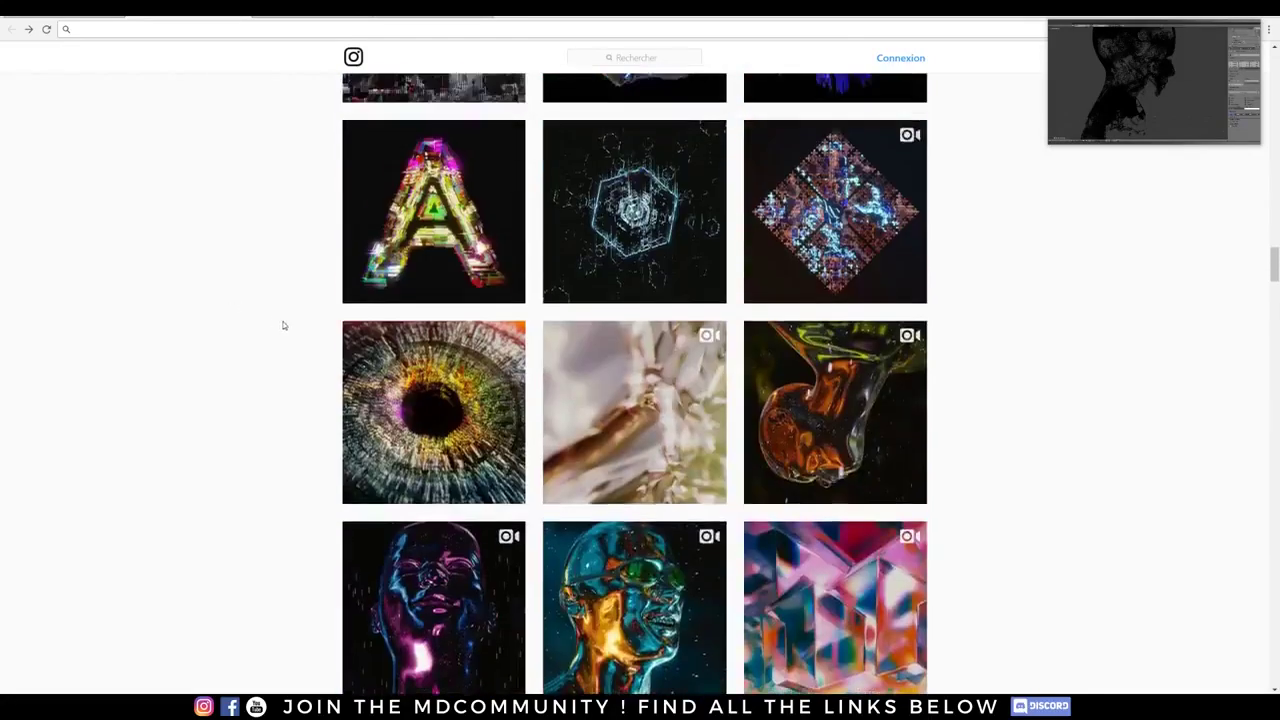
{"action": "scroll", "coordinate": [283, 325], "scroll_direction": "up", "scroll_amount": 10}
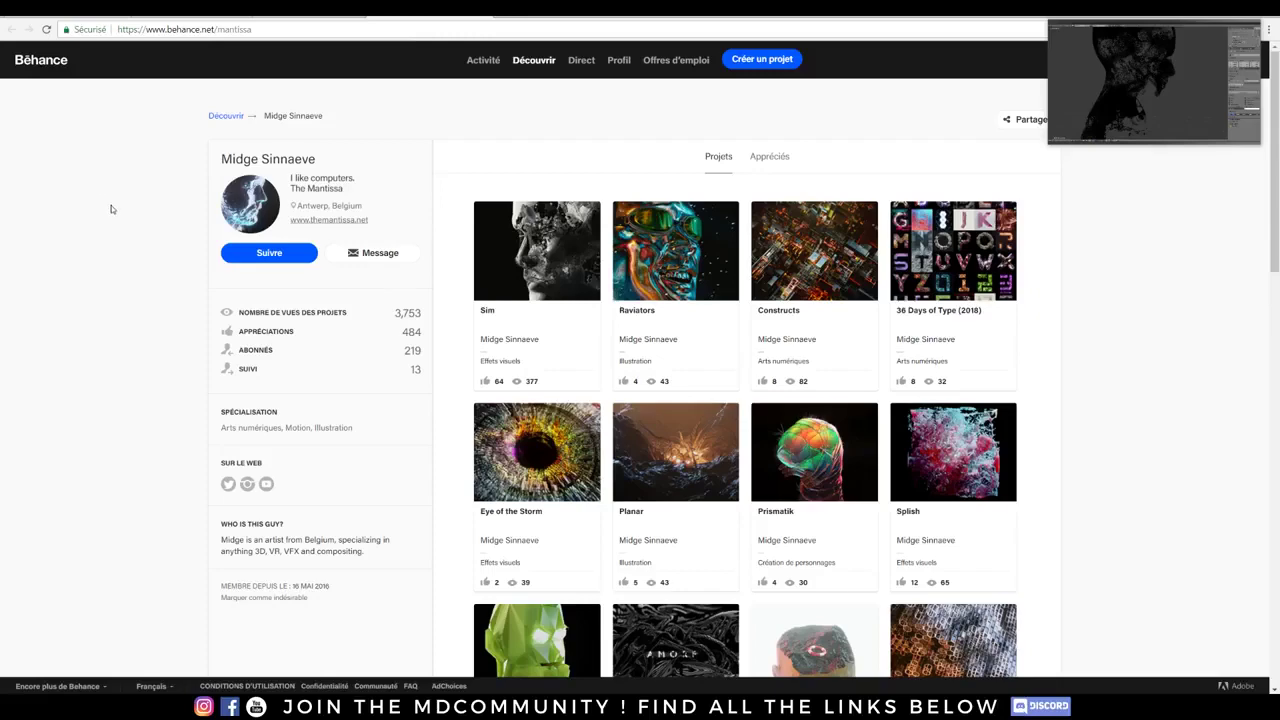
Step: Look through the project thumbnails on Mantissa's Behance profile and return to the first row
{"action": "scroll", "coordinate": [143, 260], "scroll_direction": "down", "scroll_amount": 3}
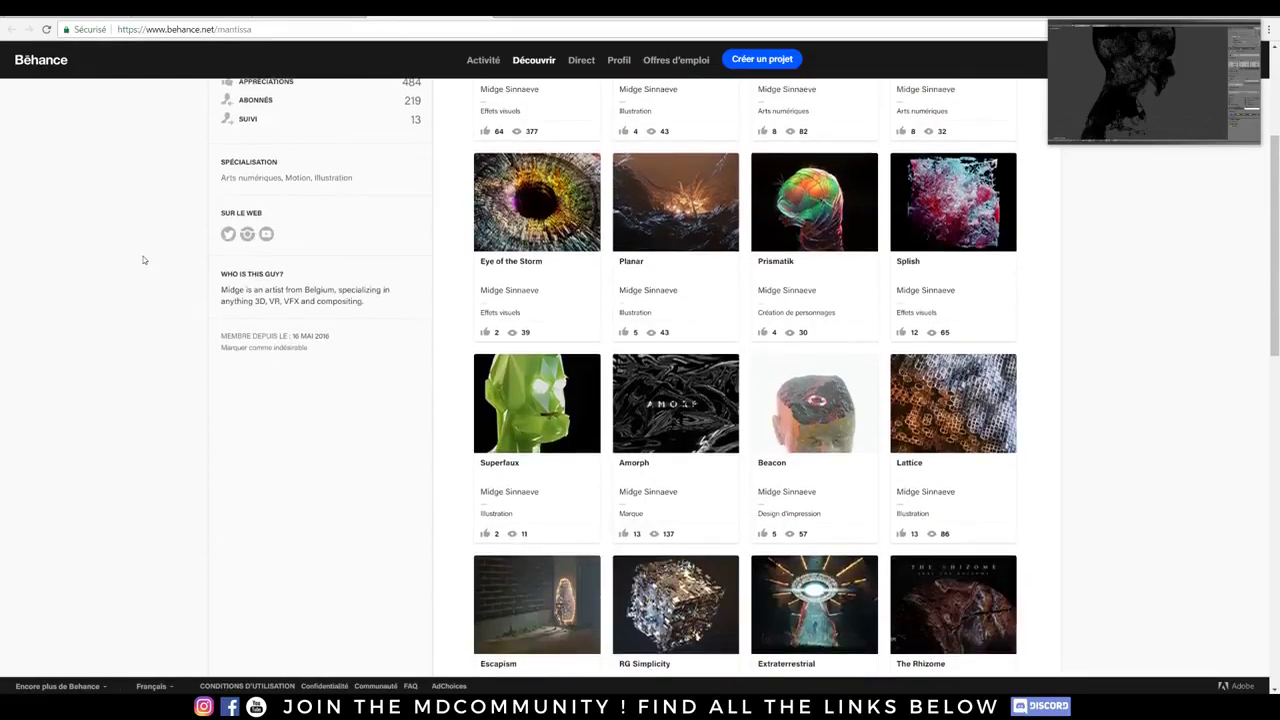
{"action": "scroll", "coordinate": [143, 260], "scroll_direction": "down", "scroll_amount": 3}
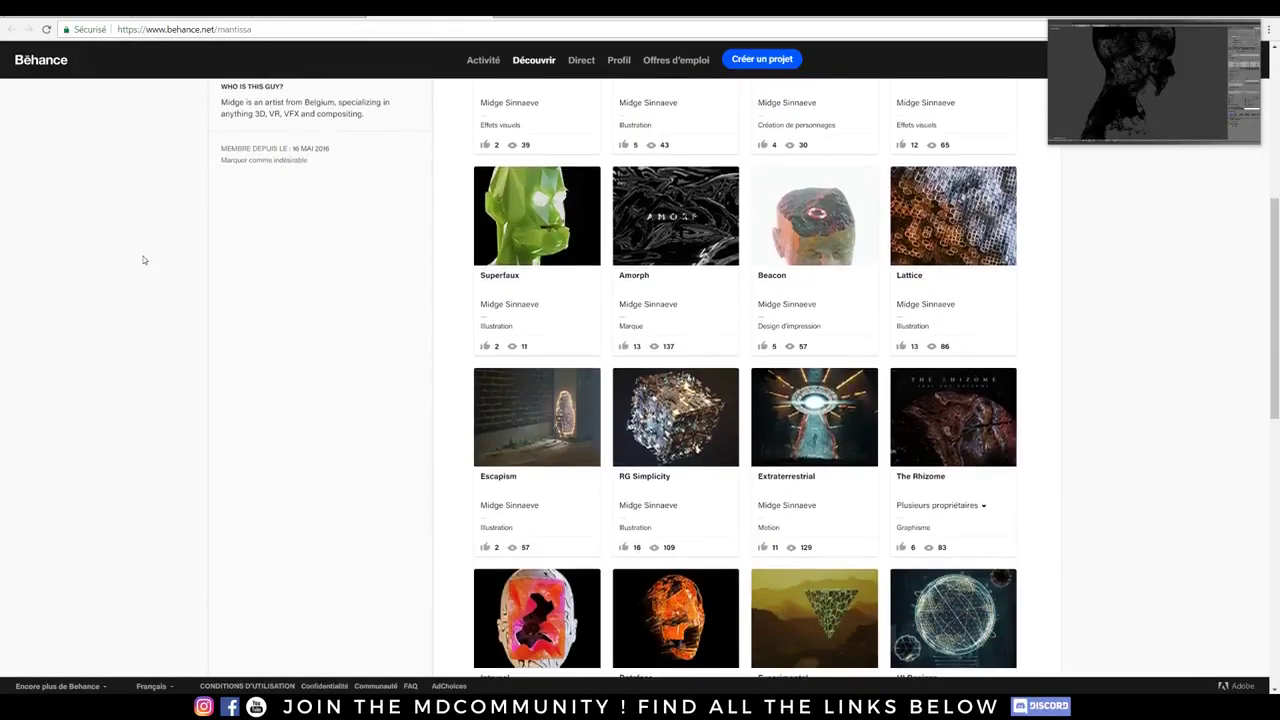
{"action": "scroll", "coordinate": [143, 260], "scroll_direction": "down", "scroll_amount": 1}
{"action": "scroll", "coordinate": [144, 258], "scroll_direction": "up", "scroll_amount": 8}
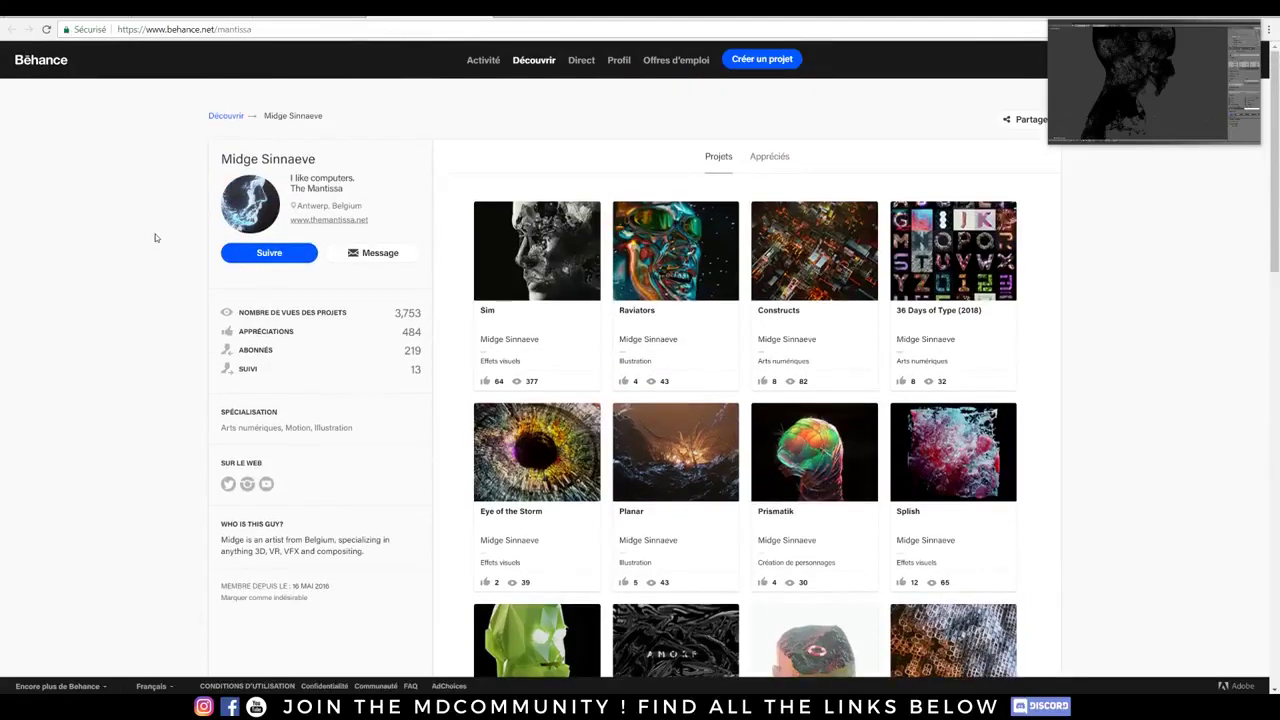
Step: Return to the themantissa.net gallery and view its first six artworks in turn, from the particle head to the circuit-board globe
{"action": "left_click", "coordinate": [74, 9]}
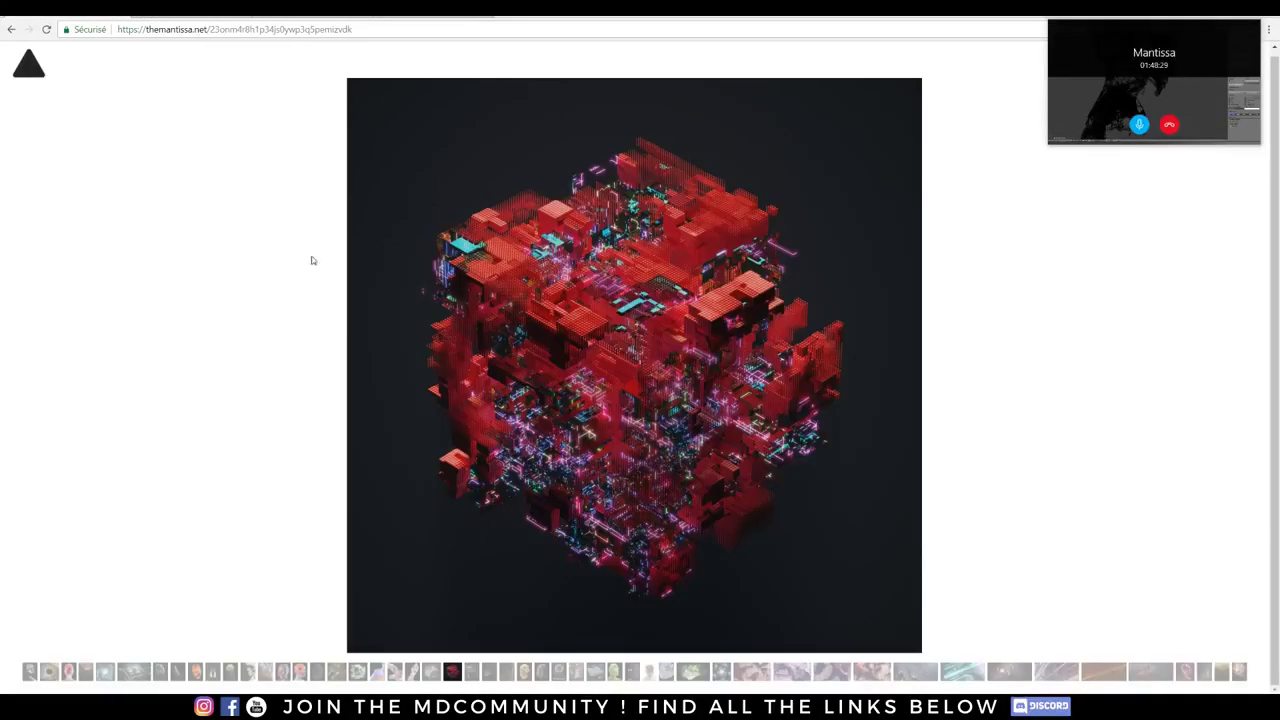
{"action": "left_click", "coordinate": [28, 674]}
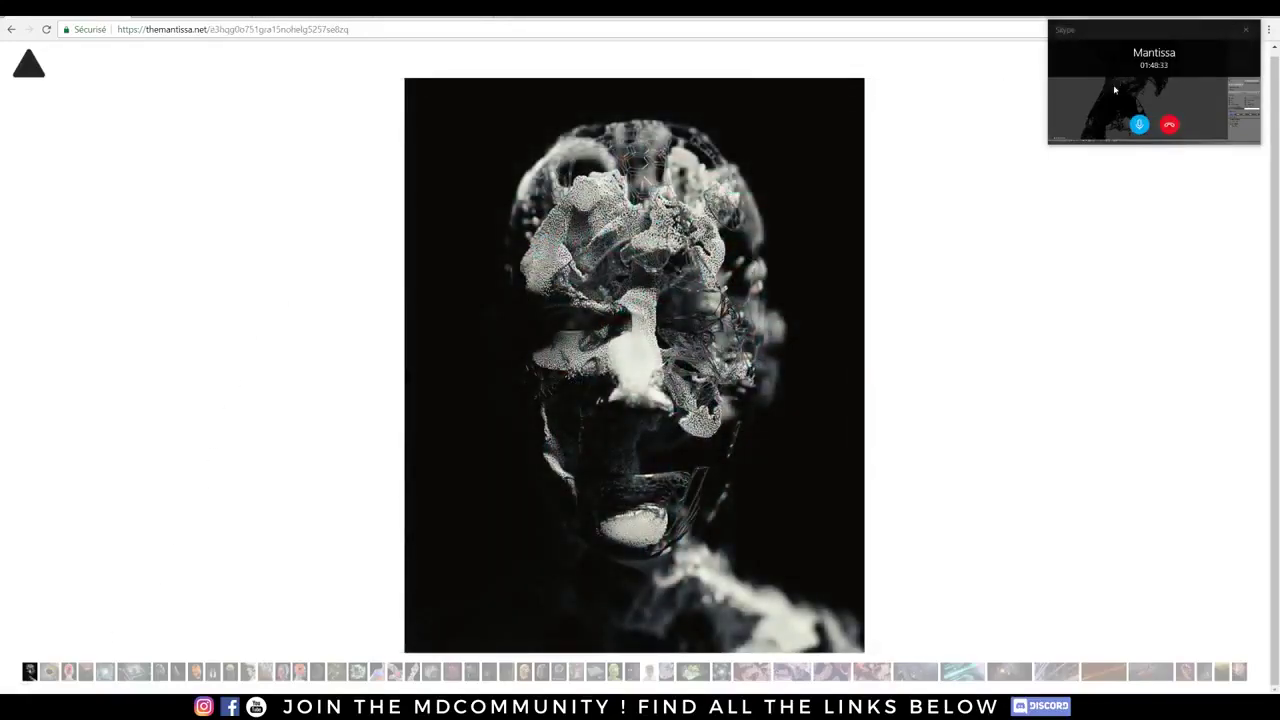
{"action": "left_click", "coordinate": [47, 676]}
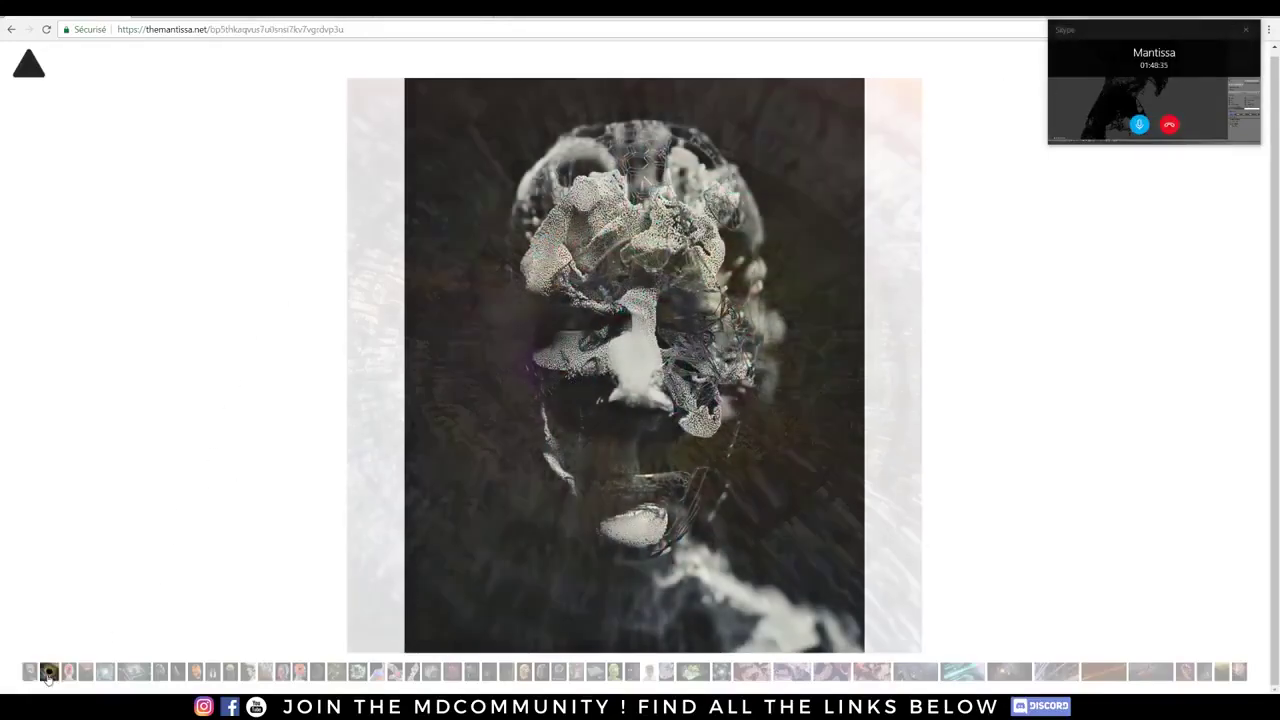
{"action": "left_click", "coordinate": [68, 674]}
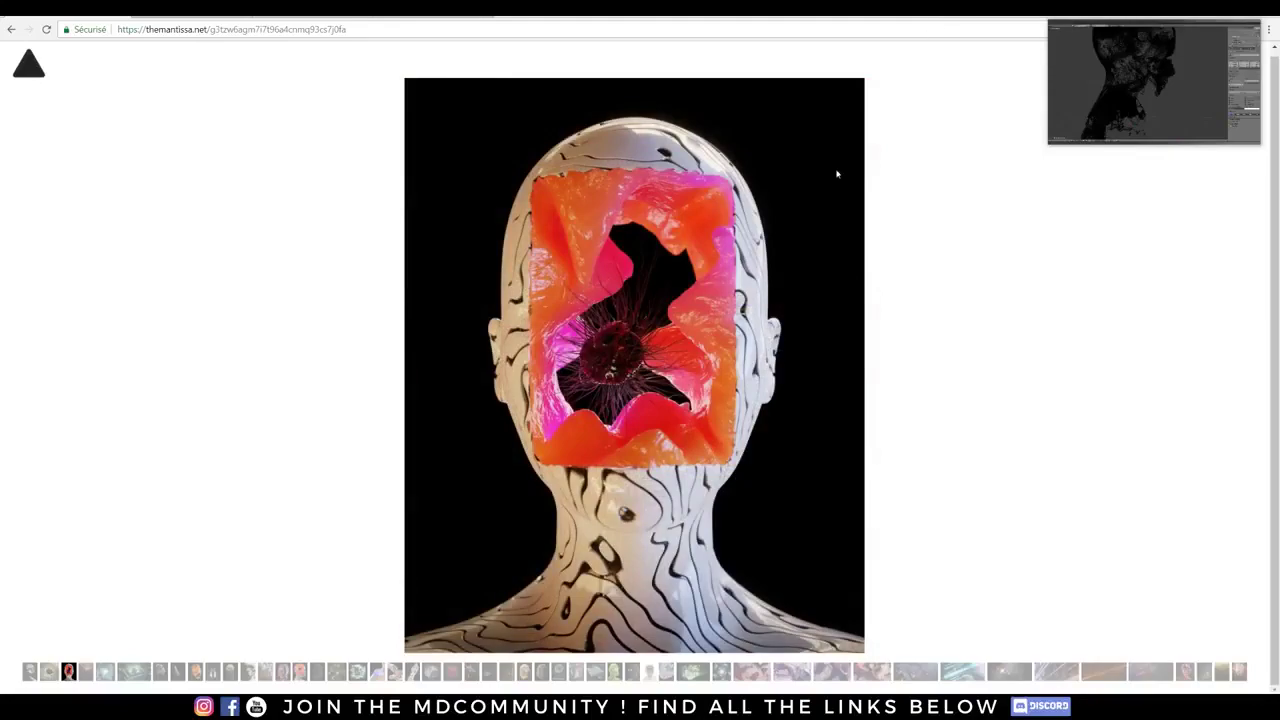
{"action": "left_click", "coordinate": [85, 675]}
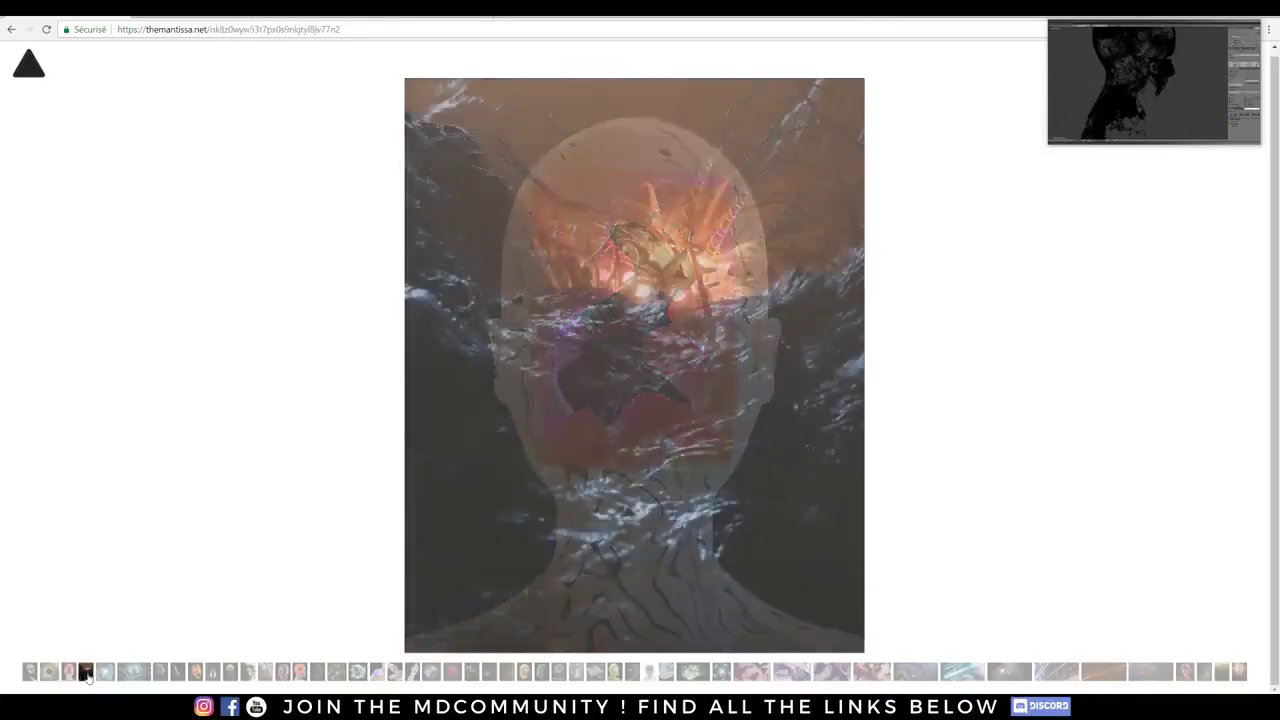
{"action": "left_click", "coordinate": [104, 672]}
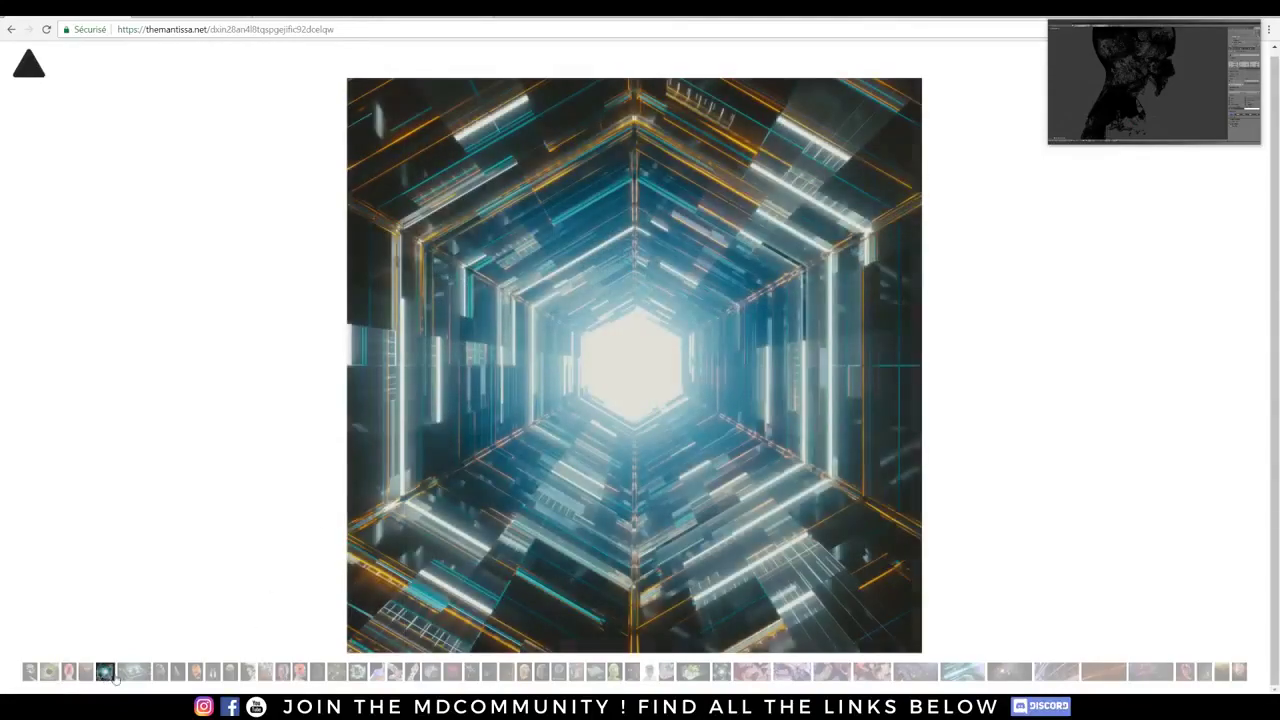
{"action": "left_click", "coordinate": [134, 672]}
Step: Search for blender in the address bar, go to the suggested blender.org site and look over its home page
{"action": "left_click", "coordinate": [242, 31]}
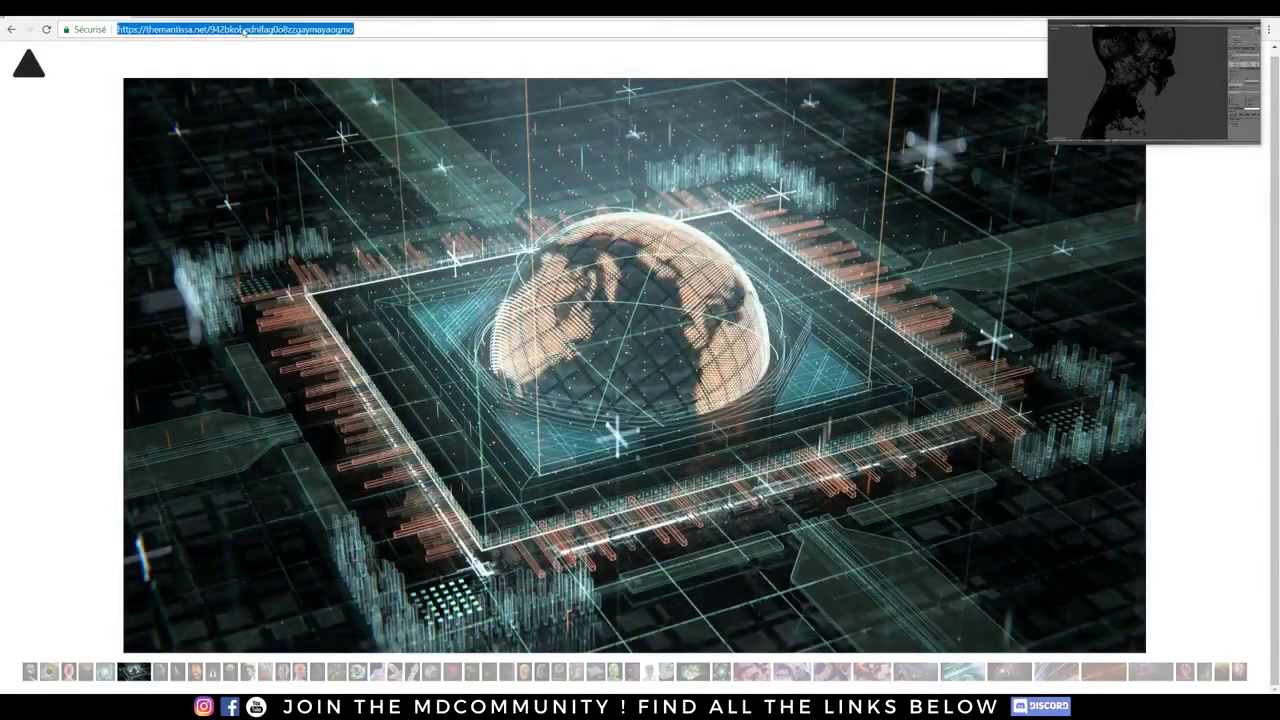
{"action": "type", "text": "blender"}
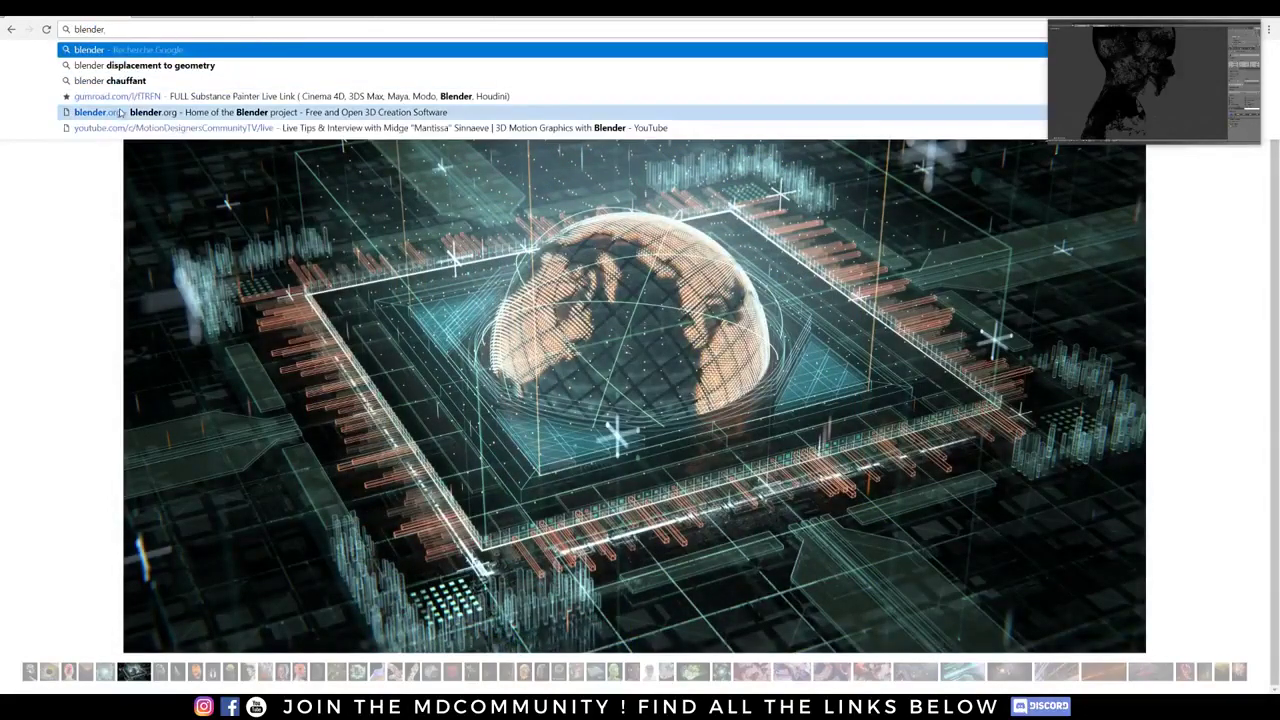
{"action": "left_click", "coordinate": [120, 112]}
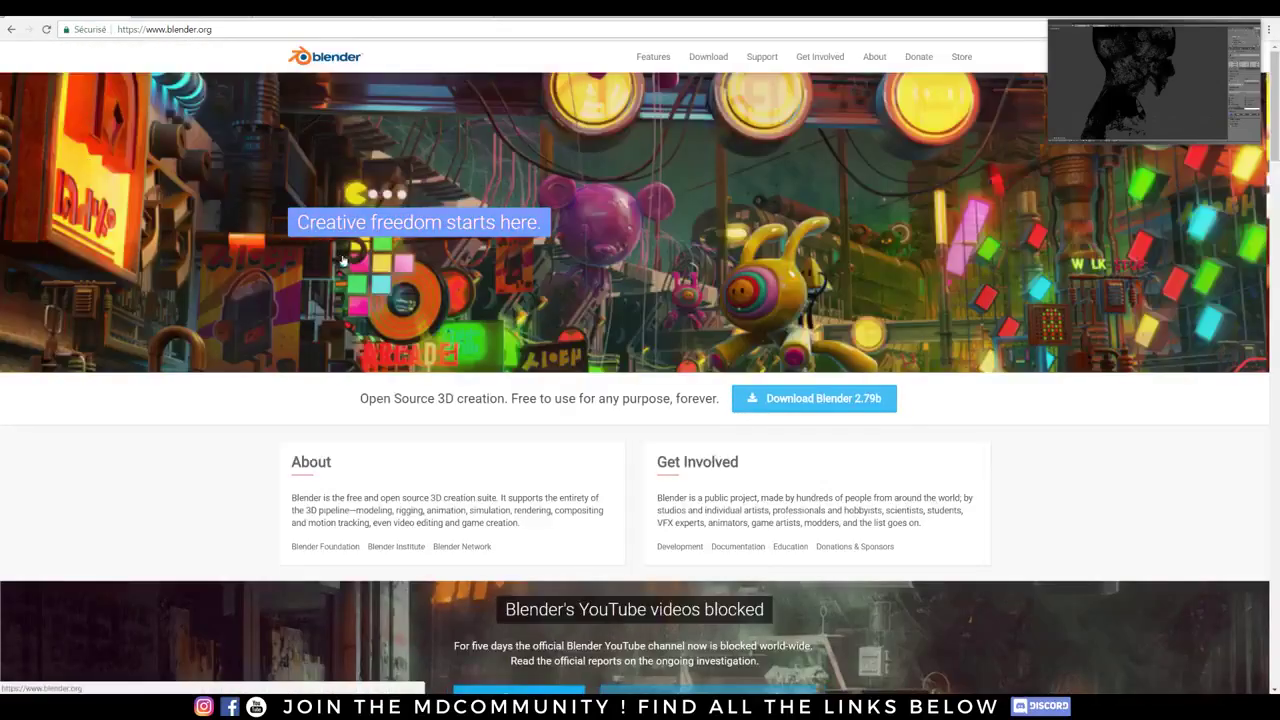
{"action": "scroll", "coordinate": [338, 318], "scroll_direction": "down", "scroll_amount": 3}
{"action": "scroll", "coordinate": [332, 325], "scroll_direction": "up", "scroll_amount": 3}
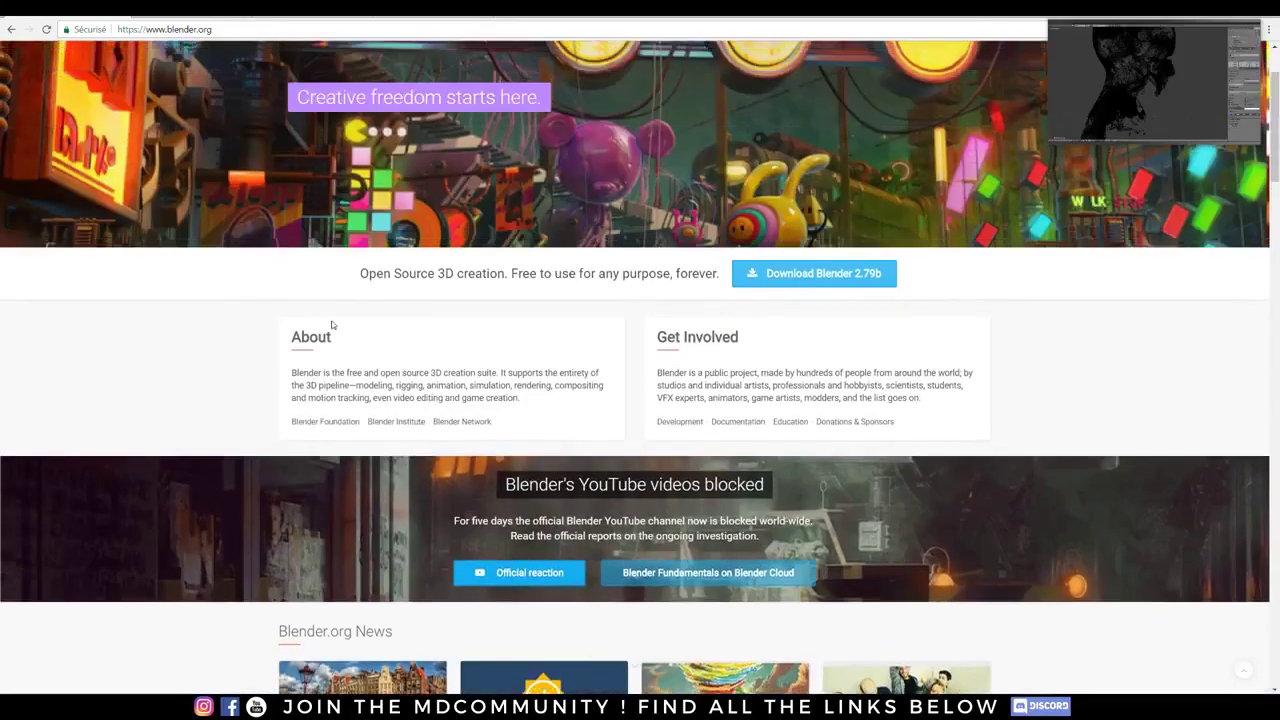
Step: Examine the feature cards on Blender's Features page, from Rendering down to Customize
{"action": "left_click", "coordinate": [645, 60]}
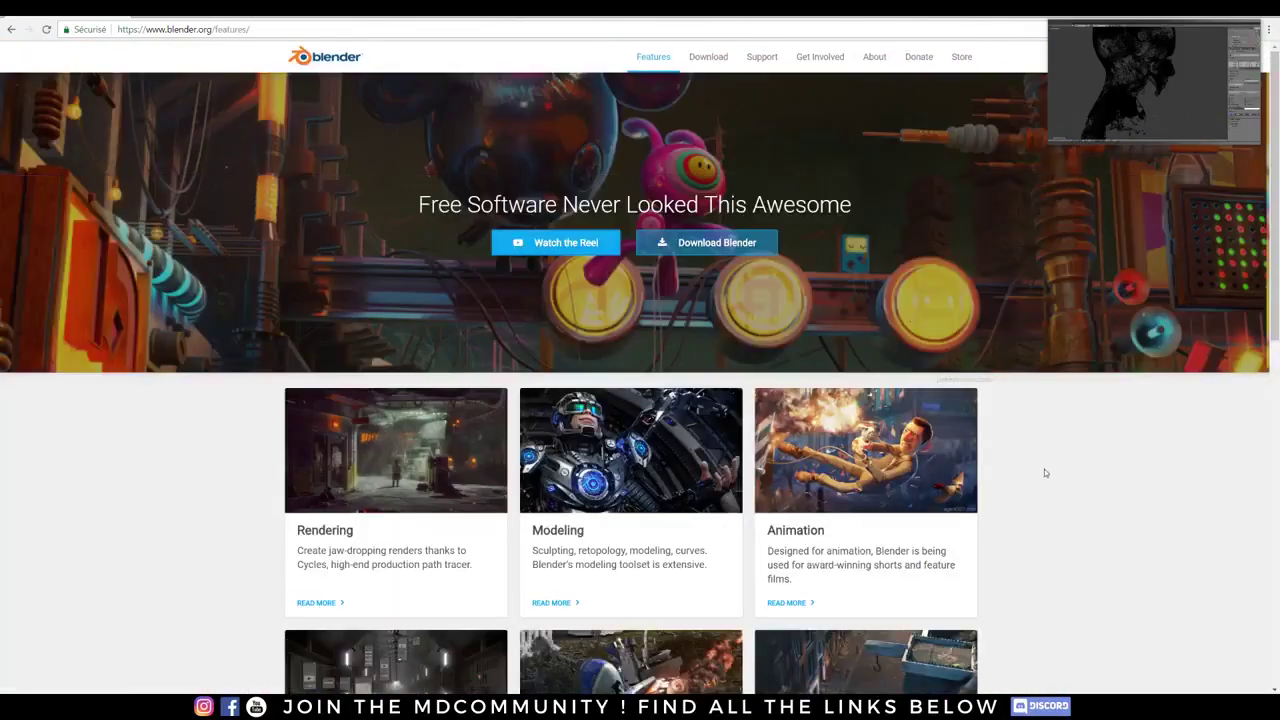
{"action": "scroll", "coordinate": [1046, 469], "scroll_direction": "down", "scroll_amount": 1}
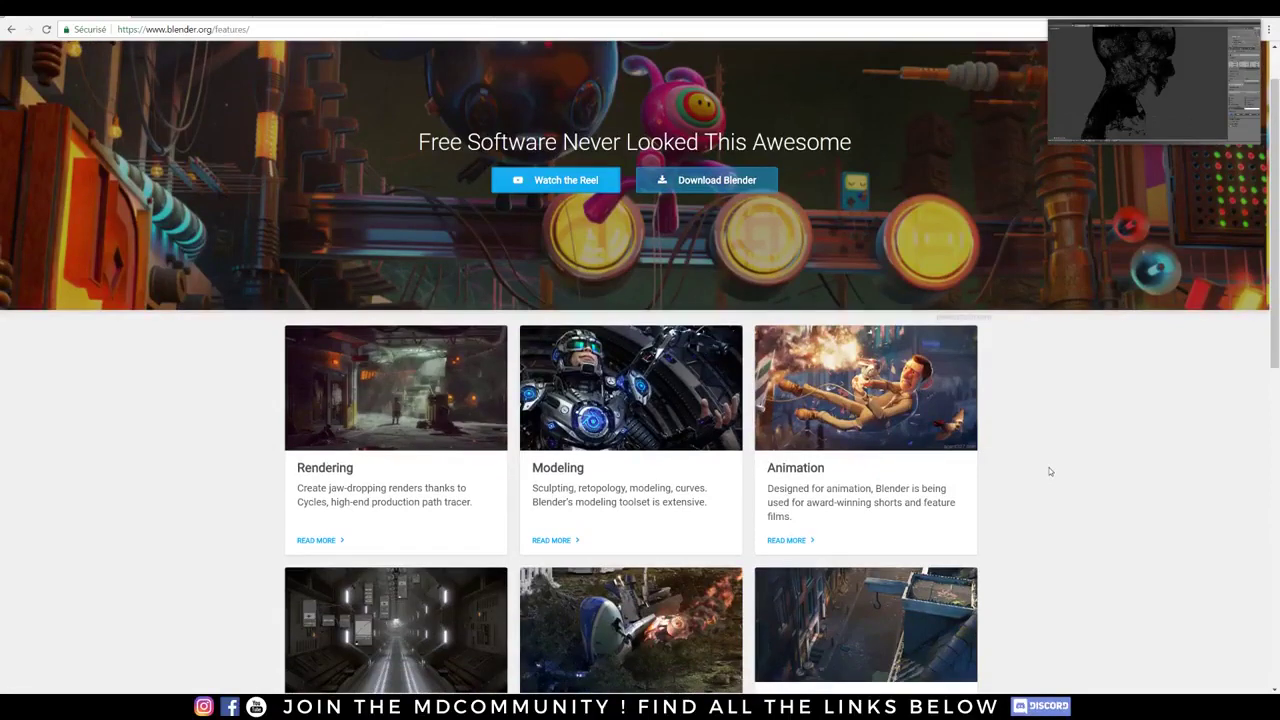
{"action": "scroll", "coordinate": [1050, 471], "scroll_direction": "down", "scroll_amount": 3}
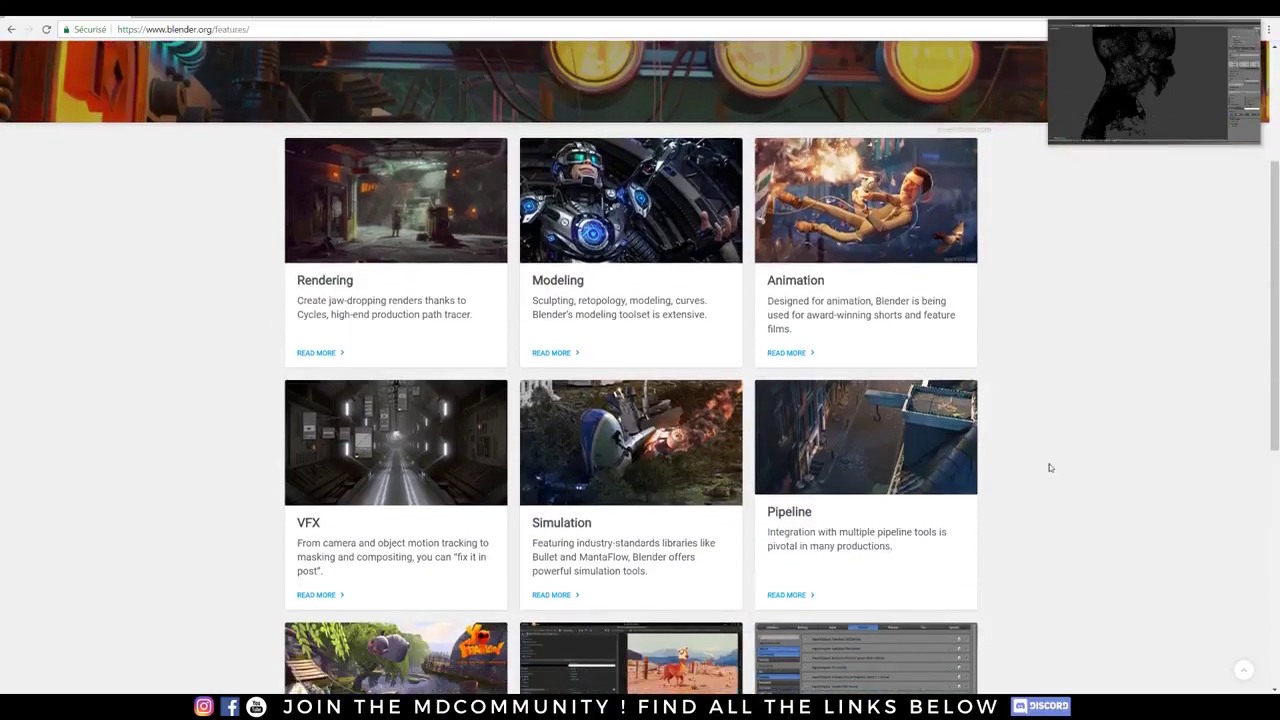
{"action": "scroll", "coordinate": [1048, 466], "scroll_direction": "down", "scroll_amount": 2}
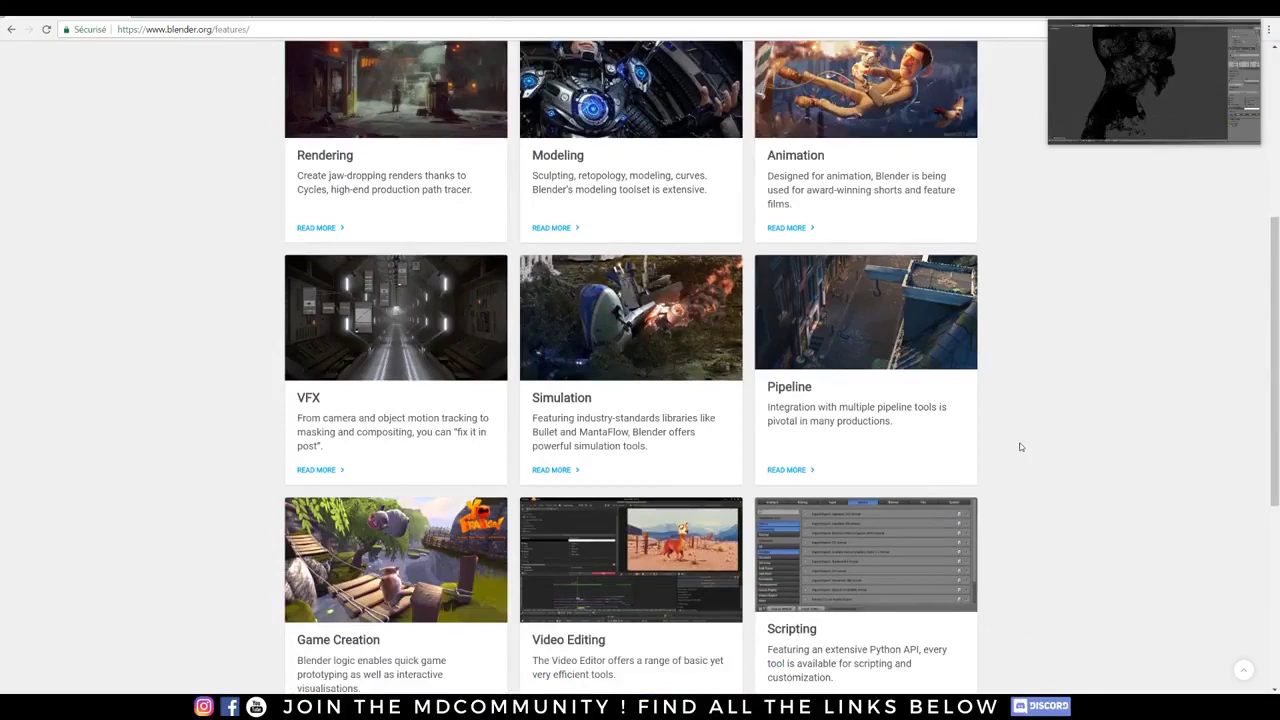
{"action": "scroll", "coordinate": [723, 409], "scroll_direction": "down", "scroll_amount": 1}
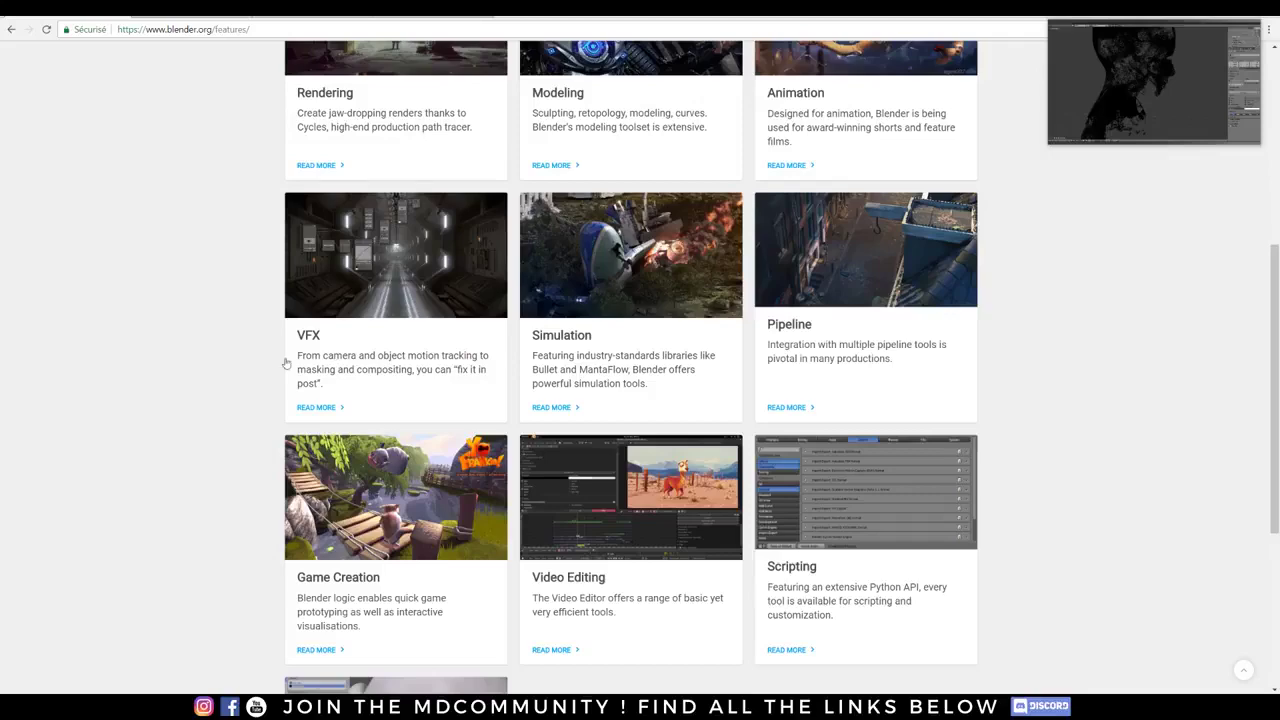
{"action": "scroll", "coordinate": [231, 383], "scroll_direction": "up", "scroll_amount": 5}
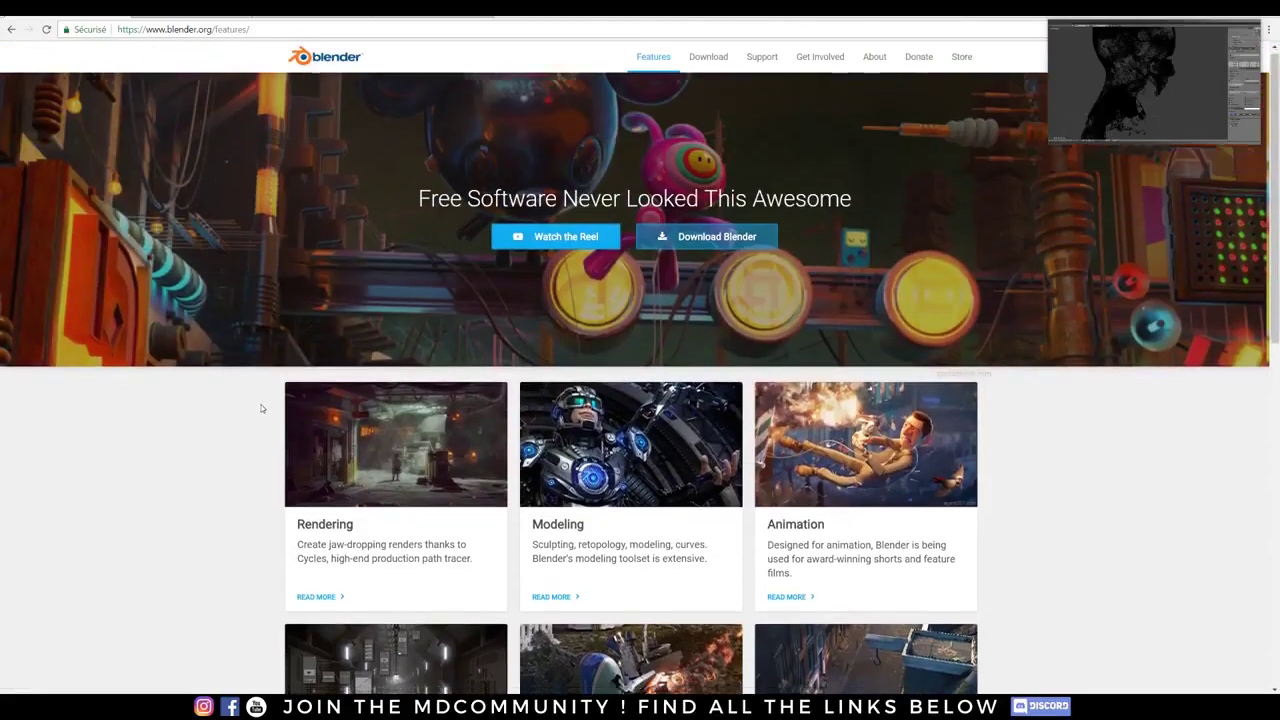
{"action": "scroll", "coordinate": [262, 405], "scroll_direction": "down", "scroll_amount": 4}
{"action": "scroll", "coordinate": [262, 405], "scroll_direction": "up", "scroll_amount": 4}
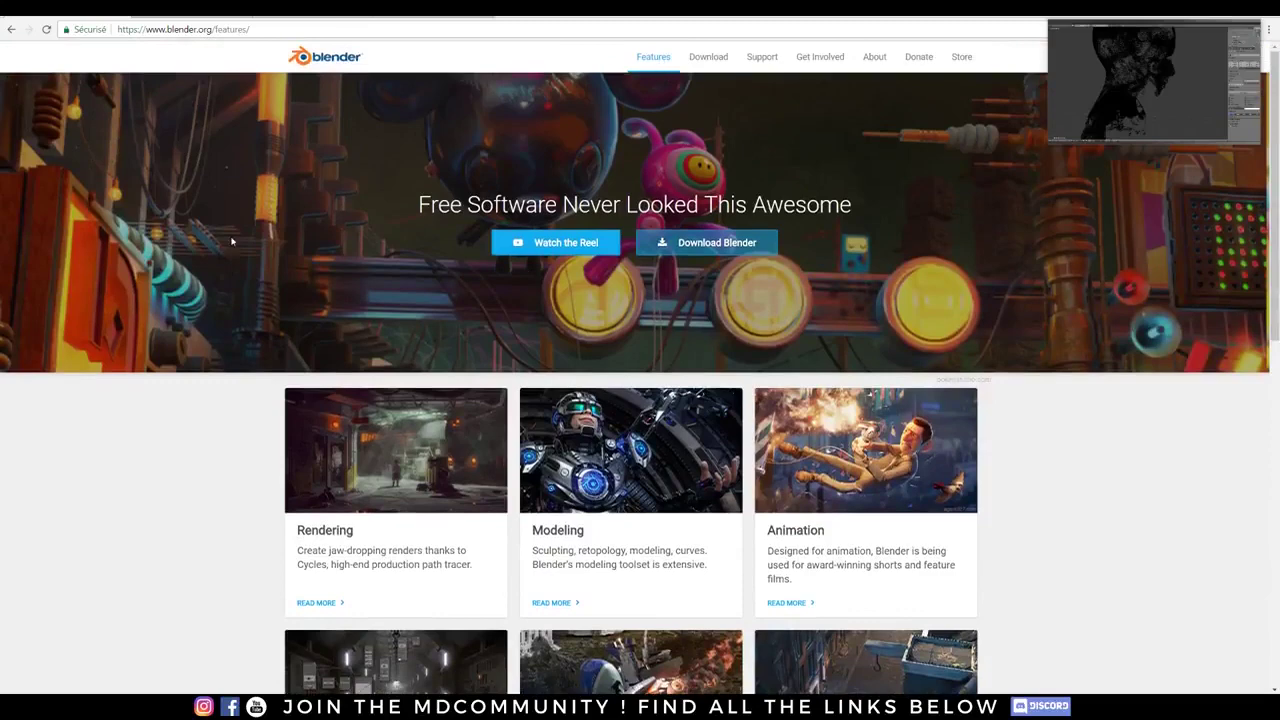
{"action": "scroll", "coordinate": [201, 395], "scroll_direction": "down", "scroll_amount": 3}
{"action": "scroll", "coordinate": [204, 413], "scroll_direction": "down", "scroll_amount": 4}
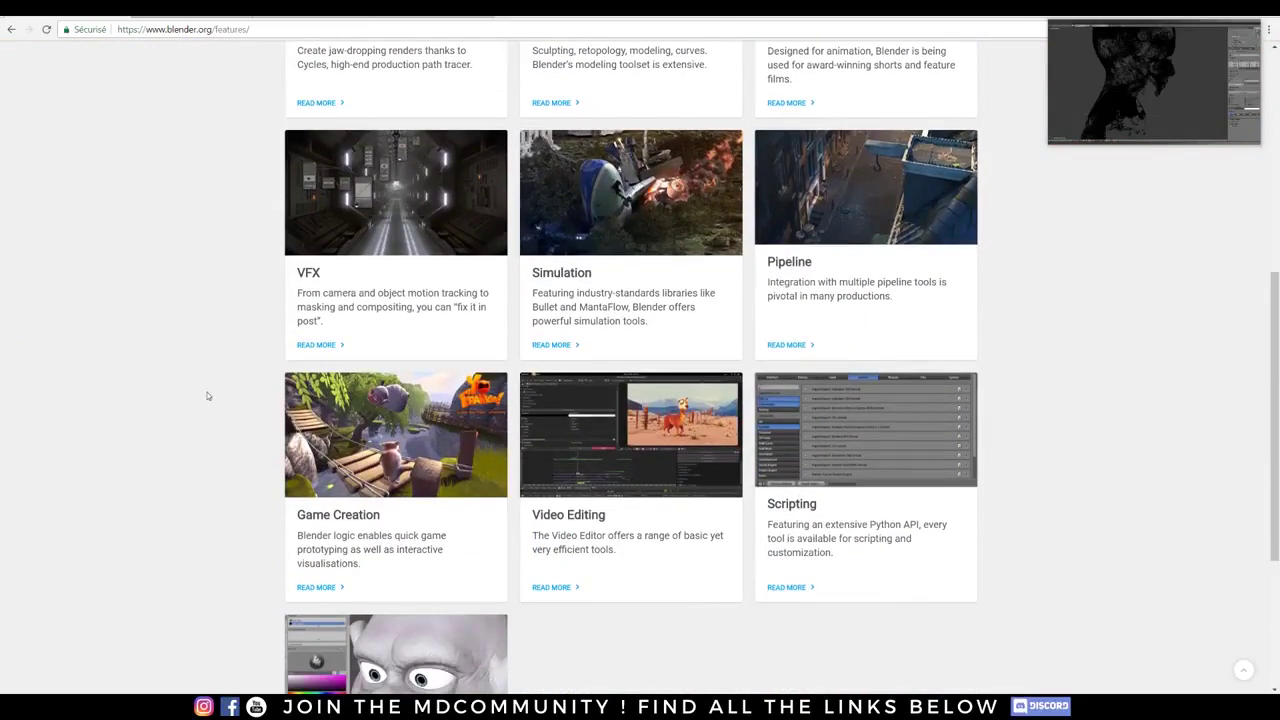
{"action": "scroll", "coordinate": [207, 395], "scroll_direction": "down", "scroll_amount": 3}
{"action": "scroll", "coordinate": [208, 395], "scroll_direction": "down", "scroll_amount": 5}
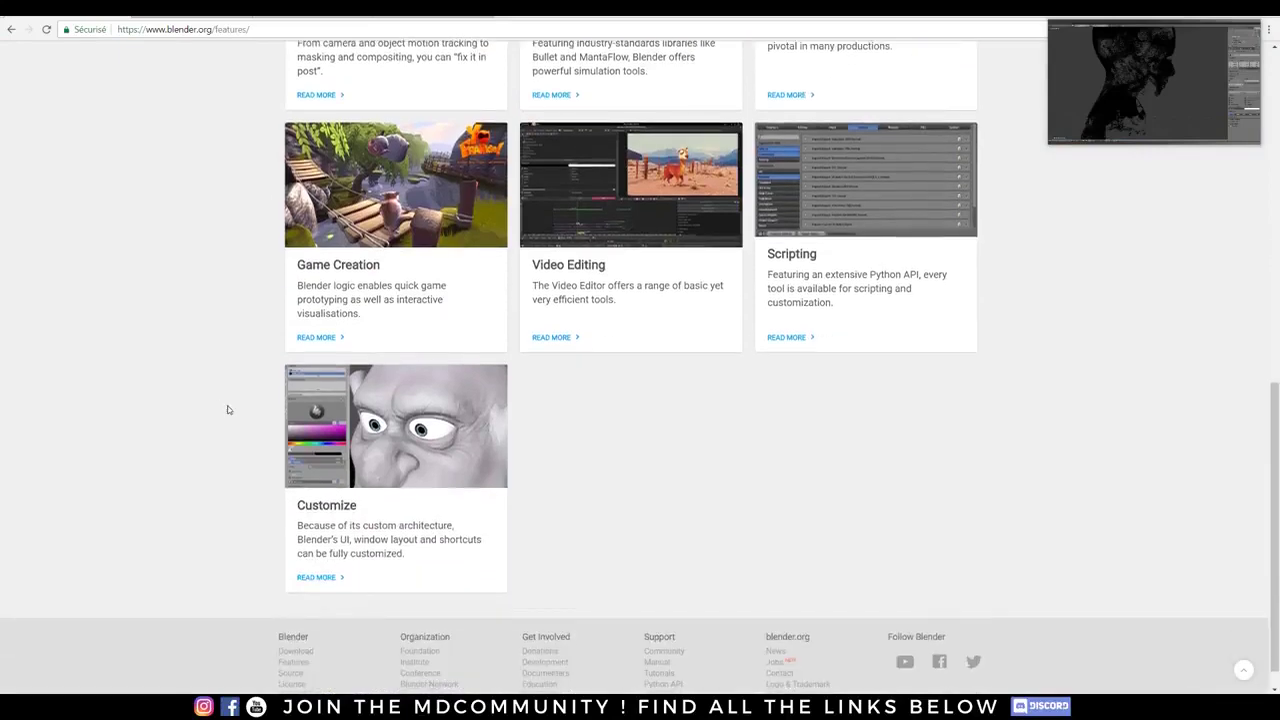
{"action": "scroll", "coordinate": [225, 415], "scroll_direction": "up", "scroll_amount": 9}
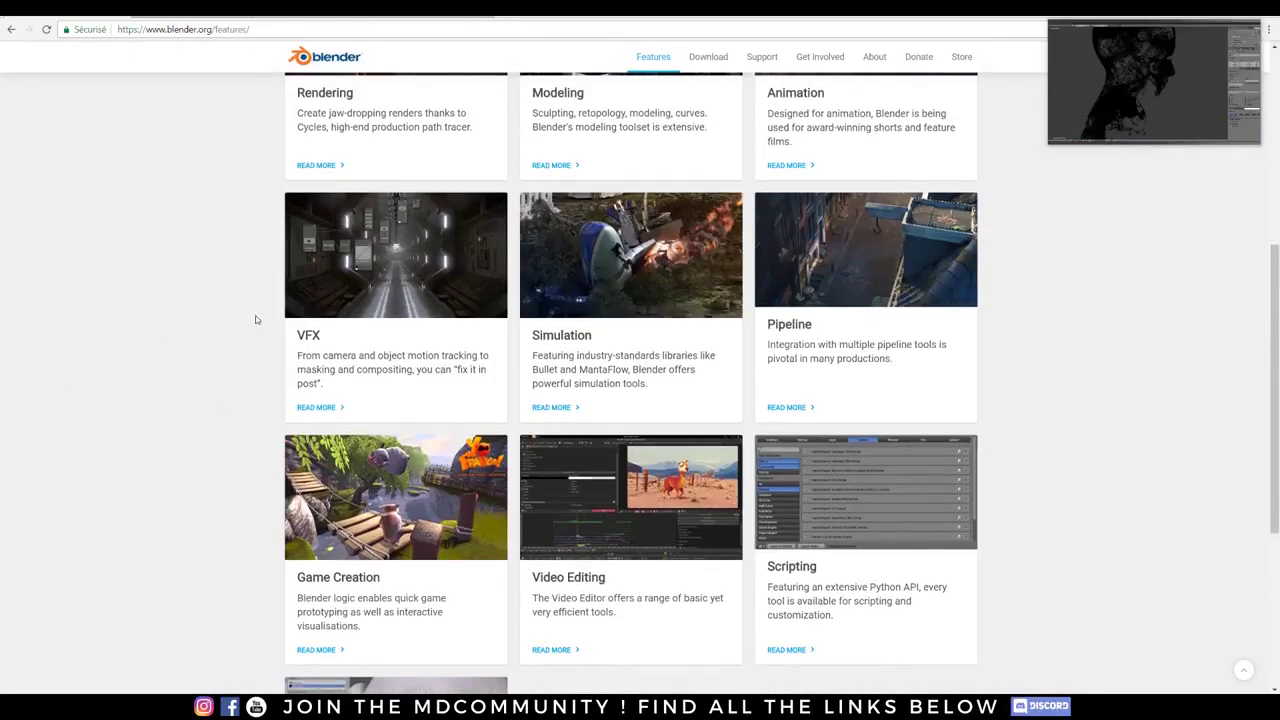
Step: View the Video Editing feature page and return to the features overview
{"action": "scroll", "coordinate": [290, 360], "scroll_direction": "down", "scroll_amount": 3}
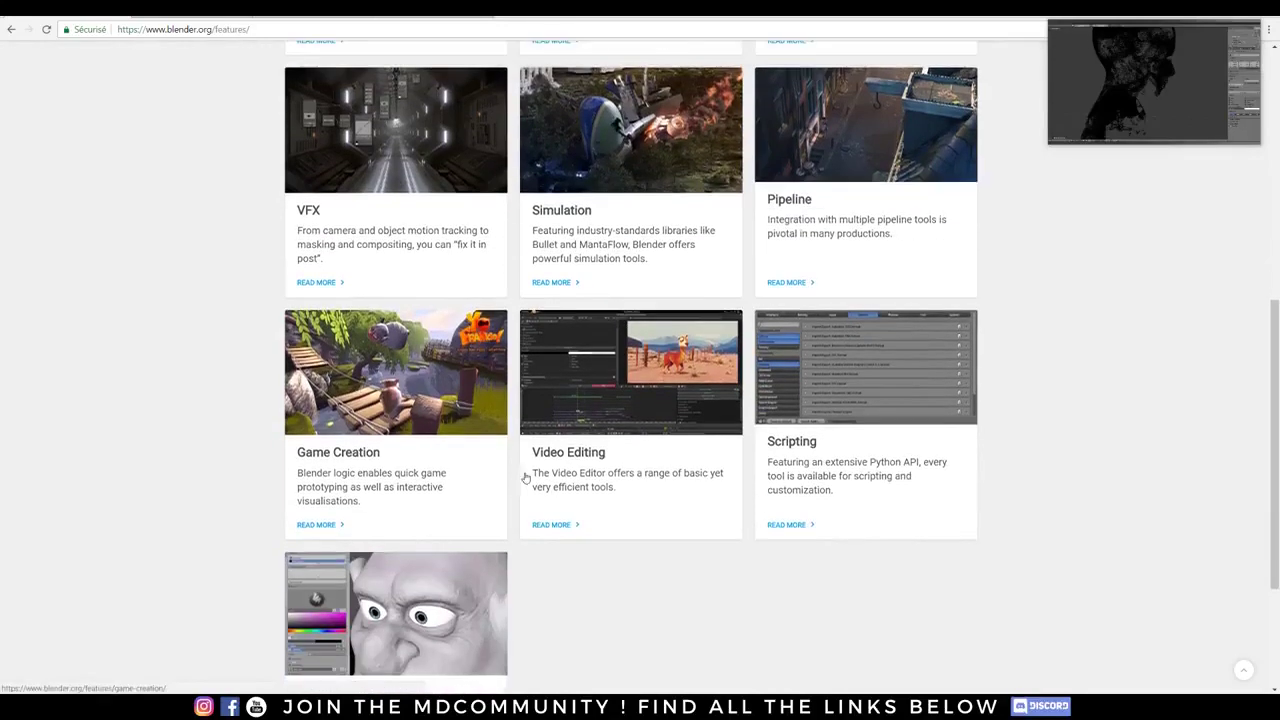
{"action": "left_click", "coordinate": [554, 468]}
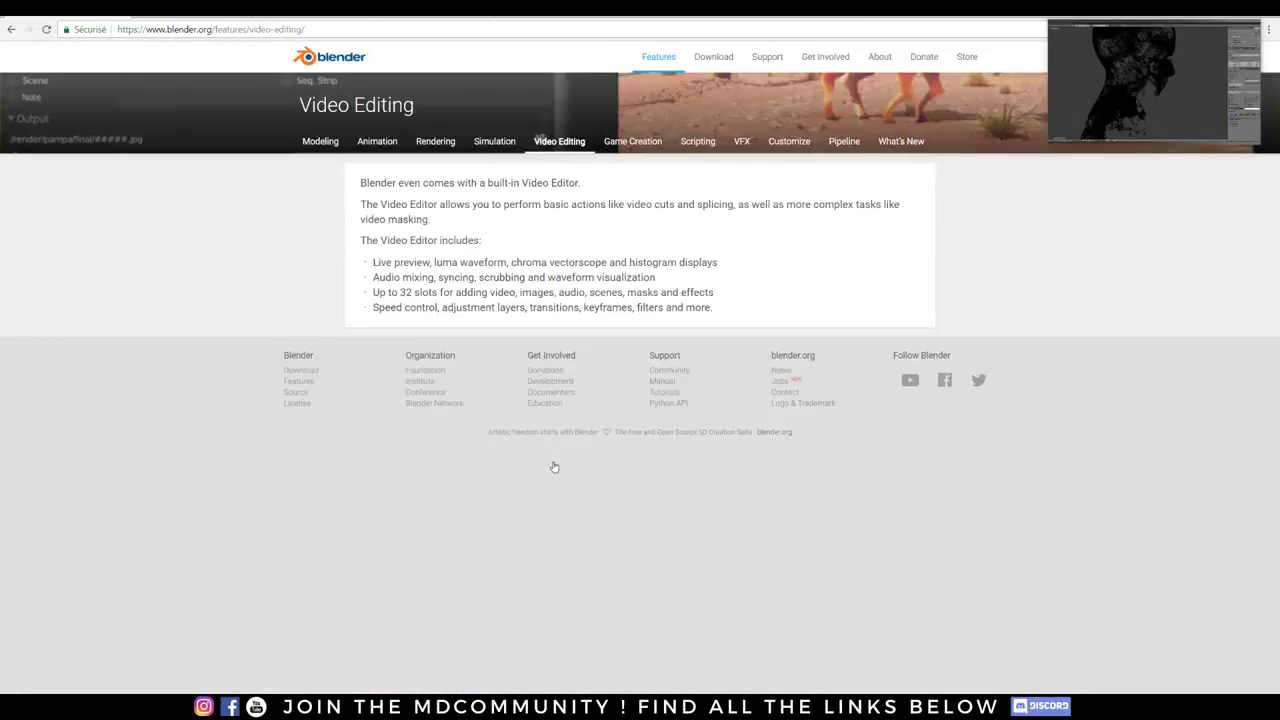
{"action": "left_click", "coordinate": [10, 28]}
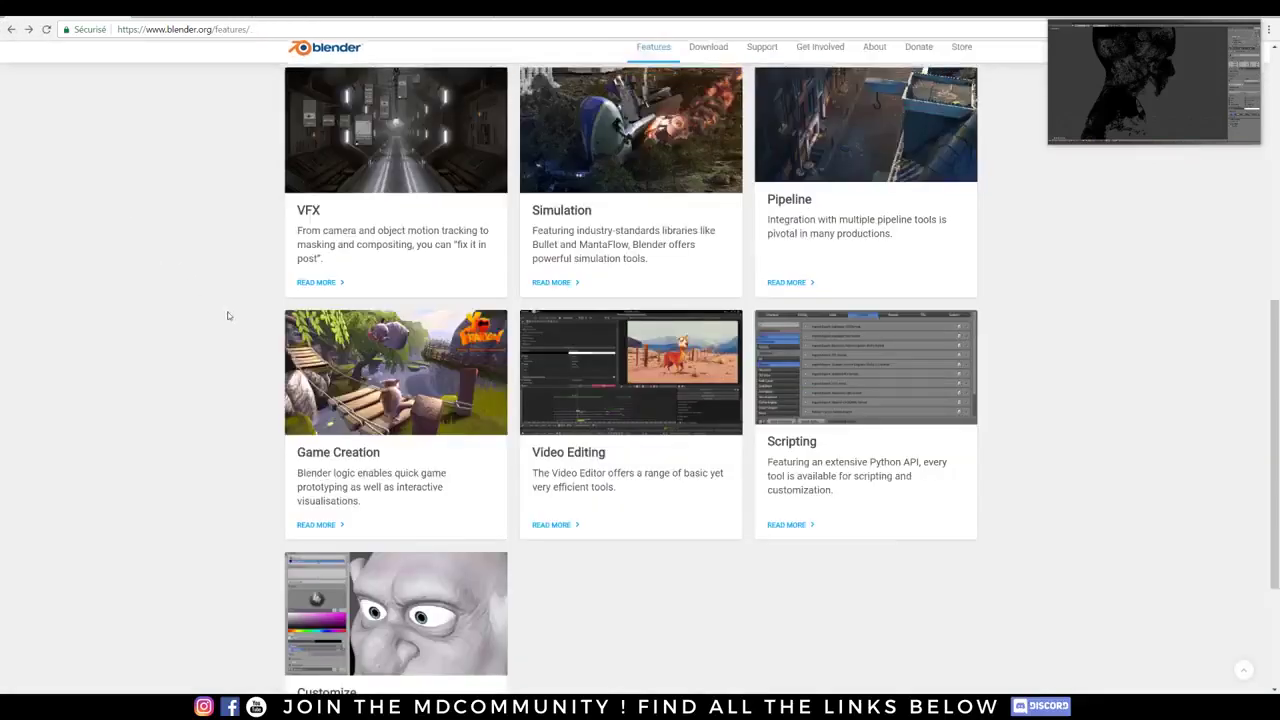
Step: Open the Modeling feature page and look through it as far as the Modifiers section
{"action": "scroll", "coordinate": [140, 303], "scroll_direction": "up", "scroll_amount": 3}
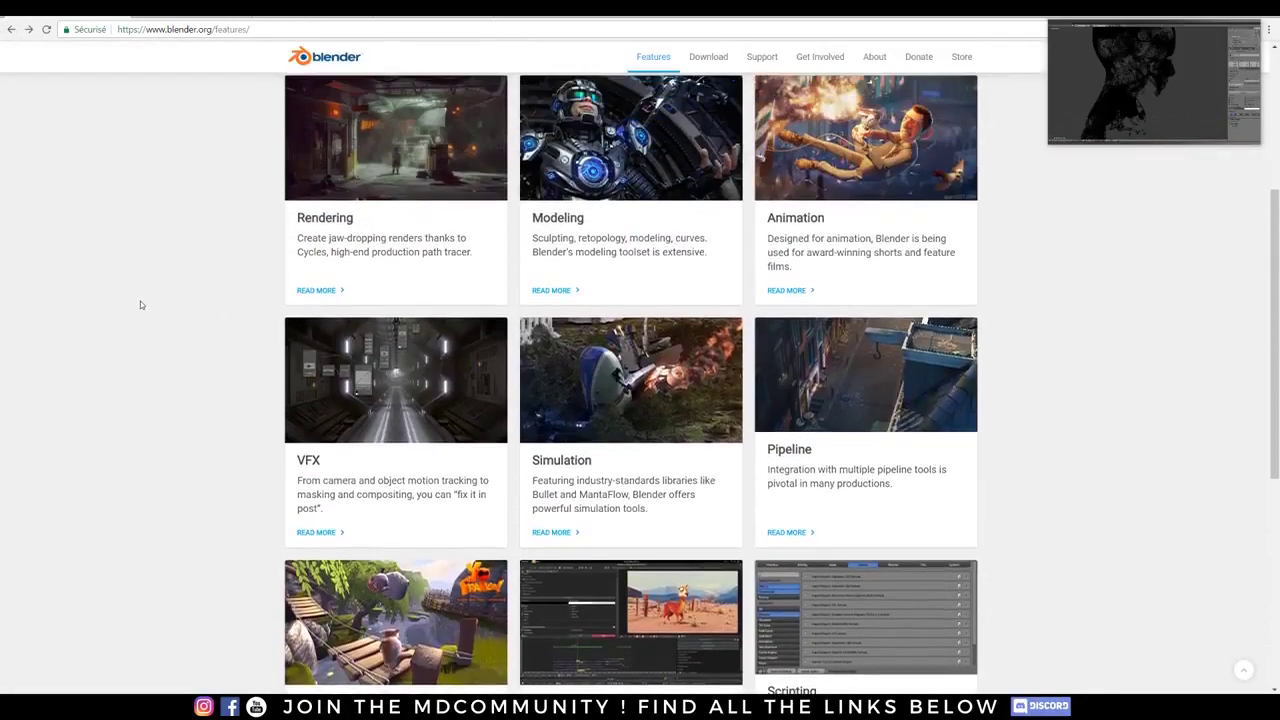
{"action": "scroll", "coordinate": [140, 304], "scroll_direction": "up", "scroll_amount": 2}
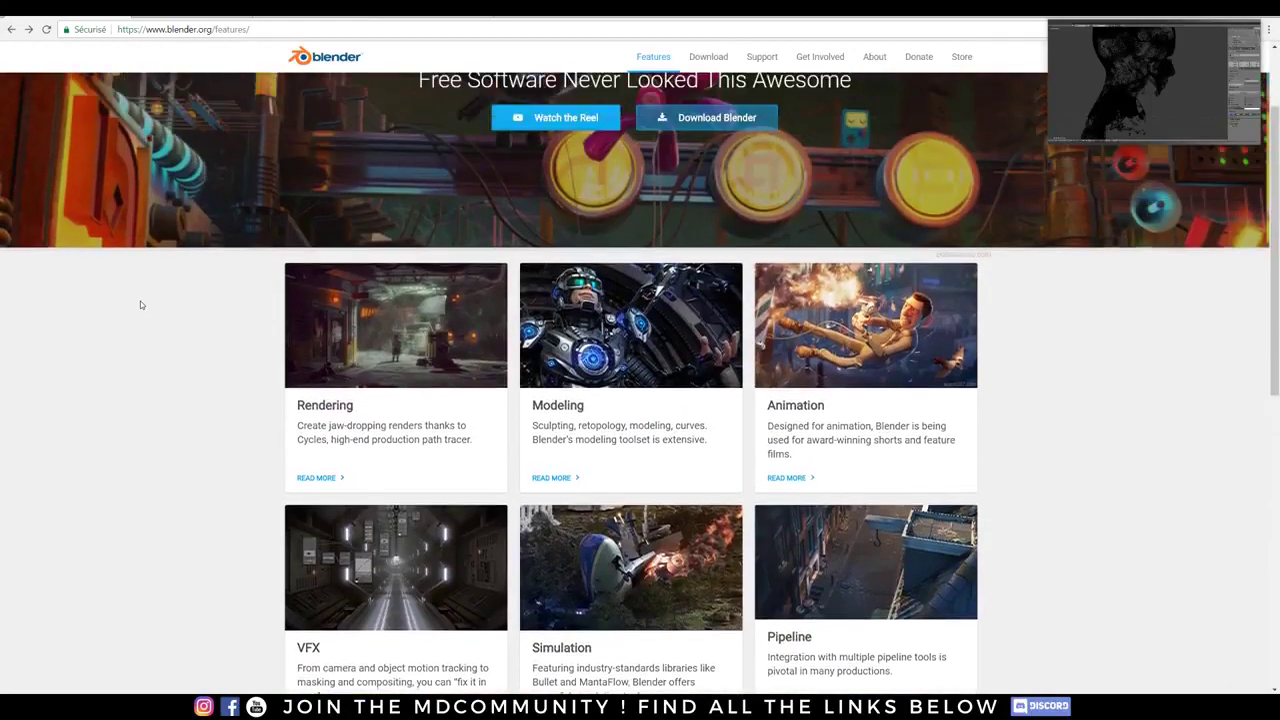
{"action": "scroll", "coordinate": [140, 304], "scroll_direction": "up", "scroll_amount": 1}
{"action": "left_click", "coordinate": [565, 478]}
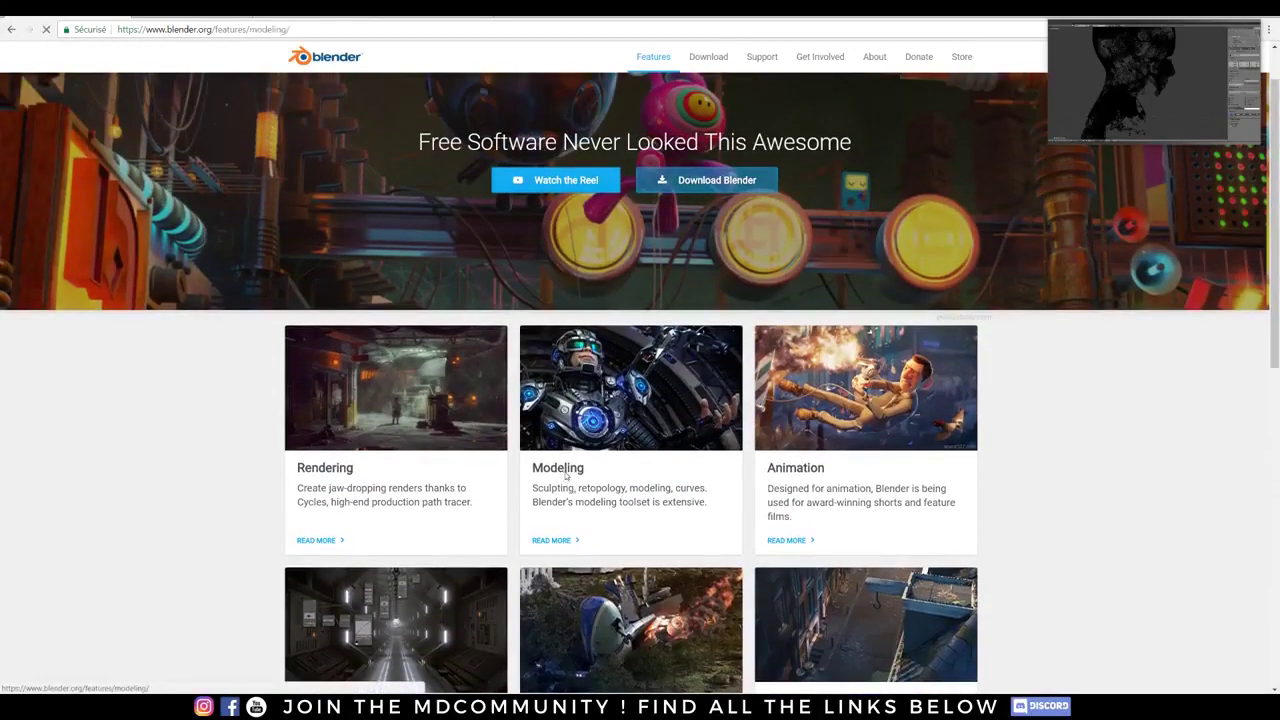
{"action": "scroll", "coordinate": [492, 437], "scroll_direction": "down", "scroll_amount": 4}
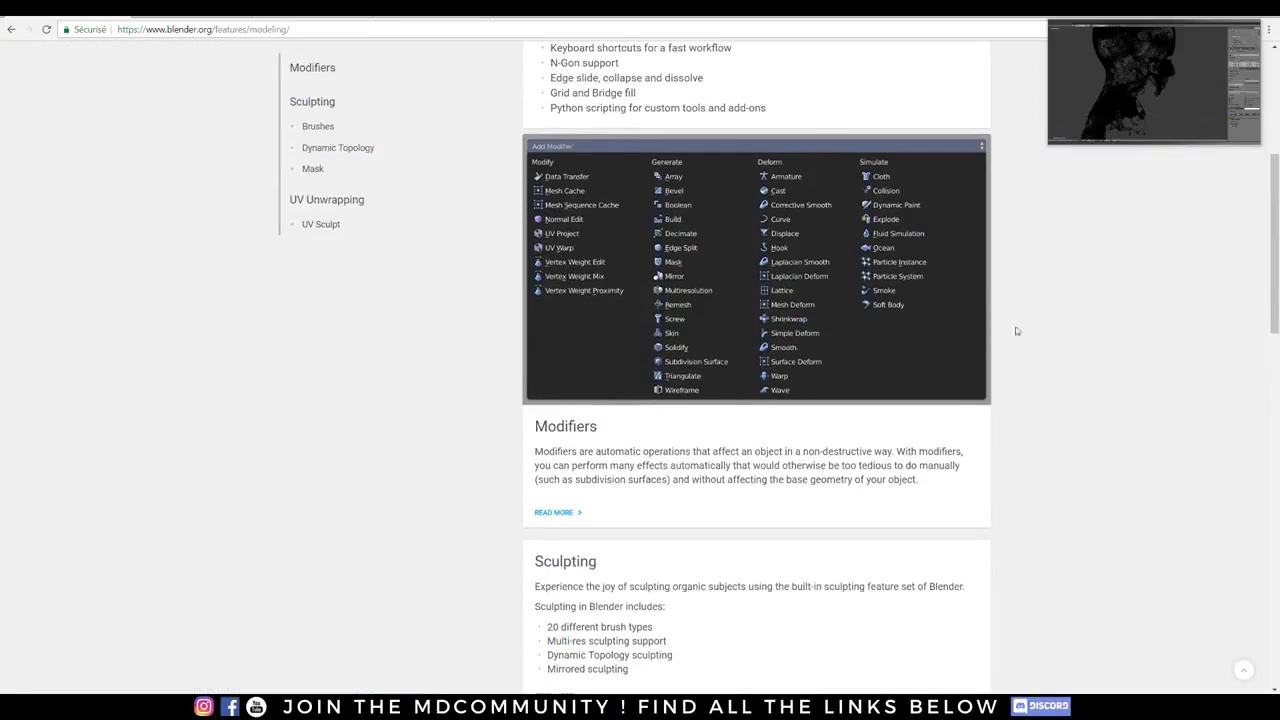
Step: Read the manual's introduction to modifiers, return to the Modeling feature page and look over its sections
{"action": "left_click", "coordinate": [575, 515]}
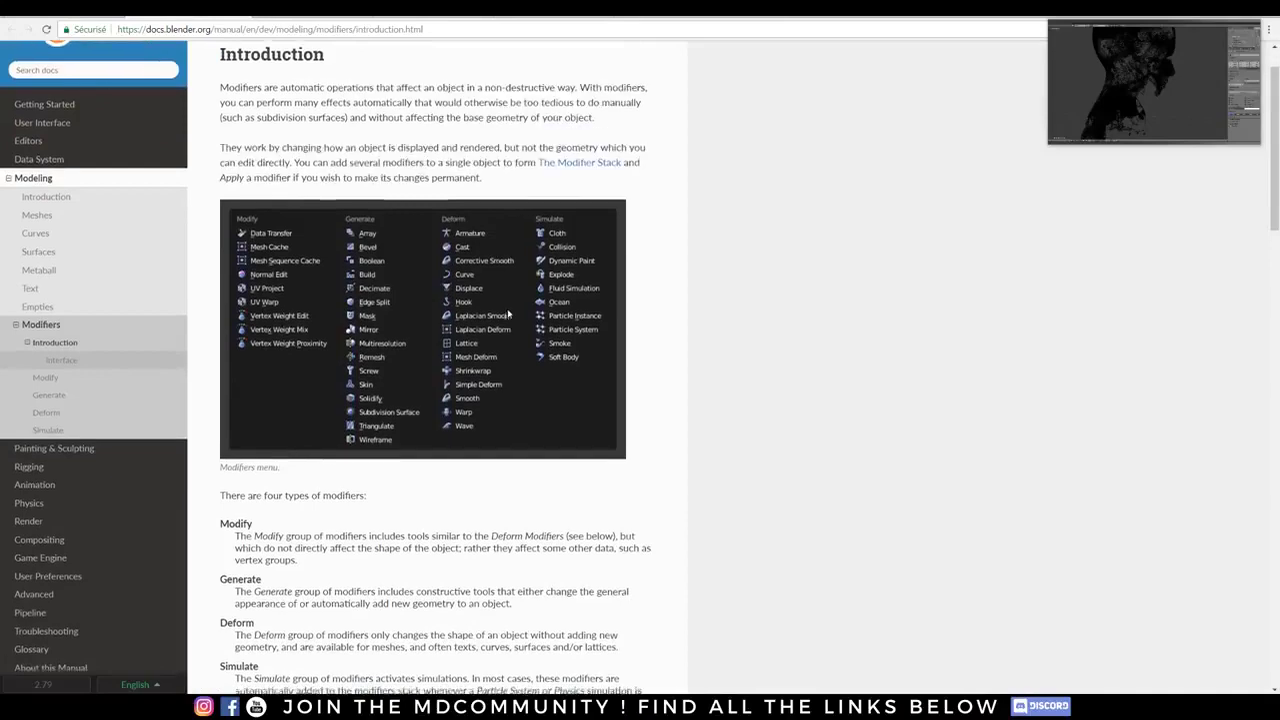
{"action": "scroll", "coordinate": [508, 314], "scroll_direction": "down", "scroll_amount": 3}
{"action": "scroll", "coordinate": [505, 318], "scroll_direction": "up", "scroll_amount": 4}
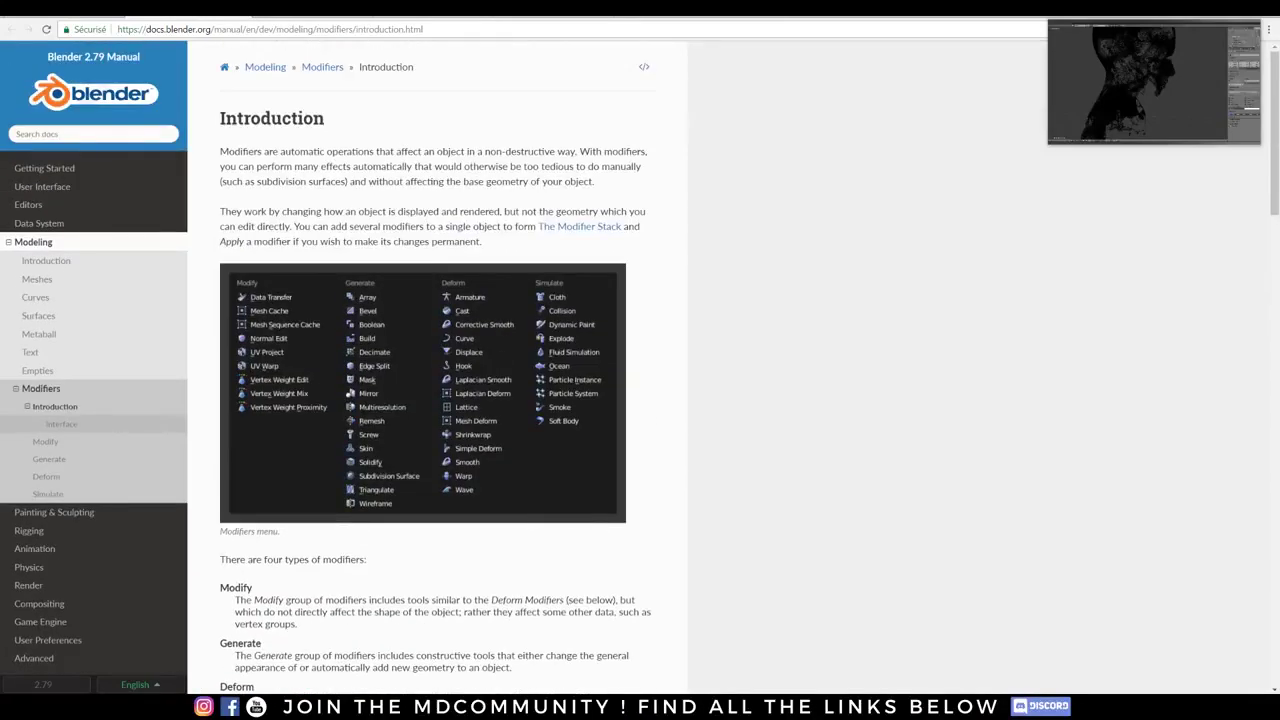
{"action": "left_click", "coordinate": [11, 29]}
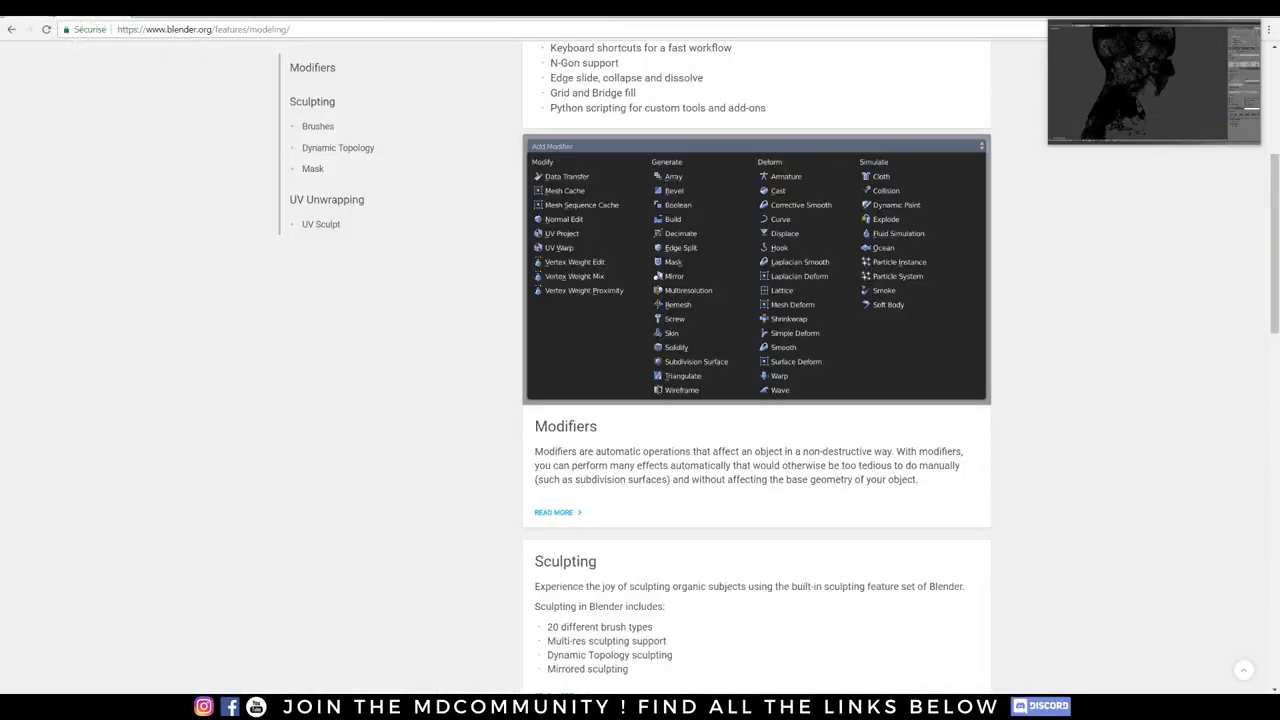
{"action": "scroll", "coordinate": [315, 375], "scroll_direction": "down", "scroll_amount": 4}
{"action": "scroll", "coordinate": [320, 373], "scroll_direction": "up", "scroll_amount": 8}
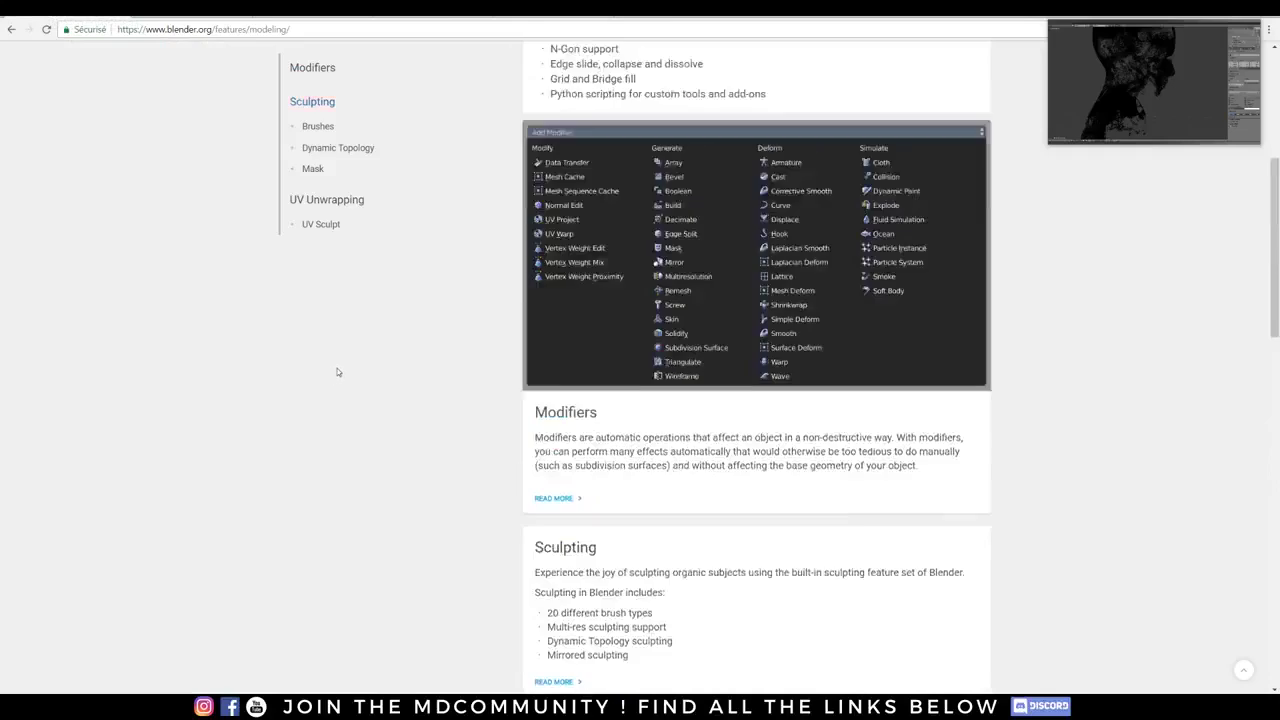
Step: Examine Blender's Download page, from the Windows installer down to the Go Experimental section and back
{"action": "left_click", "coordinate": [713, 62]}
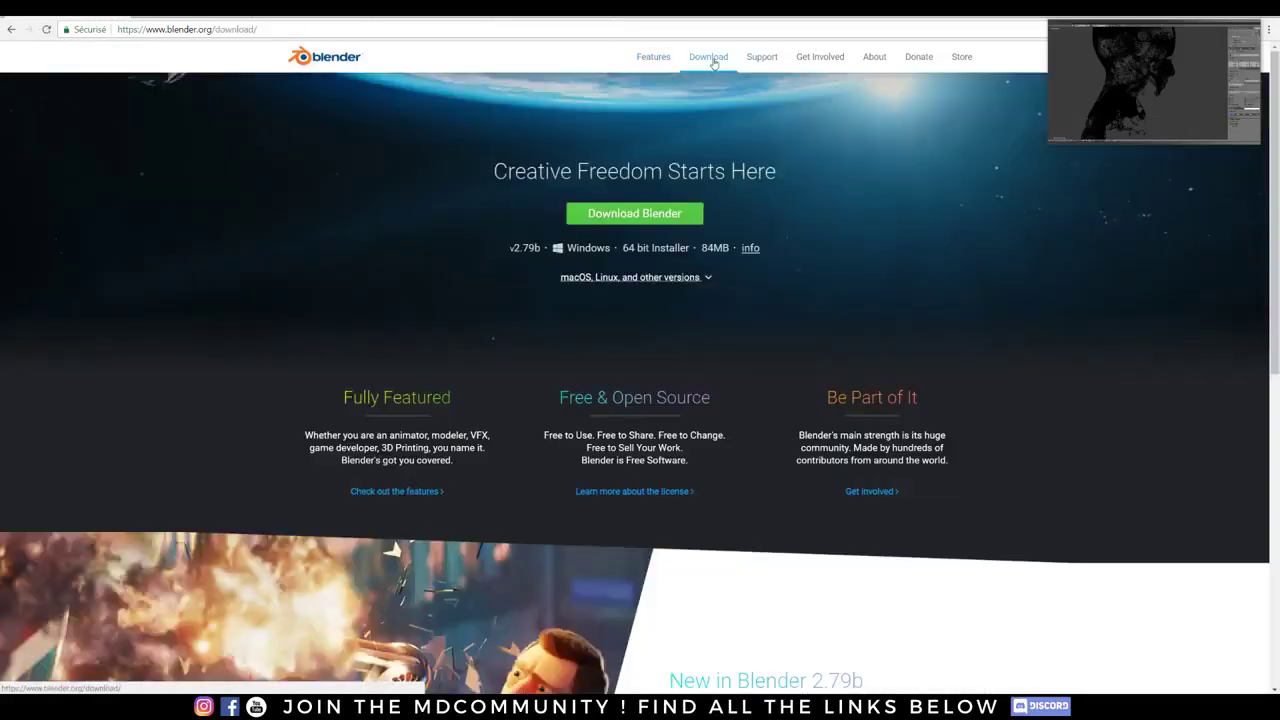
{"action": "scroll", "coordinate": [659, 398], "scroll_direction": "down", "scroll_amount": 1}
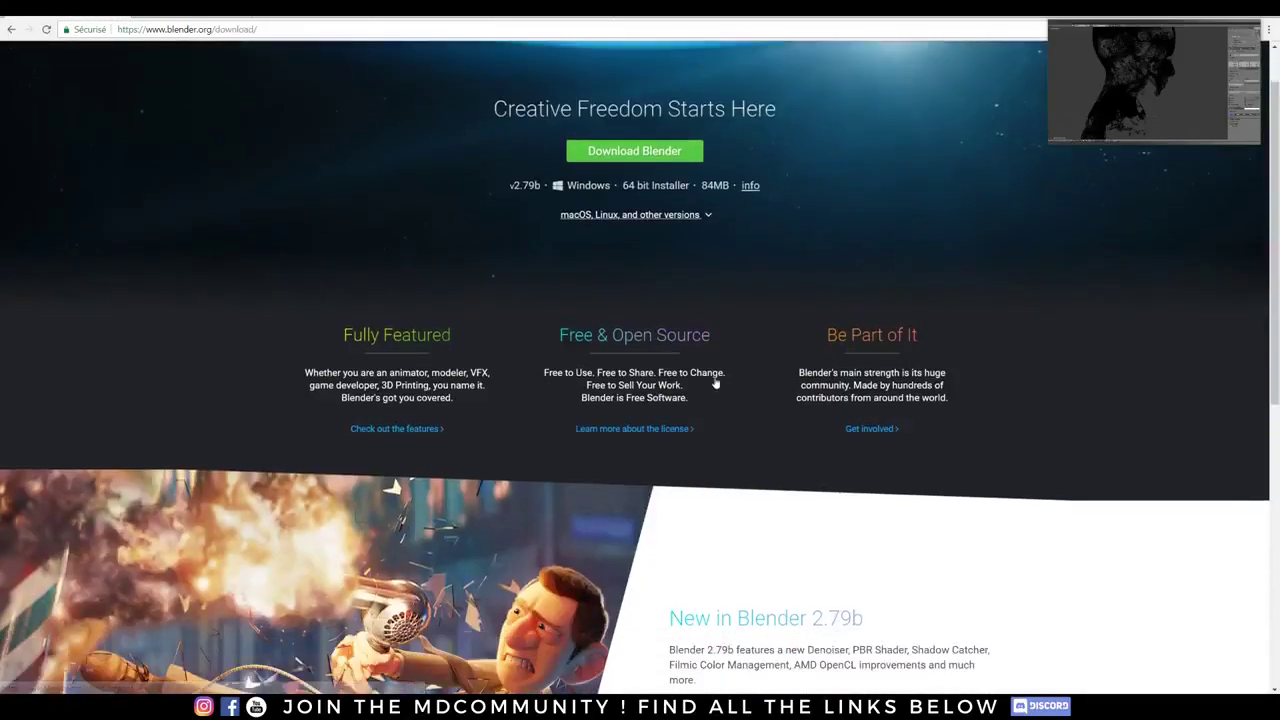
{"action": "scroll", "coordinate": [693, 487], "scroll_direction": "down", "scroll_amount": 6}
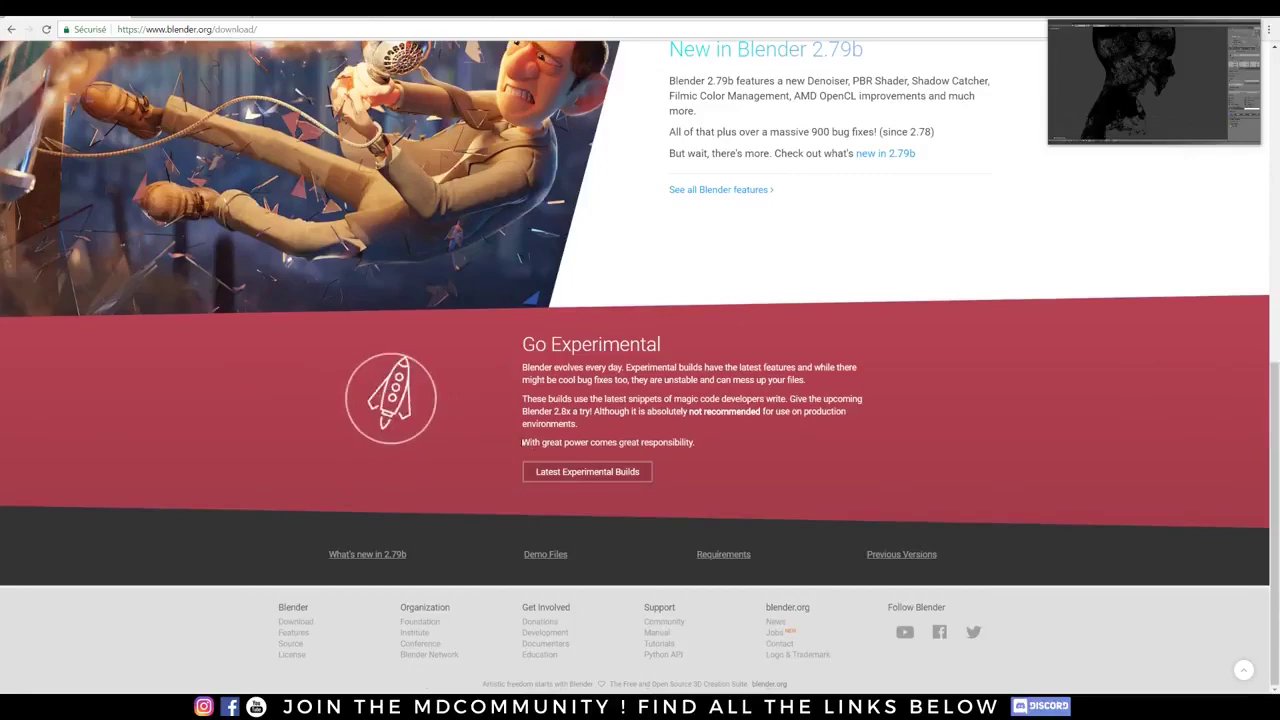
{"action": "scroll", "coordinate": [505, 431], "scroll_direction": "up", "scroll_amount": 1}
{"action": "scroll", "coordinate": [506, 431], "scroll_direction": "up", "scroll_amount": 6}
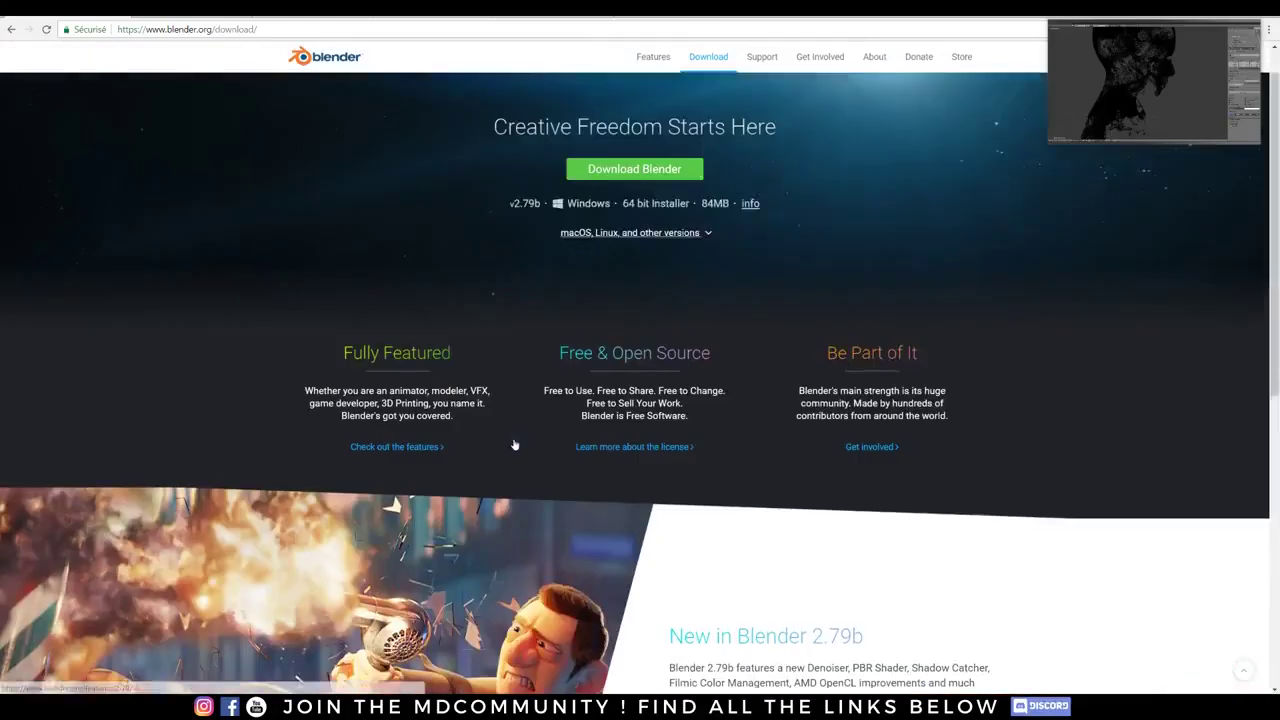
{"action": "scroll", "coordinate": [510, 443], "scroll_direction": "down", "scroll_amount": 6}
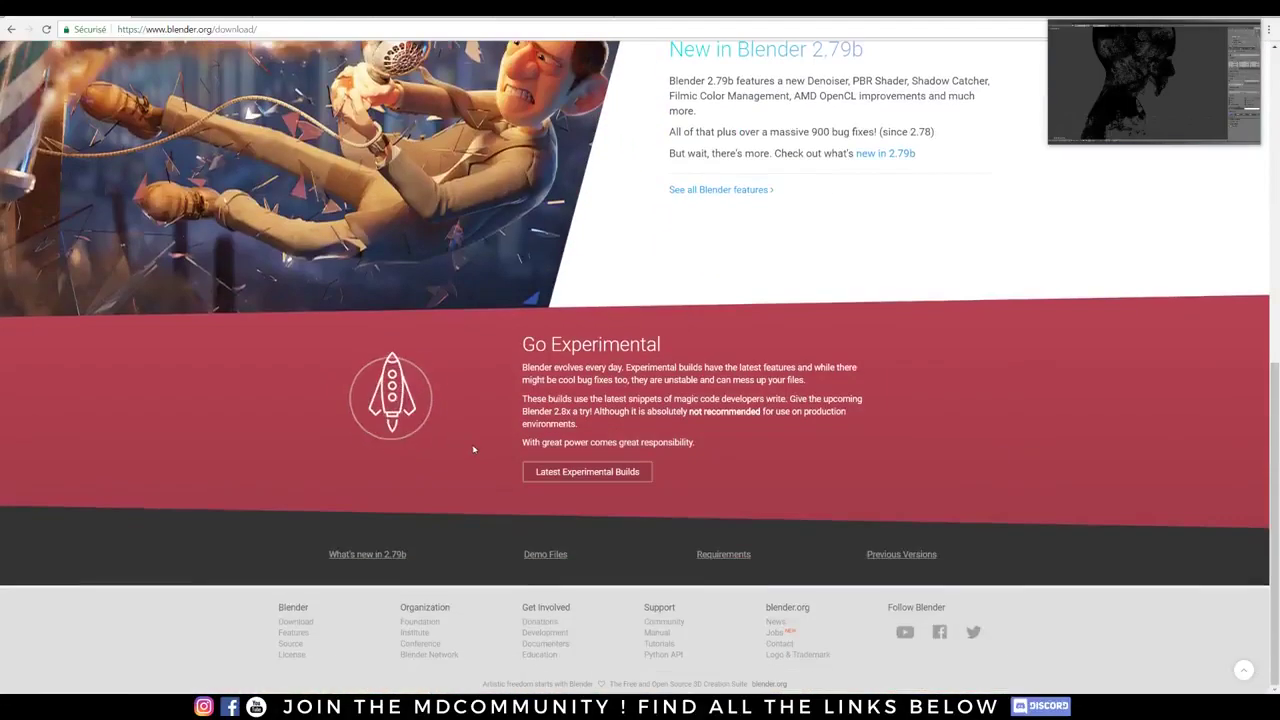
{"action": "scroll", "coordinate": [328, 526], "scroll_direction": "up", "scroll_amount": 6}
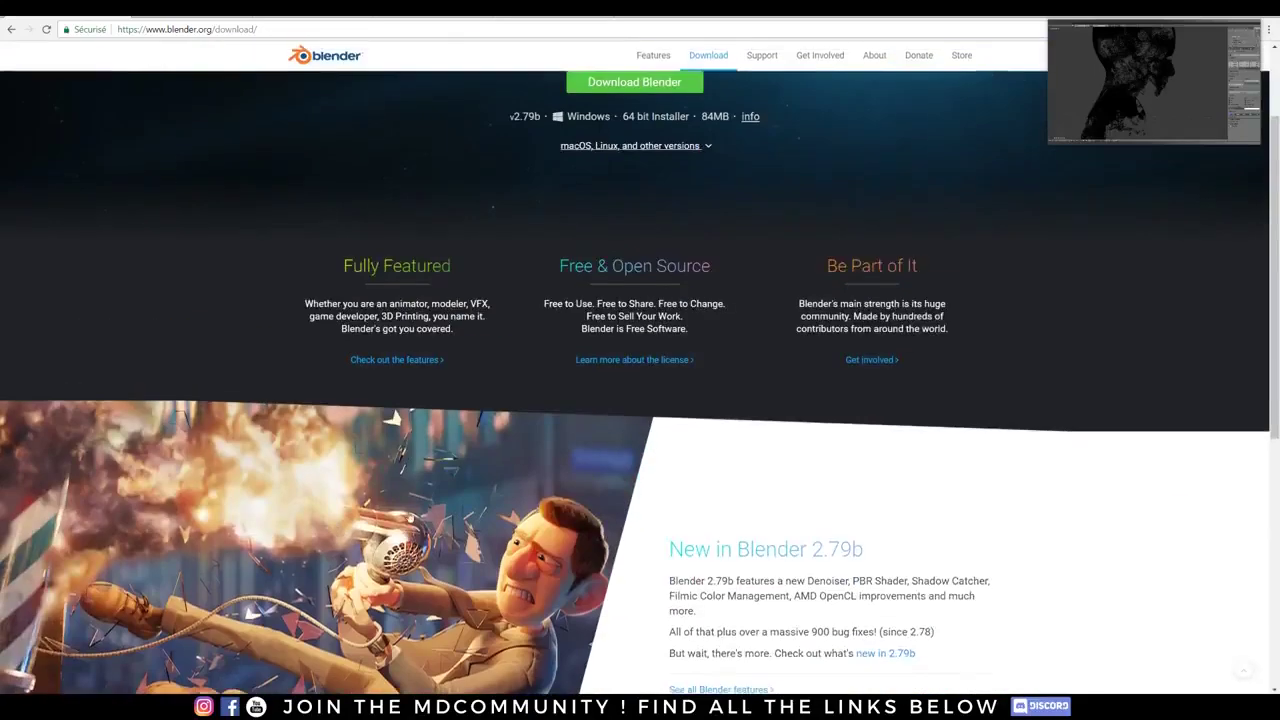
Step: View Blender's Support page, then return to the Features page and look through its feature cards
{"action": "left_click", "coordinate": [764, 60]}
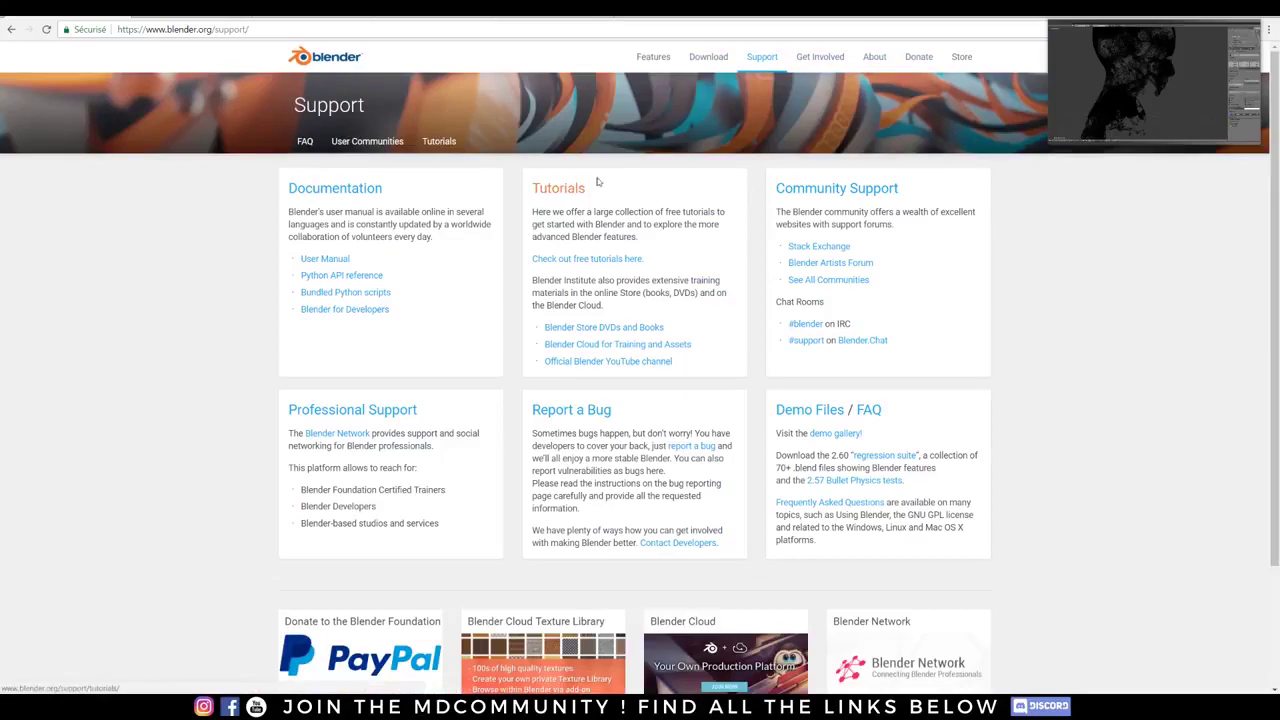
{"action": "left_click", "coordinate": [652, 57]}
{"action": "scroll", "coordinate": [194, 390], "scroll_direction": "down", "scroll_amount": 2}
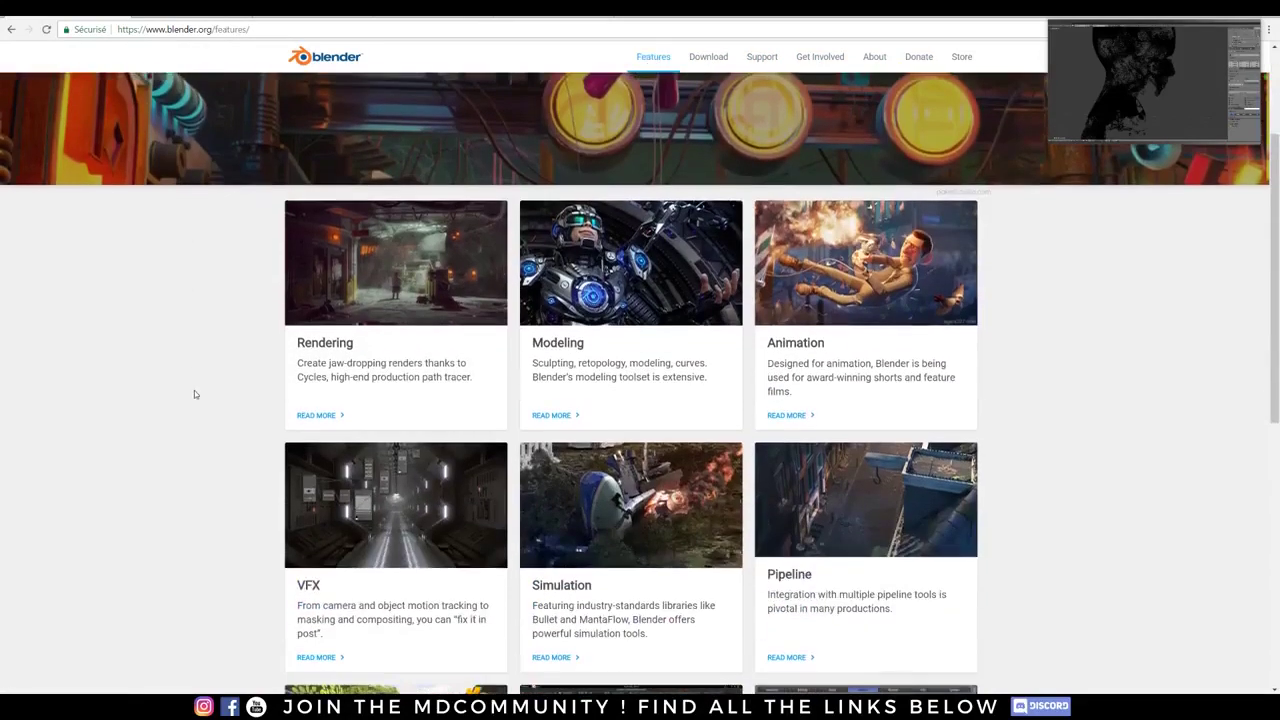
{"action": "scroll", "coordinate": [1006, 414], "scroll_direction": "down", "scroll_amount": 3}
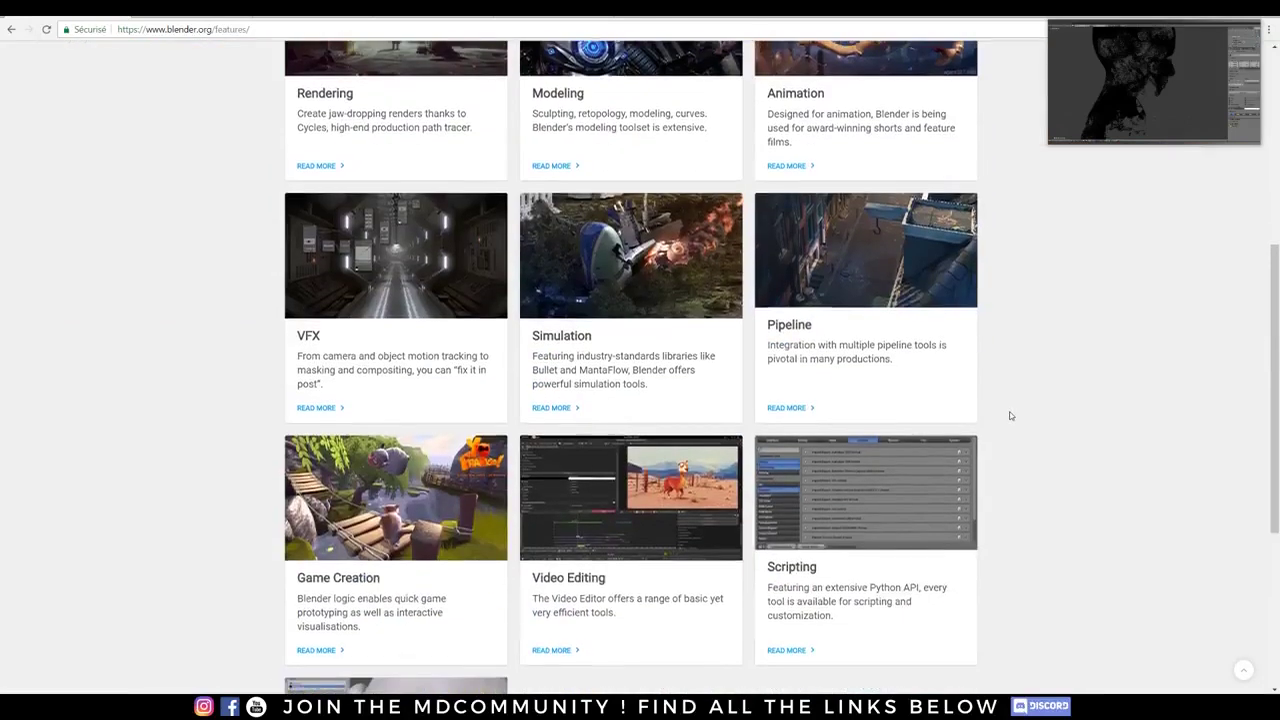
{"action": "scroll", "coordinate": [995, 407], "scroll_direction": "down", "scroll_amount": 1}
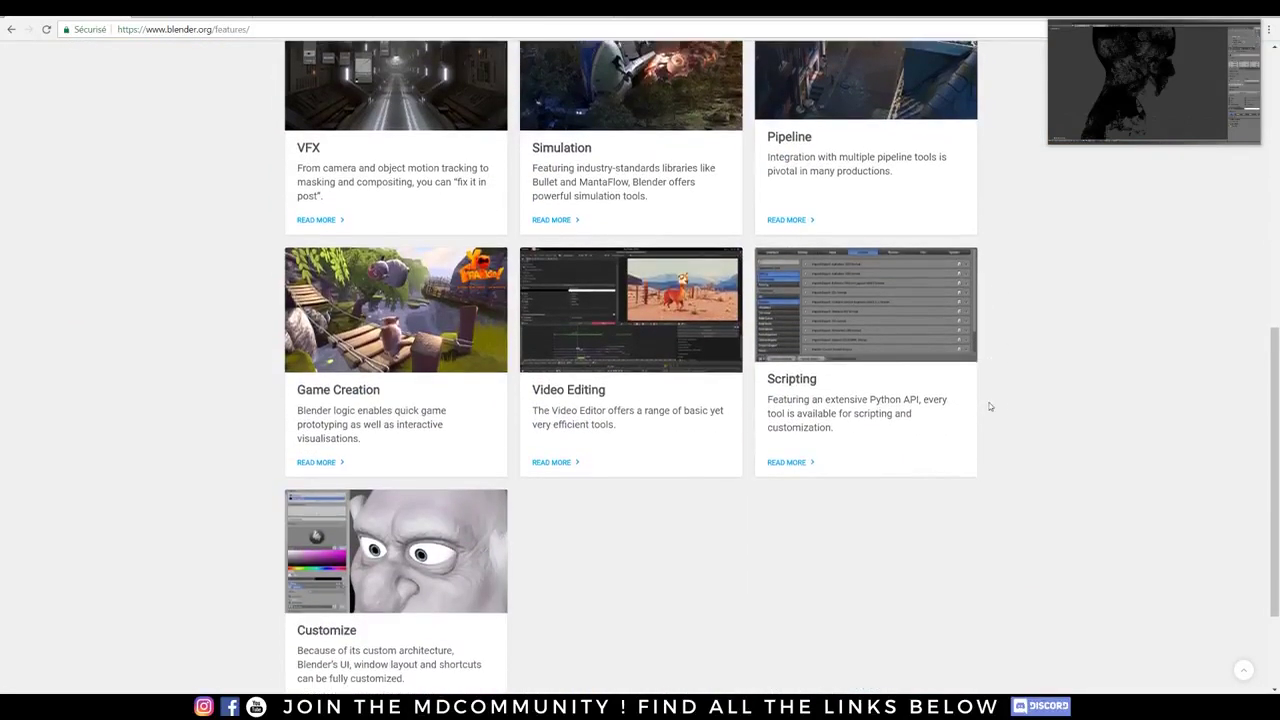
Step: Look back over the Blender feature cards, then switch to the full-size Skype screen share of the particle head scene
{"action": "scroll", "coordinate": [945, 406], "scroll_direction": "down", "scroll_amount": 1}
{"action": "scroll", "coordinate": [206, 516], "scroll_direction": "up", "scroll_amount": 2}
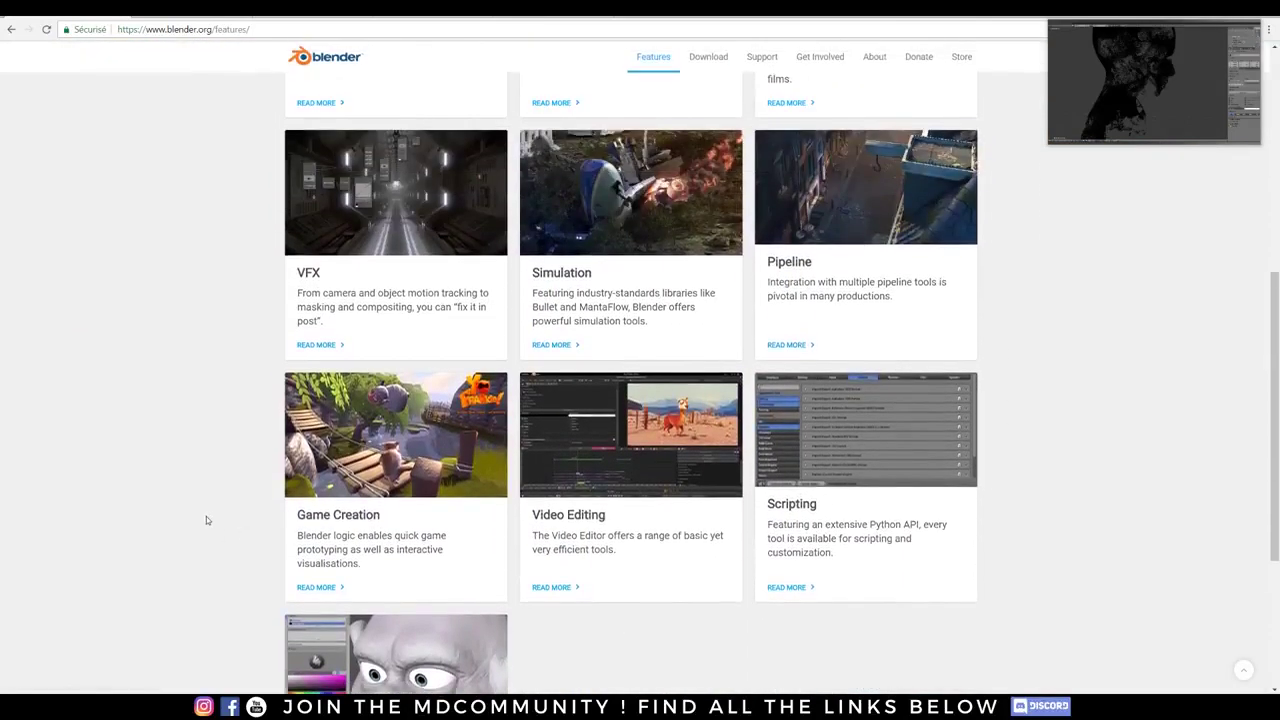
{"action": "scroll", "coordinate": [263, 377], "scroll_direction": "up", "scroll_amount": 3}
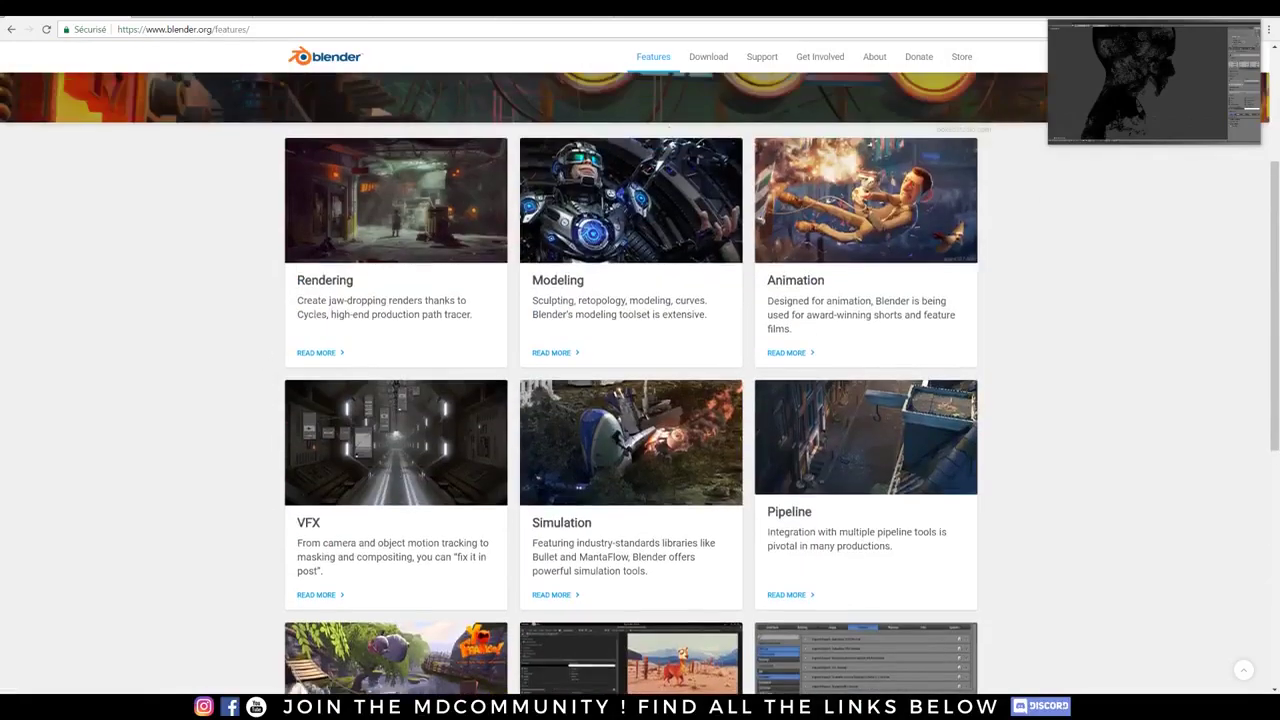
{"action": "double_click", "coordinate": [1109, 69]}
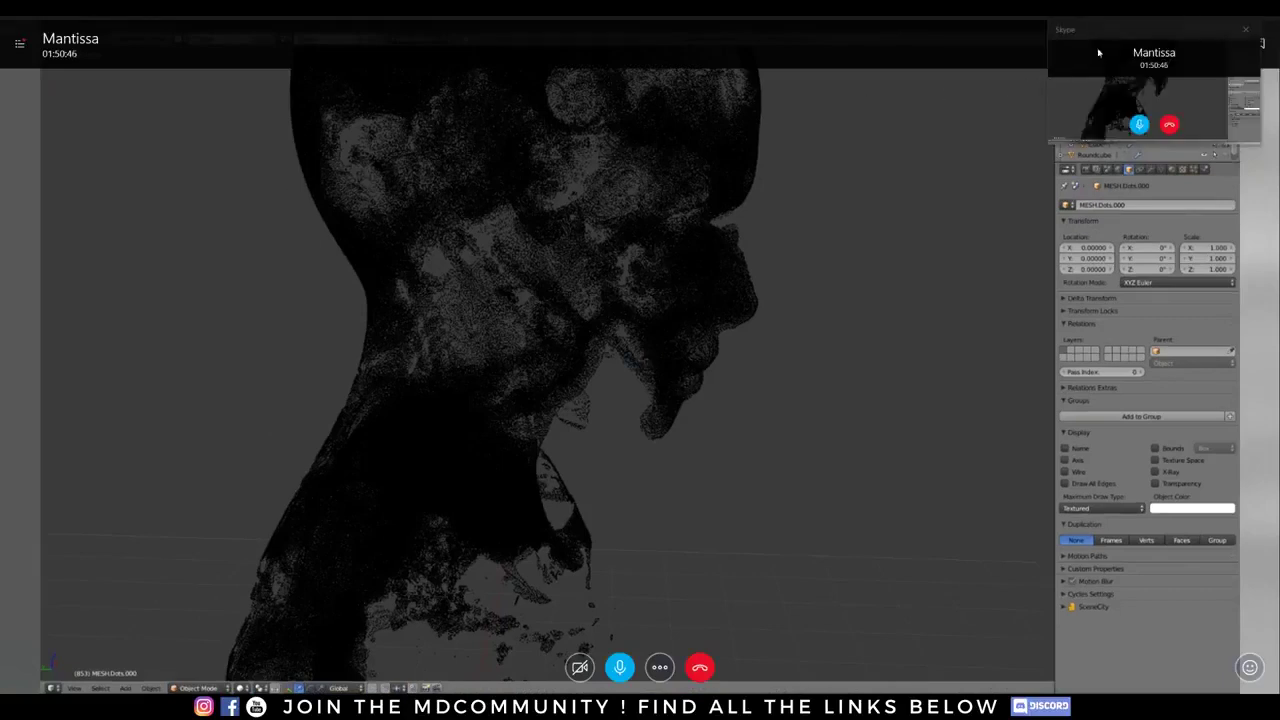
{"action": "left_click_drag", "start_coordinate": [1108, 33], "coordinate": [808, 80]}
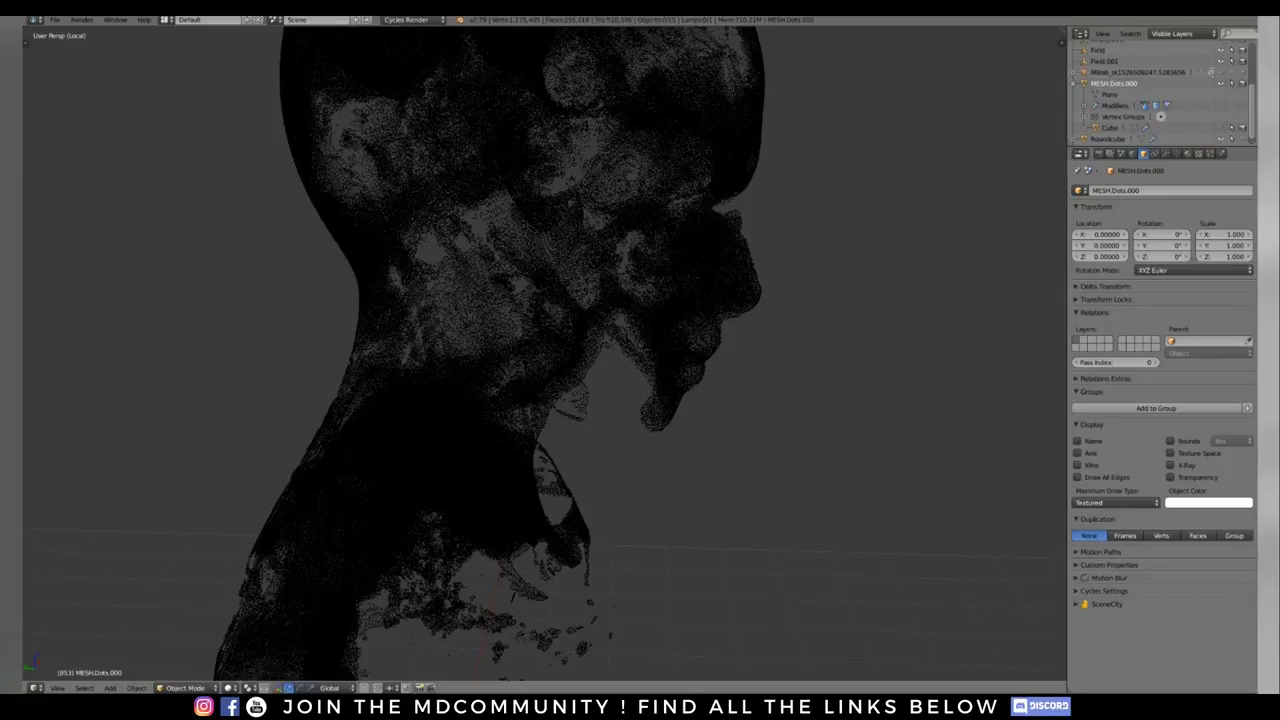
Step: Examine the particle-covered head from the front and side, with all of its points selected
{"action": "middle_click_drag", "start_coordinate": [600, 380], "coordinate": [400, 350]}
{"action": "mouse_move", "coordinate": [640, 340]}
{"action": "middle_mouse_down"}
{"action": "mouse_move", "coordinate": [560, 370]}
{"action": "mouse_move", "coordinate": [555, 392]}
{"action": "middle_mouse_up"}
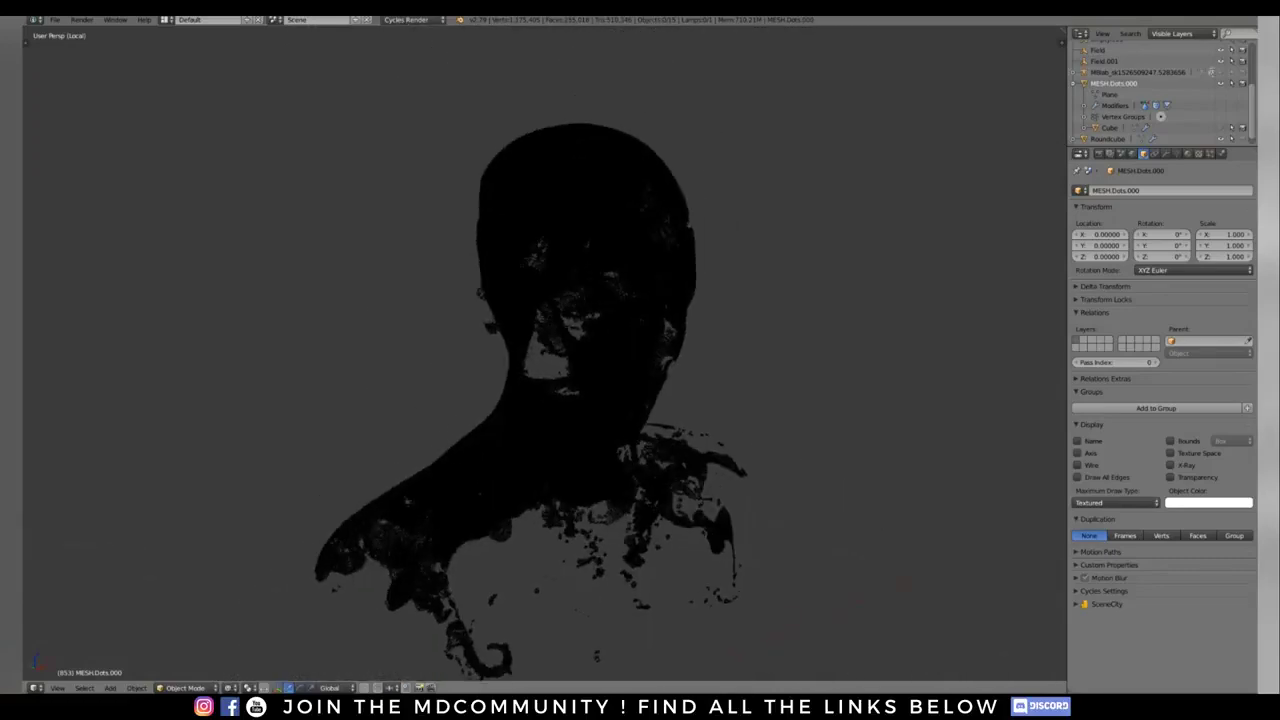
{"action": "scroll", "coordinate": [640, 360], "scroll_direction": "up", "scroll_amount": 3}
{"action": "key", "text": "z"}
{"action": "key", "text": "a"}
{"action": "scroll", "coordinate": [545, 353], "scroll_direction": "up", "scroll_amount": 2}
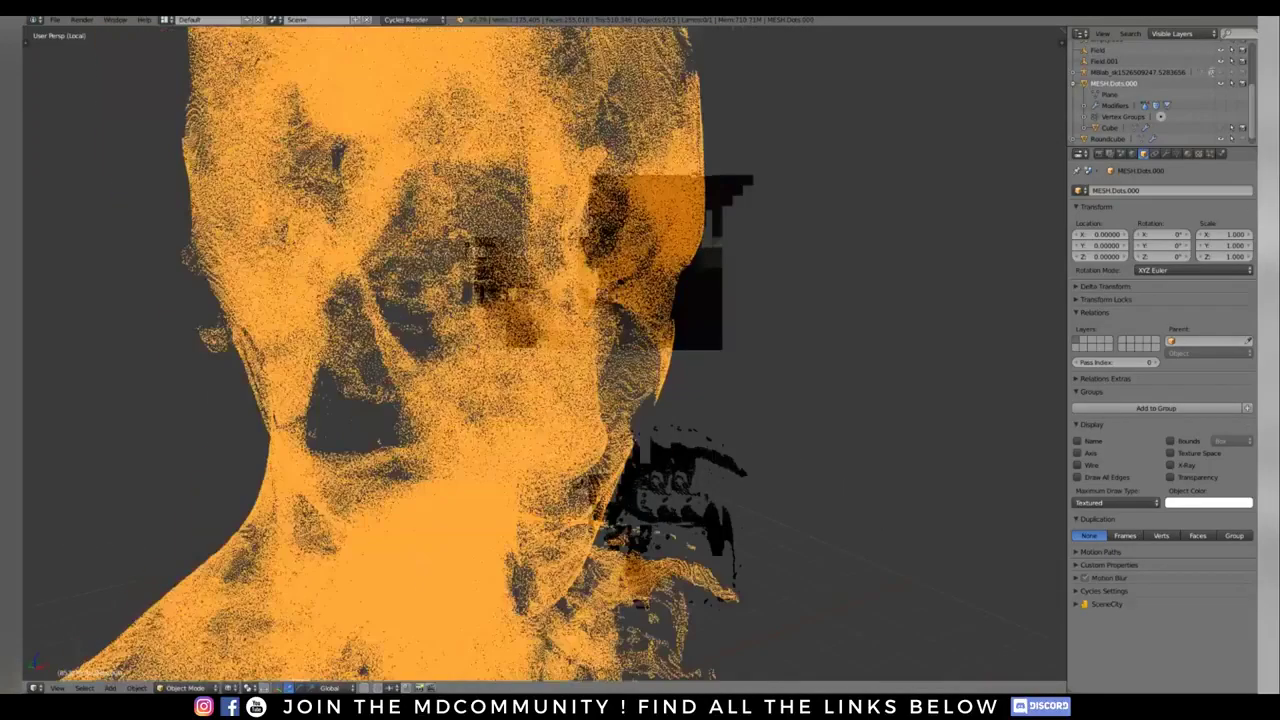
{"action": "middle_click_drag", "start_coordinate": [600, 350], "coordinate": [560, 390]}
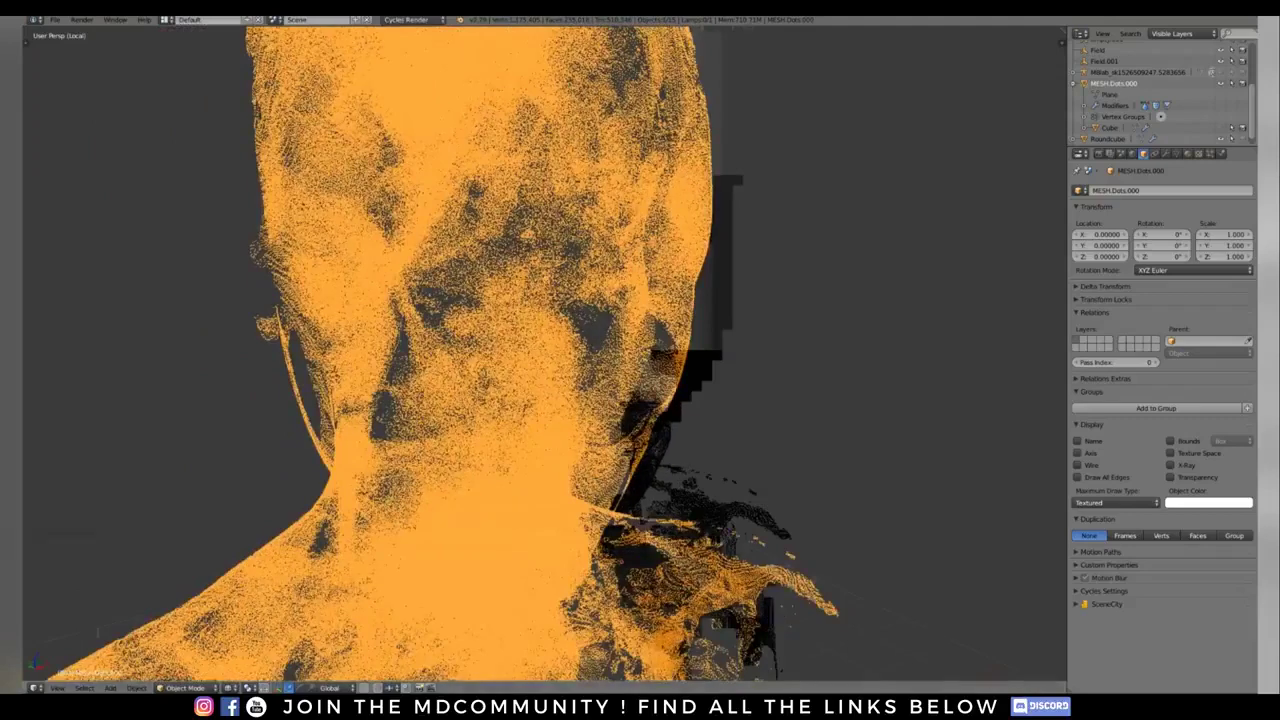
Step: View the finished black-and-white portrait render in the image viewer, then switch back to the Blender scene
{"action": "mouse_move", "coordinate": [394, 690]}
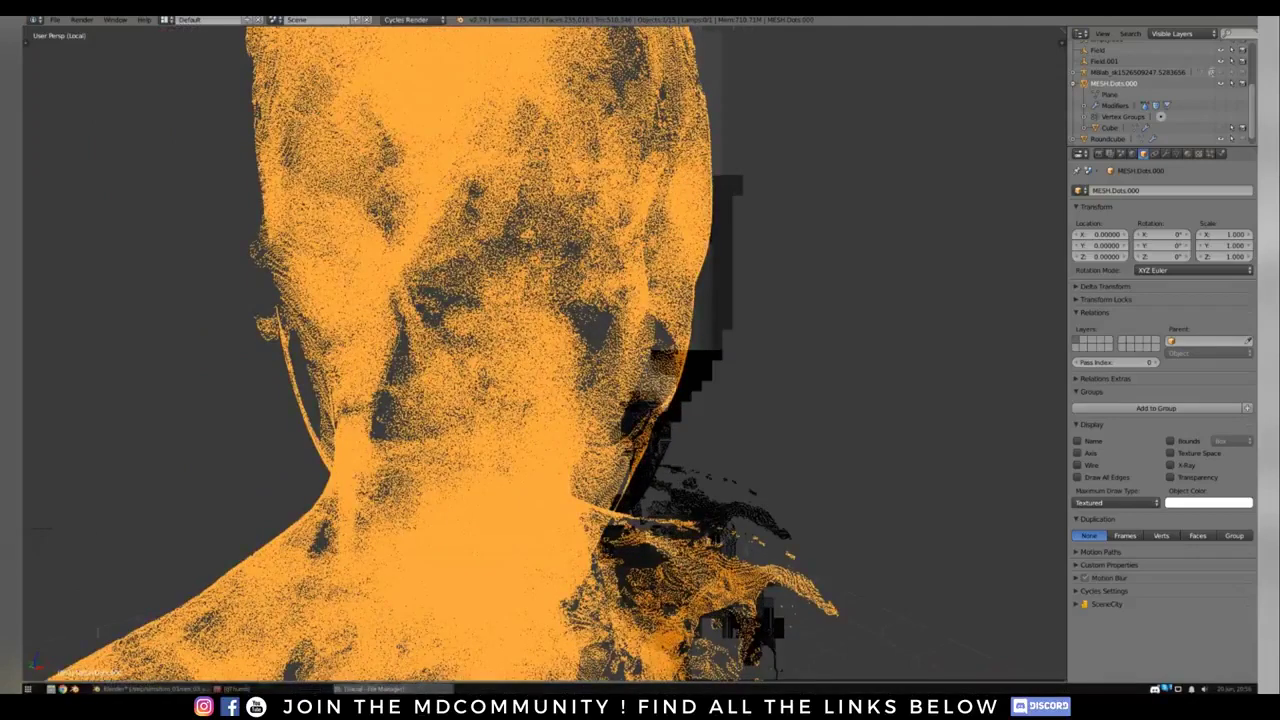
{"action": "left_click", "coordinate": [272, 689]}
{"action": "scroll", "coordinate": [606, 350], "scroll_direction": "up", "scroll_amount": 1}
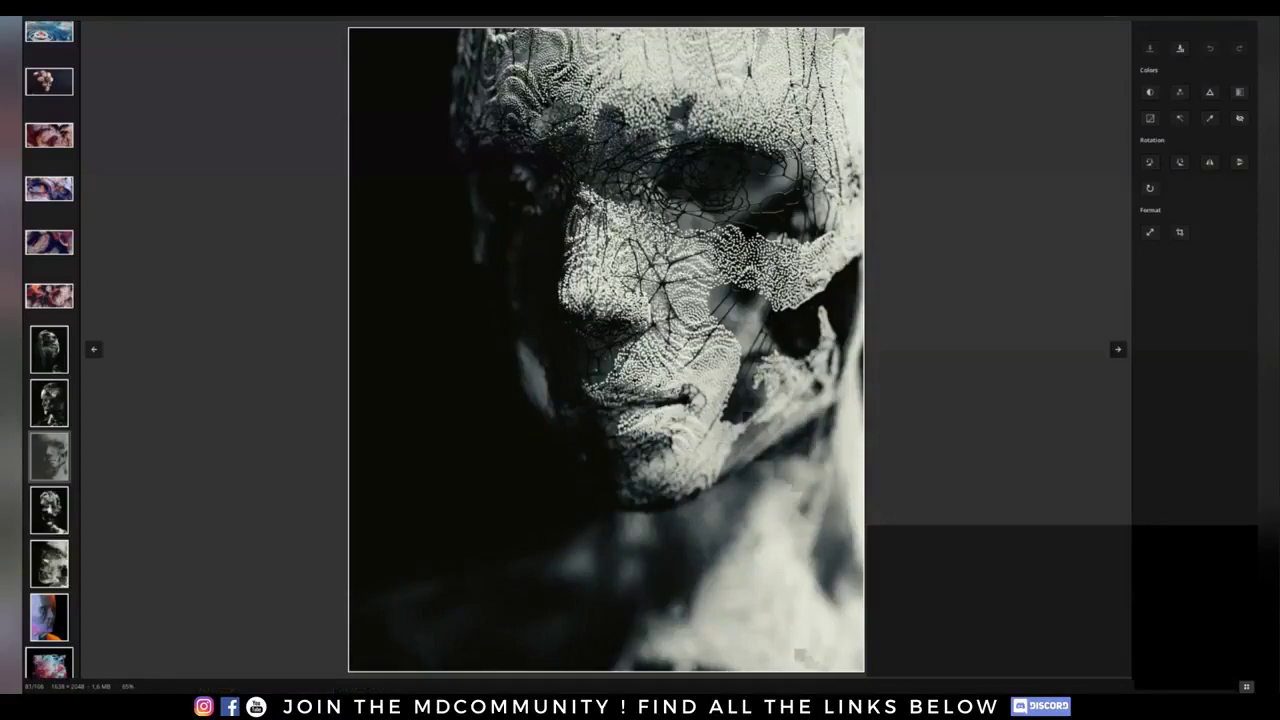
{"action": "key", "text": "alt+Tab"}
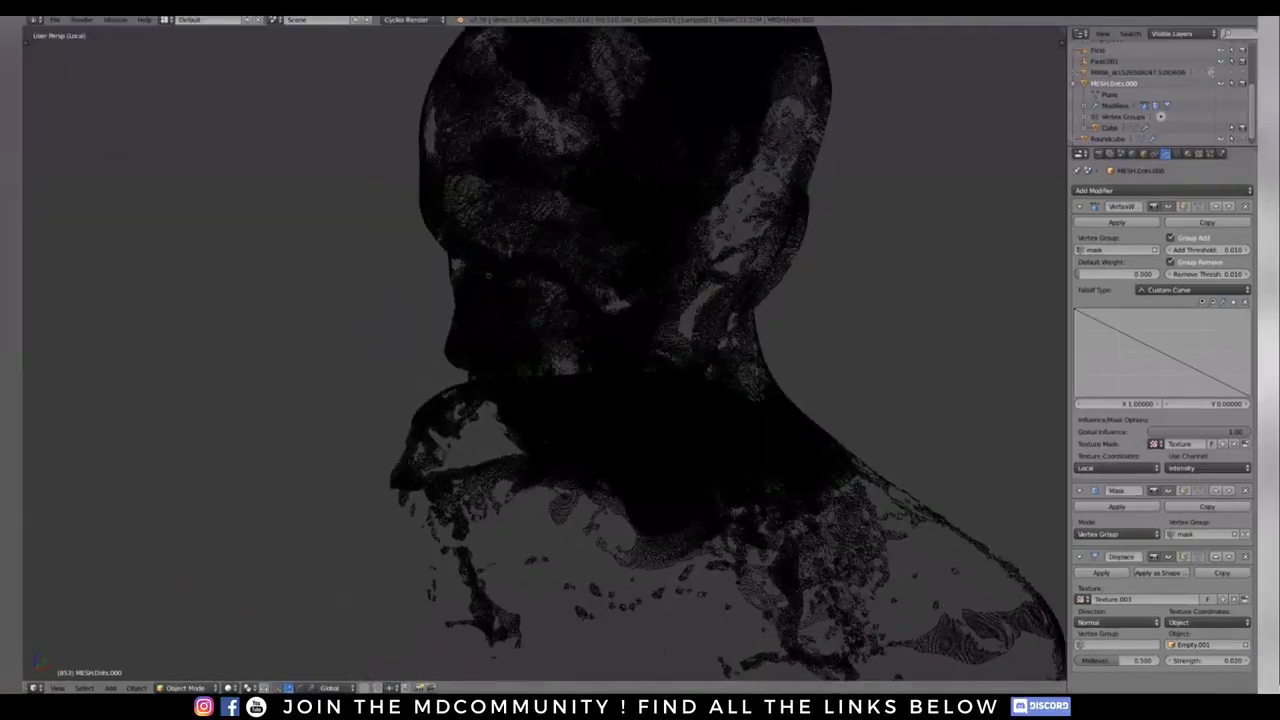
Step: Collapse the Vertex Weight and Mask modifiers of MESH.Dots.000 and set the Displace strength to 0.5
{"action": "left_click", "coordinate": [1080, 206]}
{"action": "left_click", "coordinate": [1080, 225]}
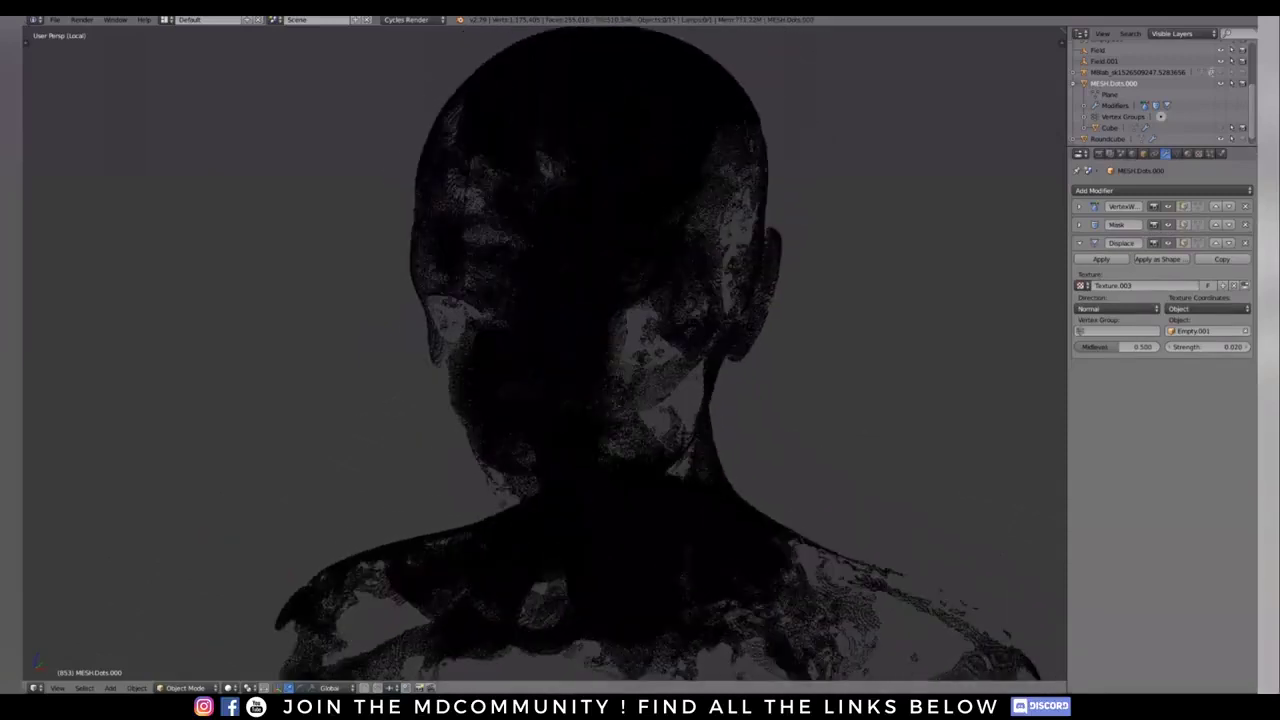
{"action": "left_click", "coordinate": [1208, 347]}
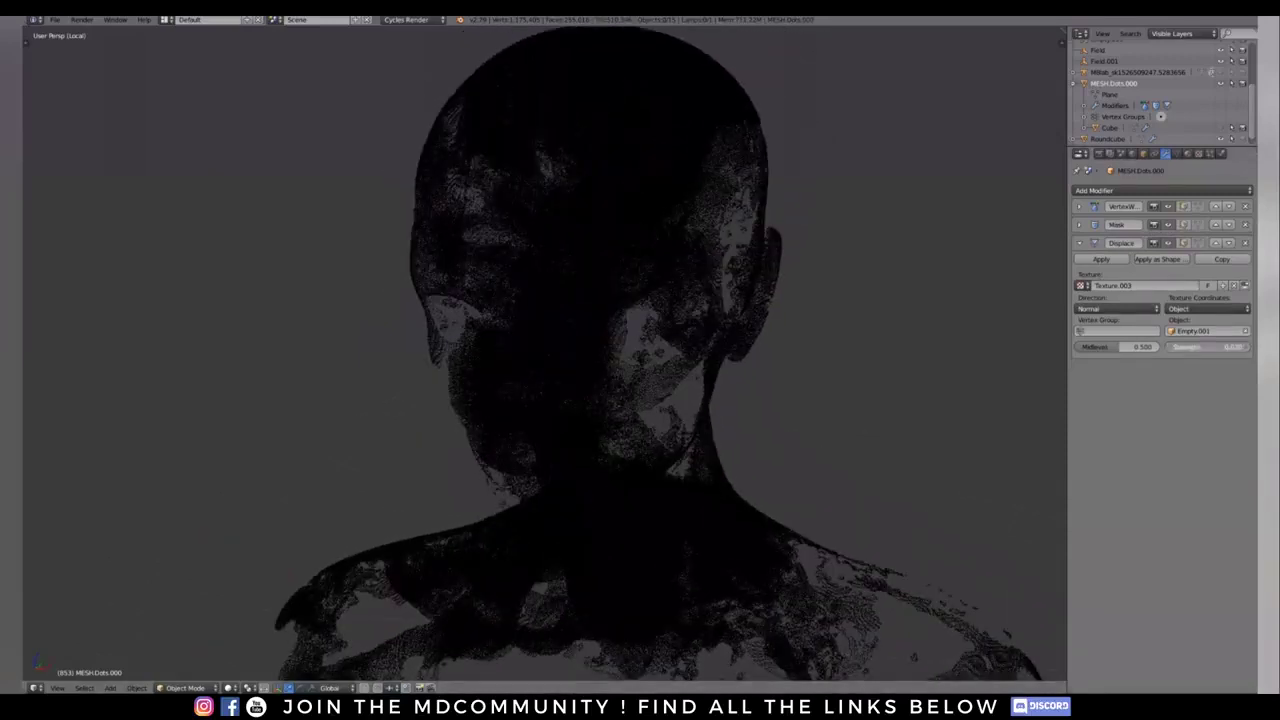
{"action": "mouse_move", "coordinate": [1208, 347]}
{"action": "left_mouse_down"}
{"action": "mouse_move", "coordinate": [1250, 347]}
{"action": "mouse_move", "coordinate": [1212, 347]}
{"action": "left_mouse_up"}
{"action": "left_click", "coordinate": [1208, 347]}
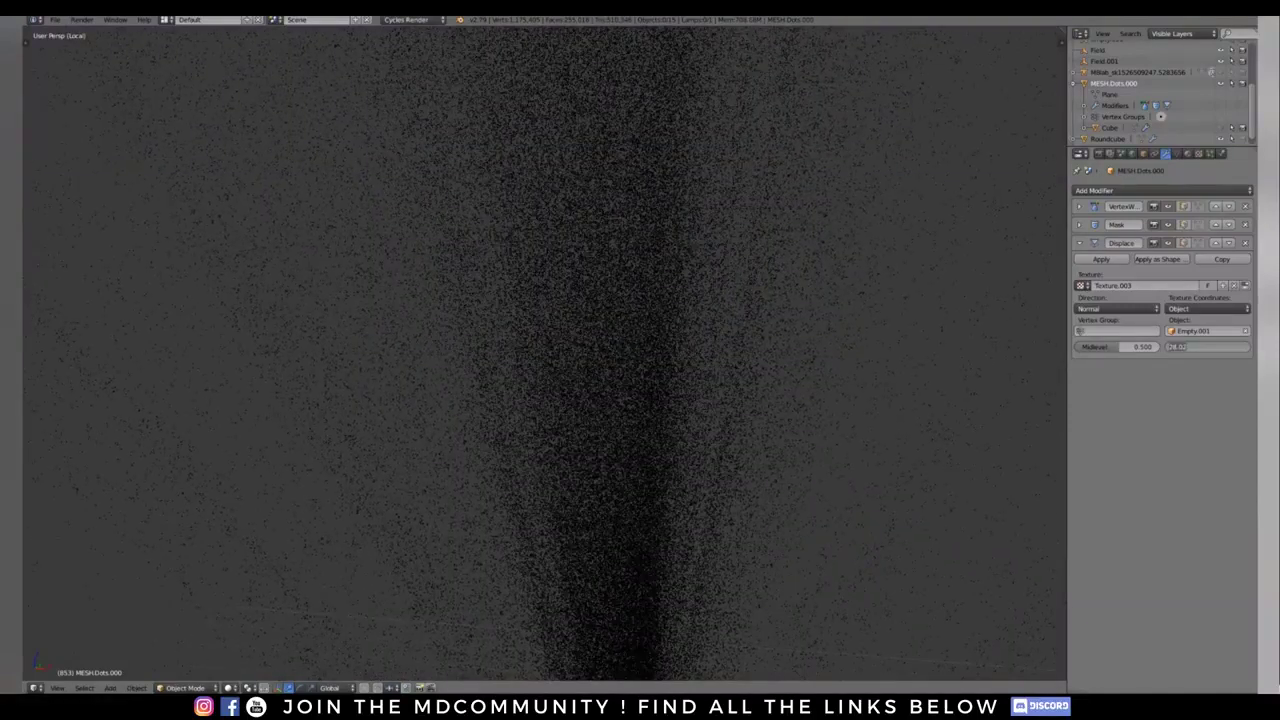
{"action": "key", "text": "BackSpace"}
{"action": "type", "text": "0.5"}
{"action": "key", "text": "Return"}
Step: Set the Displace modifier's direction to RGB to XYZ and inspect the scattered points around the head
{"action": "left_click", "coordinate": [1117, 309]}
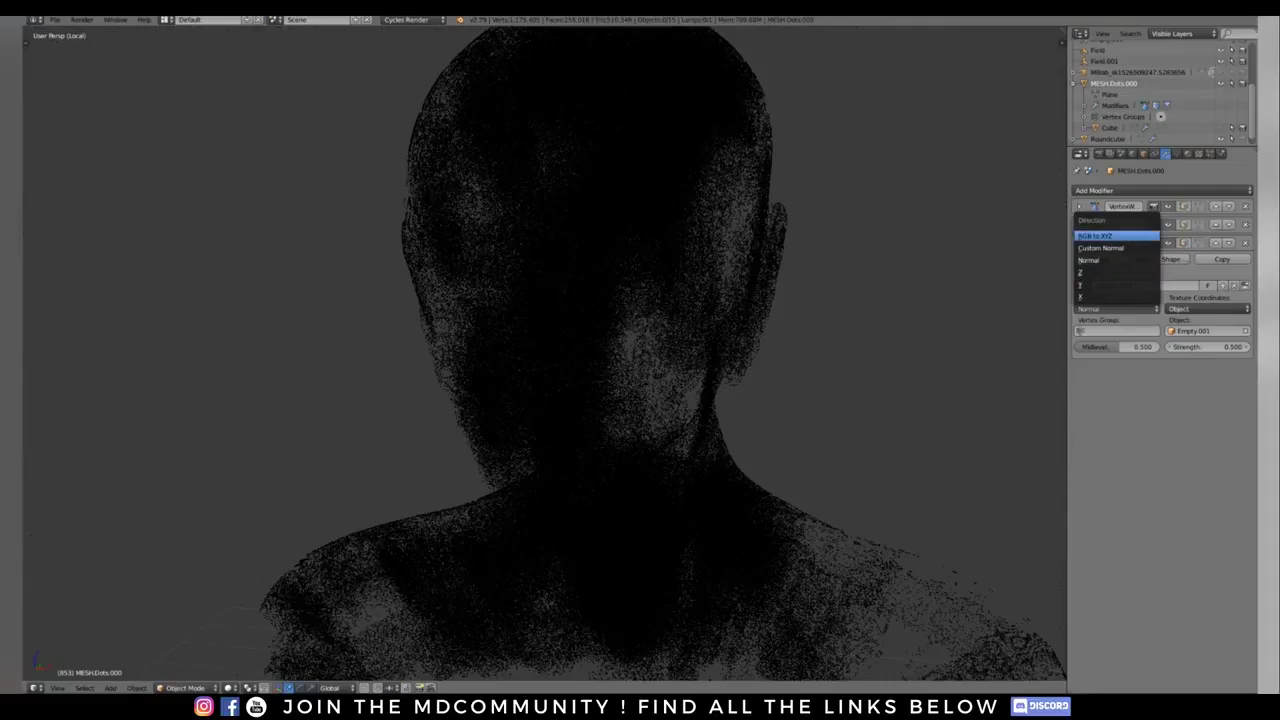
{"action": "left_click", "coordinate": [1100, 235]}
{"action": "middle_click_drag", "start_coordinate": [545, 355], "coordinate": [740, 340]}
{"action": "scroll", "coordinate": [780, 360], "scroll_direction": "up", "scroll_amount": 2}
{"action": "scroll", "coordinate": [545, 355], "scroll_direction": "up", "scroll_amount": 2}
{"action": "middle_click_drag", "start_coordinate": [640, 355], "coordinate": [490, 365]}
{"action": "scroll", "coordinate": [545, 355], "scroll_direction": "down", "scroll_amount": 2}
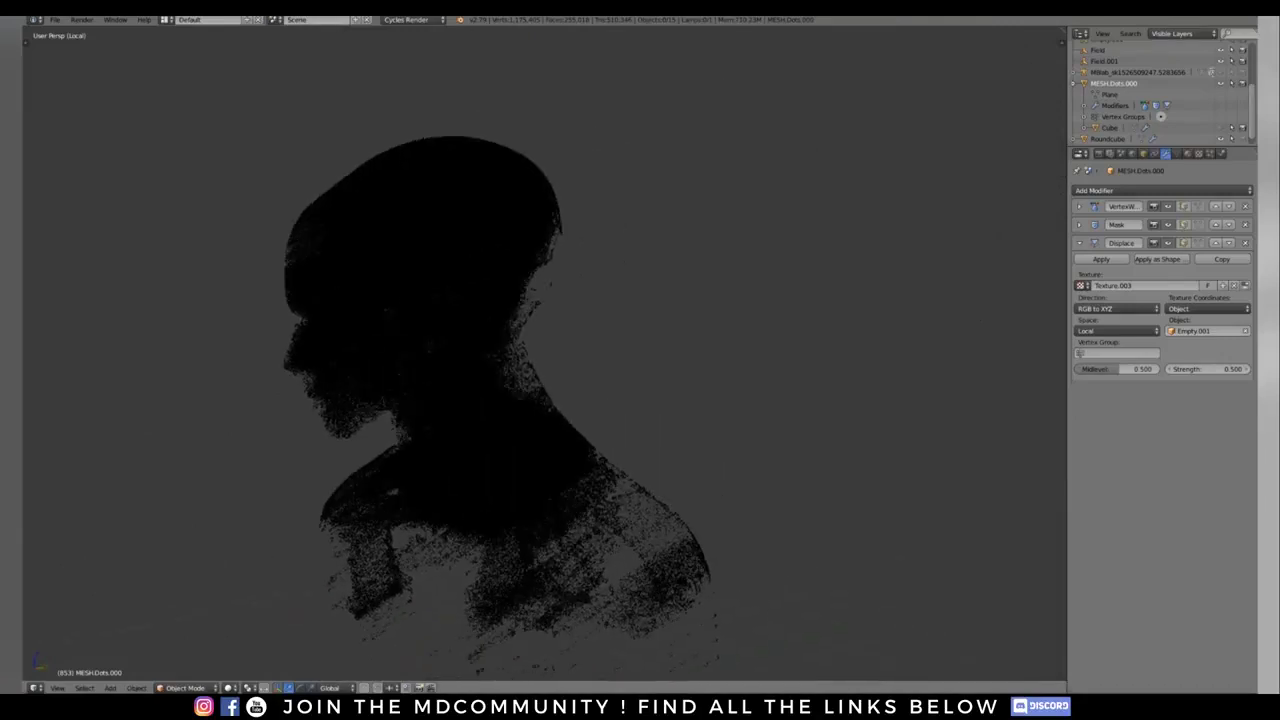
Step: Open the Blender file stored in the sim_04 folder
{"action": "left_click", "coordinate": [54, 19]}
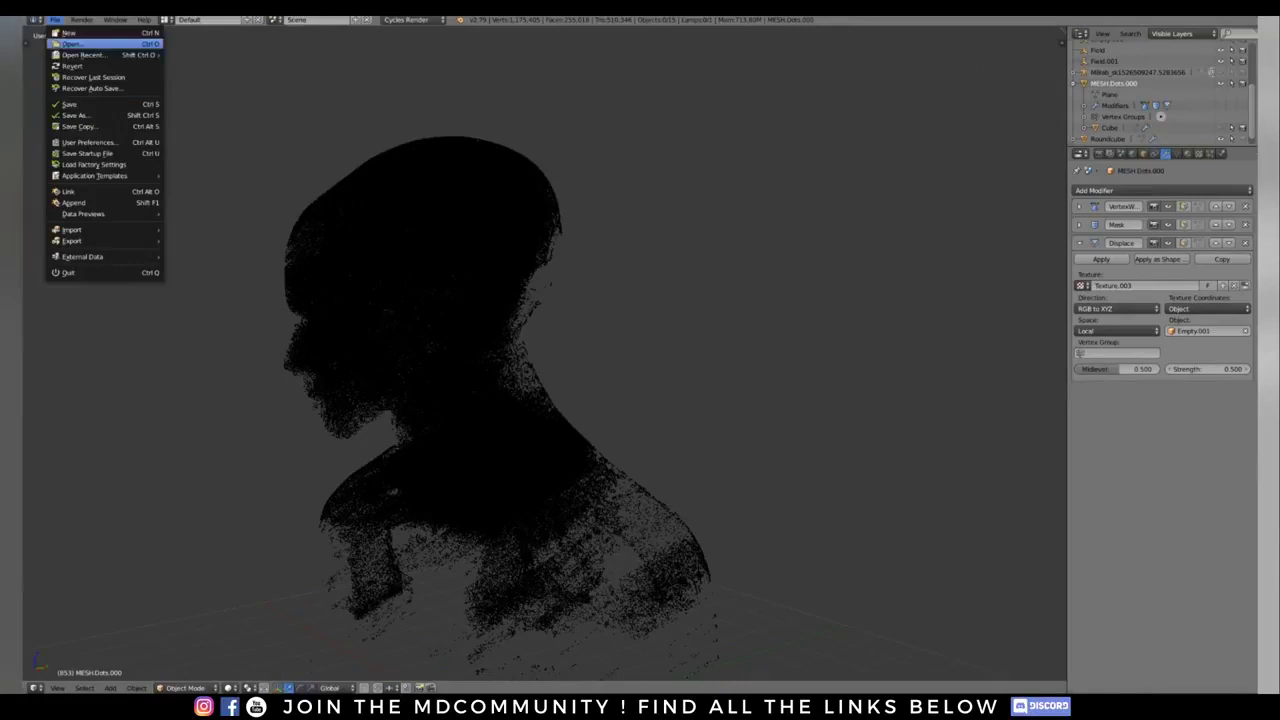
{"action": "left_click", "coordinate": [75, 44]}
{"action": "left_click", "coordinate": [195, 75]}
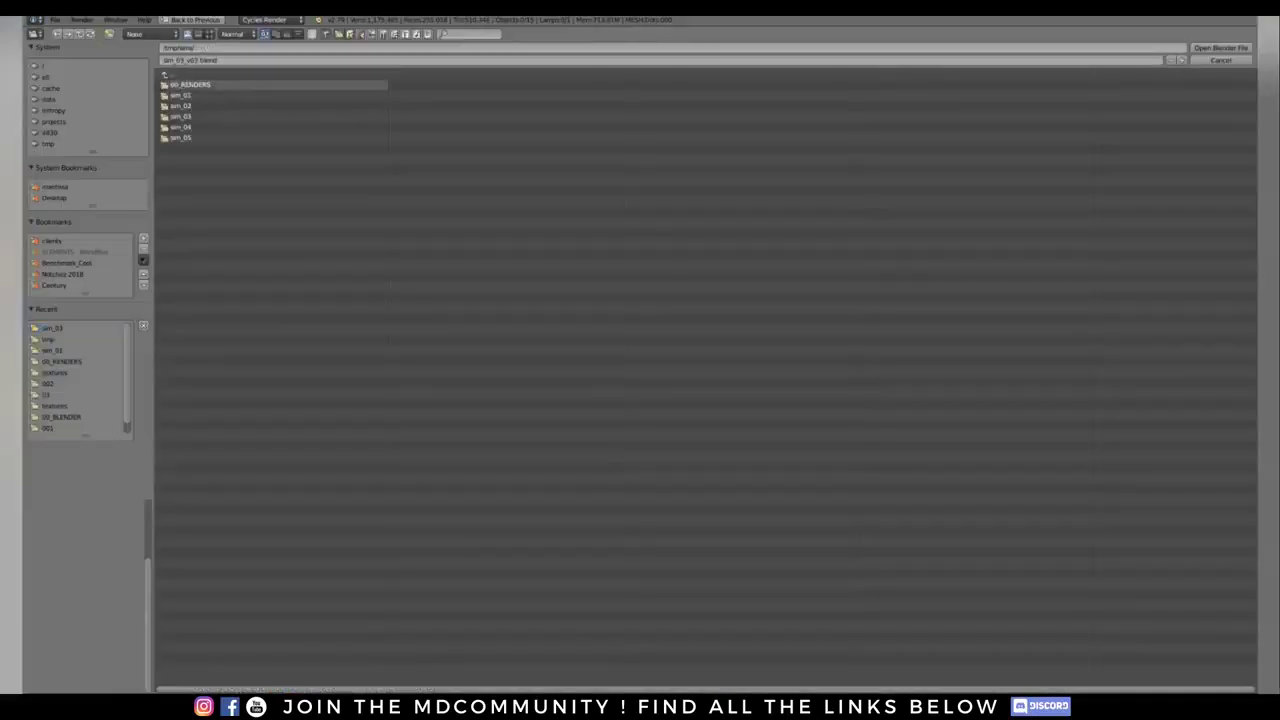
{"action": "left_click", "coordinate": [190, 127]}
{"action": "left_click", "coordinate": [190, 85]}
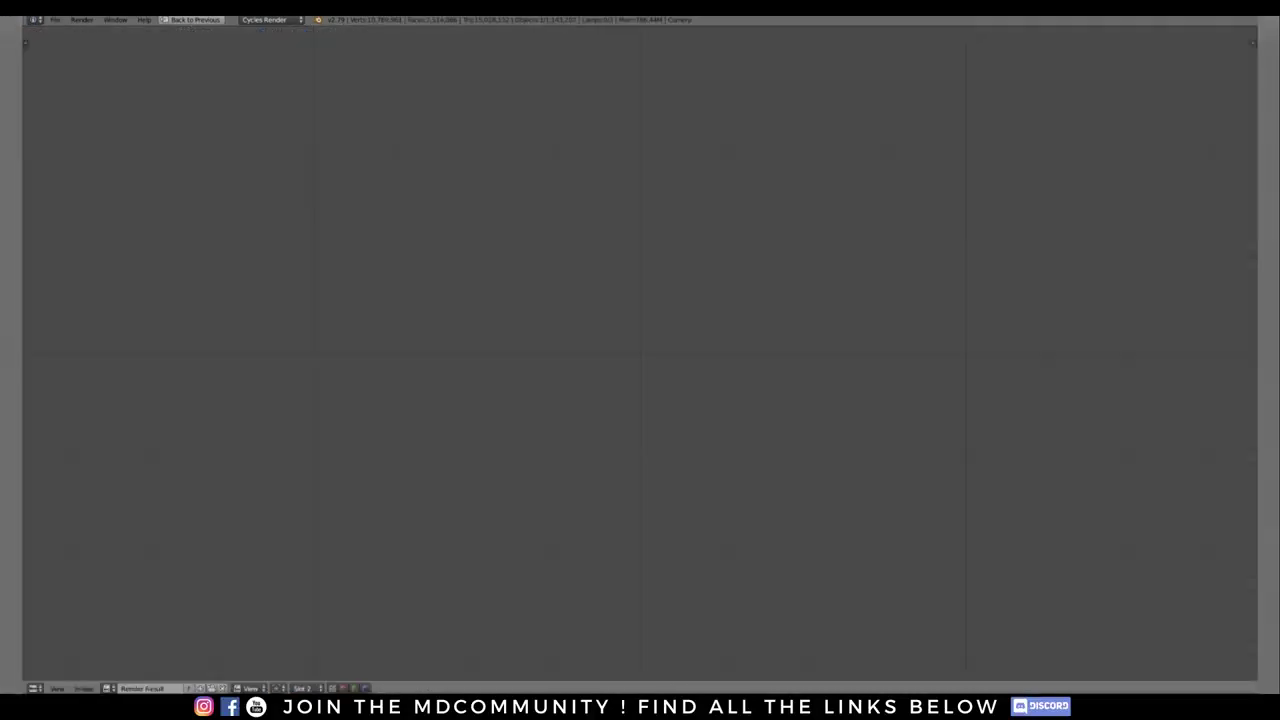
Step: Leave the empty render result and change the compositing node editor to a 3D view showing the whole wireframe head
{"action": "key", "text": "Escape"}
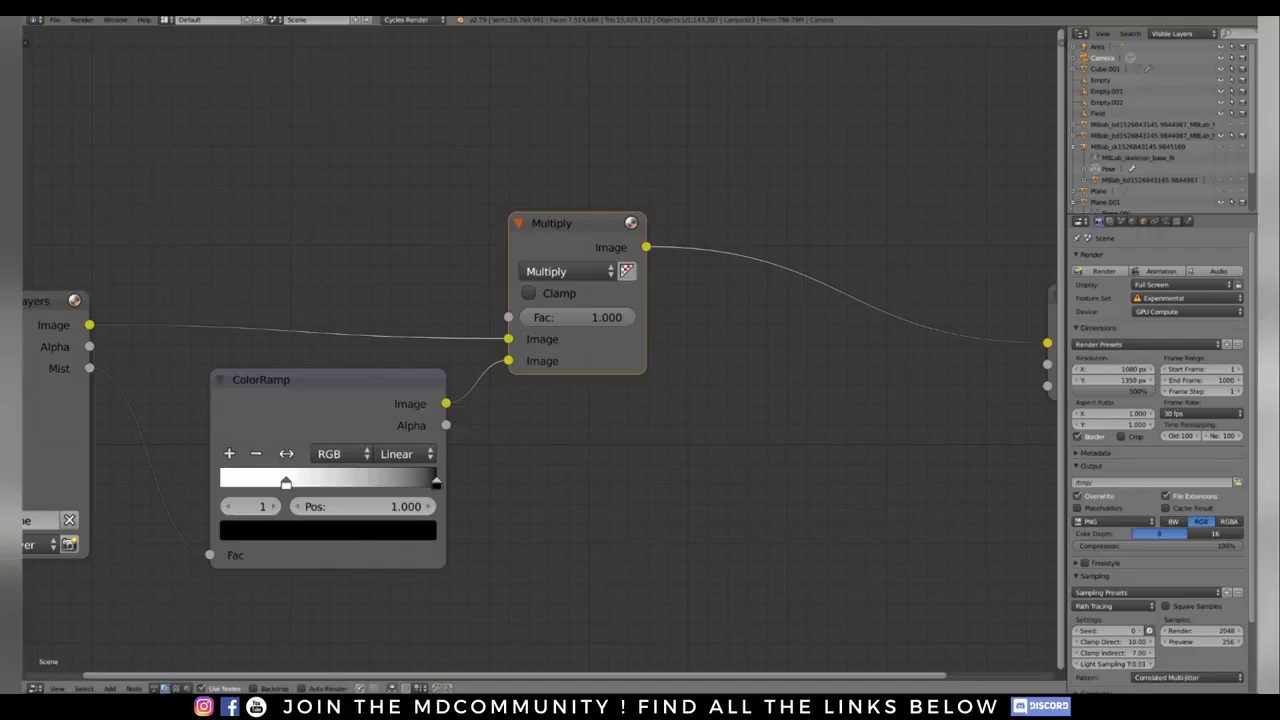
{"action": "key", "text": "shift+F5"}
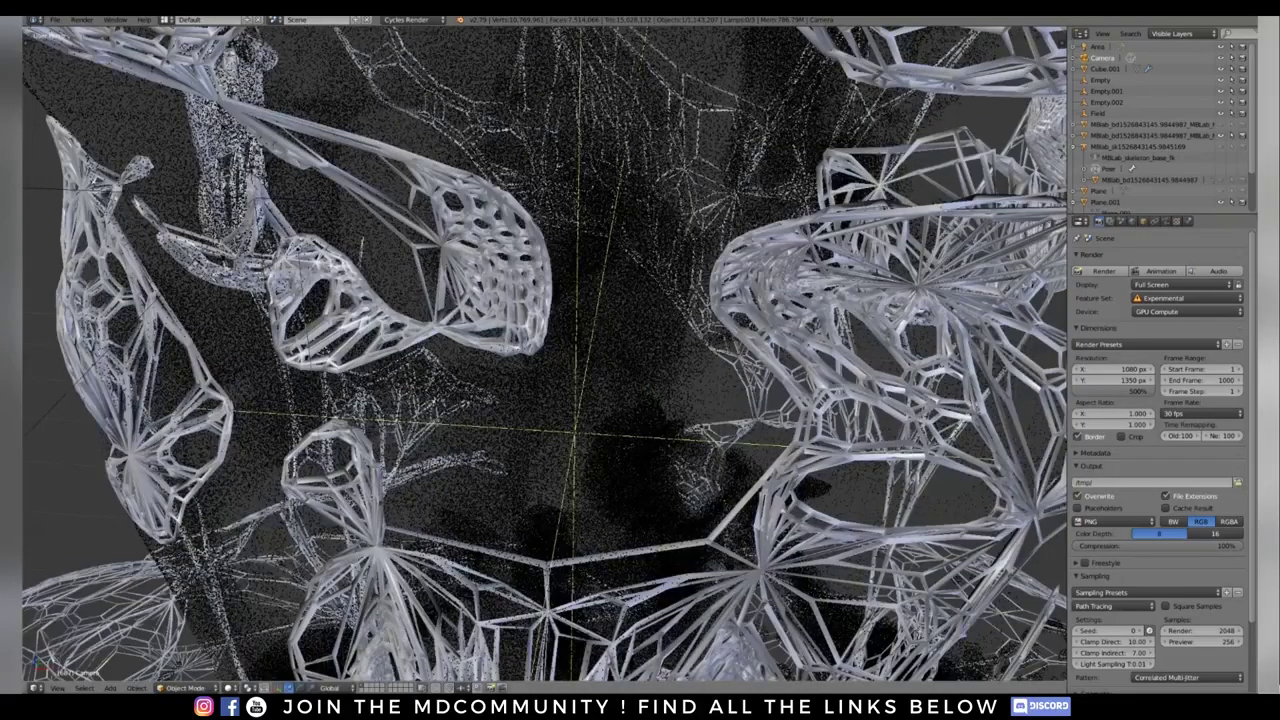
{"action": "scroll", "coordinate": [520, 268], "scroll_direction": "down", "scroll_amount": 2}
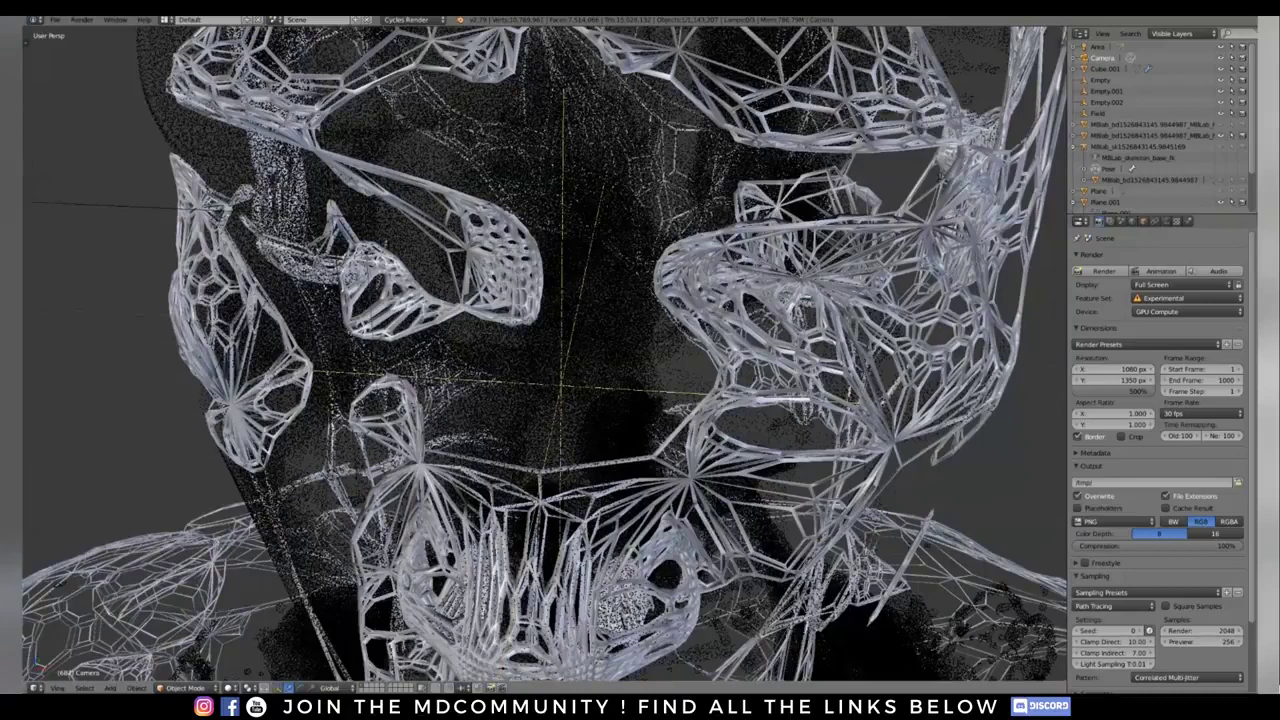
{"action": "scroll", "coordinate": [545, 360], "scroll_direction": "down", "scroll_amount": 3}
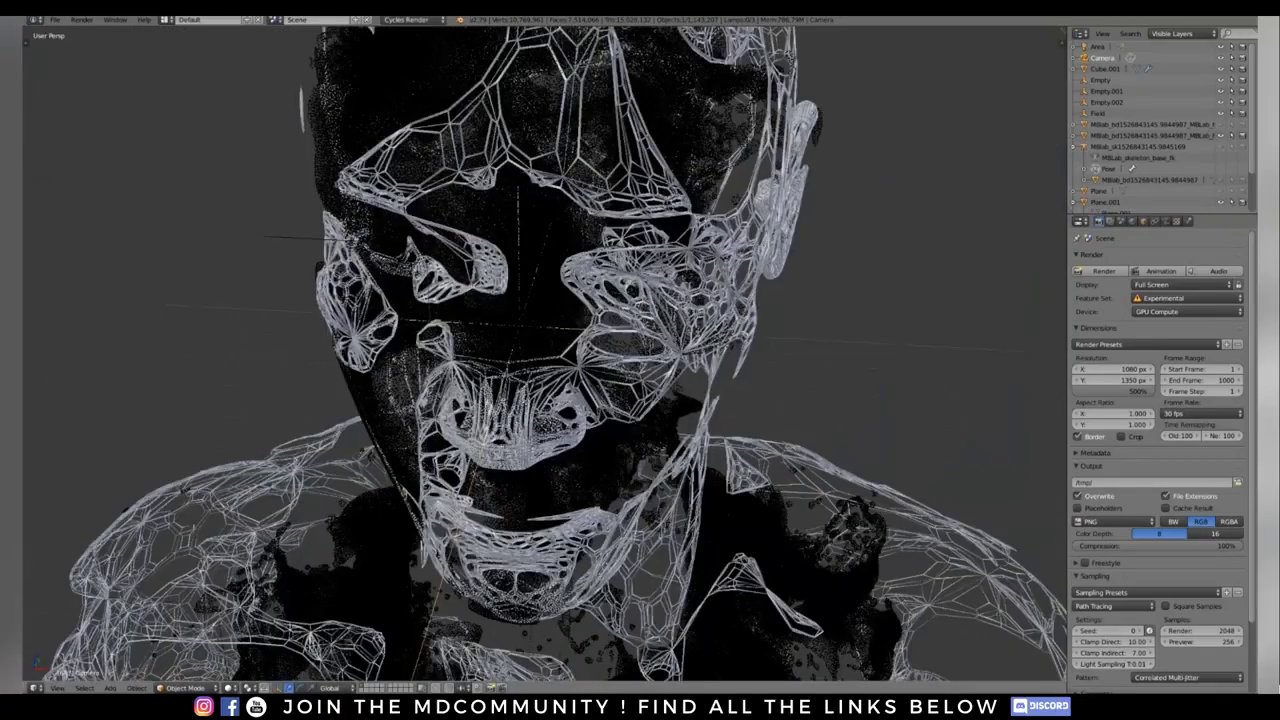
Step: Select the orange-outlined wireframe bust mesh and show its modifier stack with every modifier collapsed
{"action": "right_click", "coordinate": [600, 368]}
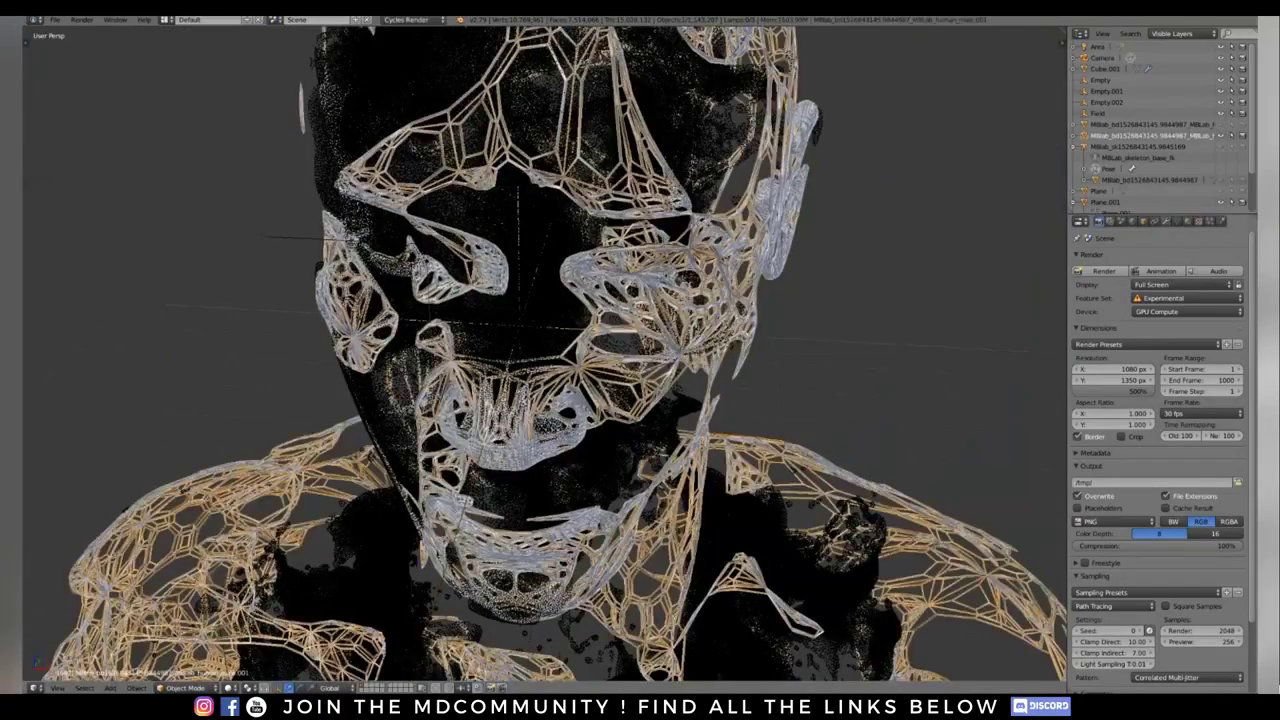
{"action": "left_click", "coordinate": [1166, 222]}
{"action": "left_click", "coordinate": [1080, 439]}
{"action": "left_click", "coordinate": [1080, 457]}
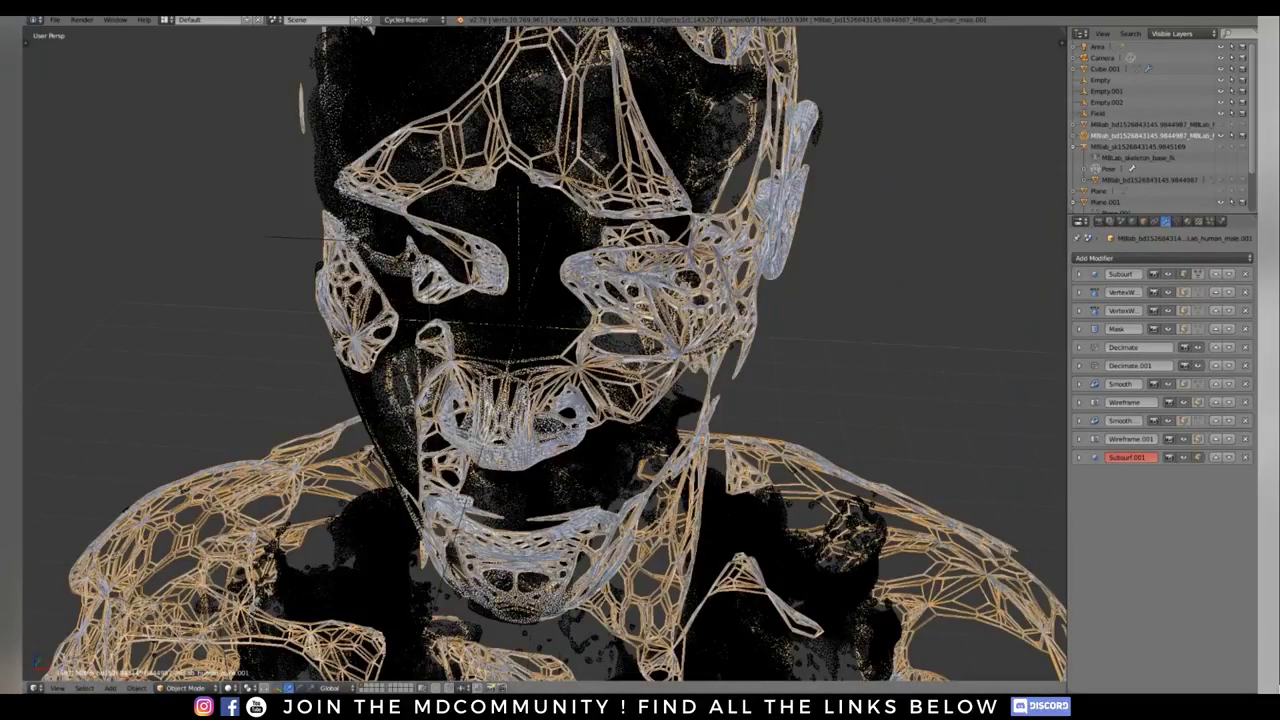
{"action": "middle_click_drag", "start_coordinate": [545, 355], "coordinate": [533, 356]}
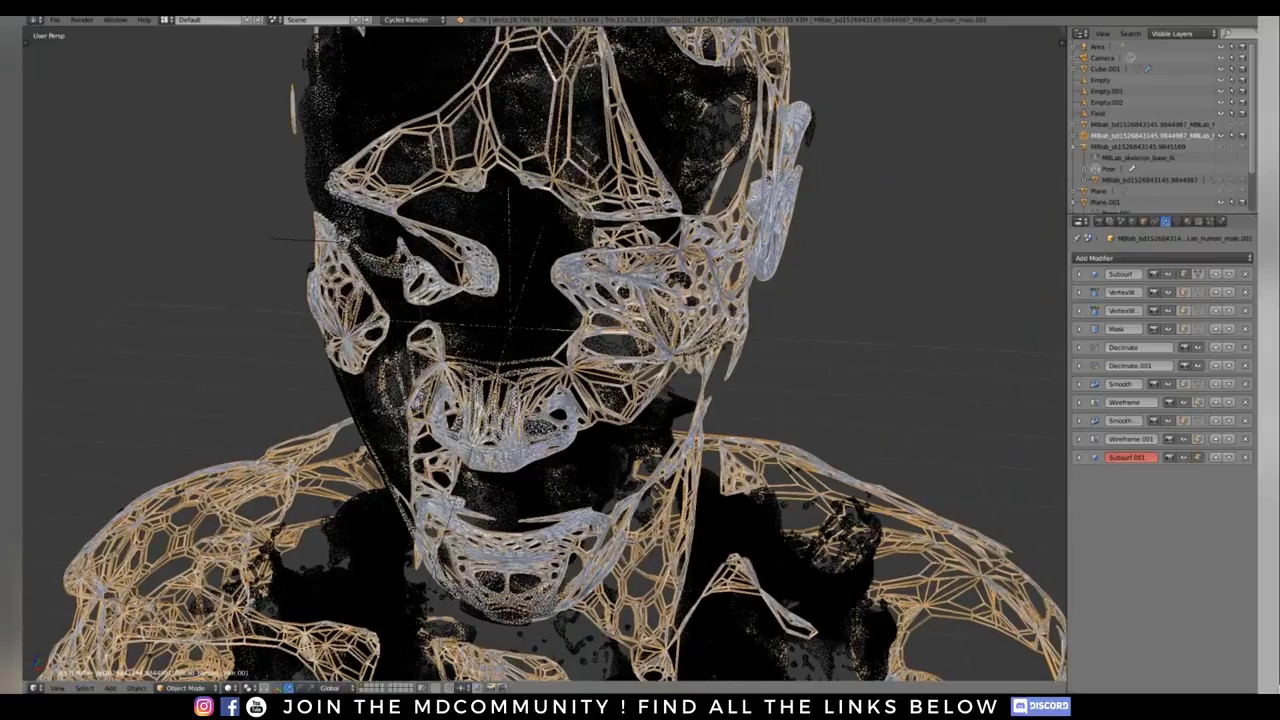
Step: Isolate the wireframe bust in local view, deselect it and frame the figure
{"action": "key", "text": "KP_Divide"}
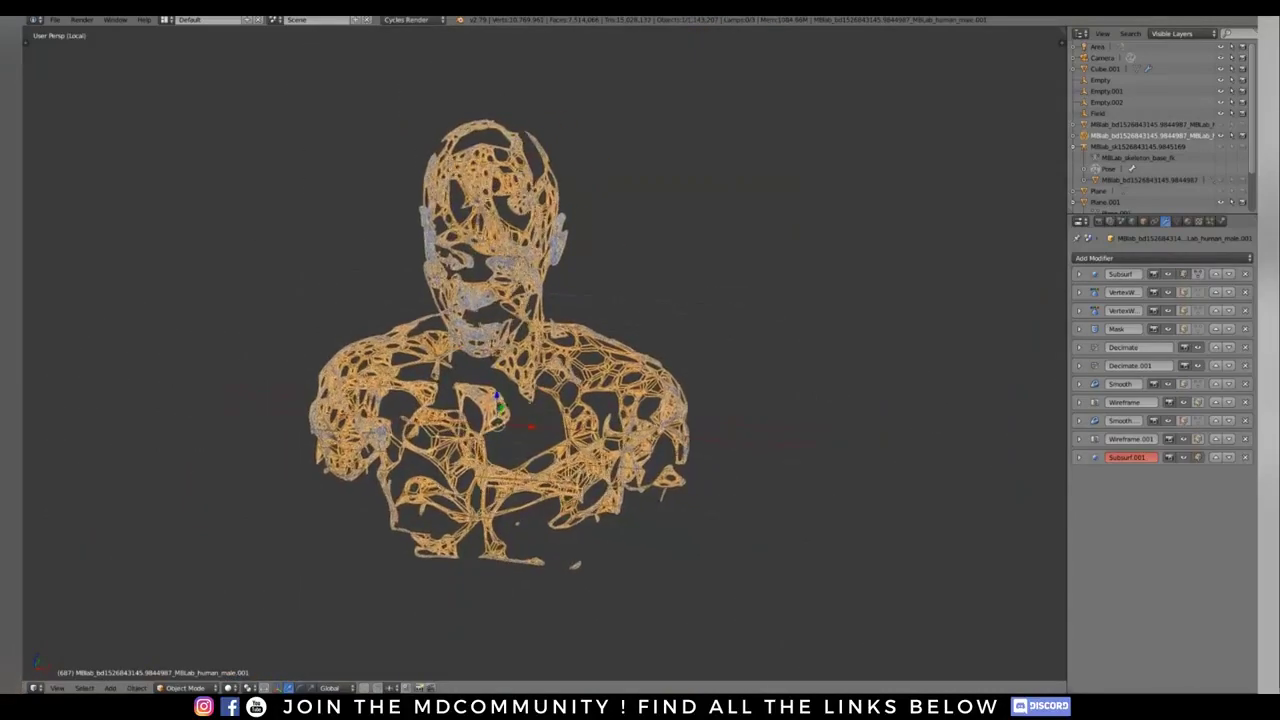
{"action": "key", "text": "a"}
{"action": "scroll", "coordinate": [600, 370], "scroll_direction": "up", "scroll_amount": 2}
{"action": "middle_click_drag", "start_coordinate": [500, 340], "coordinate": [580, 360], "text": "shift"}
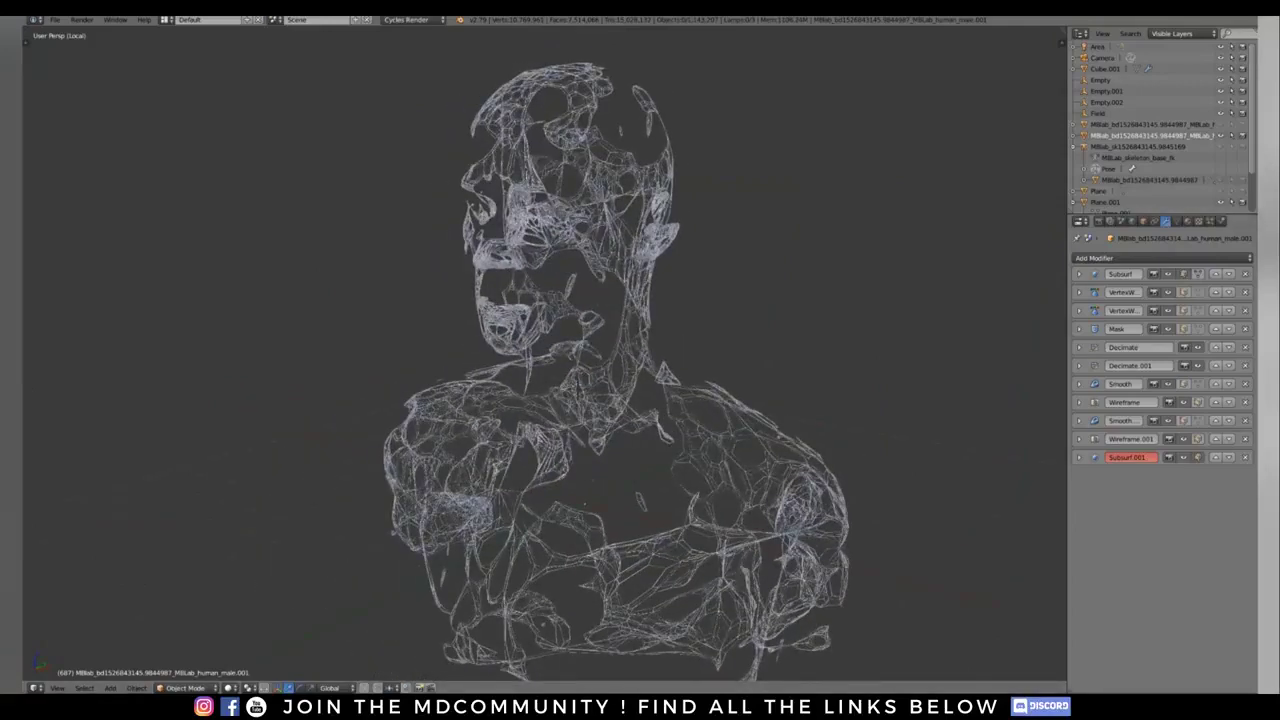
Step: Turn off the viewport display of the bust's modifiers from Subsurf.001 upward, leaving only the first Subsurf active
{"action": "left_click", "coordinate": [1183, 457]}
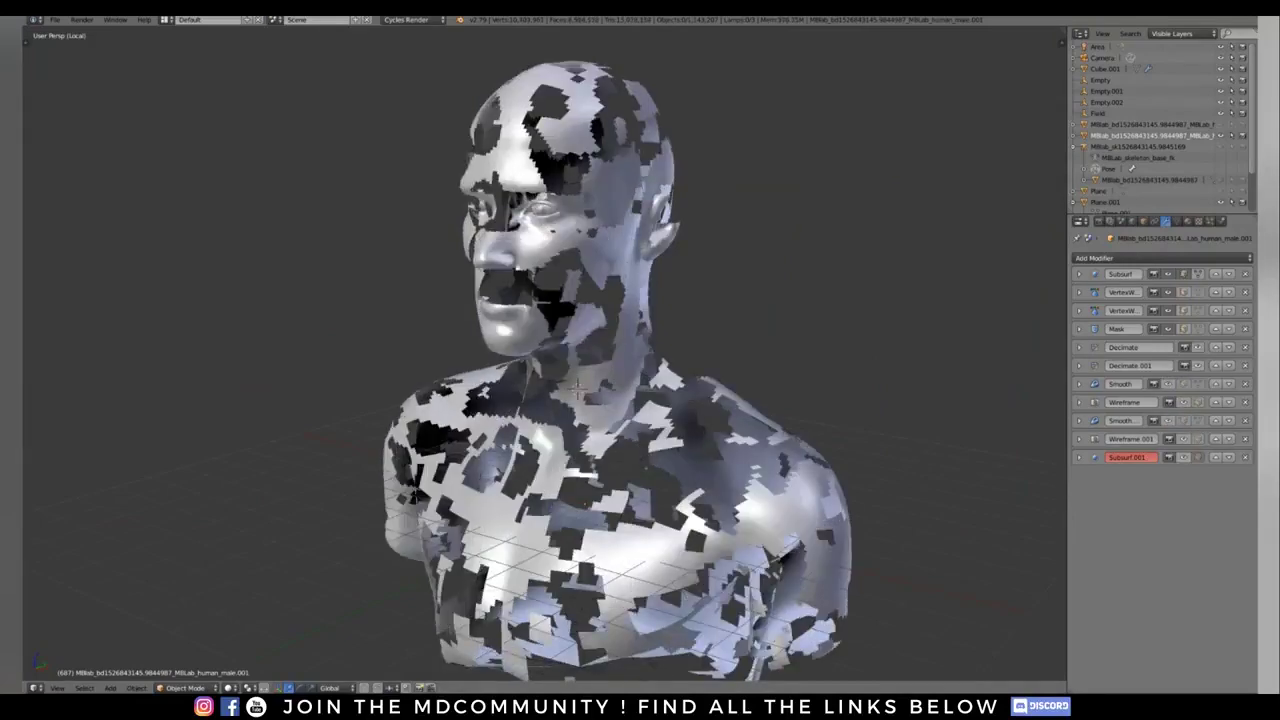
{"action": "scroll", "coordinate": [576, 362], "scroll_direction": "up", "scroll_amount": 2}
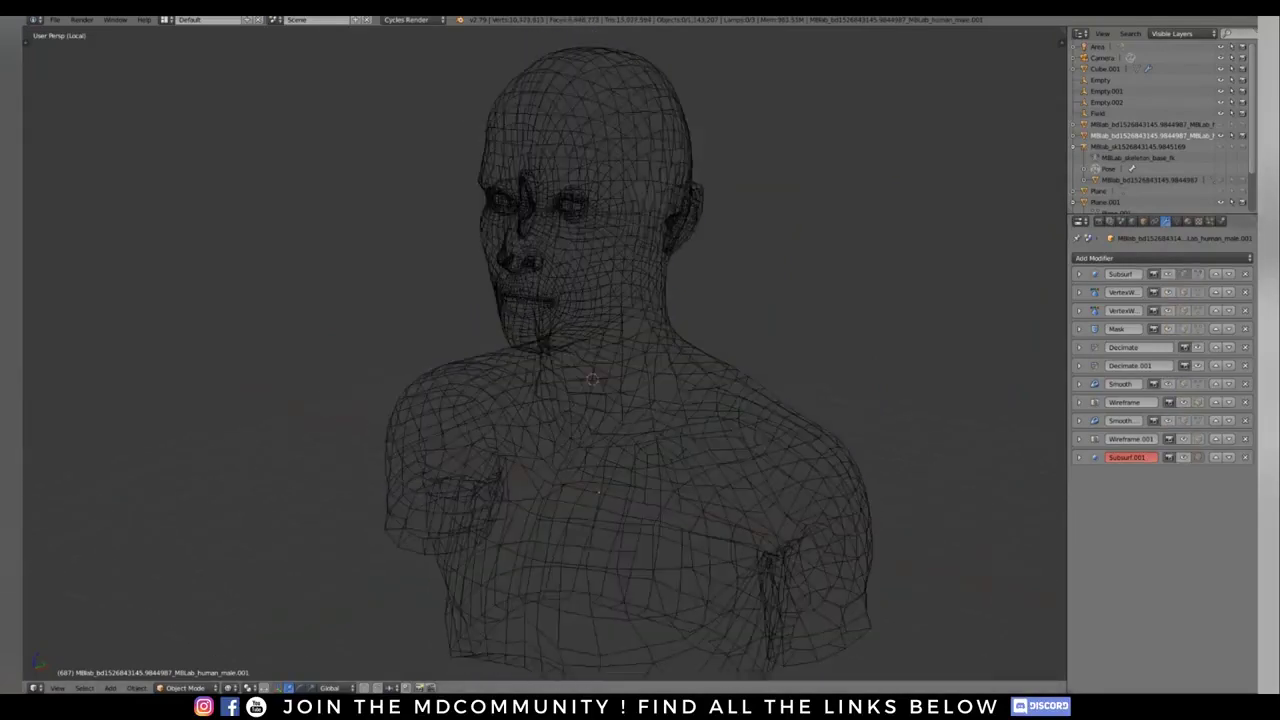
{"action": "mouse_move", "coordinate": [576, 362]}
{"action": "middle_mouse_down"}
{"action": "mouse_move", "coordinate": [610, 365]}
{"action": "mouse_move", "coordinate": [585, 388]}
{"action": "middle_mouse_up"}
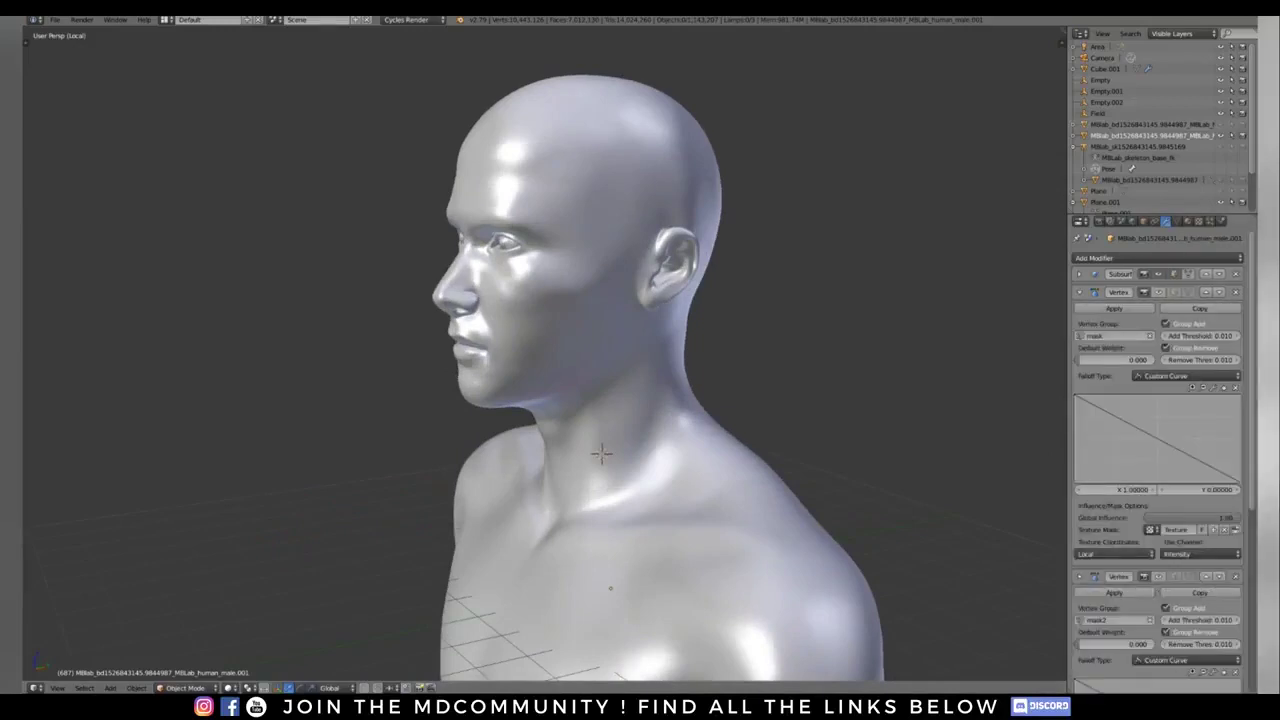
Step: Examine the bust's two Vertex Weight modifiers, its mask and mask2 vertex groups, and the Mask modifier's settings
{"action": "left_click", "coordinate": [1080, 292]}
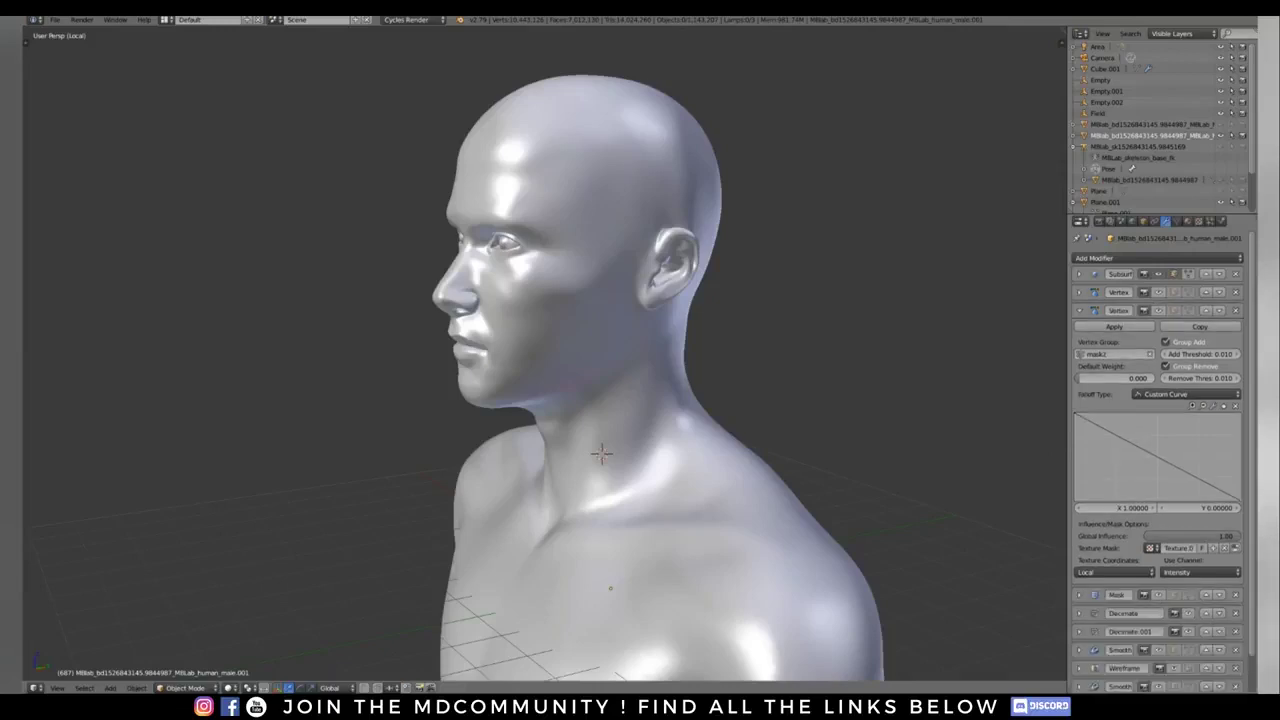
{"action": "left_click", "coordinate": [1176, 220]}
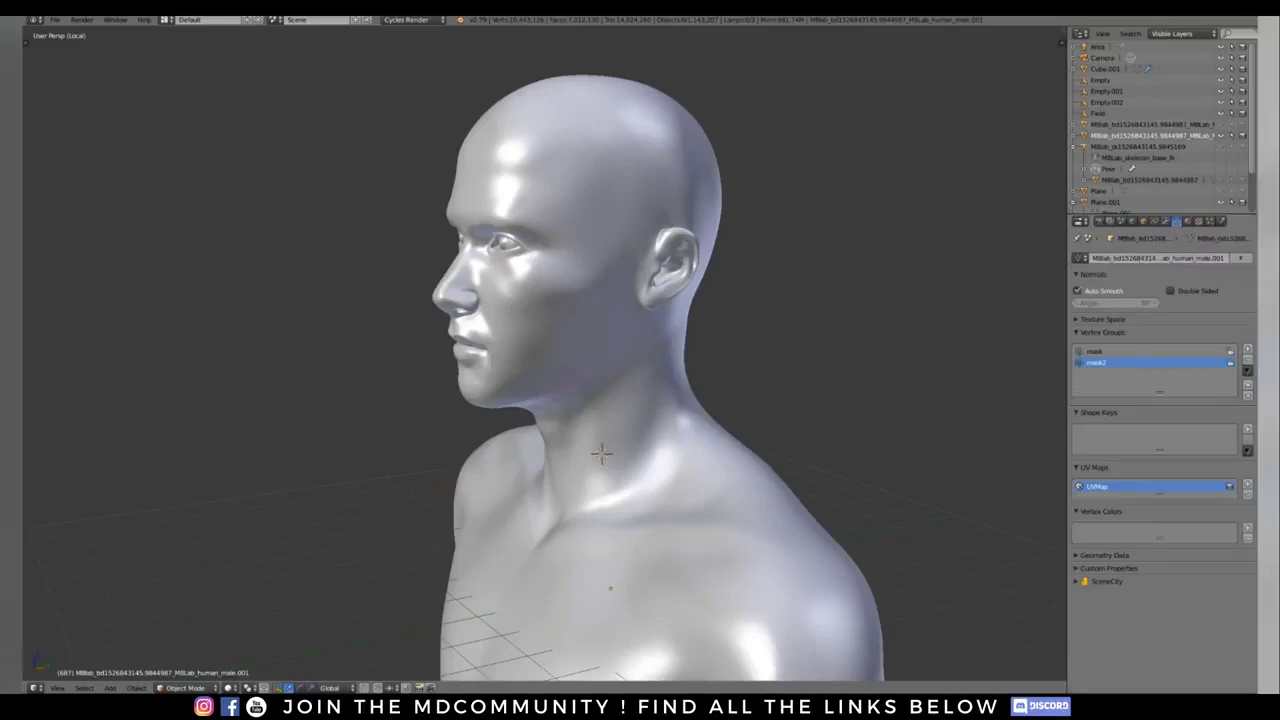
{"action": "left_click", "coordinate": [1165, 221]}
{"action": "left_click", "coordinate": [1080, 292]}
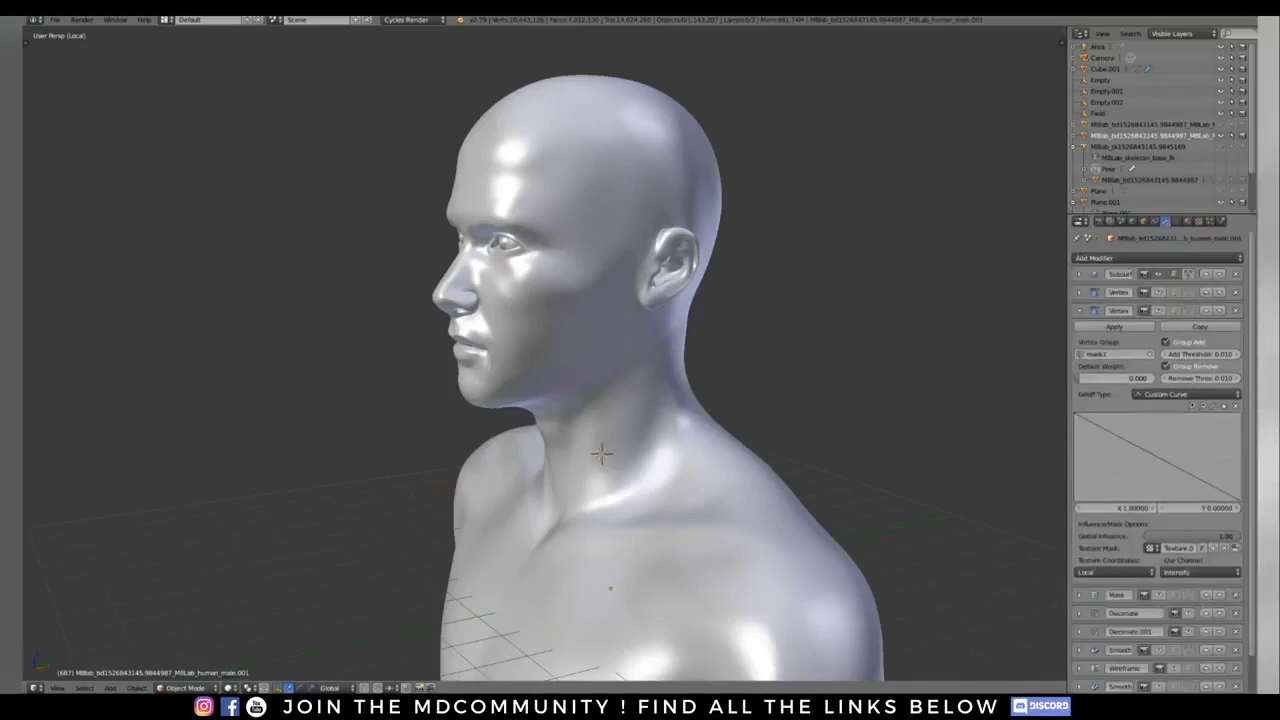
{"action": "left_click", "coordinate": [1080, 311]}
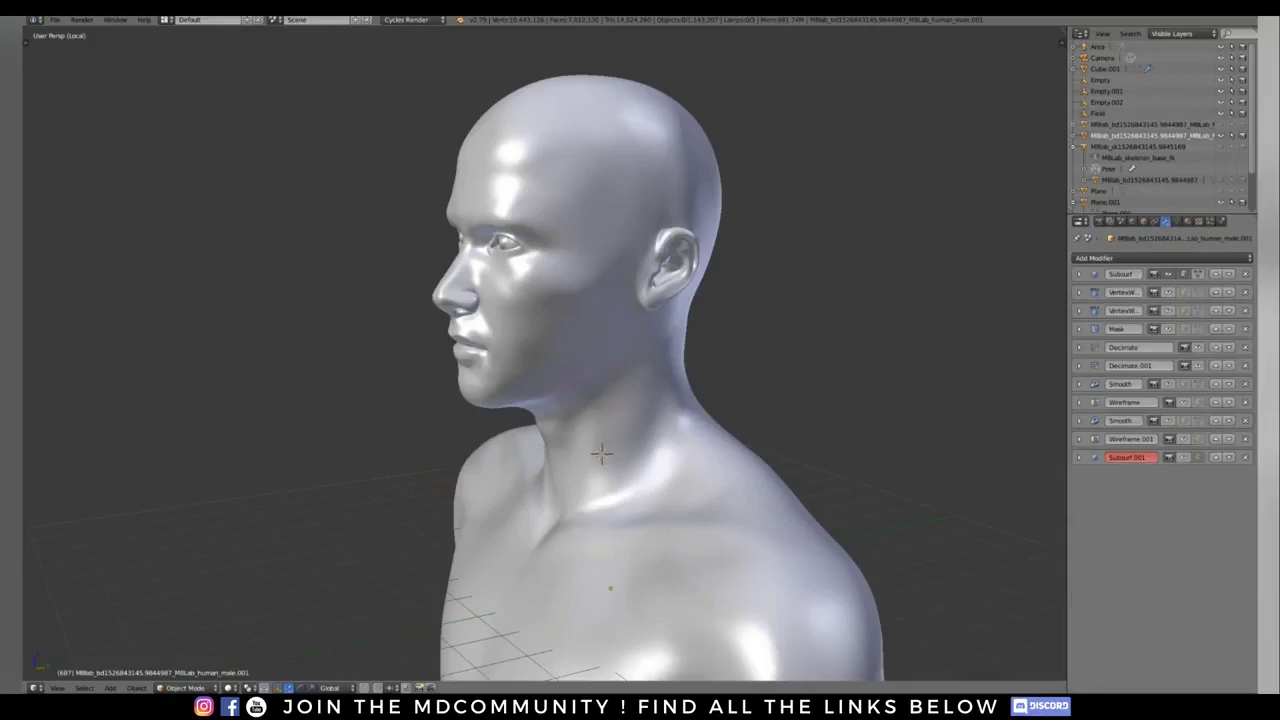
{"action": "left_click", "coordinate": [1080, 329]}
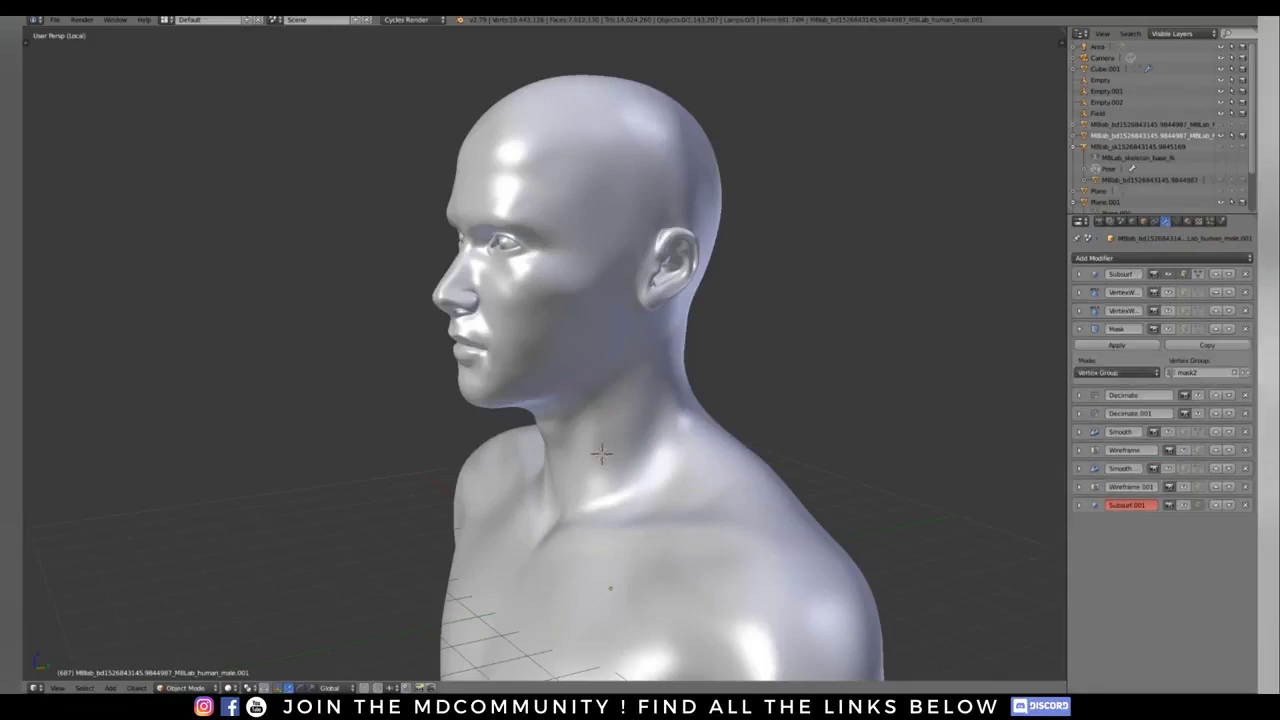
Step: Turn on the viewport display of the bust's two Vertex Weight modifiers and its Mask modifier
{"action": "left_click", "coordinate": [1168, 292]}
{"action": "left_click", "coordinate": [1168, 311]}
{"action": "middle_click_drag", "start_coordinate": [703, 543], "coordinate": [735, 573], "text": "shift"}
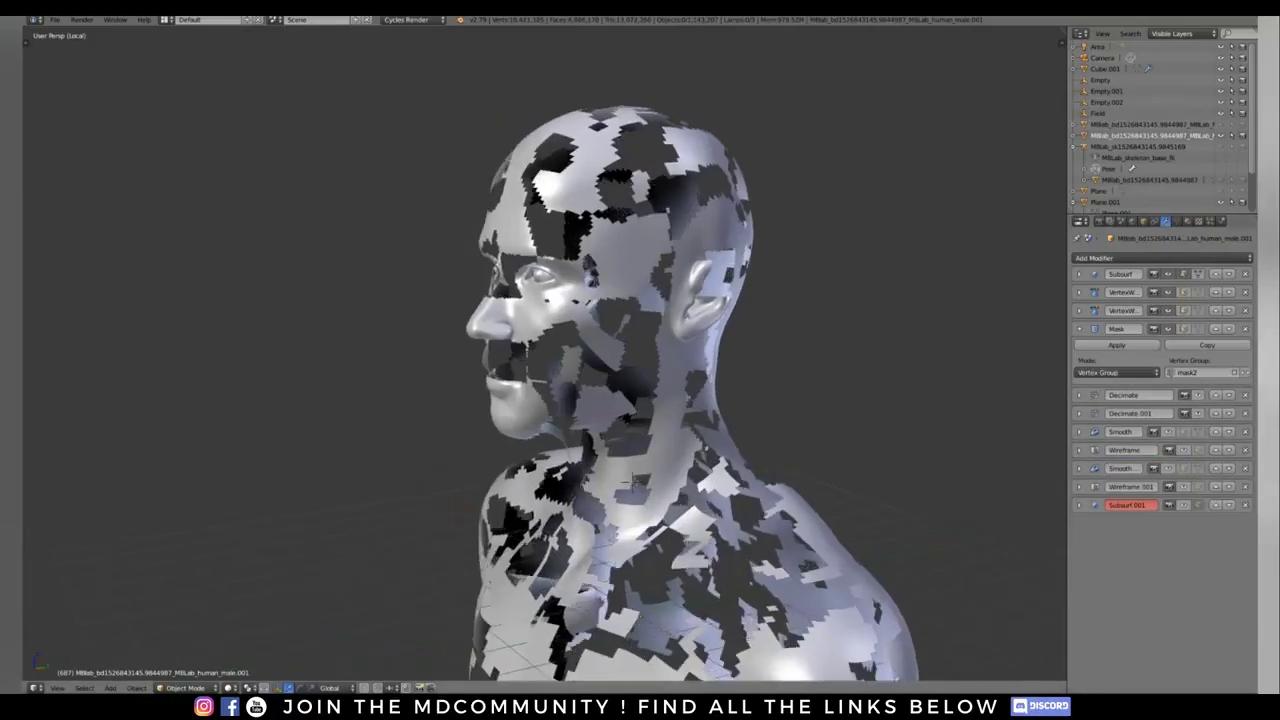
{"action": "middle_click_drag", "start_coordinate": [636, 483], "coordinate": [770, 520]}
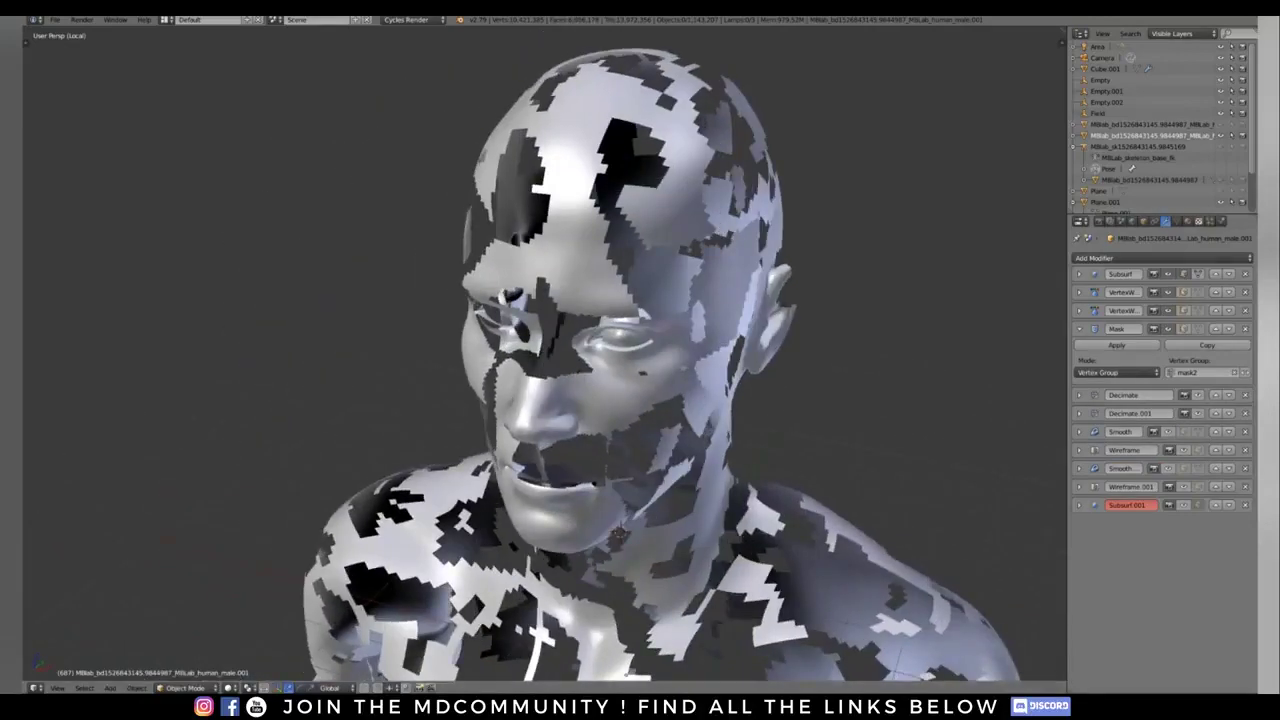
Step: Examine the Distorted Noise textures used by the VertexWeightEdit and VertexWeightEdit.001 modifiers
{"action": "left_click", "coordinate": [1199, 221]}
{"action": "left_click", "coordinate": [1162, 258]}
{"action": "left_click", "coordinate": [1150, 201]}
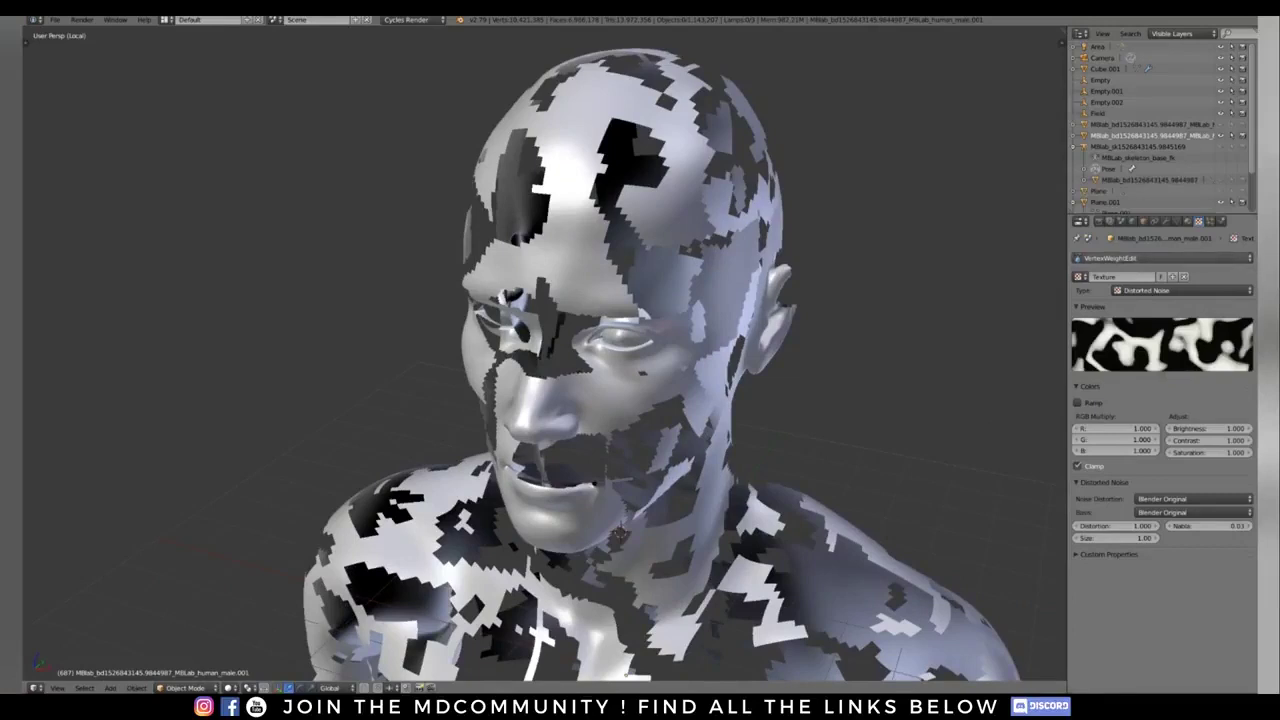
{"action": "left_click", "coordinate": [1162, 258]}
{"action": "left_click", "coordinate": [1150, 201]}
{"action": "left_click", "coordinate": [1160, 258]}
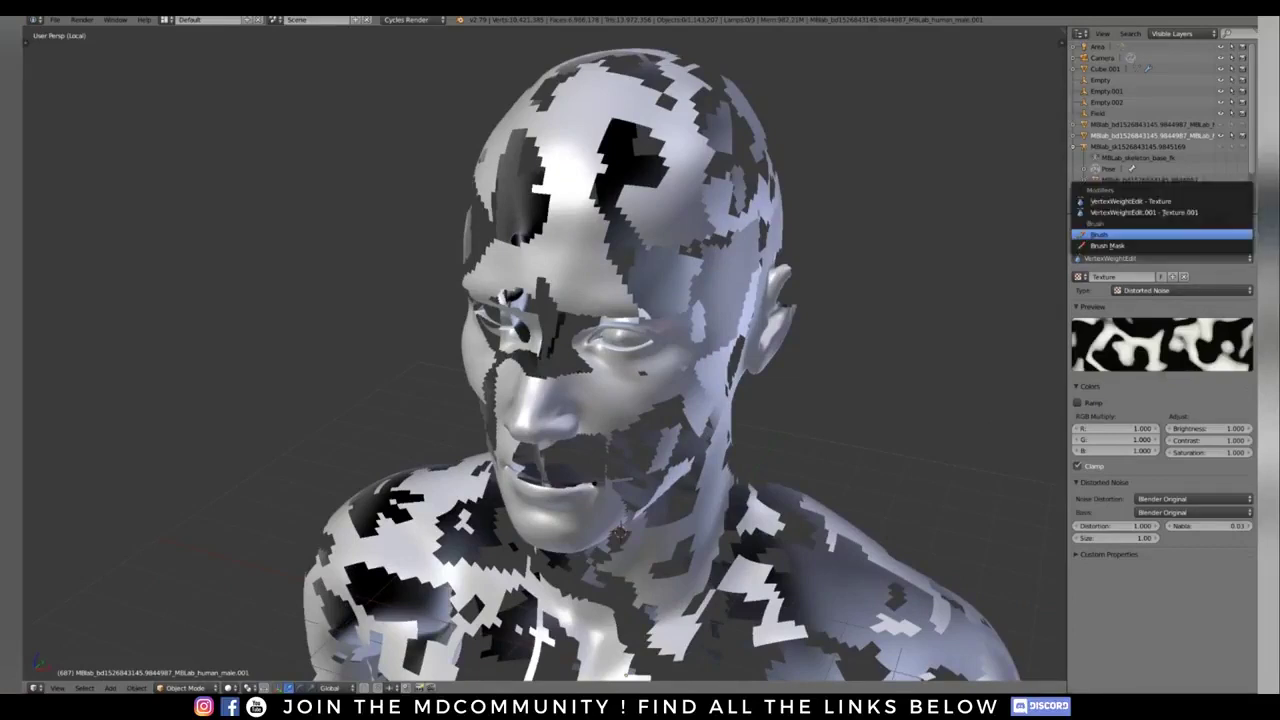
{"action": "left_click", "coordinate": [1150, 212]}
{"action": "left_click", "coordinate": [1160, 258]}
{"action": "left_click", "coordinate": [1150, 202]}
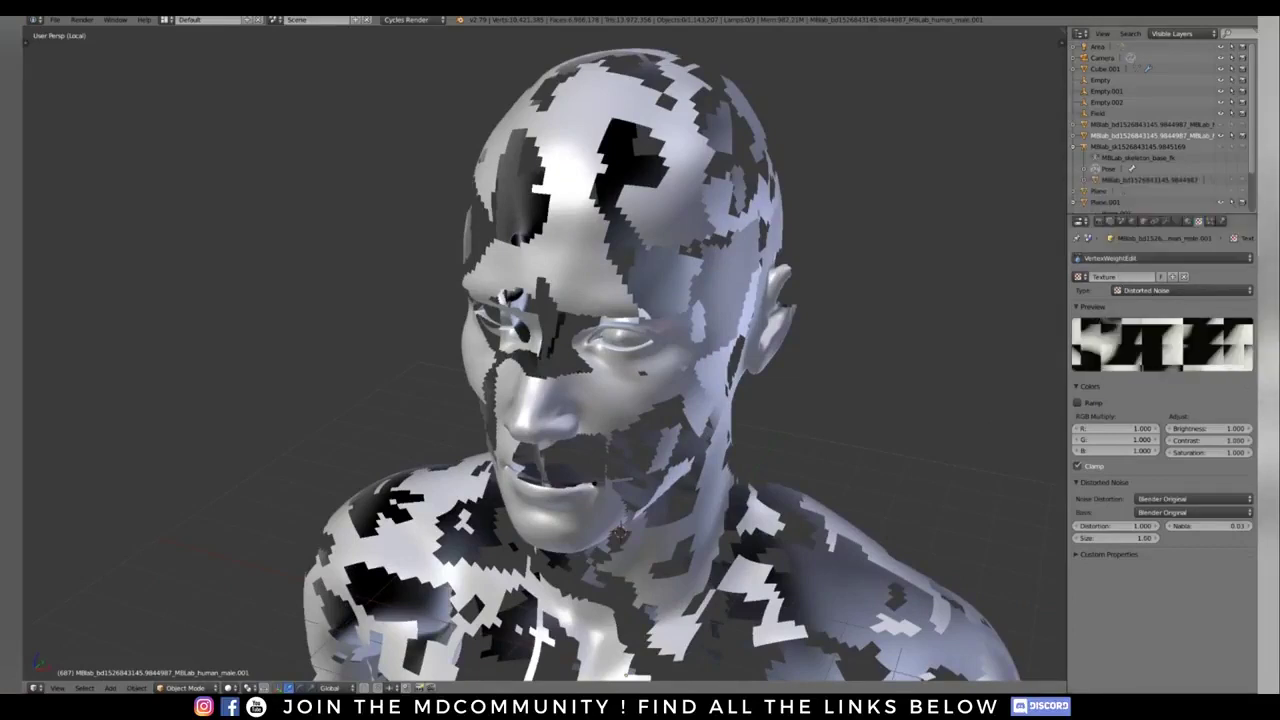
Step: Try a size of 1.5 for the first Vertex Weight modifier's Distorted Noise texture
{"action": "left_click", "coordinate": [1115, 538]}
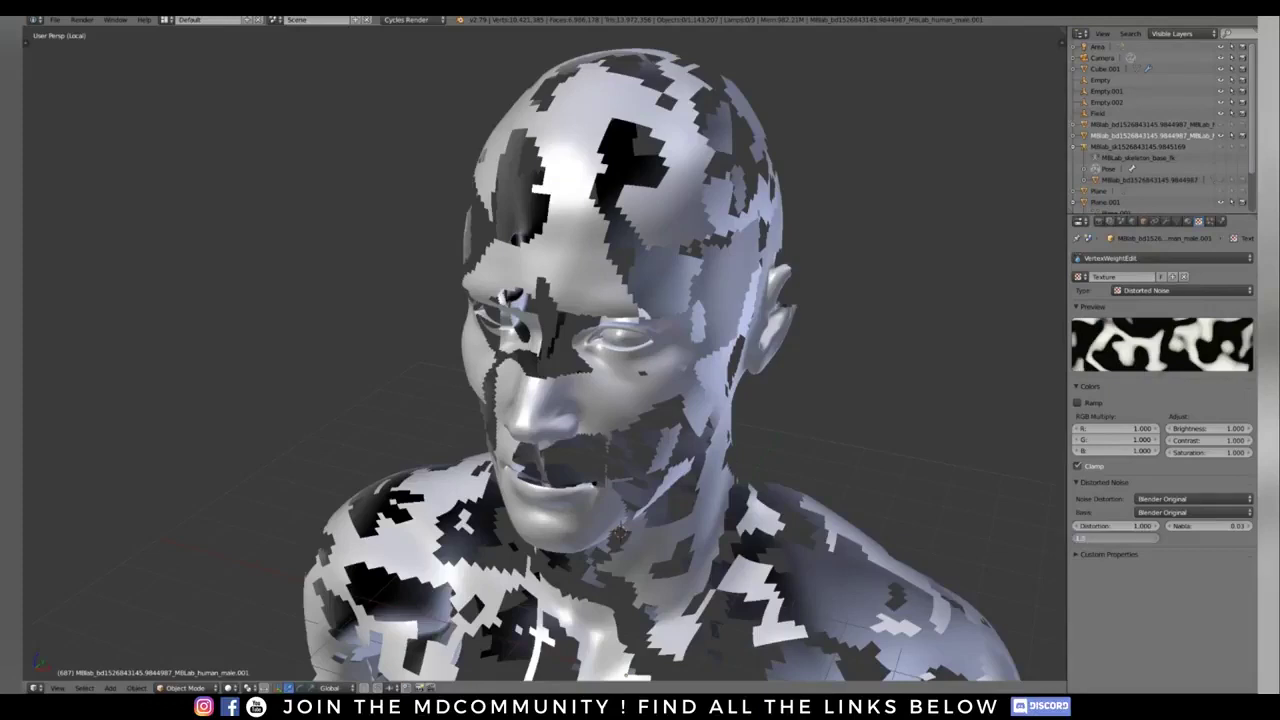
{"action": "middle_click_drag", "start_coordinate": [680, 430], "coordinate": [615, 390]}
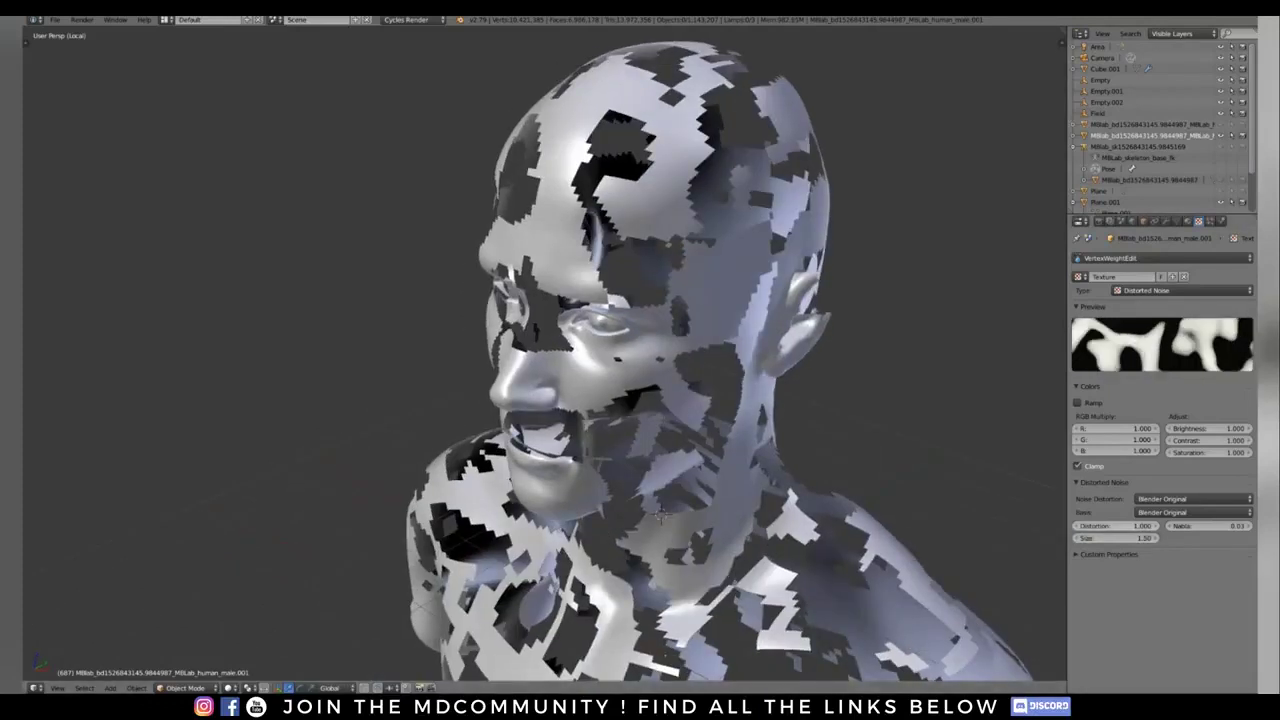
{"action": "left_click", "coordinate": [1118, 538]}
{"action": "type", "text": "1.5"}
{"action": "key", "text": "Return"}
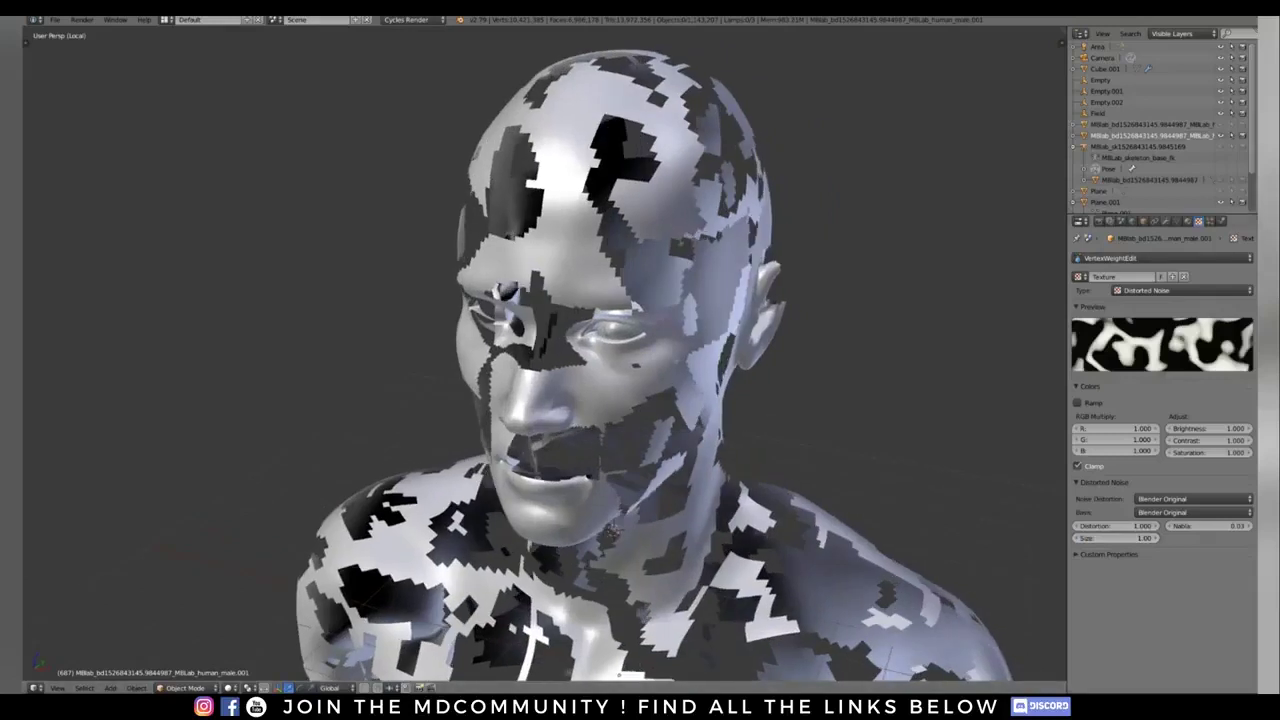
Step: Try size 1 on the VertexWeightEdit.001 modifier's texture, Texture.001, and set it back to 1.5
{"action": "left_click", "coordinate": [1150, 258]}
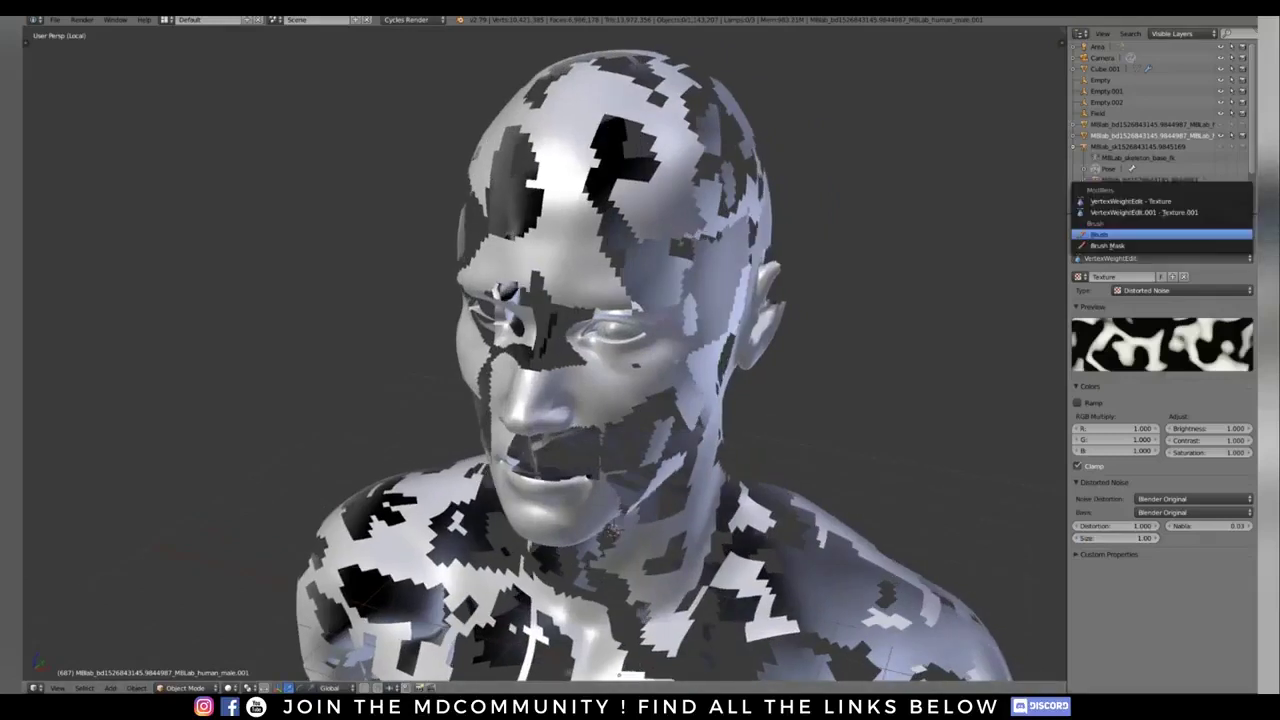
{"action": "left_click", "coordinate": [1150, 211]}
{"action": "left_click", "coordinate": [1118, 538]}
{"action": "left_click", "coordinate": [1110, 538]}
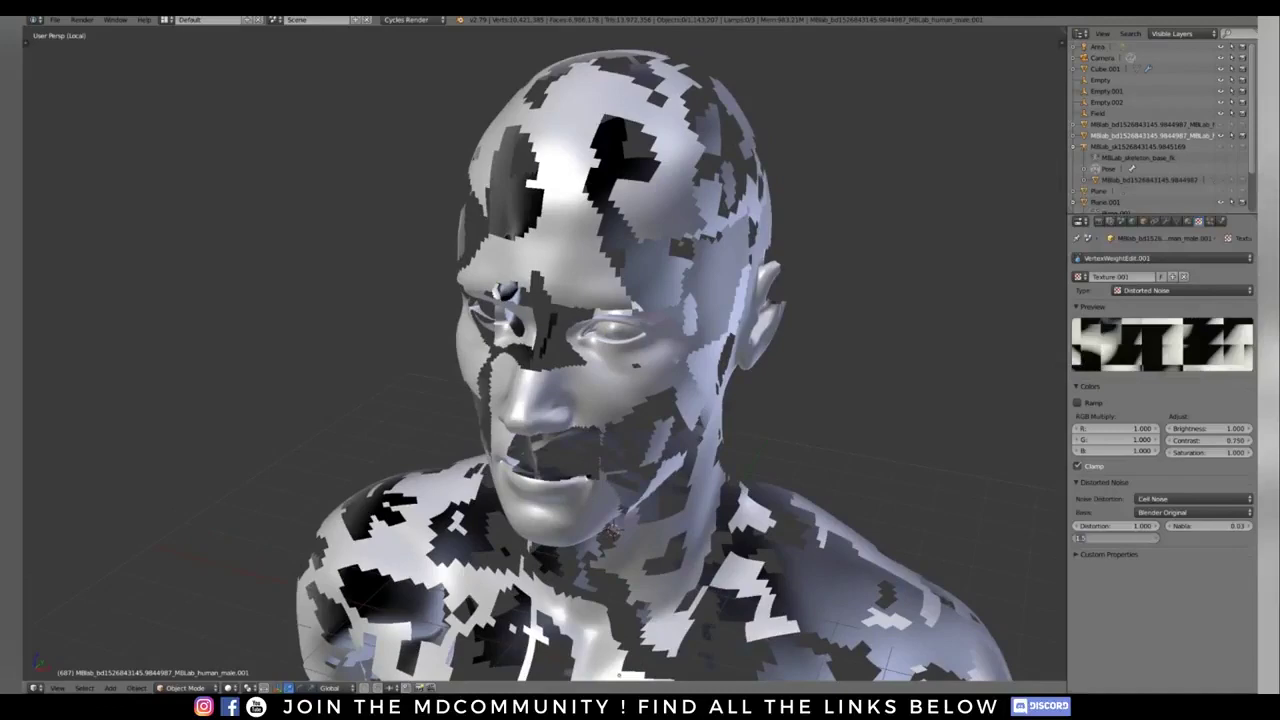
{"action": "type", "text": "1"}
{"action": "key", "text": "Return"}
{"action": "left_click", "coordinate": [1115, 538]}
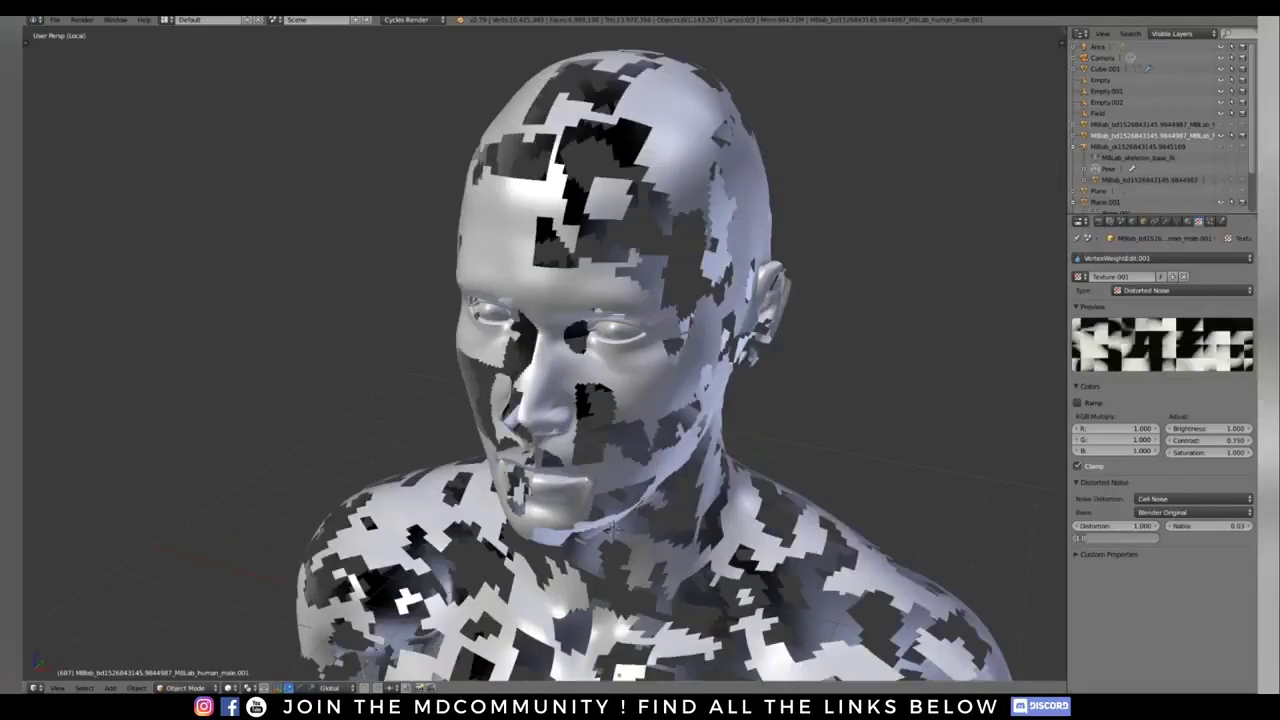
{"action": "type", "text": "1.5"}
{"action": "key", "text": "Return"}
Step: Return to the bust's modifier stack, turn on Decimate in the viewport and show the mesh in wireframe shading
{"action": "middle_click_drag", "start_coordinate": [620, 340], "coordinate": [698, 278]}
{"action": "left_click", "coordinate": [1165, 221]}
{"action": "middle_click_drag", "start_coordinate": [698, 278], "coordinate": [706, 304]}
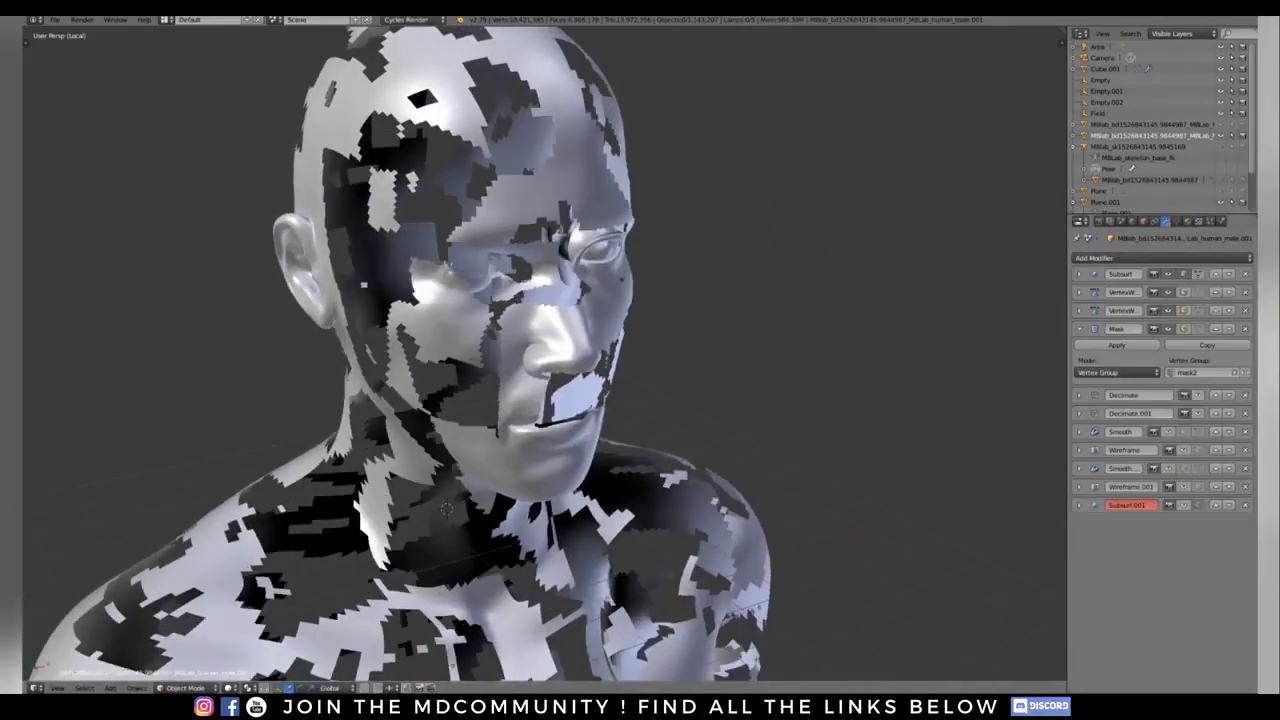
{"action": "key", "text": "alt+a"}
{"action": "key", "text": "z"}
{"action": "mouse_move", "coordinate": [600, 350]}
{"action": "middle_mouse_down"}
{"action": "mouse_move", "coordinate": [700, 345]}
{"action": "mouse_move", "coordinate": [698, 295]}
{"action": "mouse_move", "coordinate": [702, 315]}
{"action": "middle_mouse_up"}
{"action": "scroll", "coordinate": [700, 345], "scroll_direction": "up", "scroll_amount": 3}
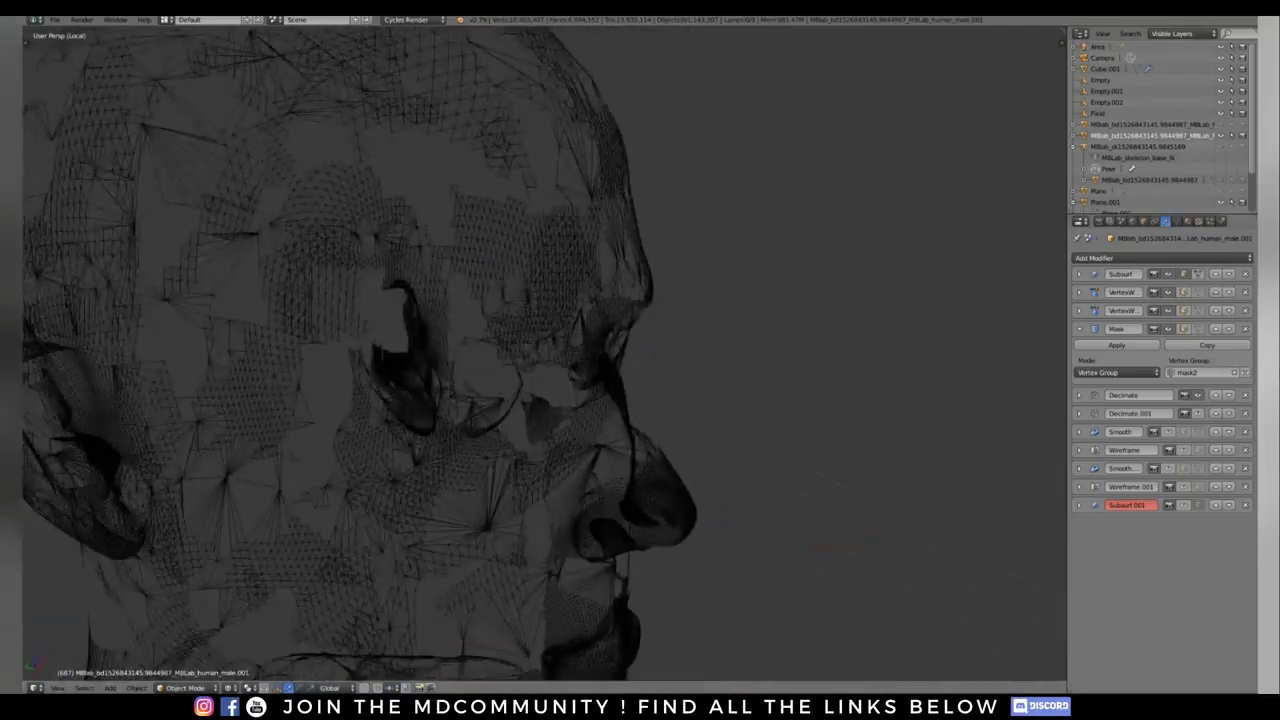
Step: Check the first Decimate modifier's ratio and vertex group, and collapse the Decimate and Mask settings
{"action": "left_click", "coordinate": [1080, 395]}
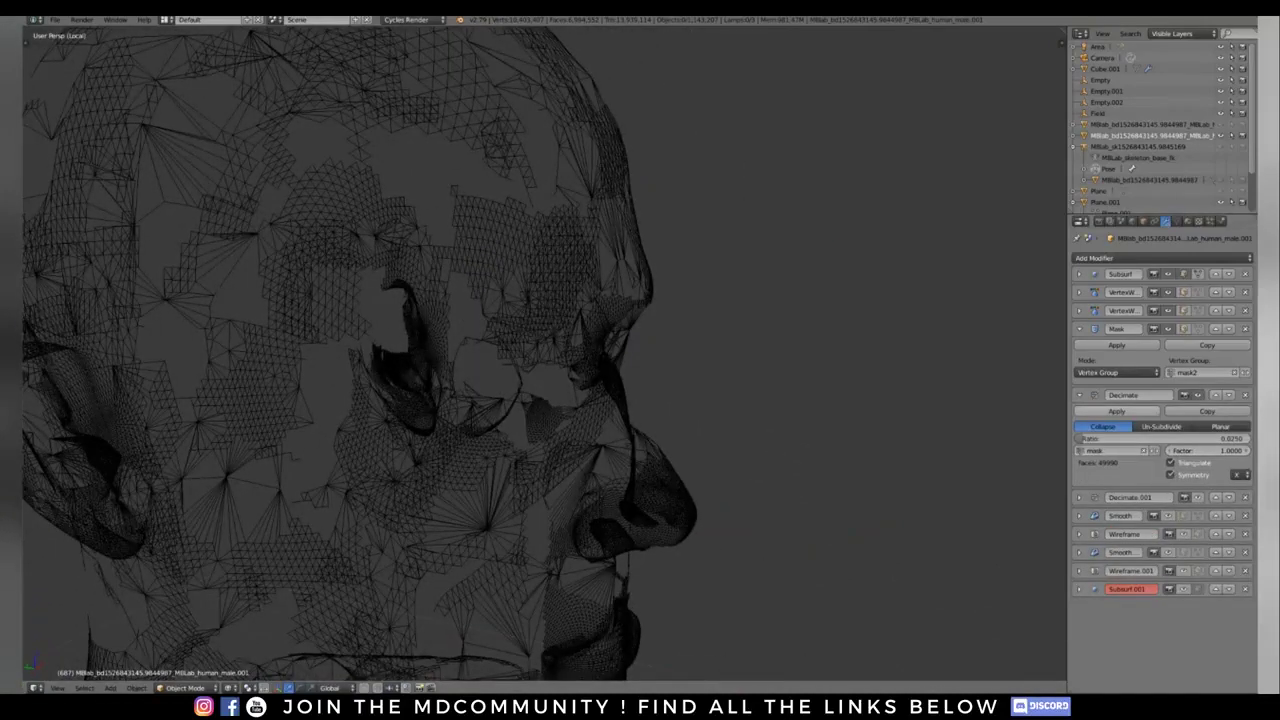
{"action": "left_click", "coordinate": [1080, 395]}
{"action": "left_click", "coordinate": [1080, 329]}
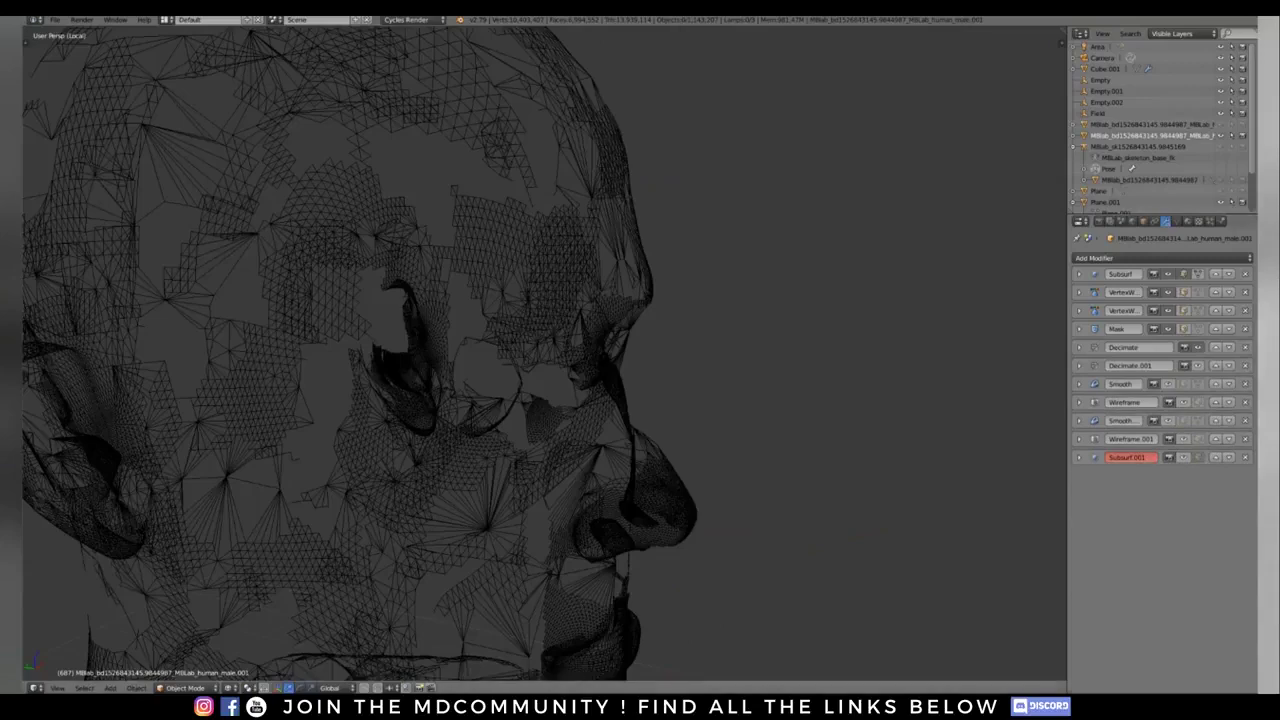
Step: Turn on the Decimate.001 modifier's viewport display and show the decimated bust in solid shading
{"action": "mouse_move", "coordinate": [760, 360]}
{"action": "middle_mouse_down"}
{"action": "mouse_move", "coordinate": [700, 362]}
{"action": "mouse_move", "coordinate": [768, 354]}
{"action": "mouse_move", "coordinate": [722, 350]}
{"action": "mouse_move", "coordinate": [752, 342]}
{"action": "middle_mouse_up"}
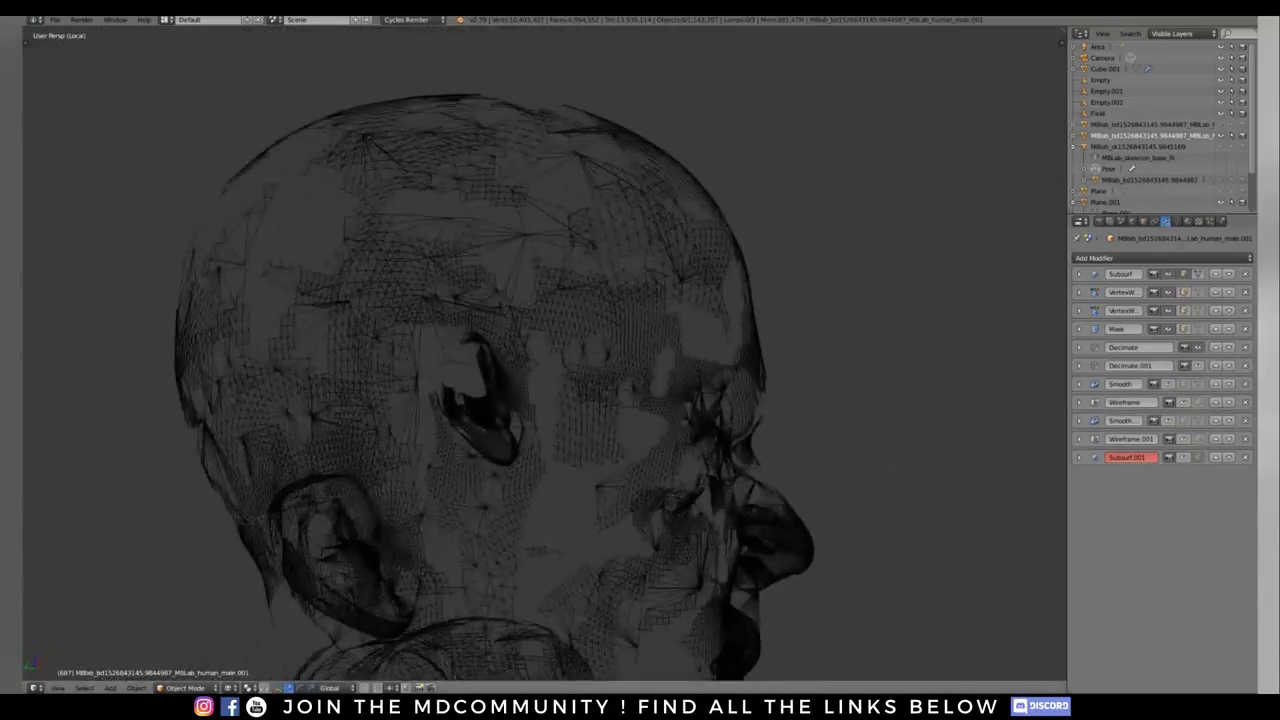
{"action": "middle_click_drag", "start_coordinate": [740, 432], "coordinate": [770, 435]}
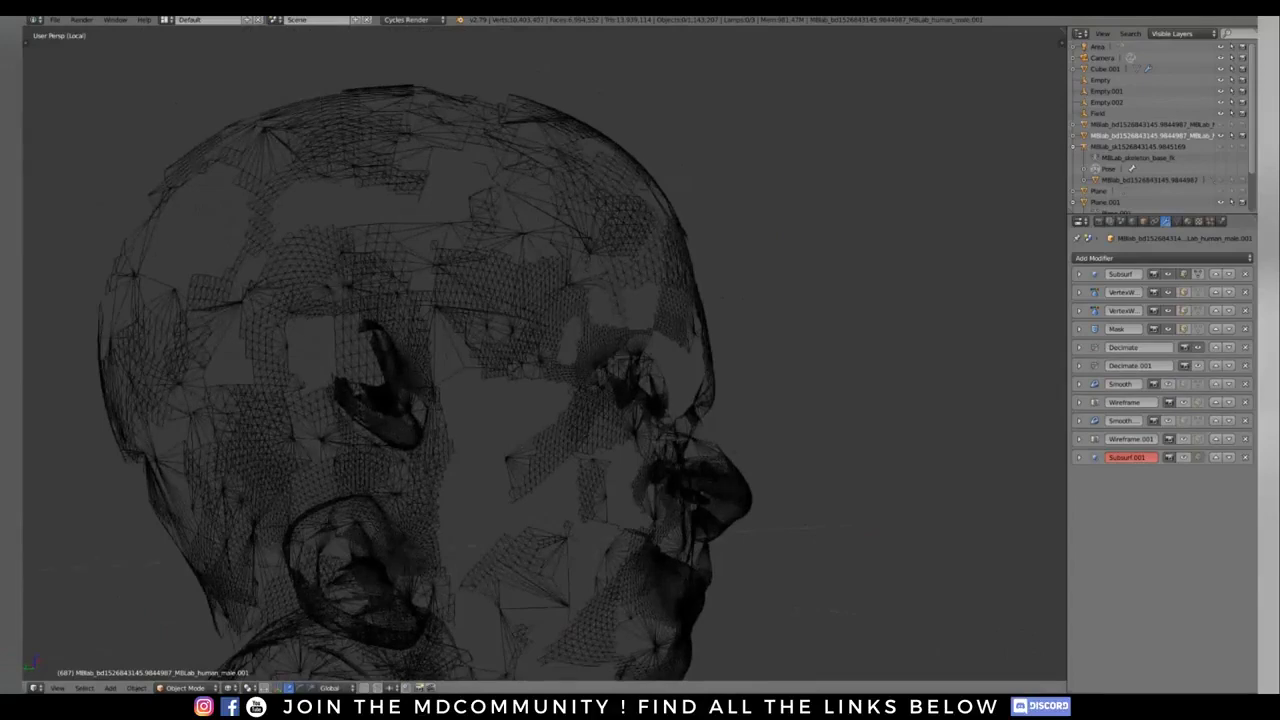
{"action": "middle_click_drag", "start_coordinate": [770, 435], "coordinate": [830, 440]}
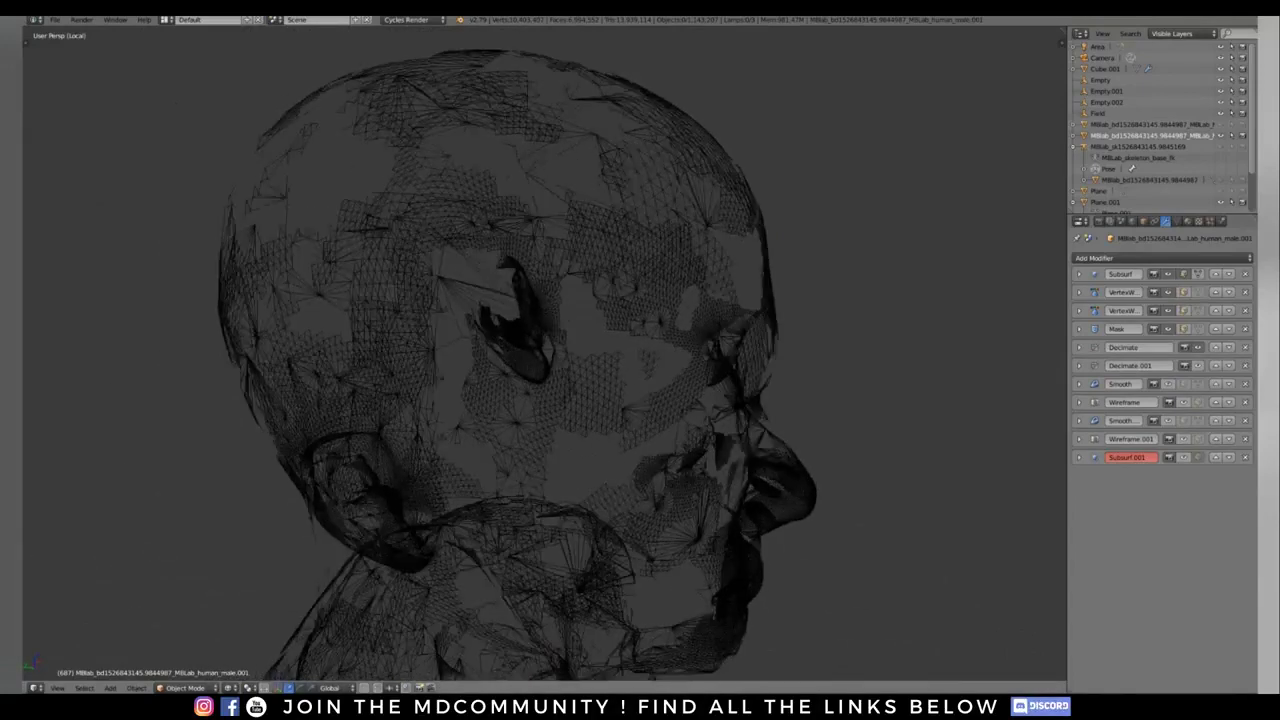
{"action": "middle_click_drag", "start_coordinate": [620, 370], "coordinate": [490, 365]}
{"action": "scroll", "coordinate": [490, 365], "scroll_direction": "down", "scroll_amount": 3}
{"action": "mouse_move", "coordinate": [600, 370]}
{"action": "middle_mouse_down"}
{"action": "mouse_move", "coordinate": [410, 372]}
{"action": "mouse_move", "coordinate": [610, 370]}
{"action": "mouse_move", "coordinate": [510, 365]}
{"action": "mouse_move", "coordinate": [550, 372]}
{"action": "mouse_move", "coordinate": [460, 382]}
{"action": "middle_mouse_up"}
{"action": "scroll", "coordinate": [530, 368], "scroll_direction": "up", "scroll_amount": 2}
{"action": "scroll", "coordinate": [410, 372], "scroll_direction": "up", "scroll_amount": 2}
{"action": "scroll", "coordinate": [590, 372], "scroll_direction": "down", "scroll_amount": 2}
{"action": "key", "text": "z"}
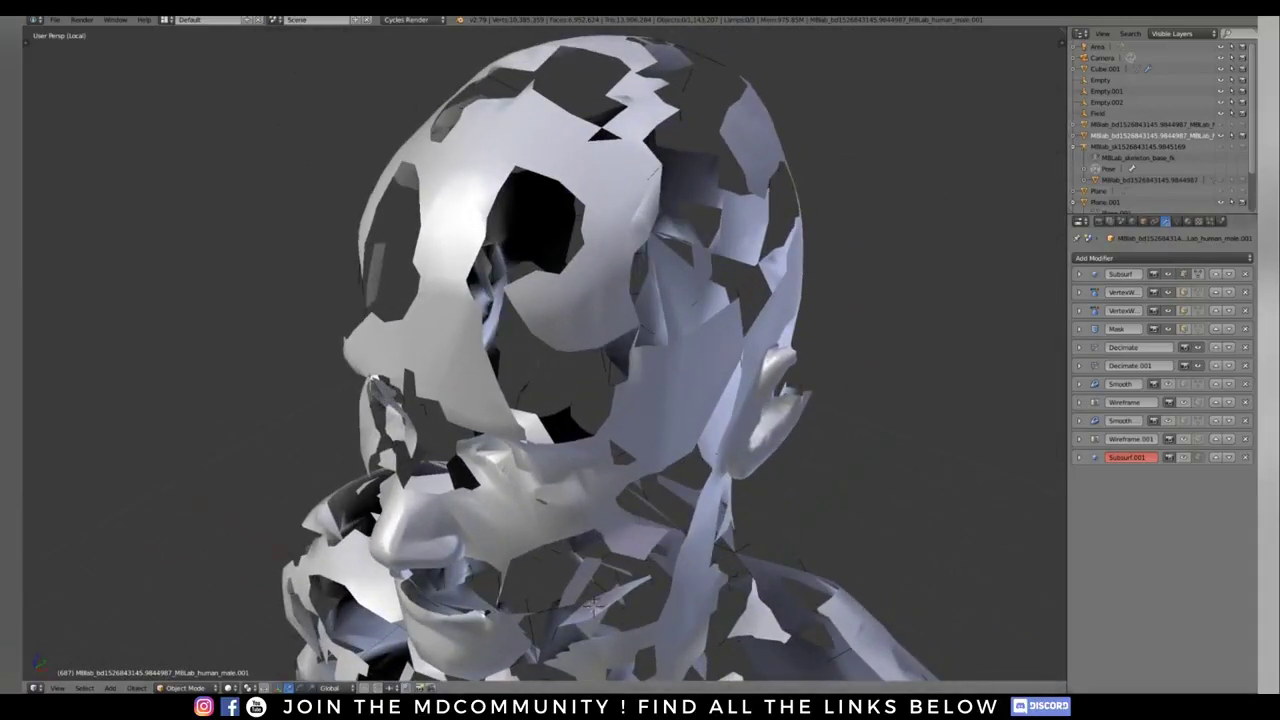
{"action": "middle_click_drag", "start_coordinate": [800, 372], "coordinate": [790, 380]}
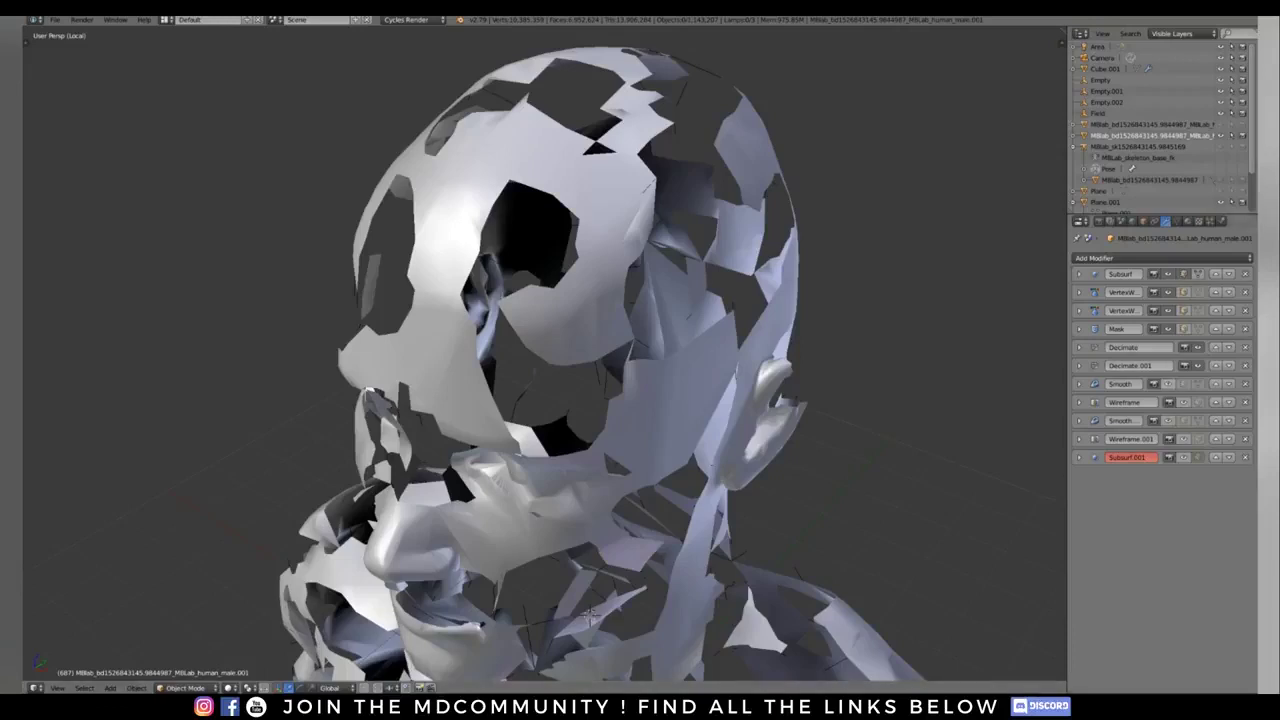
{"action": "middle_click_drag", "start_coordinate": [590, 615], "coordinate": [643, 622]}
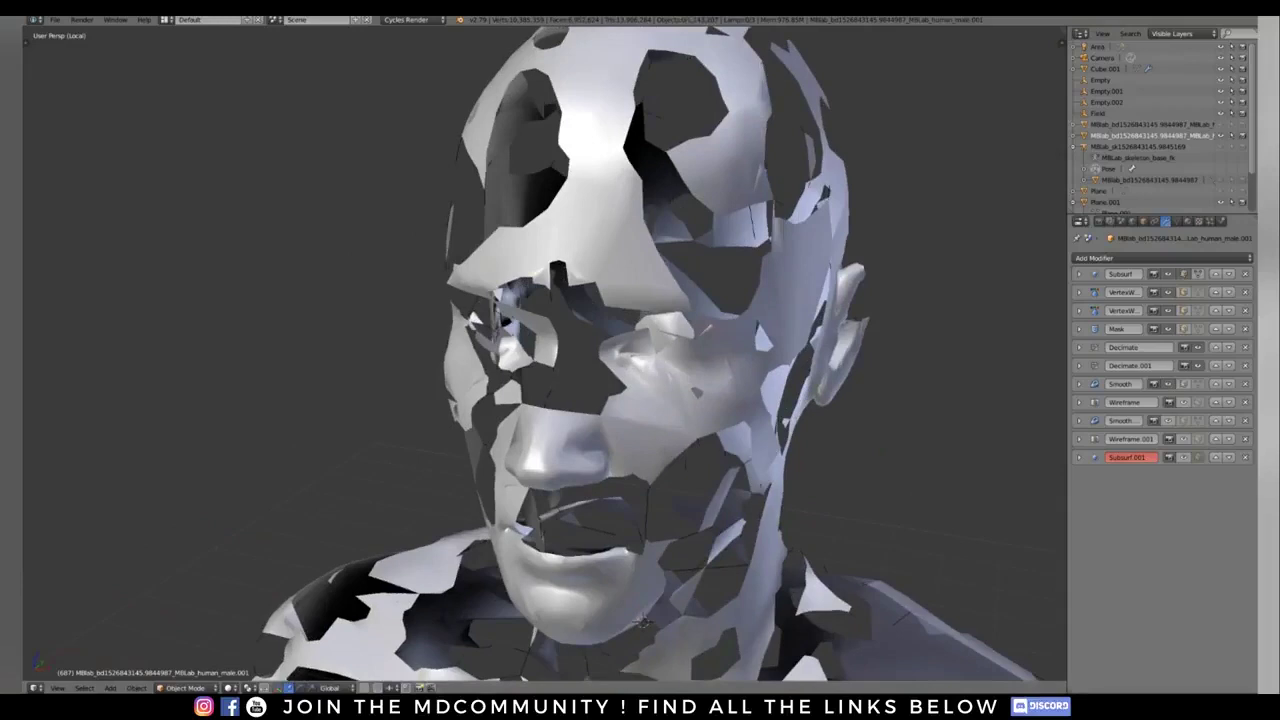
Step: Check the first Smooth modifier's factor, repeat and vertex group settings and turn on its viewport display
{"action": "left_click", "coordinate": [1079, 384]}
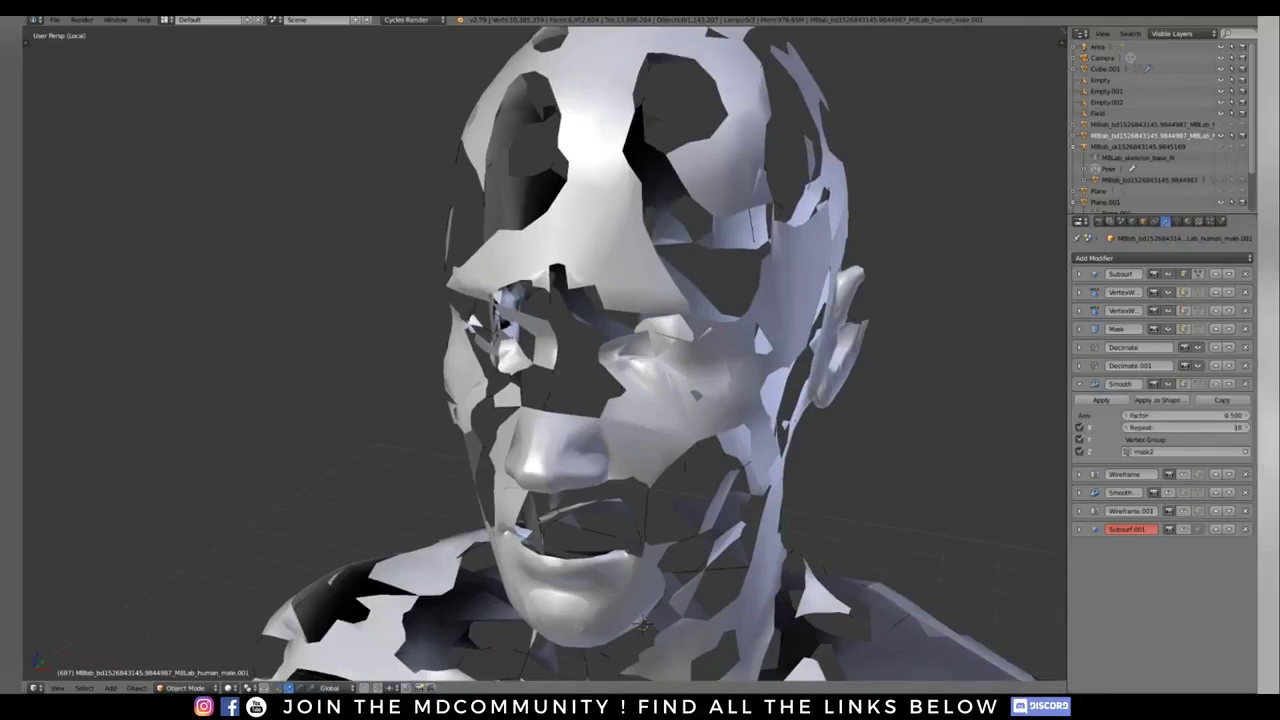
{"action": "left_click", "coordinate": [1079, 384]}
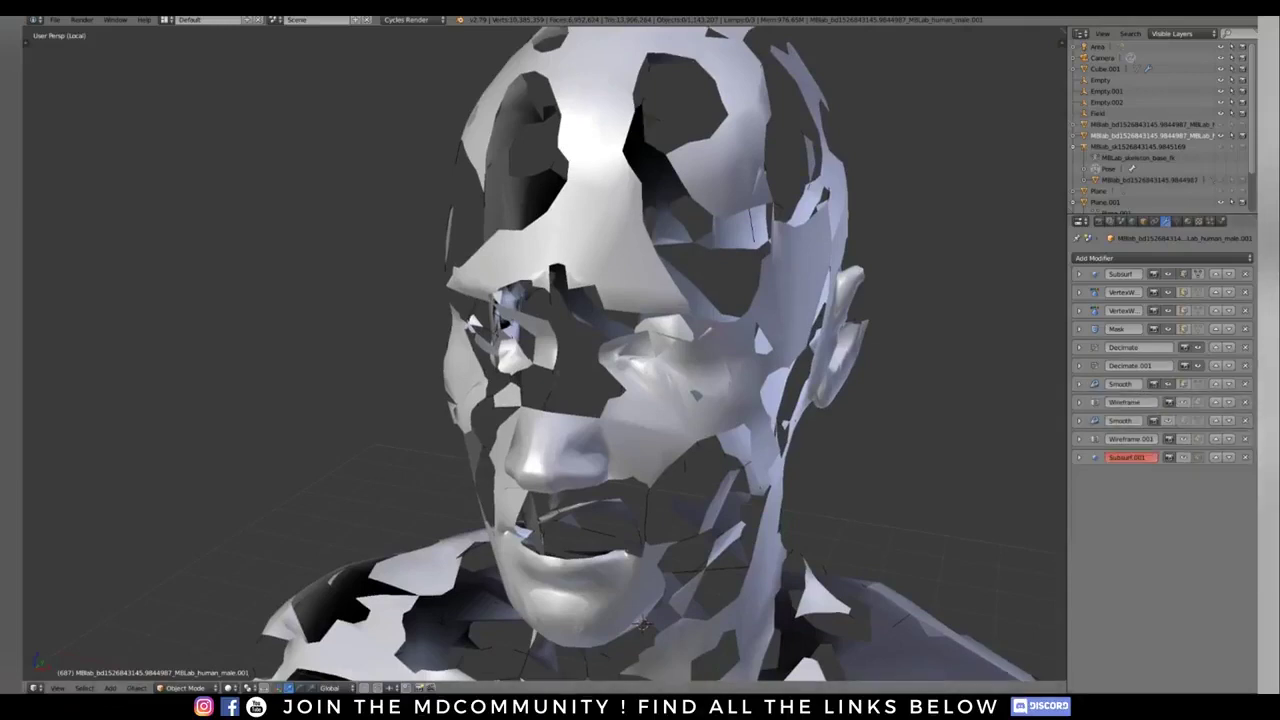
{"action": "middle_click_drag", "start_coordinate": [700, 400], "coordinate": [735, 450]}
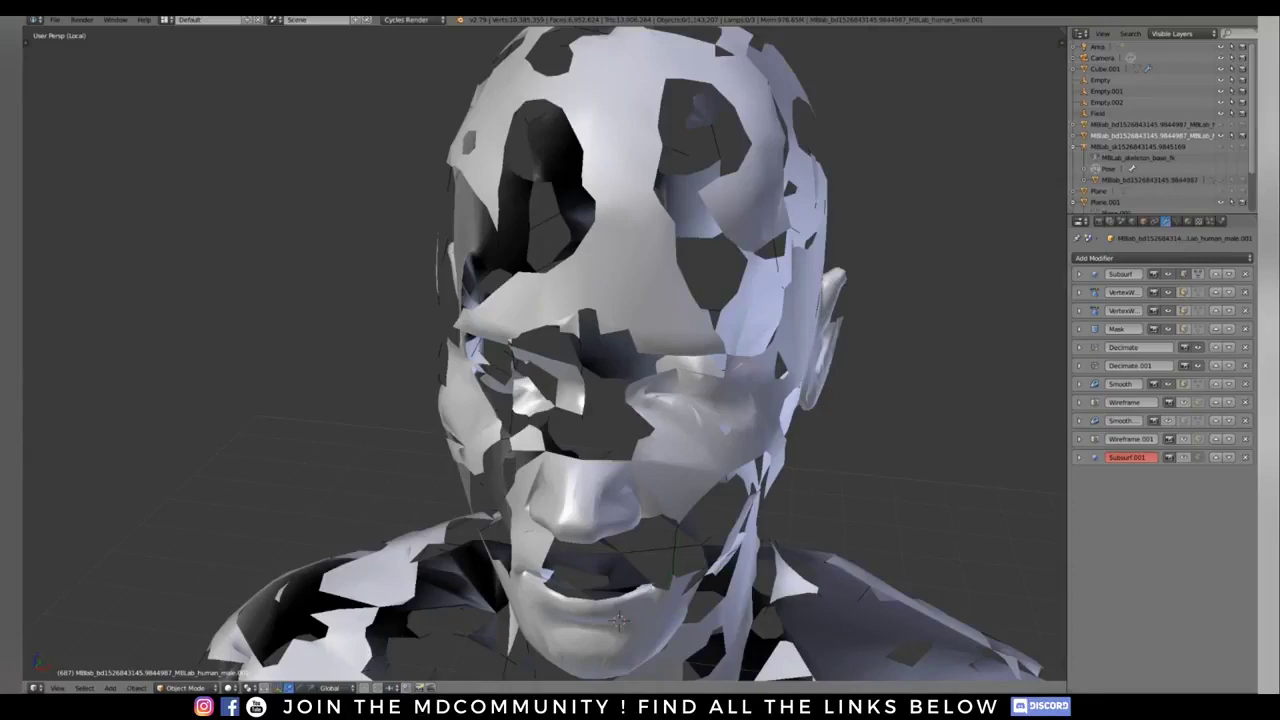
{"action": "scroll", "coordinate": [545, 354], "scroll_direction": "down", "scroll_amount": 1}
{"action": "middle_click_drag", "start_coordinate": [600, 360], "coordinate": [600, 400]}
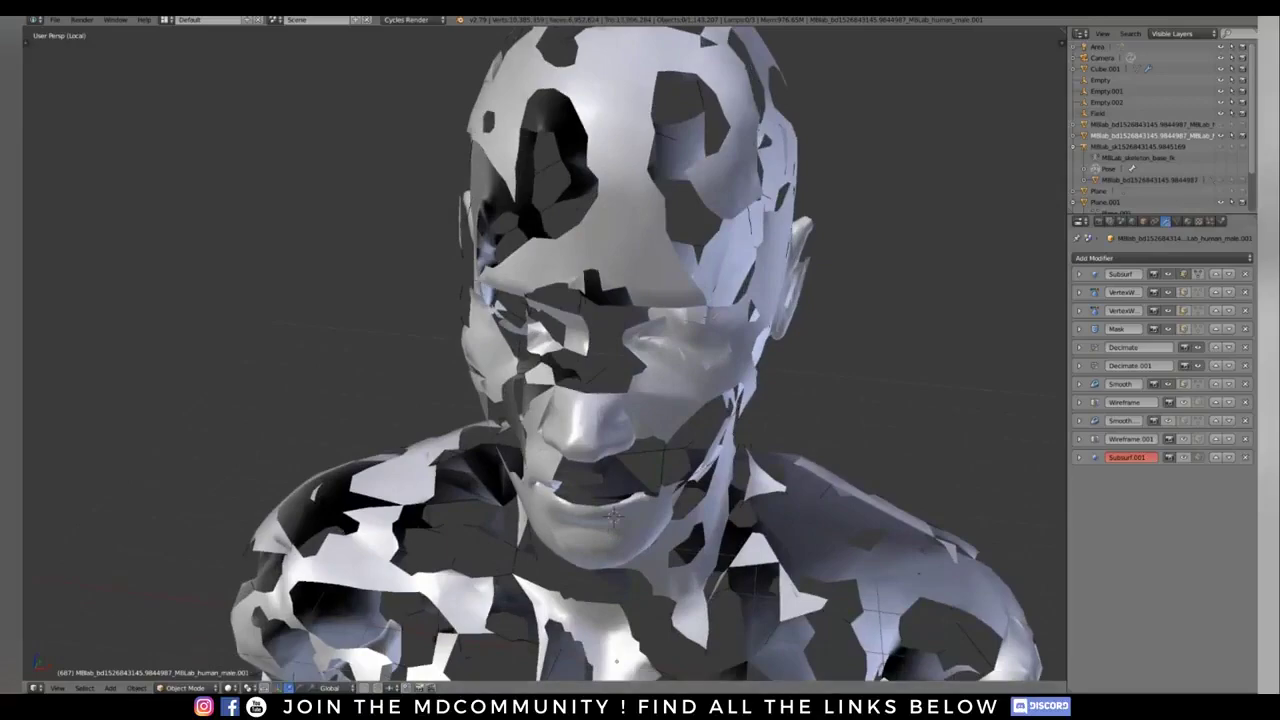
Step: Turn on the first Wireframe modifier's viewport display on the bust
{"action": "left_click", "coordinate": [1184, 402]}
{"action": "middle_click_drag", "start_coordinate": [600, 400], "coordinate": [680, 410]}
{"action": "scroll", "coordinate": [600, 360], "scroll_direction": "up", "scroll_amount": 2}
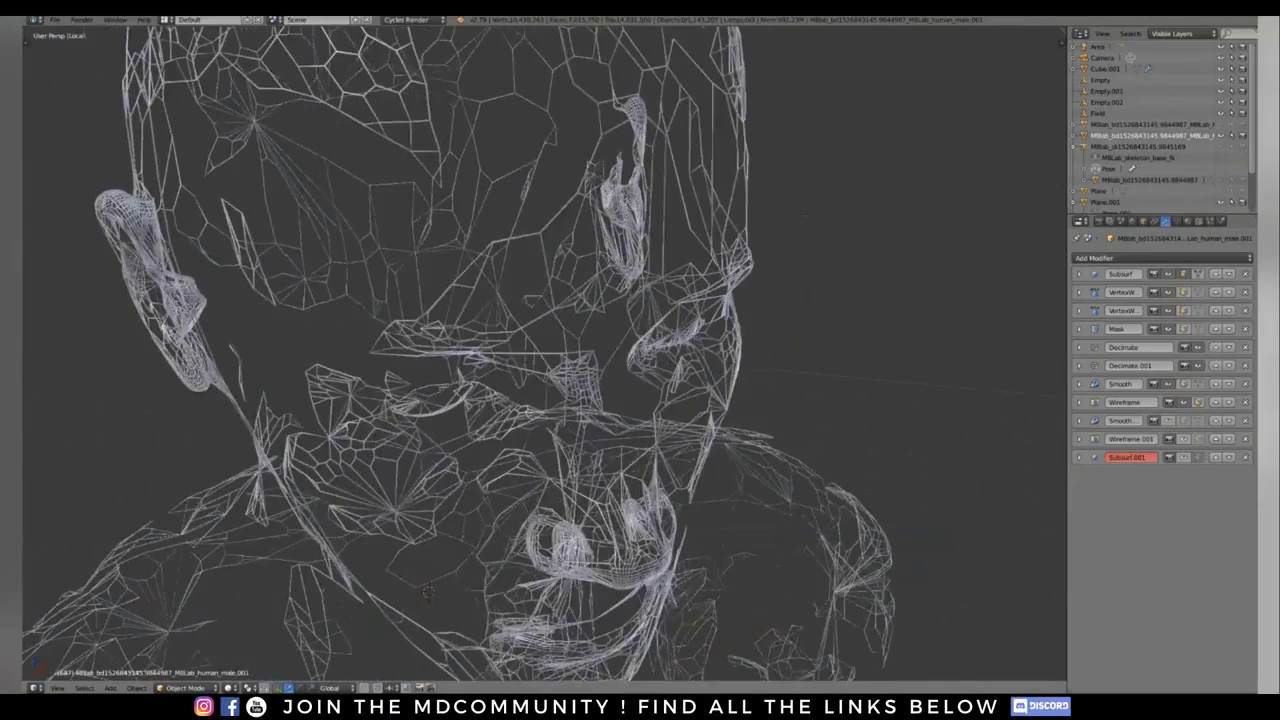
Step: Turn on the viewport display of the second Smooth modifier and the Wireframe.001 modifier
{"action": "left_click", "coordinate": [1168, 421]}
{"action": "middle_click_drag", "start_coordinate": [640, 360], "coordinate": [570, 360]}
{"action": "scroll", "coordinate": [540, 360], "scroll_direction": "down", "scroll_amount": 3}
{"action": "scroll", "coordinate": [600, 370], "scroll_direction": "up", "scroll_amount": 4}
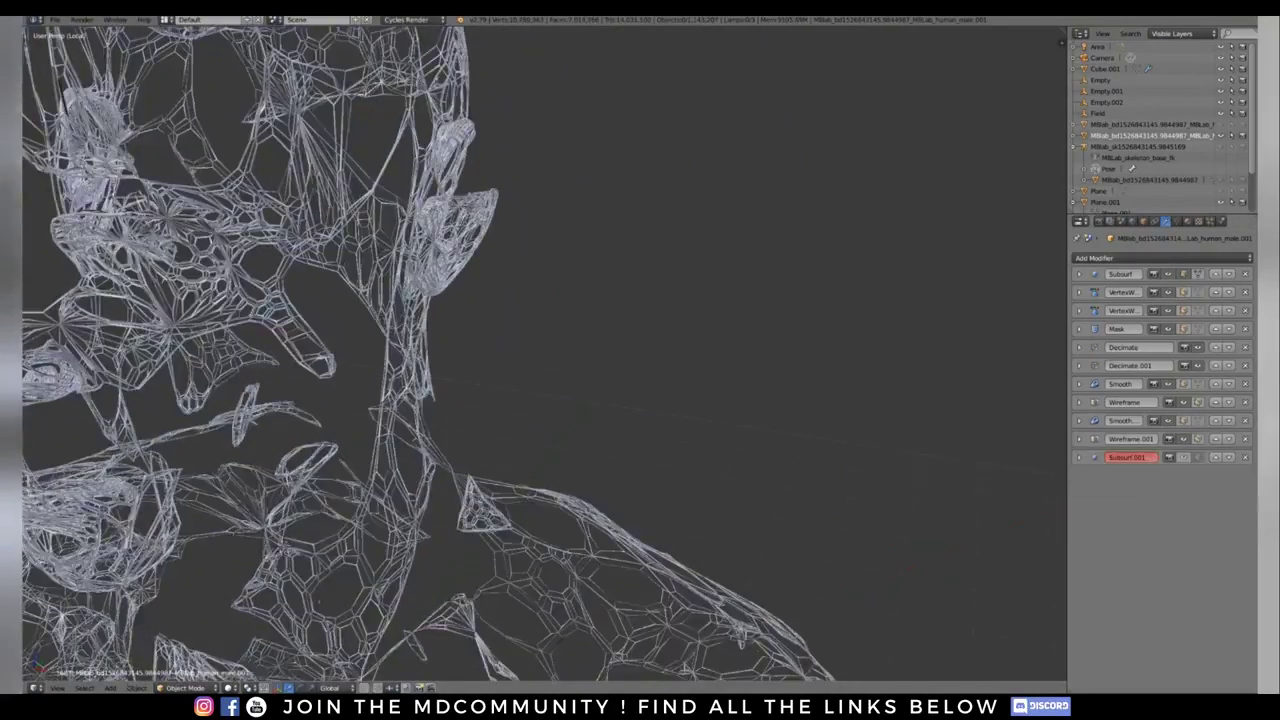
{"action": "middle_click_drag", "start_coordinate": [560, 400], "coordinate": [700, 450]}
{"action": "middle_click_drag", "start_coordinate": [600, 430], "coordinate": [725, 440]}
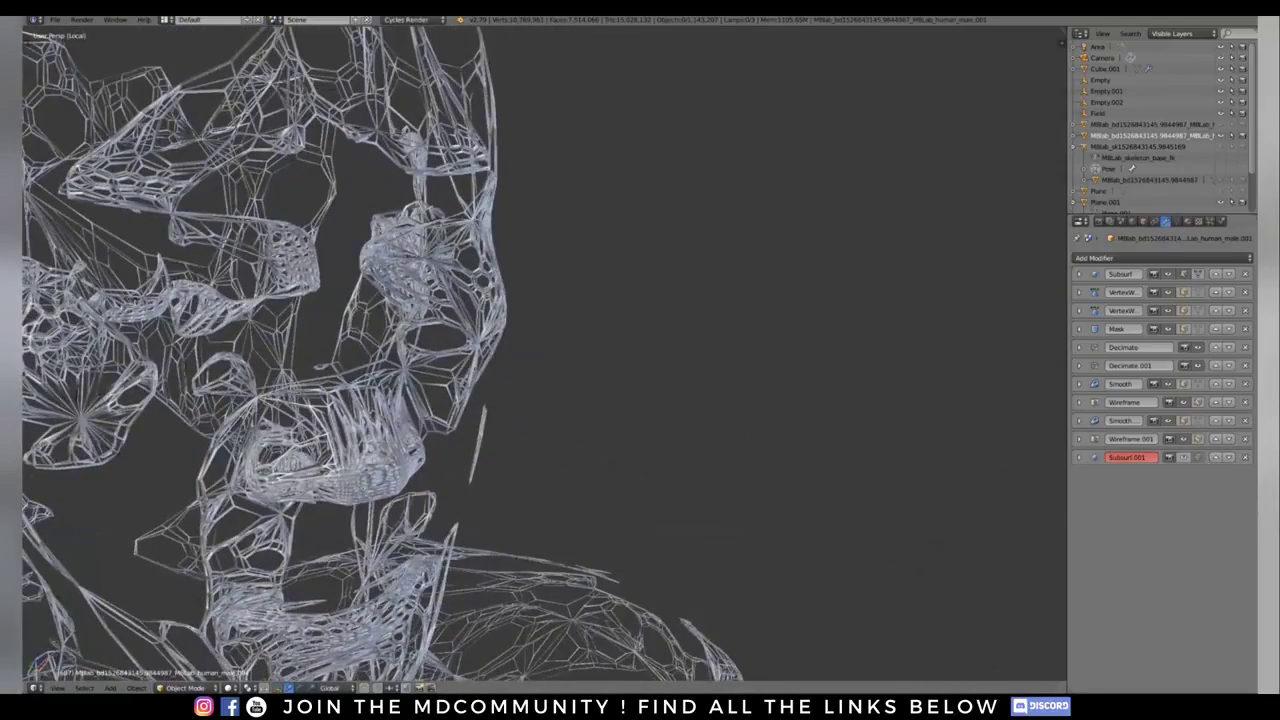
Step: Turn off the Wireframe.001 modifier's viewport display to compare the bust with only the first wireframe pass
{"action": "left_click", "coordinate": [1184, 439]}
{"action": "middle_click_drag", "start_coordinate": [600, 380], "coordinate": [515, 360]}
{"action": "key", "text": "z"}
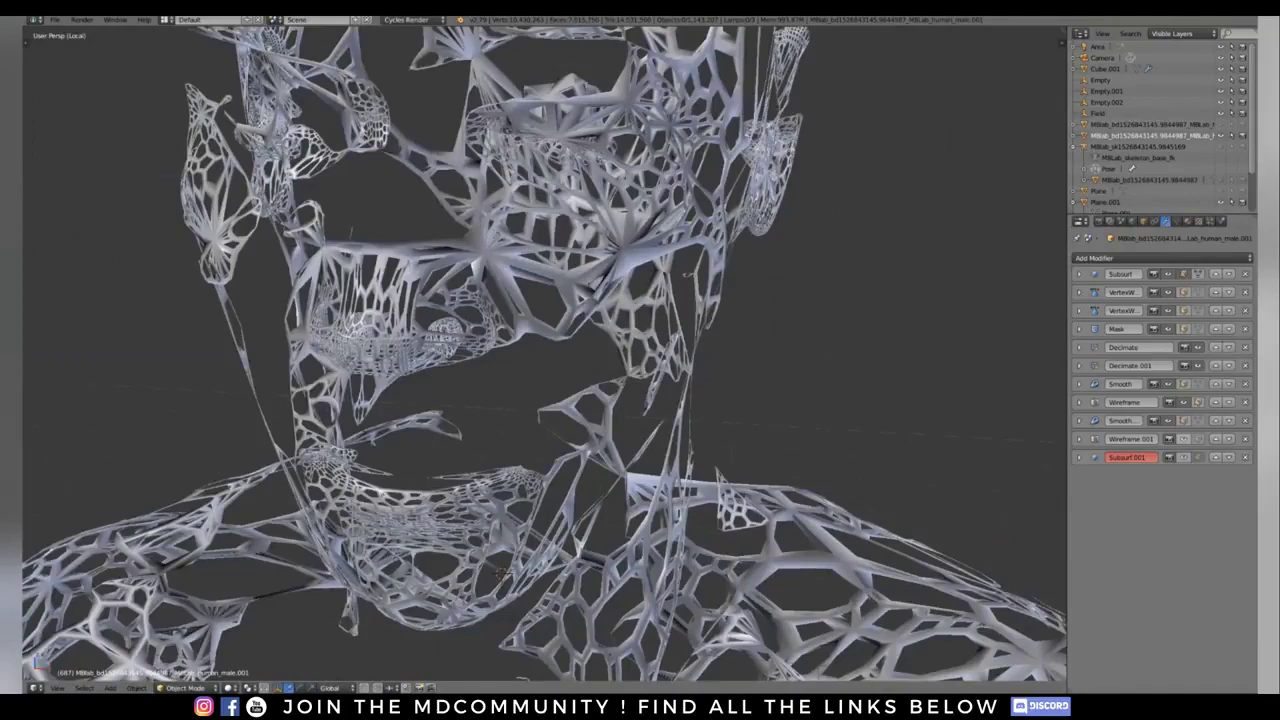
Step: Turn the Wireframe.001 modifier back on in the viewport, along with Subsurf.001, and frame the whole head
{"action": "key", "text": "z"}
{"action": "scroll", "coordinate": [545, 355], "scroll_direction": "down", "scroll_amount": 3}
{"action": "middle_click_drag", "start_coordinate": [480, 370], "coordinate": [575, 420]}
{"action": "scroll", "coordinate": [545, 355], "scroll_direction": "down", "scroll_amount": 2}
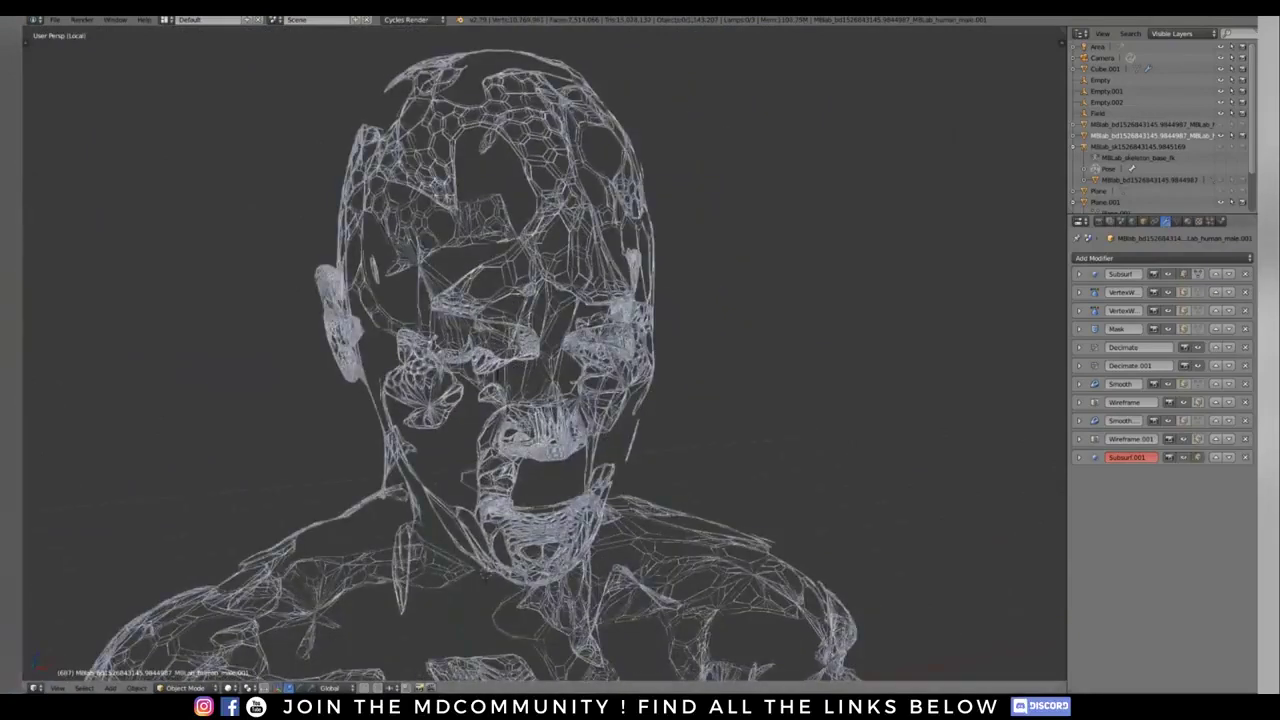
{"action": "middle_click_drag", "start_coordinate": [540, 360], "coordinate": [500, 362]}
{"action": "scroll", "coordinate": [540, 360], "scroll_direction": "up", "scroll_amount": 2}
Step: Examine the Subsurf.001 and Wireframe.001 settings together with the bust's wire strands up close
{"action": "left_click", "coordinate": [1079, 457]}
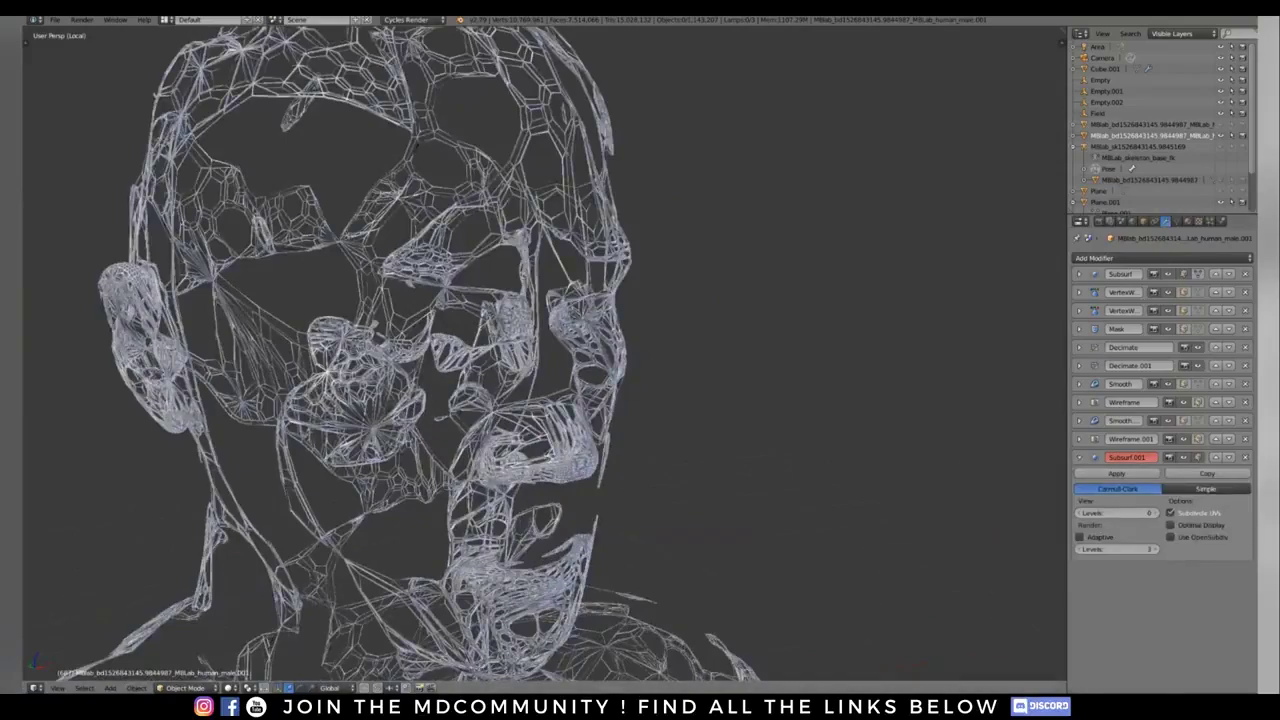
{"action": "scroll", "coordinate": [540, 360], "scroll_direction": "up", "scroll_amount": 6}
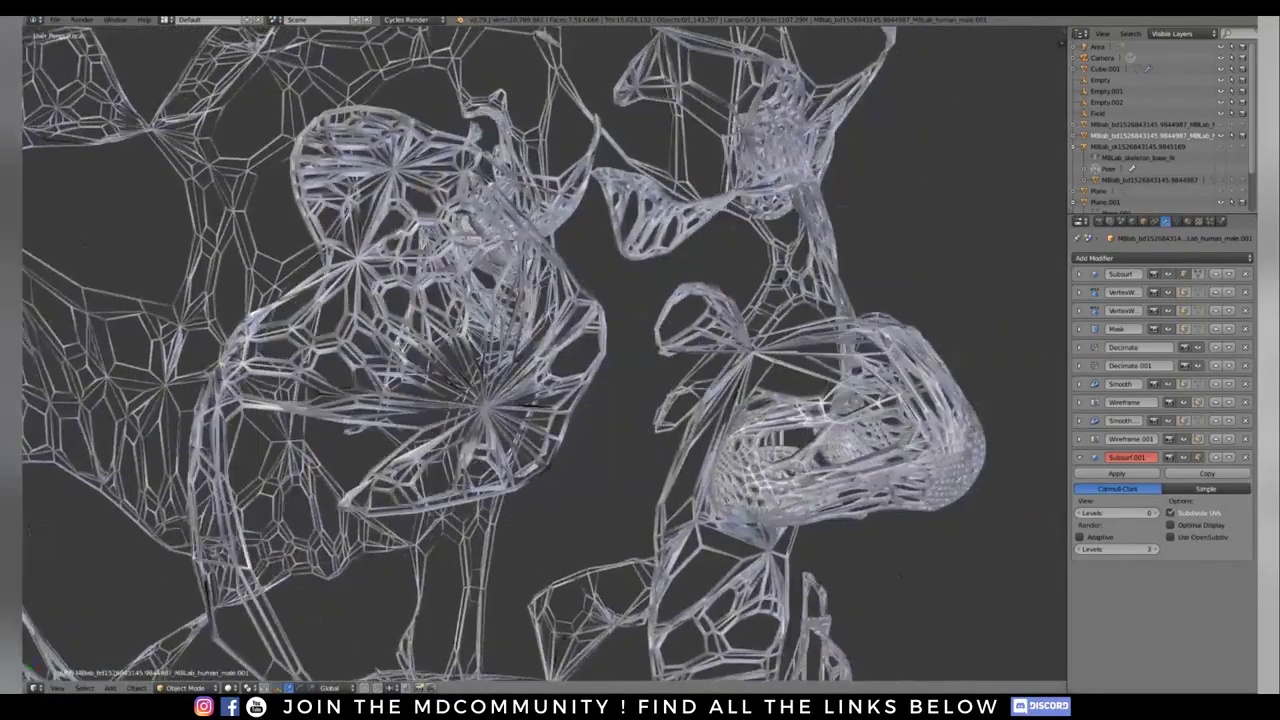
{"action": "scroll", "coordinate": [540, 355], "scroll_direction": "up", "scroll_amount": 2}
{"action": "middle_click_drag", "start_coordinate": [560, 355], "coordinate": [440, 368]}
{"action": "scroll", "coordinate": [540, 360], "scroll_direction": "up", "scroll_amount": 1}
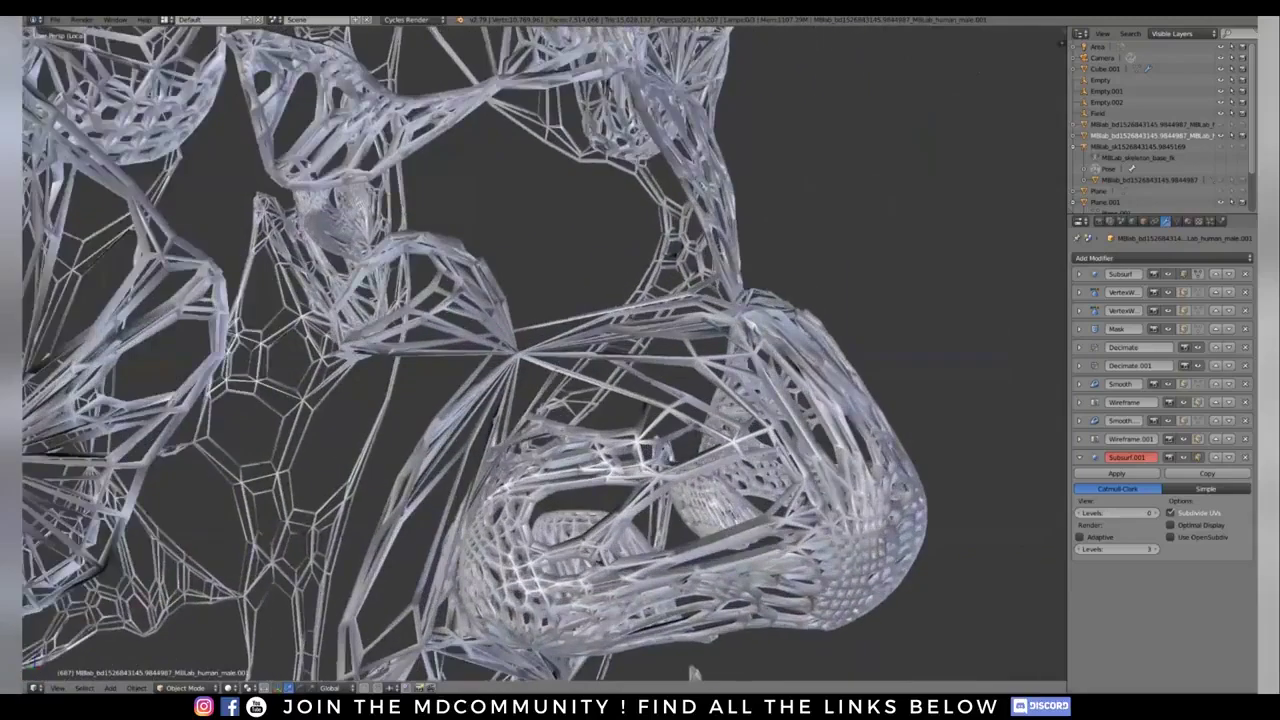
{"action": "left_click", "coordinate": [1079, 439]}
{"action": "scroll", "coordinate": [693, 672], "scroll_direction": "up", "scroll_amount": 5}
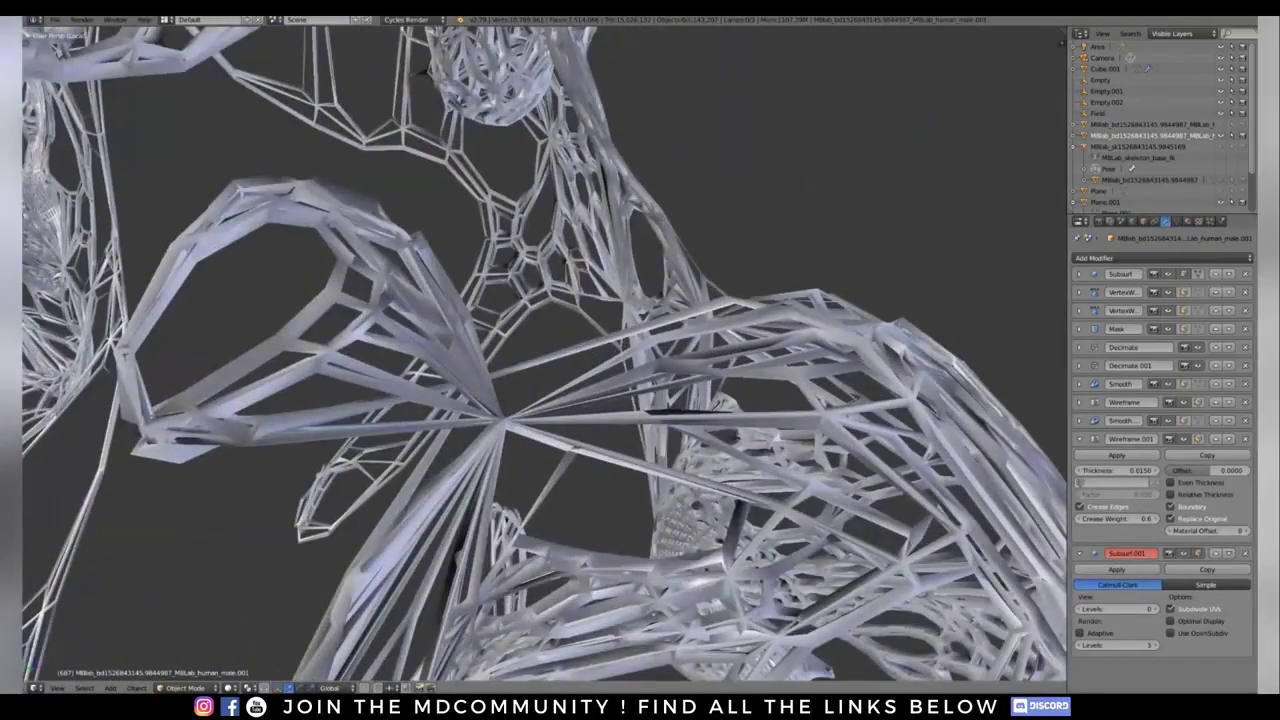
{"action": "scroll", "coordinate": [540, 355], "scroll_direction": "down", "scroll_amount": 8}
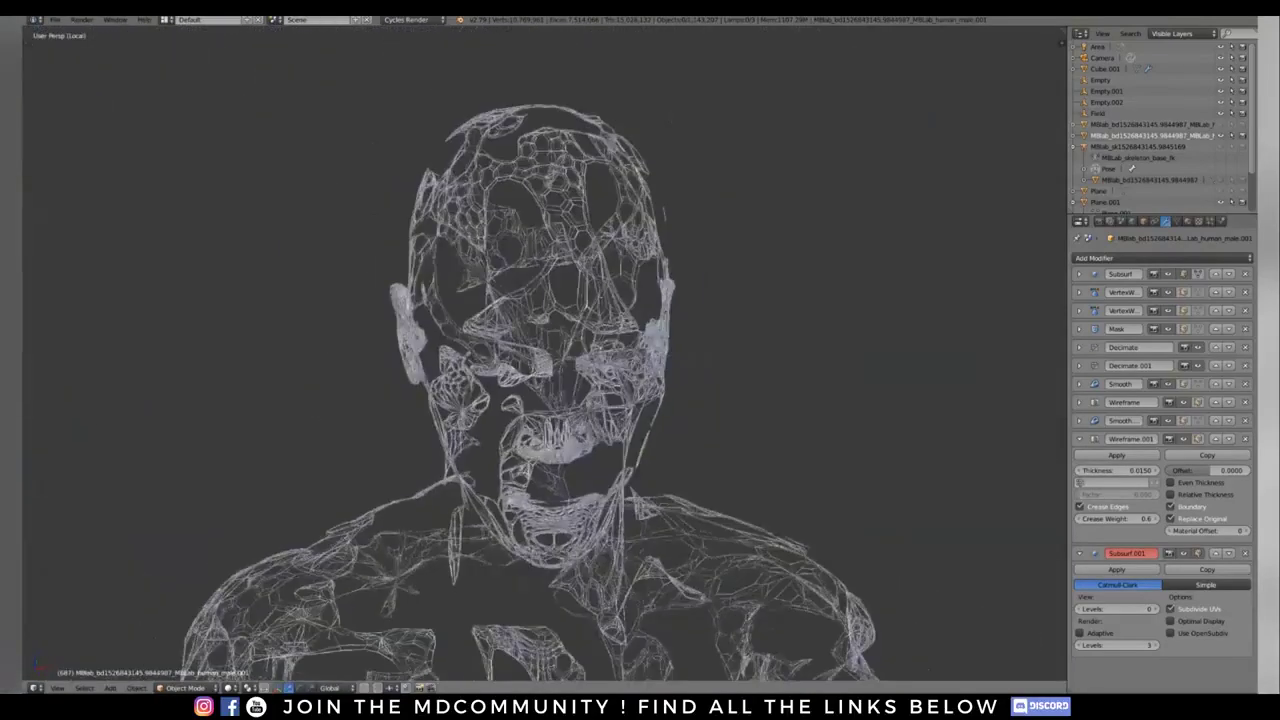
Step: Examine the complete wireframe bust from the front, the side and both three-quarter angles, at close and wide framing
{"action": "middle_click_drag", "start_coordinate": [700, 360], "coordinate": [325, 360]}
{"action": "middle_click_drag", "start_coordinate": [540, 360], "coordinate": [430, 345]}
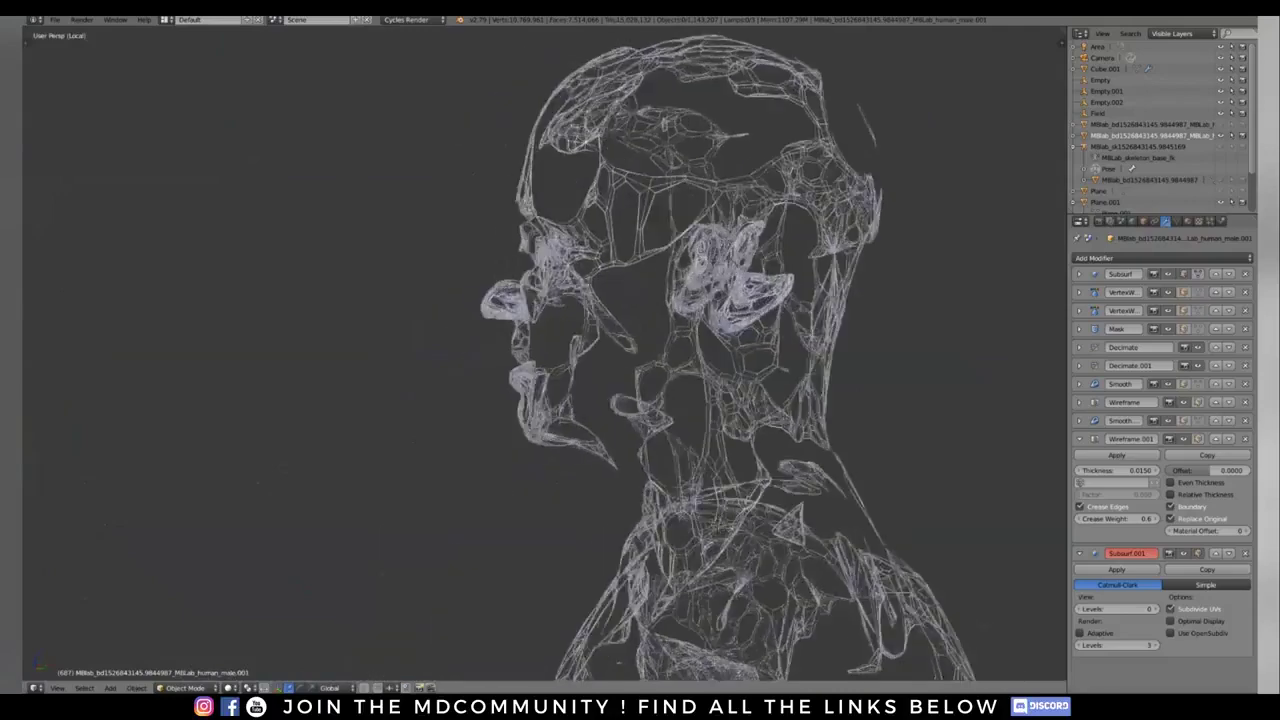
{"action": "mouse_move", "coordinate": [640, 350]}
{"action": "middle_mouse_down", "text": "shift"}
{"action": "mouse_move", "coordinate": [465, 350]}
{"action": "mouse_move", "coordinate": [630, 357]}
{"action": "middle_mouse_up", "text": "shift"}
{"action": "scroll", "coordinate": [465, 350], "scroll_direction": "down", "scroll_amount": 2}
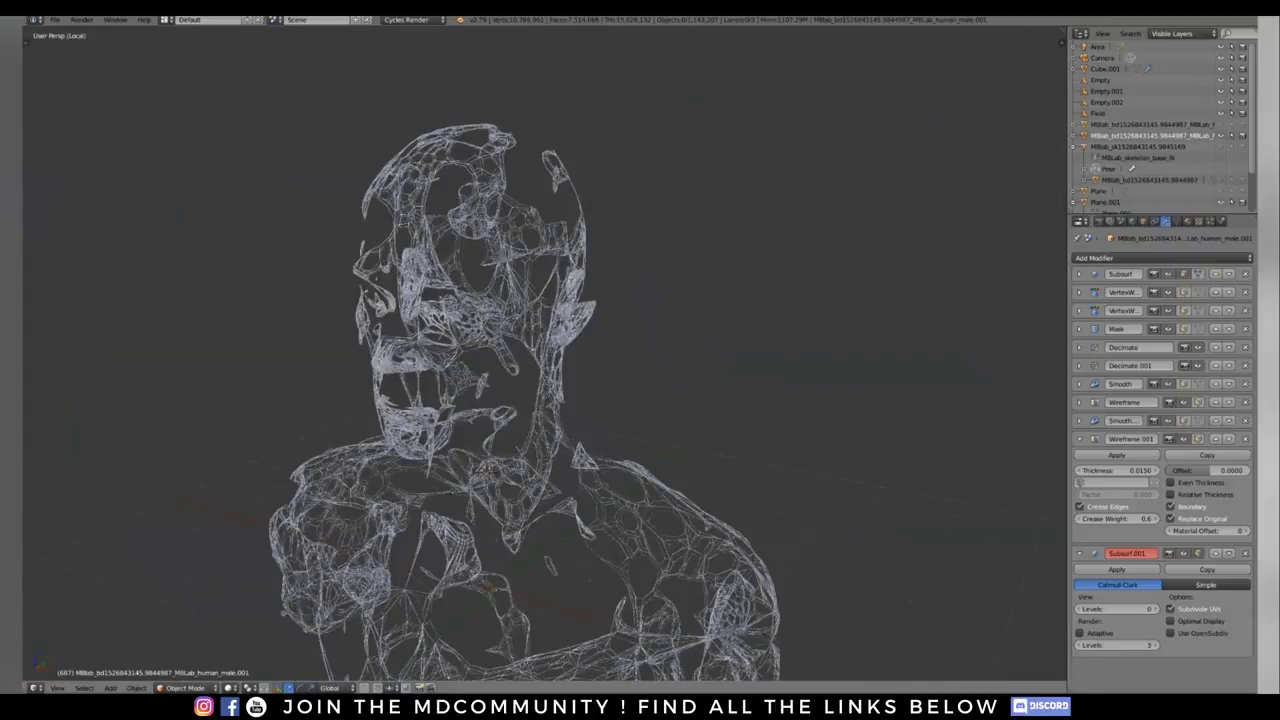
{"action": "scroll", "coordinate": [528, 390], "scroll_direction": "down", "scroll_amount": 2}
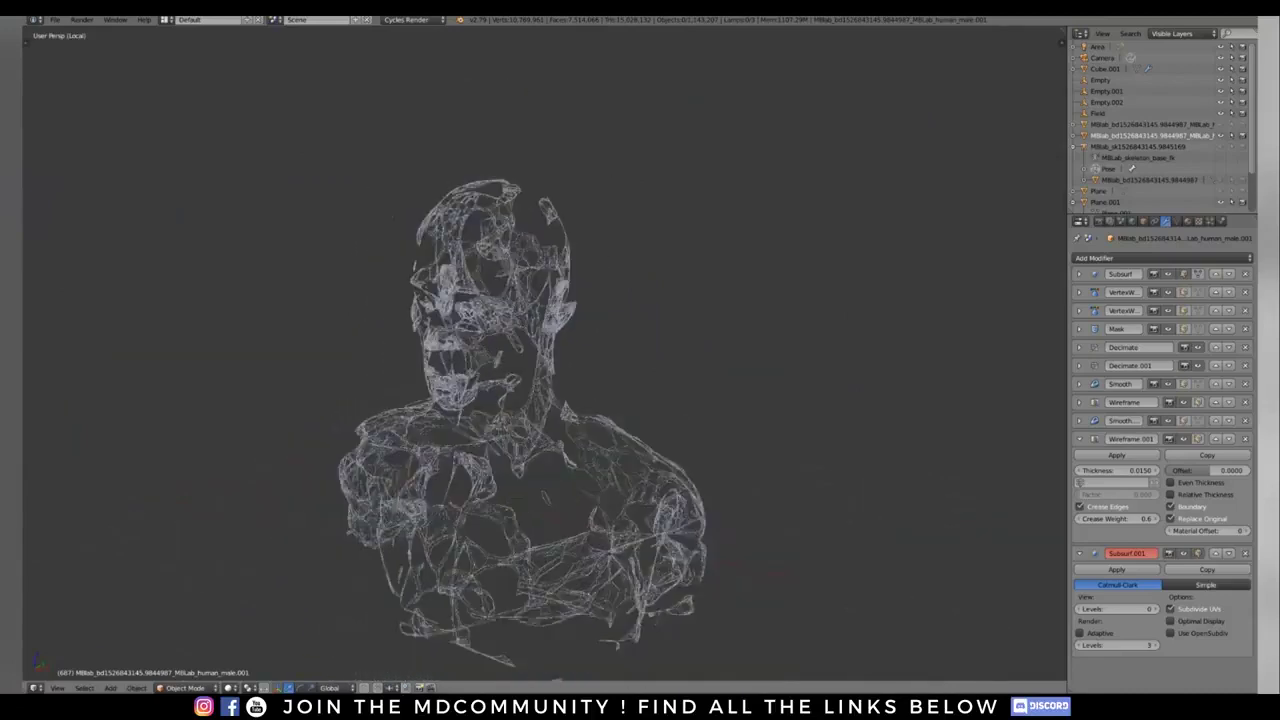
{"action": "scroll", "coordinate": [537, 370], "scroll_direction": "up", "scroll_amount": 3}
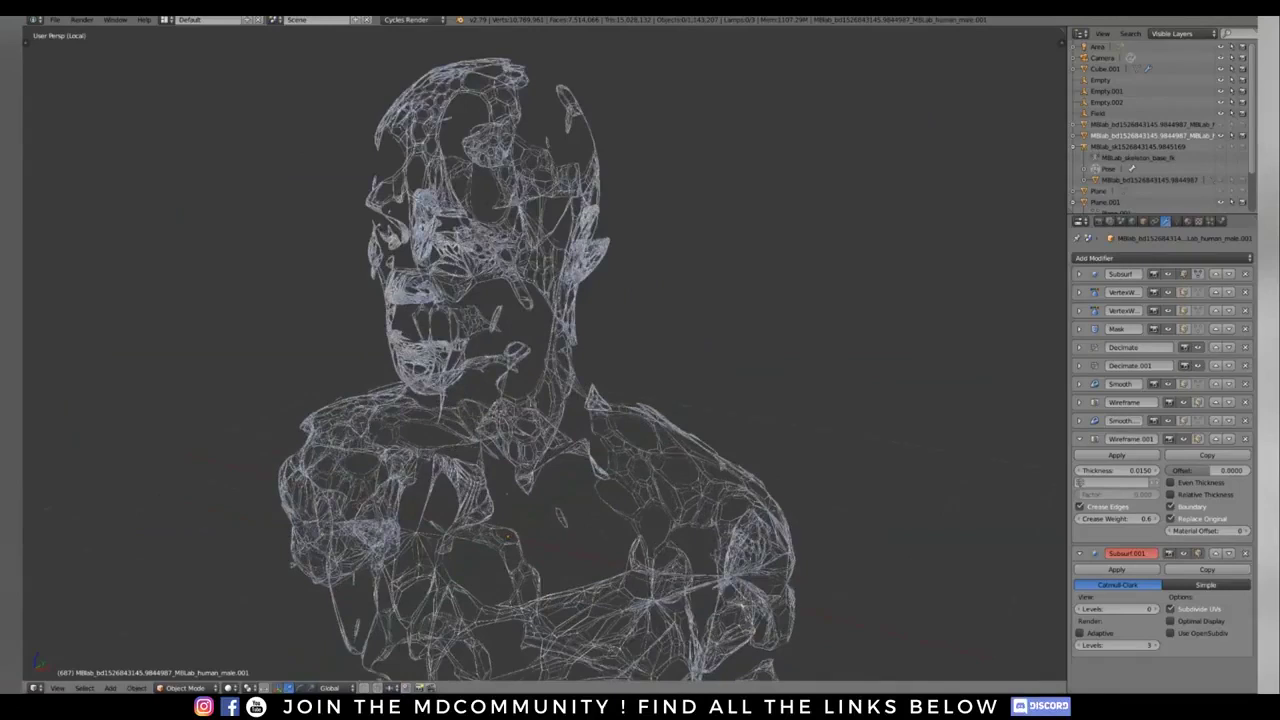
{"action": "mouse_move", "coordinate": [774, 200]}
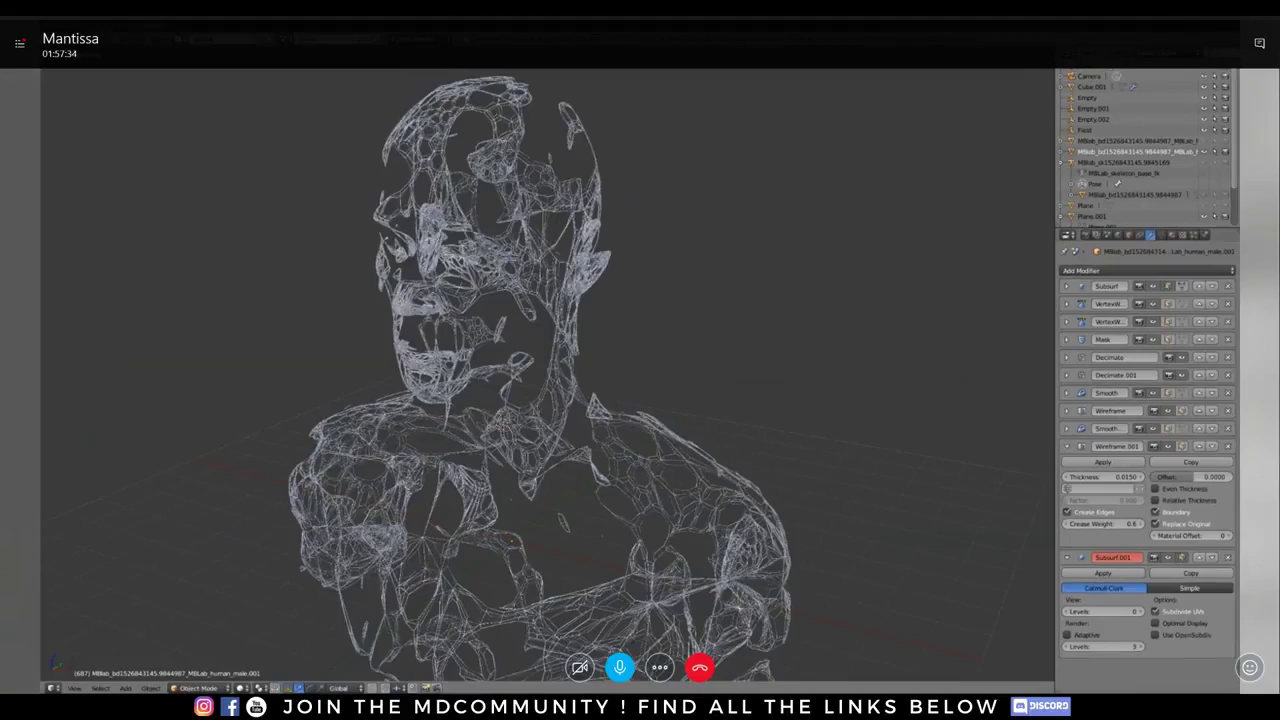
{"action": "scroll", "coordinate": [560, 367], "scroll_direction": "down", "scroll_amount": 2}
{"action": "mouse_move", "coordinate": [547, 375]}
{"action": "middle_mouse_down"}
{"action": "mouse_move", "coordinate": [560, 367]}
{"action": "mouse_move", "coordinate": [548, 387]}
{"action": "middle_mouse_up"}
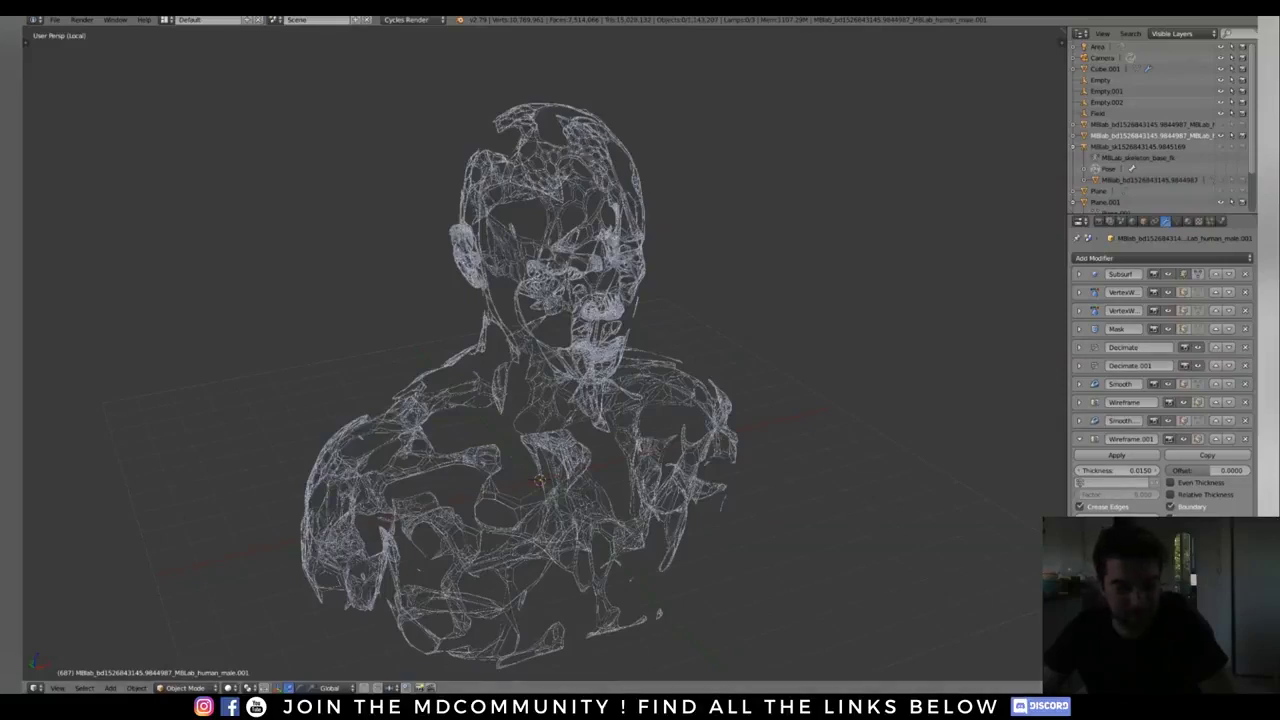
Step: View the finished face render in the image viewer, return to Blender, and move the webcam properties window out of the way
{"action": "left_click", "coordinate": [380, 689]}
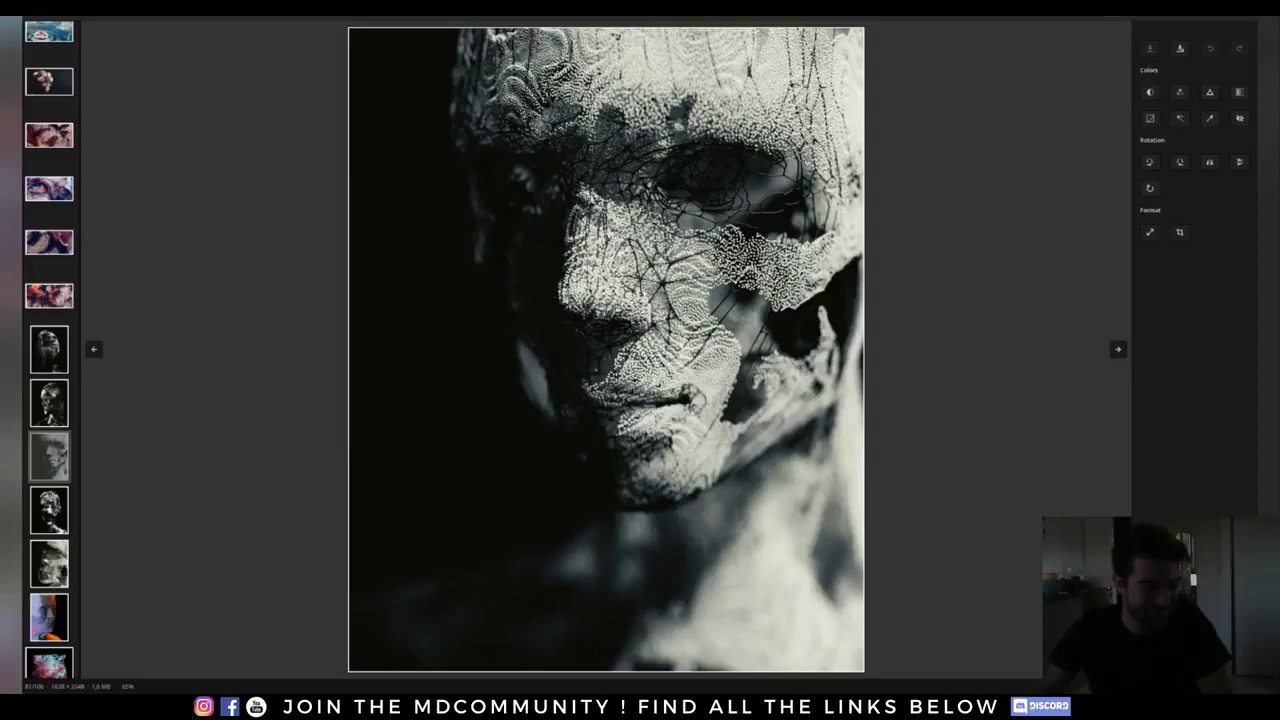
{"action": "key", "text": "alt+Tab"}
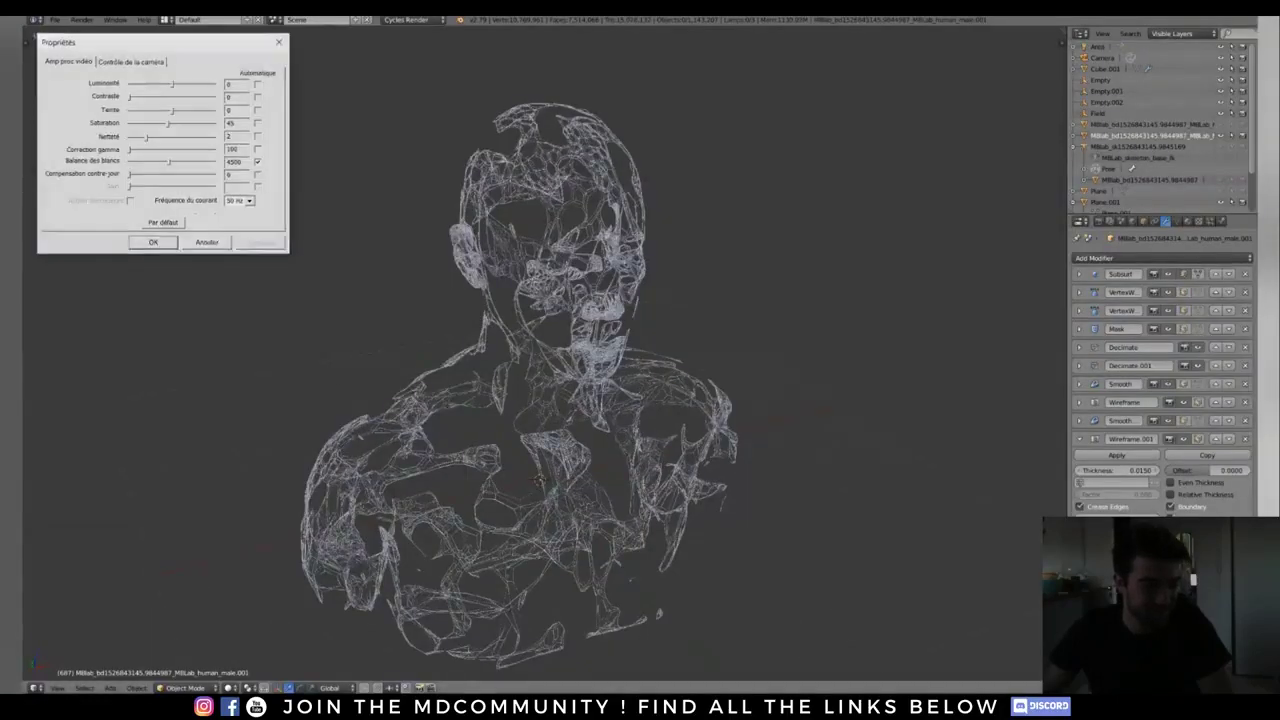
{"action": "left_click_drag", "start_coordinate": [134, 44], "coordinate": [0, 130]}
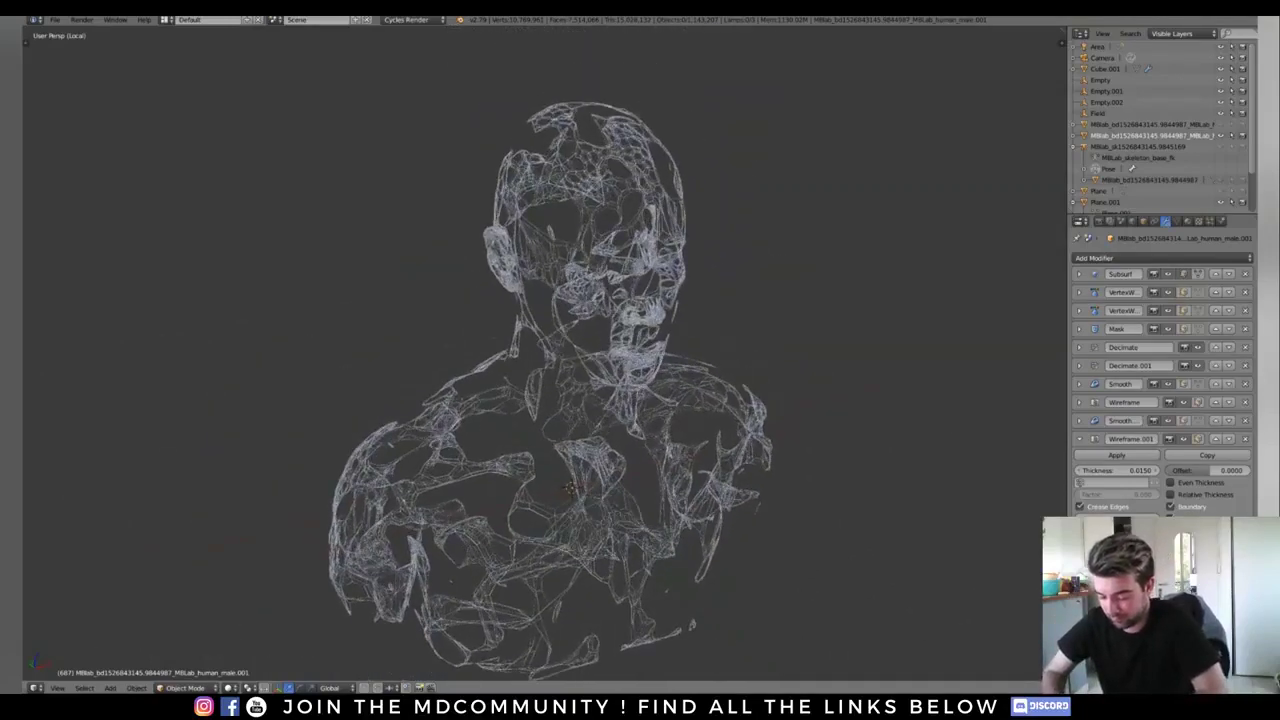
Step: Show the Animation Nodes tools, switch the viewport to the Node Editor, and create a new Animation Nodes tree
{"action": "scroll", "coordinate": [608, 440], "scroll_direction": "up", "scroll_amount": 1}
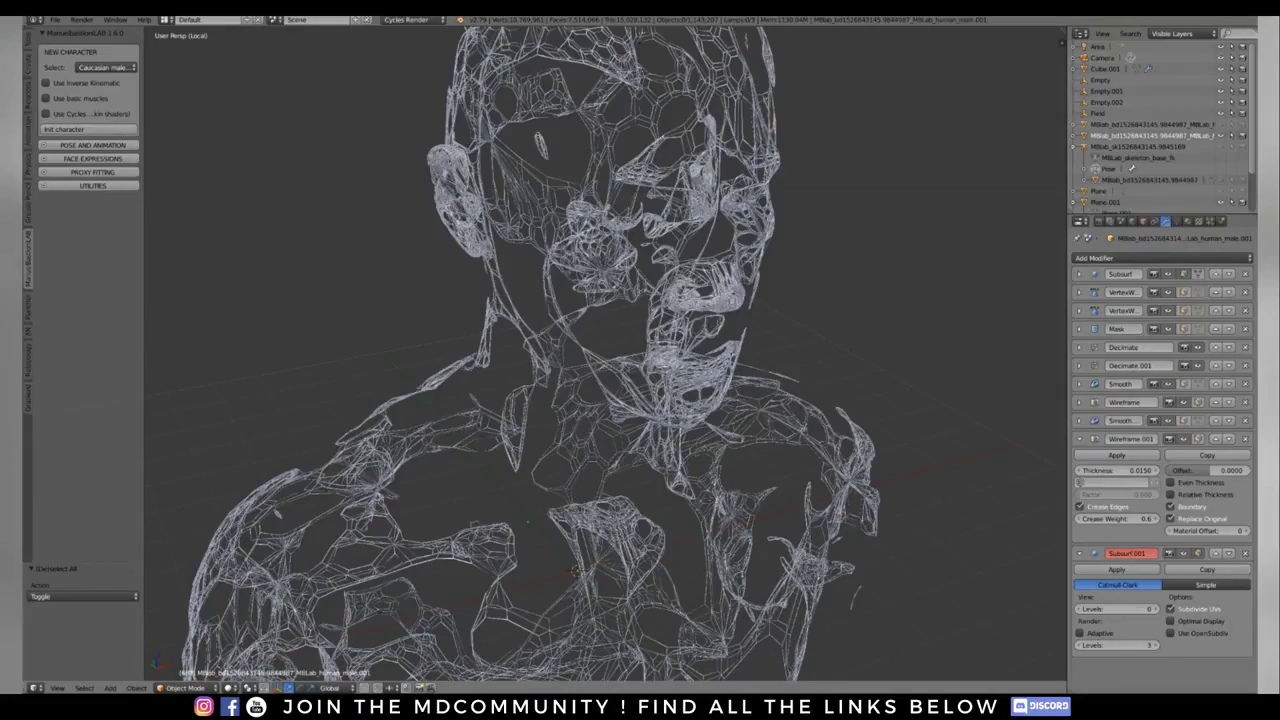
{"action": "left_click", "coordinate": [28, 331]}
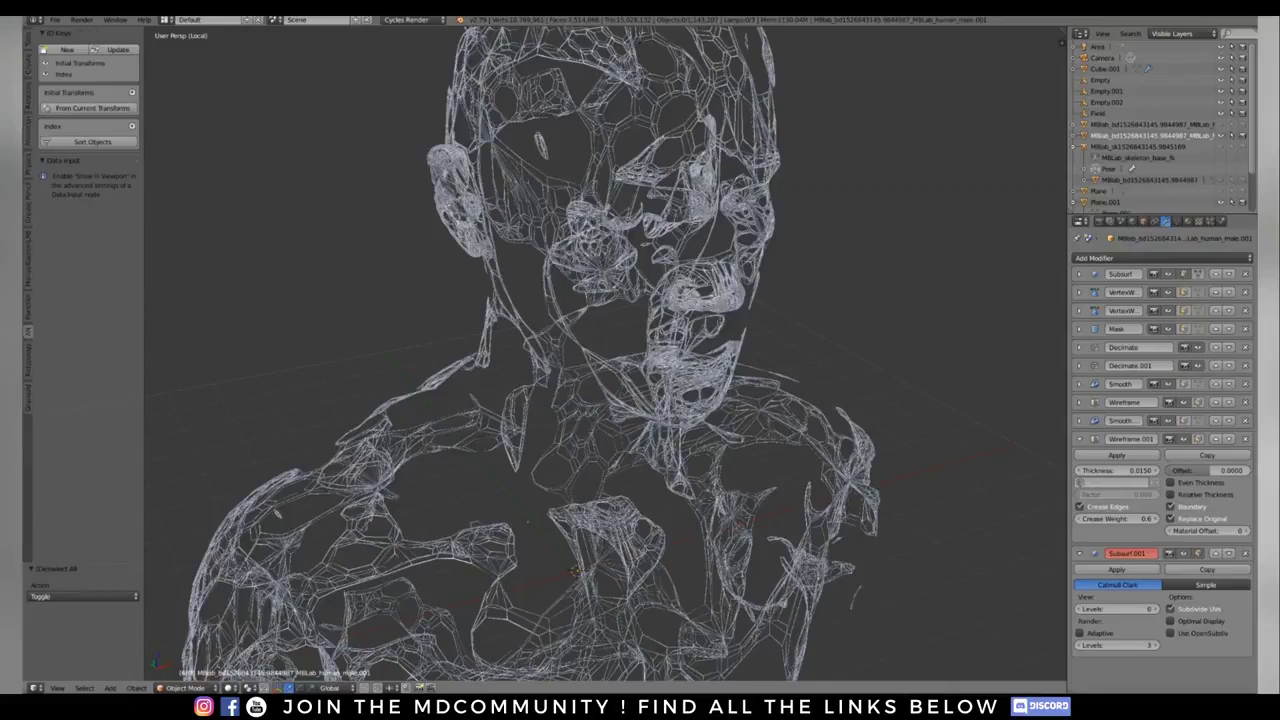
{"action": "key", "text": "shift+F3"}
{"action": "scroll", "coordinate": [372, 354], "scroll_direction": "down", "scroll_amount": 6}
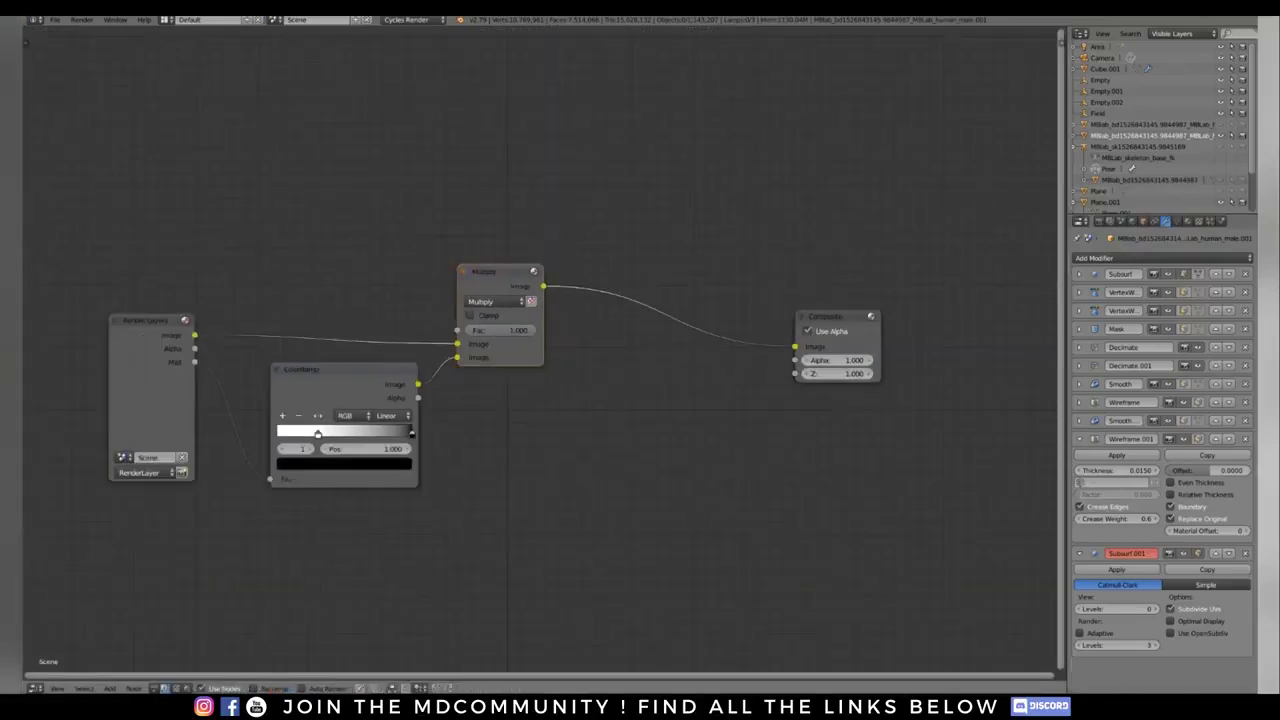
{"action": "left_click", "coordinate": [155, 688]}
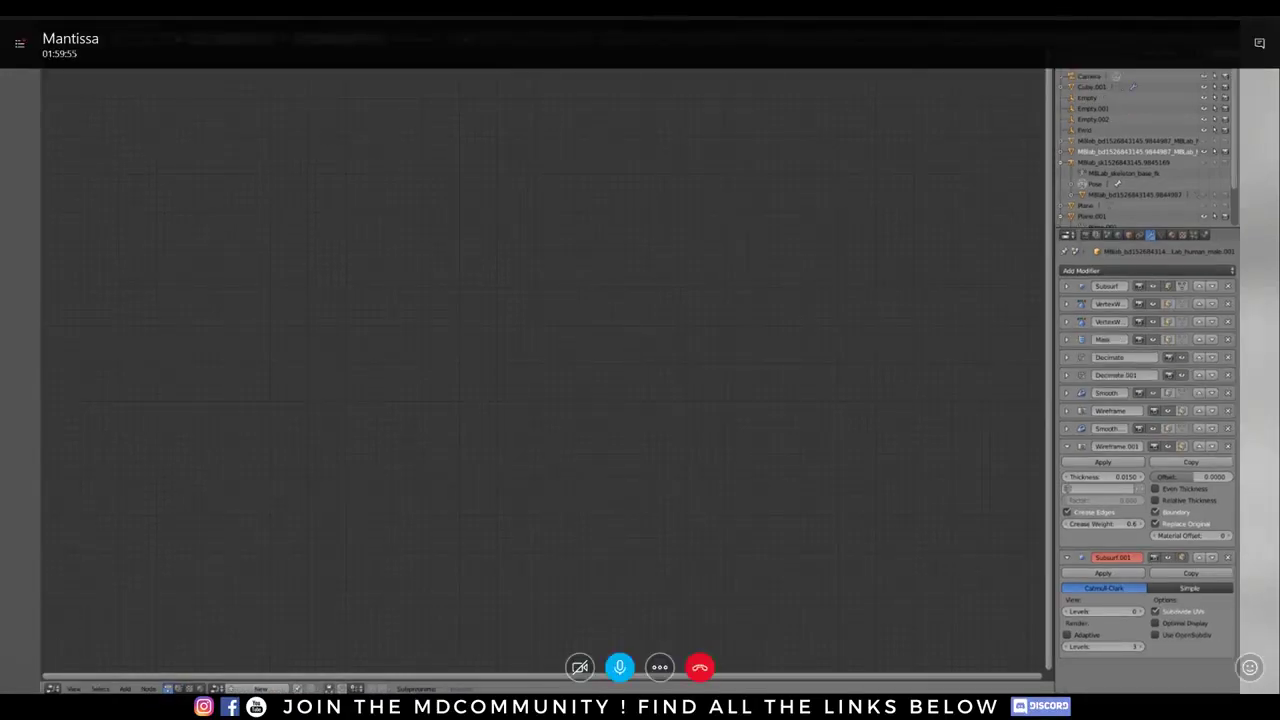
{"action": "left_click", "coordinate": [260, 688]}
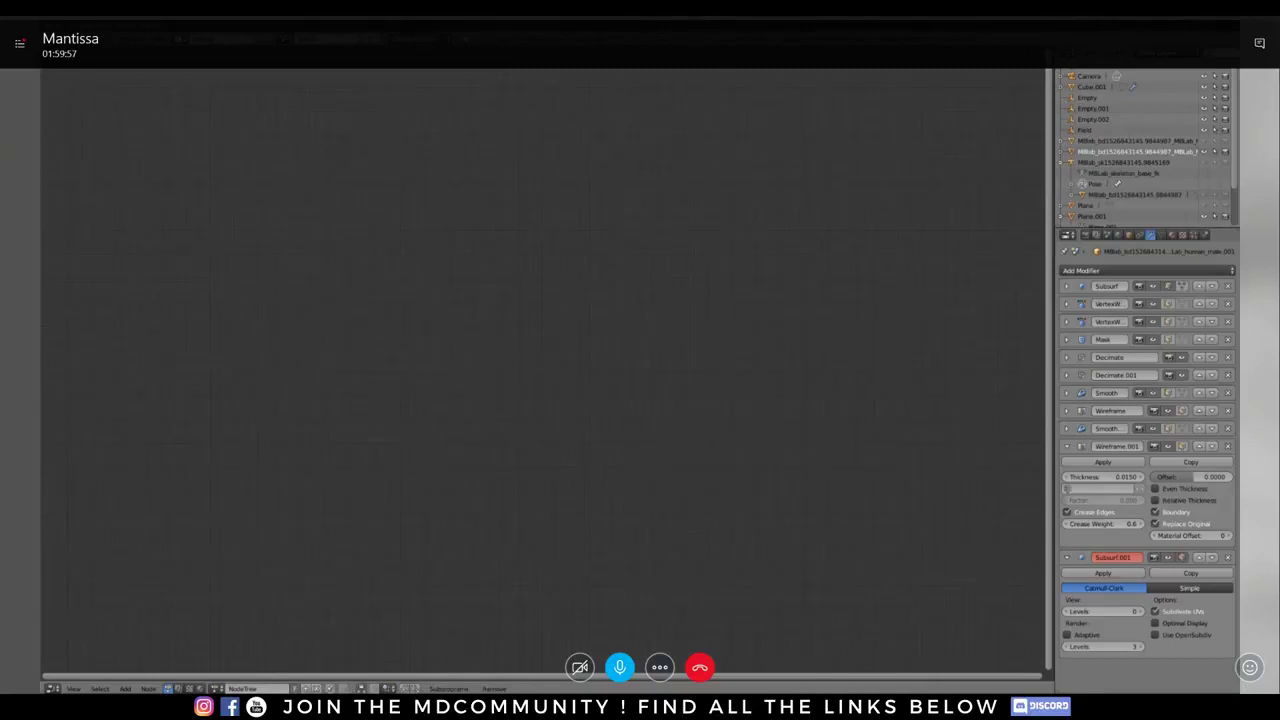